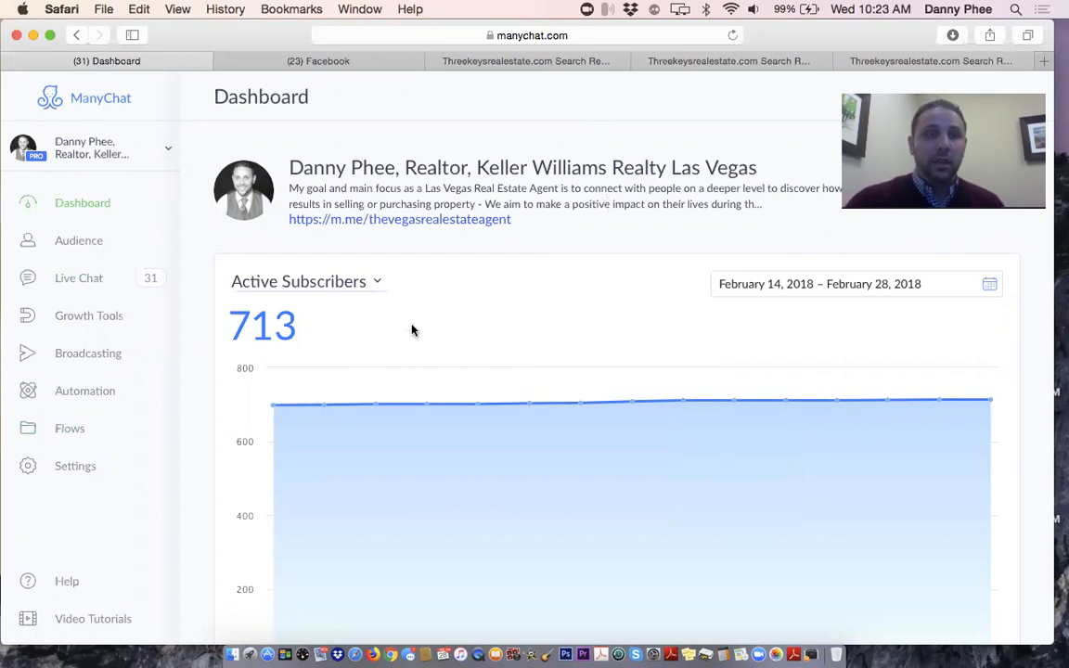
Switch from the ManyChat dashboard to the Facebook tab showing the news feed
click(331, 61)
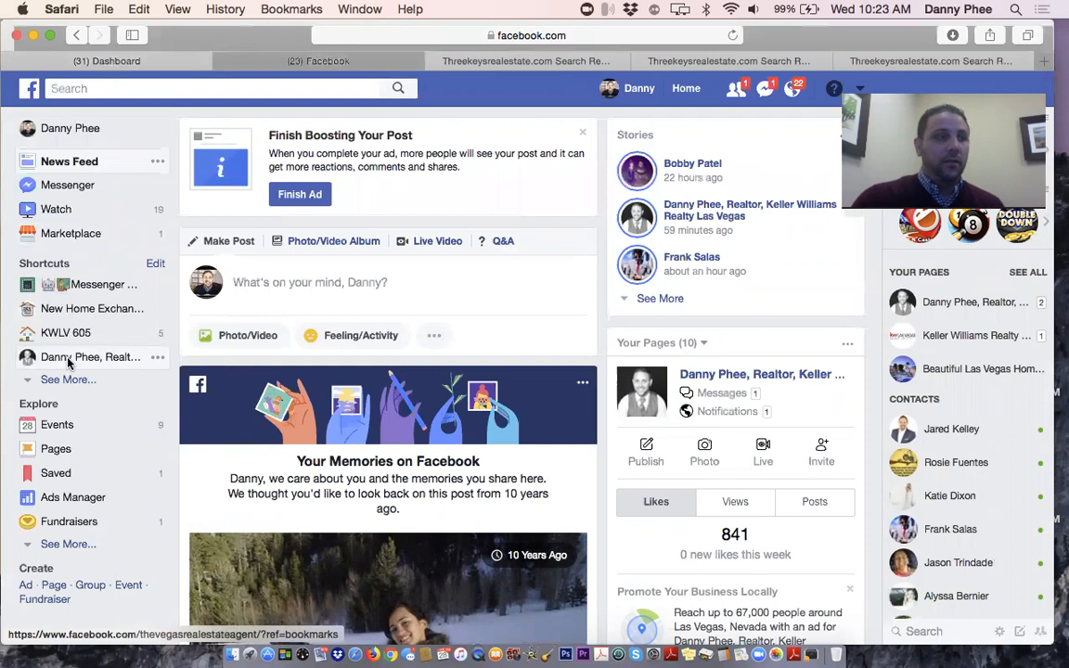
Open the realtor page's inbox and scroll back through the conversation with house photos and the $262,999 price reply
click(68, 360)
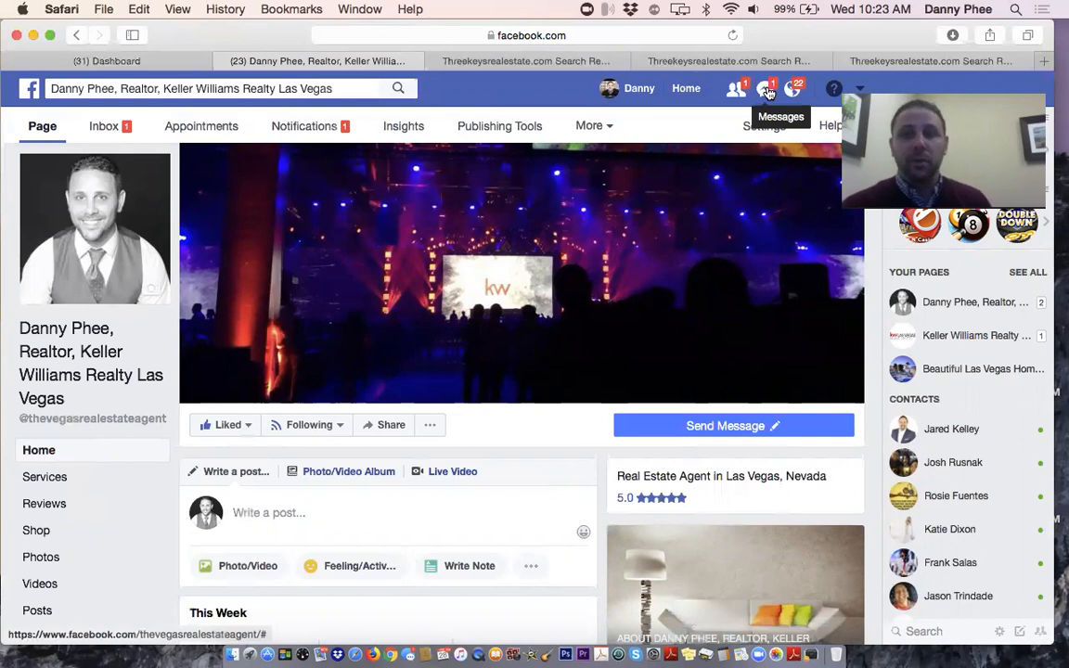
click(123, 125)
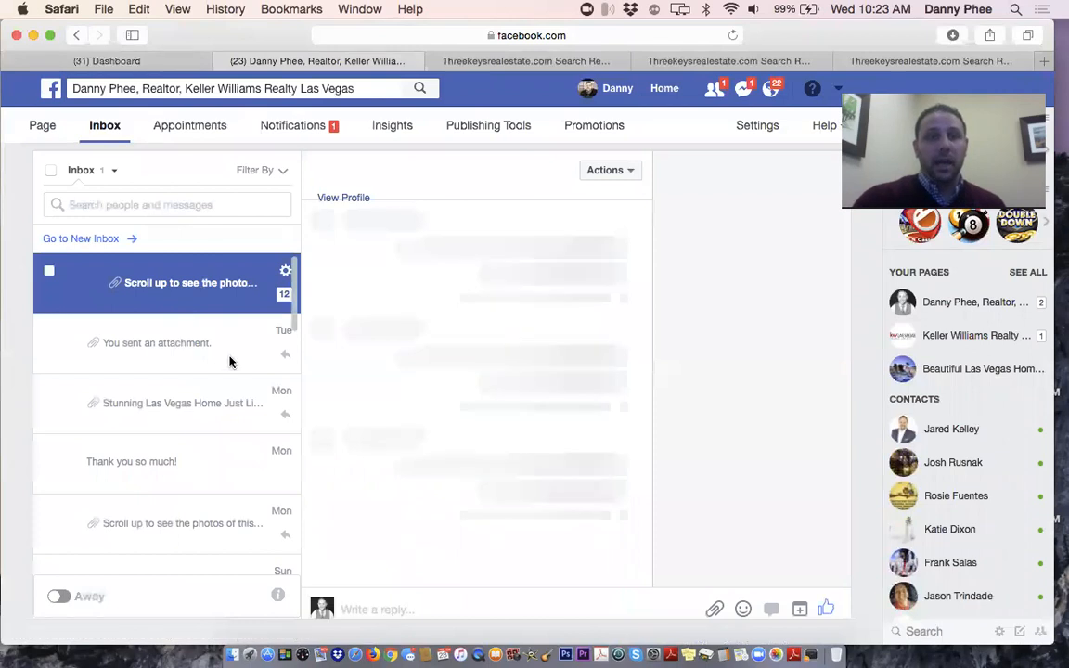
scroll(358, 286, up, 3)
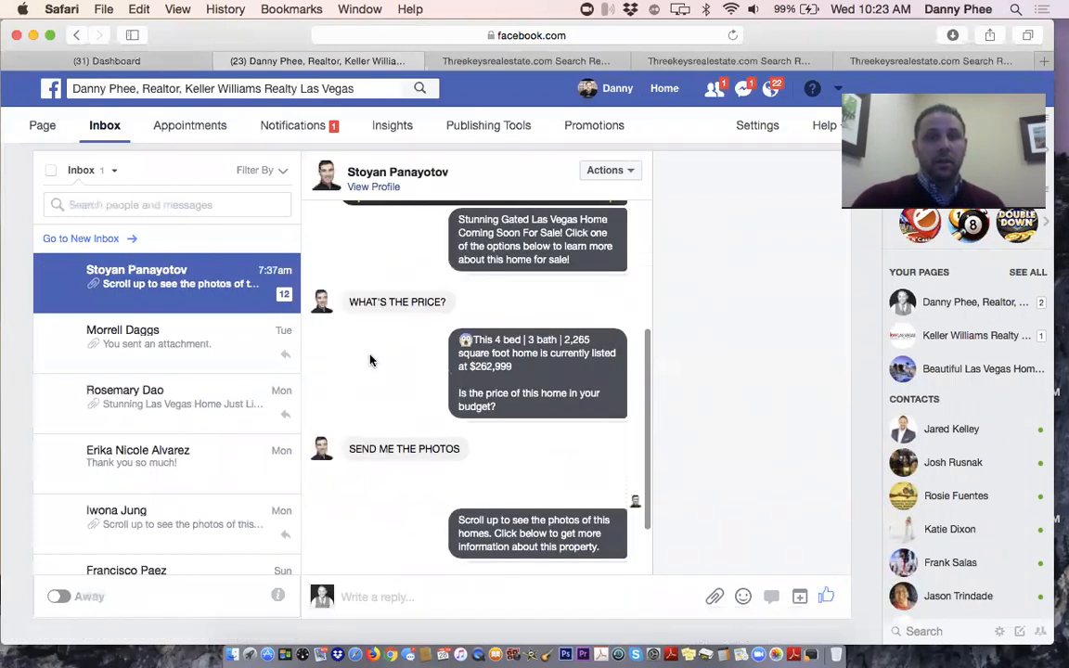
scroll(454, 363, up, 10)
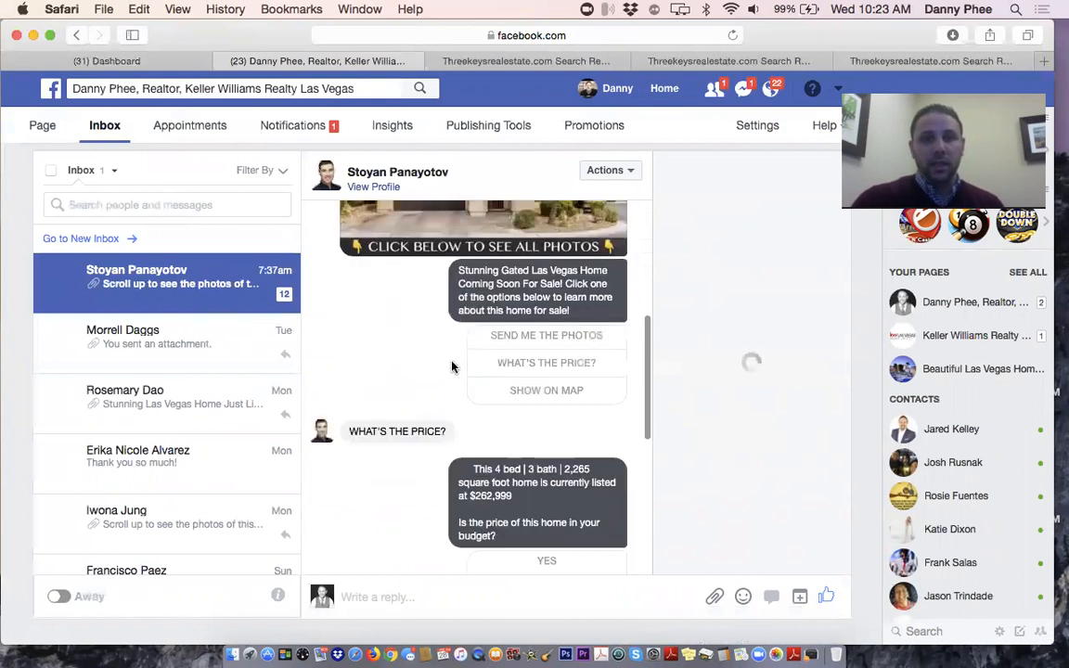
scroll(454, 366, up, 5)
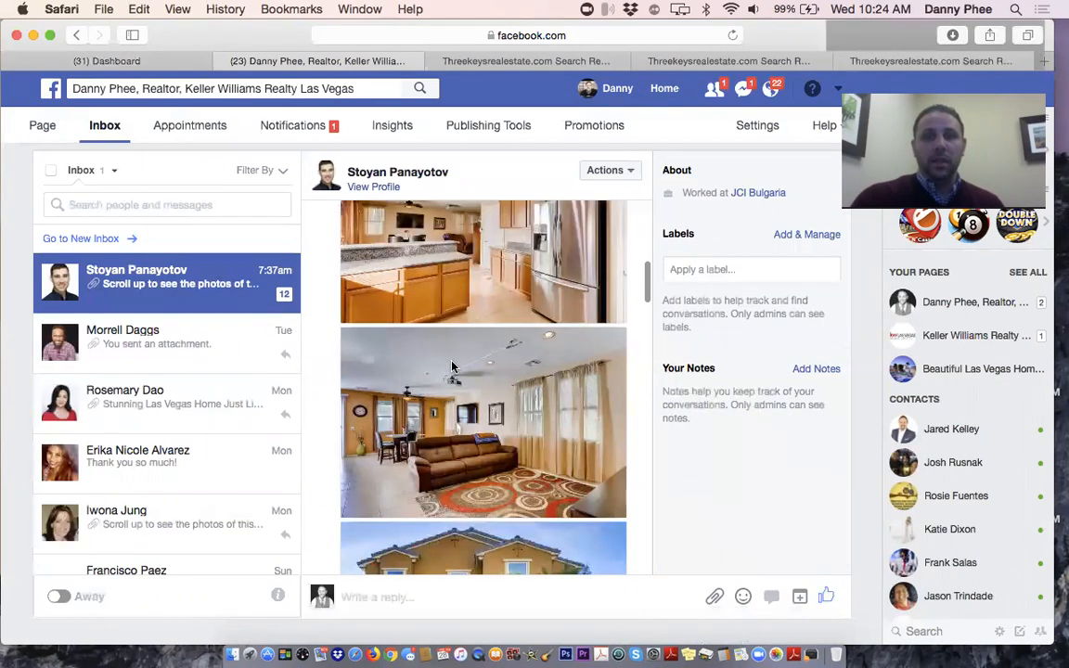
scroll(452, 367, up, 3)
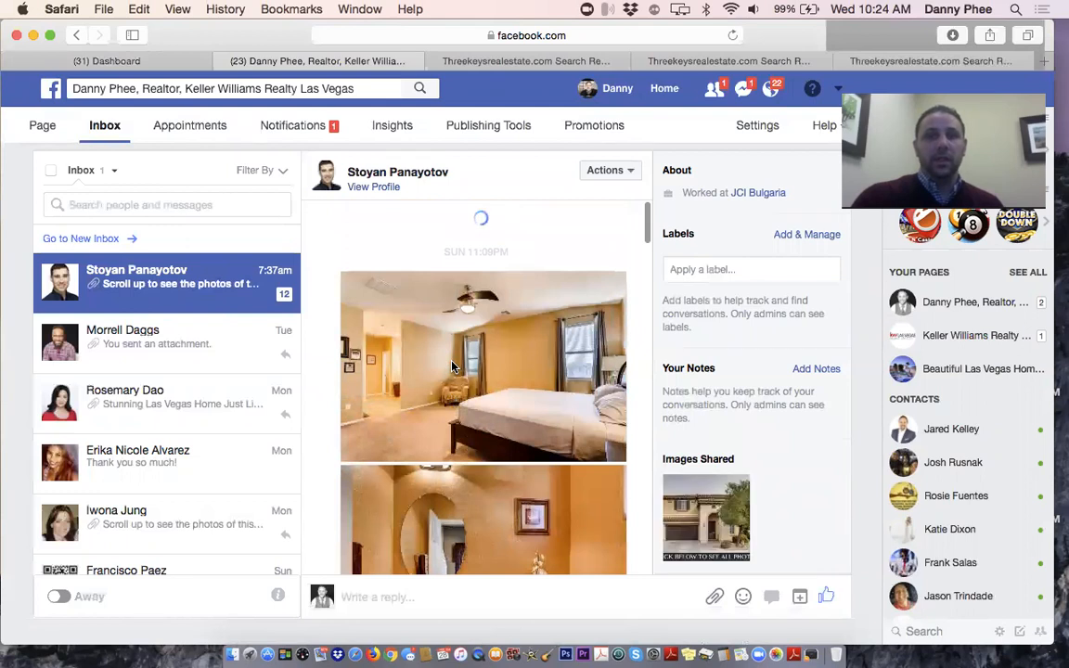
scroll(452, 368, up, 5)
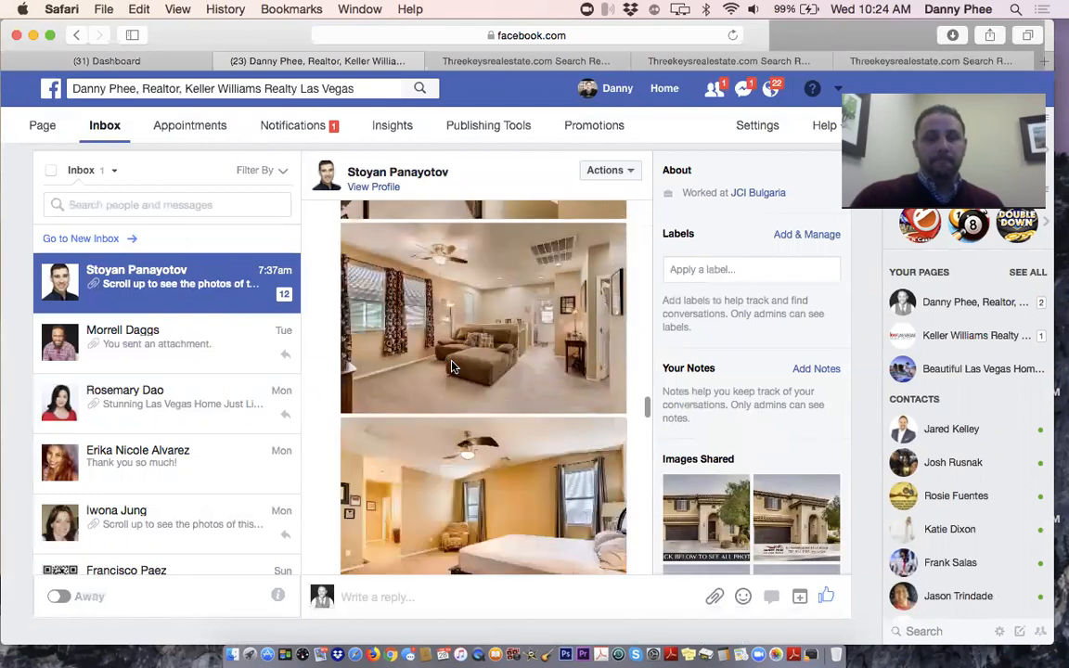
scroll(452, 366, up, 3)
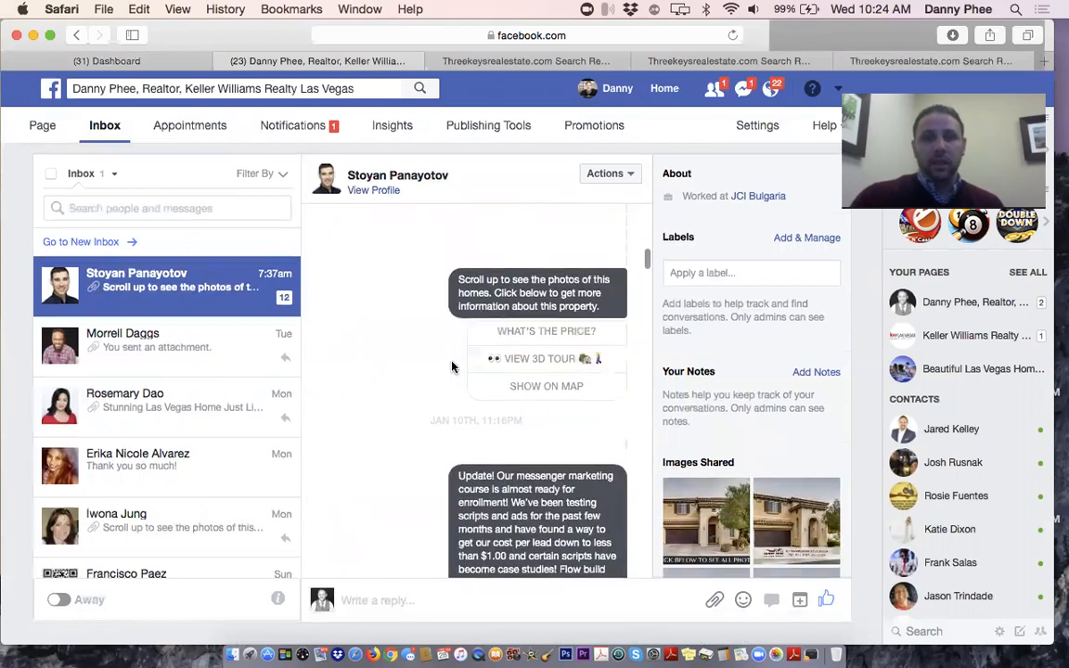
scroll(452, 367, up, 3)
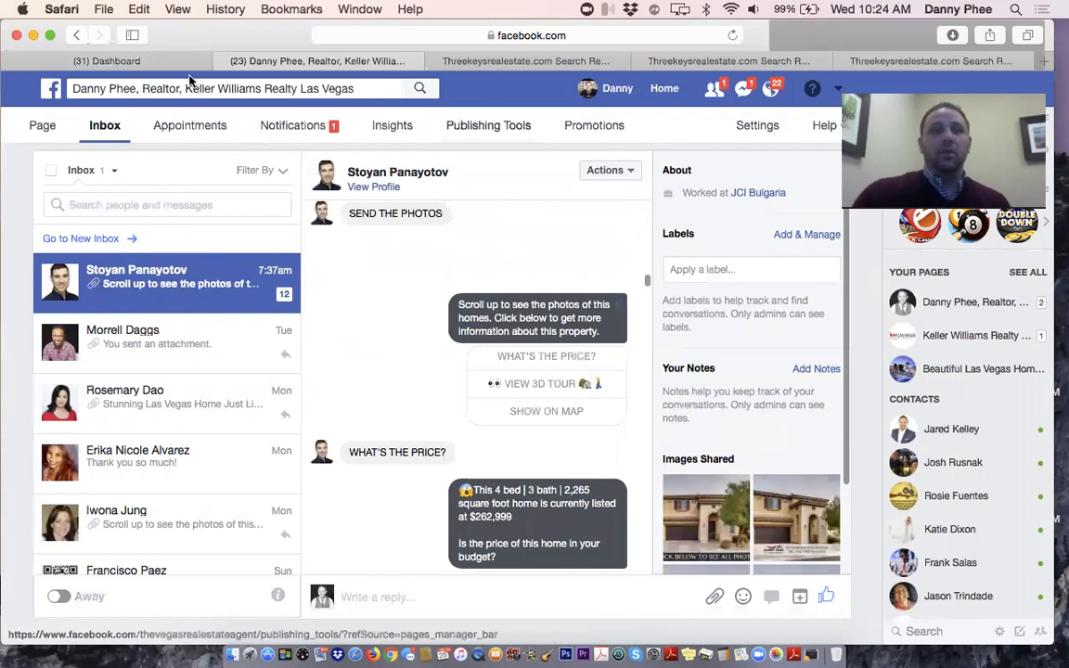
Return to the ManyChat tab and scroll through the Flows list of saved flows
click(124, 60)
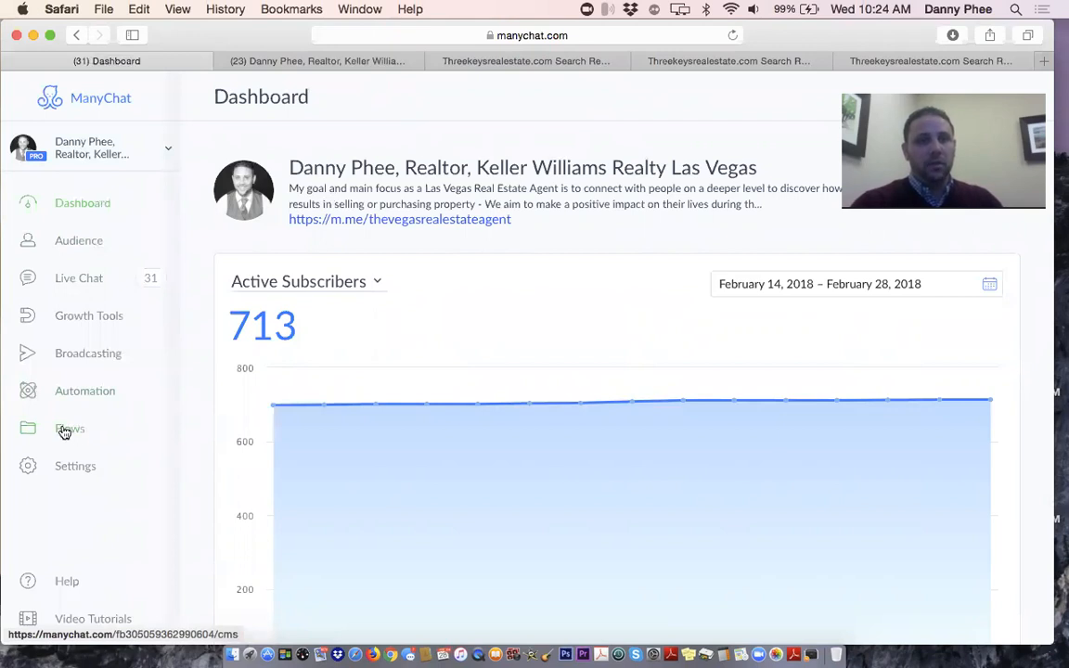
click(72, 437)
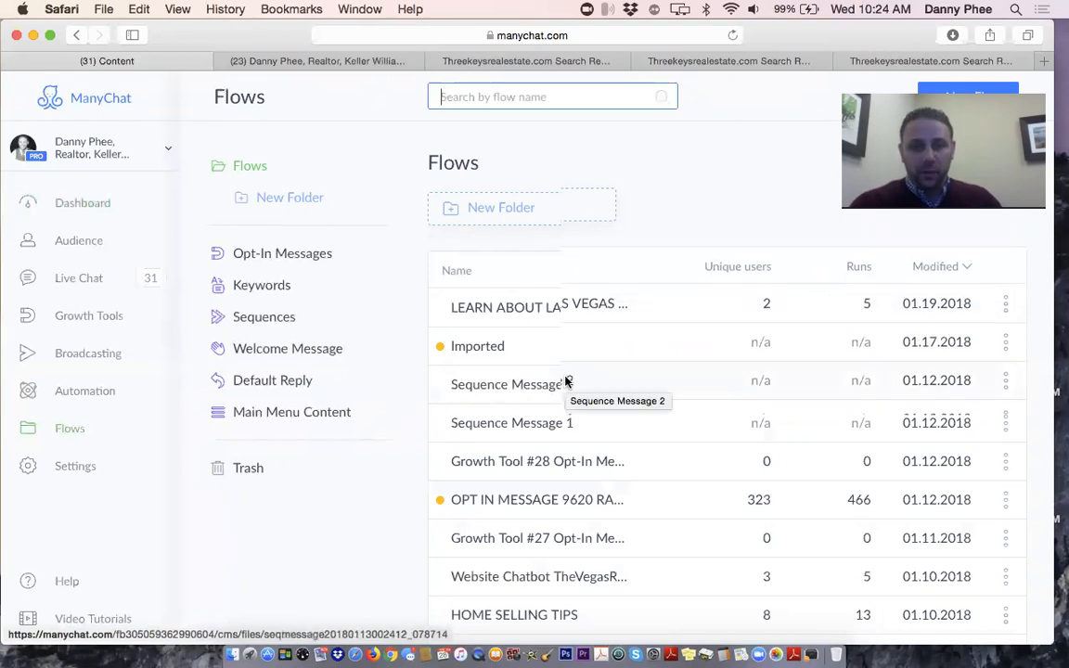
scroll(566, 381, down, 2)
scroll(565, 382, up, 1)
scroll(565, 381, down, 2)
scroll(566, 379, down, 2)
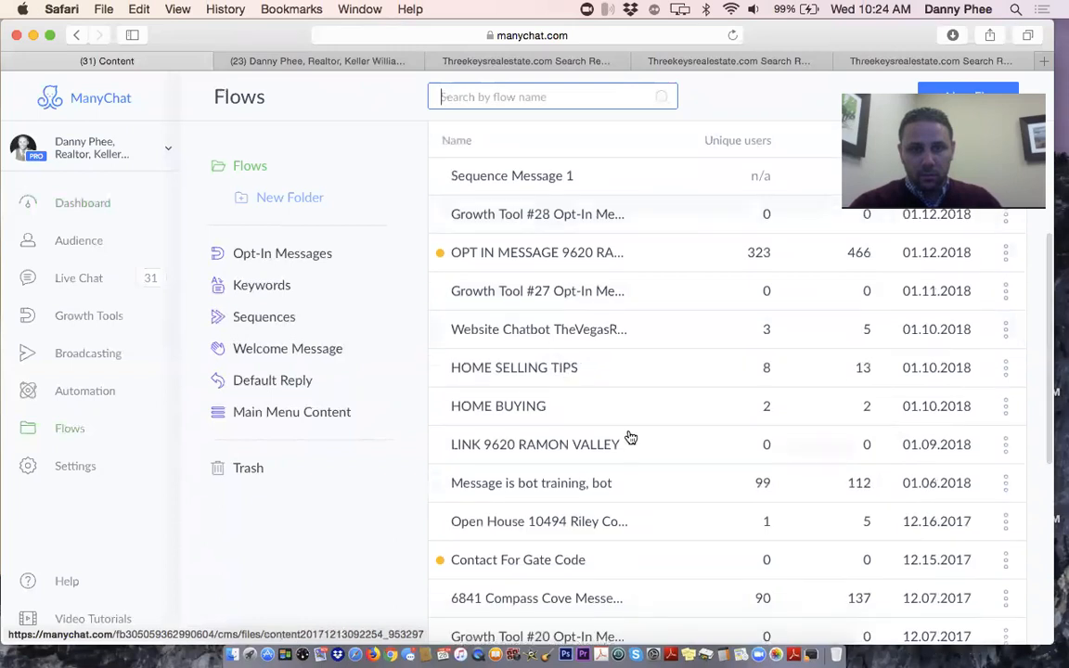
scroll(640, 446, down, 1)
scroll(640, 445, up, 2)
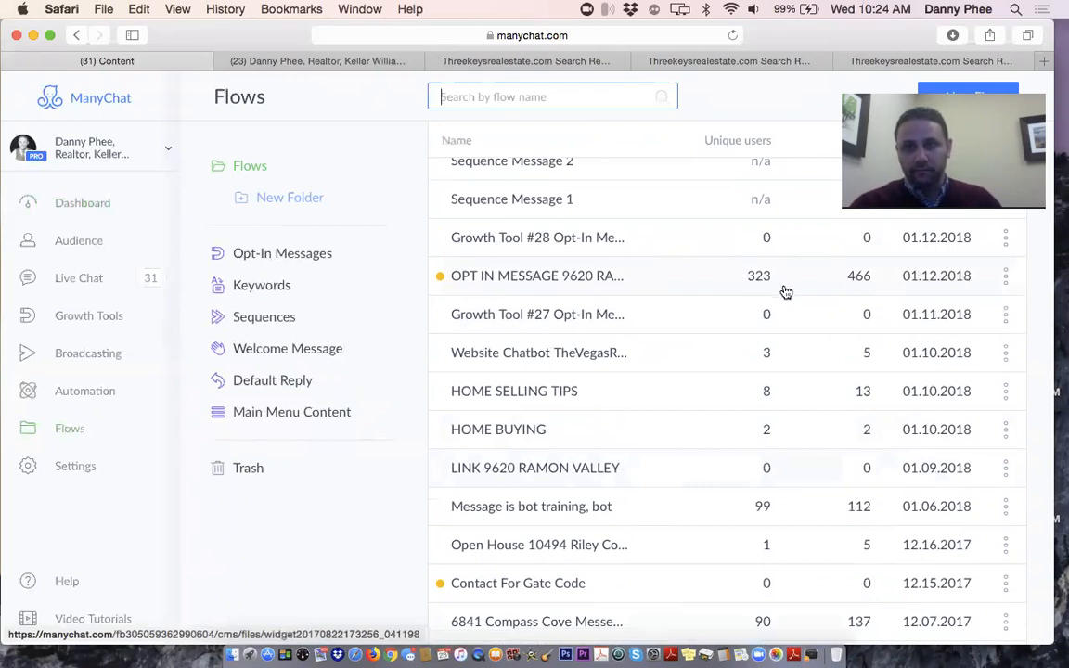
click(665, 277)
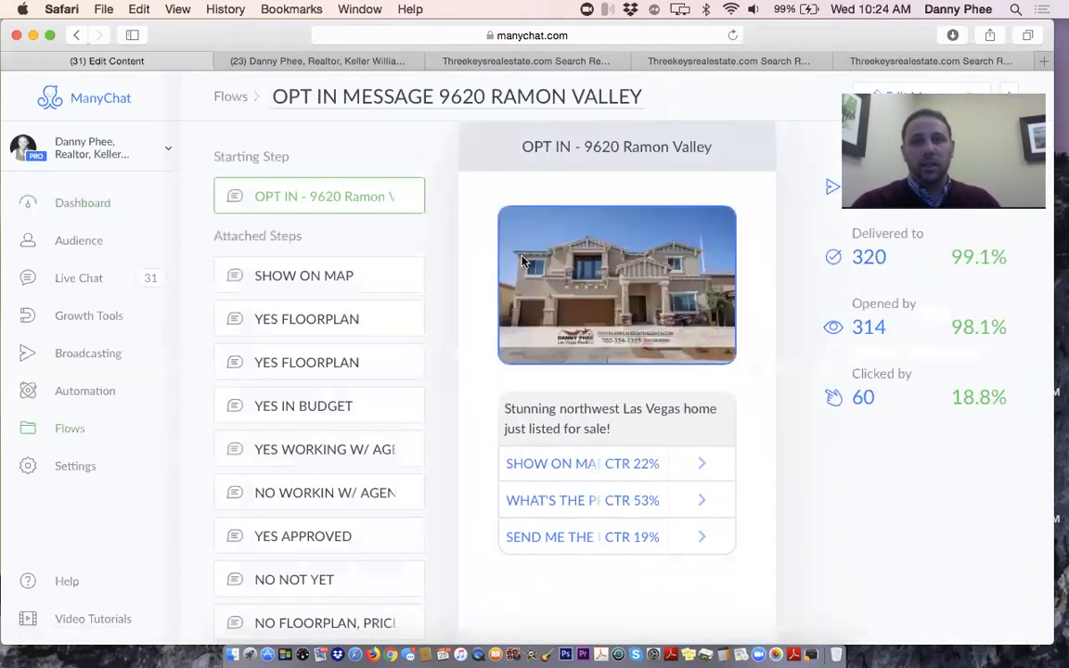
scroll(545, 205, down, 2)
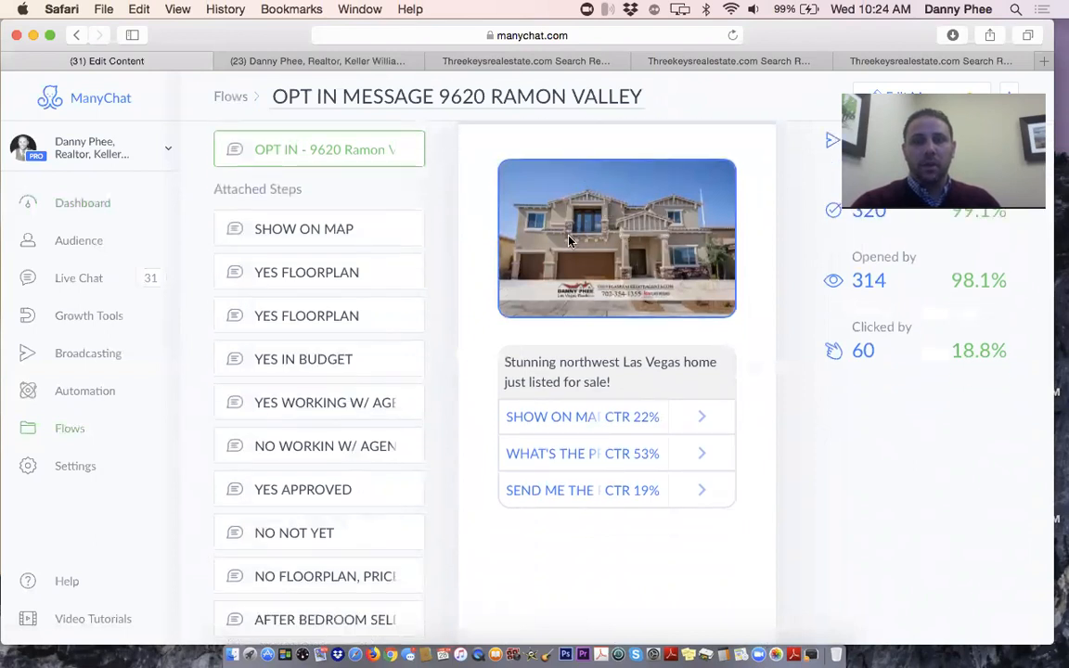
scroll(566, 313, down, 3)
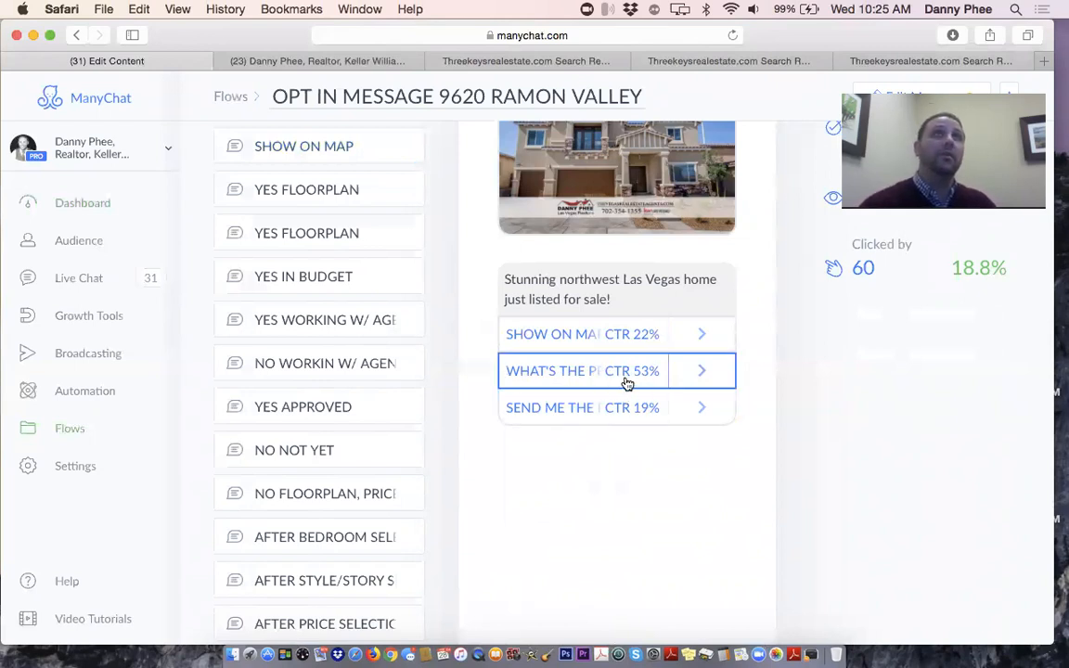
scroll(623, 422, up, 3)
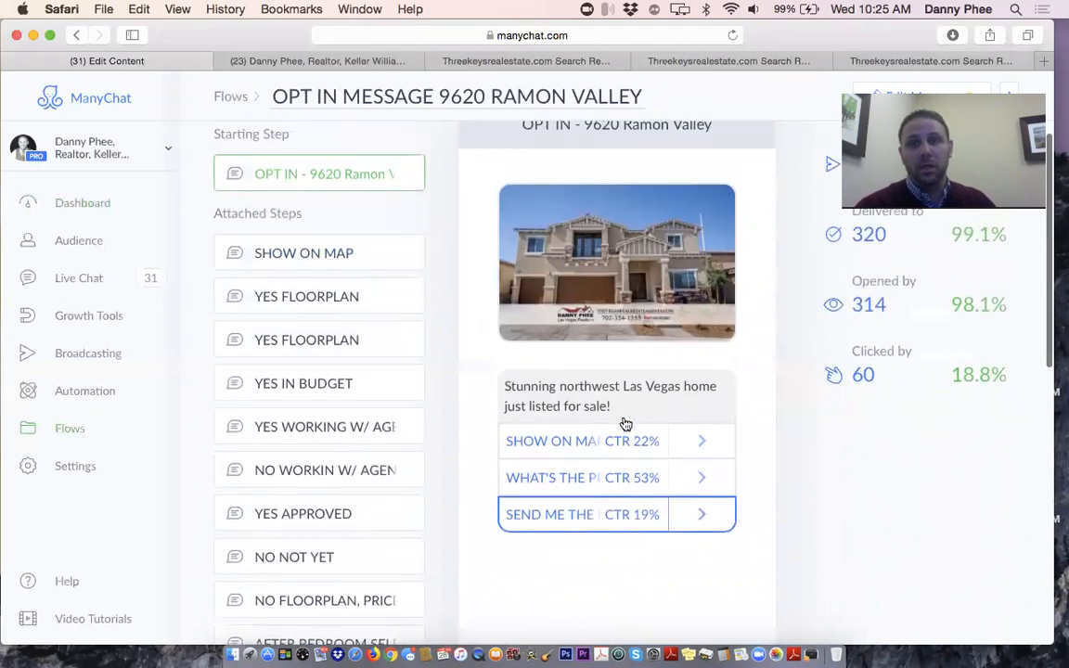
scroll(627, 422, down, 1)
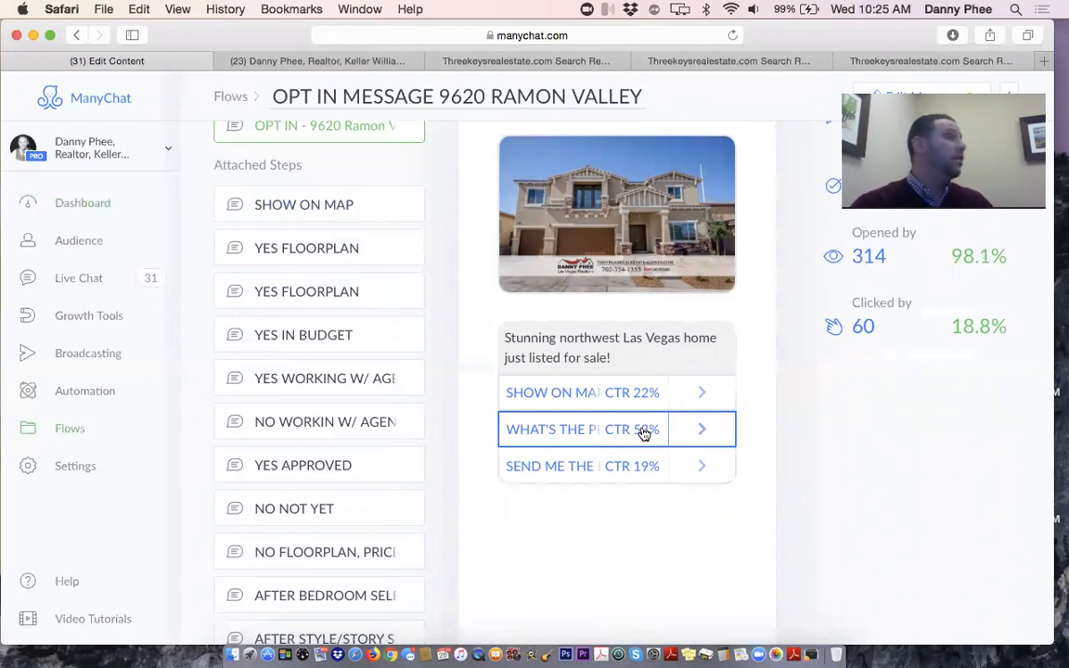
Check the WHAT'S THE PRICE button's 53% CTR and view the list of users who clicked
click(644, 434)
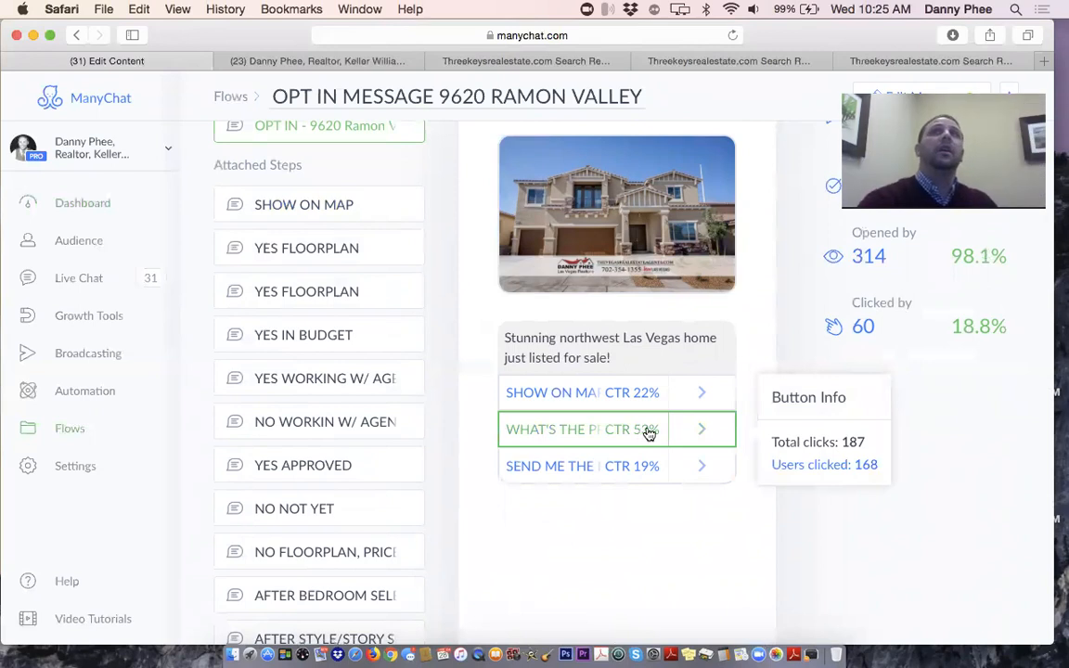
click(856, 467)
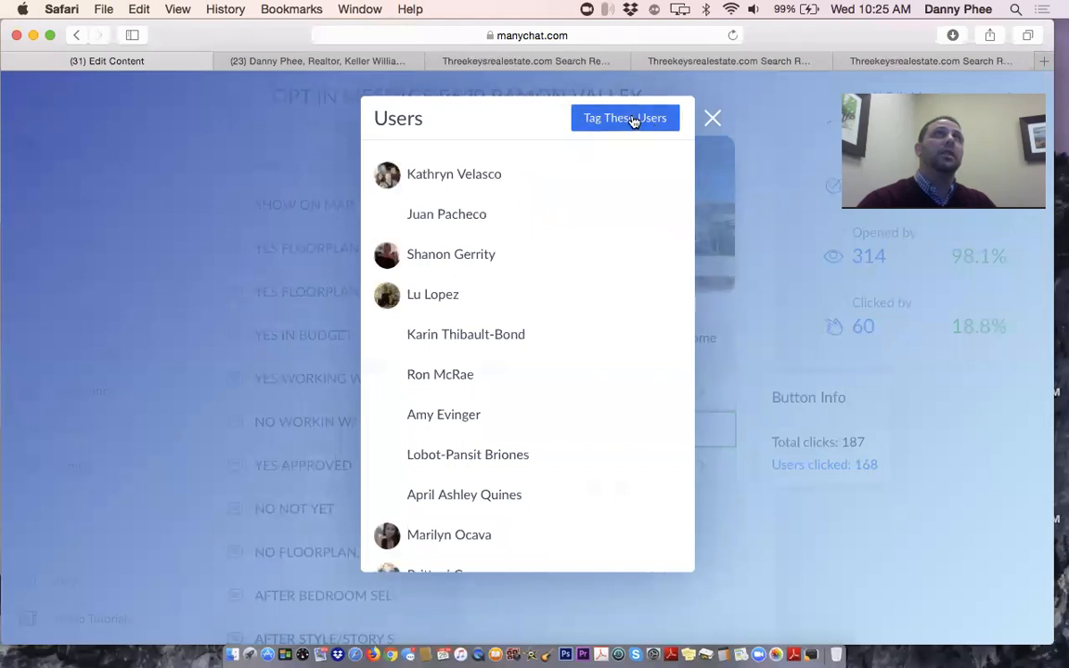
click(712, 120)
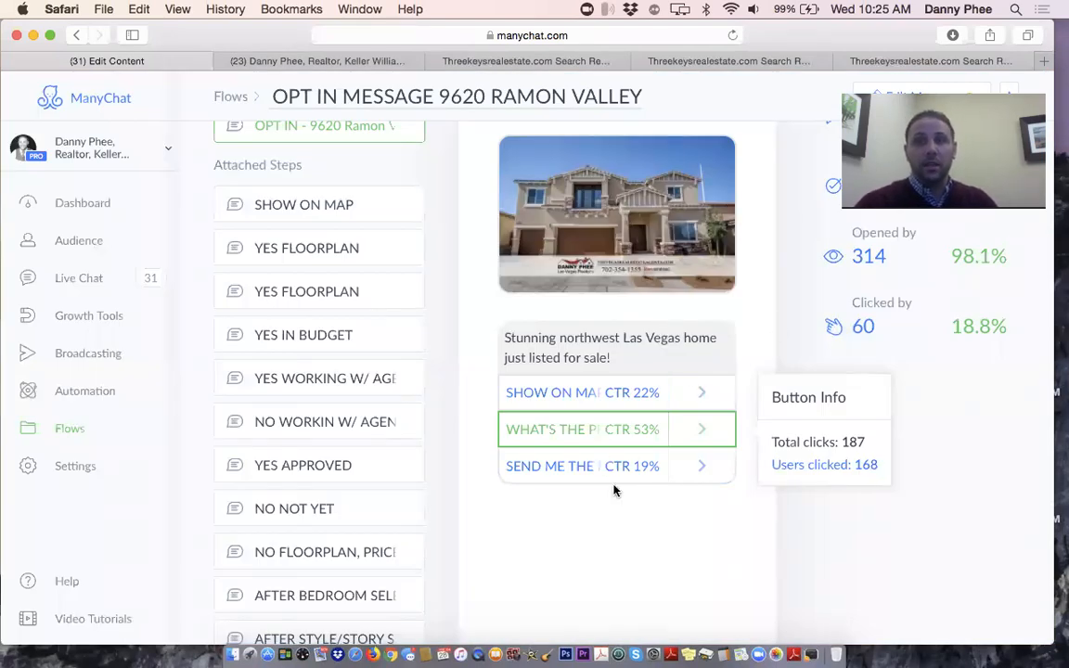
Browse the full subscriber Audience list
click(75, 243)
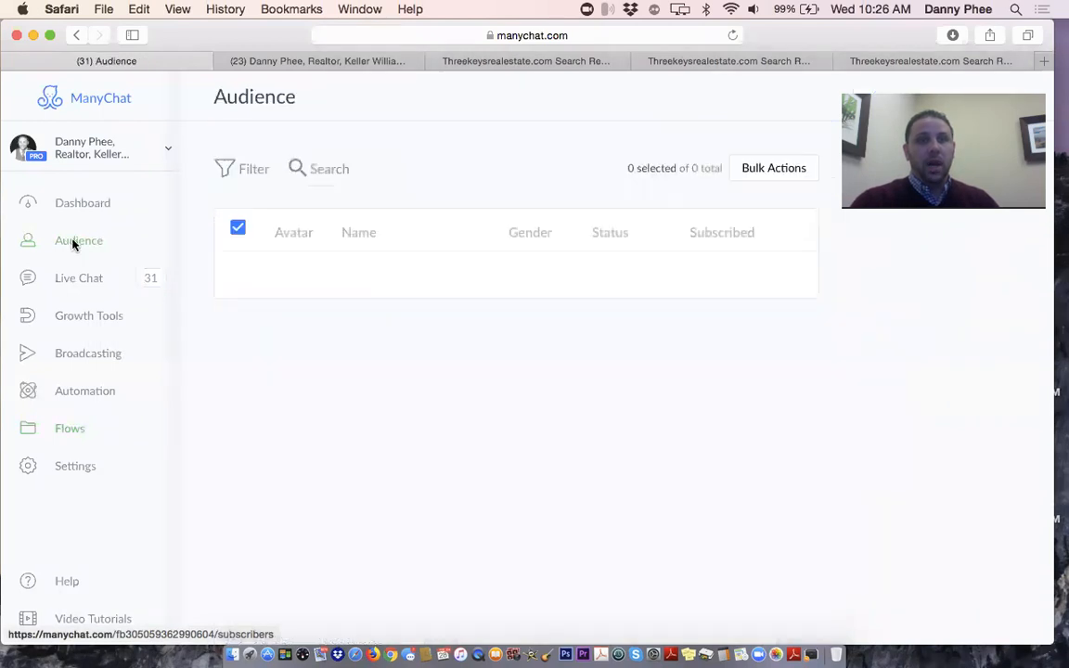
scroll(539, 317, down, 5)
scroll(539, 317, up, 5)
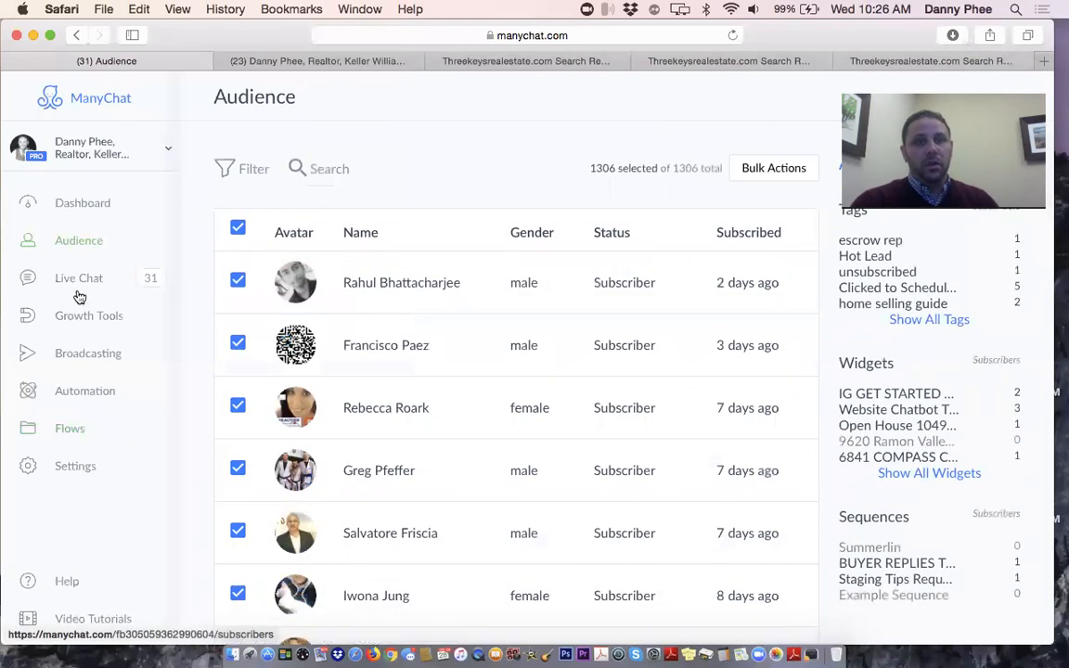
Review past broadcasts, including the 2018 Las Vegas Market Update sent to 560 with 85.19% read
click(81, 354)
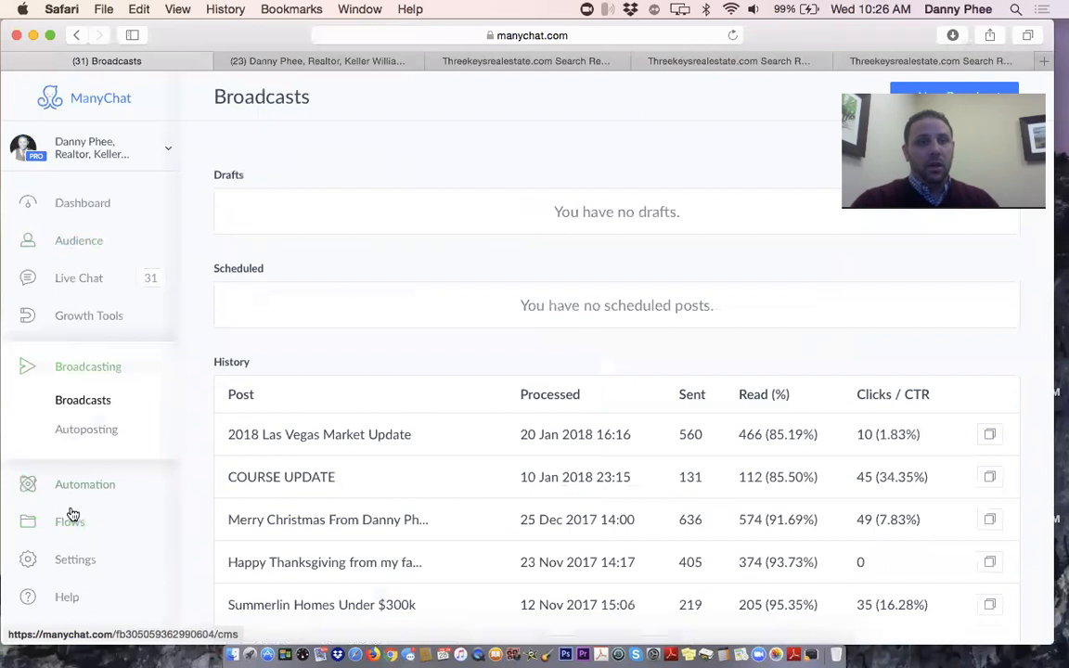
scroll(72, 515, down, 1)
scroll(72, 514, up, 1)
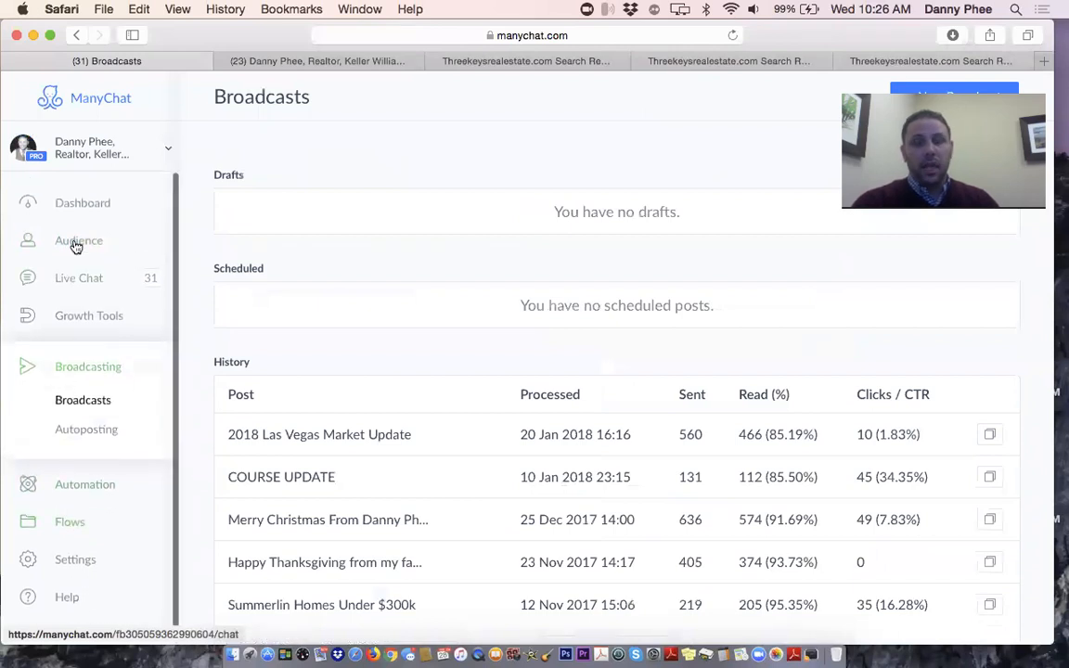
scroll(79, 349, down, 1)
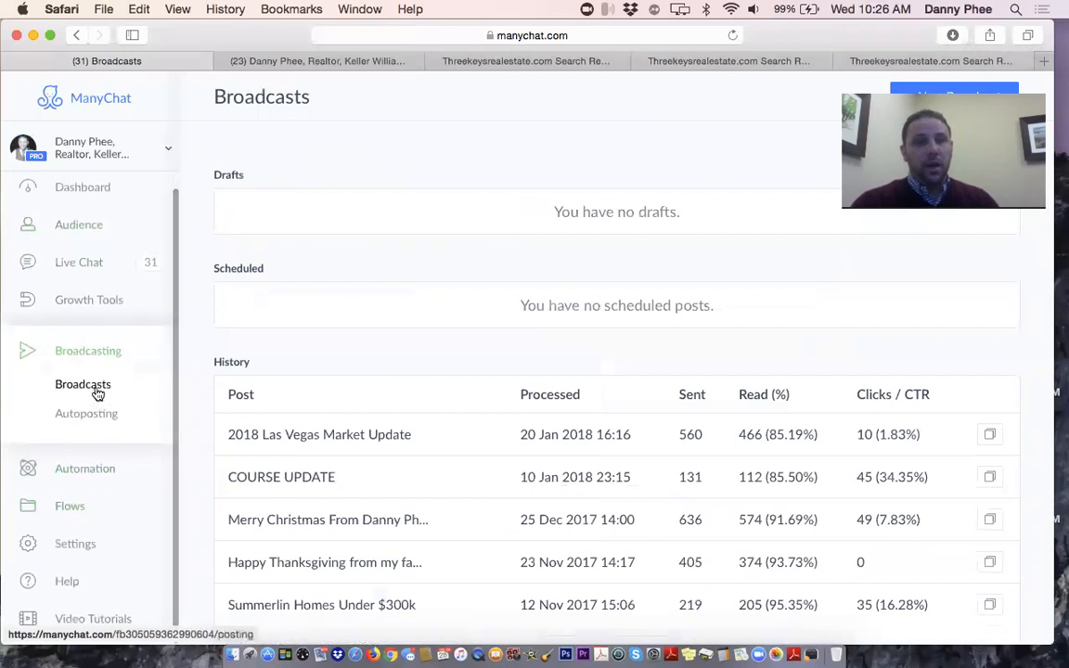
click(466, 441)
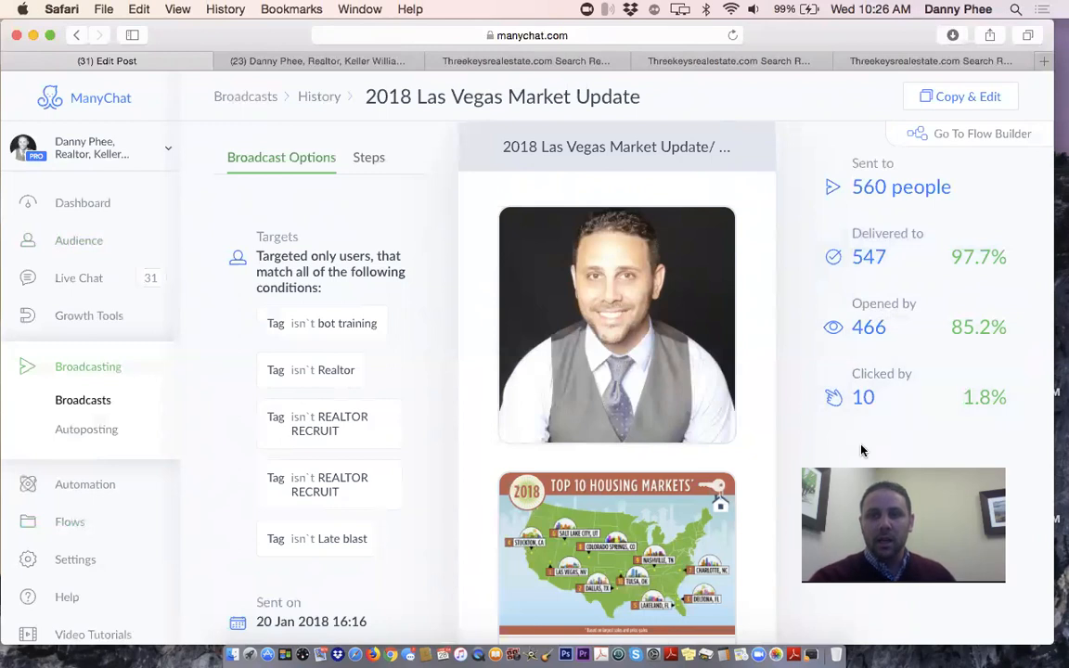
scroll(605, 337, down, 3)
scroll(604, 337, down, 5)
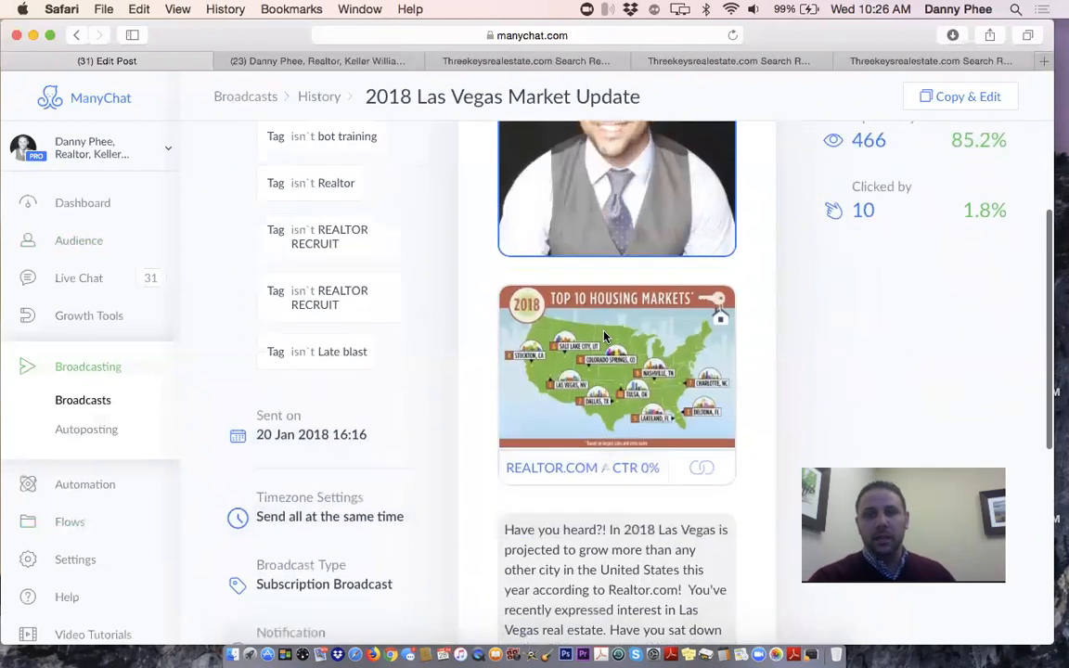
scroll(605, 337, down, 5)
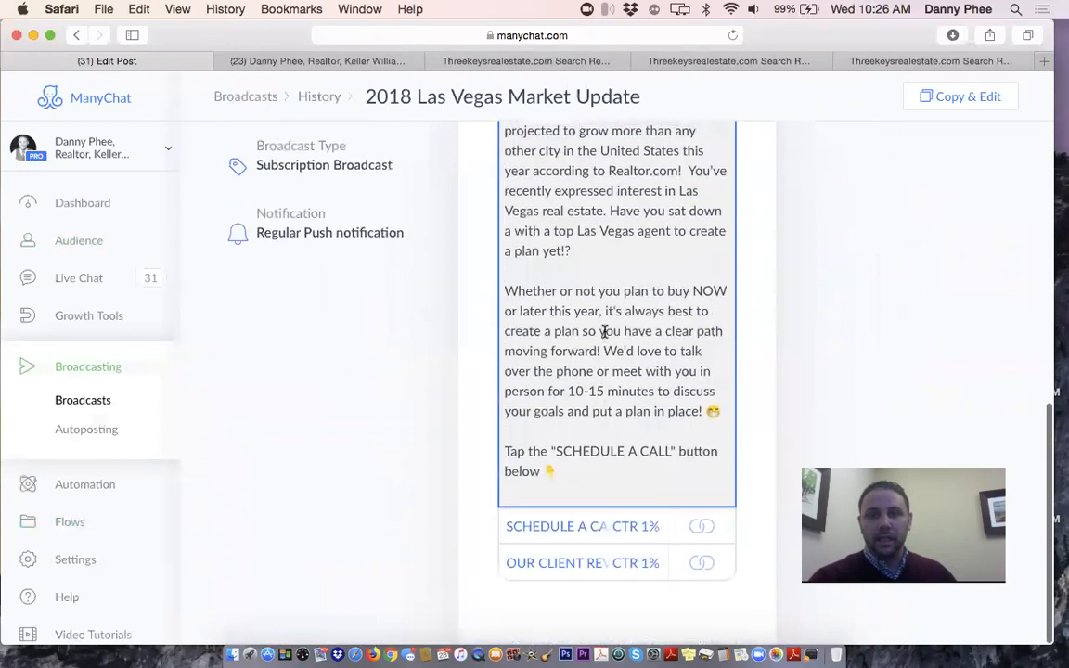
scroll(604, 337, up, 10)
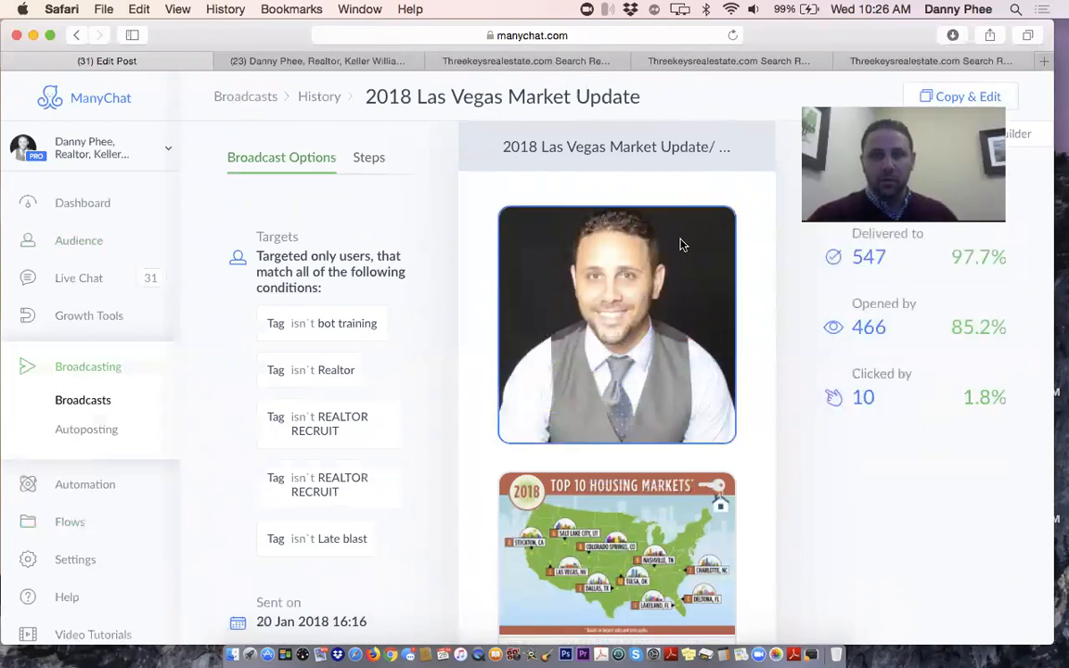
scroll(680, 243, down, 4)
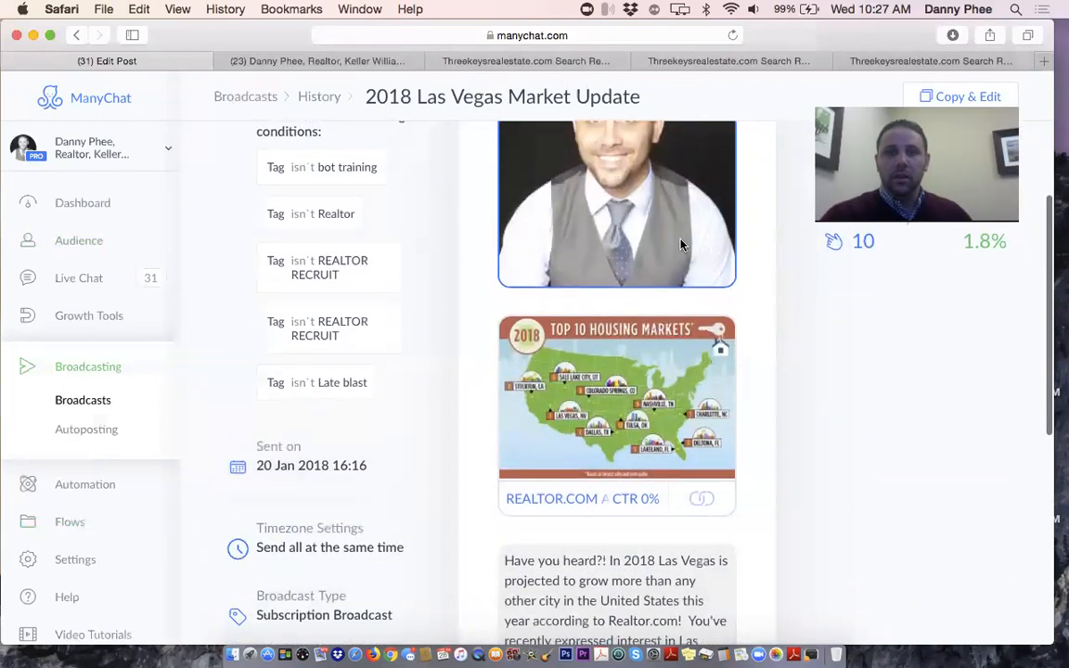
scroll(681, 243, up, 3)
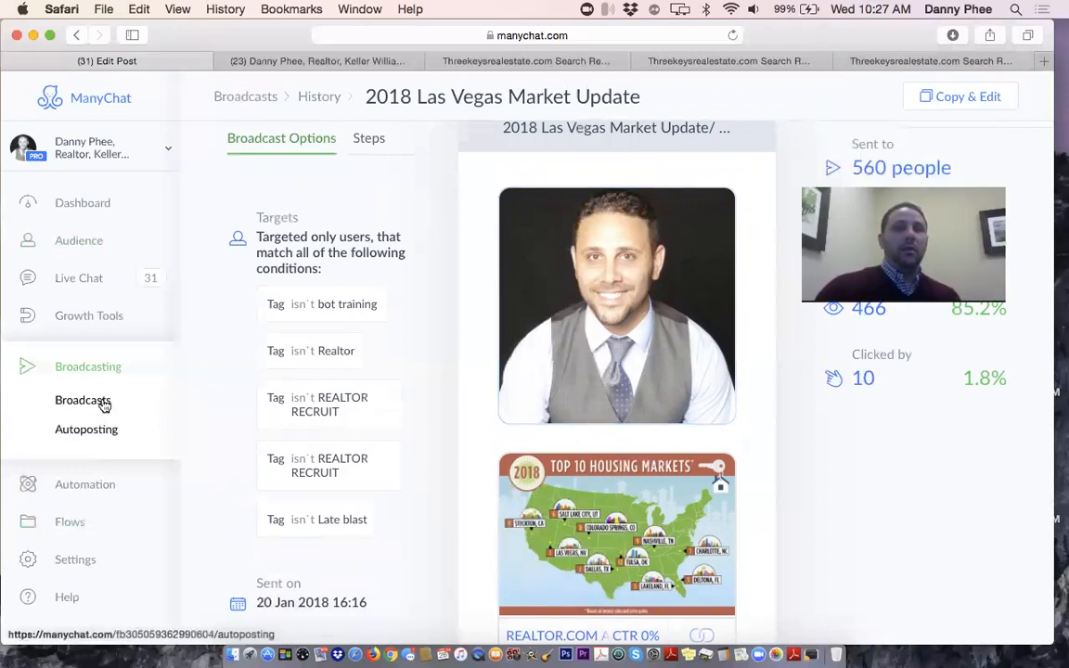
Start a new flow from the Flows page, then bring up Finder's All My Files window
click(68, 239)
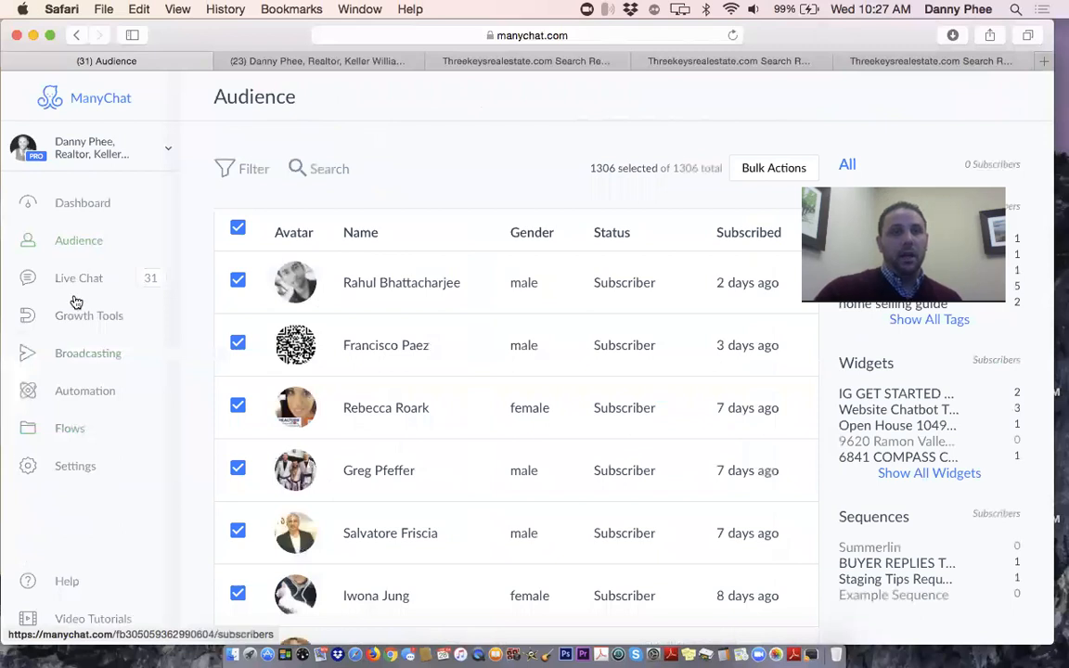
click(78, 353)
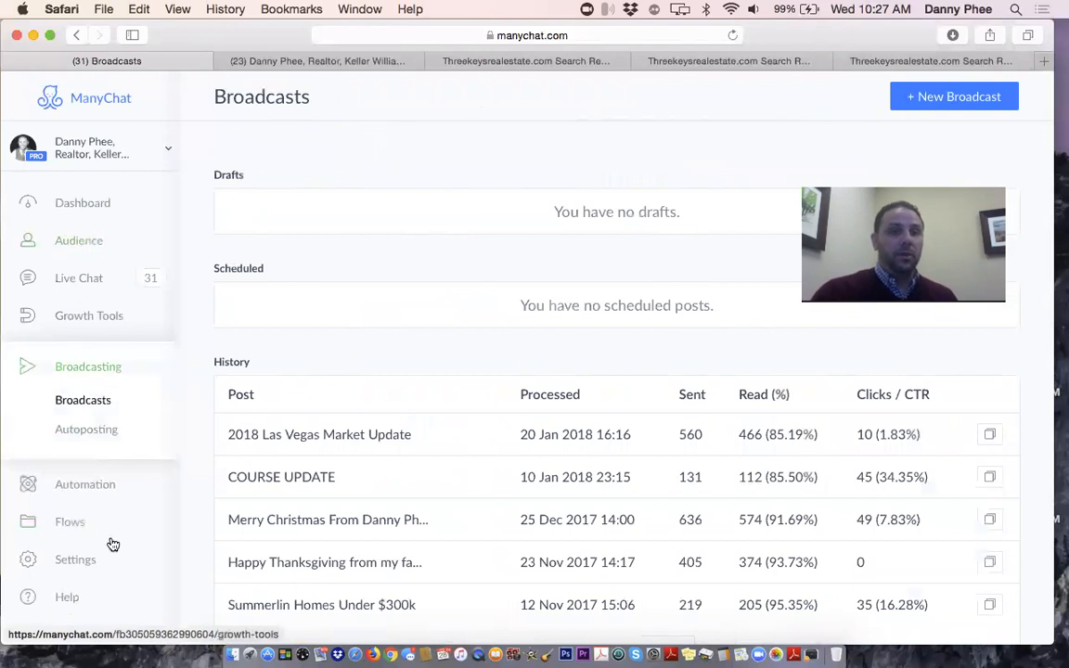
scroll(108, 544, down, 1)
click(74, 509)
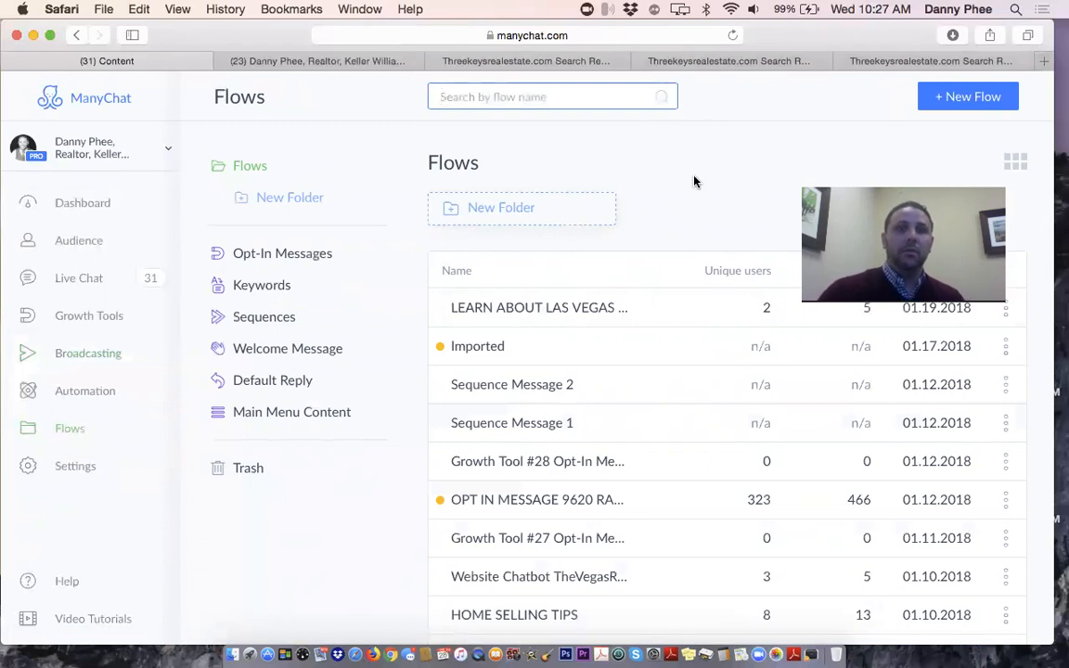
click(959, 105)
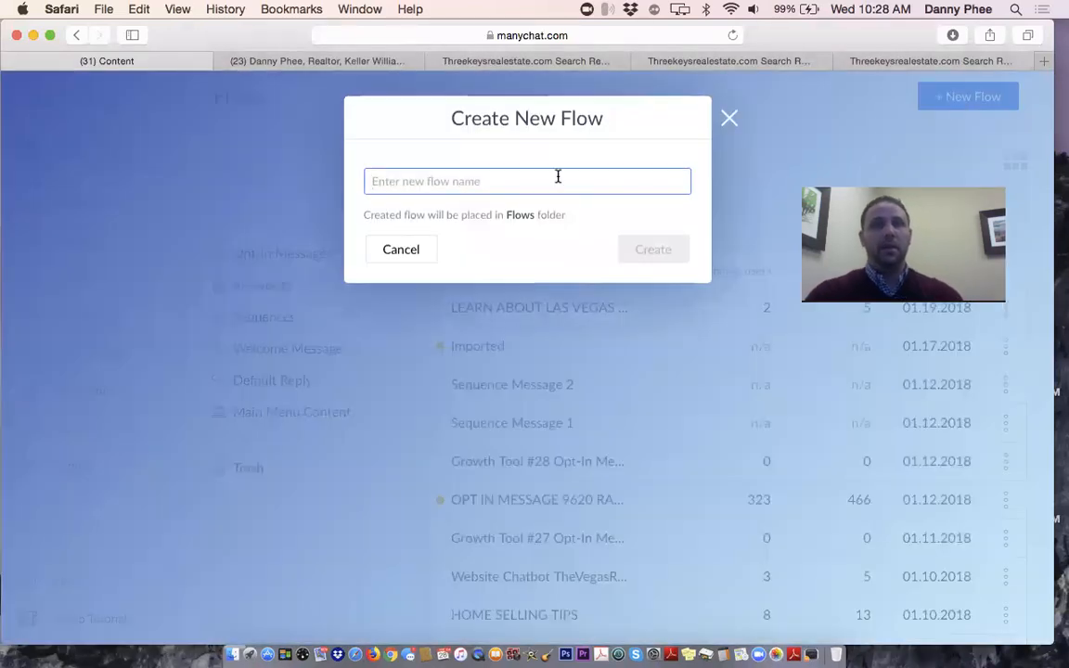
click(232, 647)
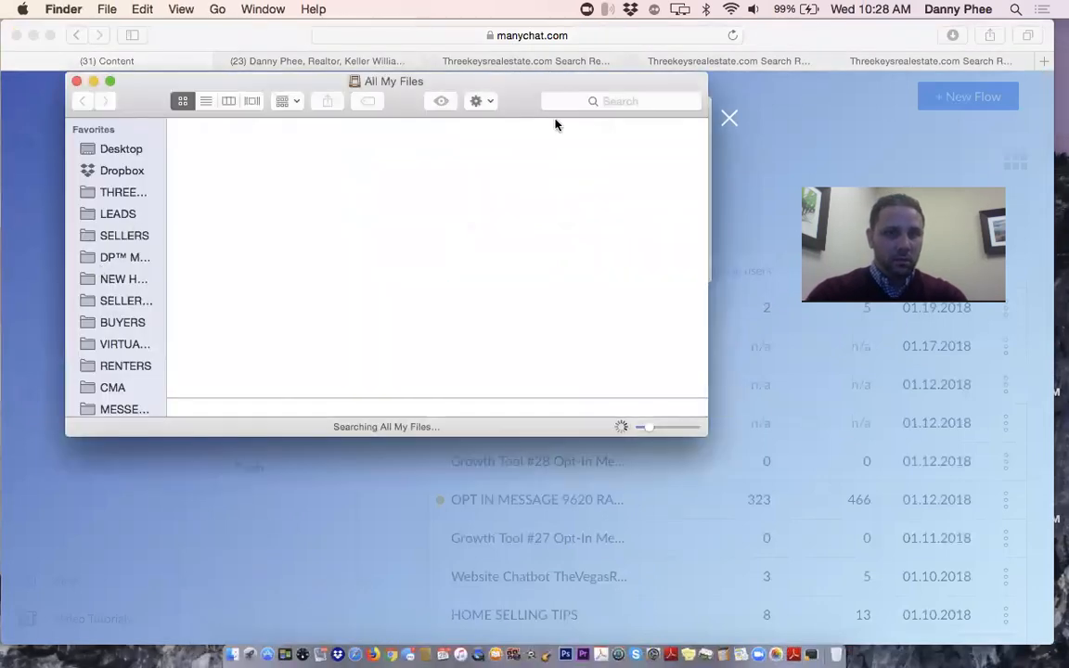
Search all files in Finder for 'elm st'
click(598, 102)
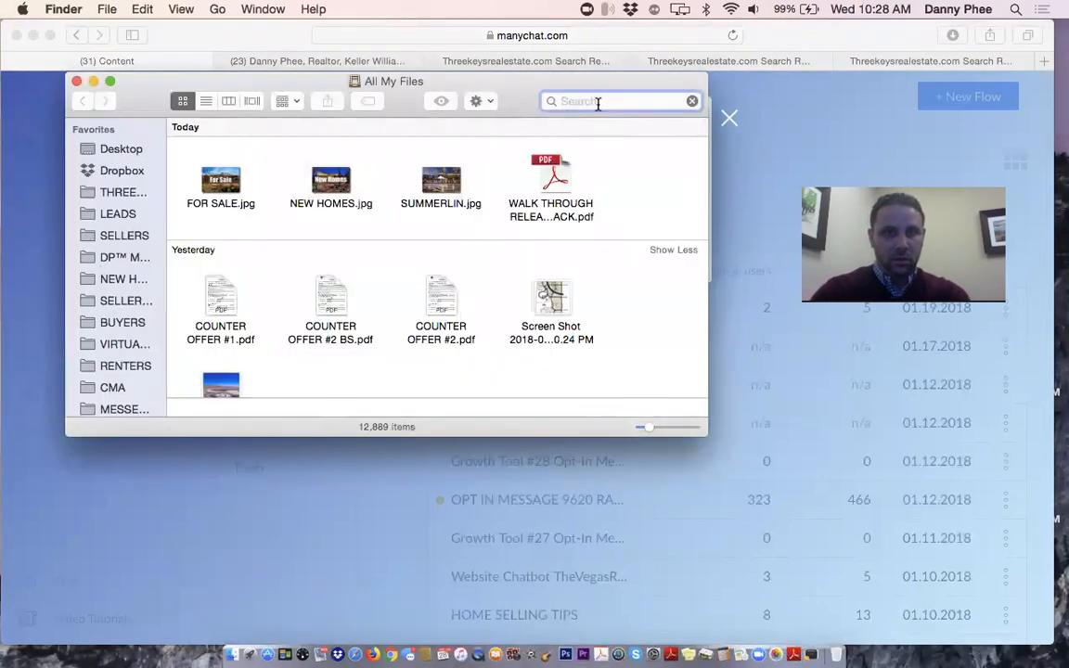
text(elm)
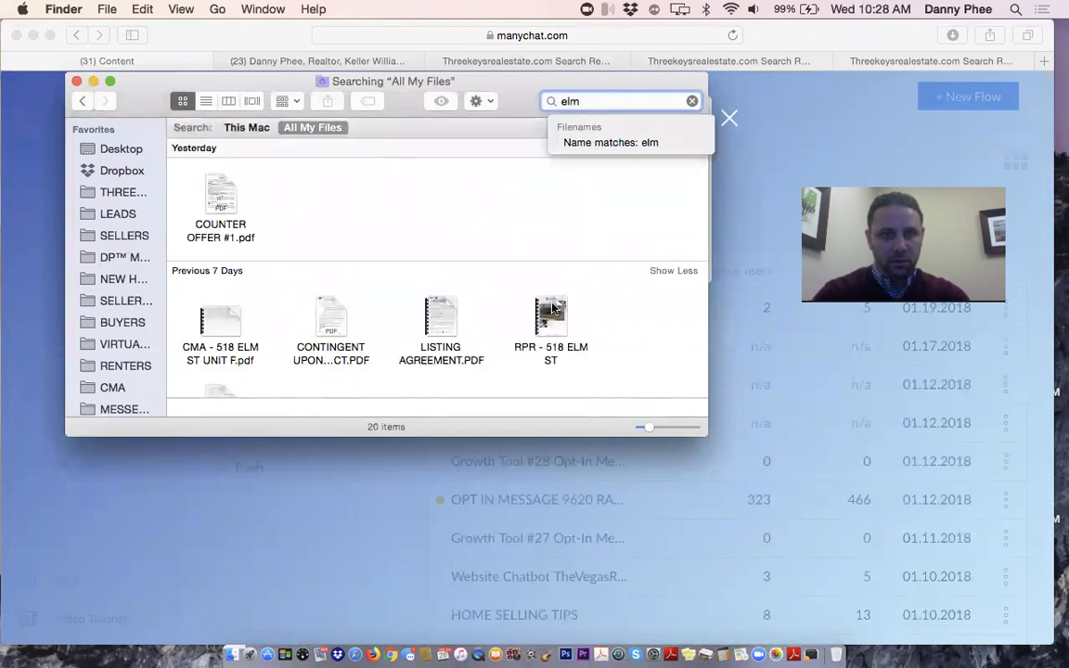
scroll(517, 299, down, 6)
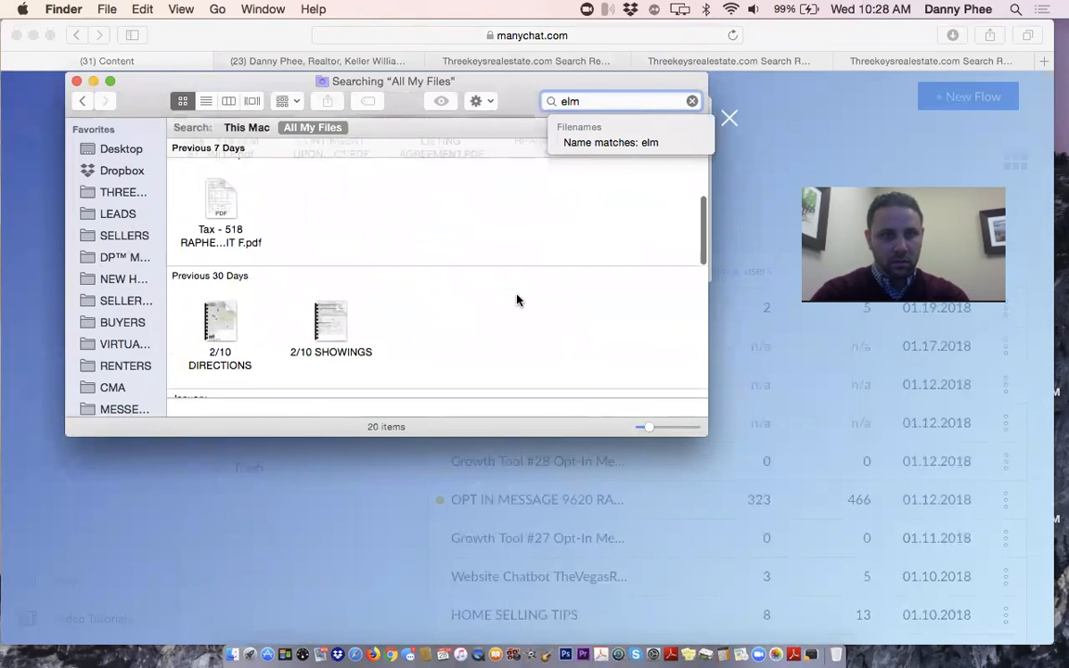
scroll(517, 299, down, 5)
scroll(515, 297, up, 8)
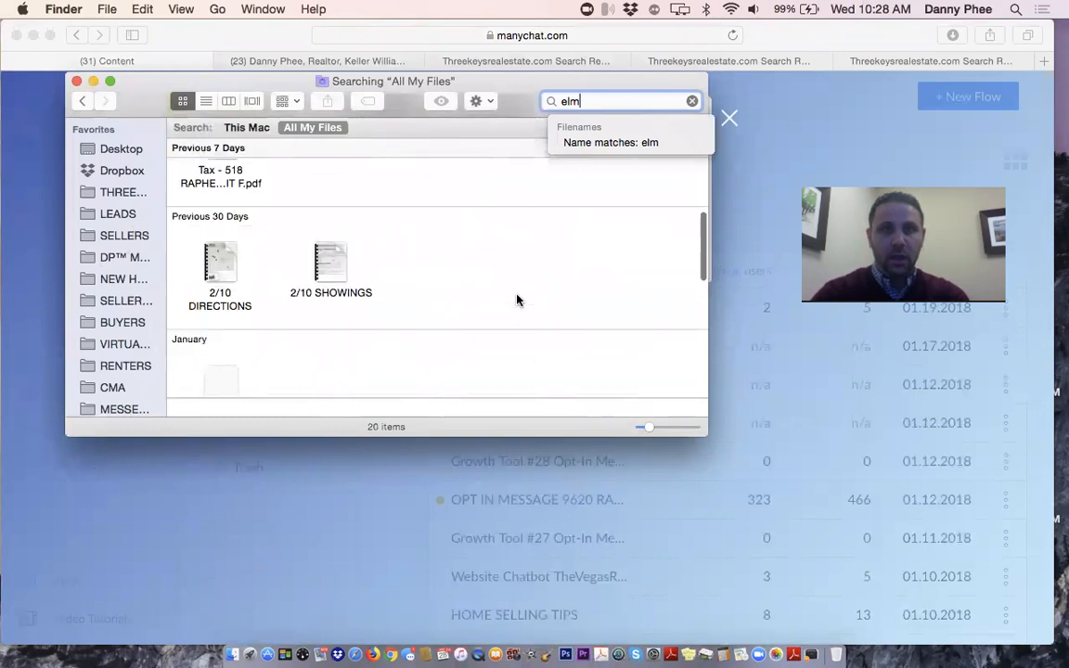
text(st)
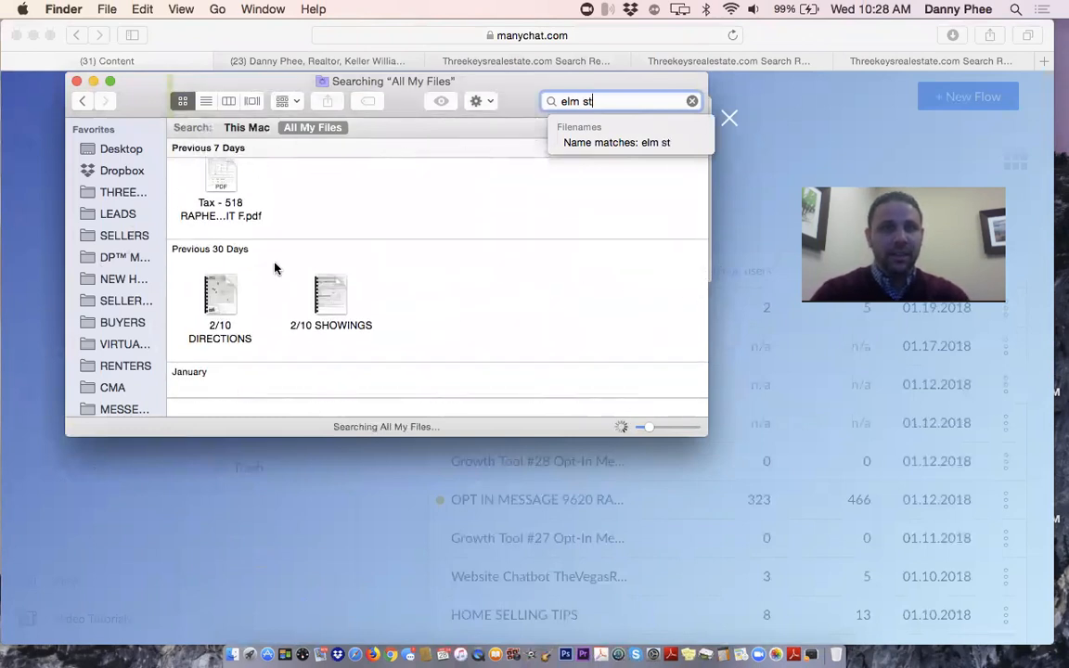
Open the listing's Tax PDF via SELLERS and the client folders, and copy the property's street address
click(122, 236)
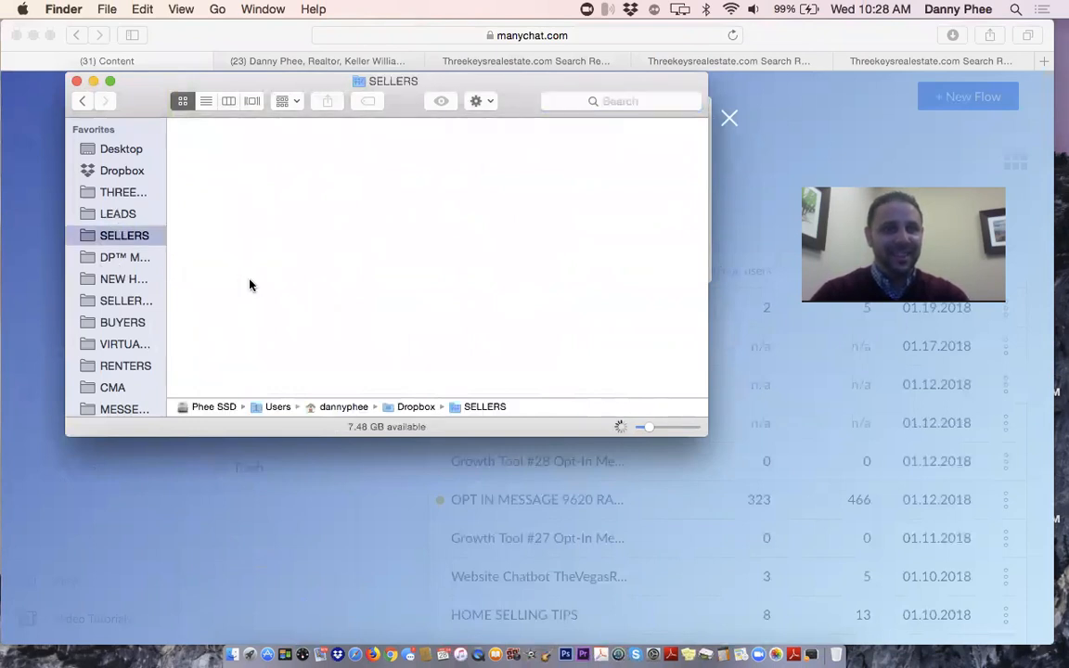
double_click(233, 302)
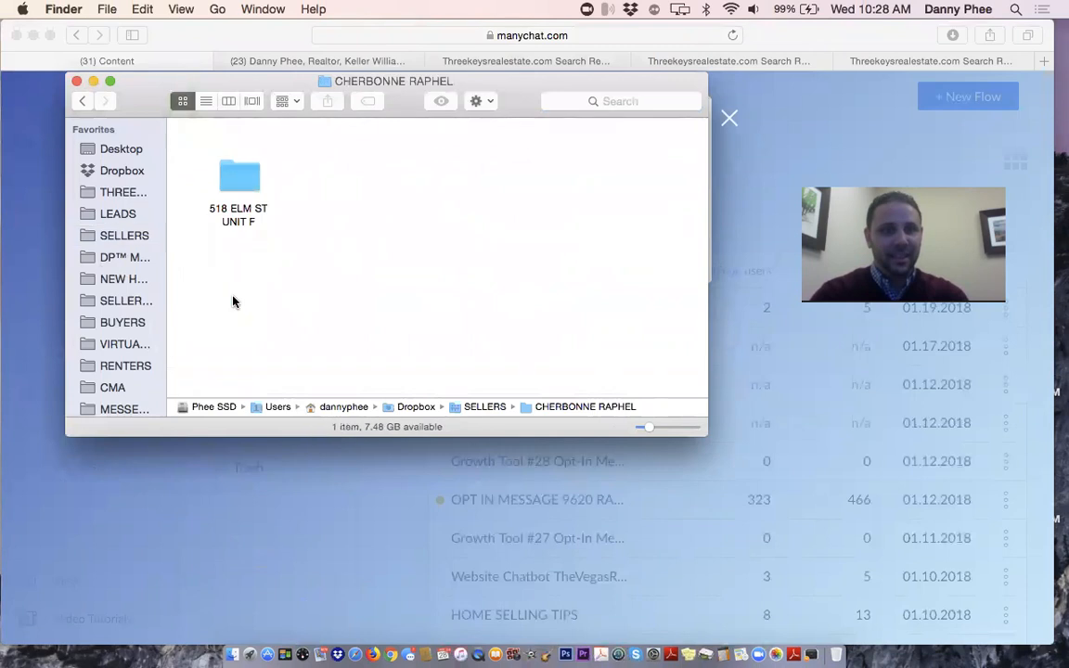
click(241, 171)
double_click(241, 171)
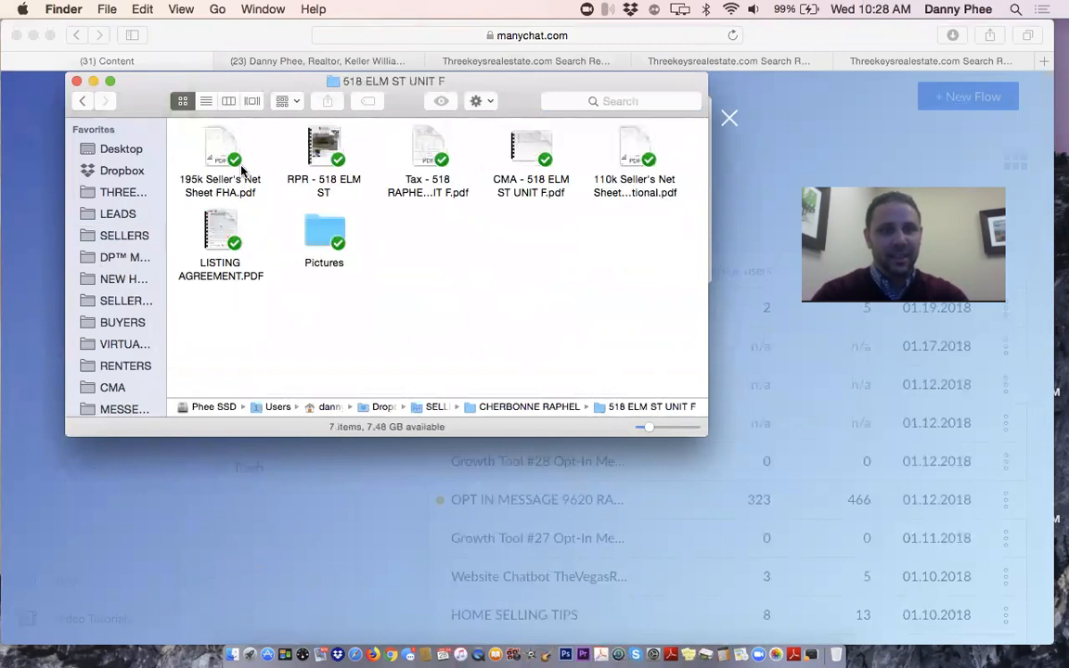
double_click(423, 134)
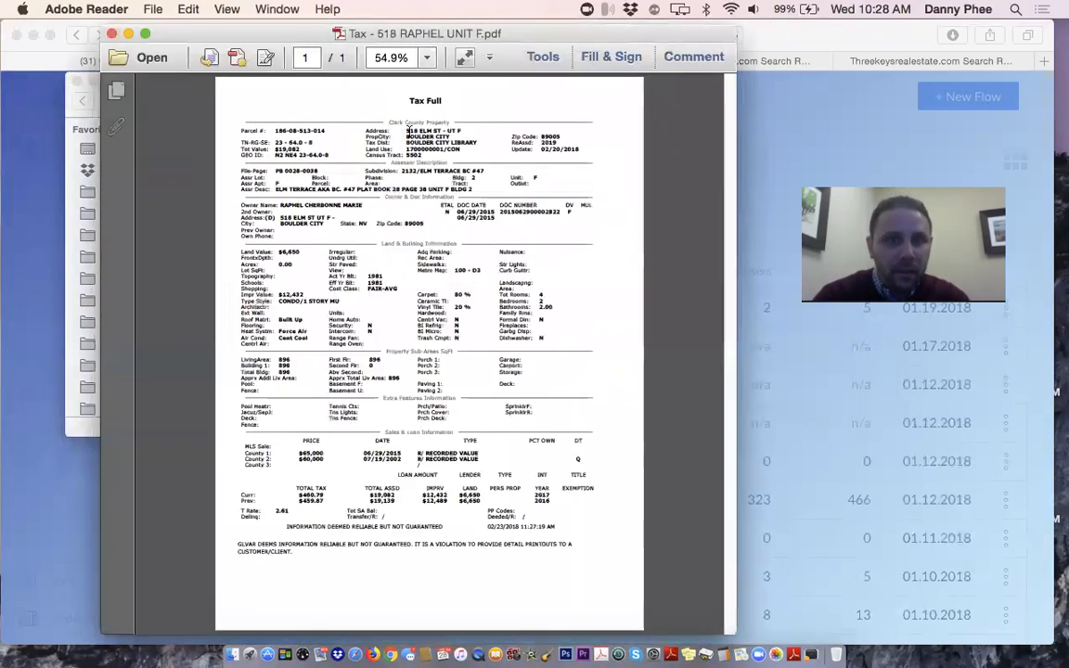
drag(406, 131, 460, 125)
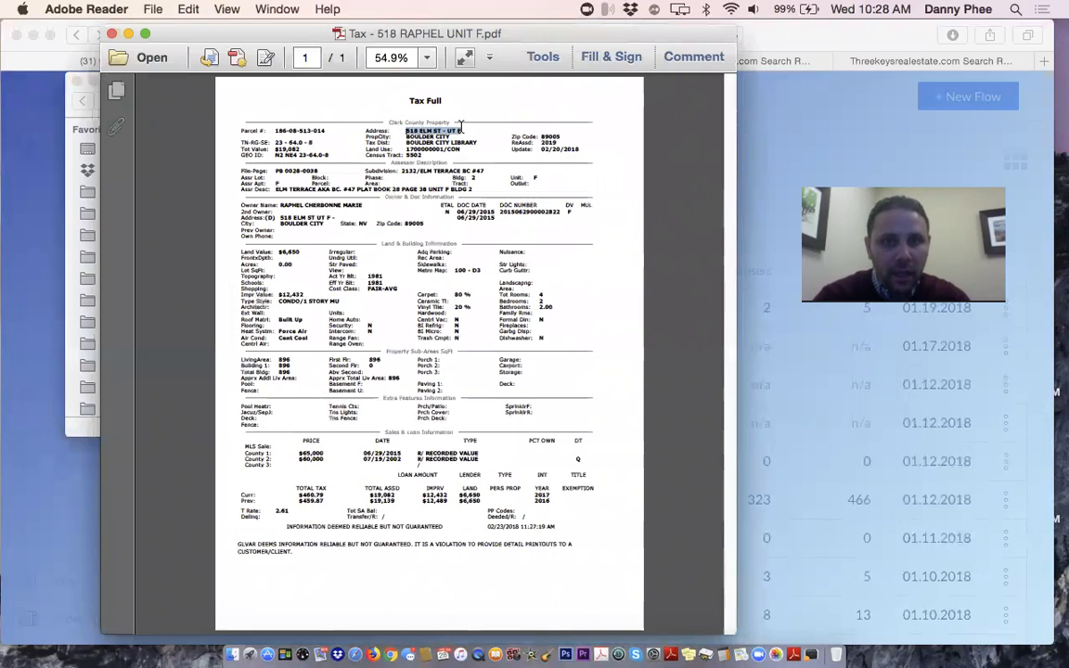
key(super+c)
click(53, 469)
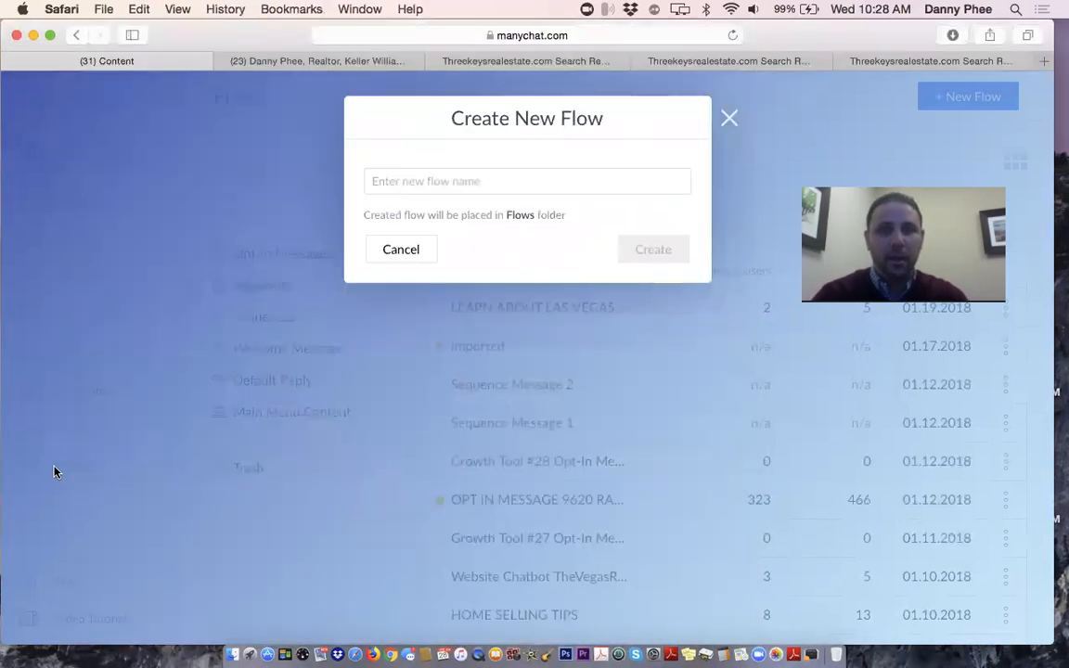
key(super+v)
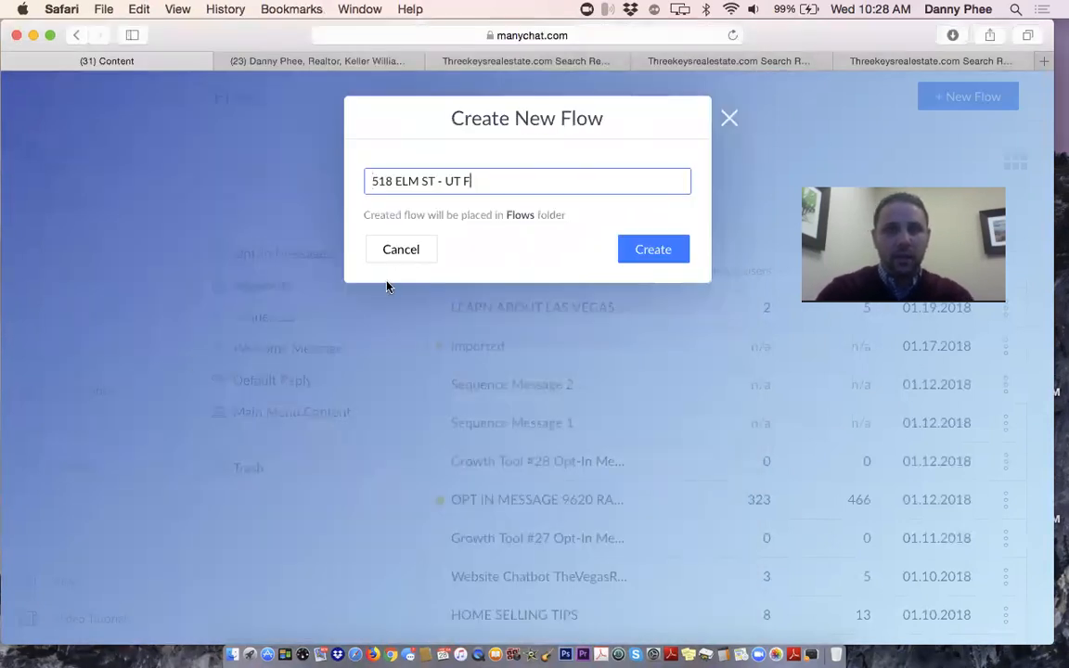
text(Ju)
text(JUST LIS)
text(TED LINK)
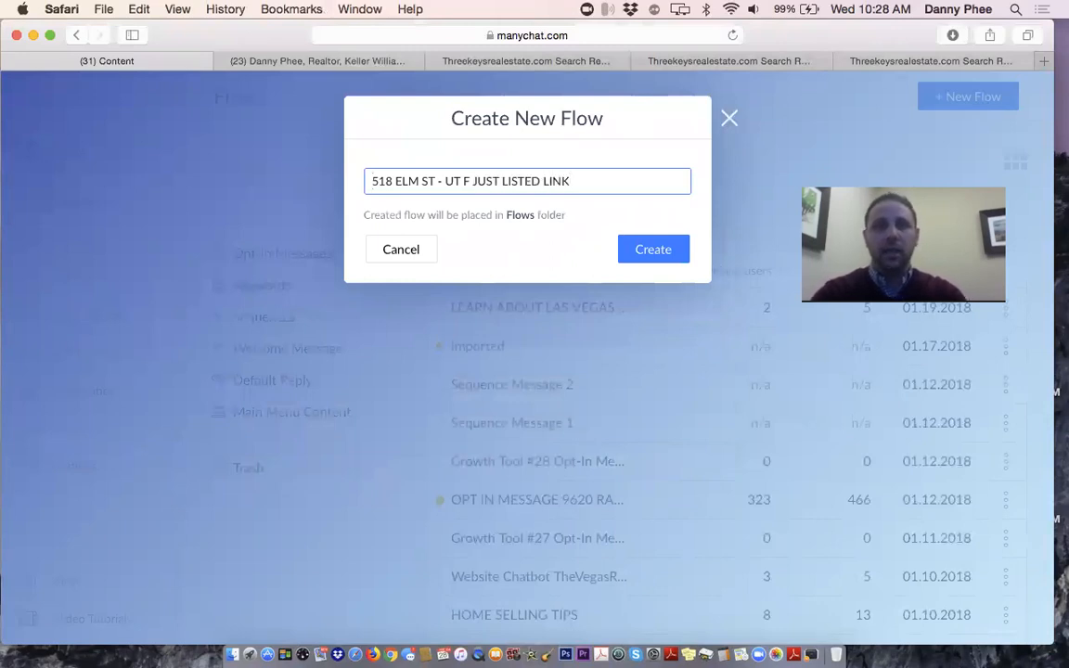
click(658, 254)
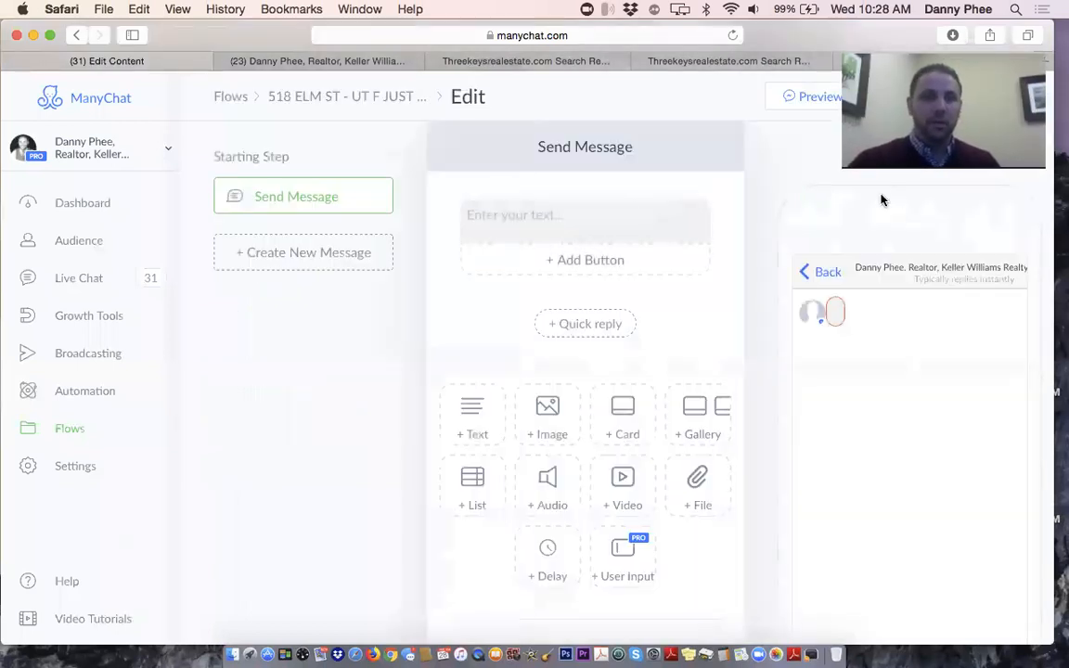
click(627, 208)
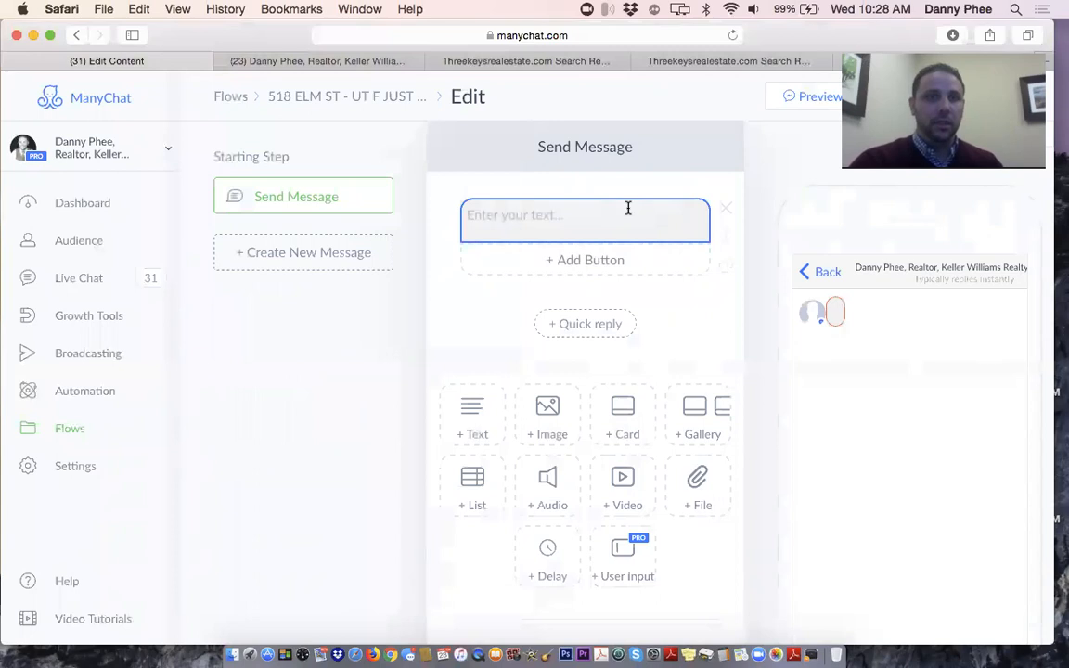
click(594, 151)
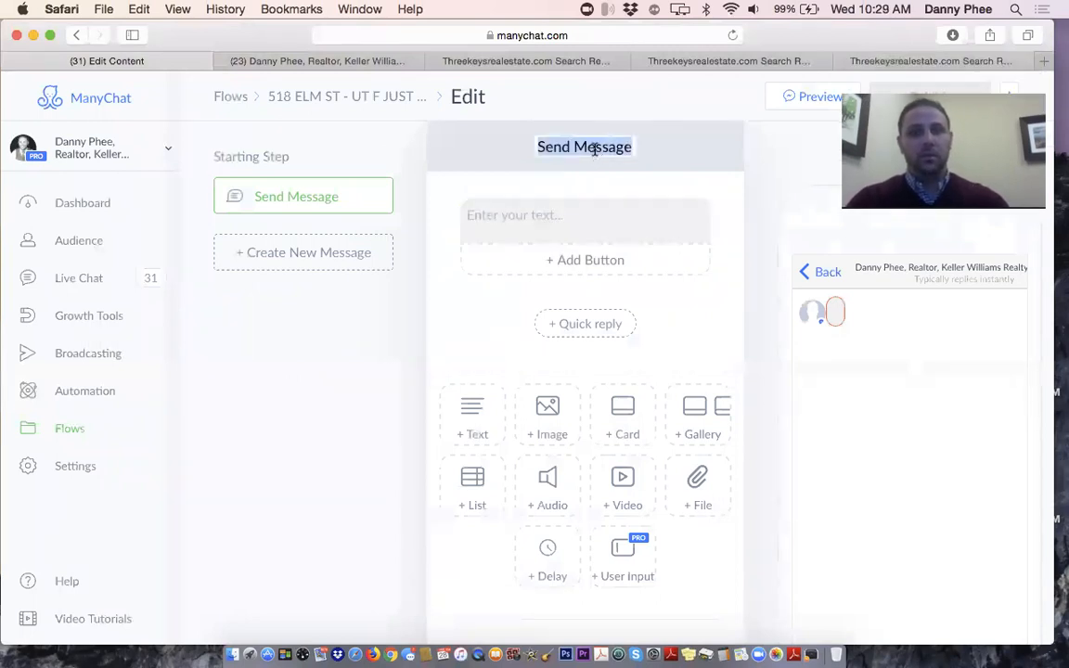
key(super+v)
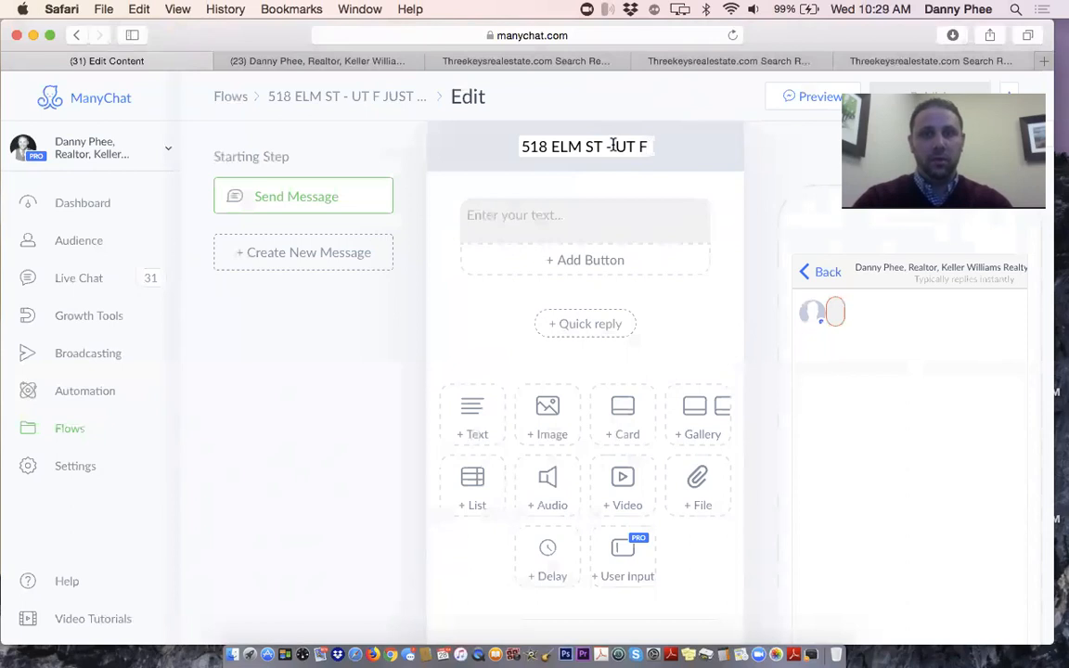
drag(606, 146, 668, 148)
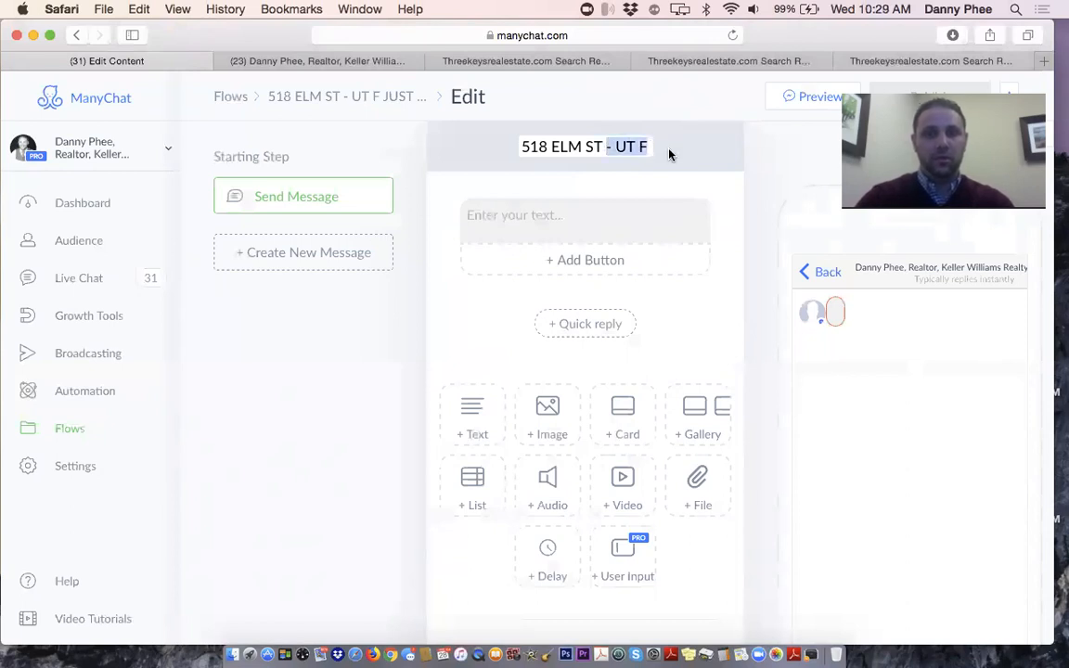
text(just)
key(BackSpace)
key(BackSpace)
key(BackSpace)
key(BackSpace)
text(JUST LISTED)
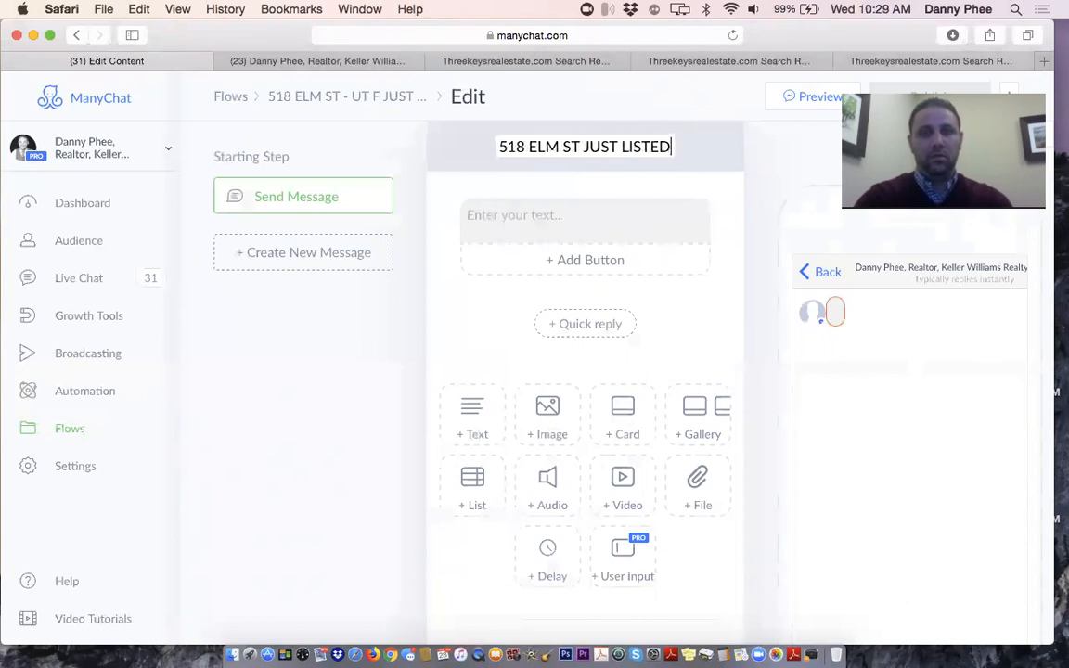
key(Return)
click(676, 231)
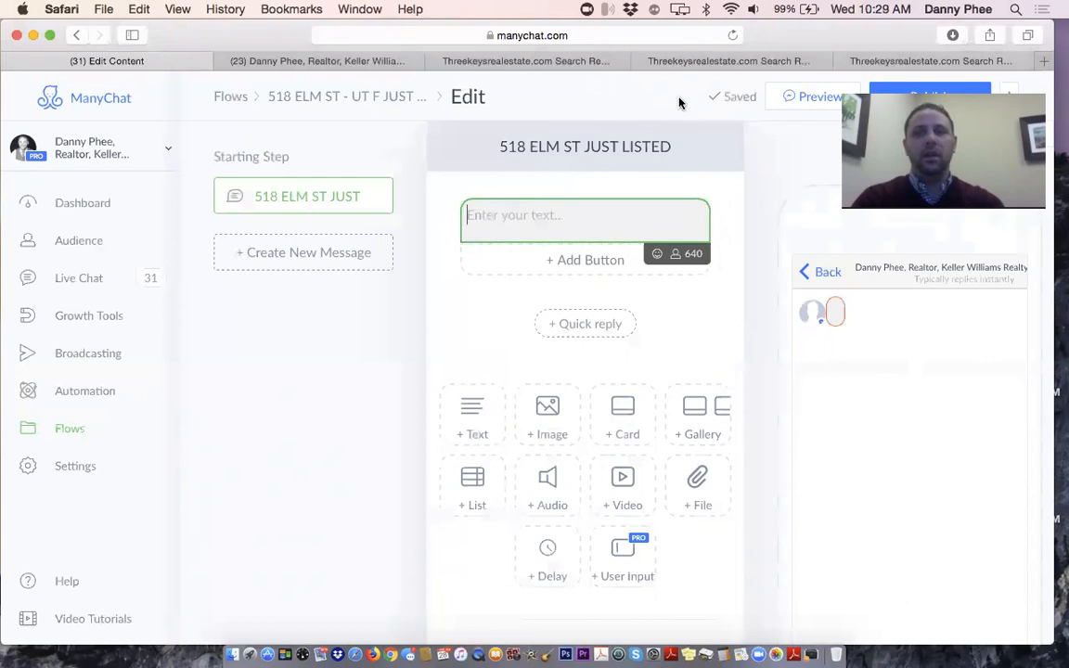
Load manychat.com in a new Safari tab, showing the dashboard with 713 active subscribers
click(1045, 65)
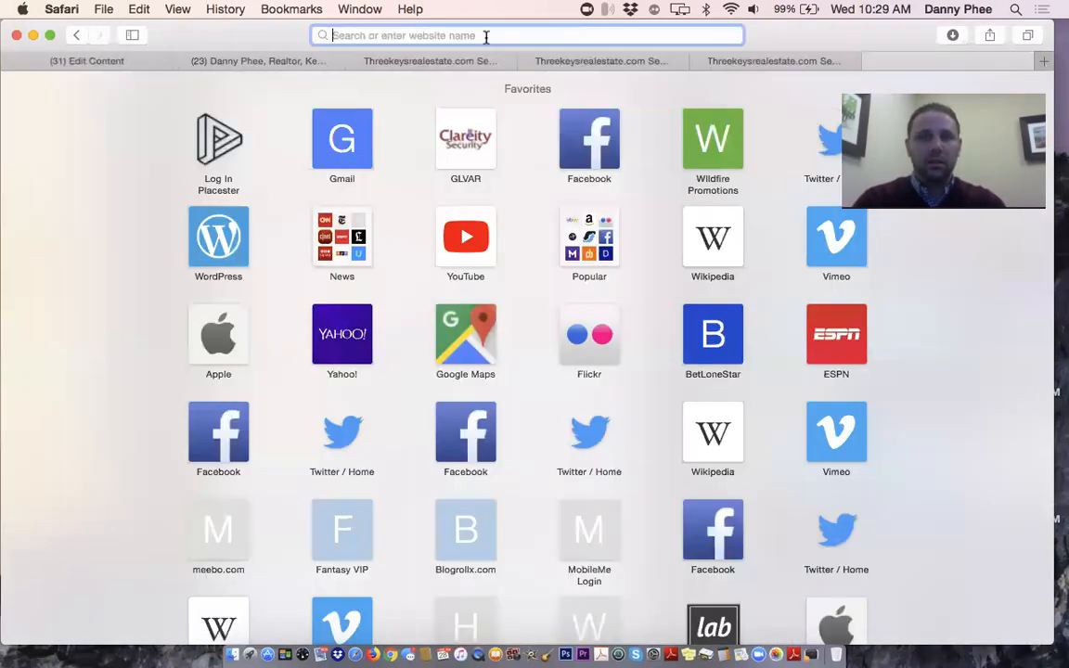
text(ANYCHAT.COM)
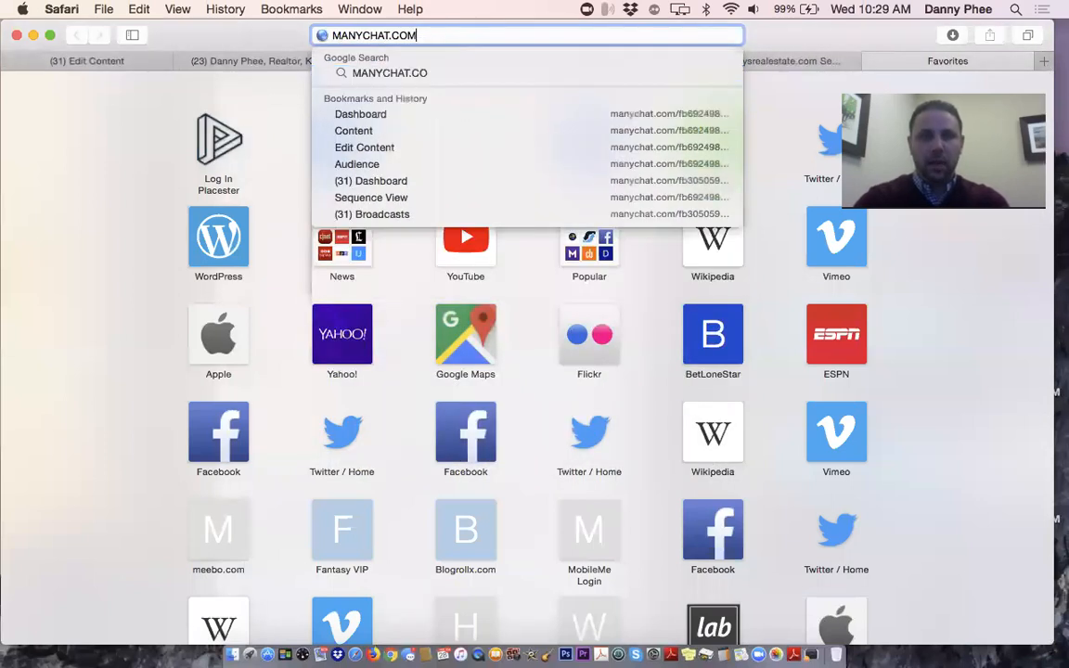
key(Return)
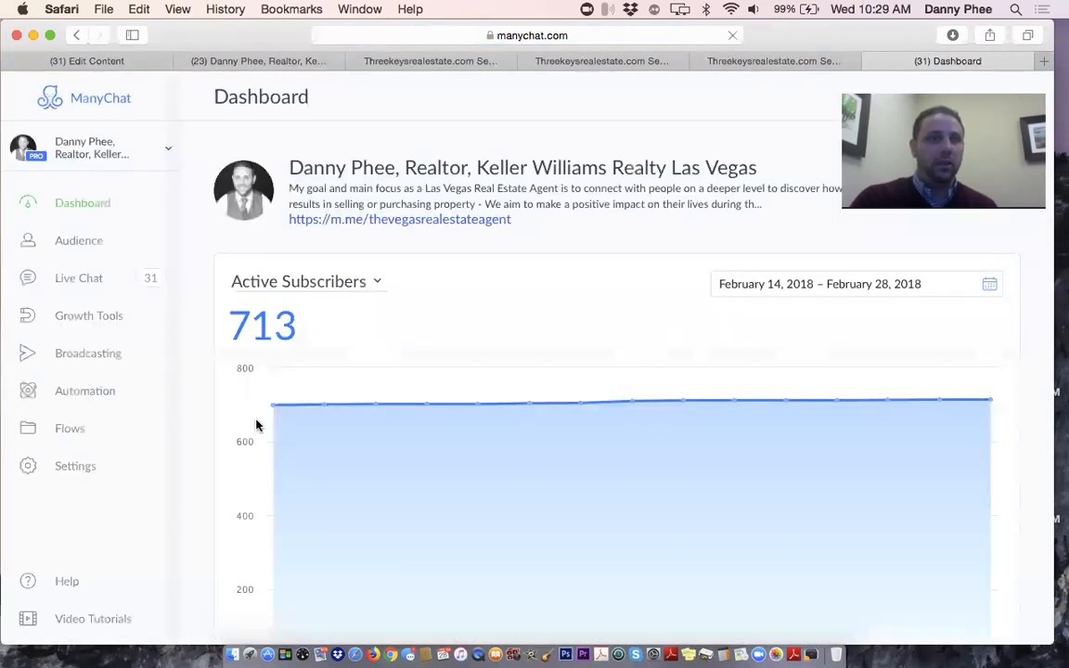
click(62, 430)
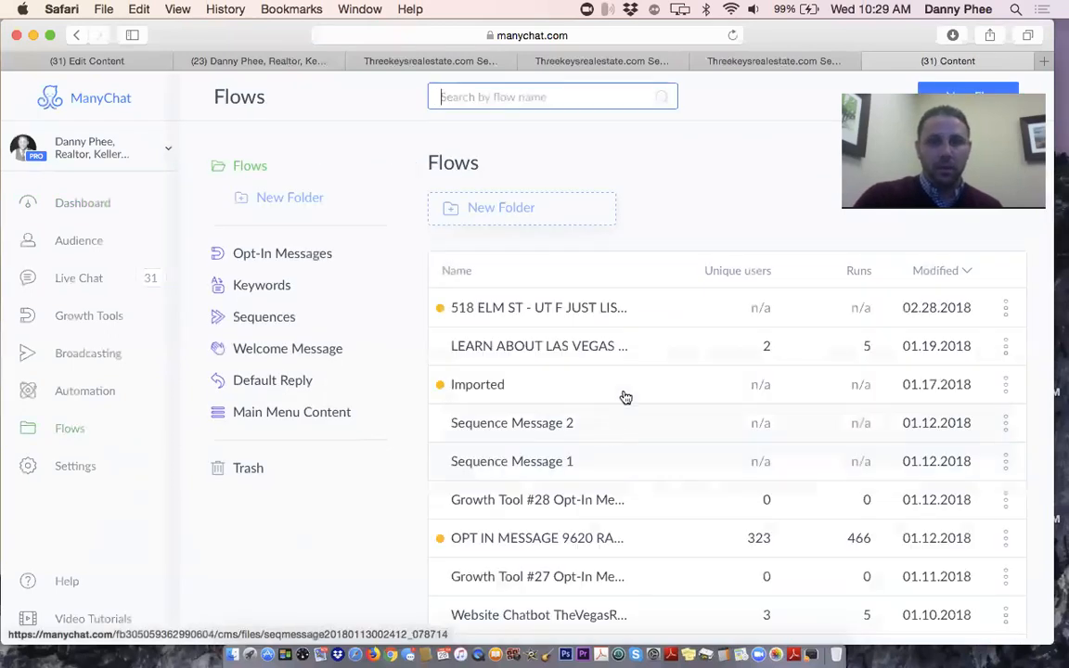
scroll(623, 392, down, 3)
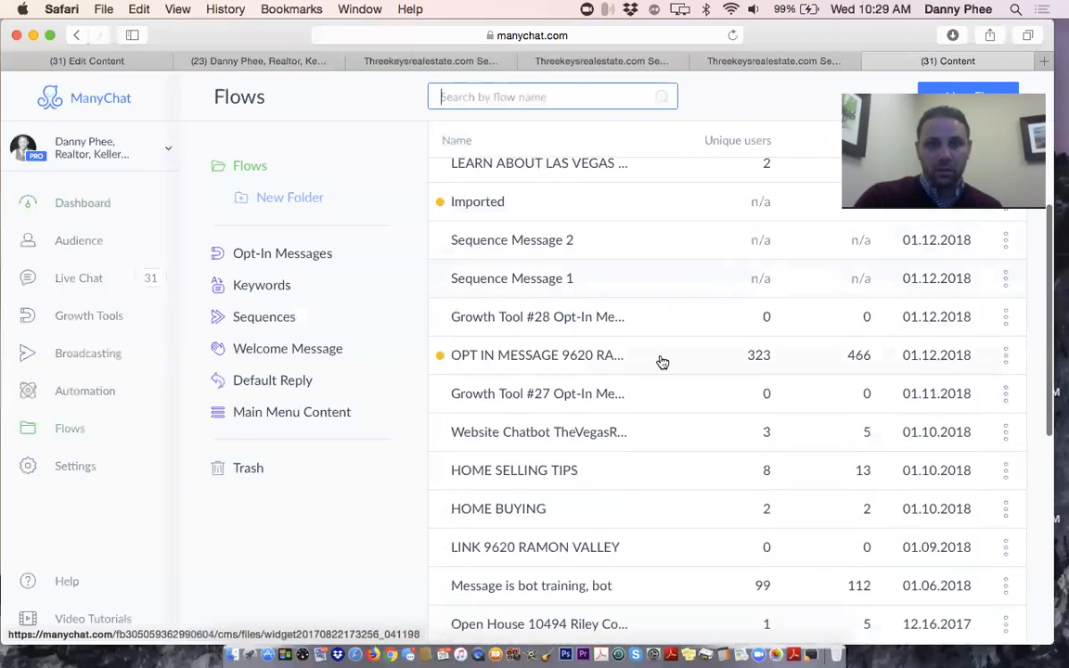
click(661, 360)
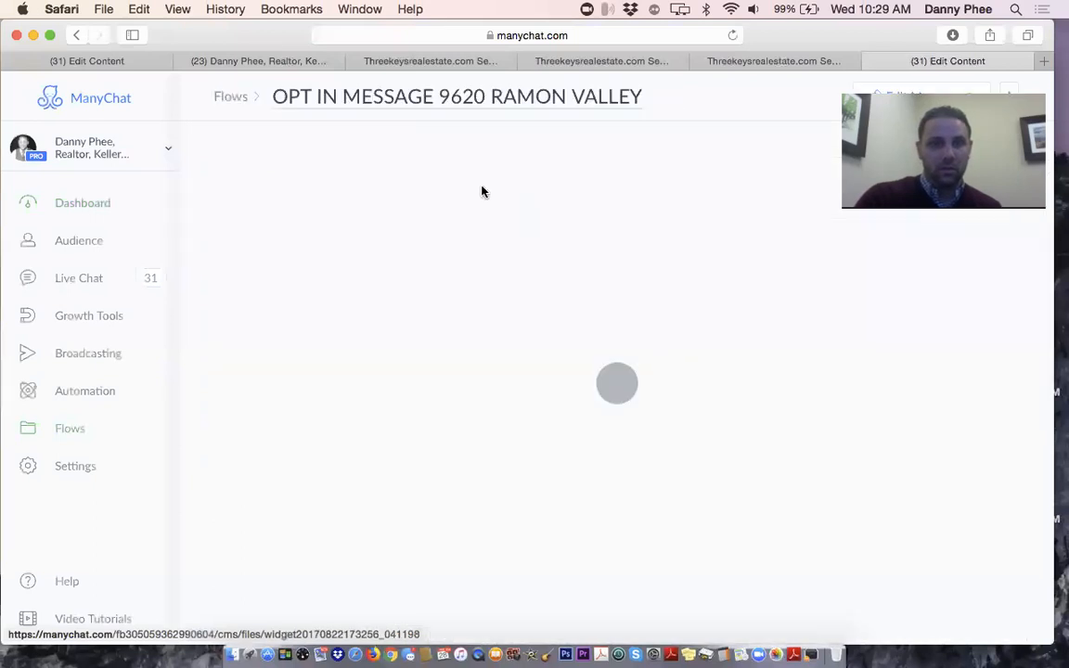
scroll(561, 310, down, 2)
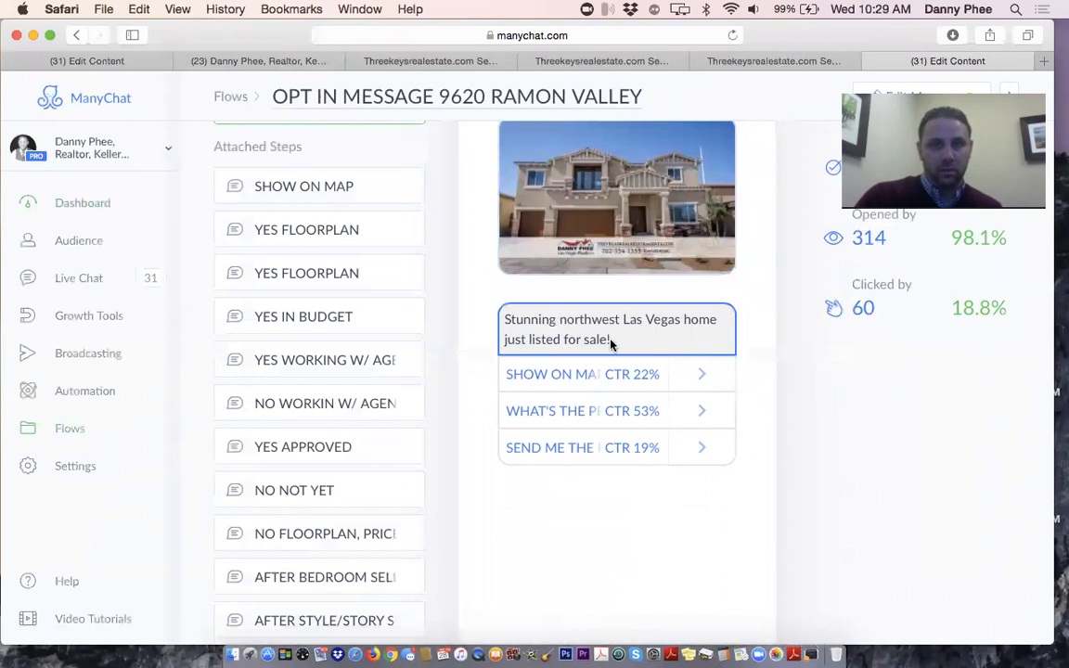
drag(504, 318, 635, 336)
key(super+c)
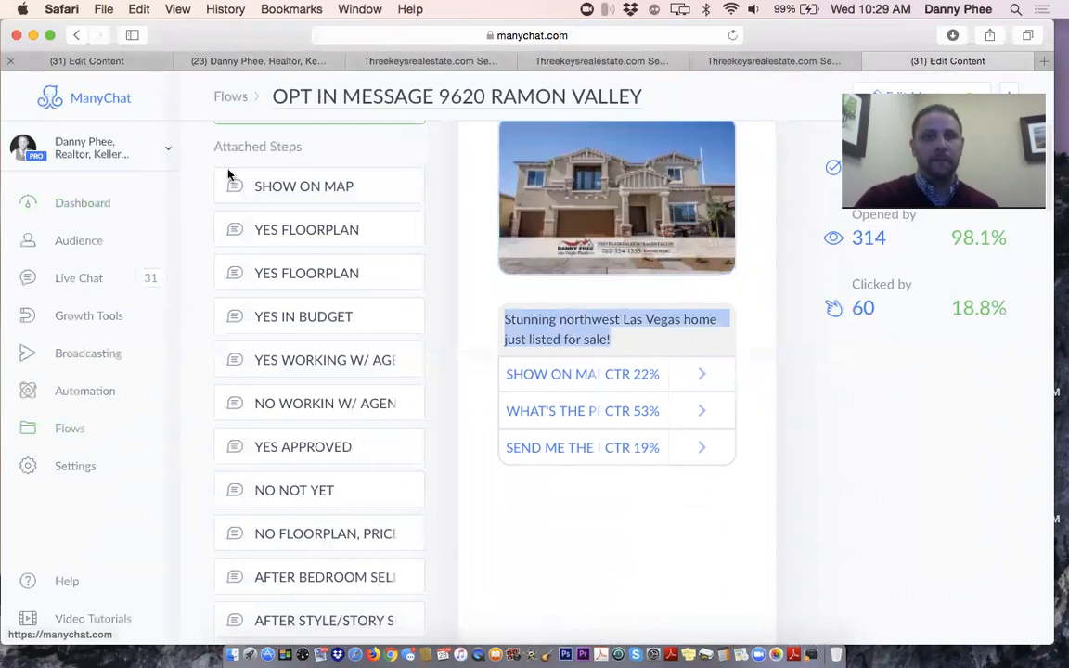
click(102, 61)
Paste the copied sentence and replace 'northwest' with 'Boulder City, NV'
key(super+v)
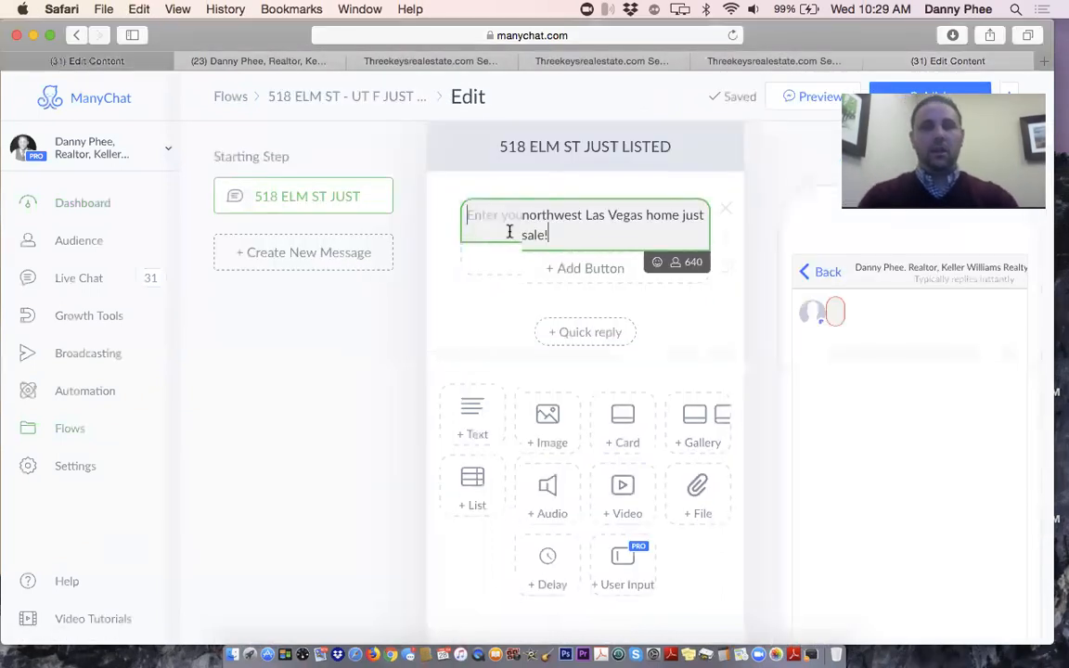
click(524, 215)
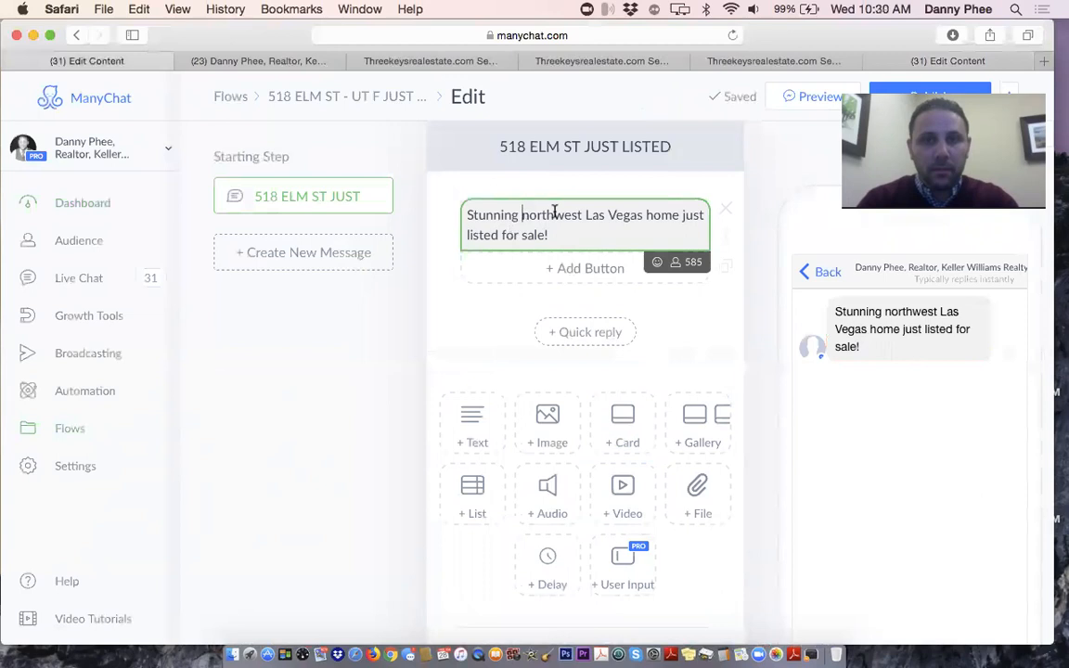
shift+click(583, 215)
text(B)
key(BackSpace)
text(Bould)
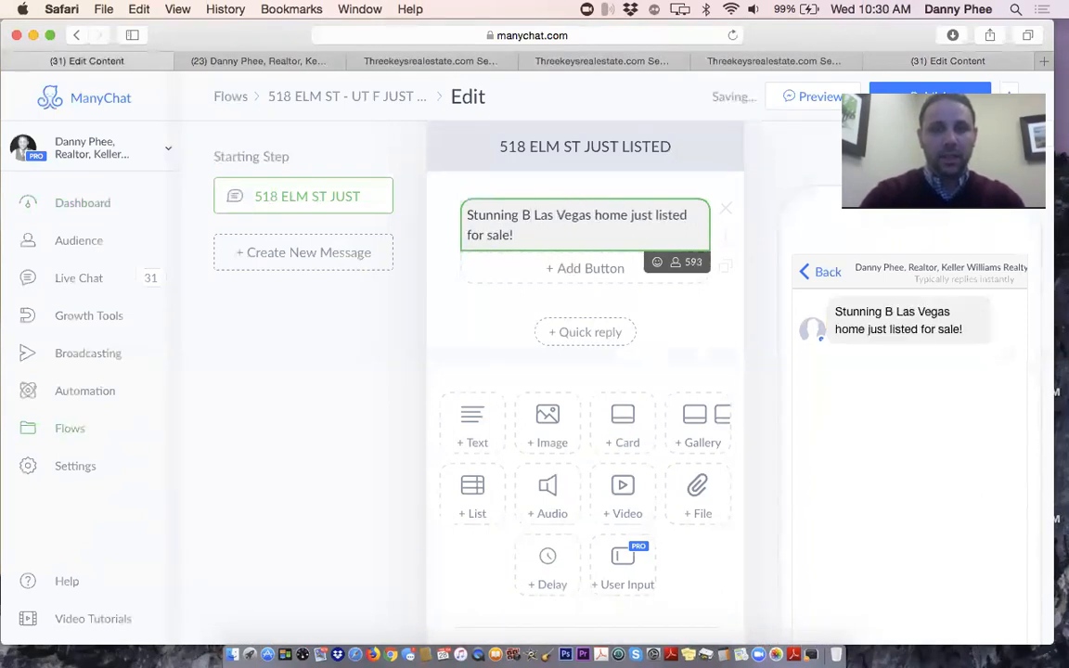
text(er City,)
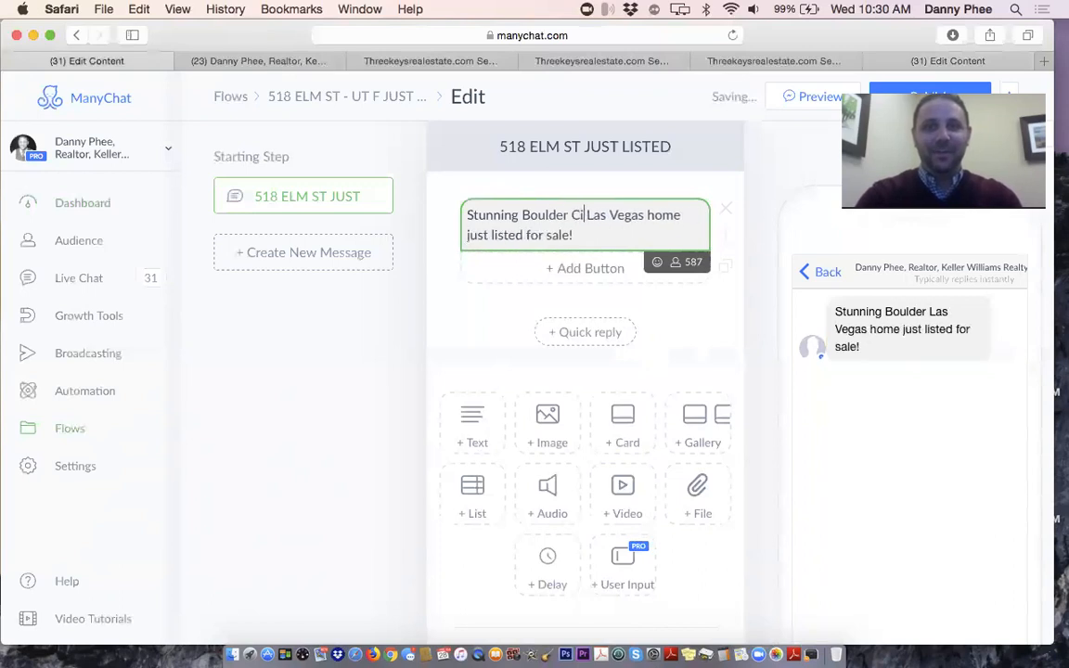
key(BackSpace)
text(, NV)
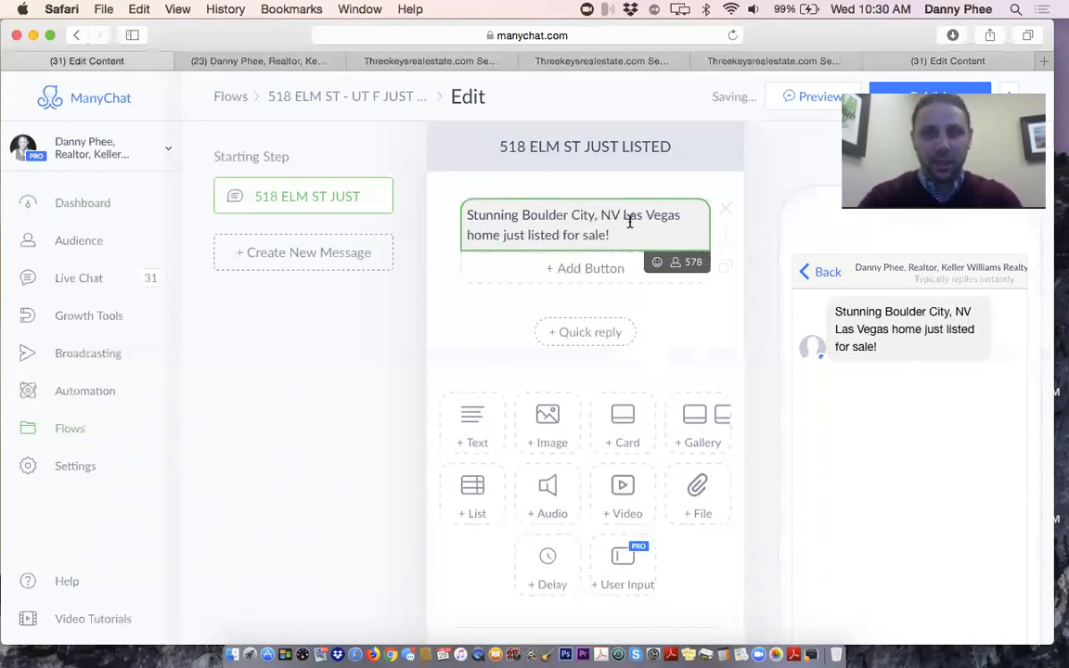
Replace 'Las Vegas home' with 'condo' and remove the trailing space after 'sale!'
drag(623, 215, 680, 214)
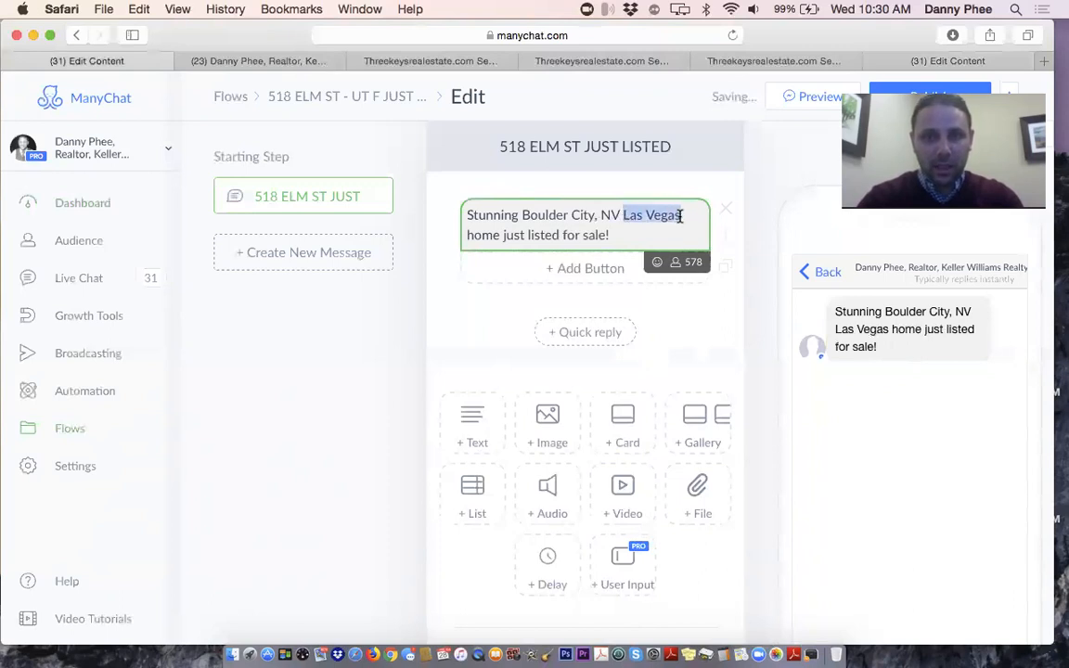
text(condo)
key(BackSpace)
key(BackSpace)
key(BackSpace)
key(BackSpace)
key(BackSpace)
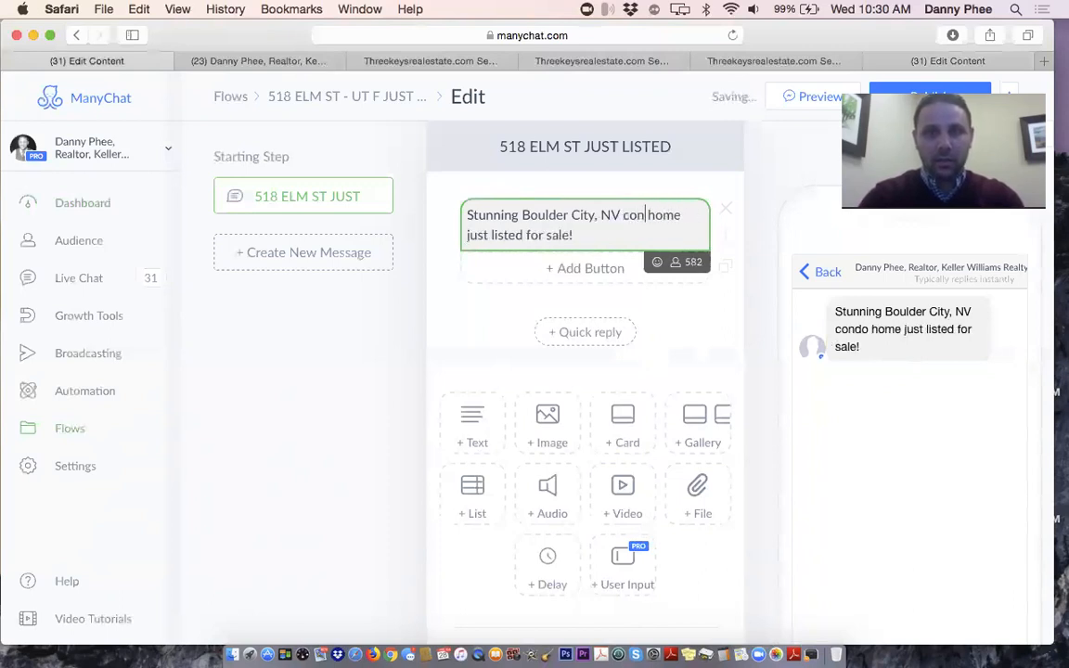
text(C)
key(BackSpace)
text(condo)
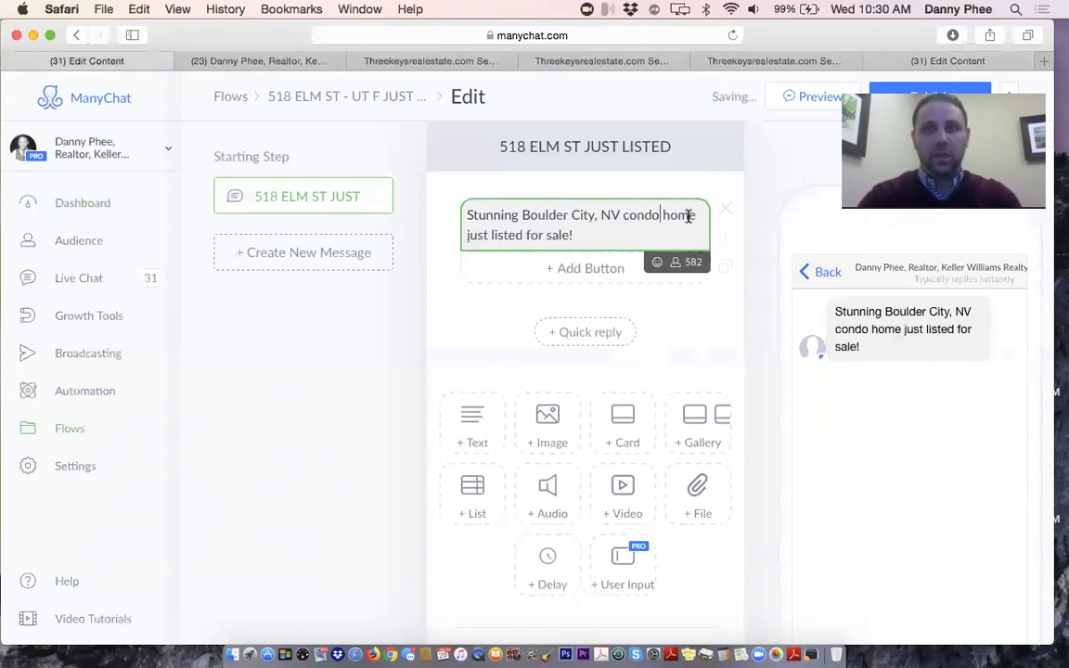
key(BackSpace)
key(BackSpace)
key(BackSpace)
key(BackSpace)
key(BackSpace)
key(BackSpace)
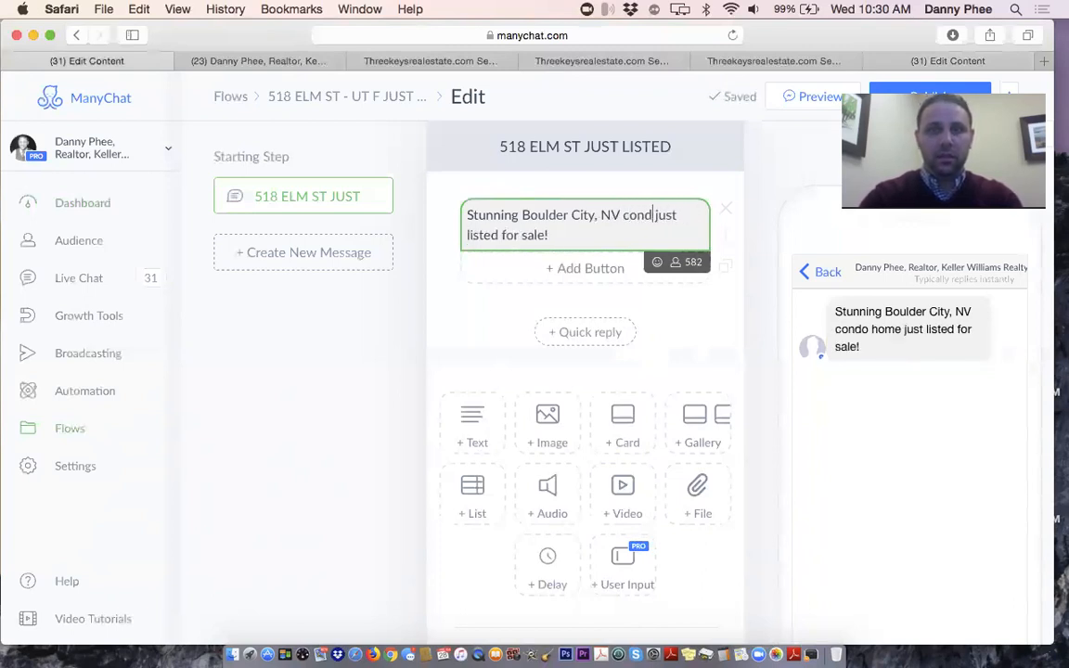
text(o)
click(592, 236)
key(BackSpace)
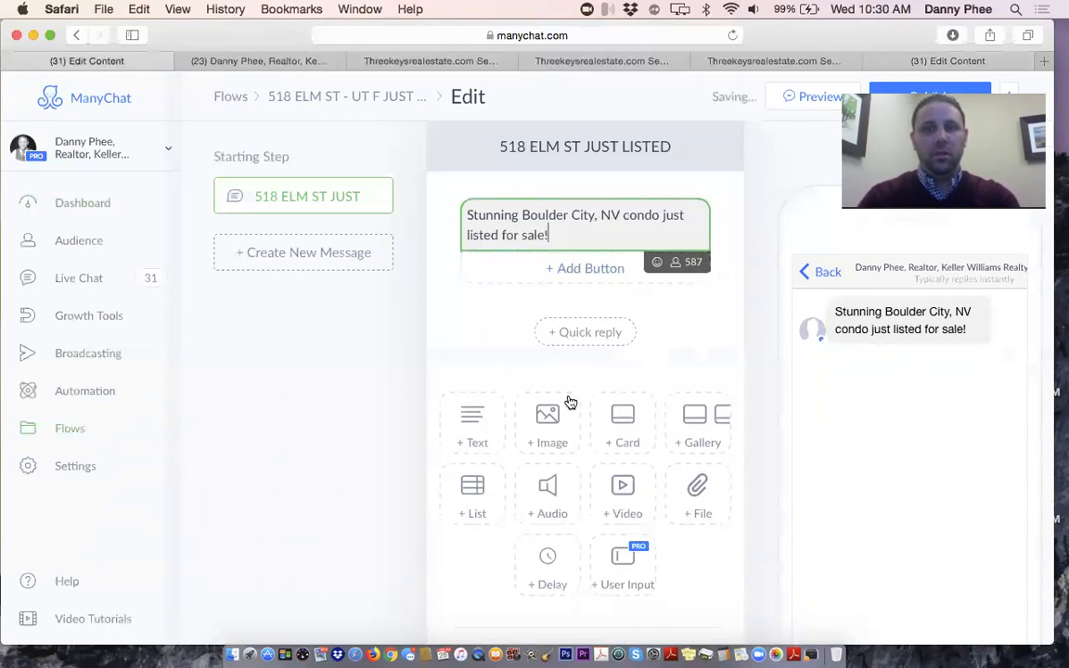
click(464, 347)
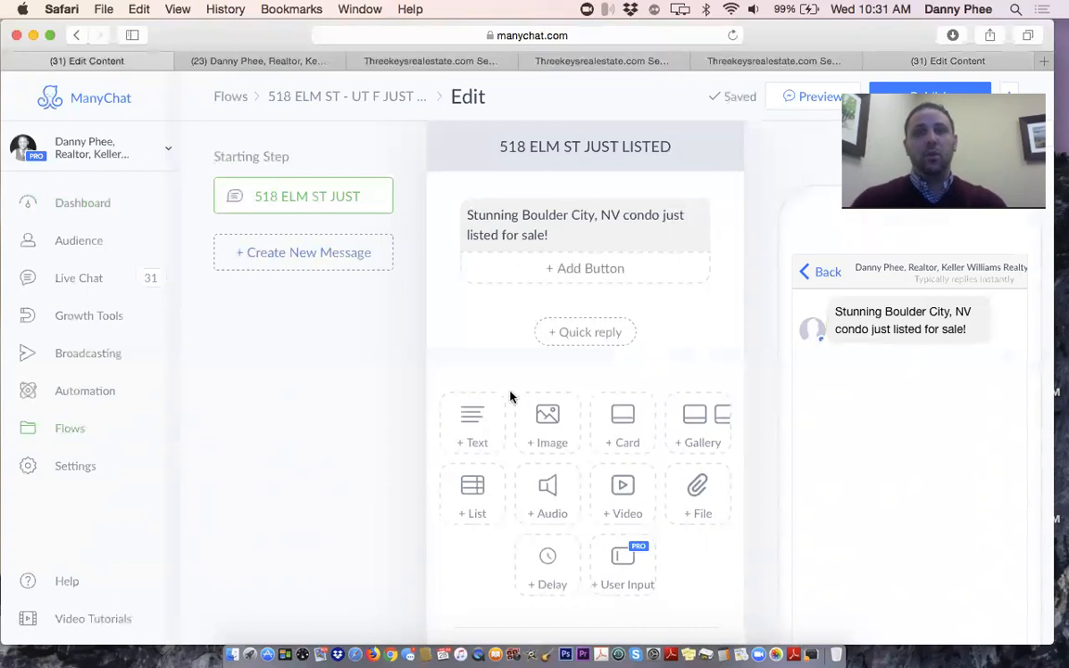
Add an Image block below the listing text and bring up its photo file chooser
click(569, 434)
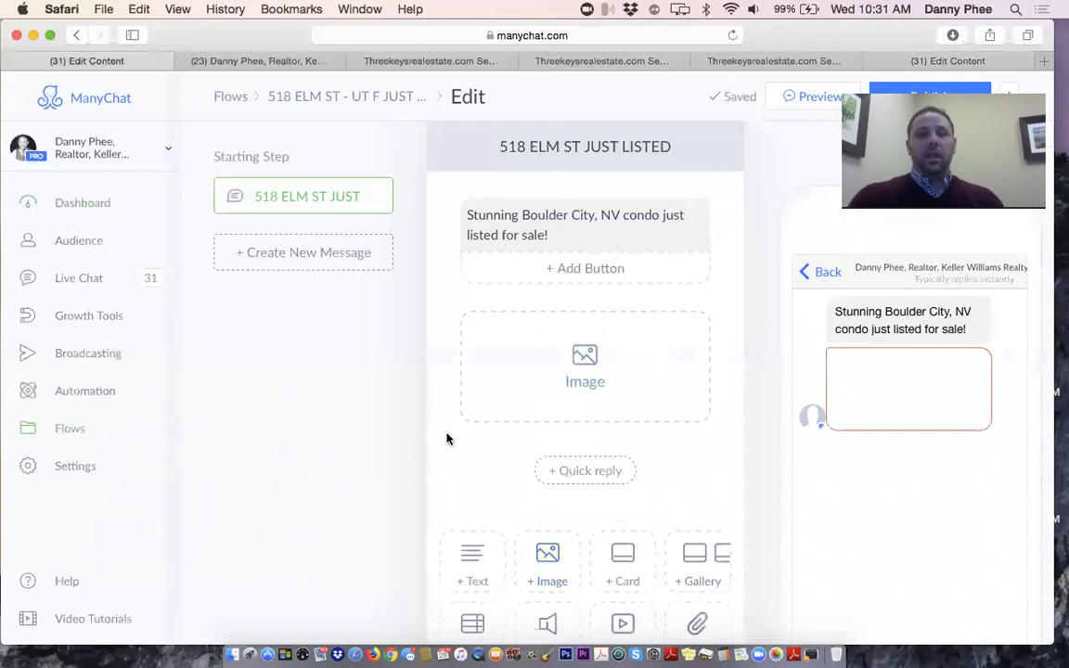
scroll(448, 438, down, 5)
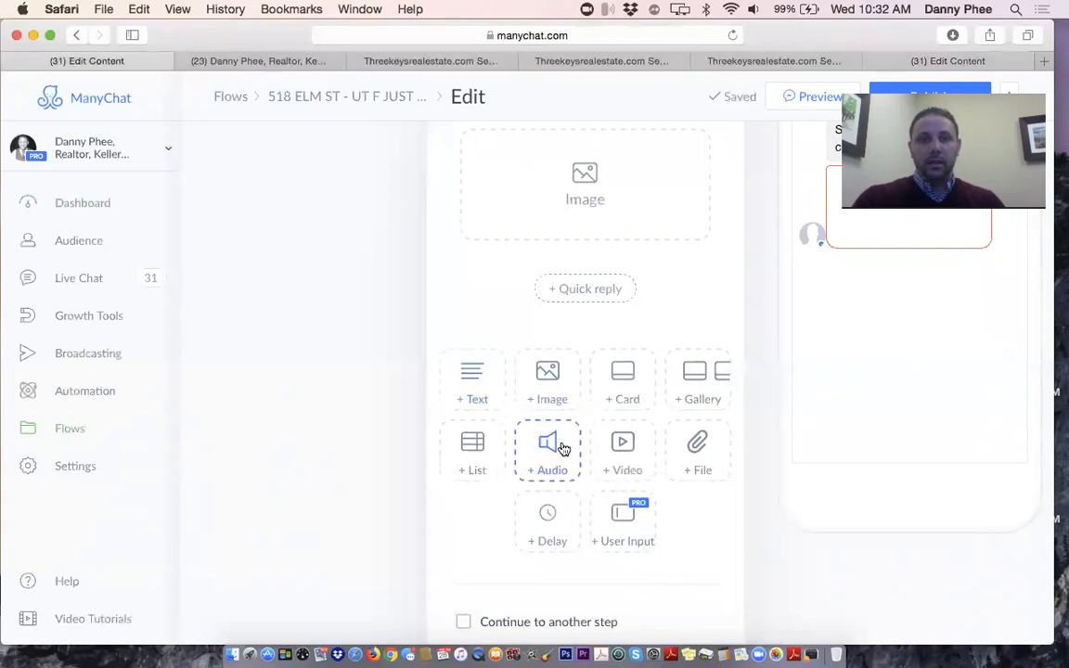
scroll(562, 448, up, 2)
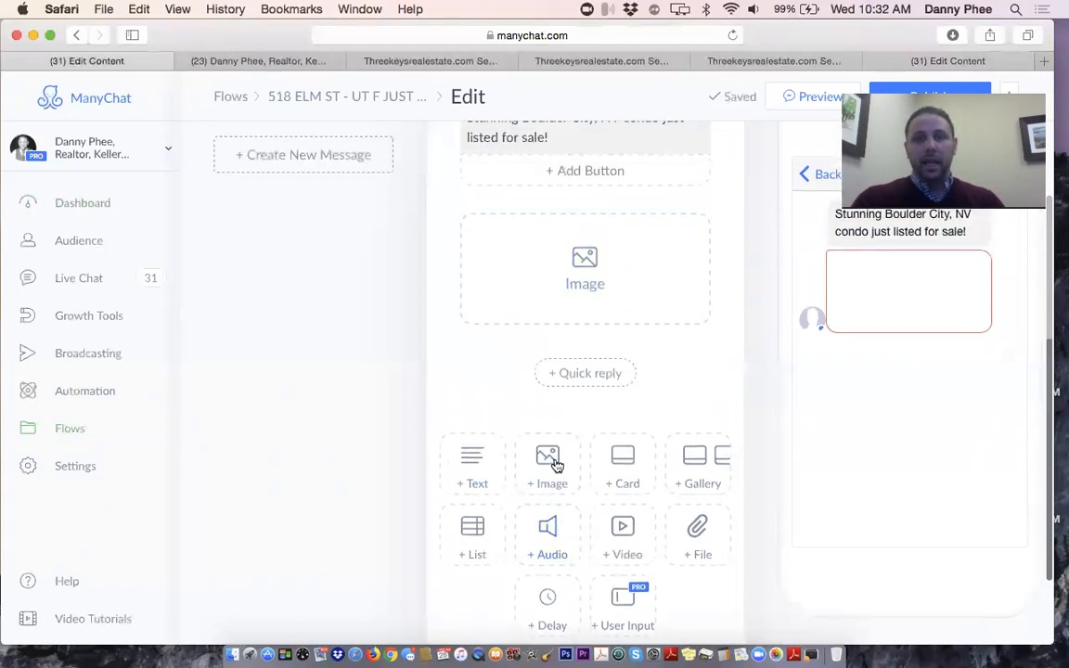
scroll(557, 460, up, 2)
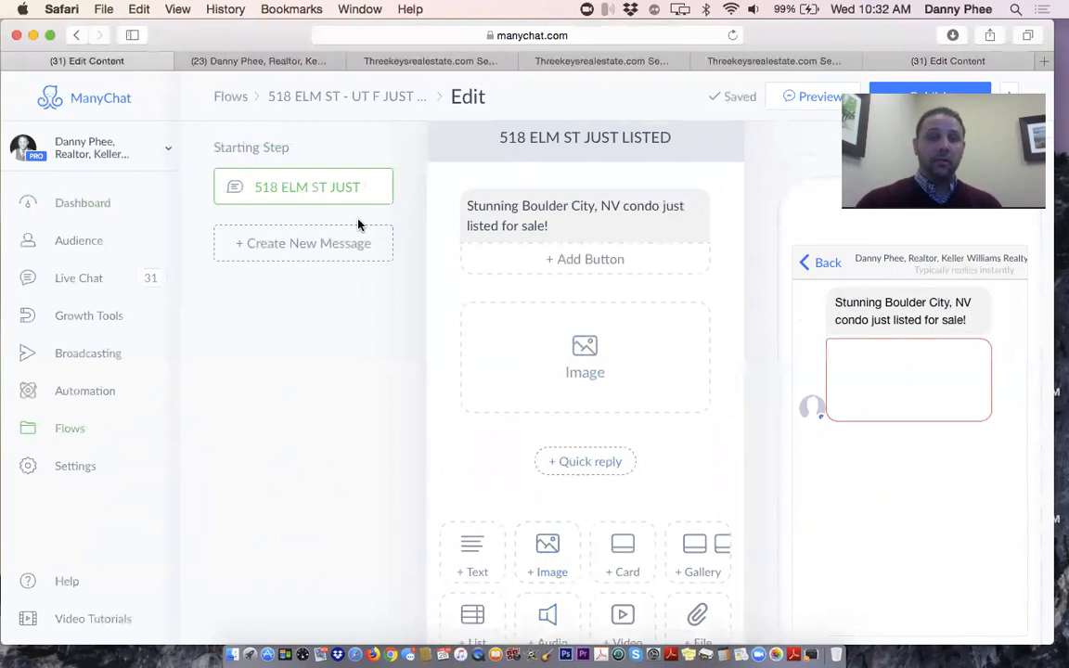
scroll(429, 298, down, 2)
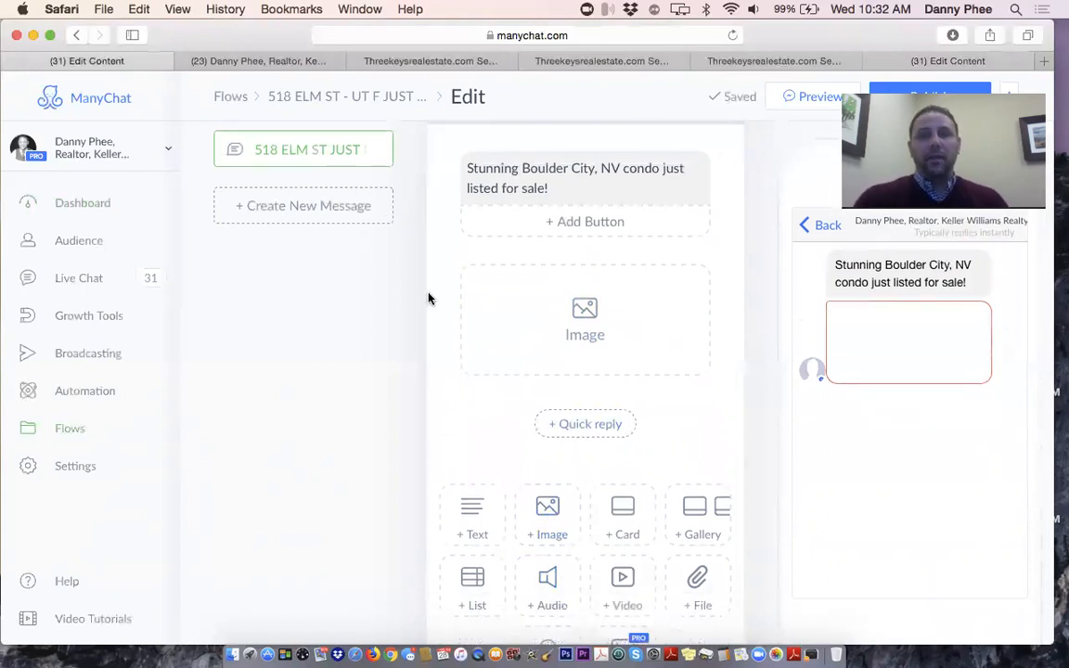
scroll(446, 304, down, 2)
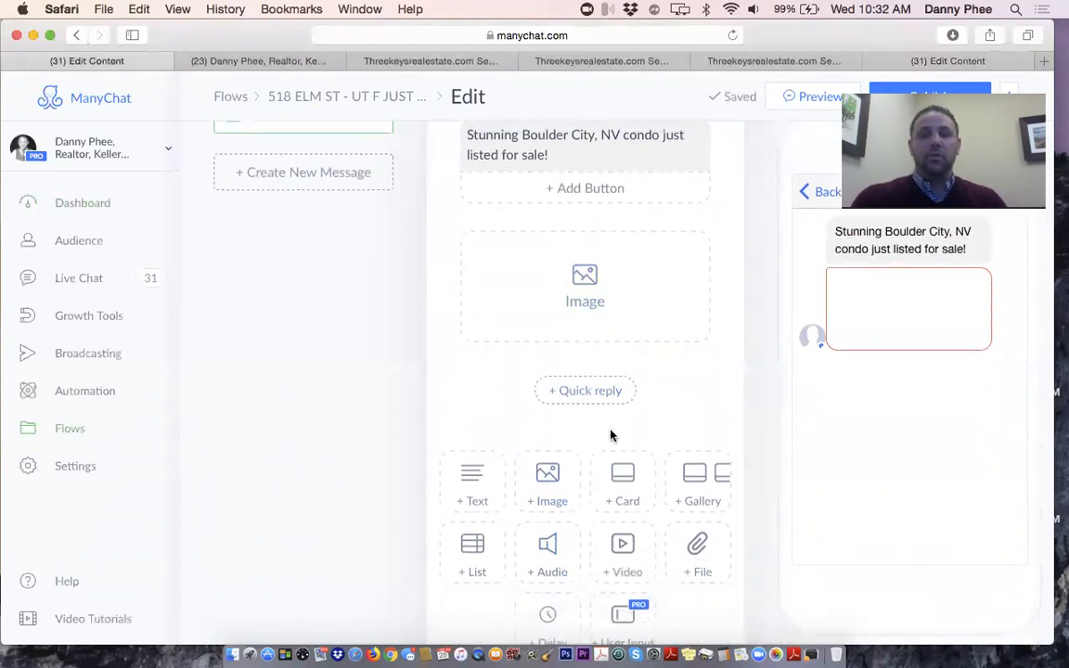
scroll(611, 434, up, 1)
scroll(611, 433, up, 2)
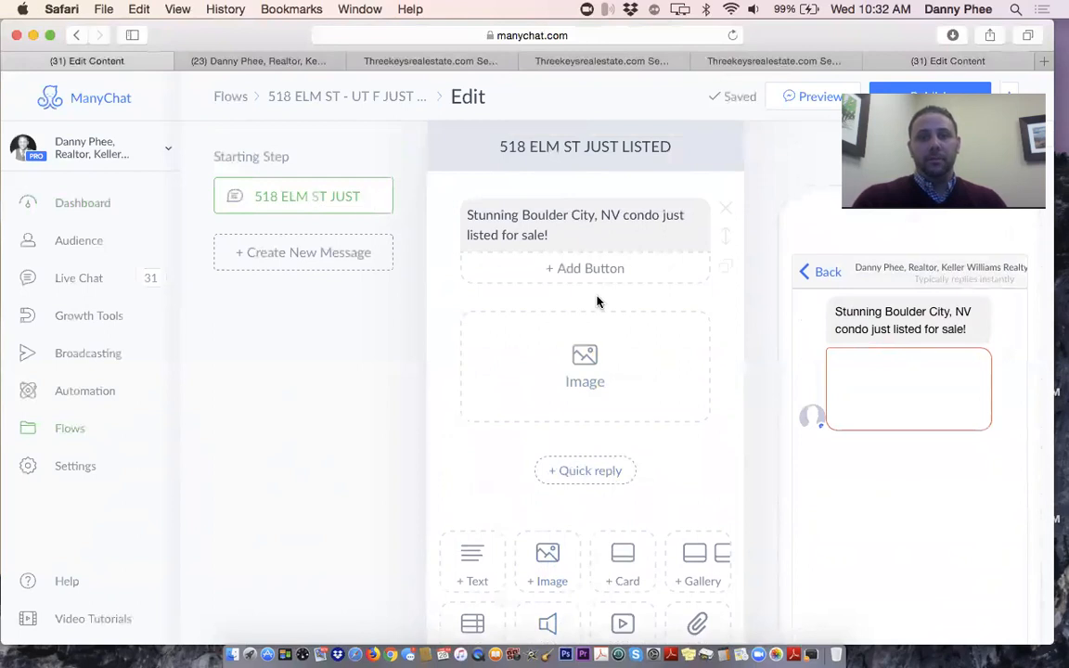
scroll(597, 302, down, 1)
scroll(598, 302, down, 3)
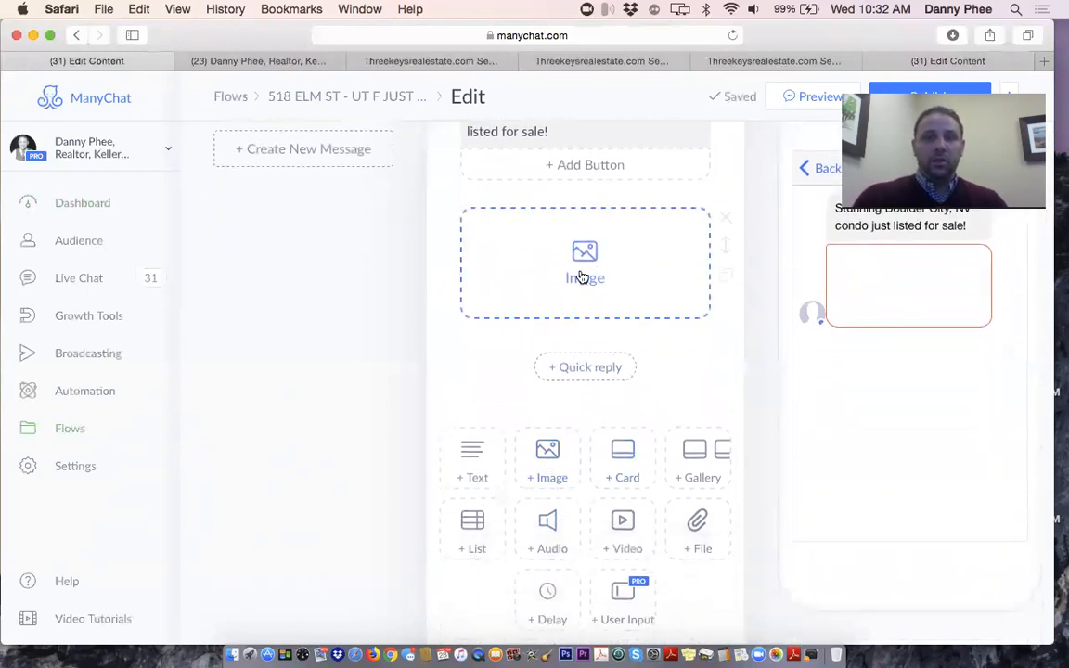
click(581, 277)
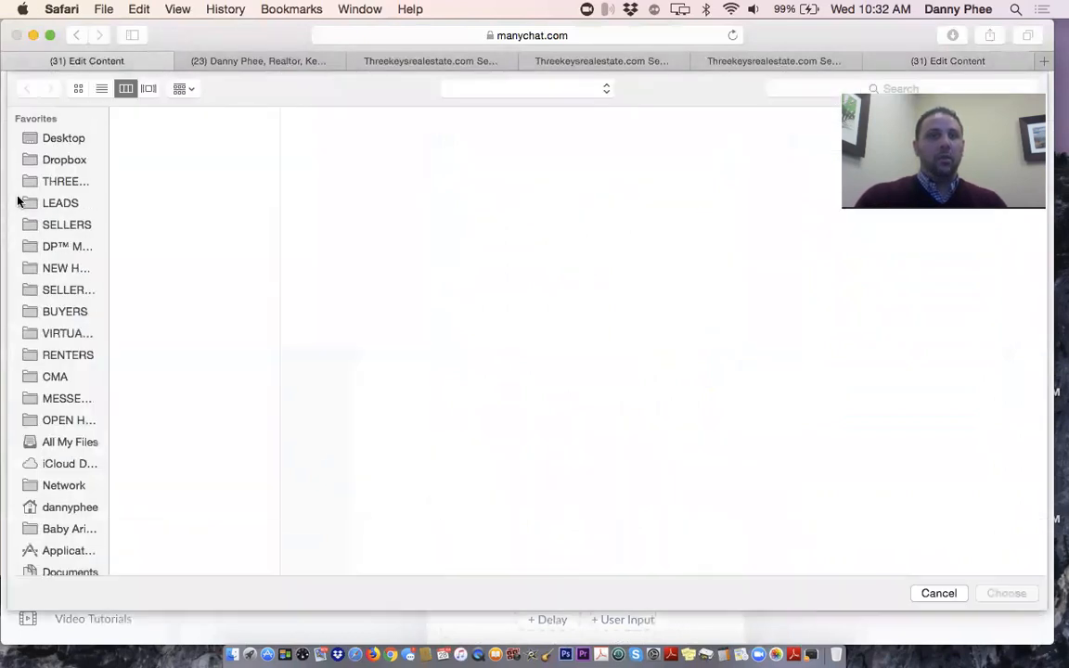
click(67, 225)
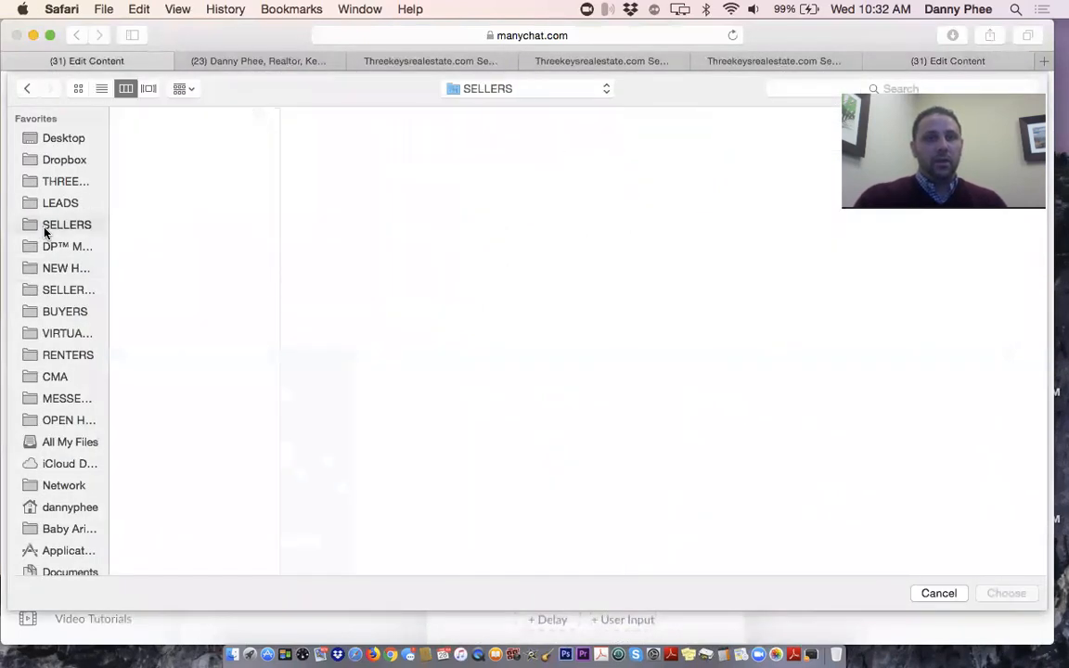
scroll(209, 238, down, 3)
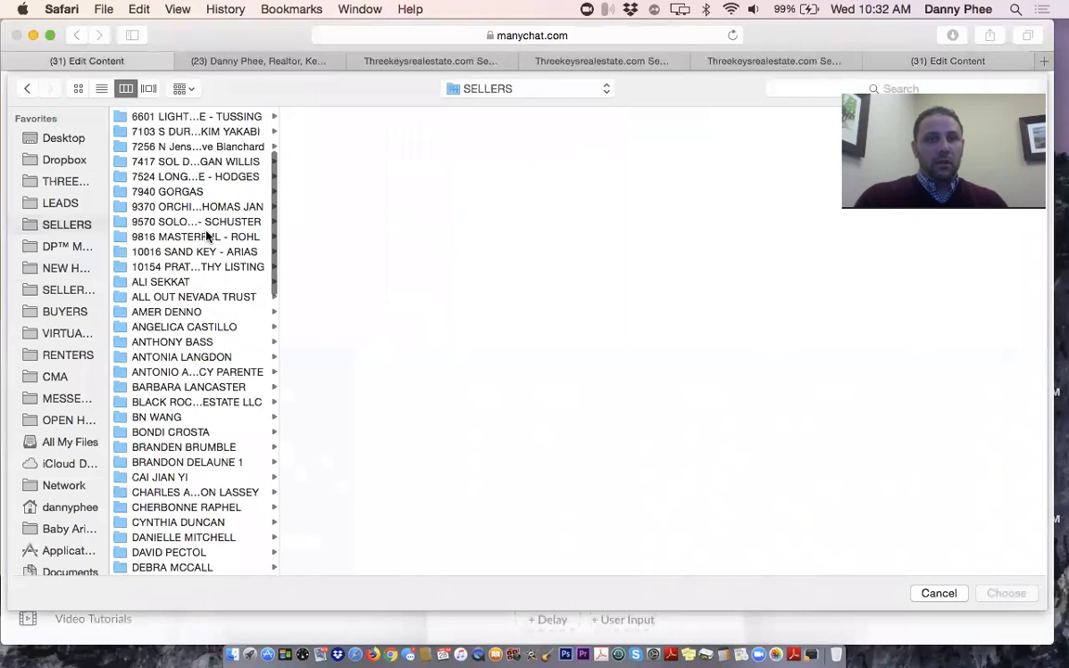
scroll(209, 238, down, 6)
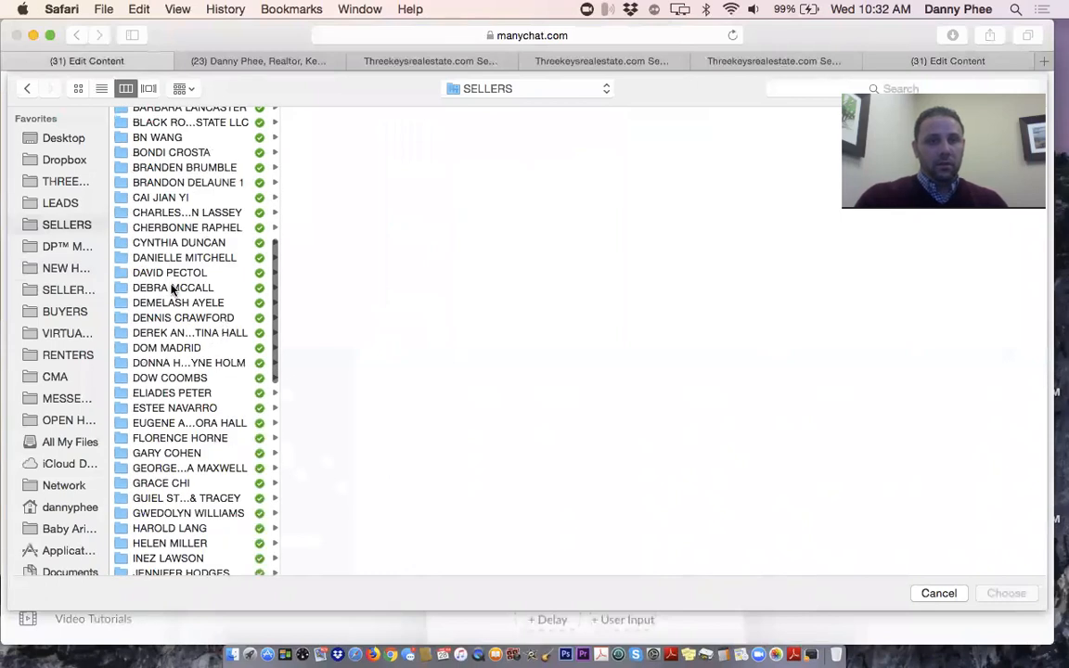
click(155, 232)
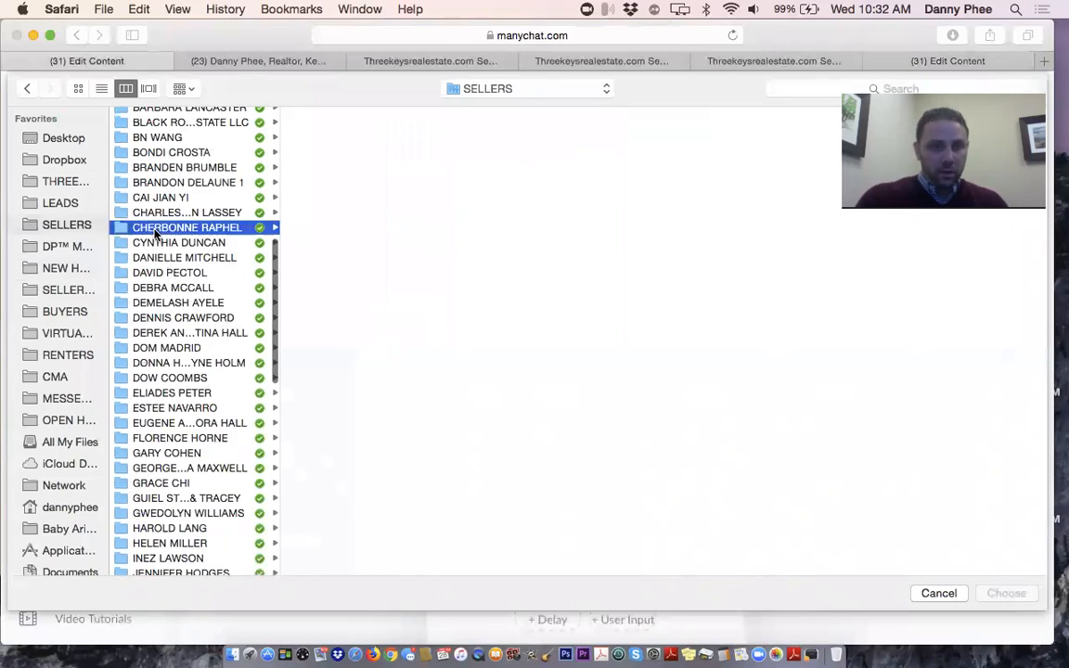
click(363, 116)
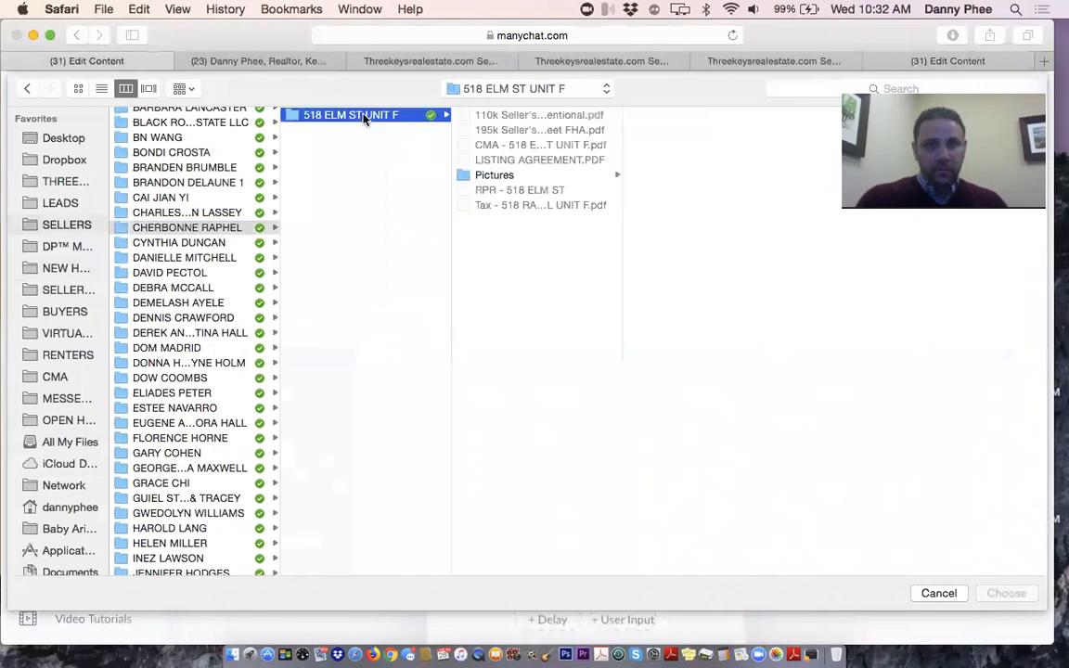
click(510, 176)
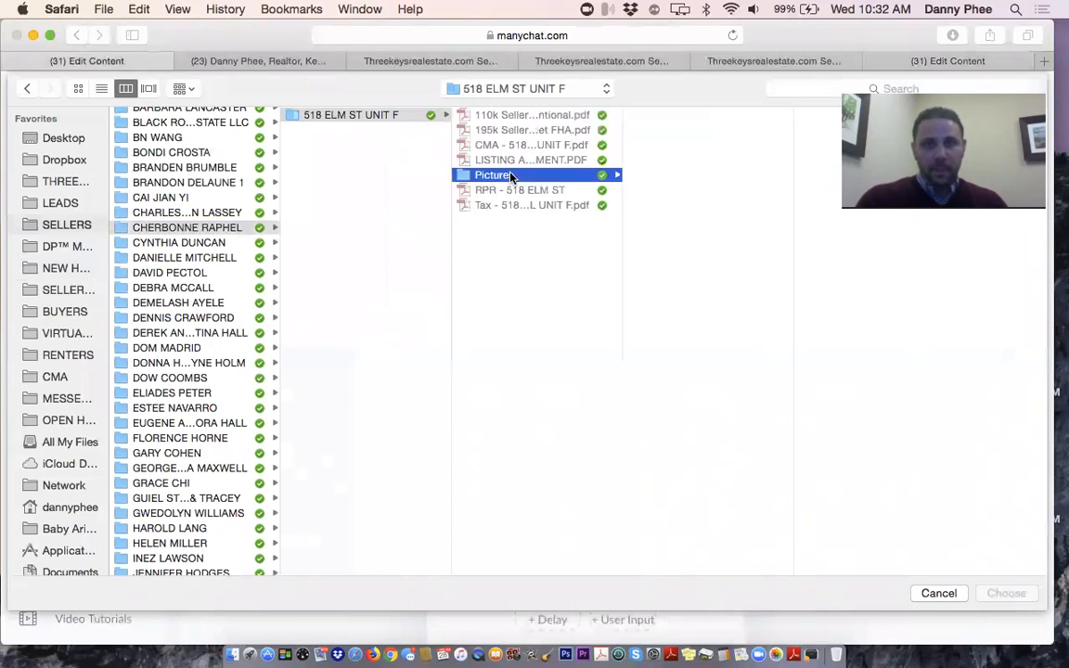
click(694, 116)
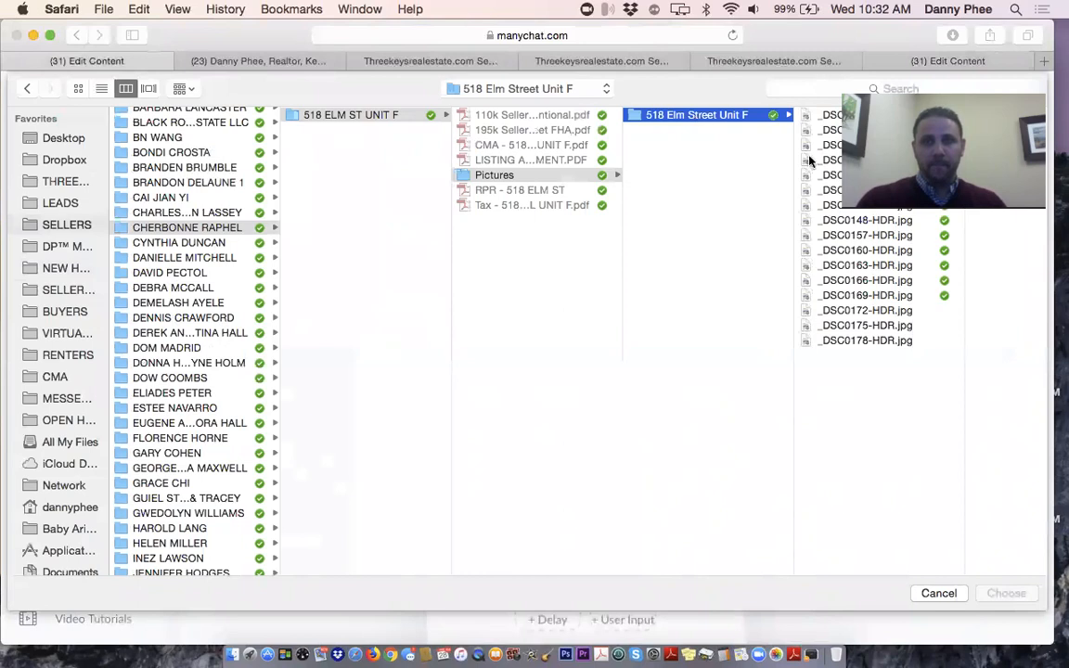
click(828, 116)
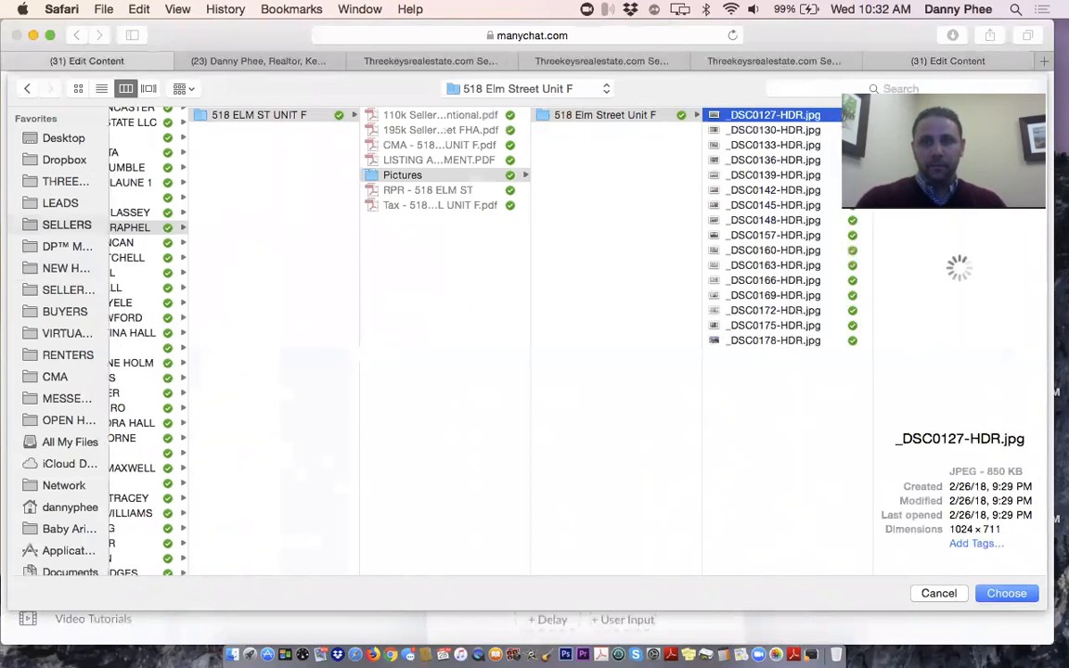
click(776, 131)
double_click(775, 116)
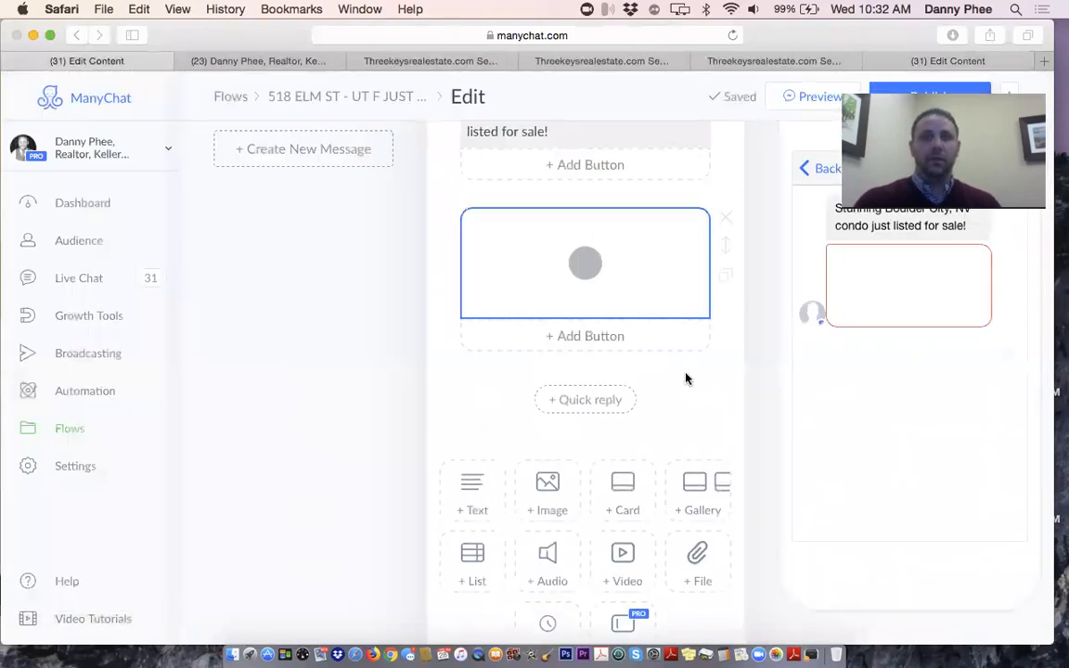
Drag the condo exterior photo card above the Boulder City listing text
scroll(686, 377, up, 2)
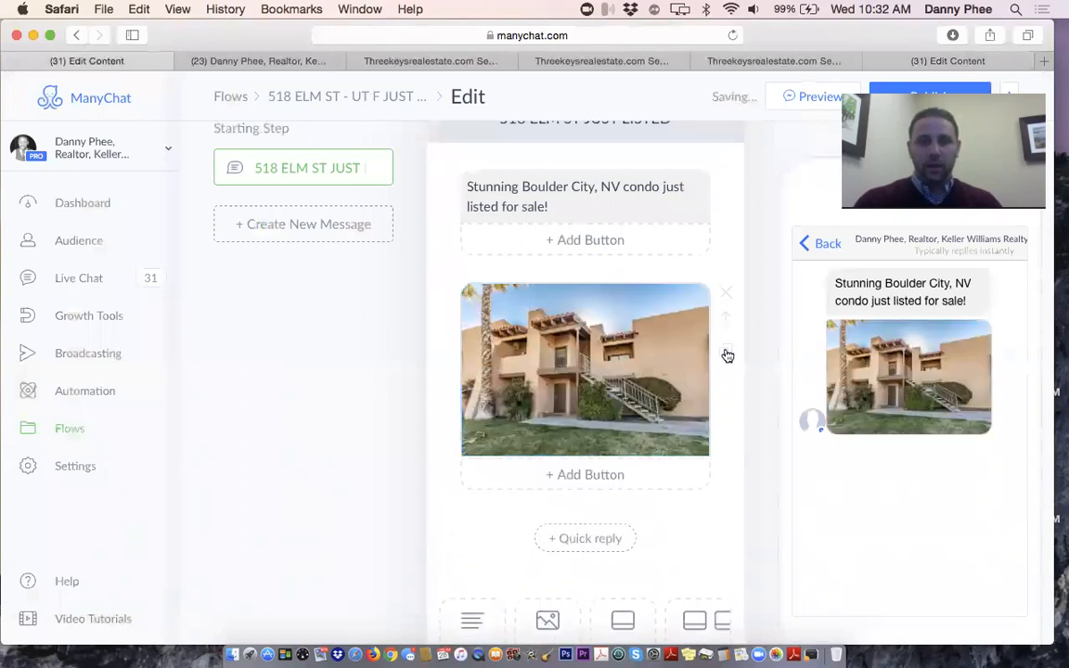
drag(727, 325, 715, 196)
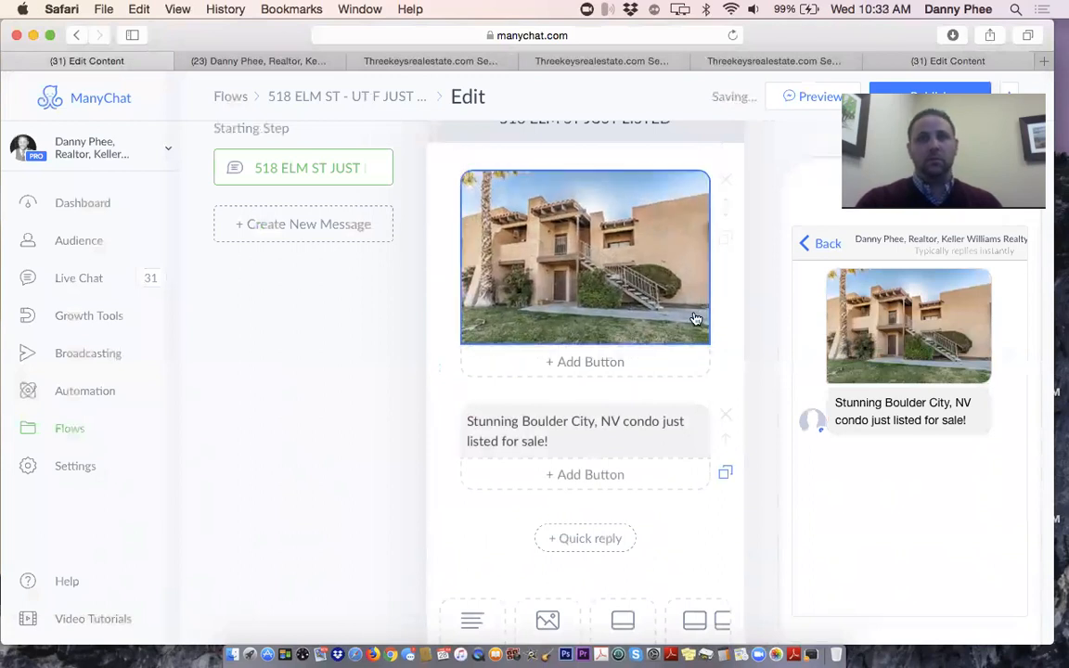
scroll(696, 319, down, 1)
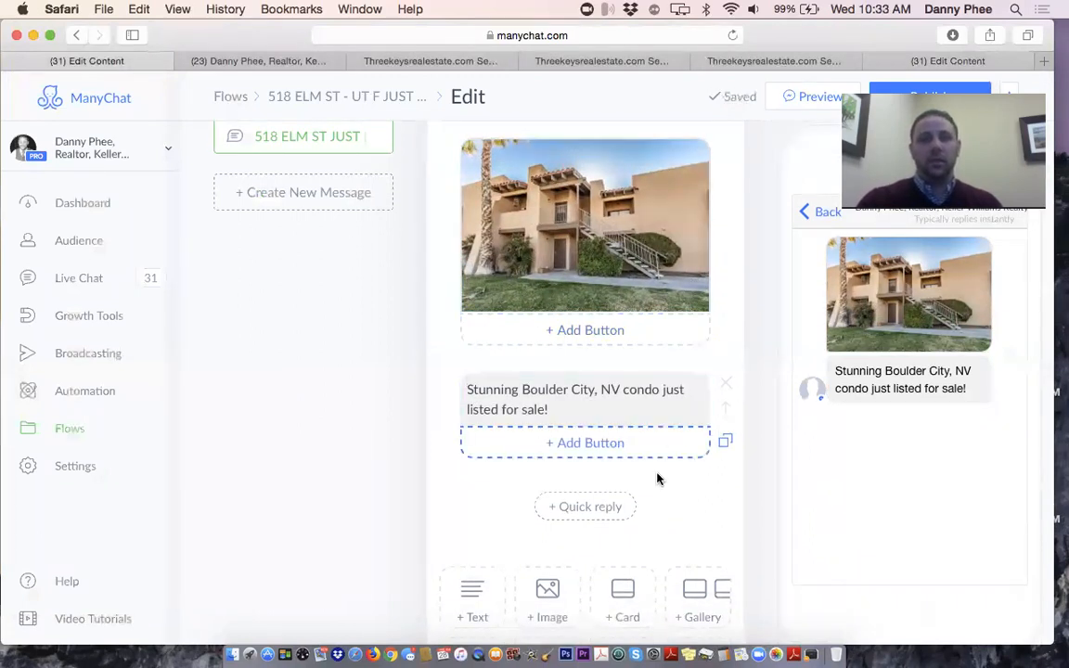
click(961, 61)
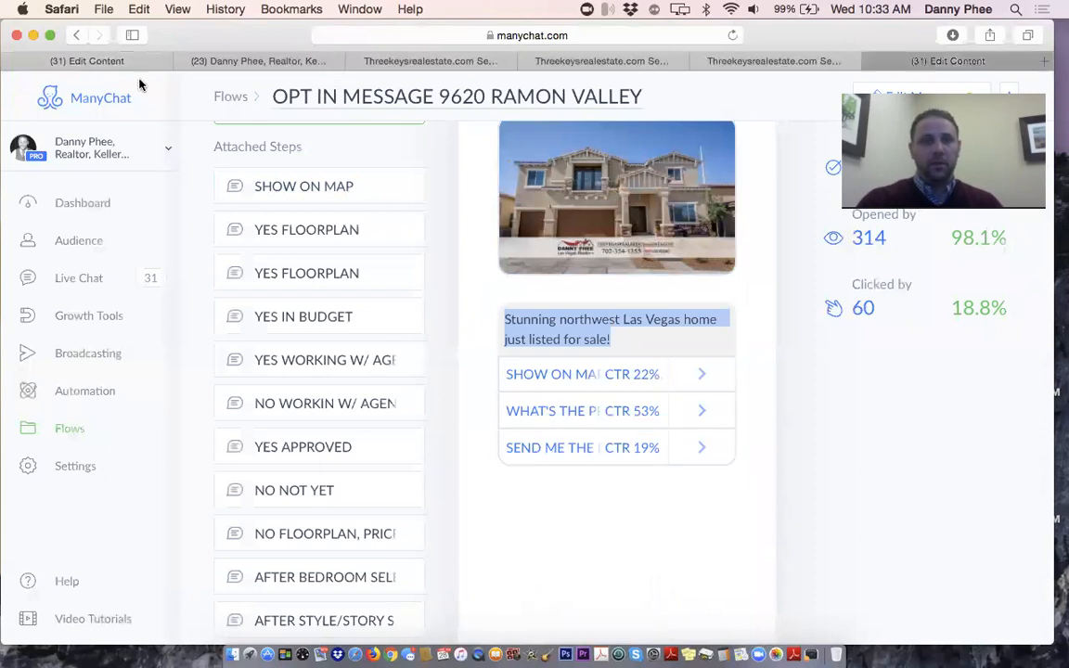
Add SHOW ON MAP, WHAT'S THE PRICE and SHOW MORE PHOTOS buttons to the listing text
click(80, 63)
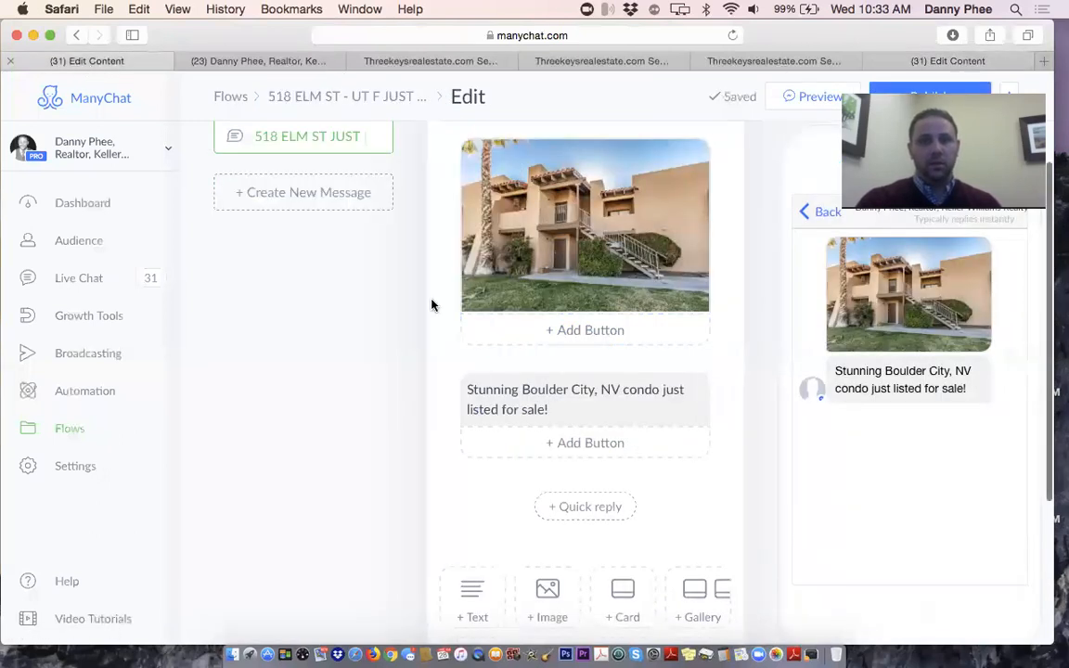
click(594, 452)
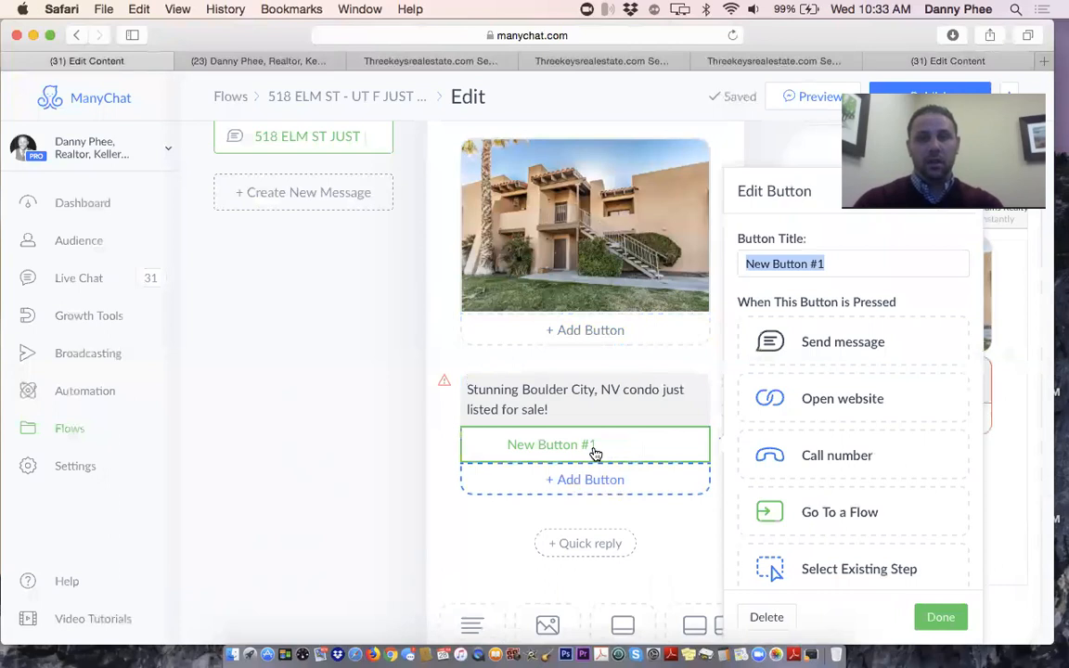
text(S)
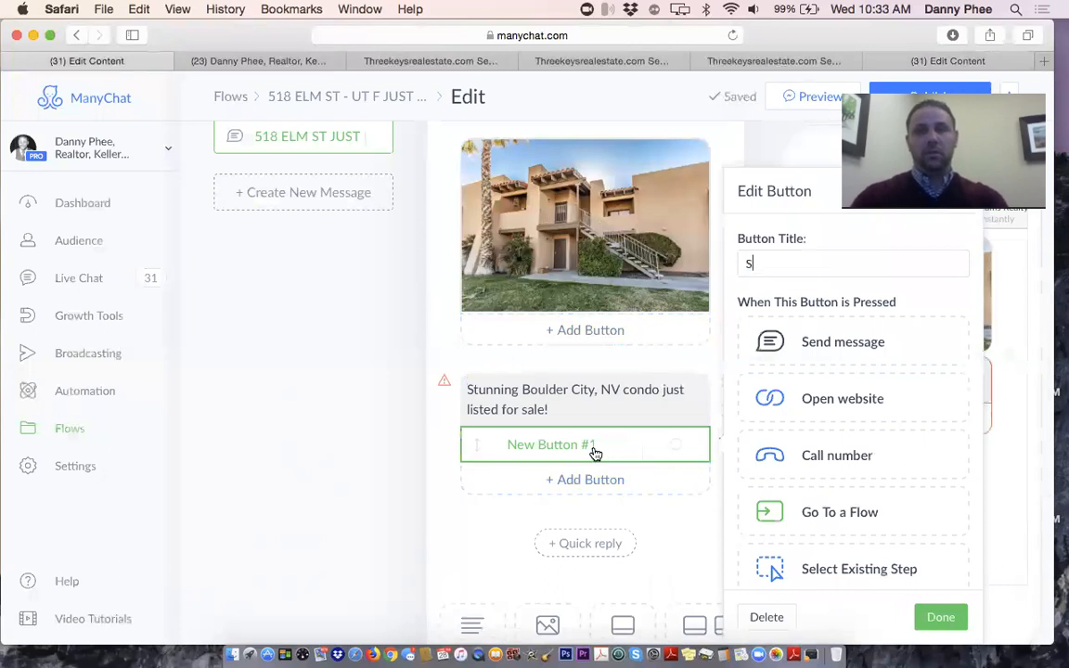
text(HOW ON MAP)
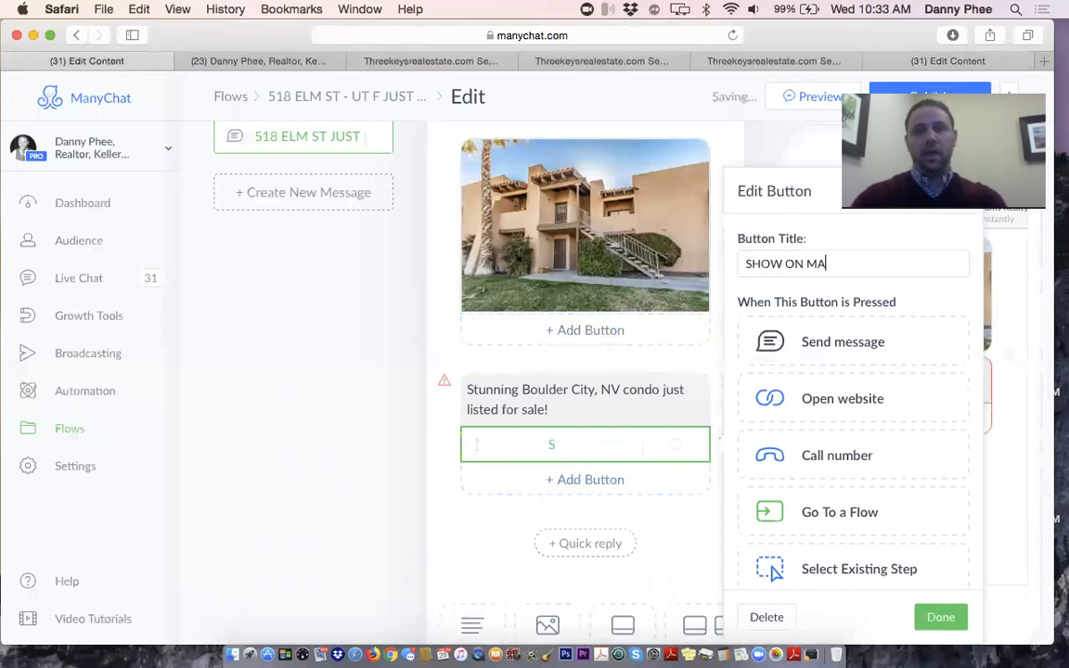
click(567, 478)
text(WHAT;S )
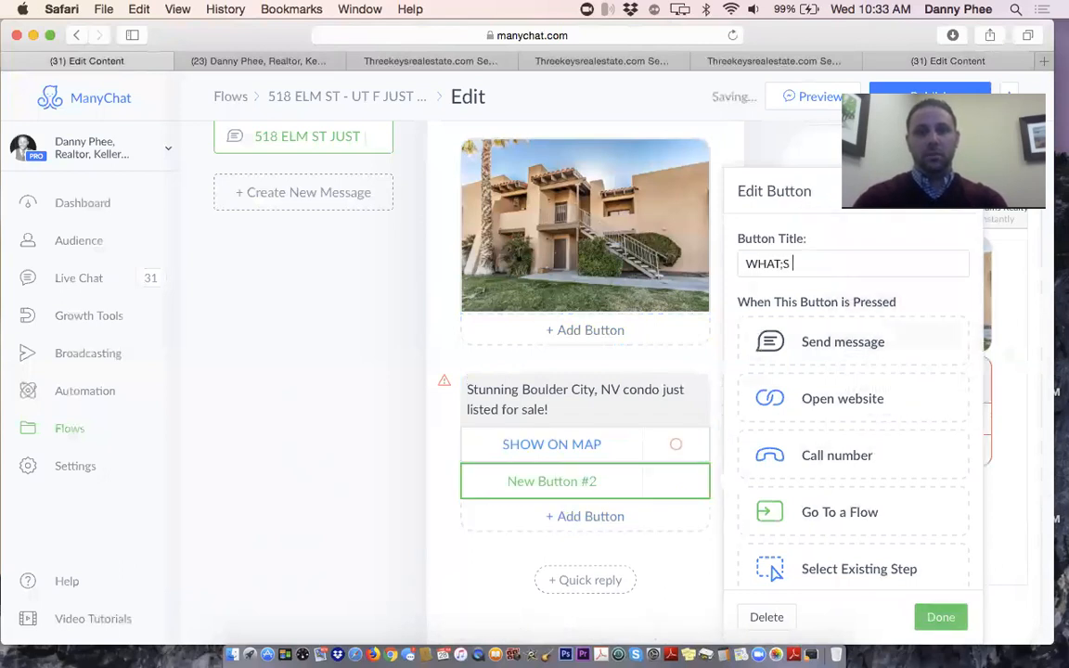
key(BackSpace)
key(BackSpace)
key(BackSpace)
text('T)
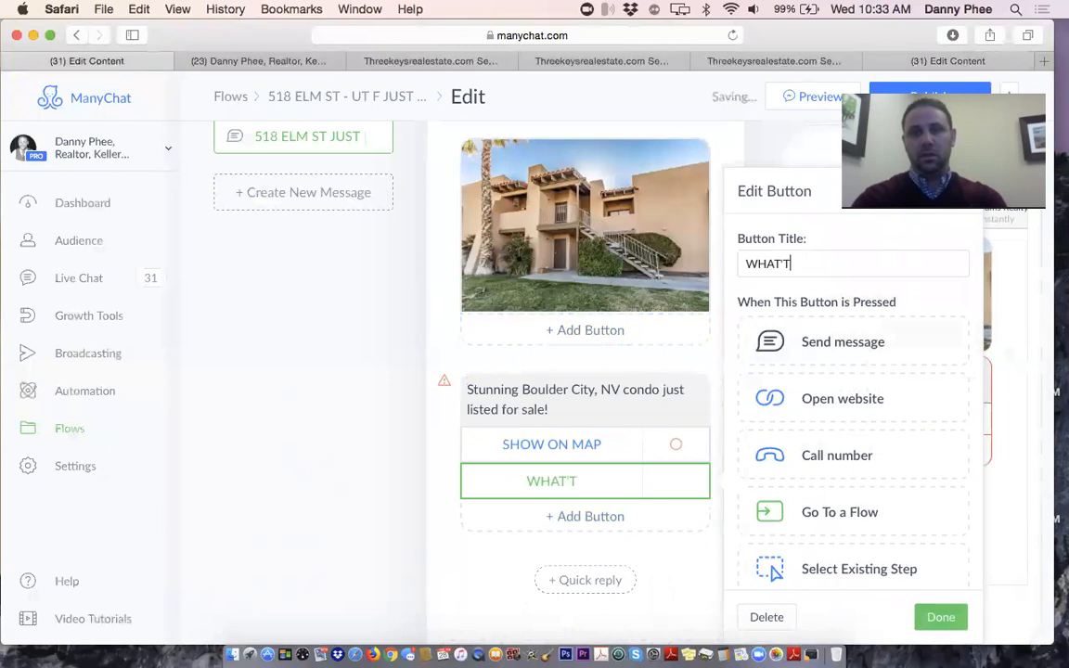
key(BackSpace)
text(S THE PRICE)
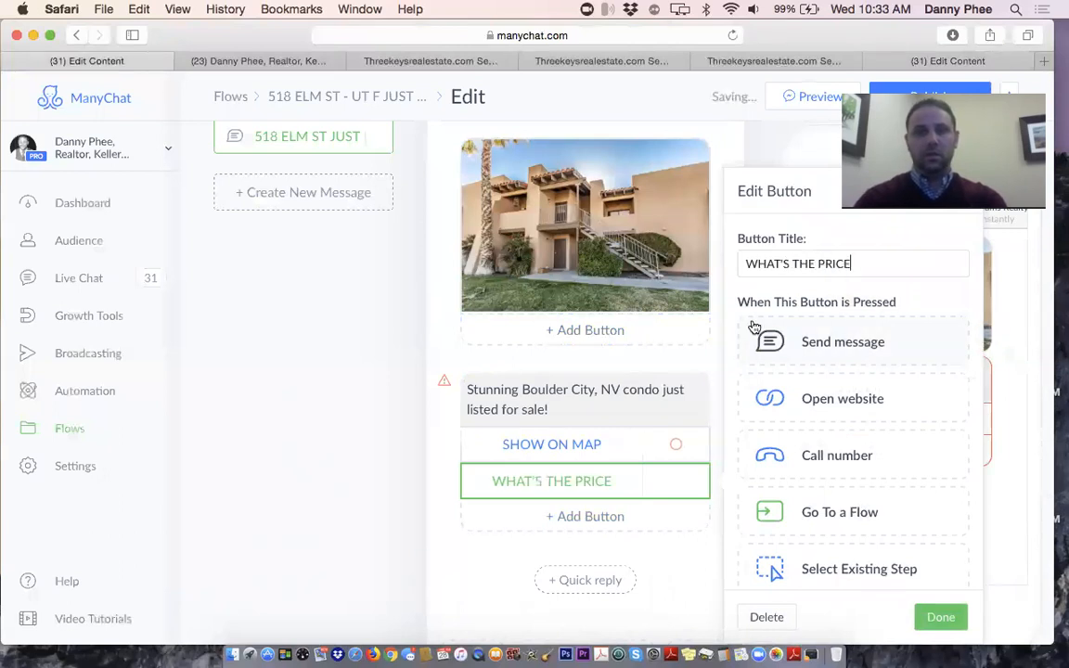
click(583, 521)
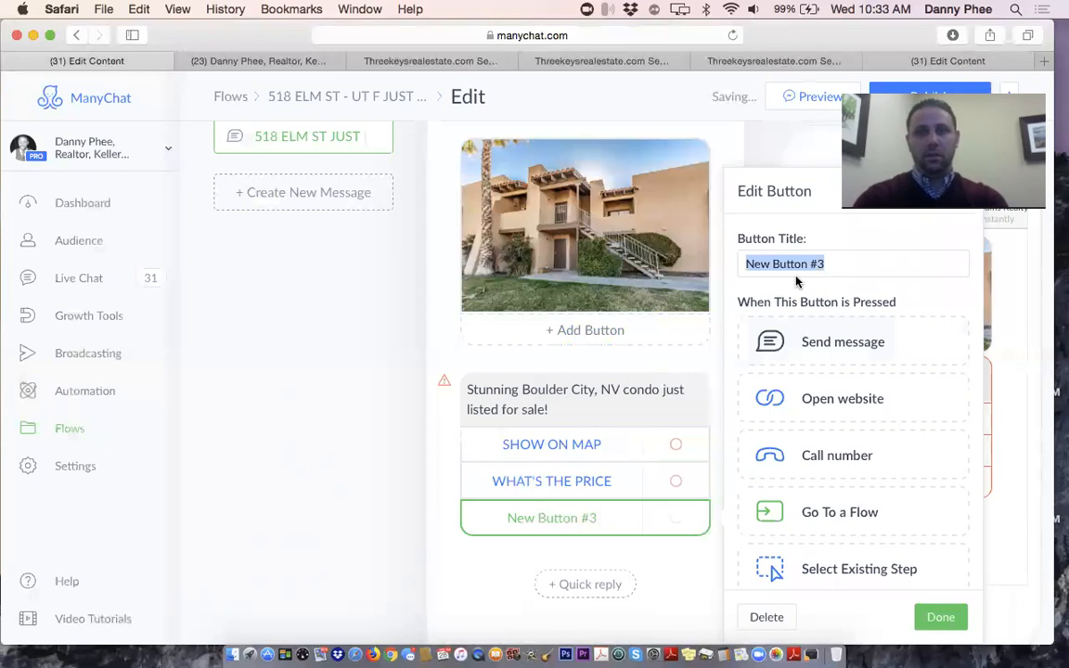
text(SHOW ME)
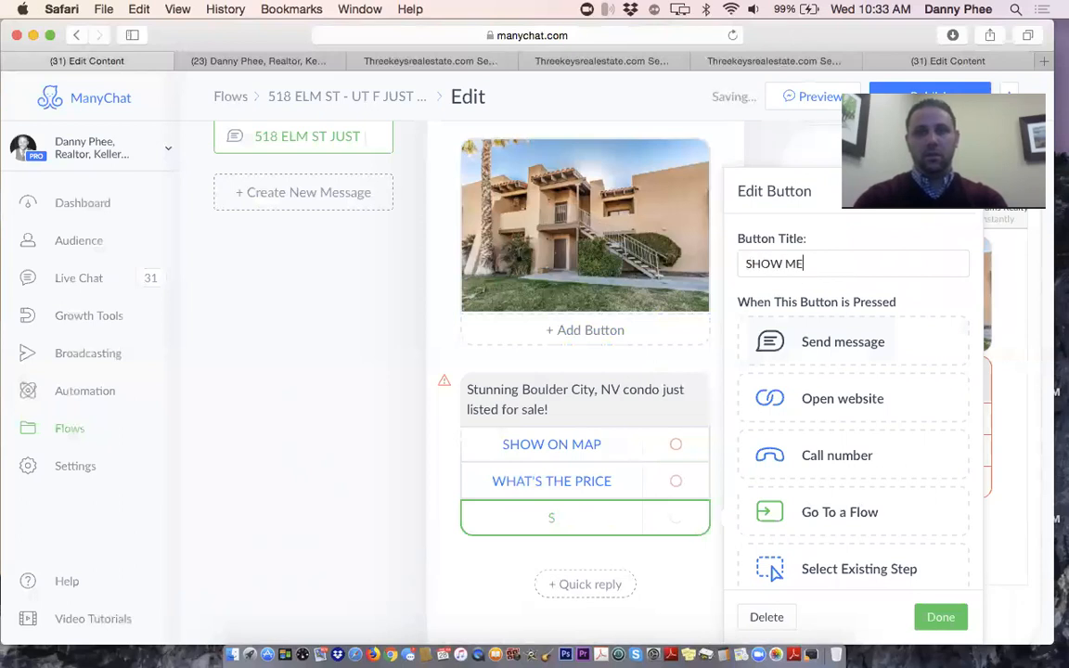
text( M)
key(BackSpace)
text(MORE)
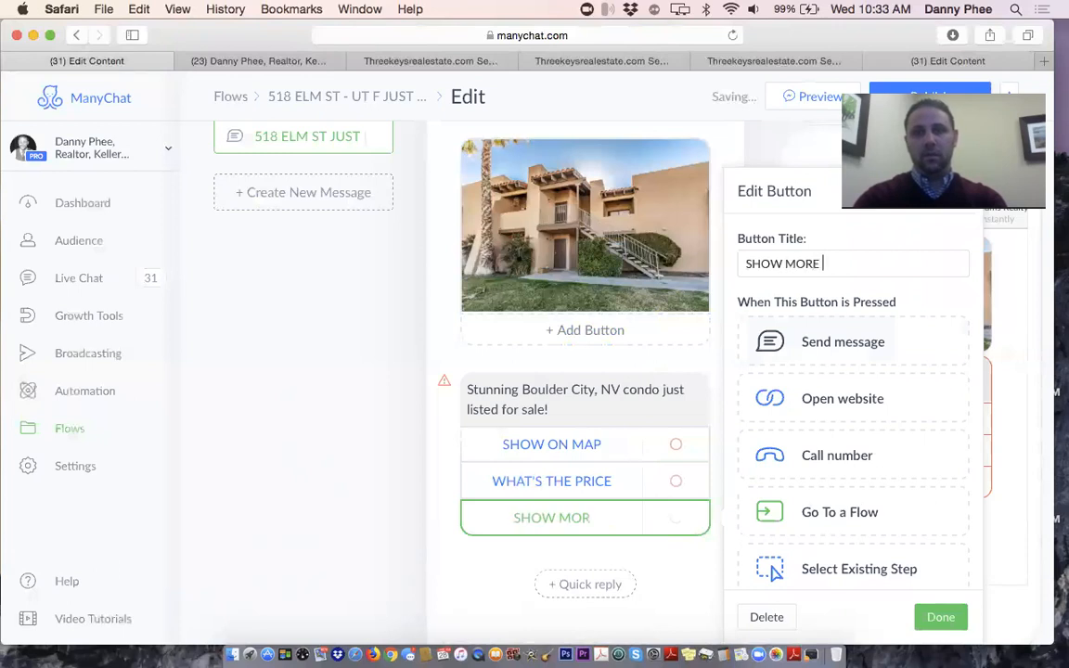
text( PHOTOS)
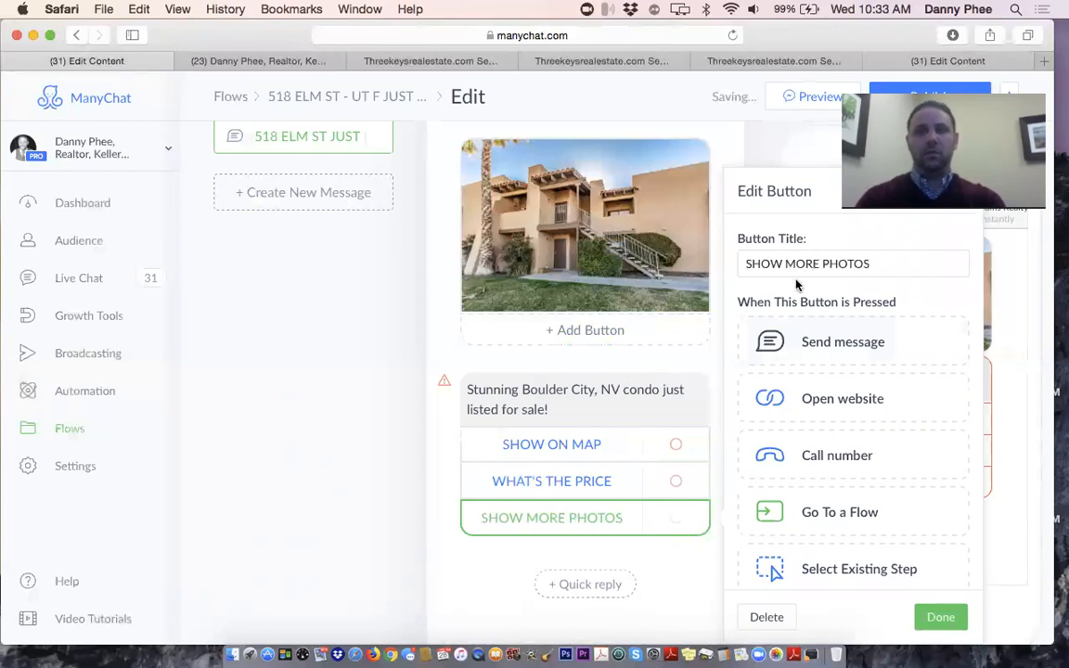
click(428, 447)
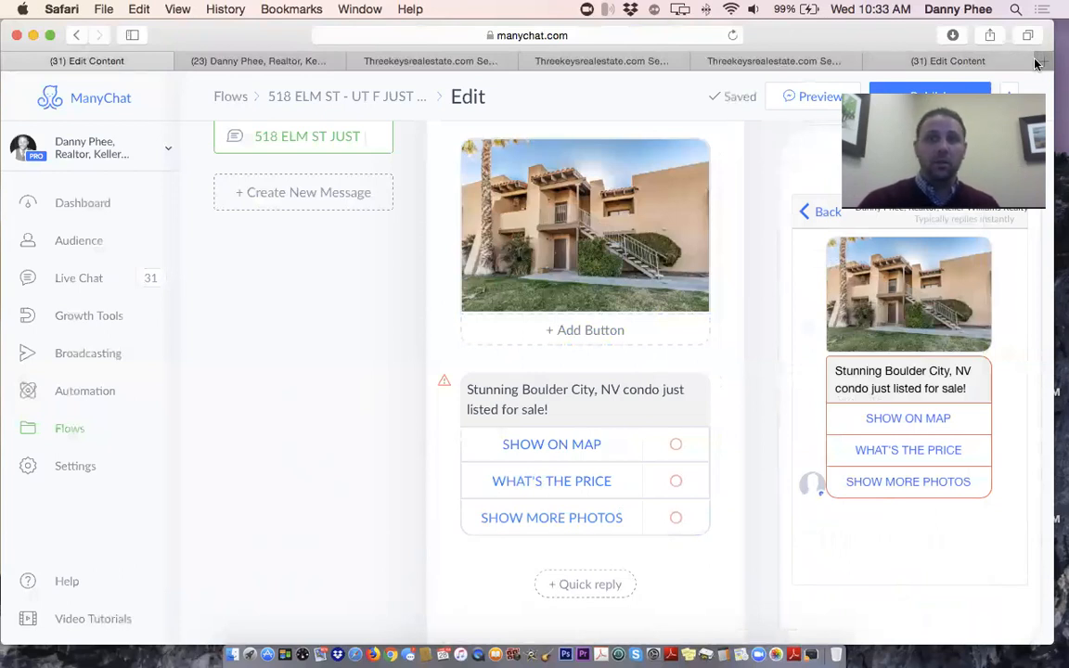
key(super+t)
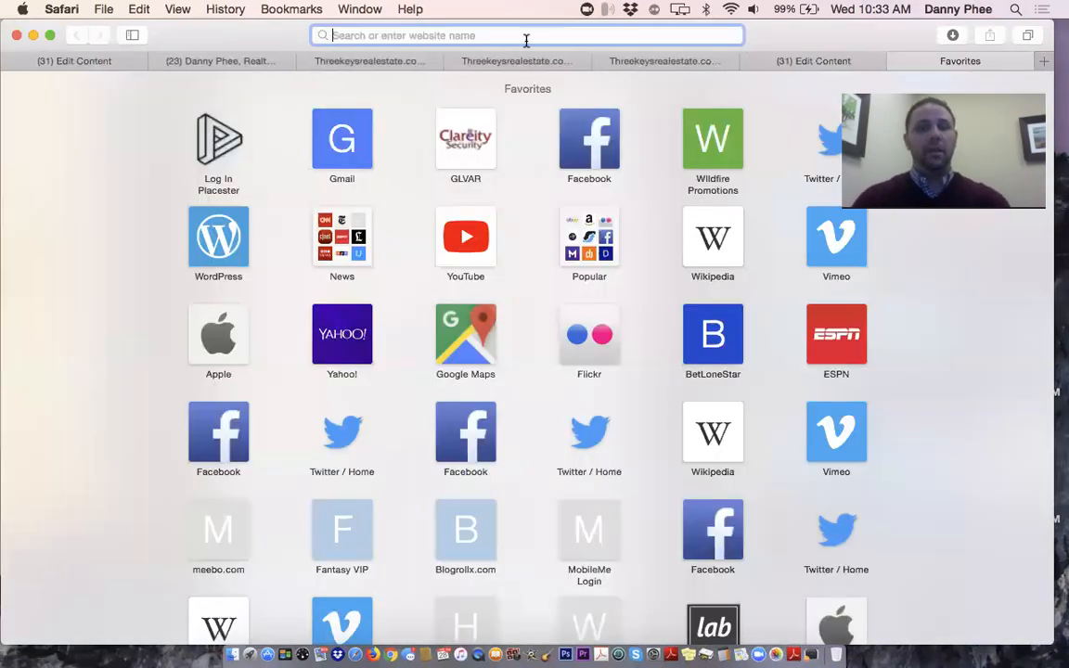
text(Stunning northwest Las Vegas home just listed for sale!)
key(Escape)
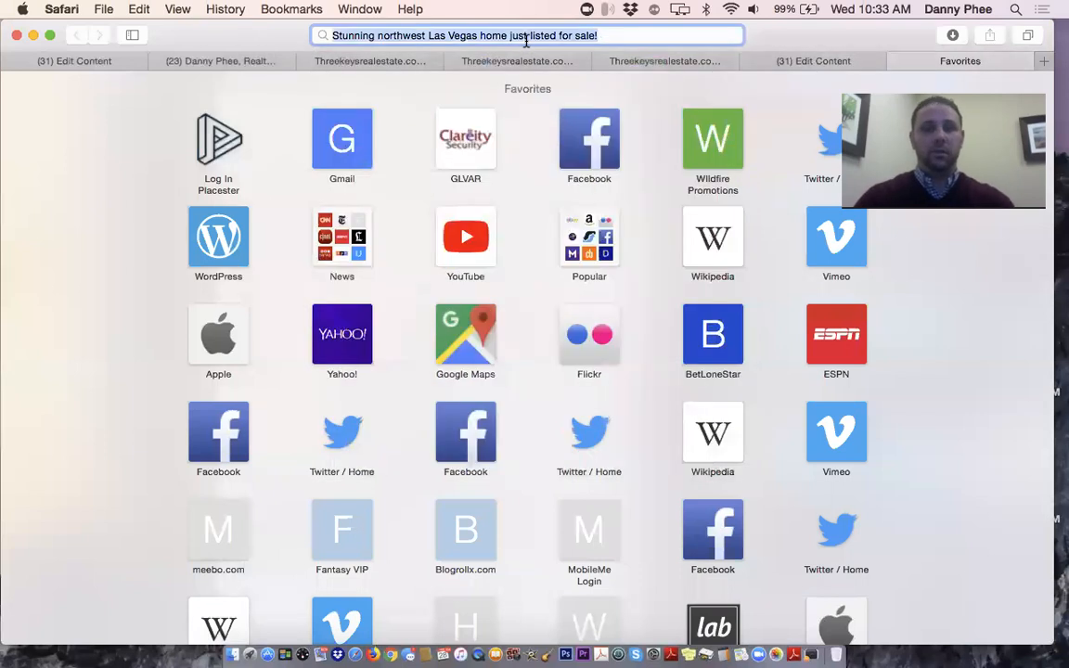
key(super+a)
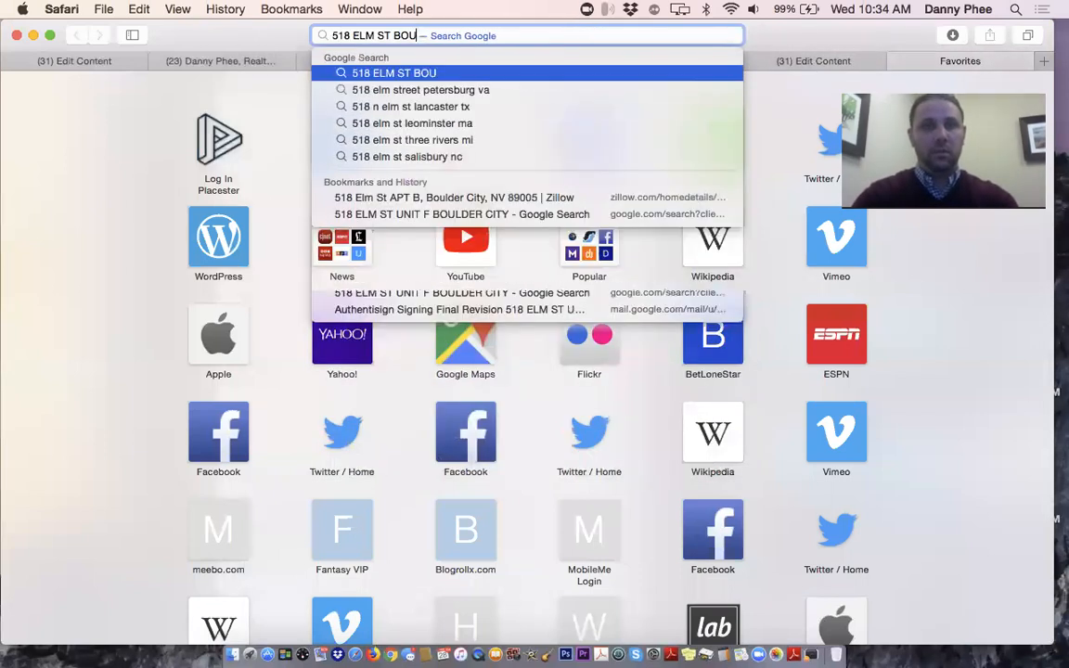
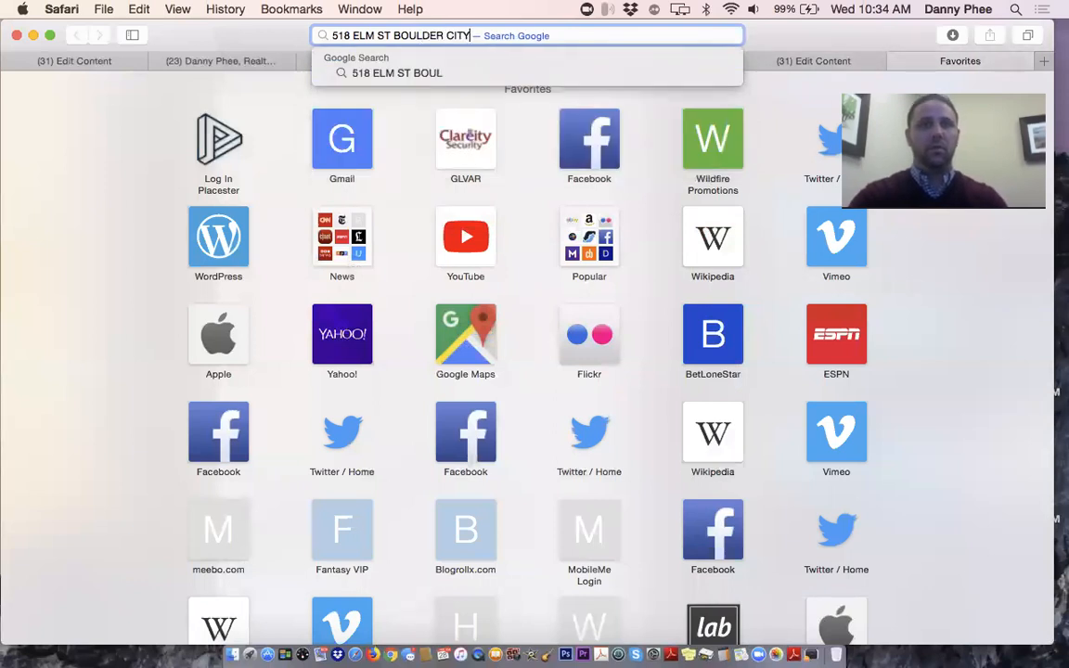
key(Return)
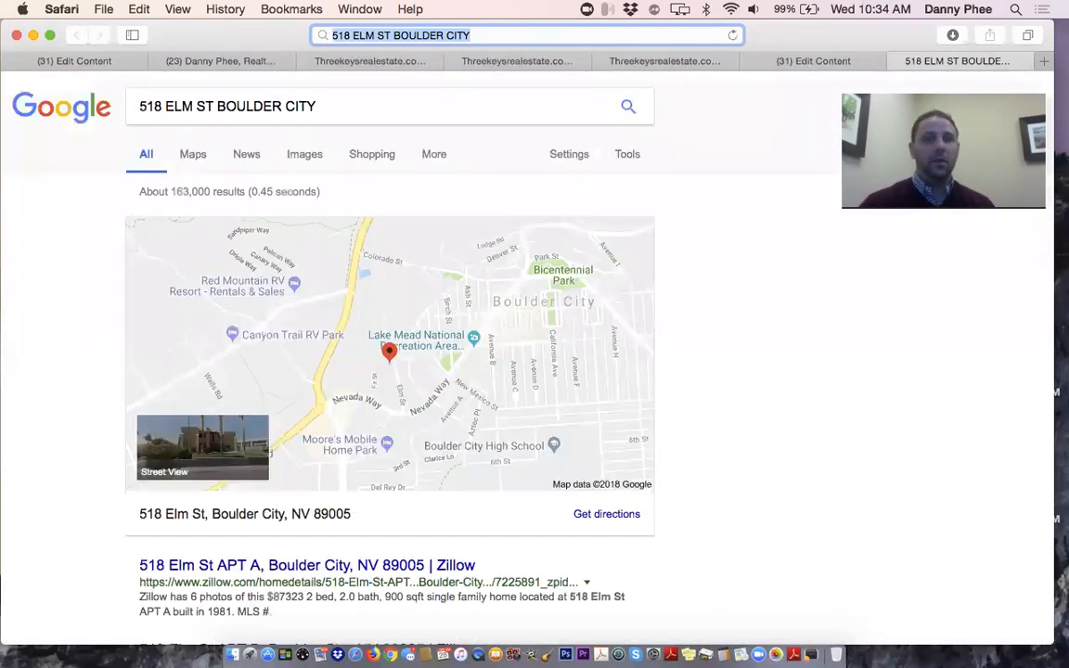
scroll(60, 251, down, 3)
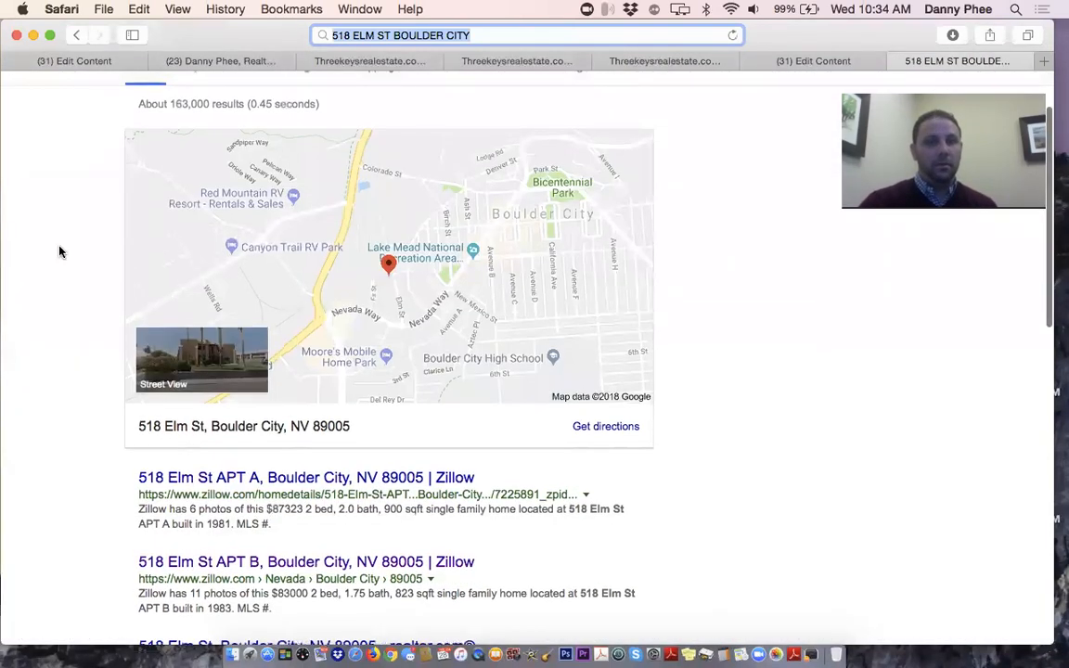
scroll(59, 248, down, 2)
scroll(58, 248, up, 5)
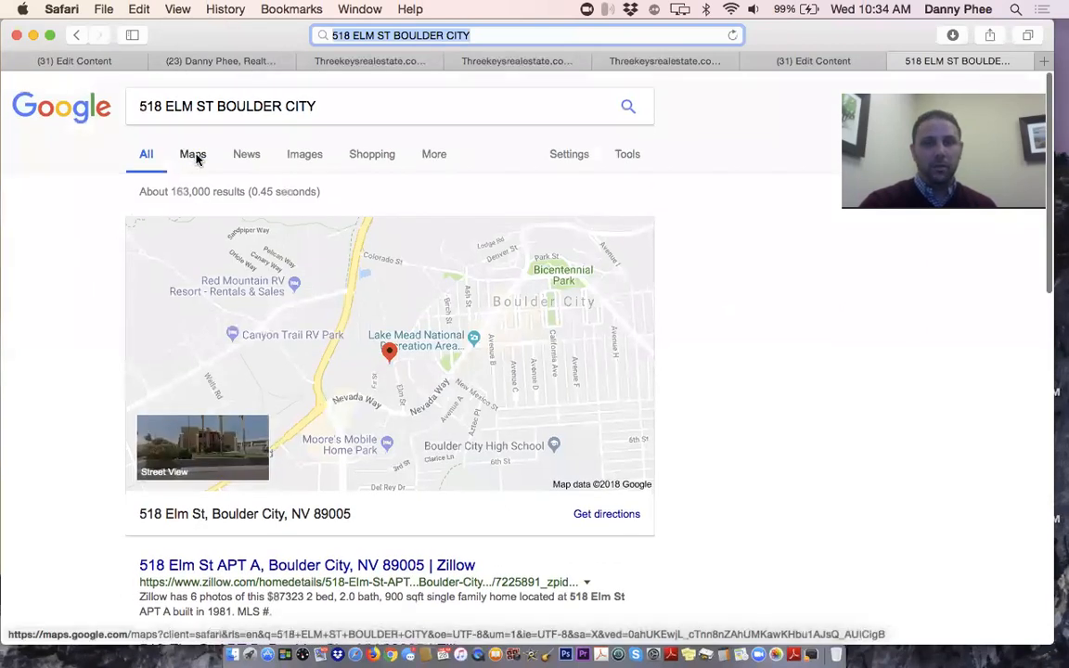
click(193, 156)
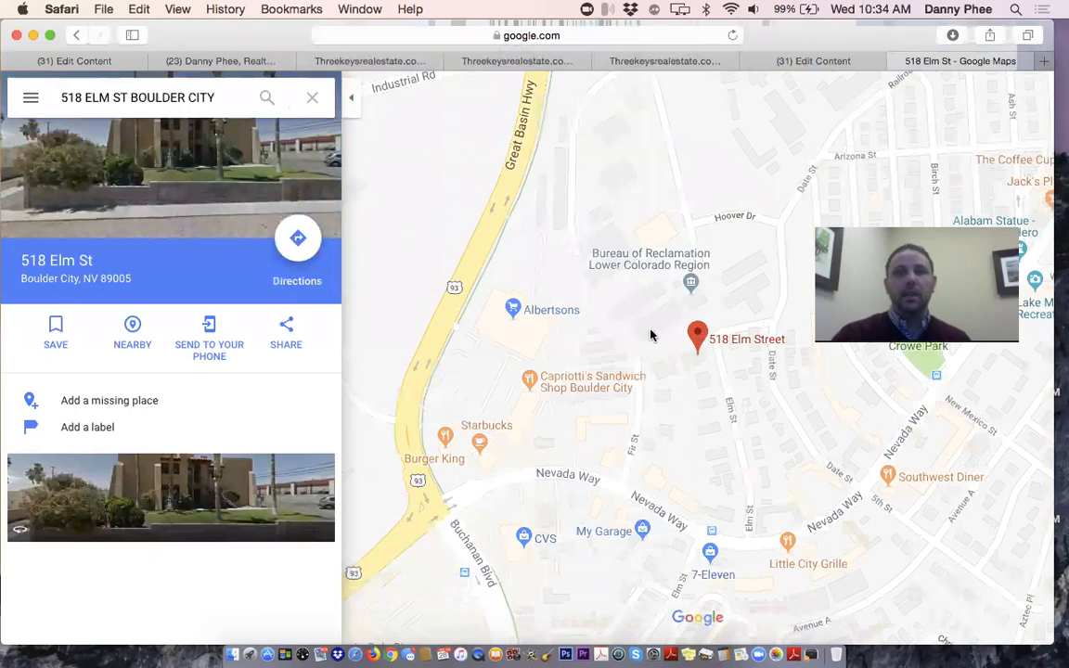
drag(694, 362, 682, 343)
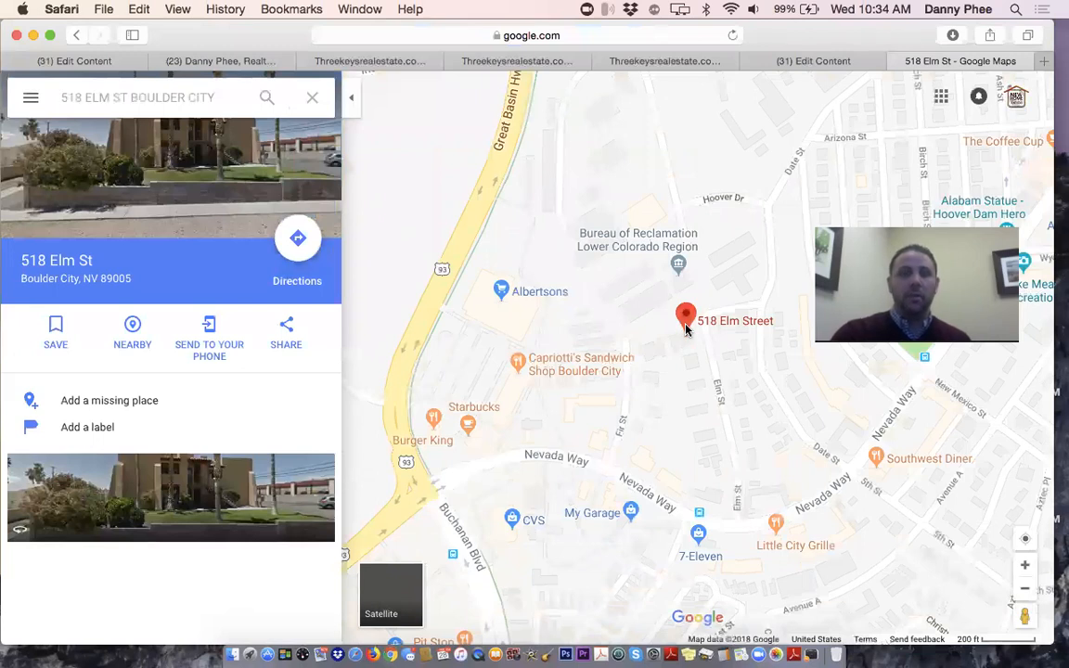
click(572, 35)
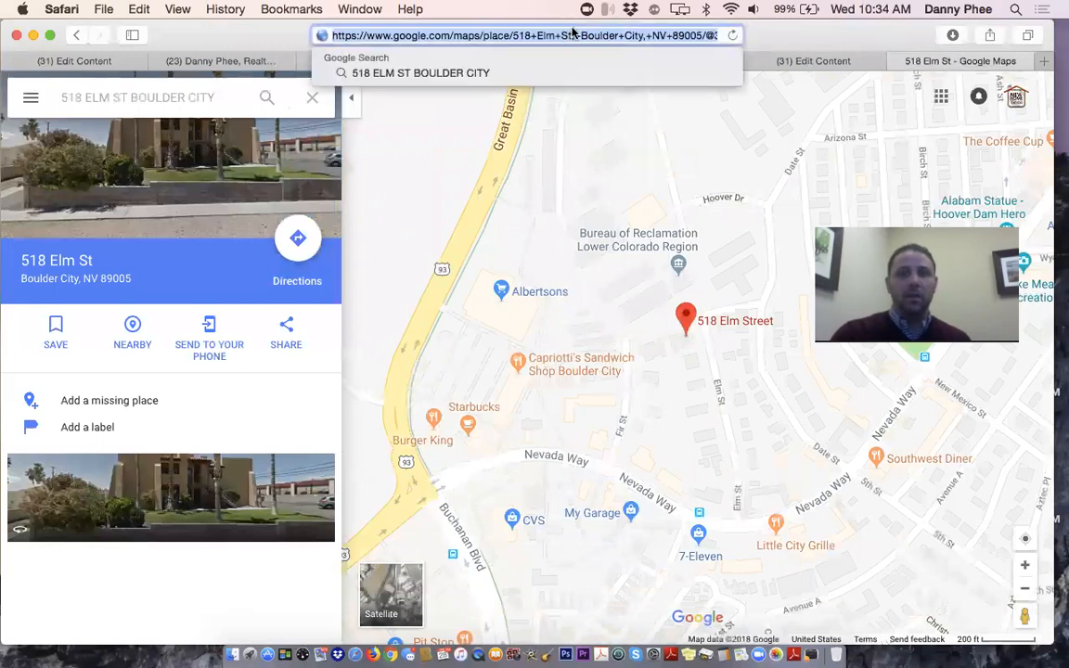
key(Right)
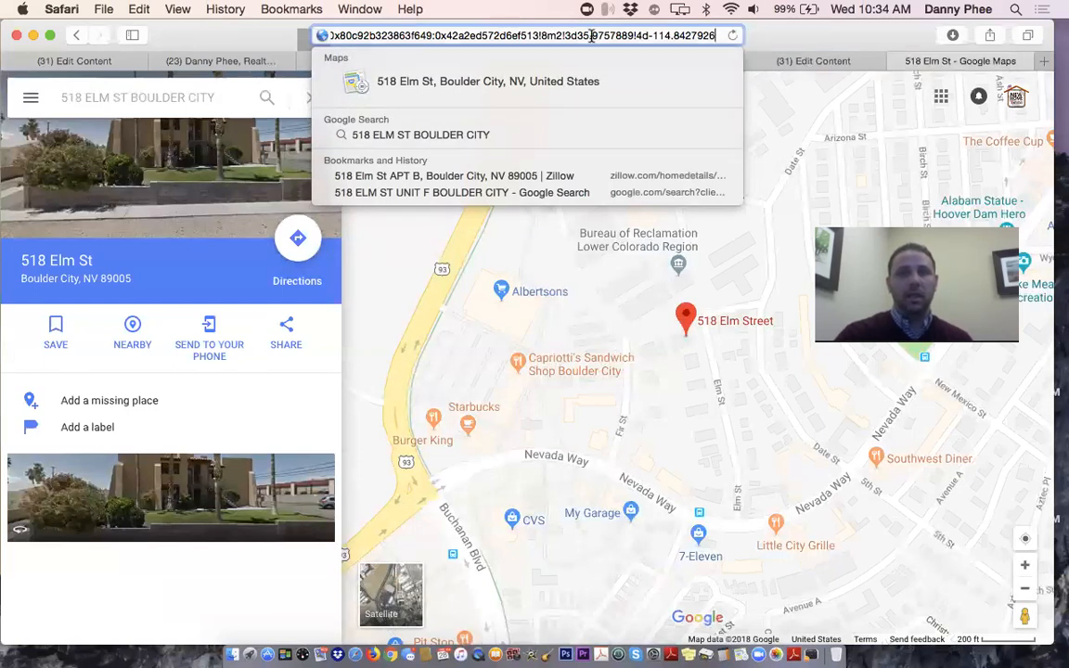
key(Down)
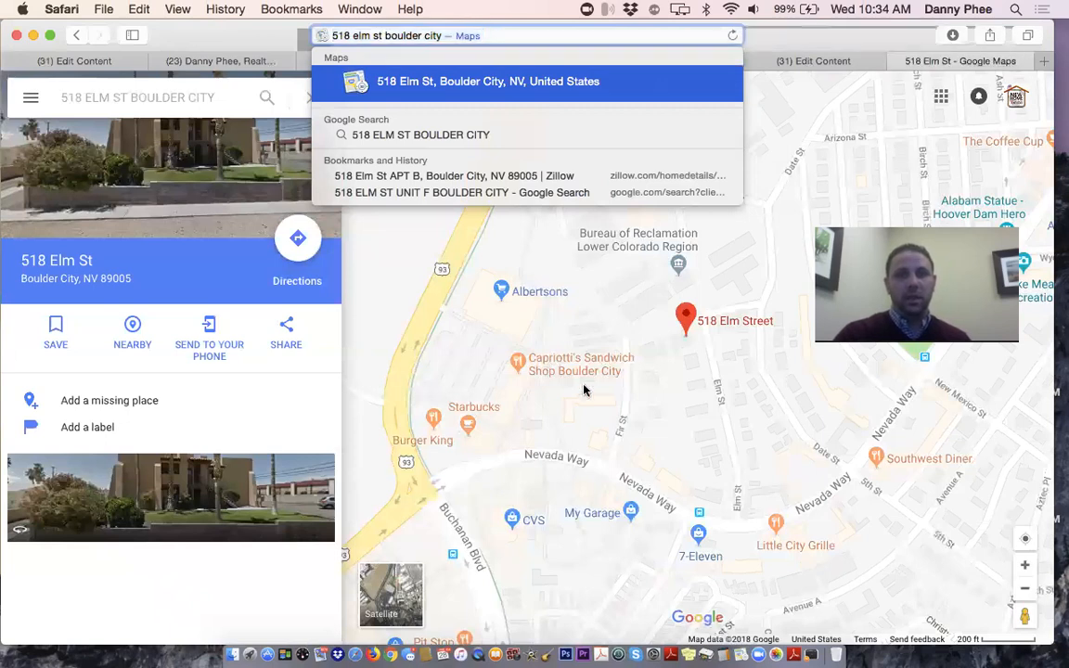
key(Return)
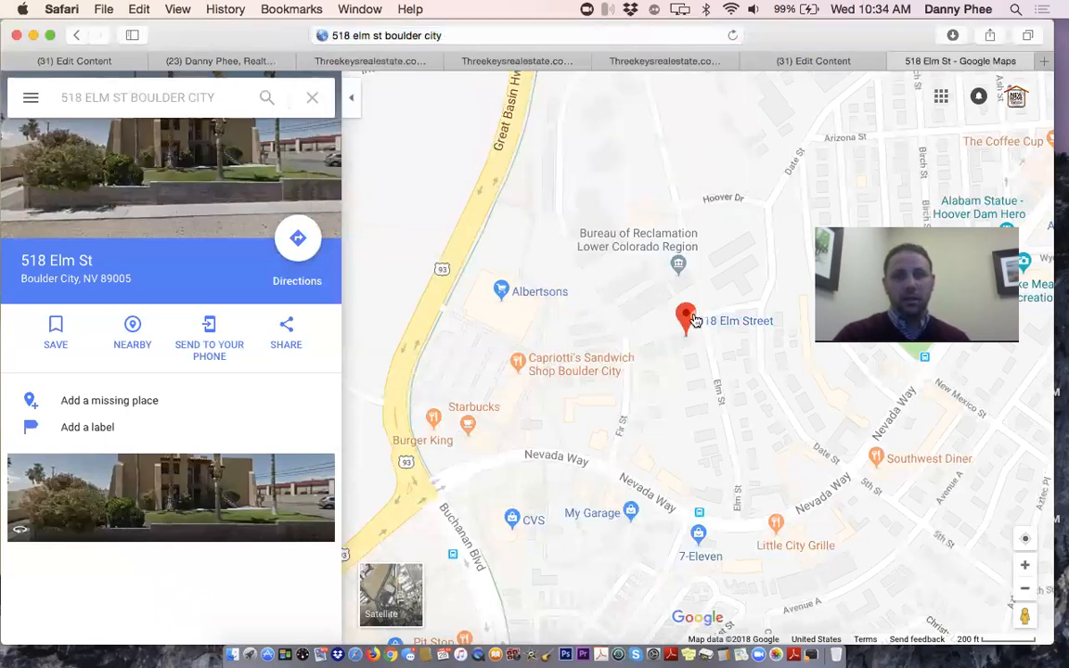
click(532, 38)
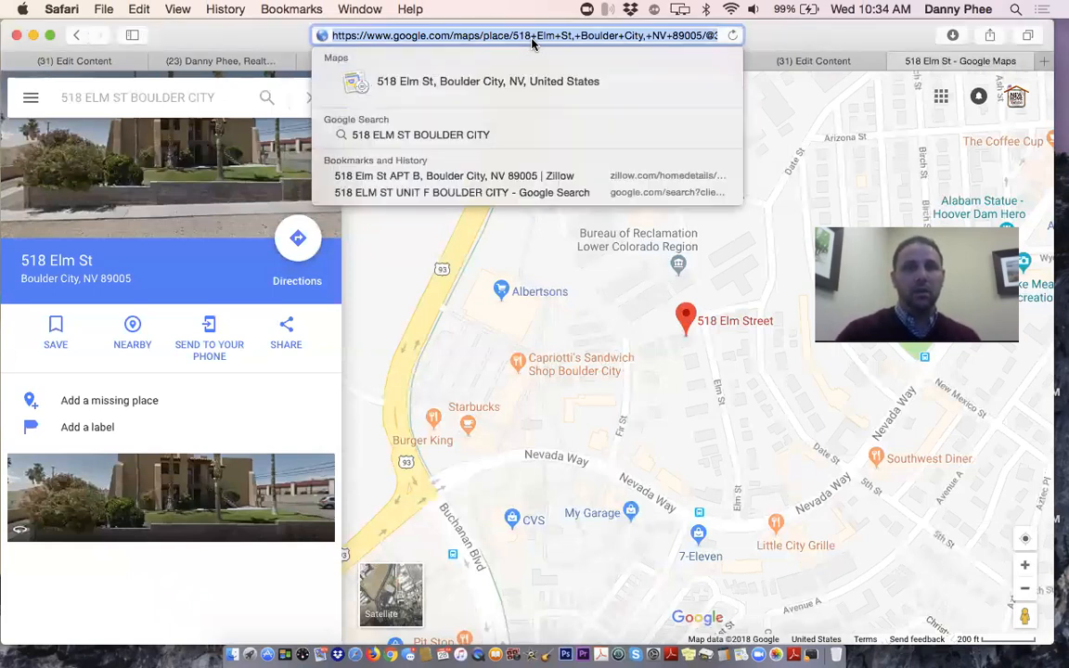
click(574, 241)
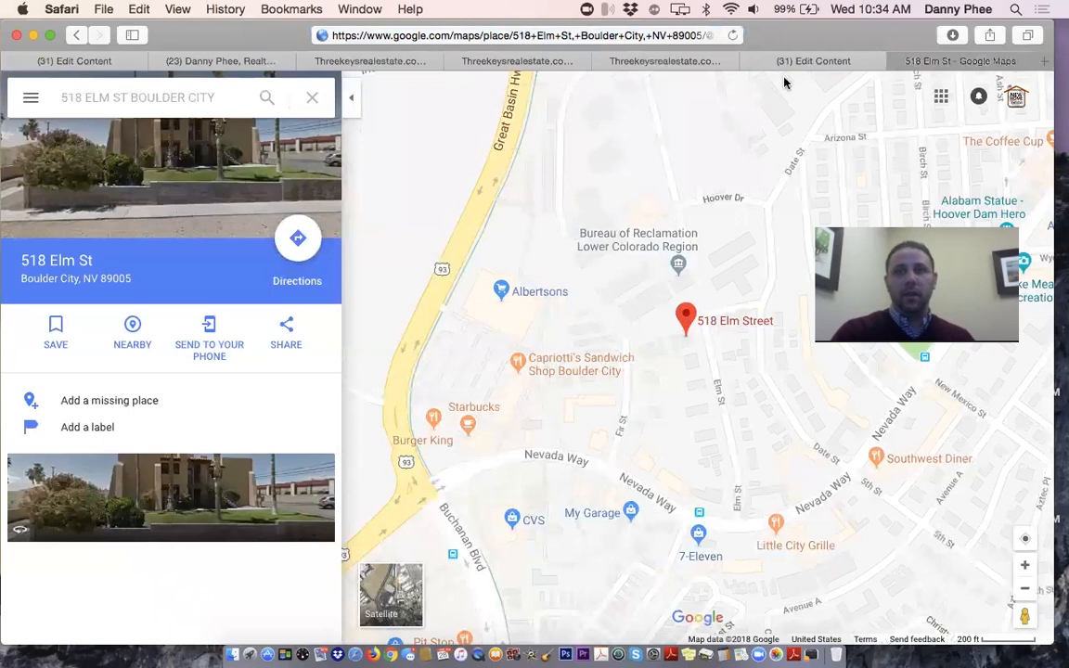
click(836, 61)
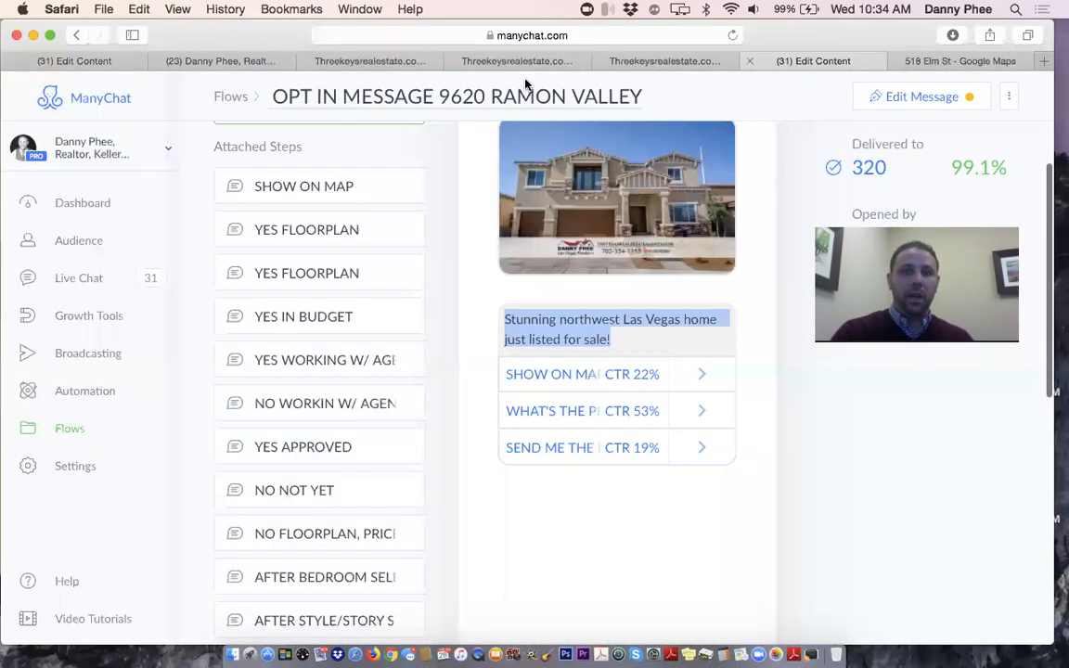
click(28, 63)
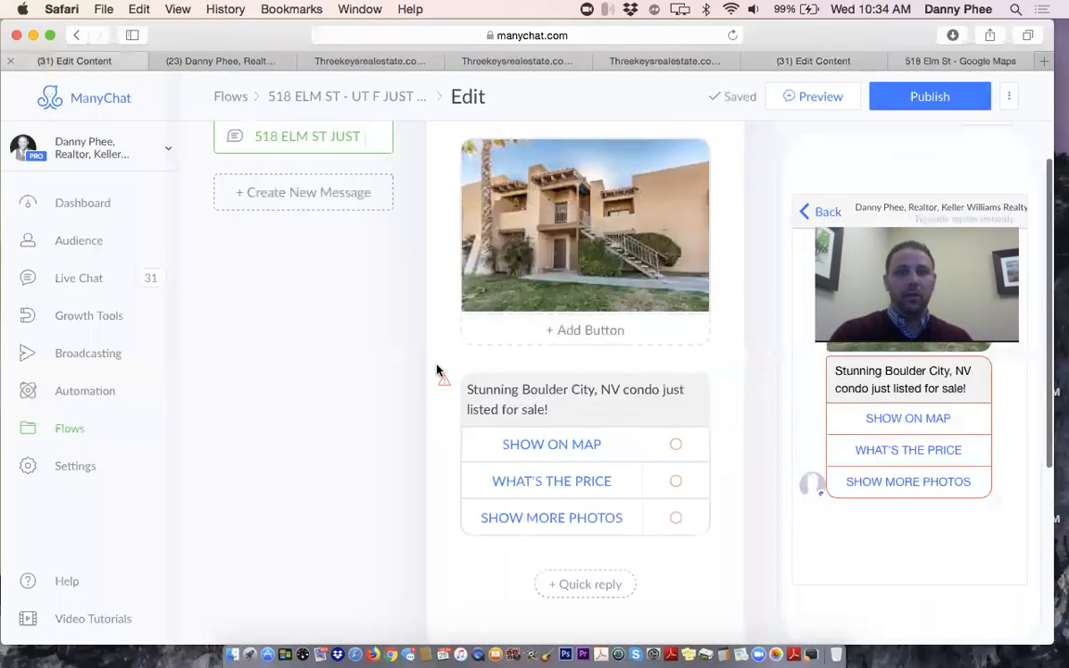
click(573, 451)
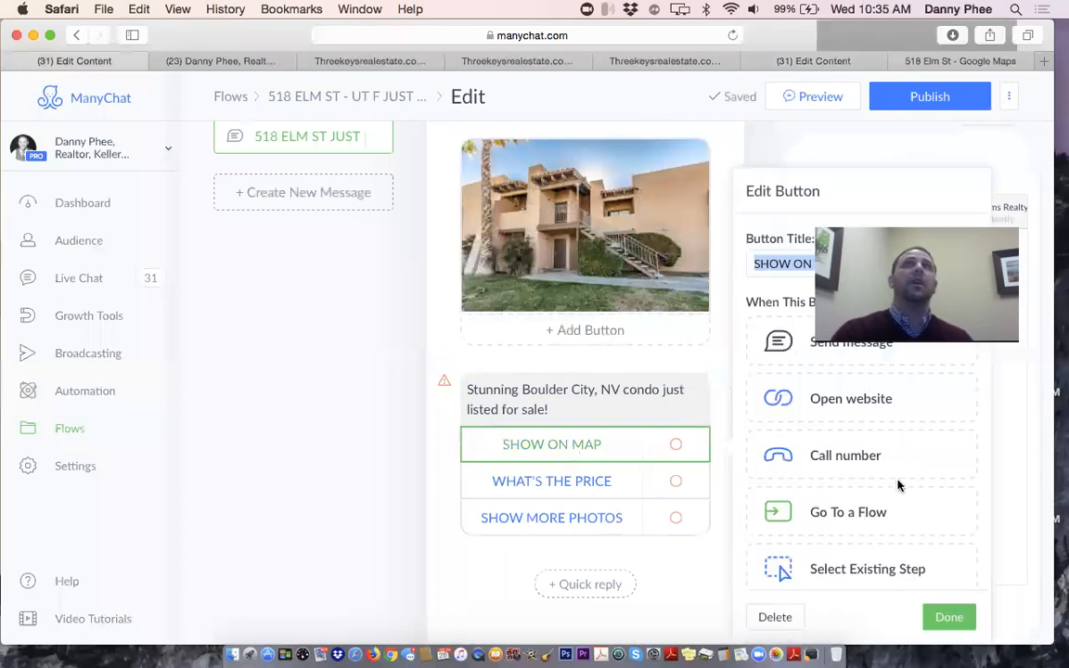
drag(924, 223, 200, 33)
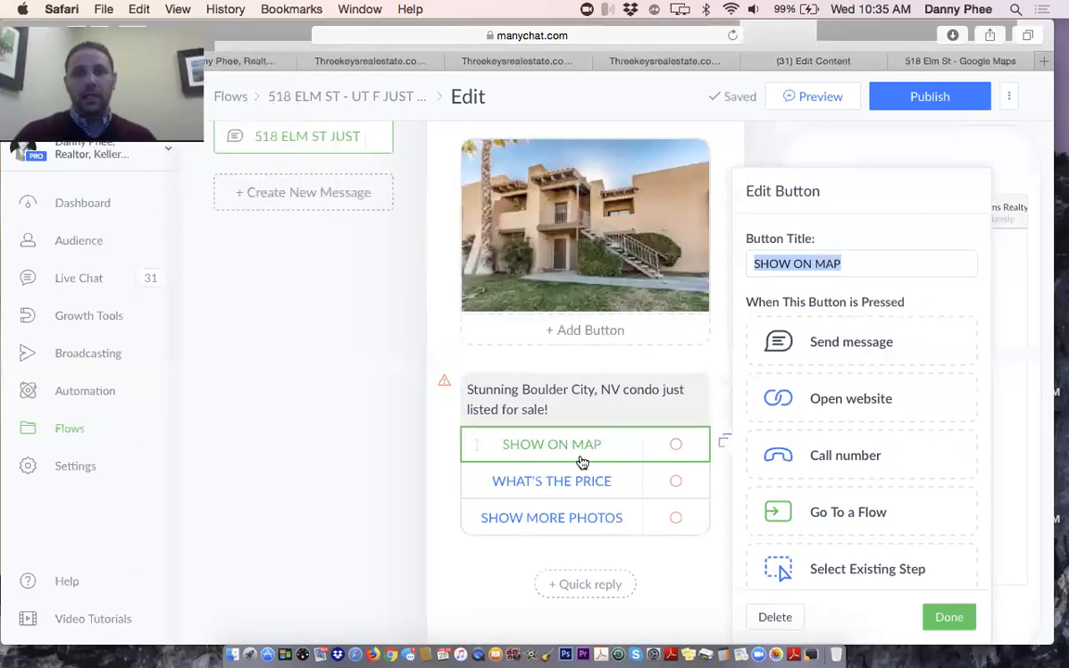
scroll(832, 344, down, 2)
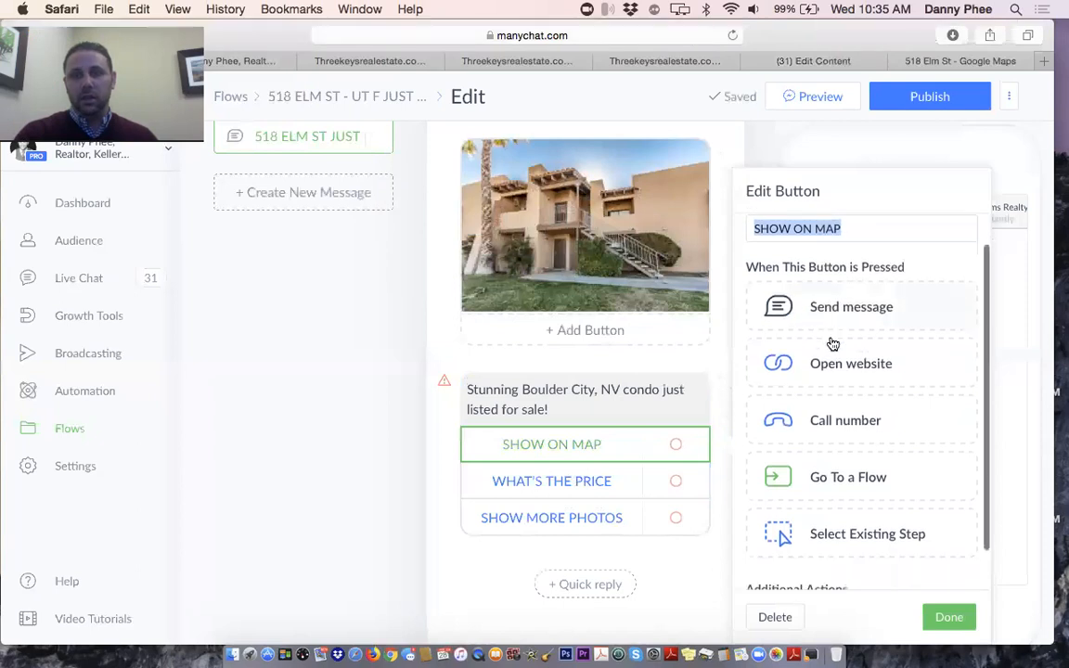
scroll(832, 344, down, 1)
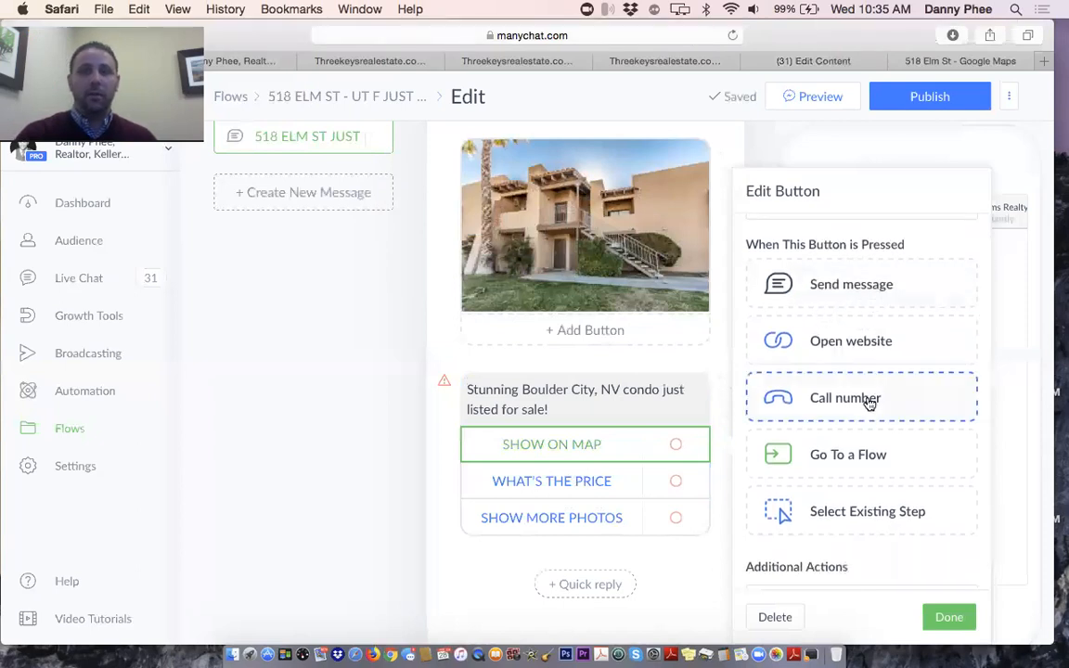
scroll(868, 402, down, 1)
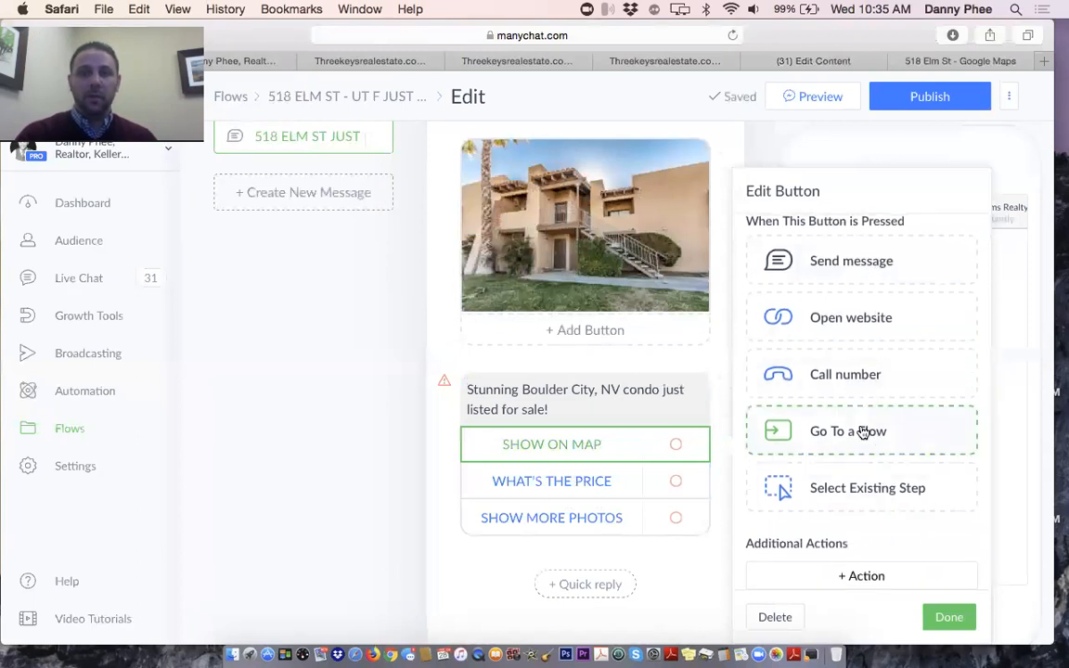
scroll(863, 432, up, 1)
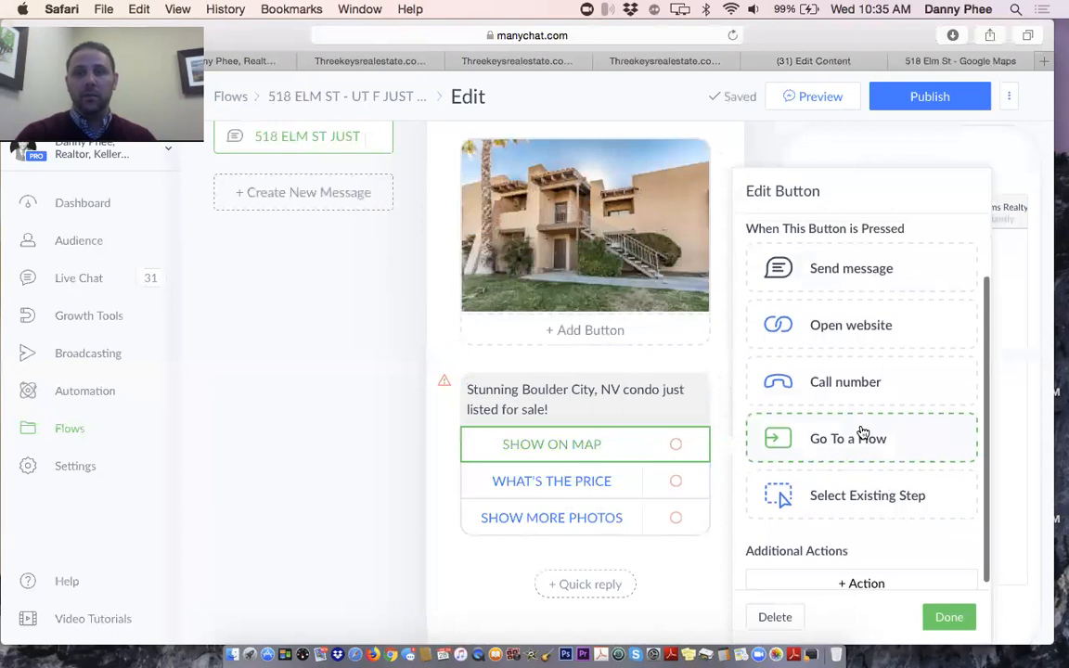
scroll(859, 428, down, 1)
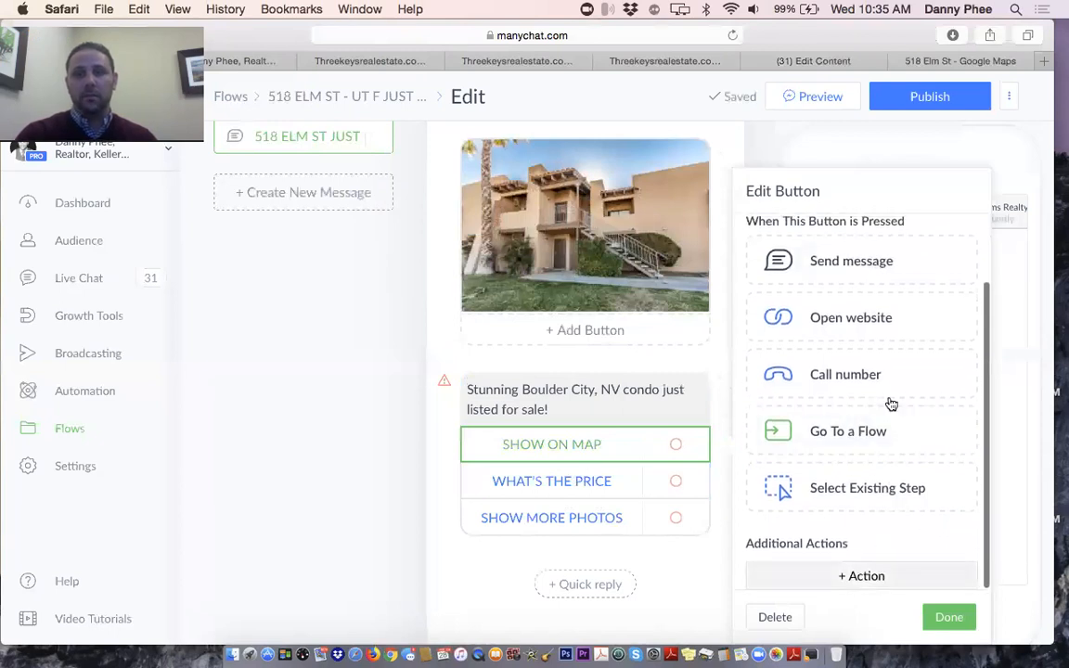
click(856, 316)
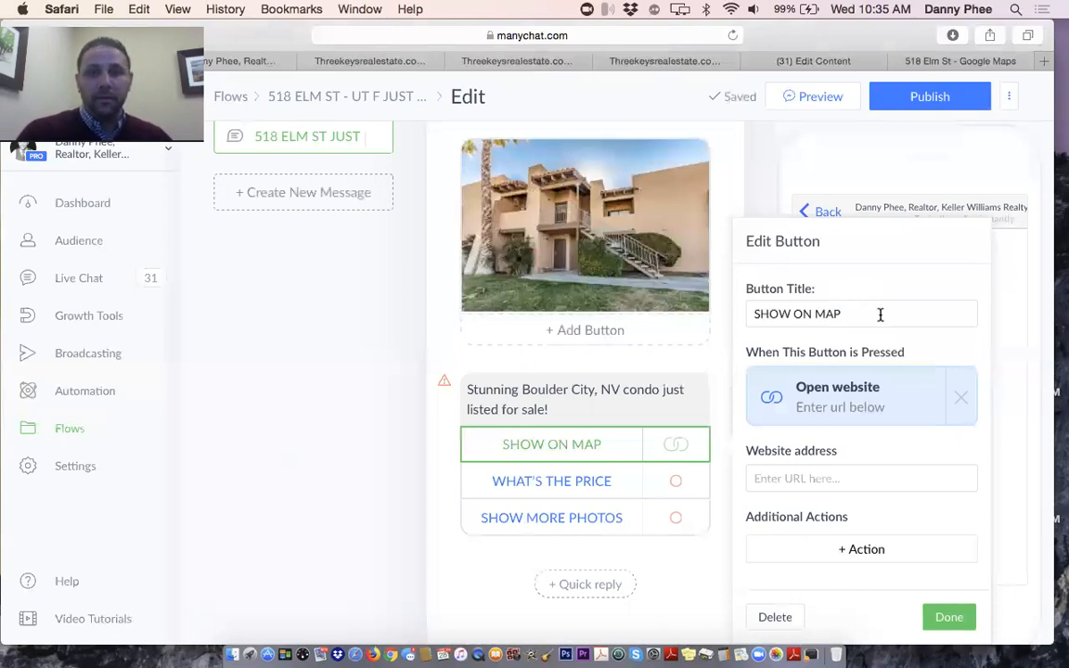
click(852, 475)
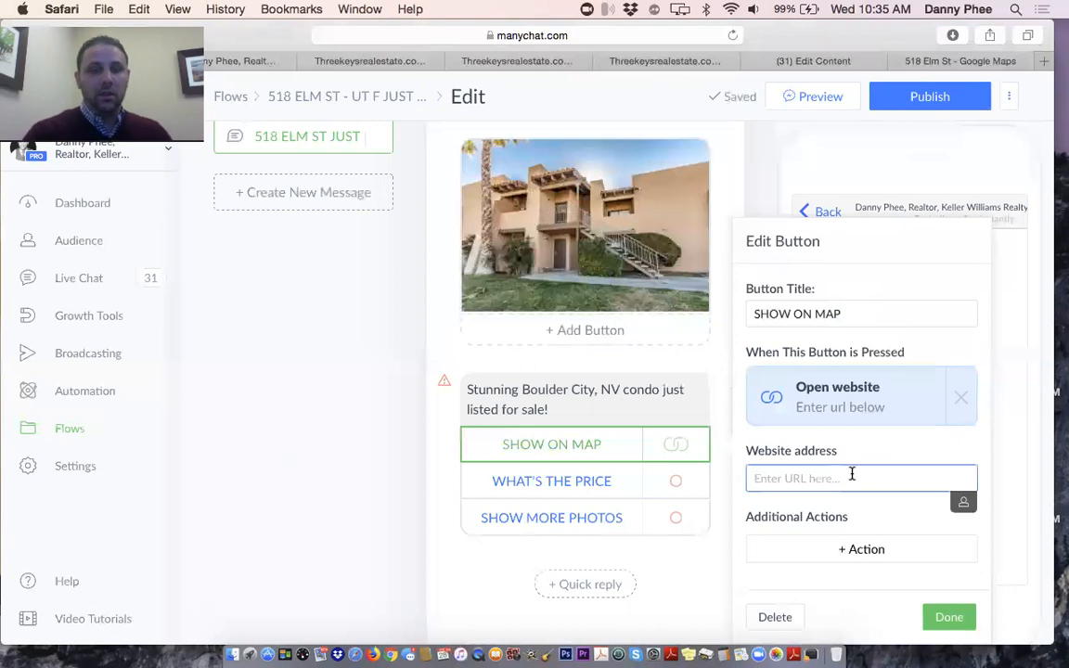
key(super+v)
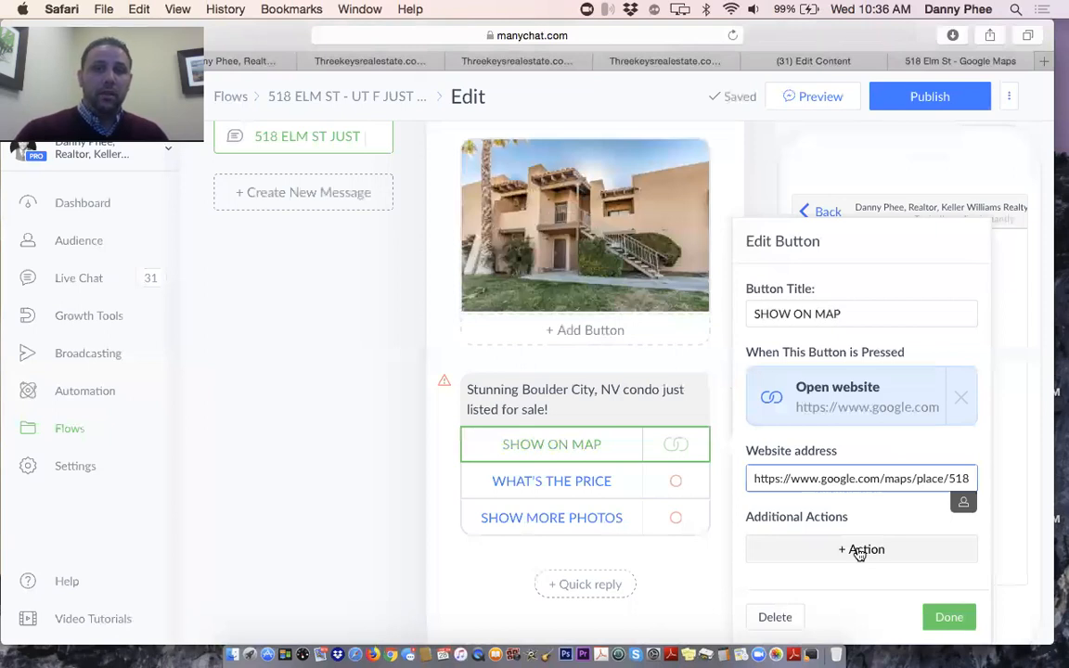
click(859, 550)
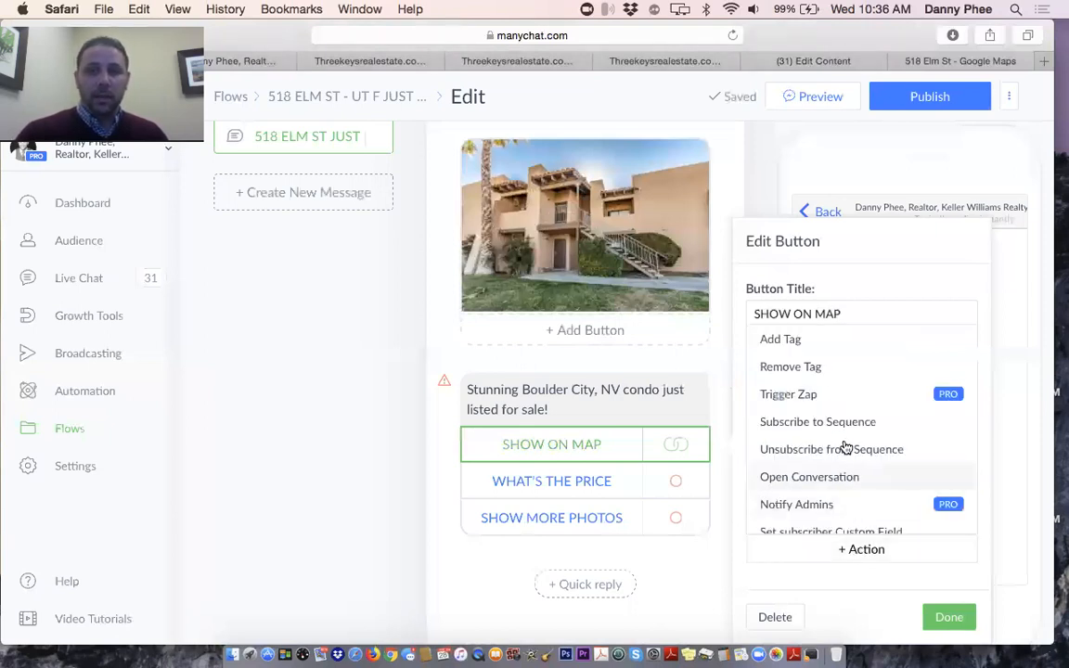
Give SHOW ON MAP an Add Tag action, entering then clearing the tag CLICKED TO SEE LOCATION
click(792, 343)
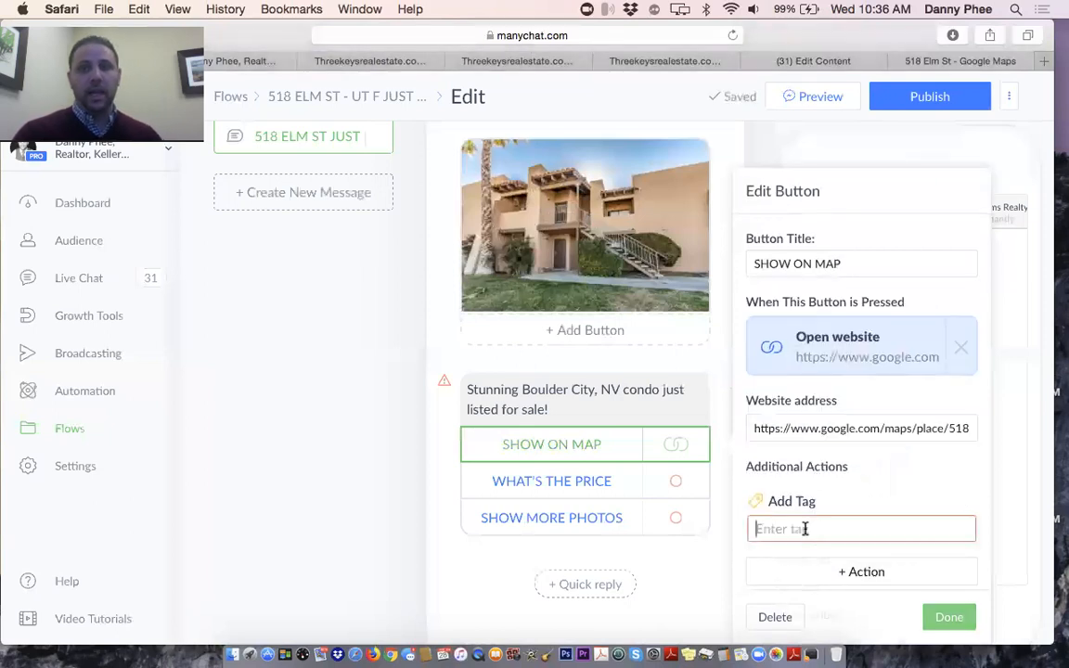
text(CLICKED TO SEE LOC)
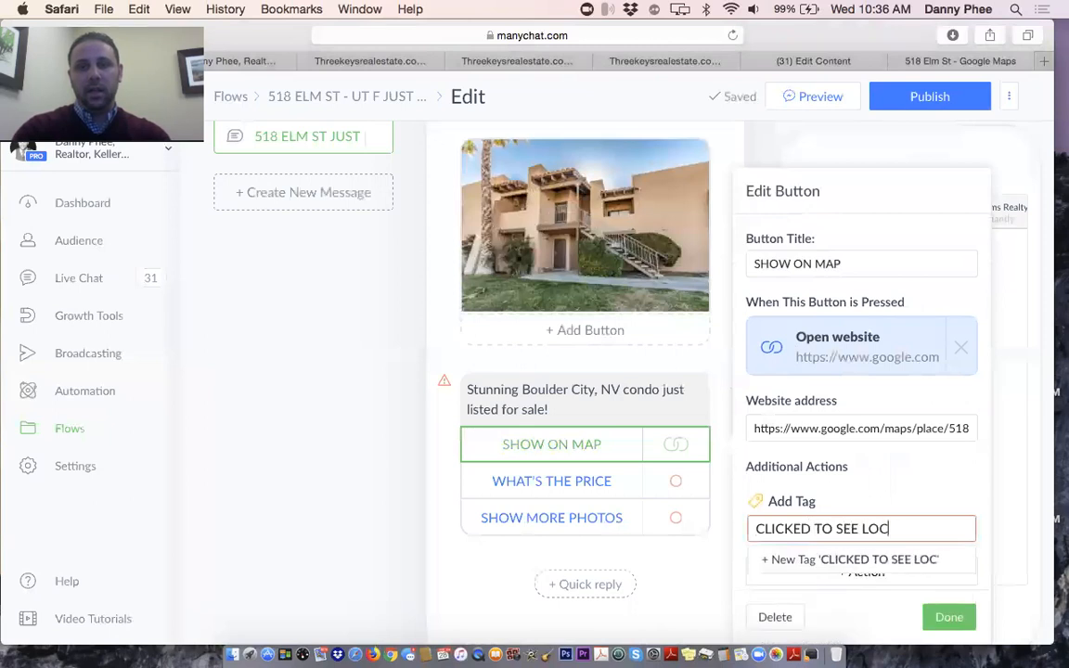
text(ATION)
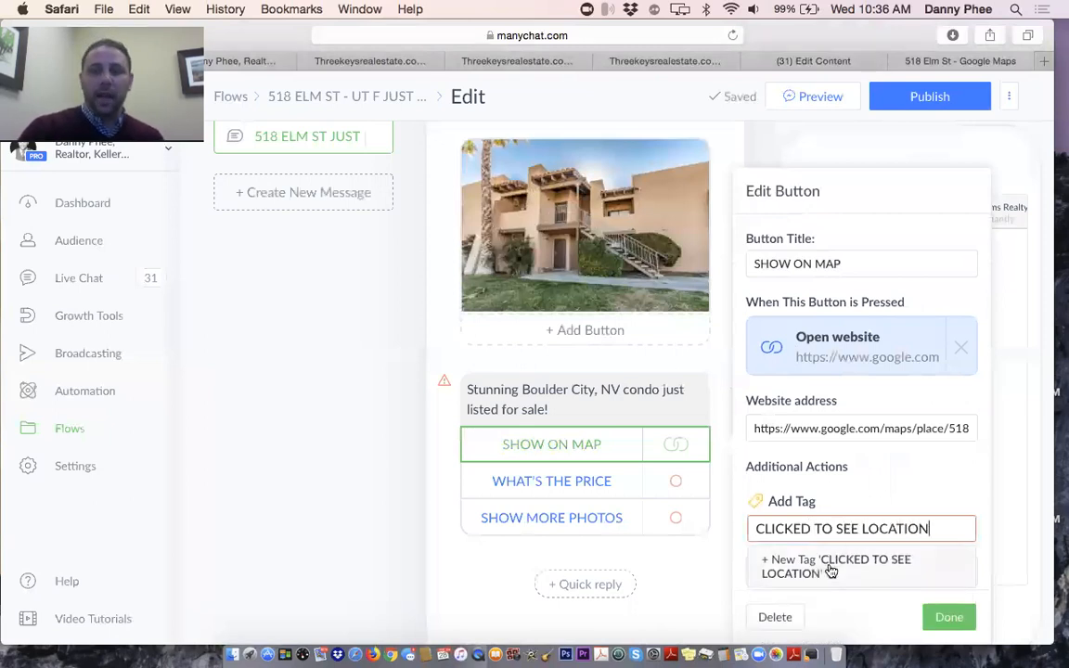
key(Return)
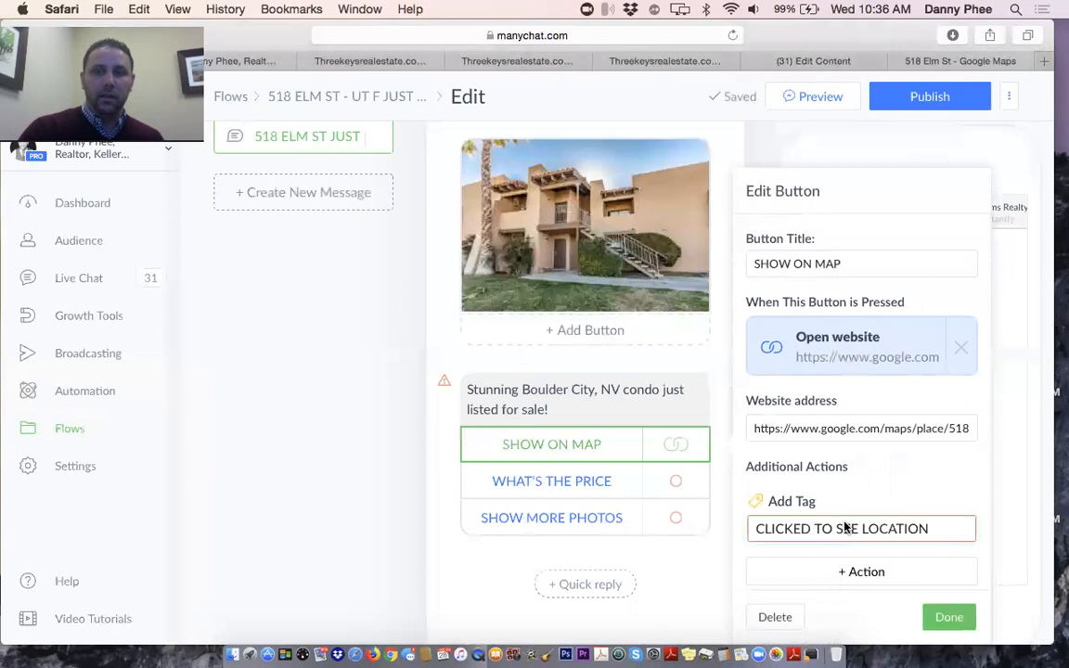
triple_click(845, 527)
key(BackSpace)
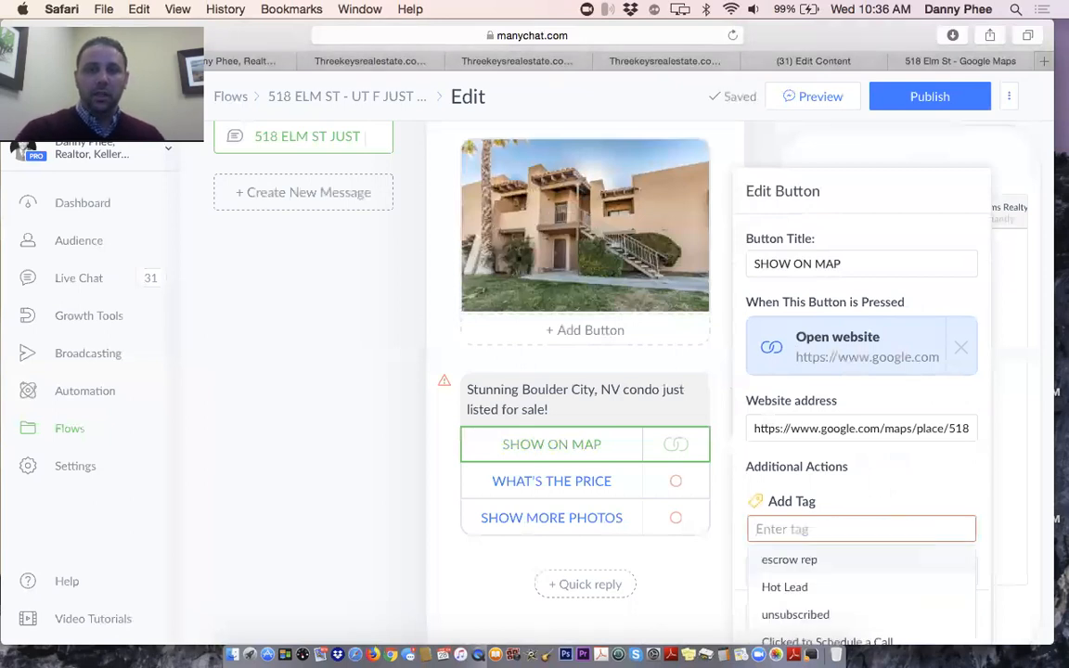
click(437, 441)
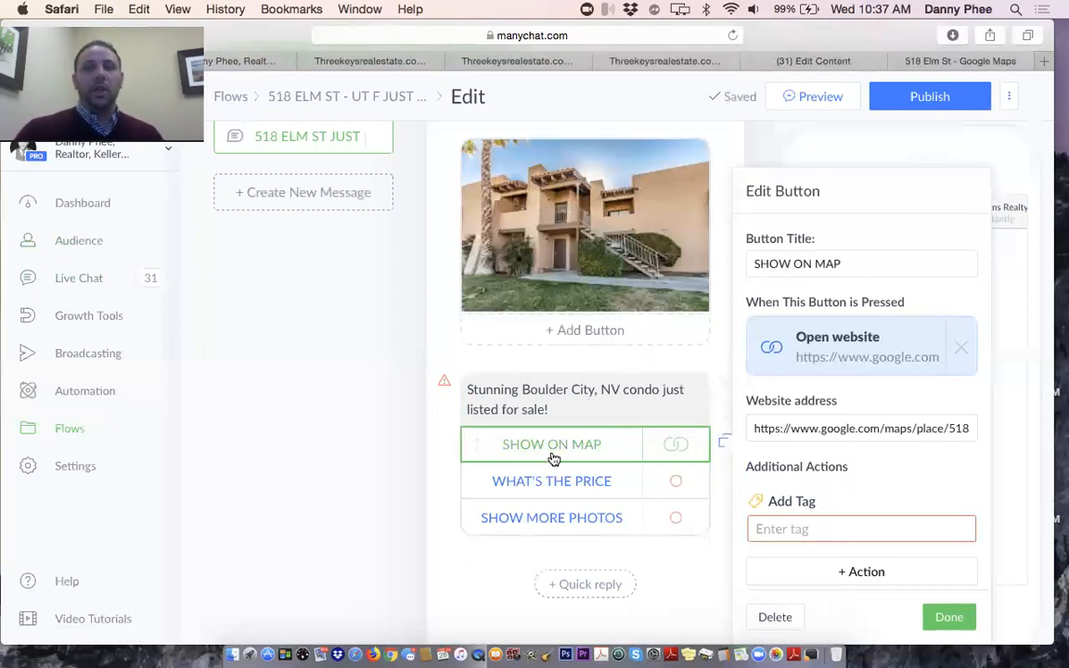
scroll(388, 452, down, 1)
scroll(388, 452, down, 1)
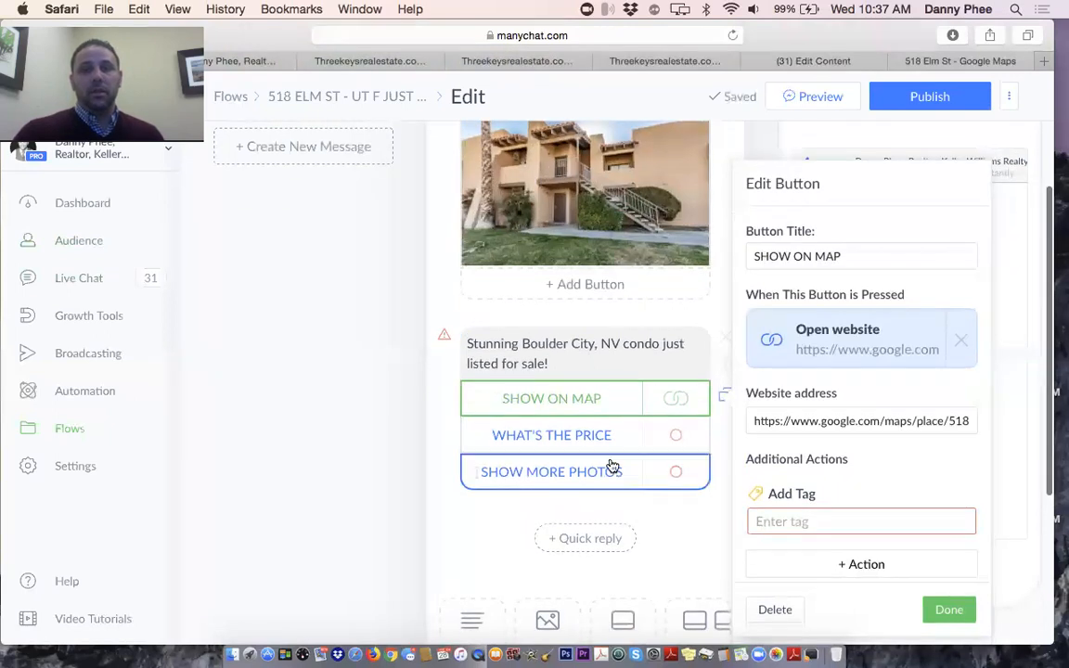
Link the WHAT'S THE PRICE button to a new Send Message step and open it
click(595, 440)
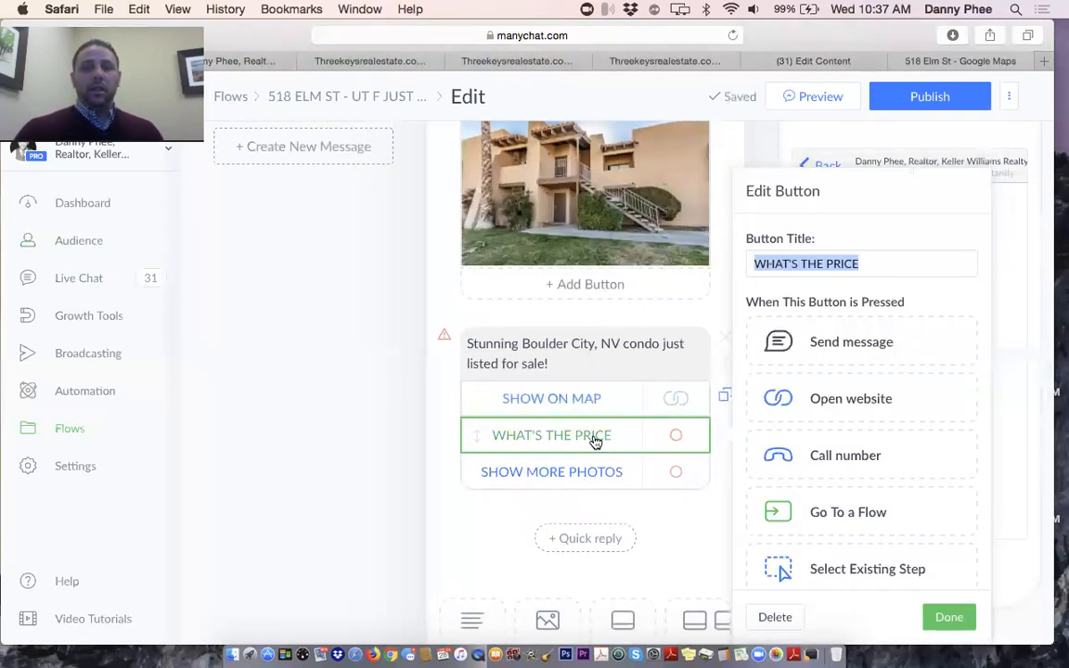
click(860, 348)
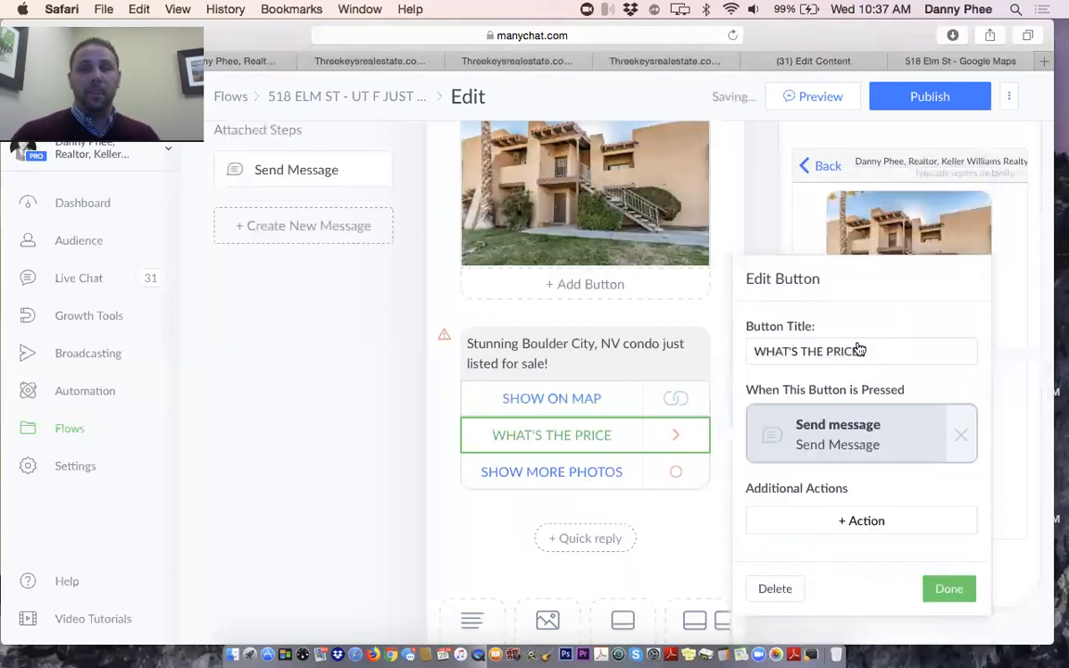
click(844, 437)
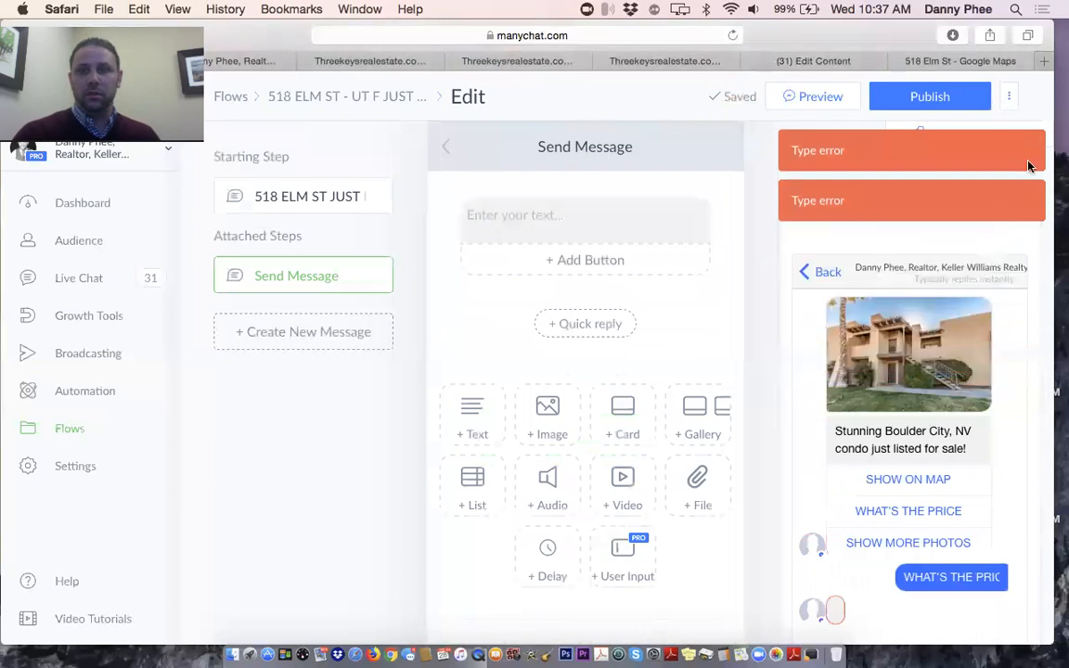
Rename the new message step to WHAT'S THE PRICE
click(482, 197)
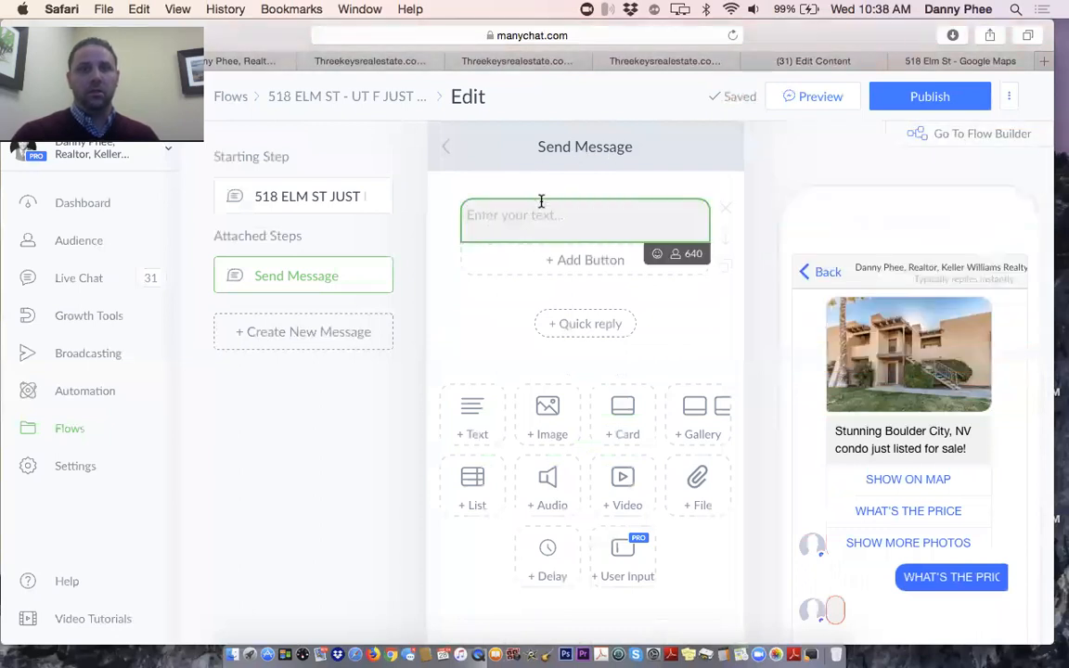
click(580, 147)
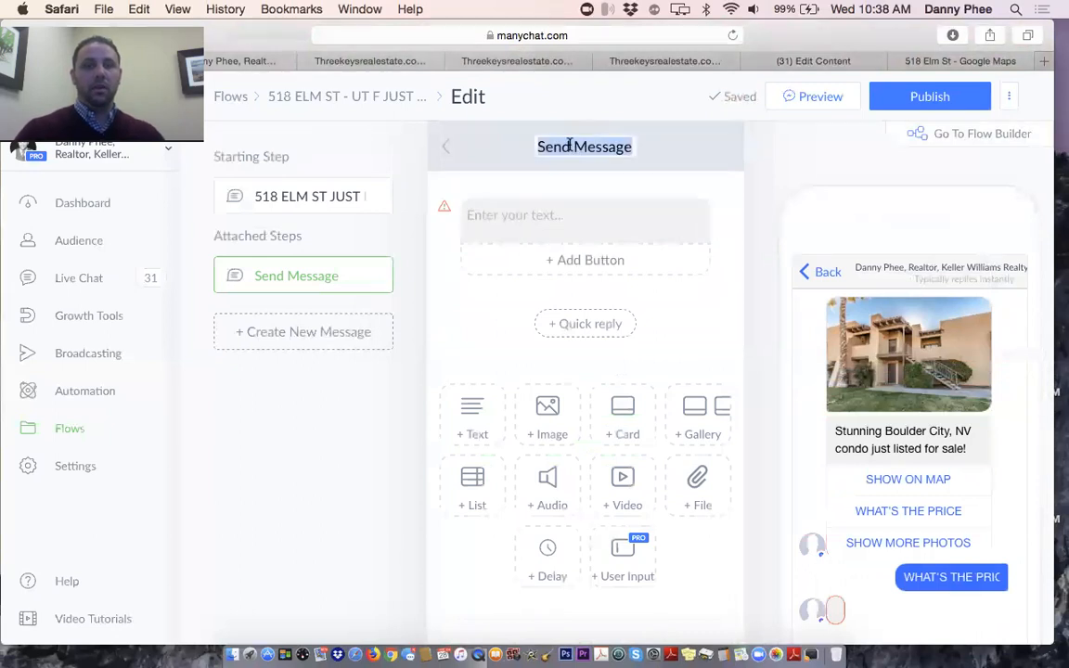
text(WHAT')
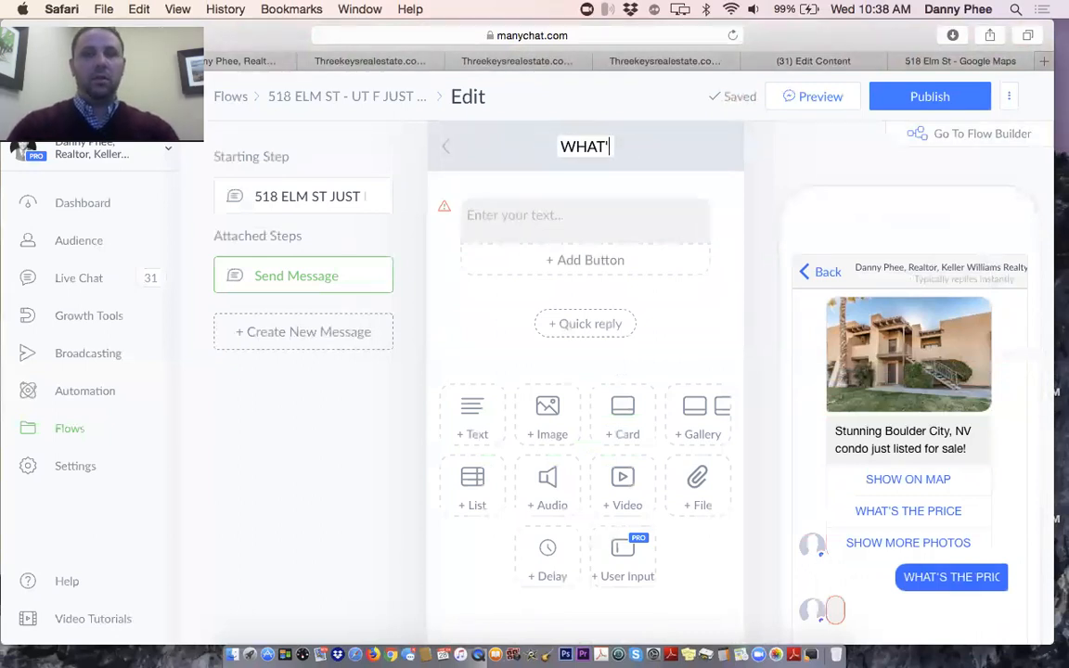
text(S THE PRICE)
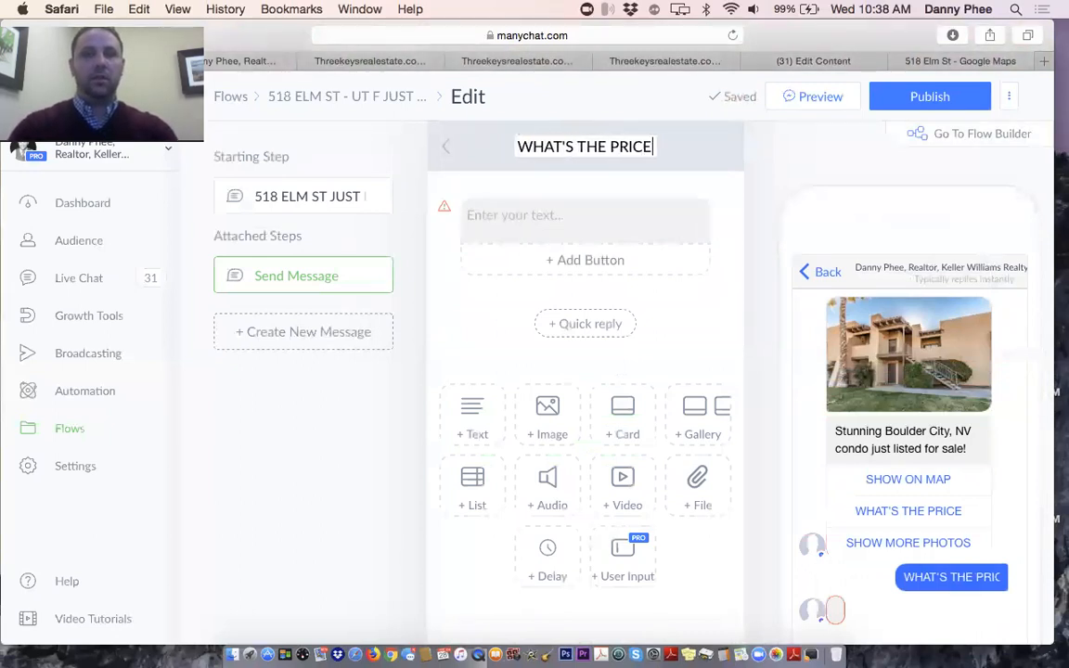
Write 'This condo is currently listed for $110,000.' followed by a draft budget question
click(530, 219)
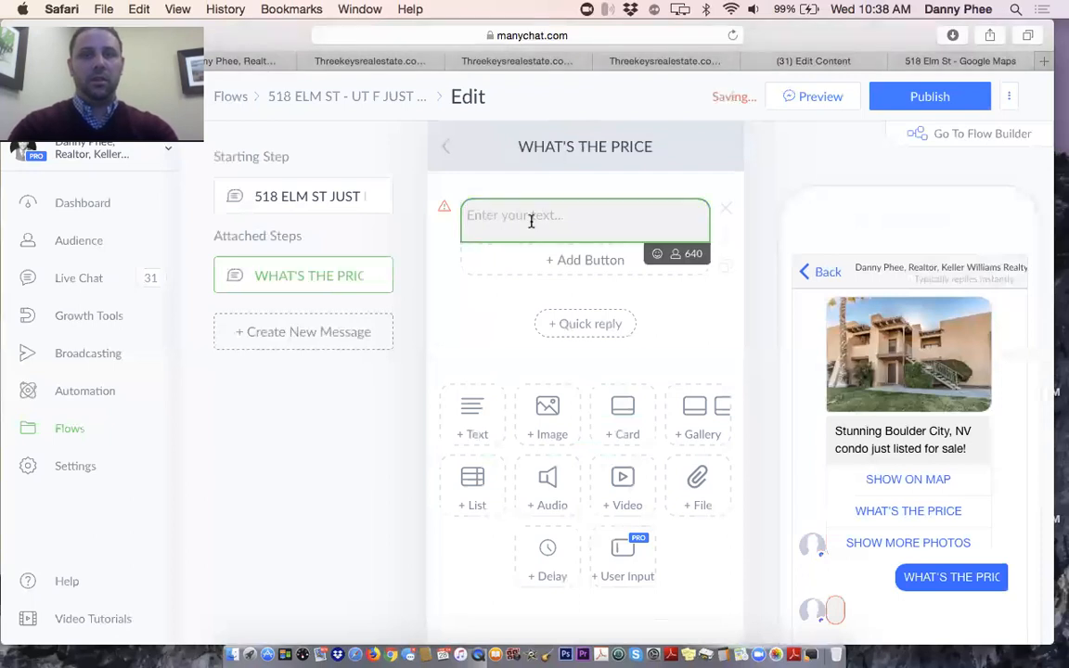
text(This )
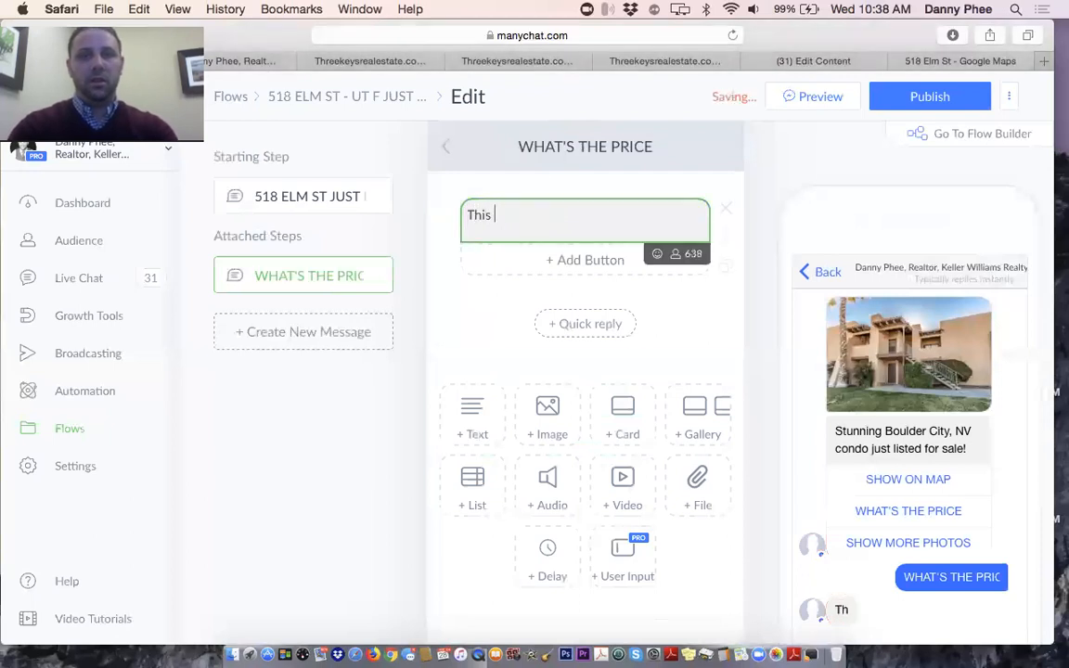
text(condon)
key(BackSpace)
text(is currently listed for )
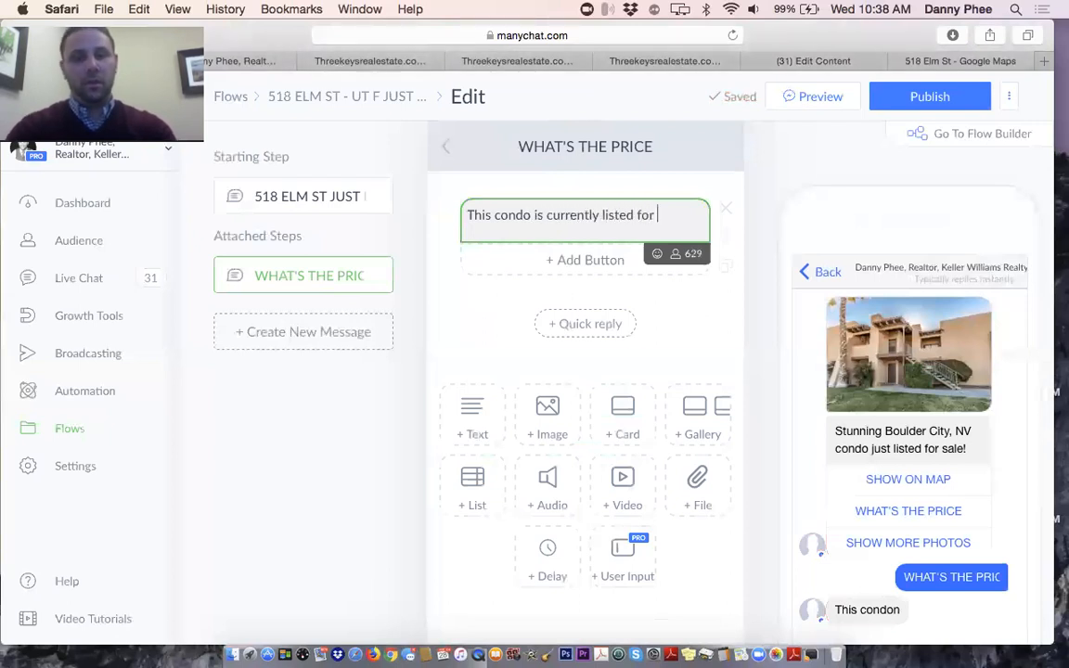
text($110,000)
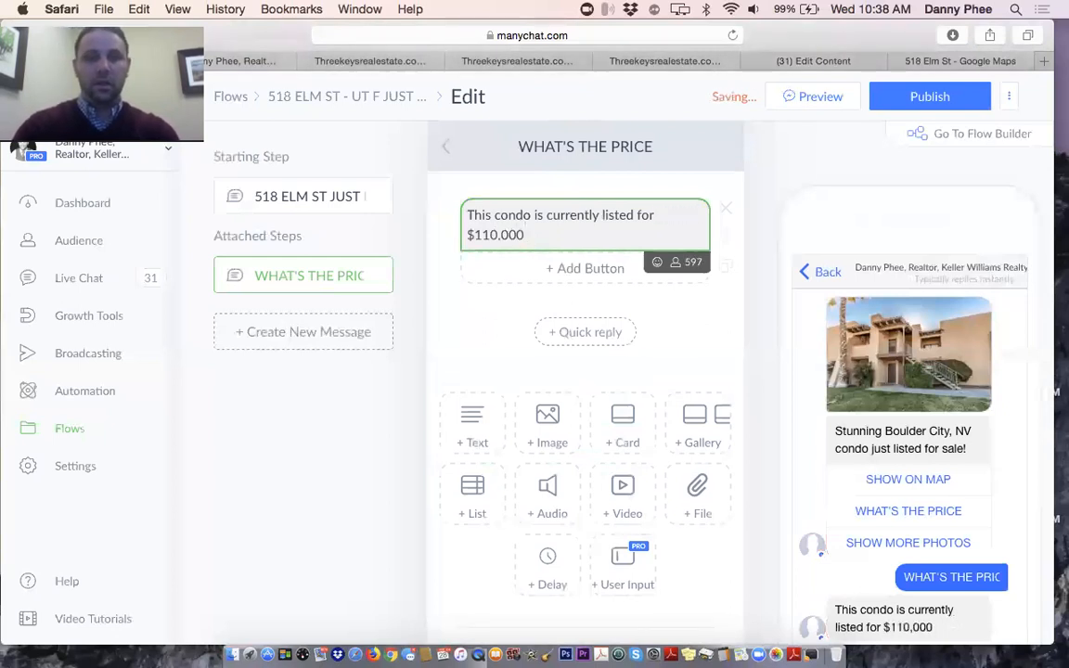
text(. )
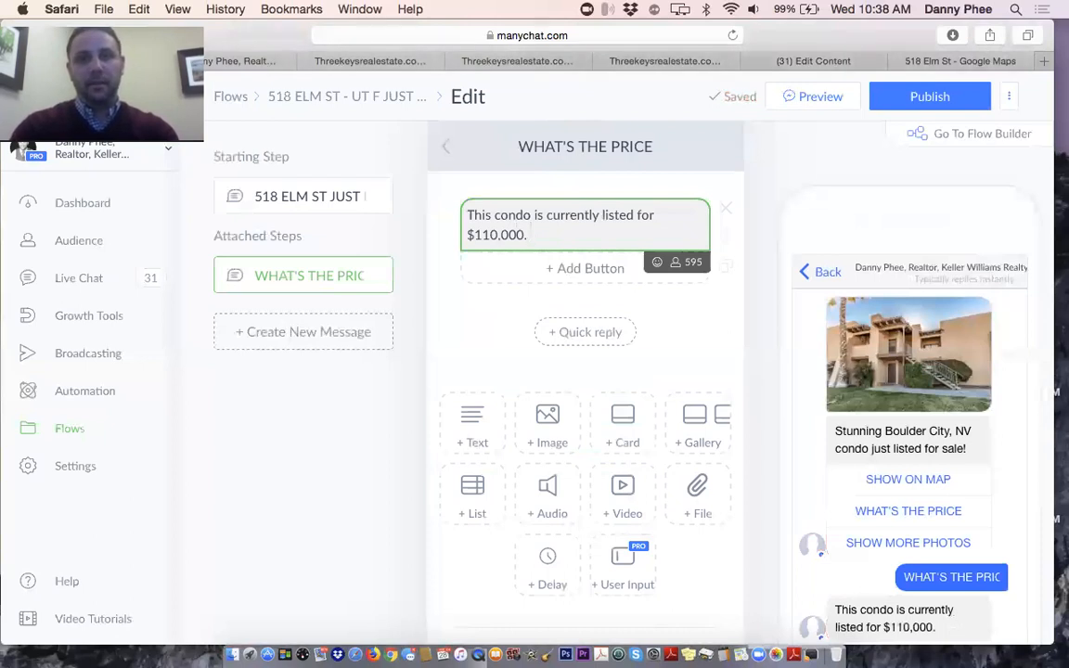
text(Is this)
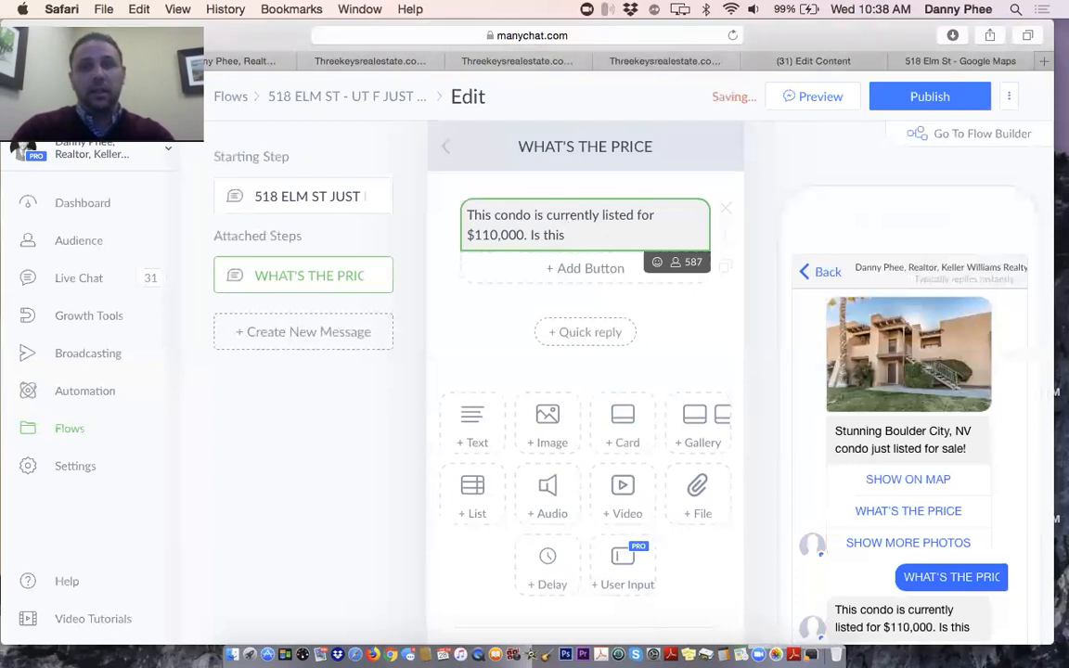
text(in your)
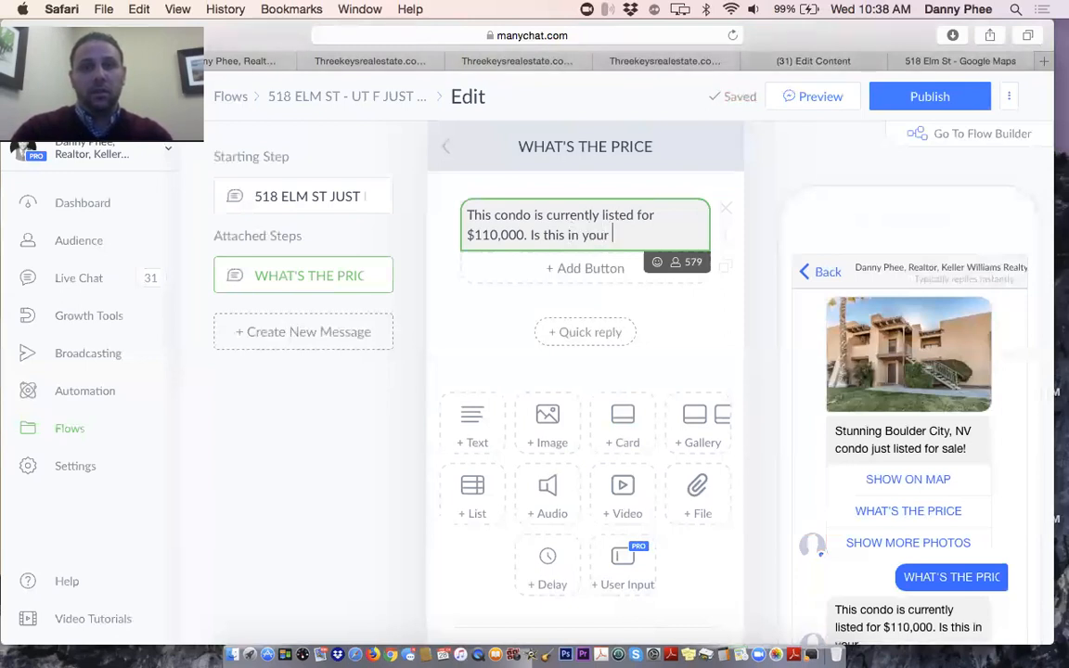
key(BackSpace)
key(BackSpace)
key(BackSpace)
key(BackSpace)
key(BackSpace)
key(BackSpace)
key(BackSpace)
key(BackSpace)
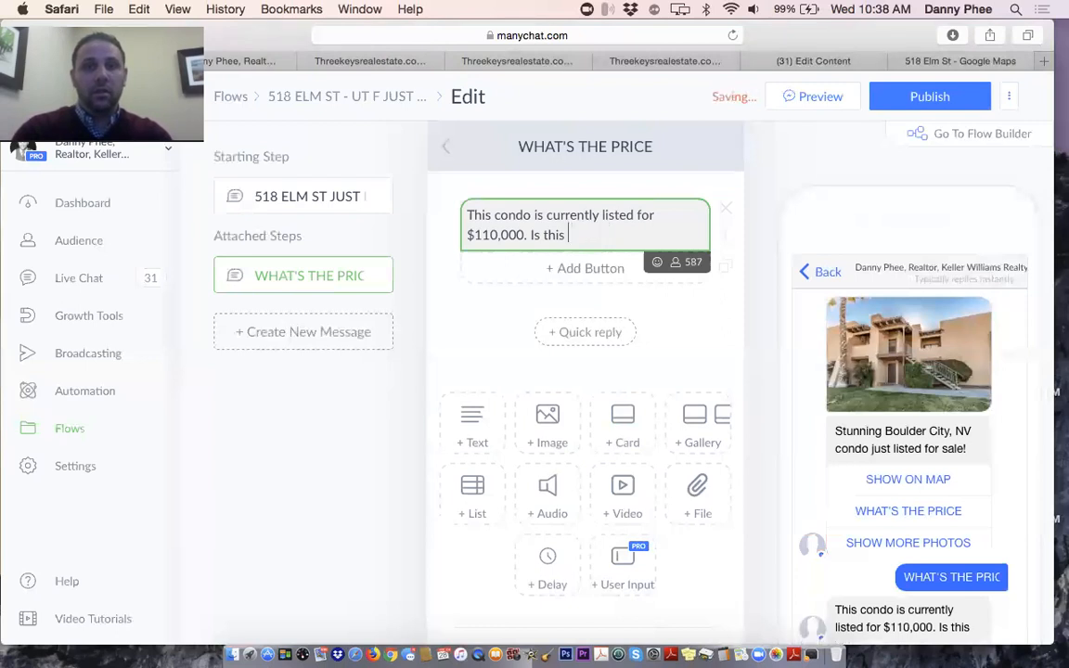
text(pric)
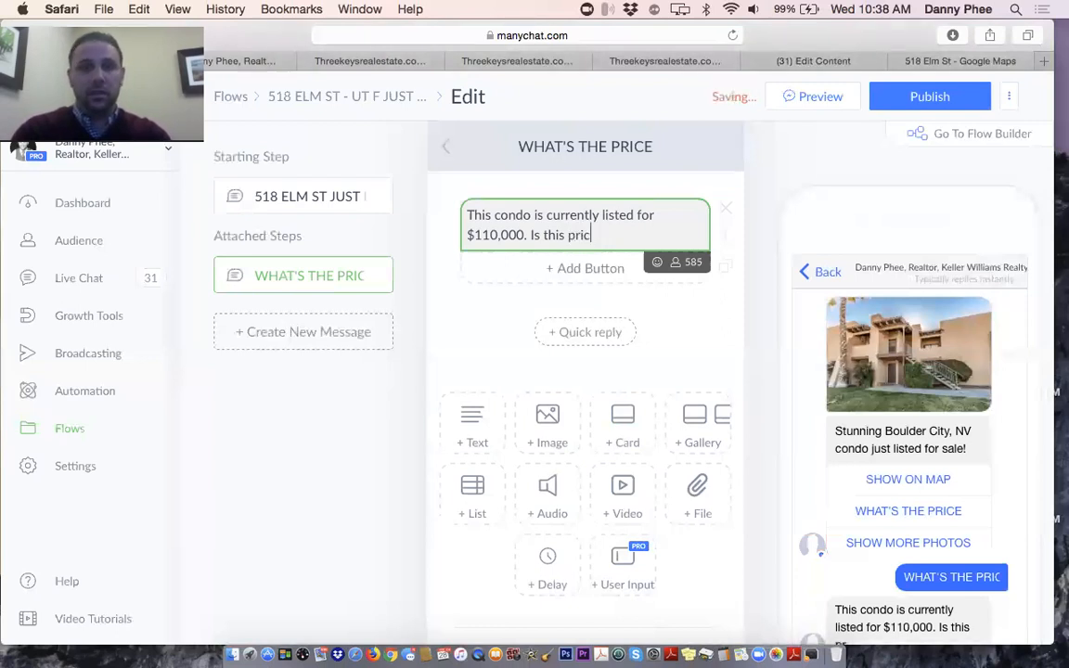
text(e in)
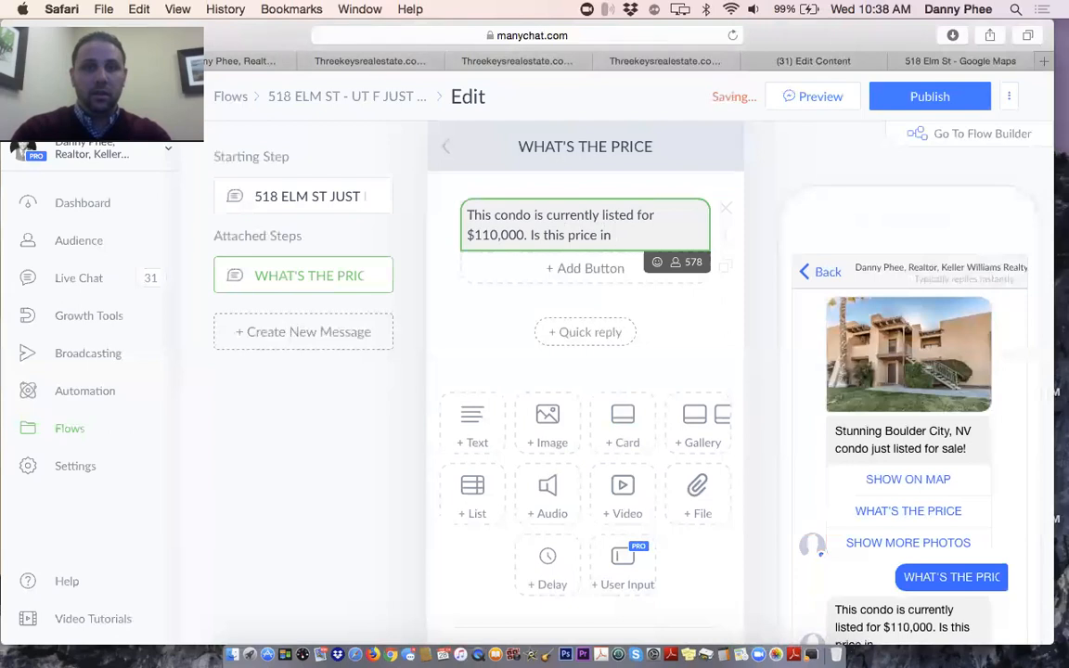
key(BackSpace)
key(BackSpace)
key(BackSpace)
key(BackSpace)
key(BackSpace)
key(BackSpace)
key(BackSpace)
key(BackSpace)
key(BackSpace)
key(BackSpace)
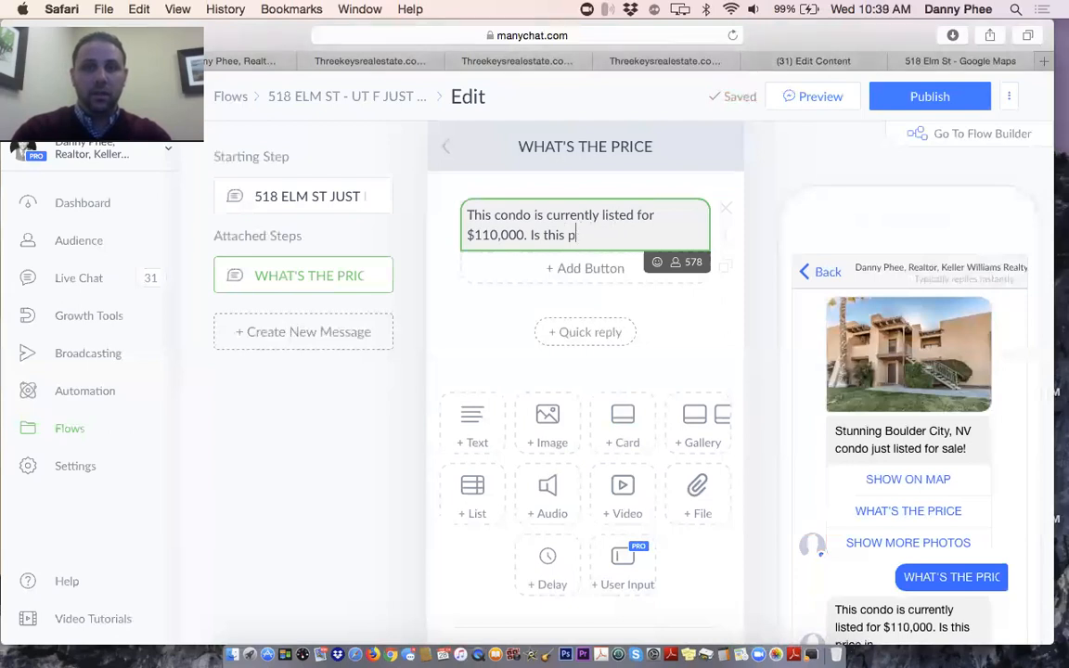
key(BackSpace)
key(BackSpace)
key(BackSpace)
key(BackSpace)
key(BackSpace)
key(BackSpace)
key(BackSpace)
text(Does )
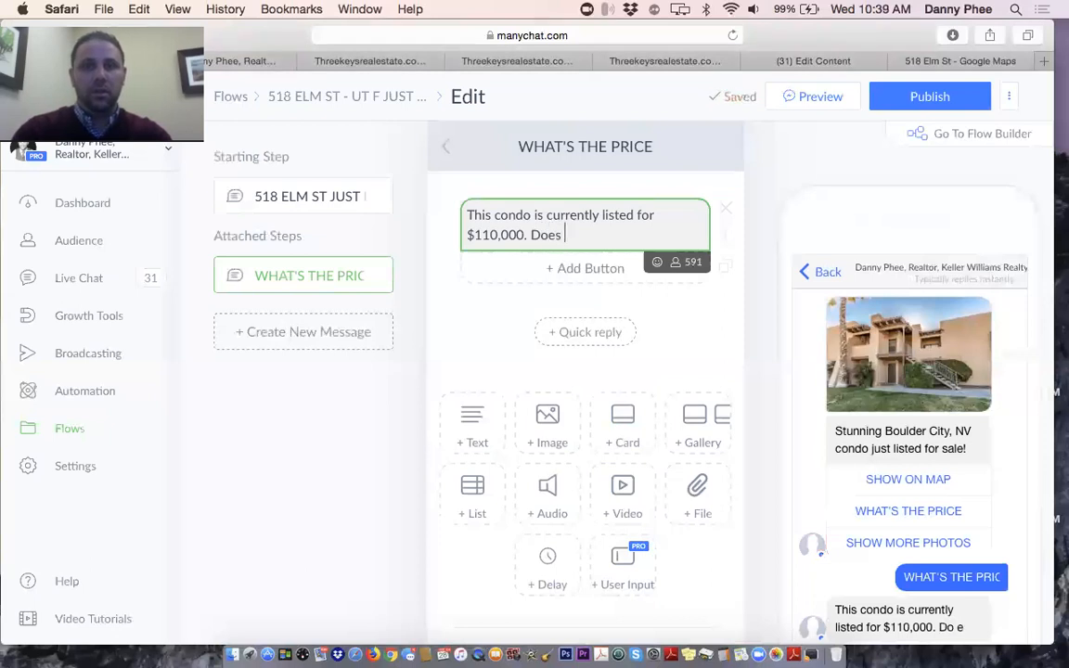
text(this p)
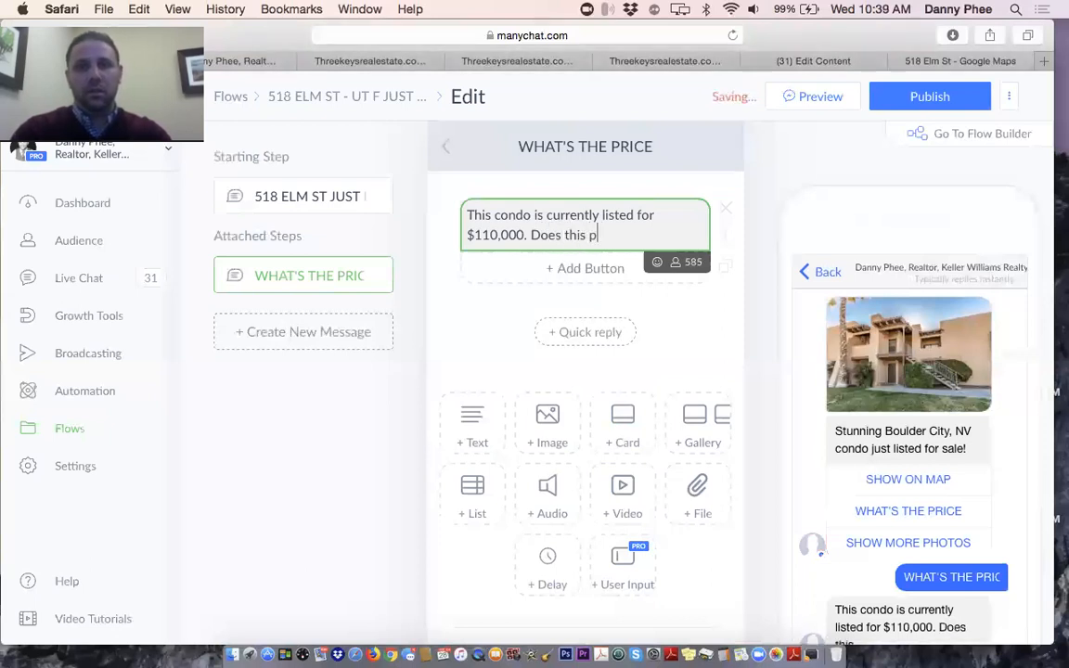
text(rice fit )
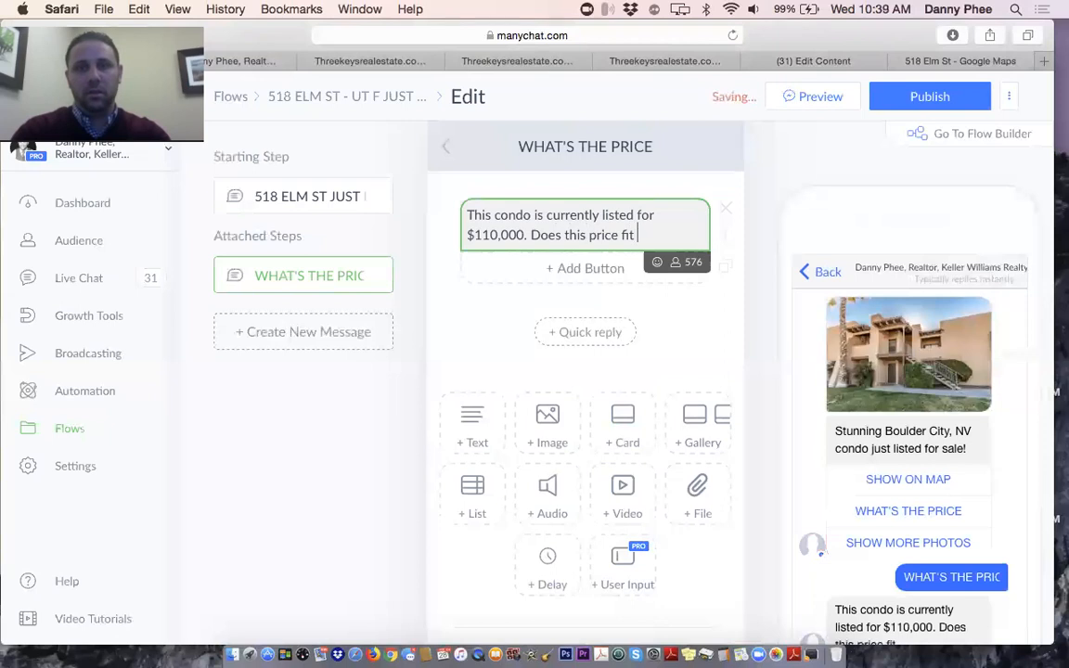
text(in you bud)
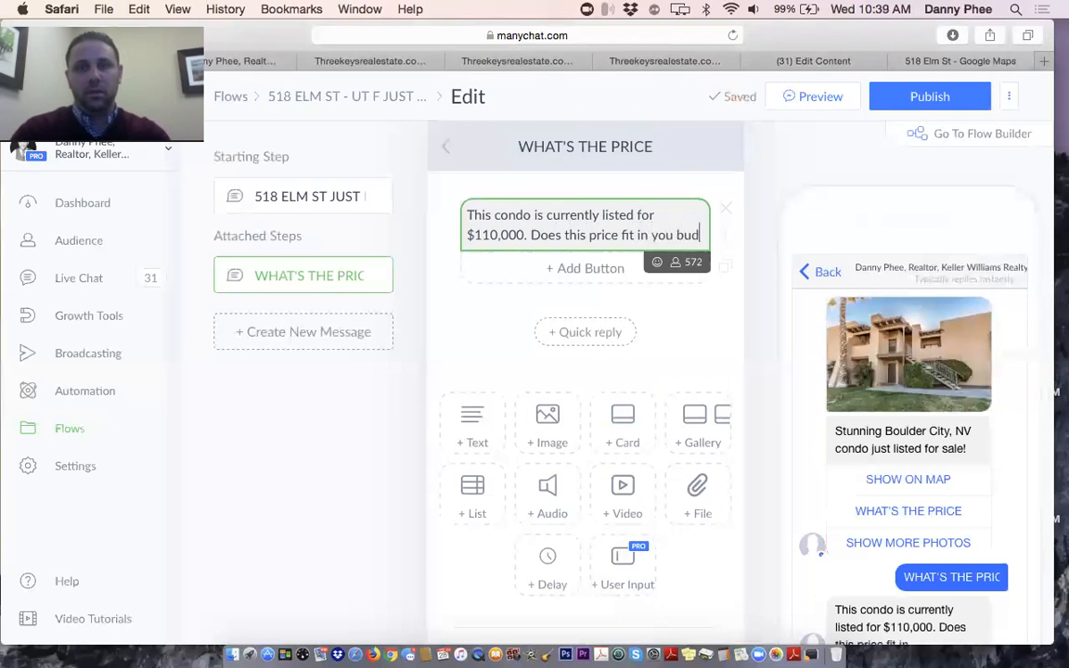
text(get)
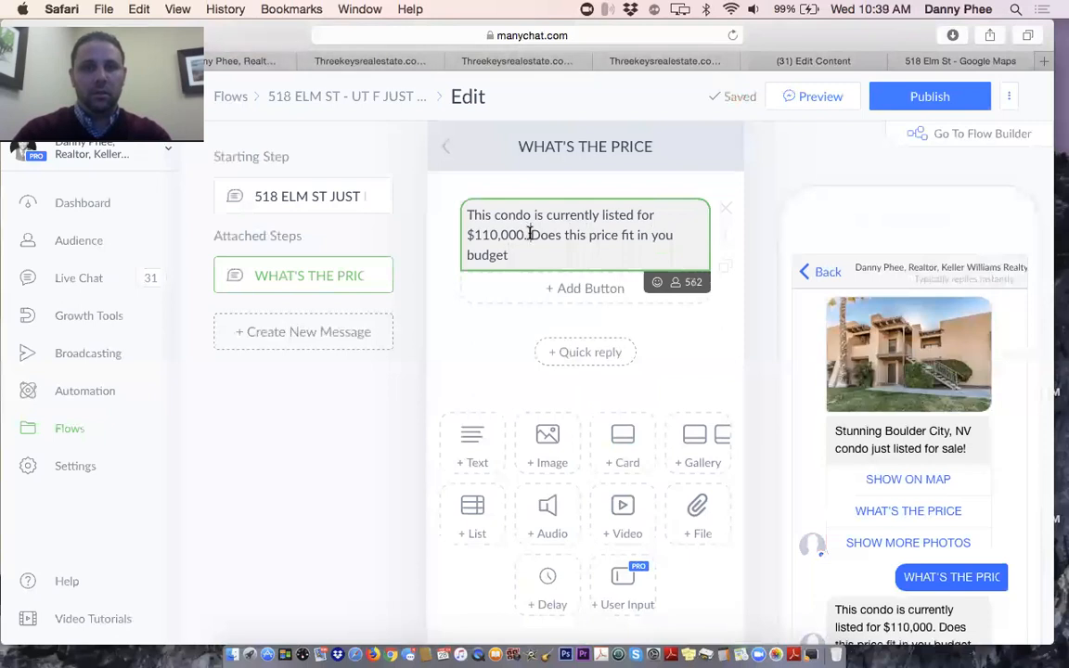
Reword the follow-up to ask whether the price is in the range the buyer is searching
drag(530, 234, 535, 249)
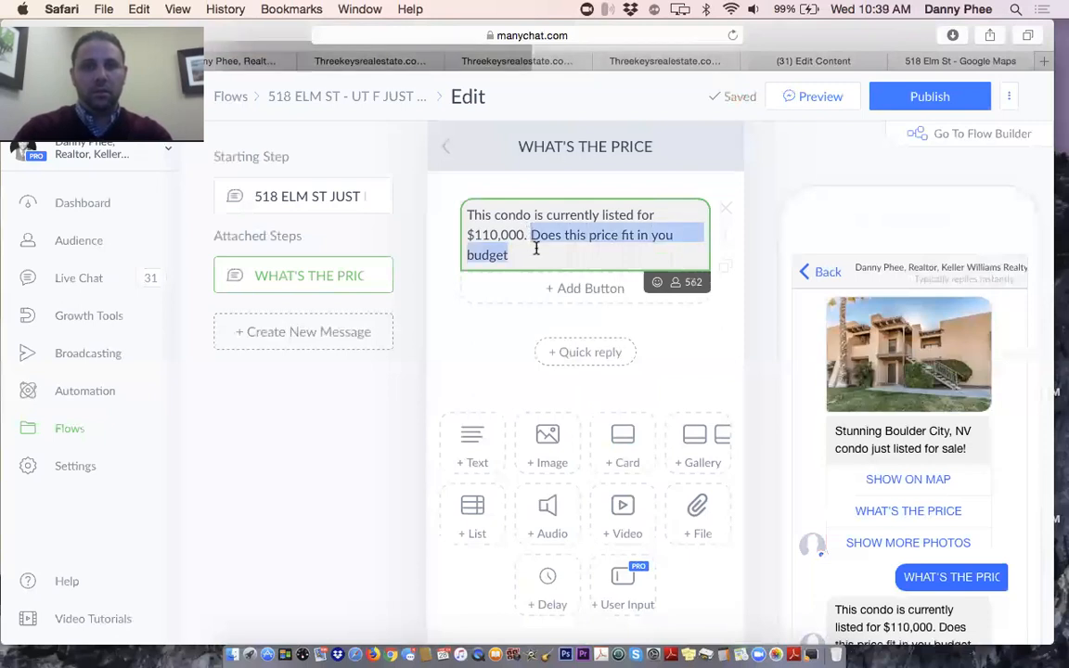
text(Is th)
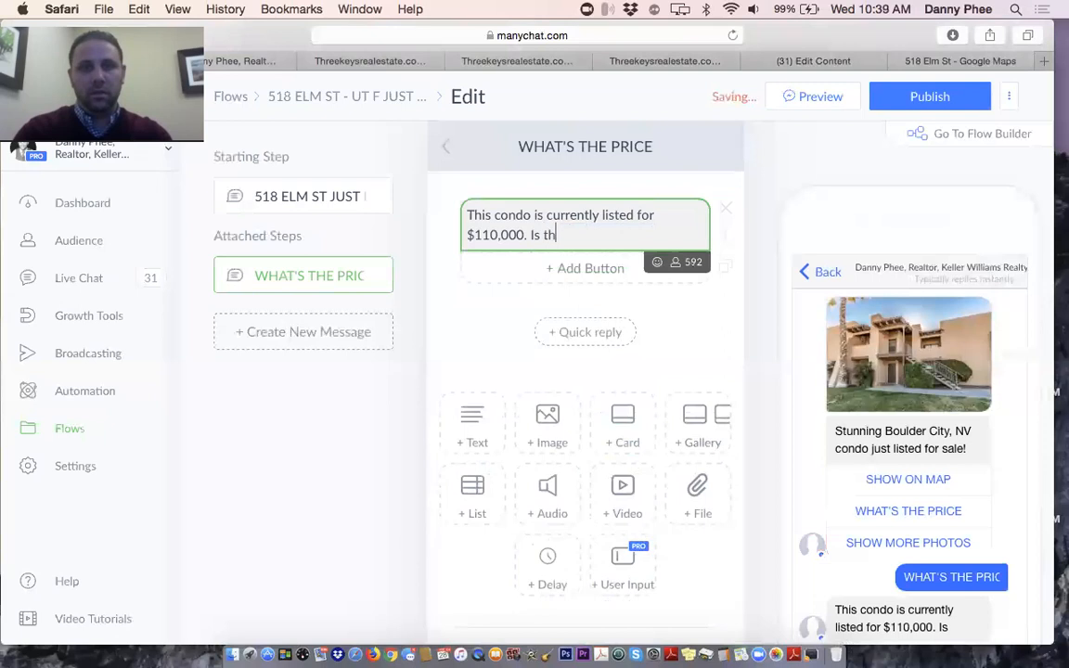
text(is price)
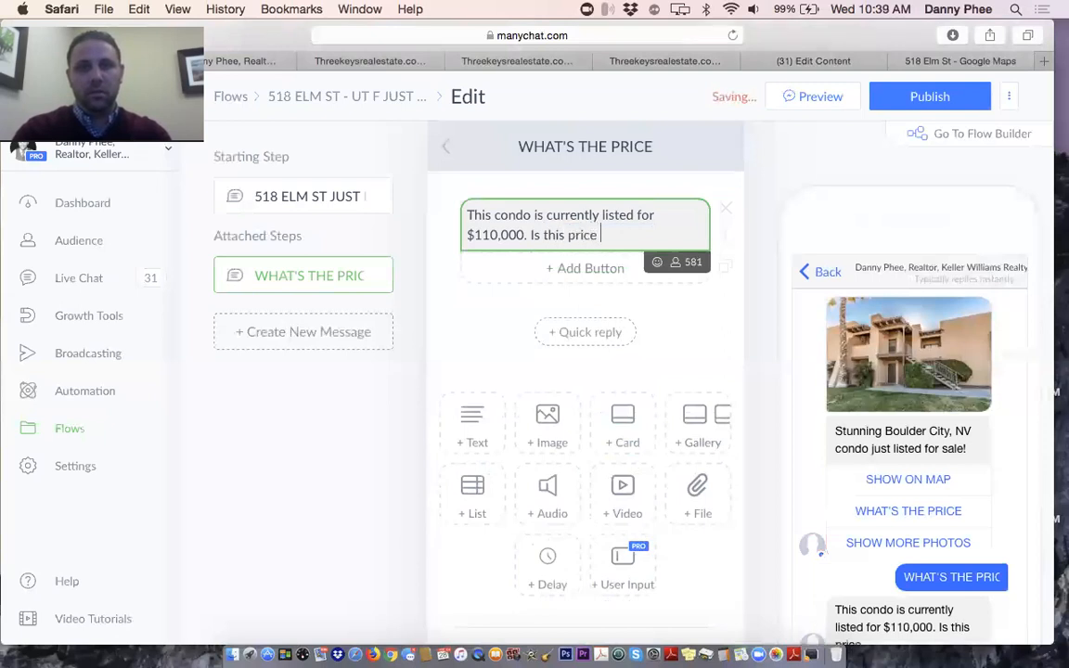
text(withing the range )
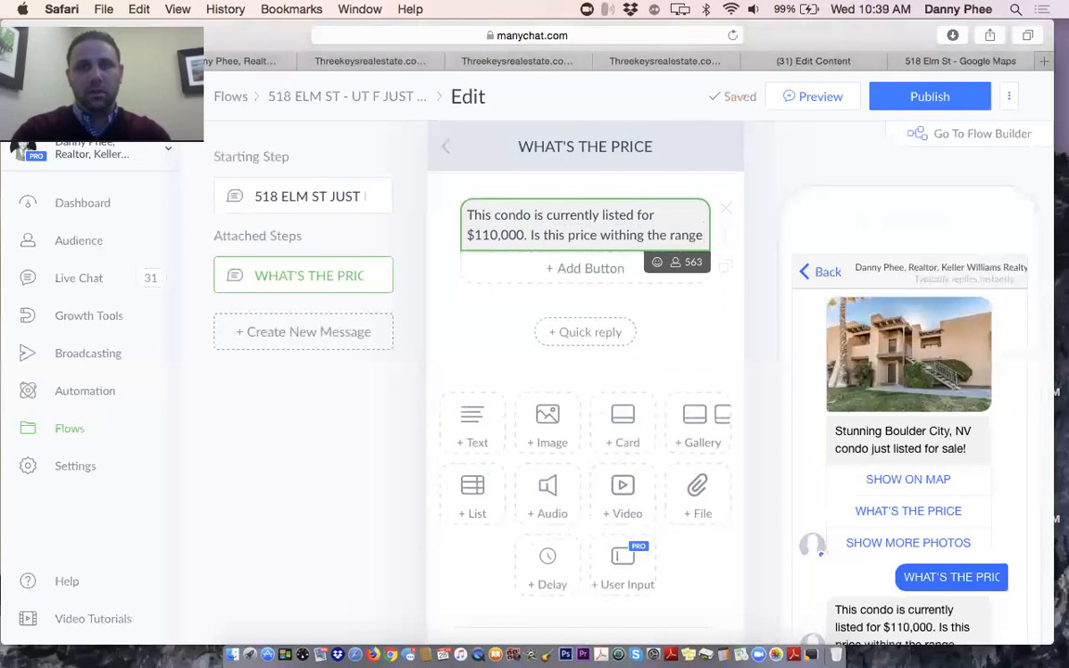
text(your search)
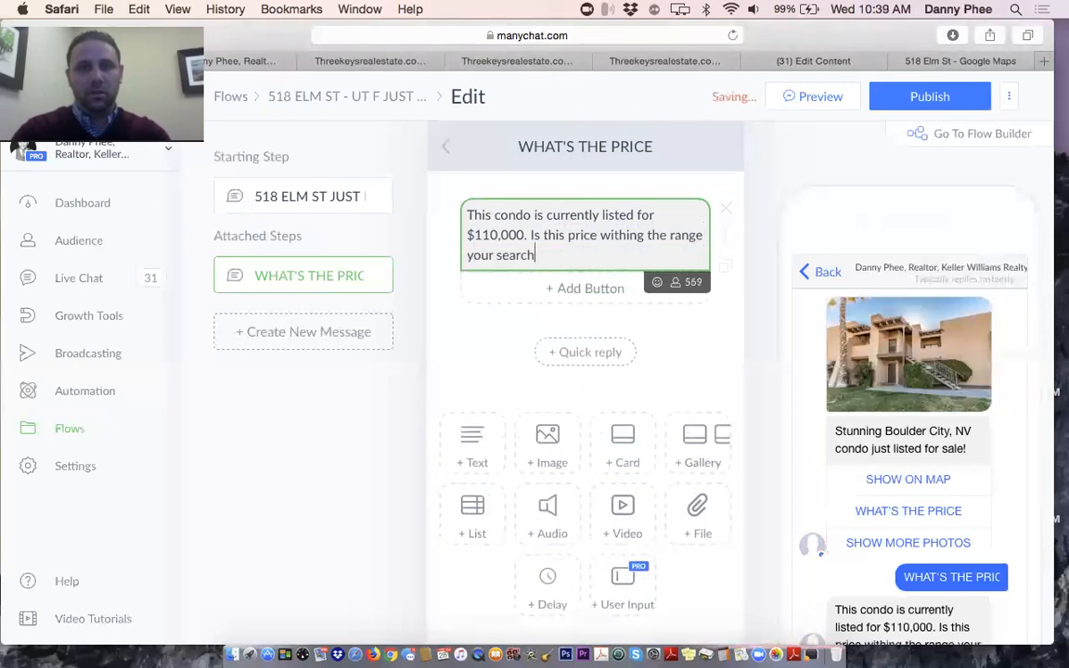
text(ing?)
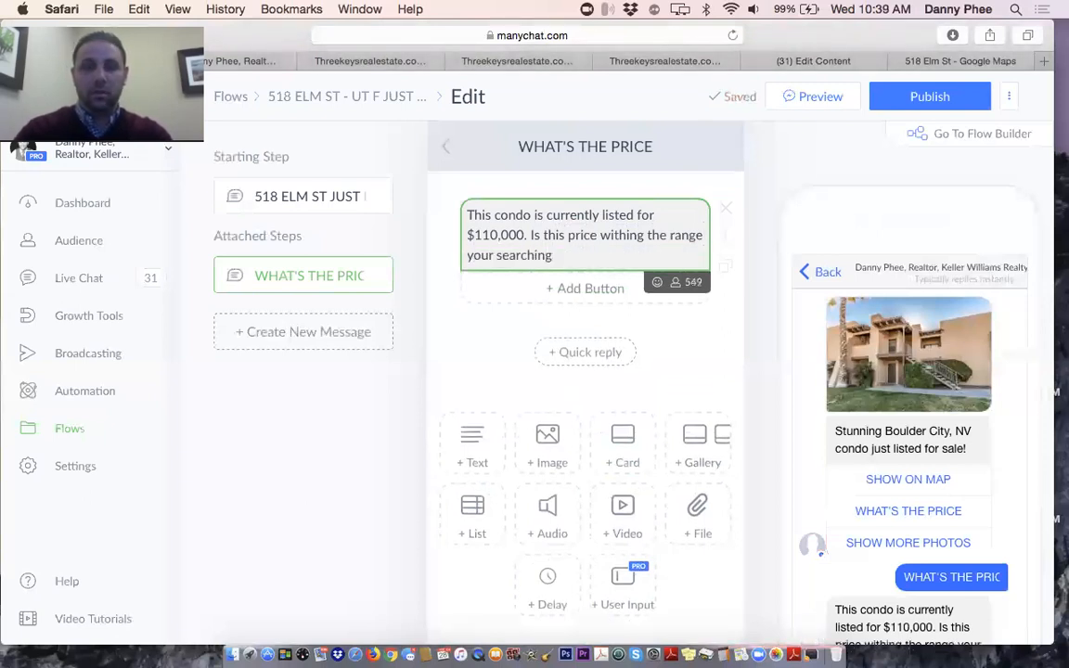
click(574, 291)
Add Yes and No reply buttons, discarding an extra third button
text(Yes)
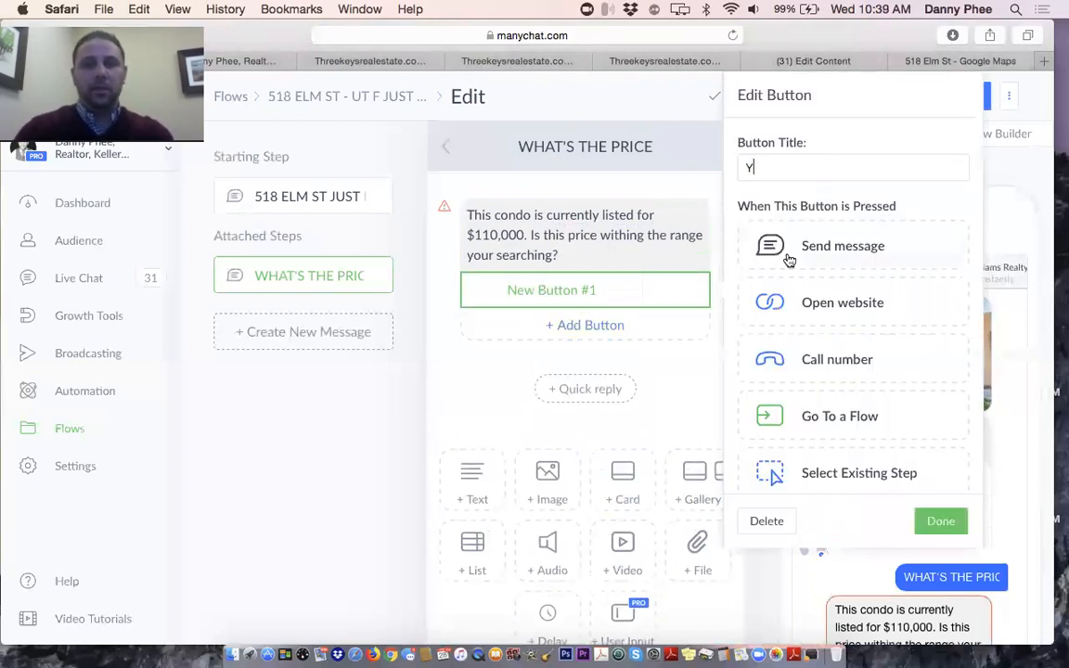
click(585, 323)
text(No)
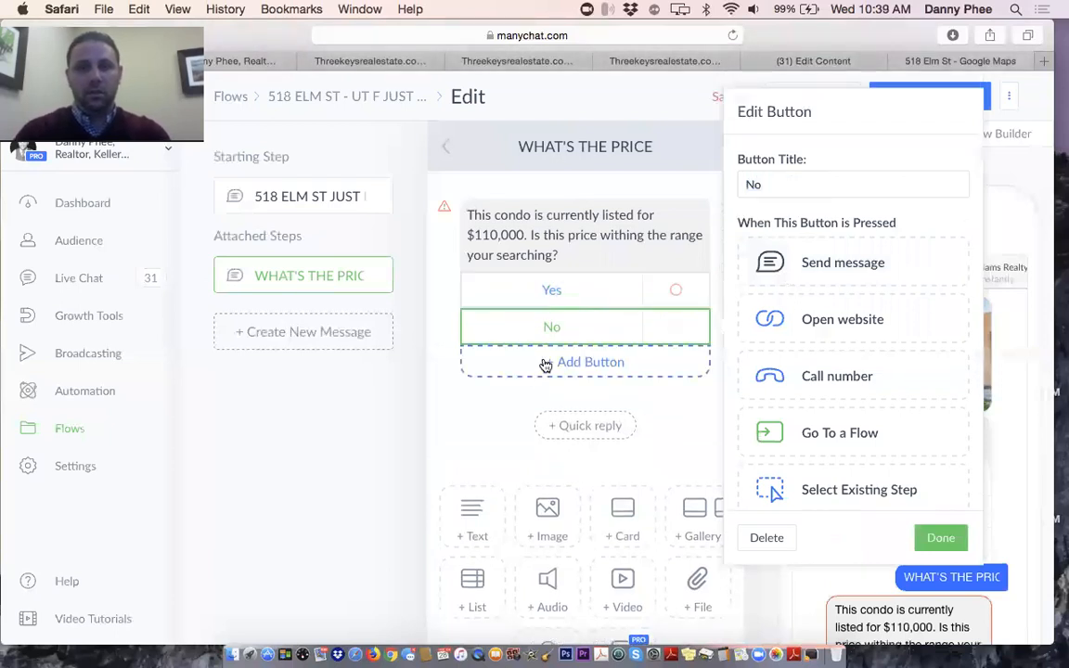
click(547, 363)
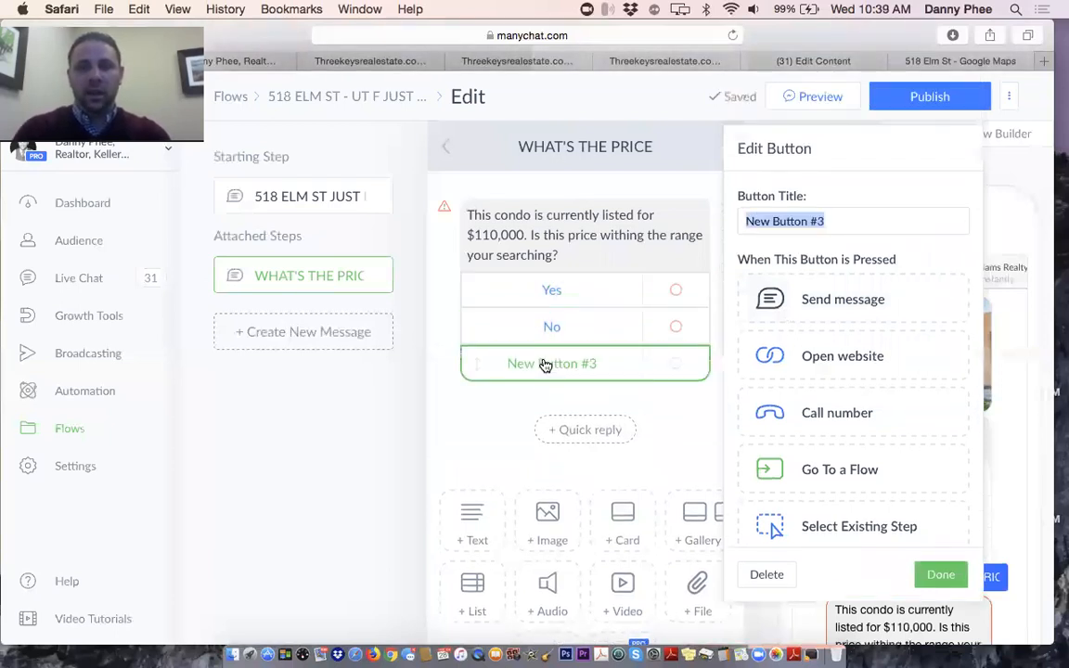
click(767, 575)
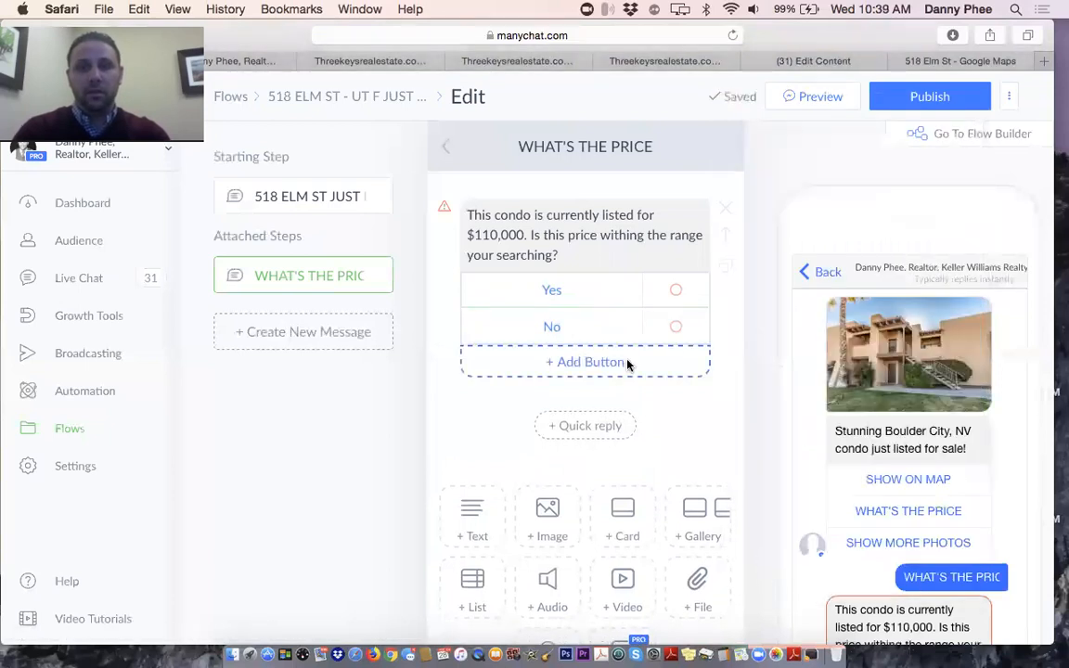
Delete the Yes button and cut the question, leaving only the $110,000 price sentence
click(596, 292)
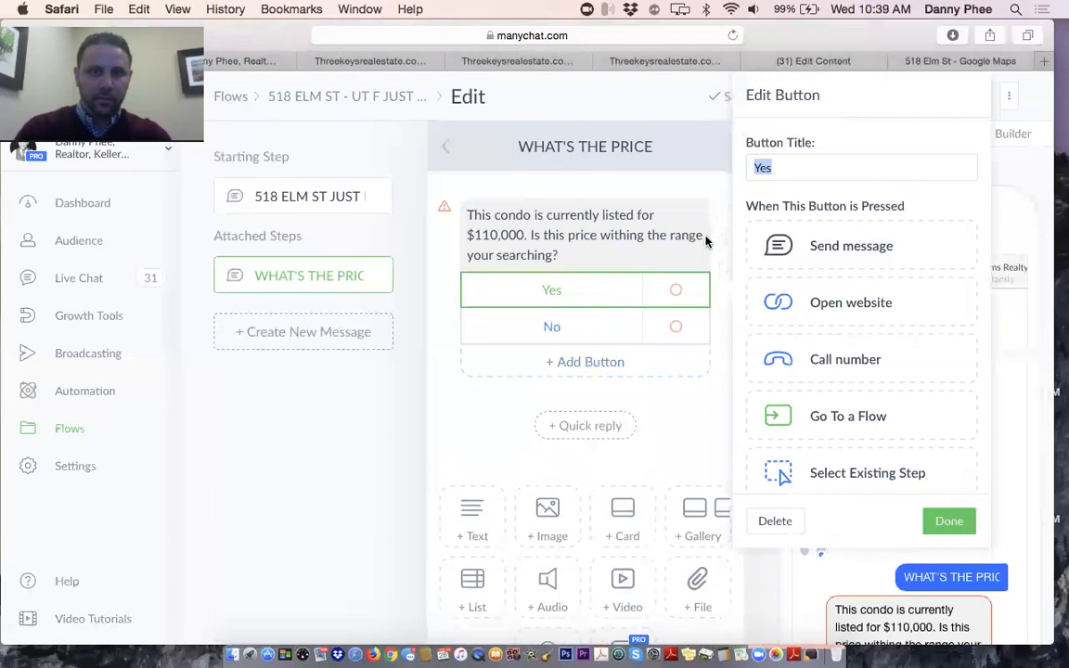
click(769, 526)
click(561, 256)
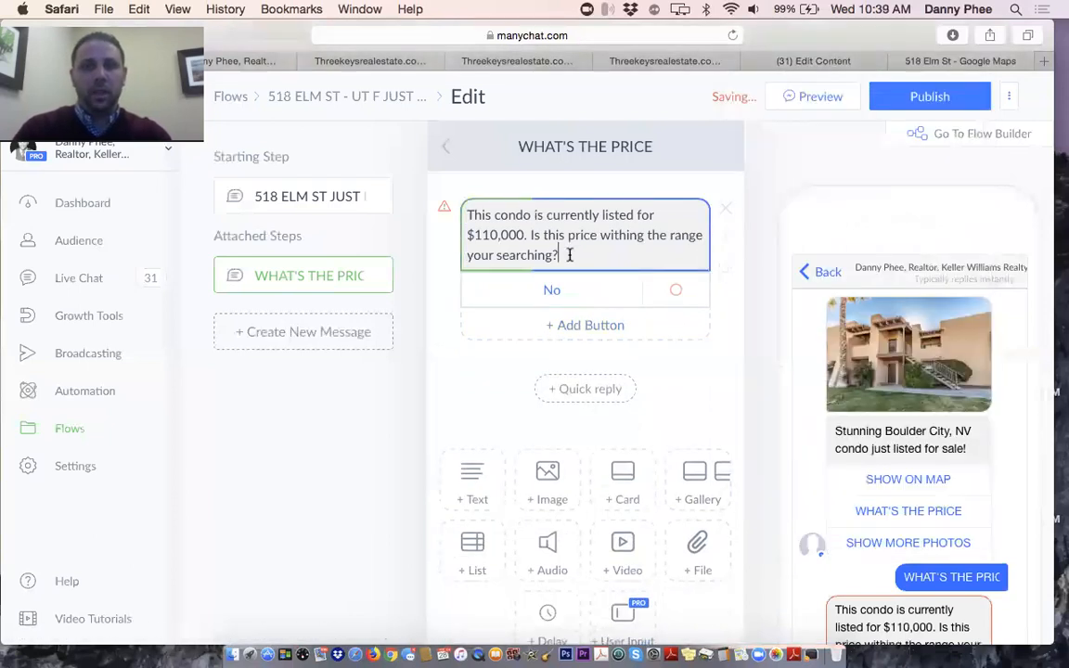
drag(560, 255, 526, 235)
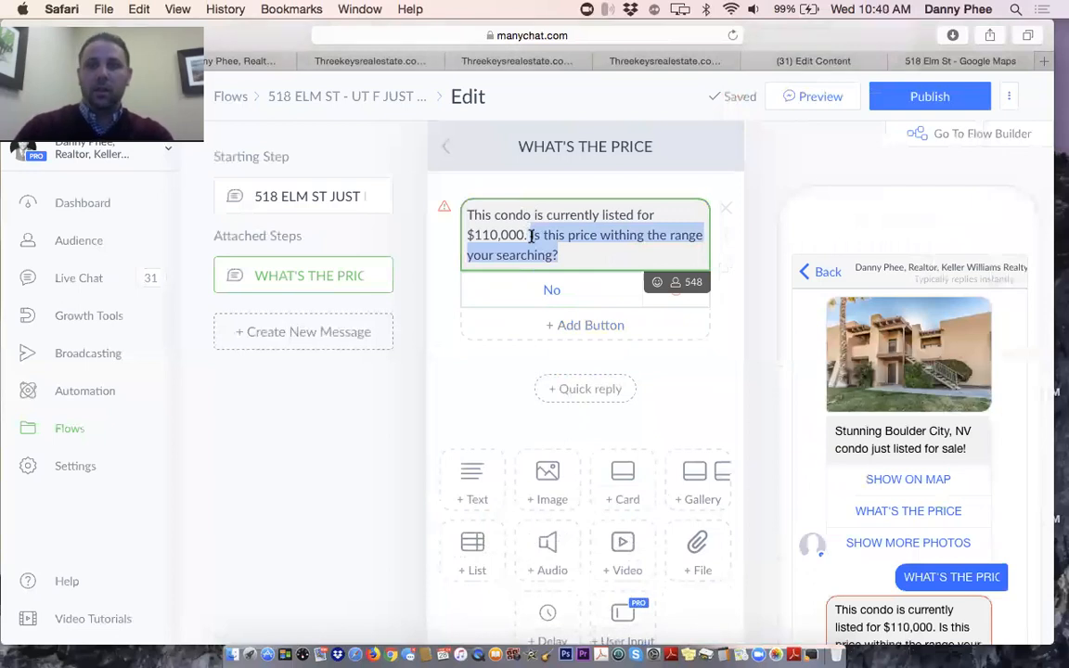
key(BackSpace)
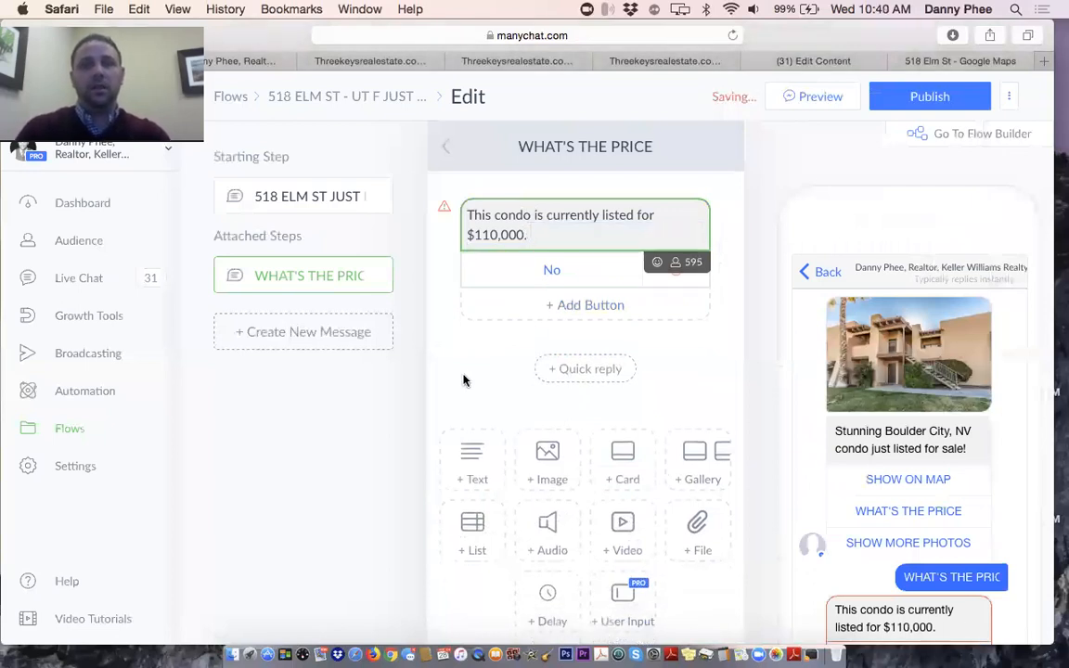
click(464, 379)
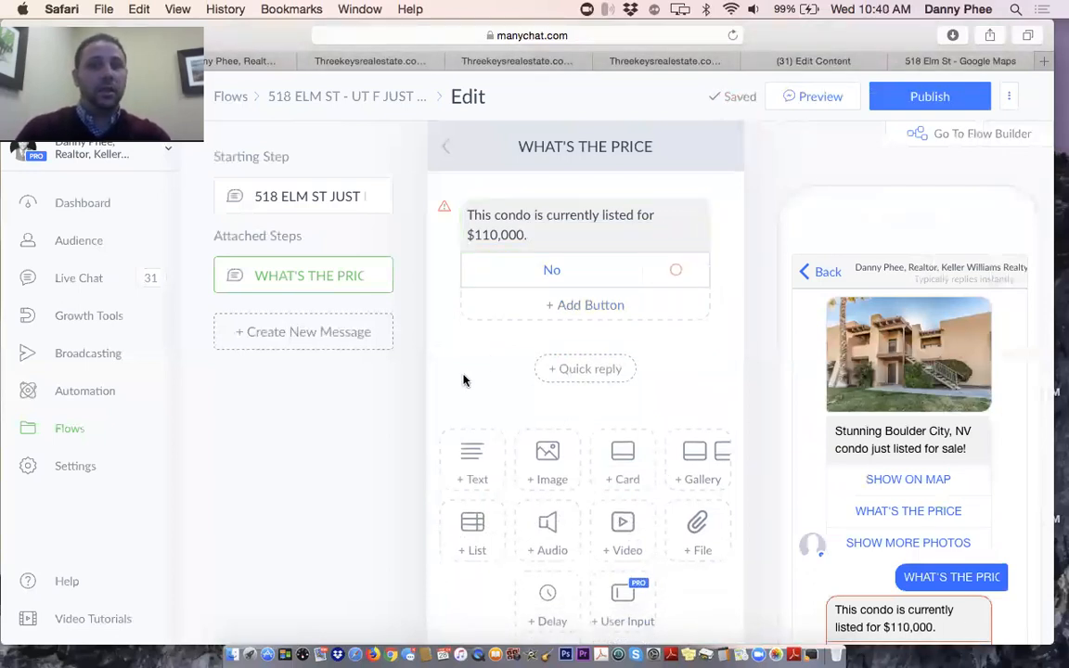
Delete the No reply button
click(573, 269)
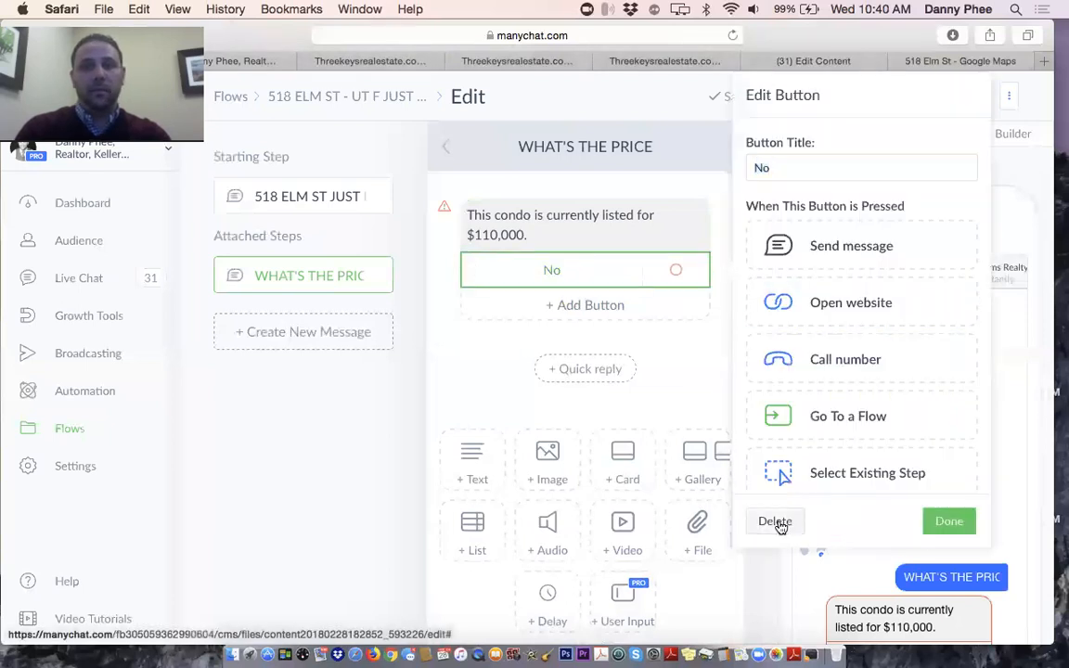
click(775, 521)
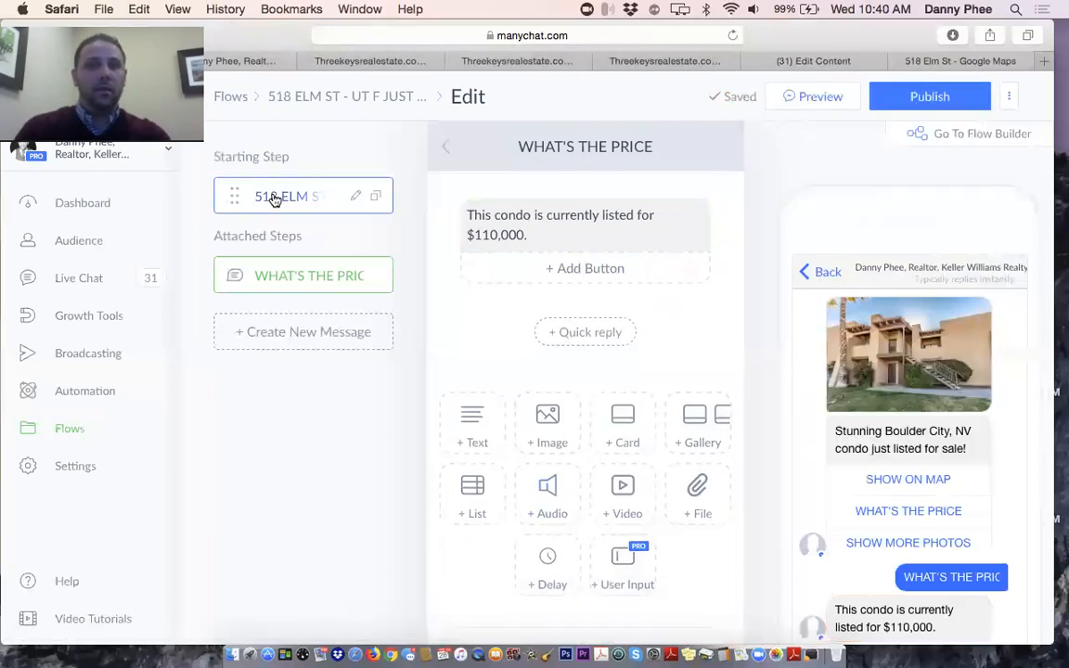
click(275, 198)
Link the SHOW MORE PHOTOS button to a new Send Message step and open it
scroll(609, 442, down, 3)
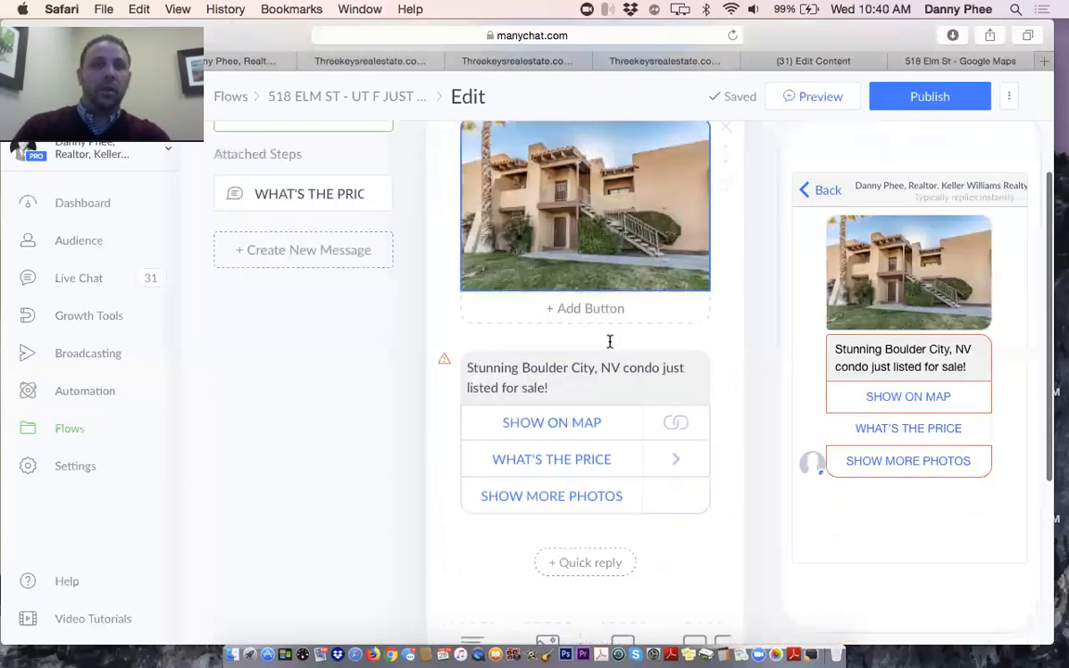
scroll(610, 343, down, 2)
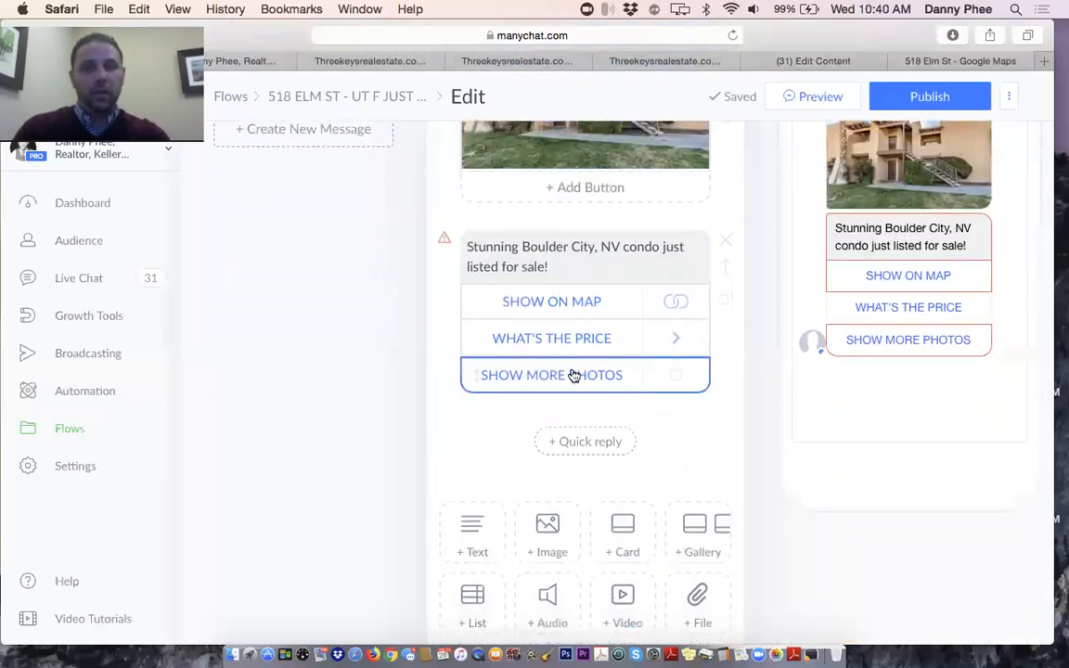
click(573, 375)
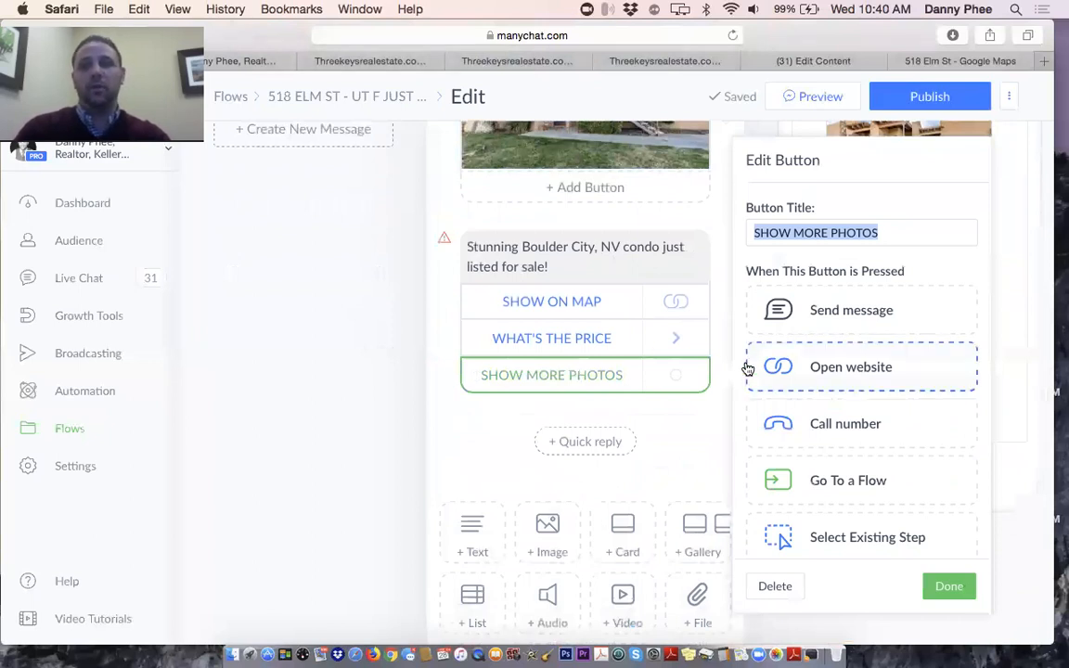
click(841, 317)
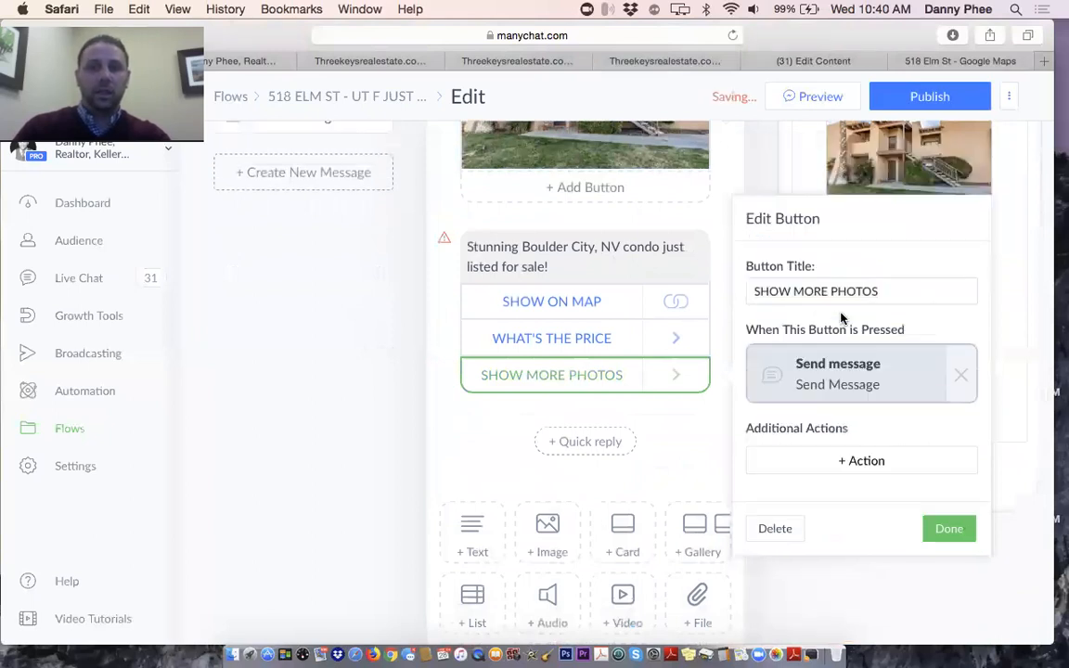
click(827, 383)
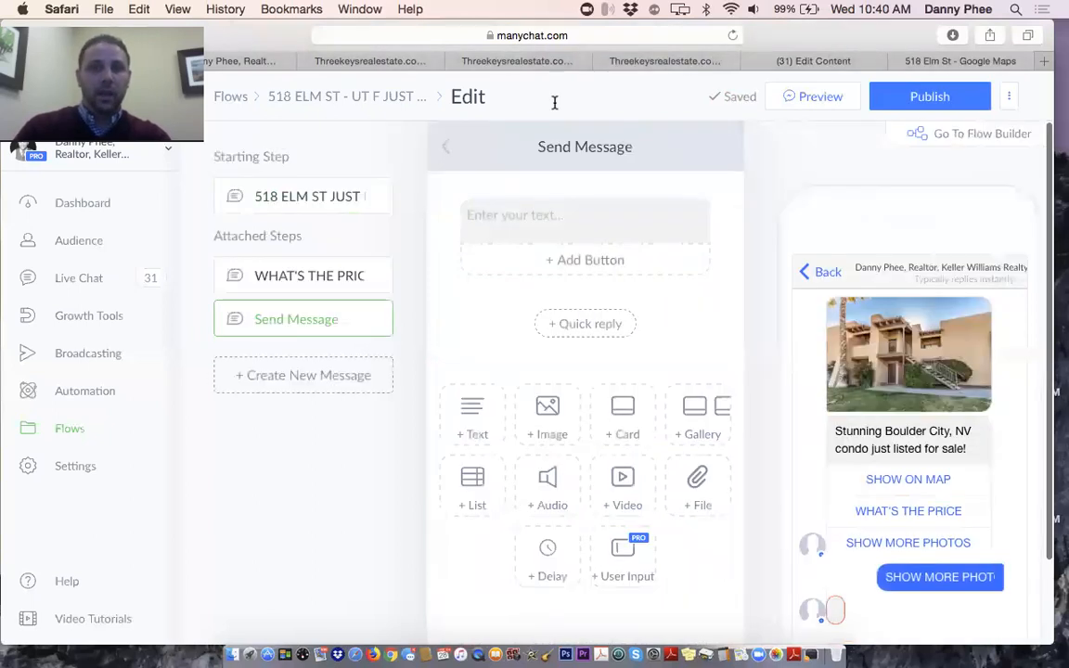
Title the new step SHOW MORE PHOTOS
click(577, 152)
text(sho)
key(BackSpace)
key(BackSpace)
key(BackSpace)
text(SHOW)
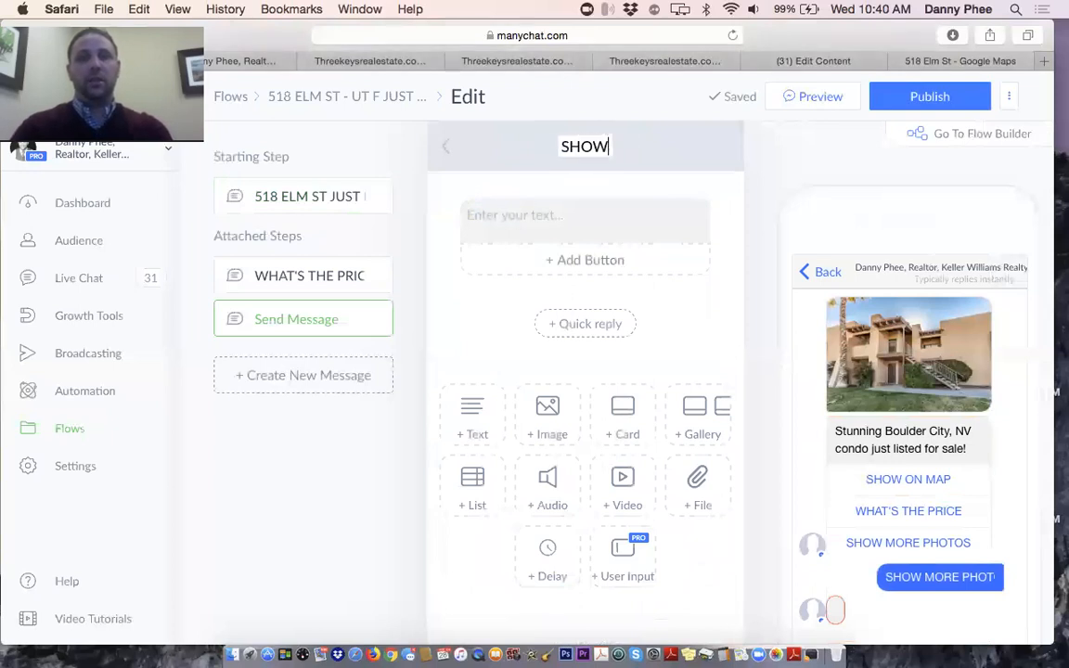
text( MORE PHOTOS)
key(Return)
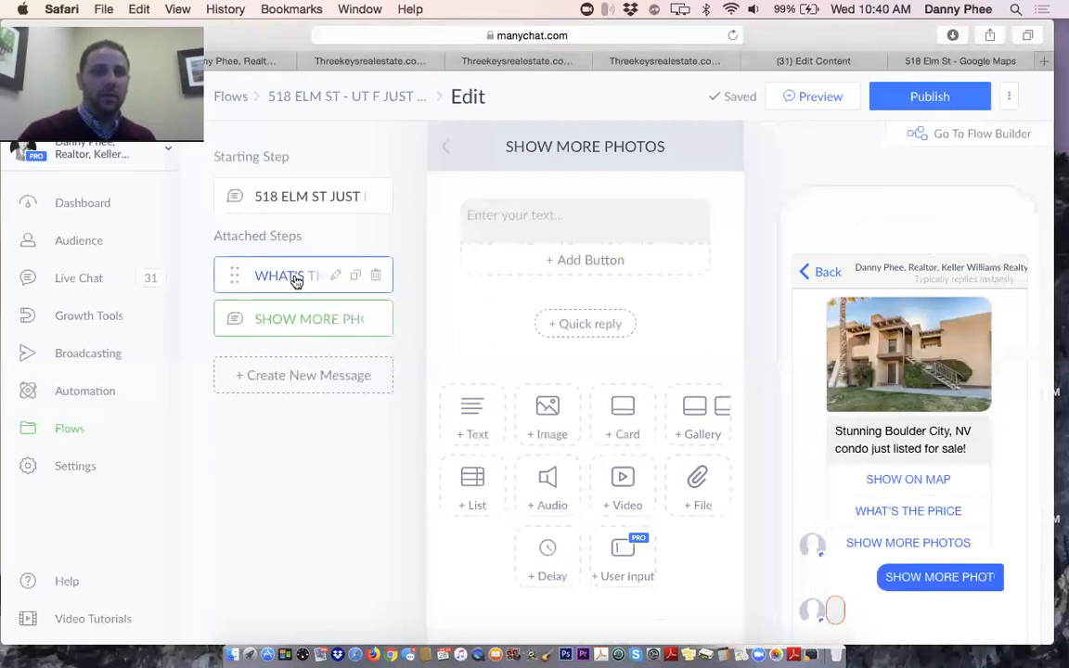
click(286, 281)
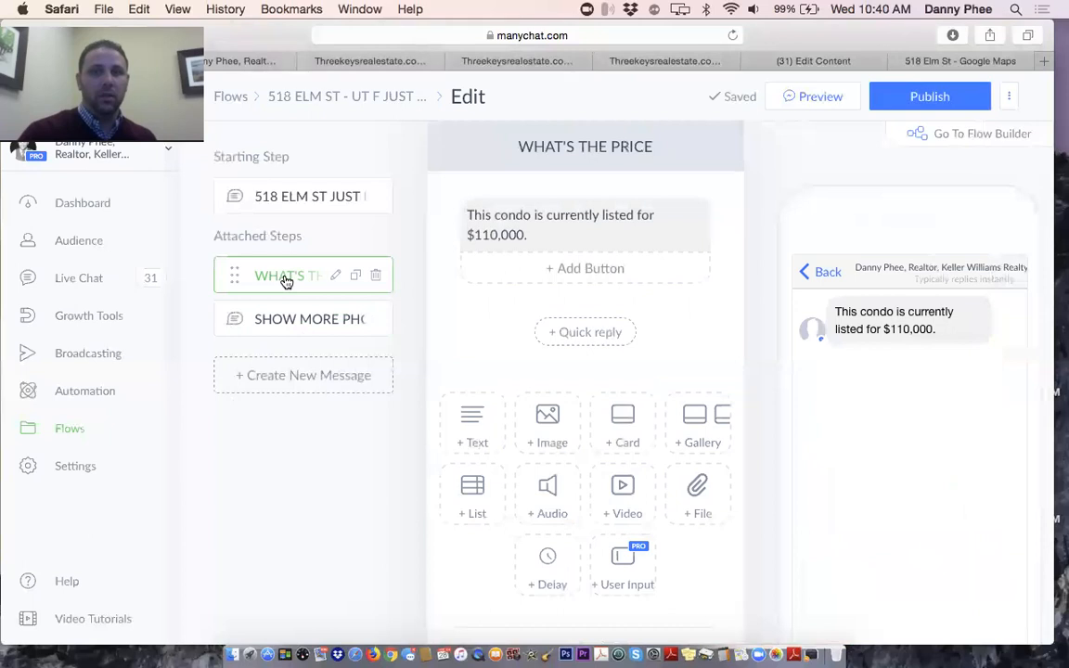
click(285, 203)
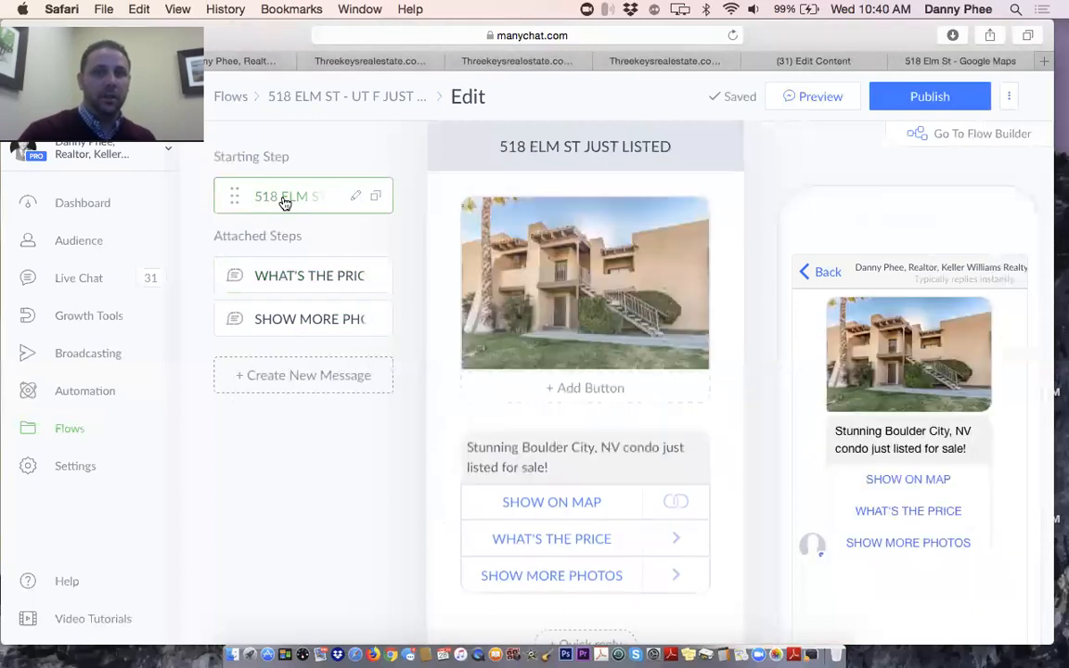
scroll(565, 369, down, 3)
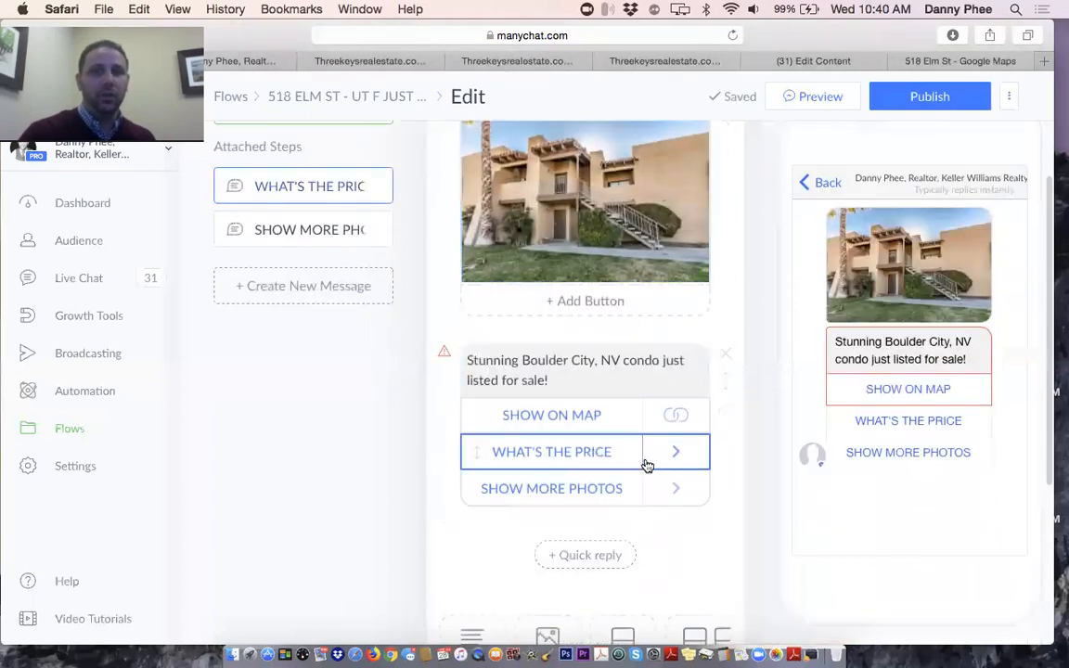
click(680, 458)
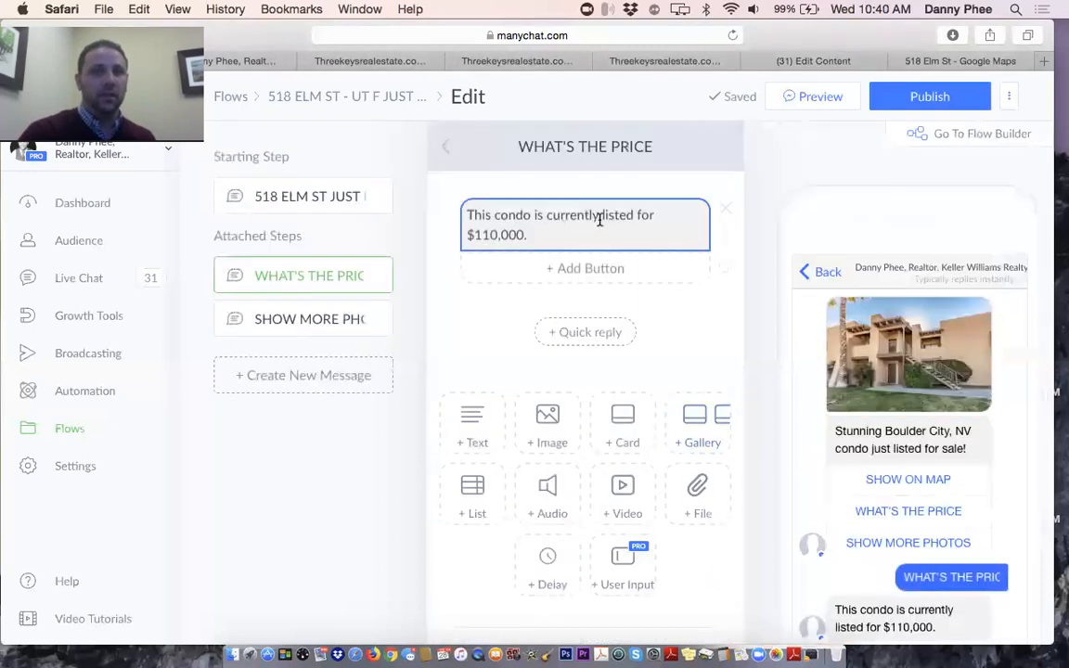
click(298, 199)
scroll(514, 406, down, 1)
scroll(514, 406, down, 3)
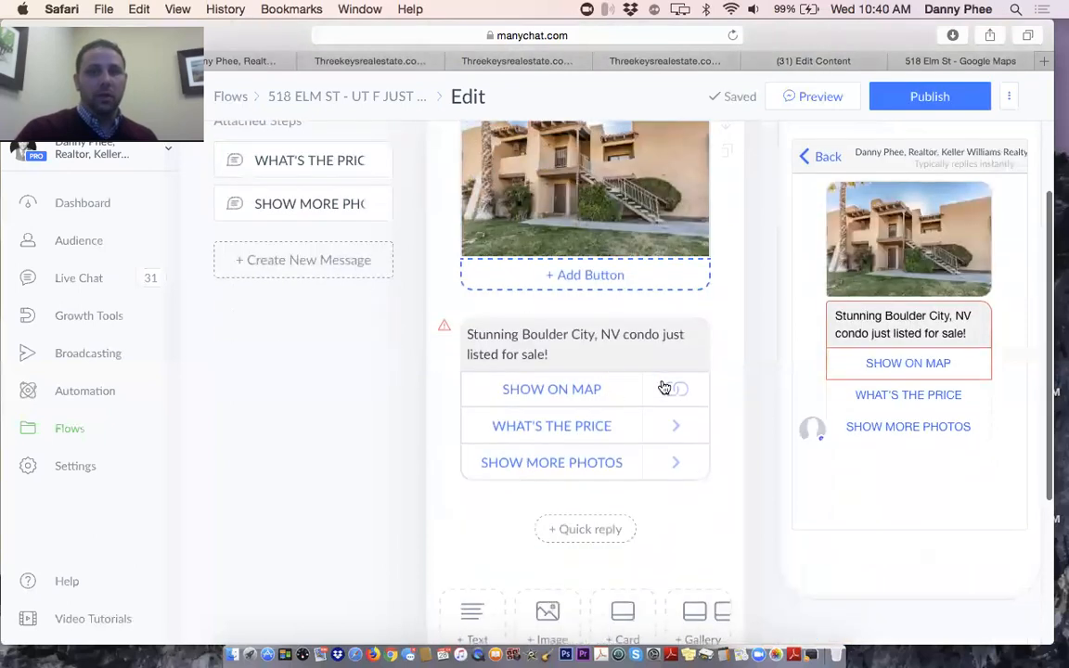
click(683, 389)
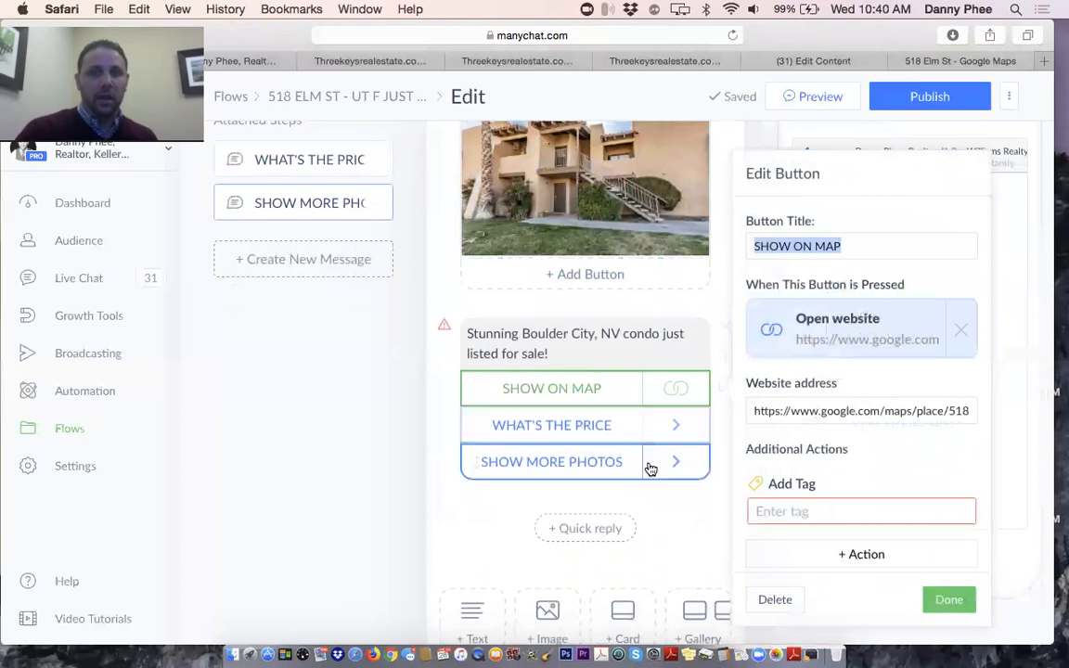
click(530, 464)
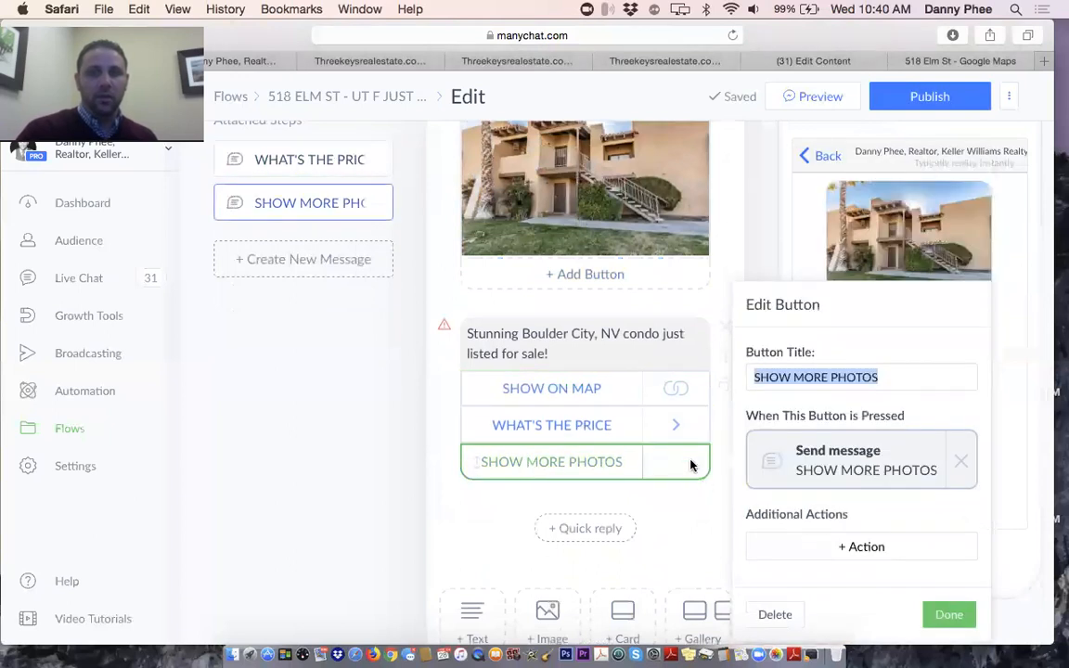
click(680, 460)
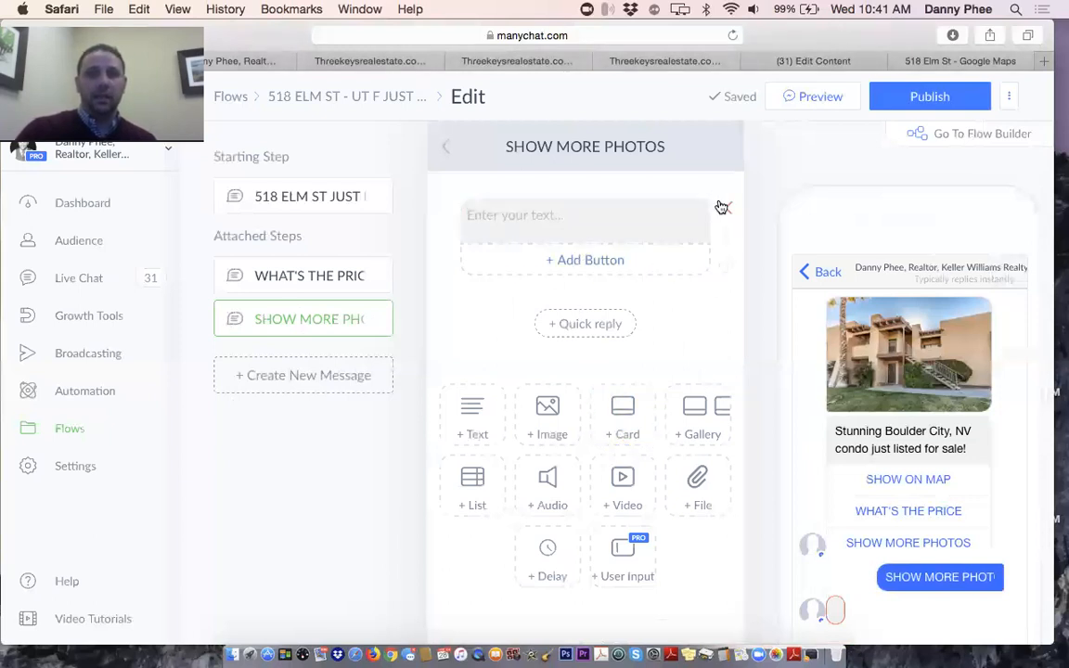
Replace the empty text with a gallery whose first card shows the porch photo _DSC0130-HDR.jpg
scroll(669, 358, down, 2)
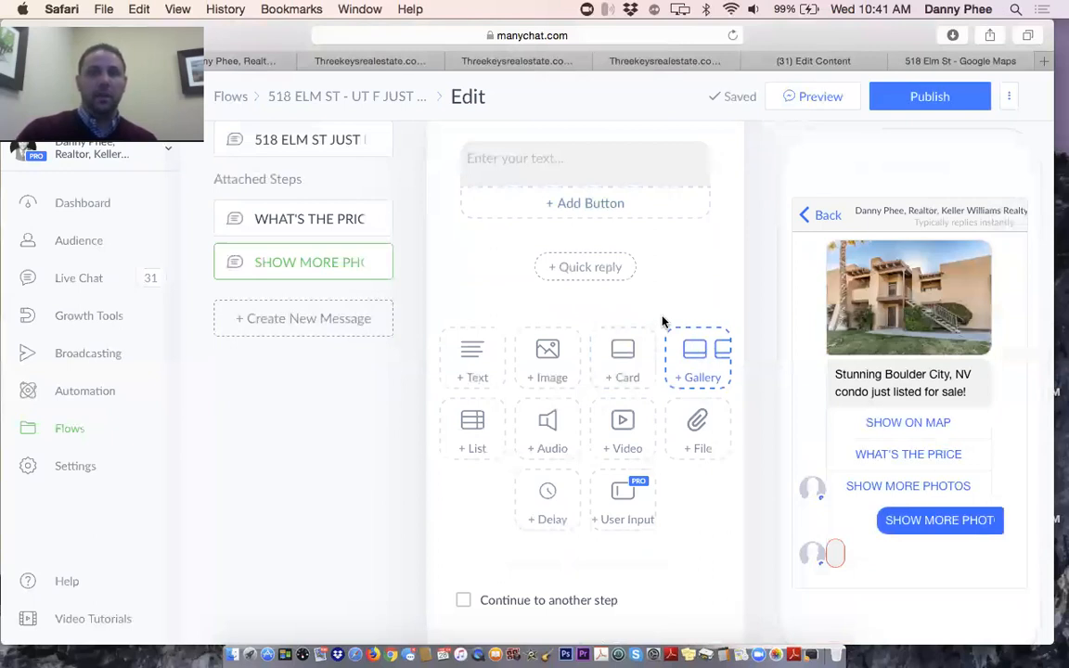
click(686, 348)
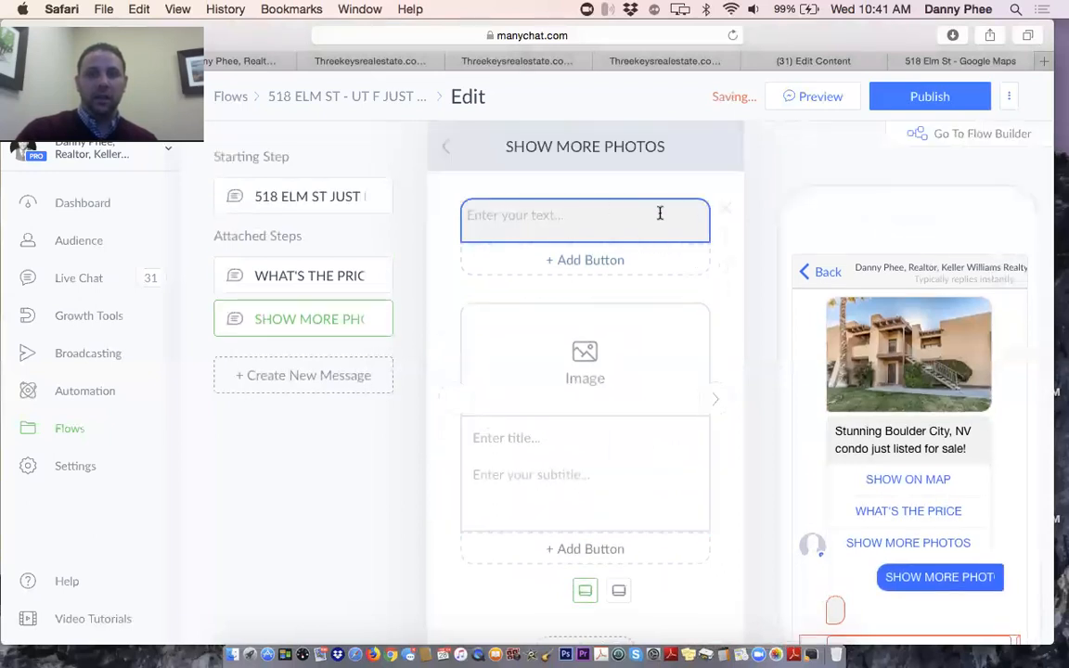
click(727, 211)
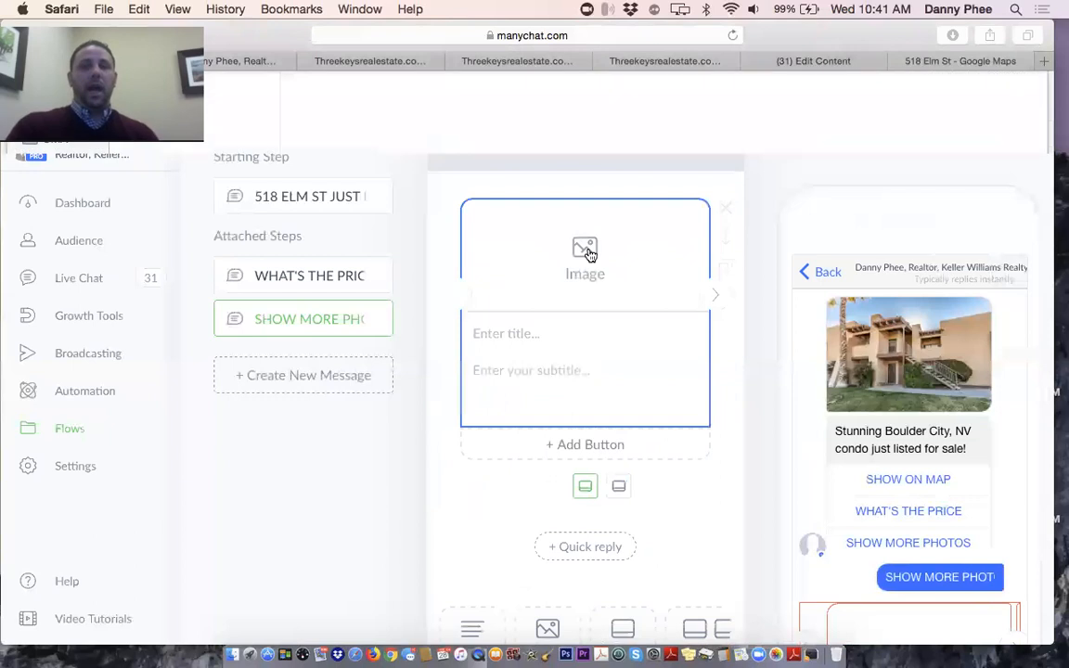
click(589, 252)
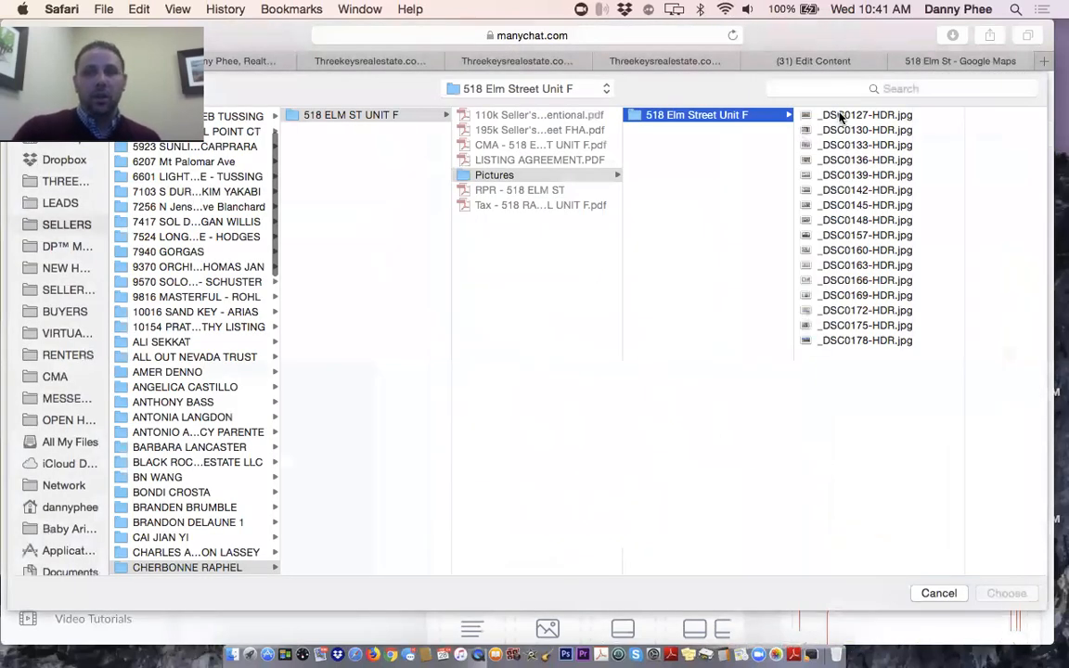
click(840, 130)
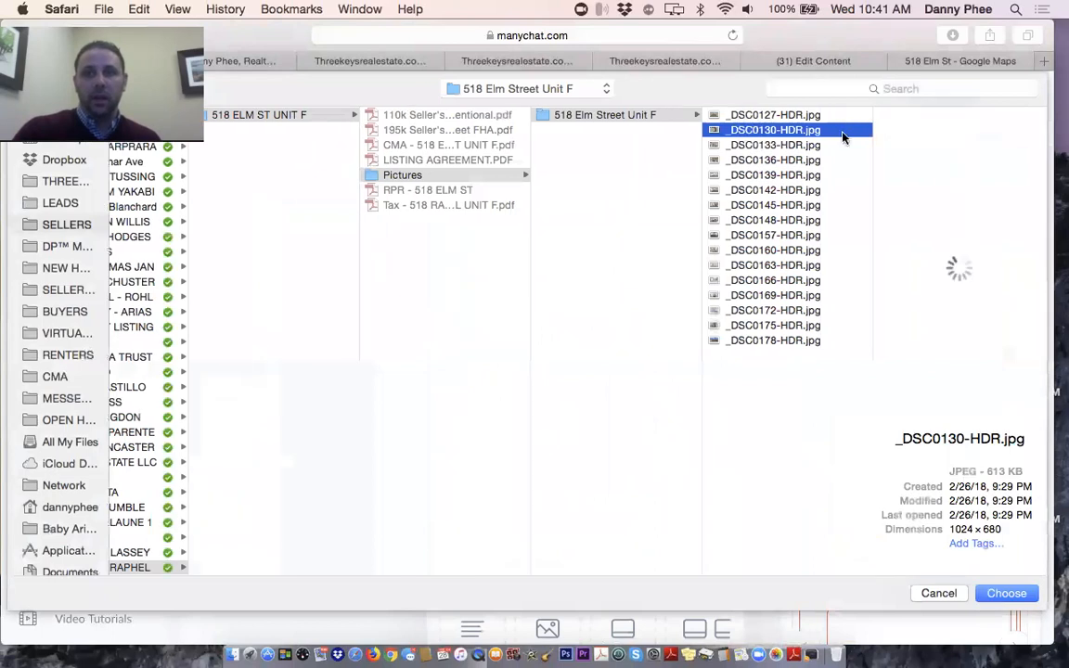
double_click(786, 131)
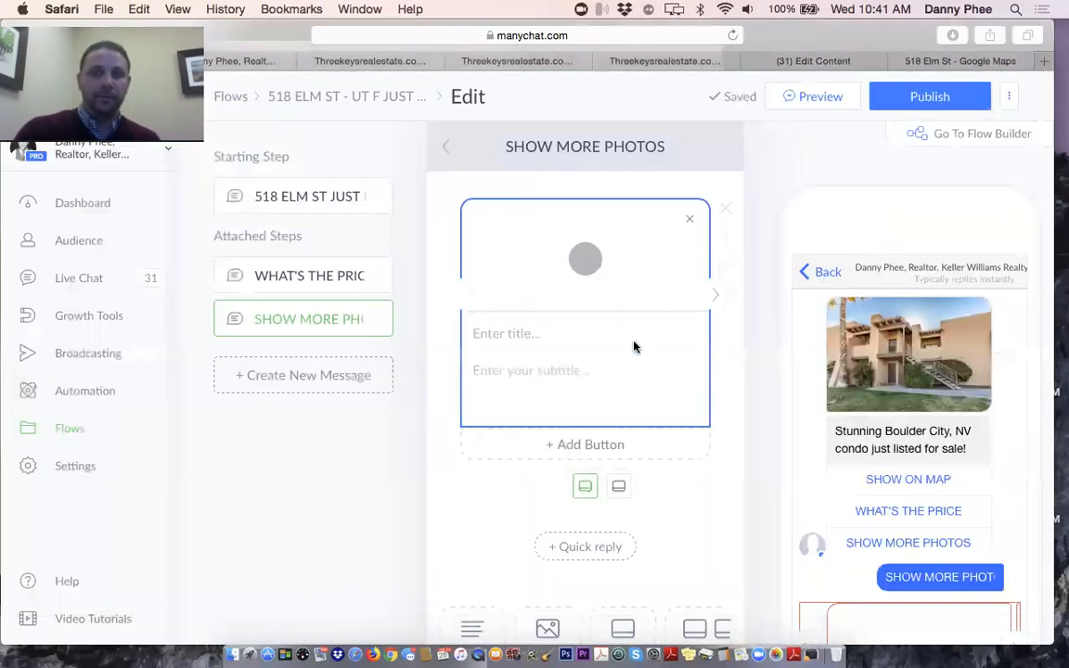
Title the first card Front Door, after trying PORCH and ENTRY
click(526, 336)
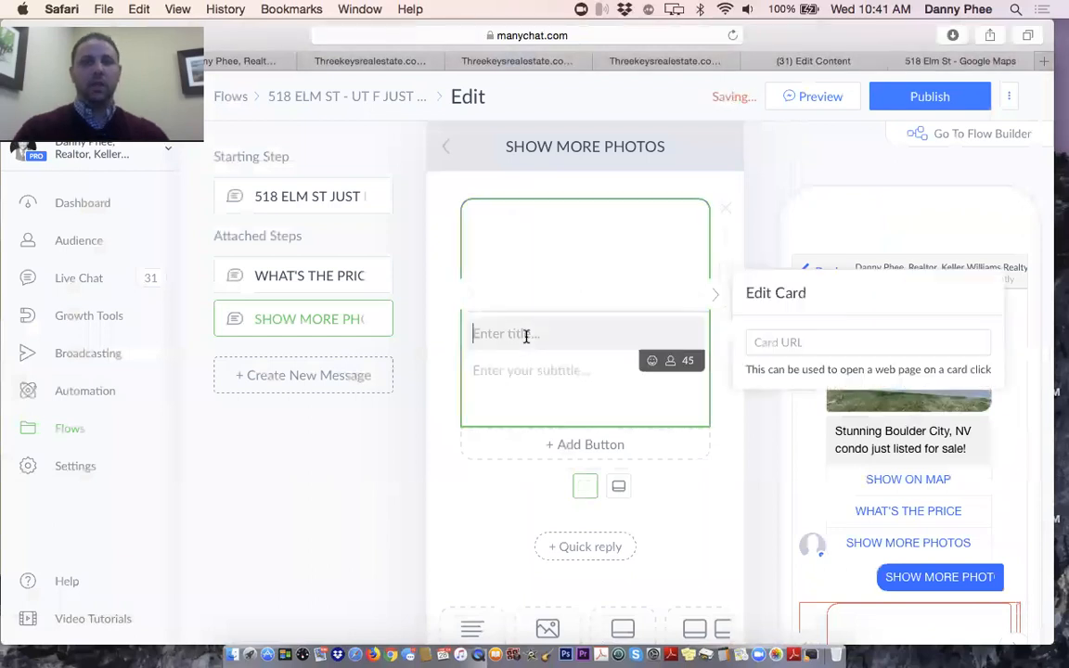
text(PORCH)
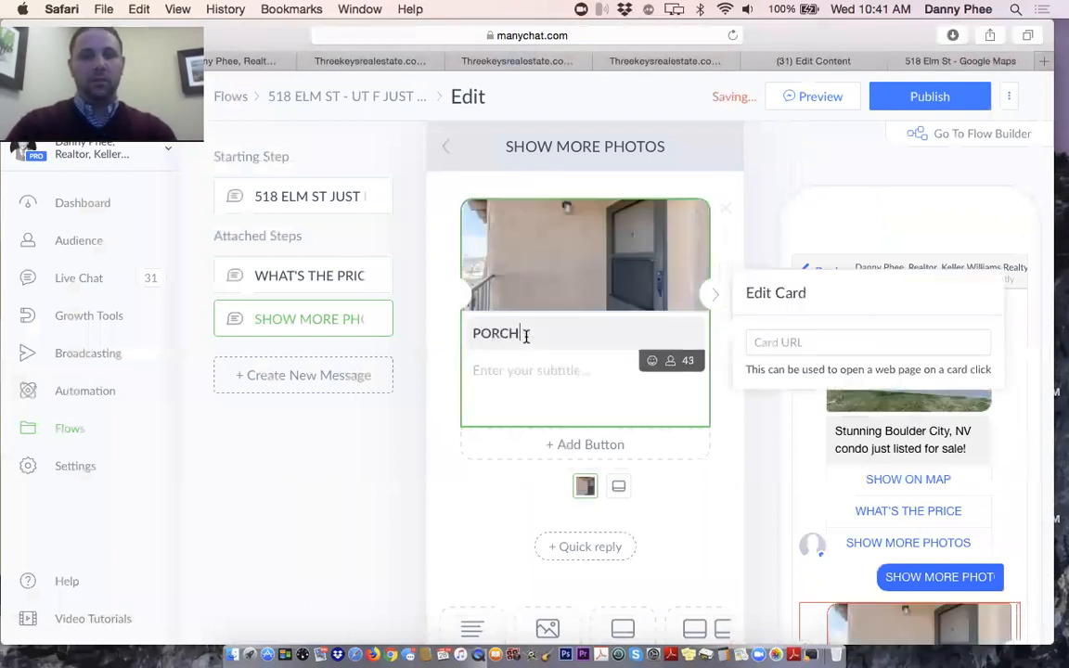
key(BackSpace)
key(BackSpace)
key(BackSpace)
key(BackSpace)
key(BackSpace)
text(ENTRY)
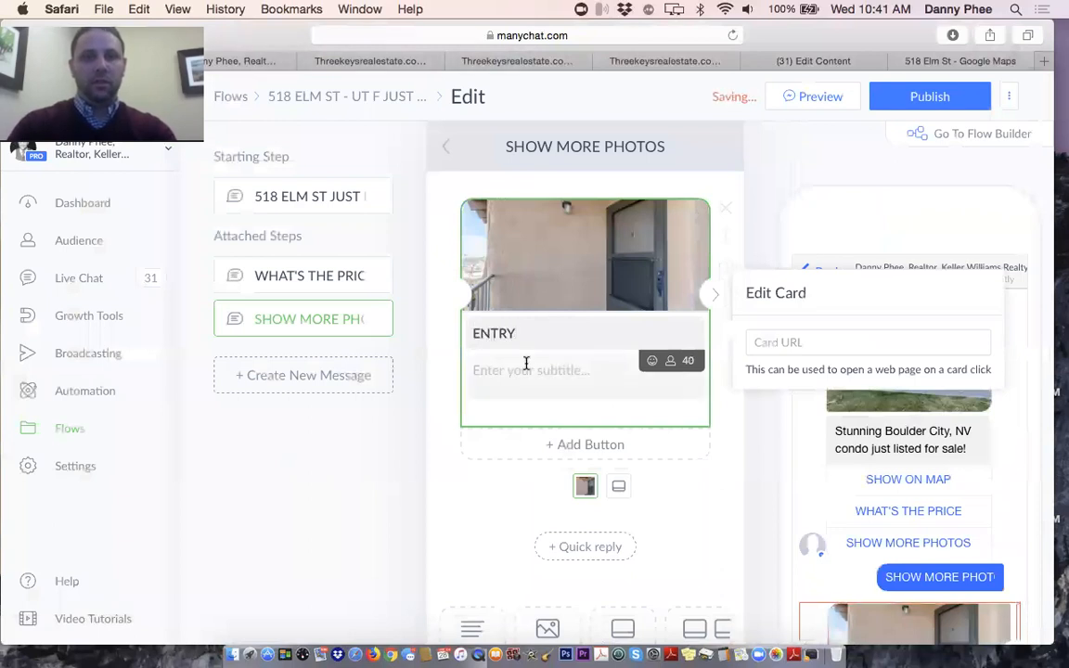
key(BackSpace)
key(BackSpace)
key(BackSpace)
key(BackSpace)
key(BackSpace)
text(FRO)
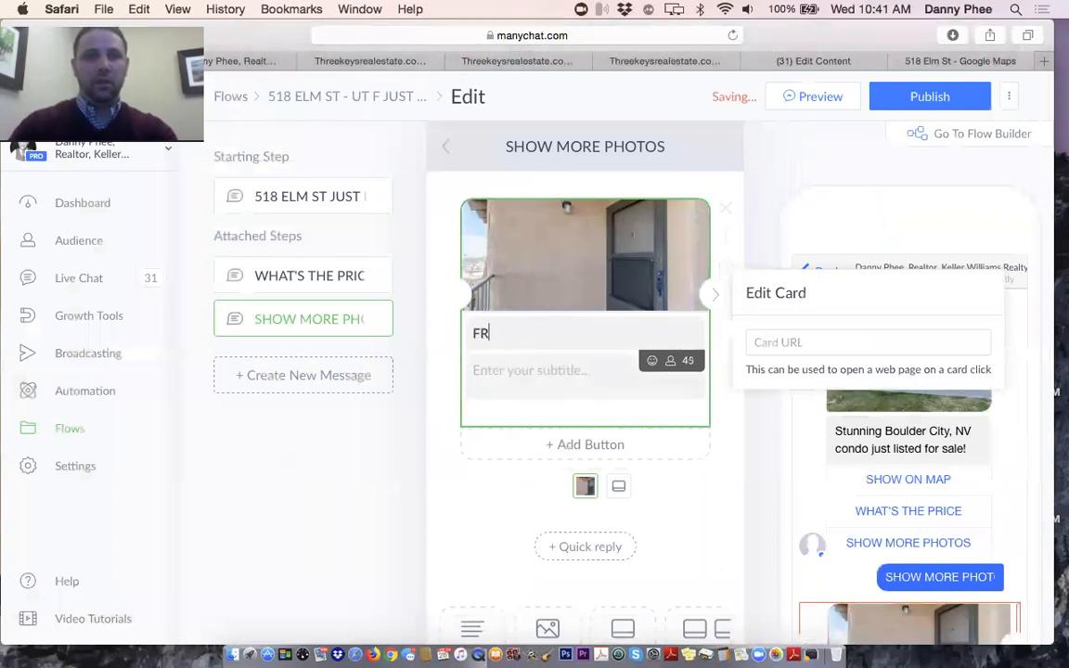
key(BackSpace)
key(BackSpace)
text(ront )
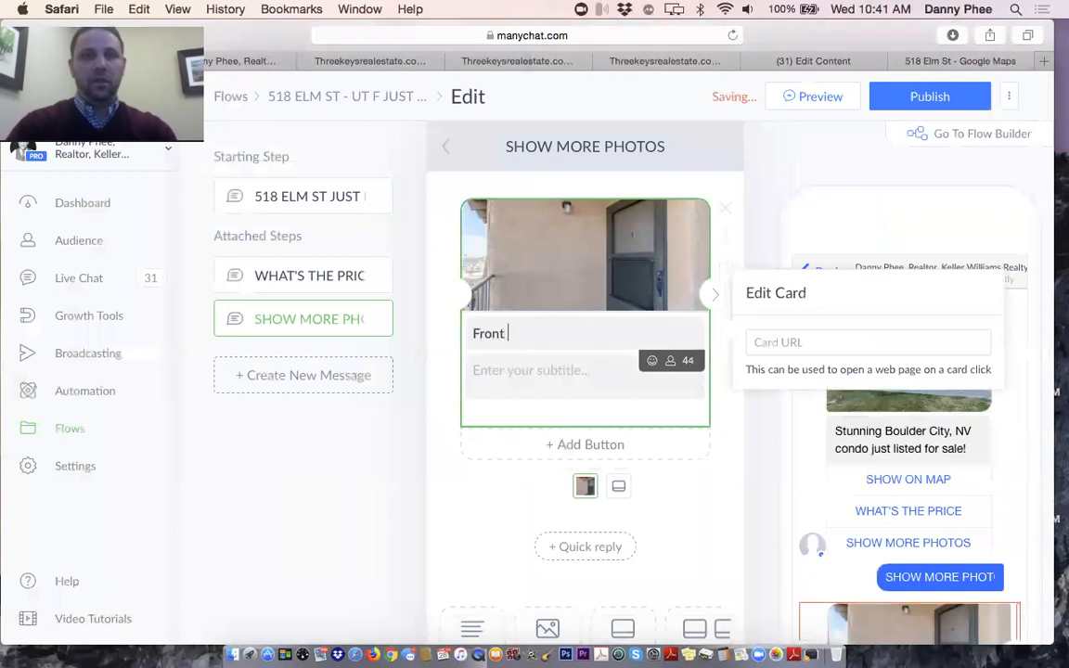
text(Door)
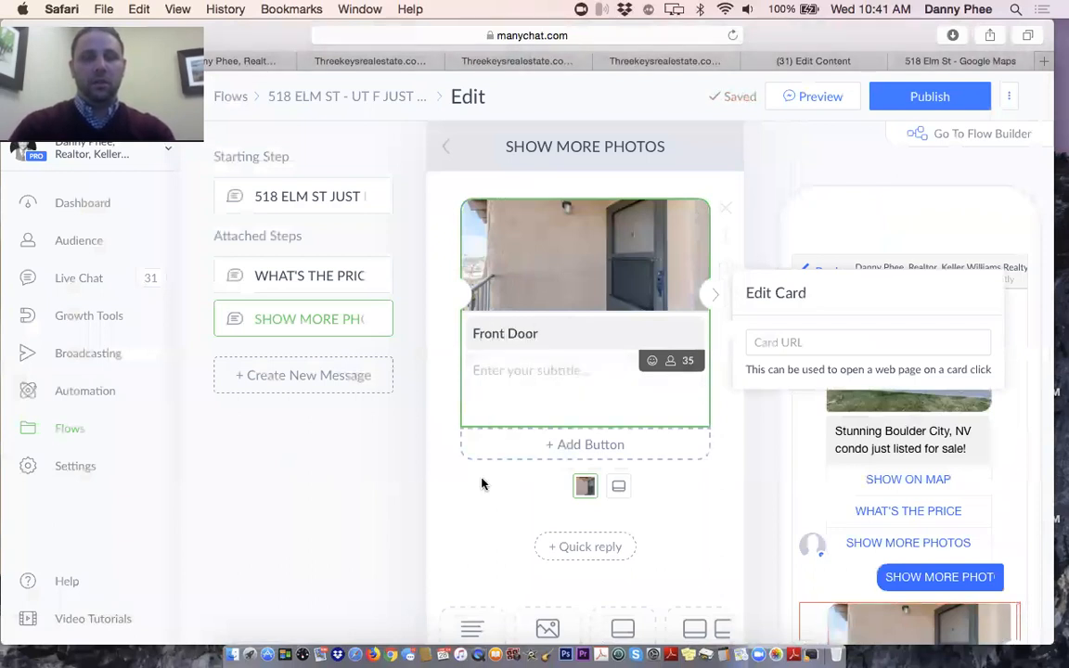
click(479, 494)
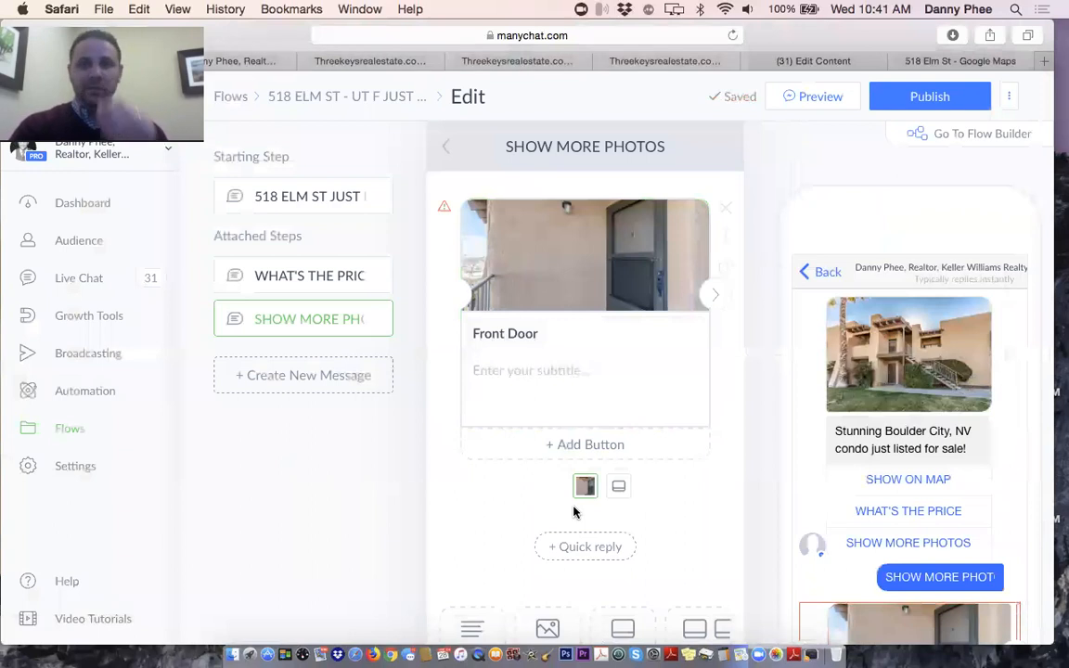
Add a second card with the kitchen photo _DSC0133-HDR.jpg, titled Kitchen
click(715, 299)
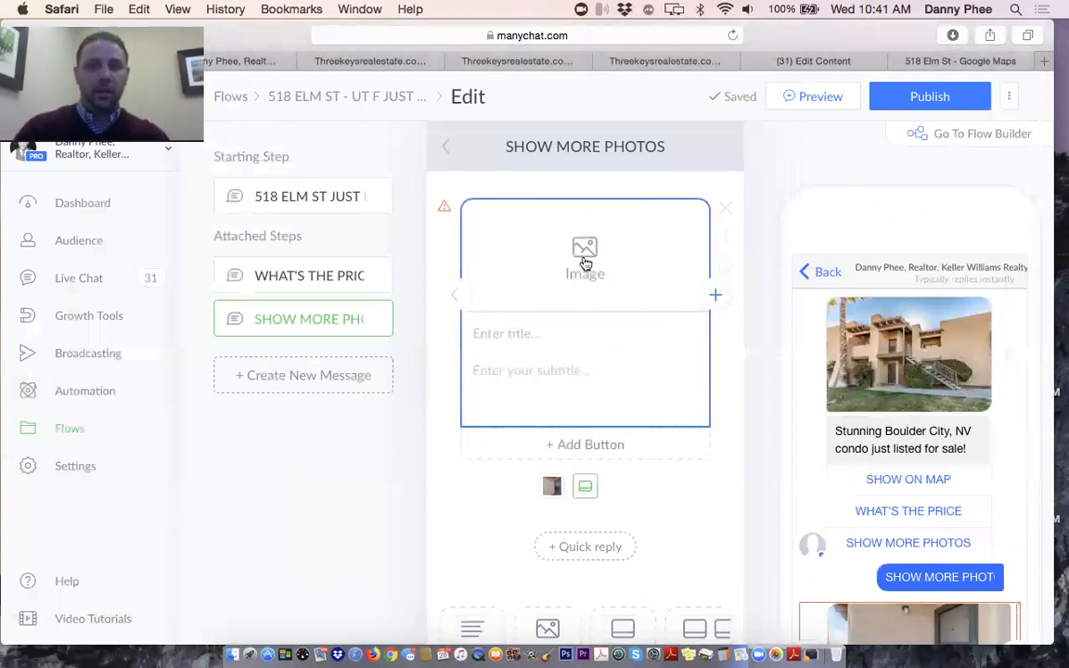
click(585, 264)
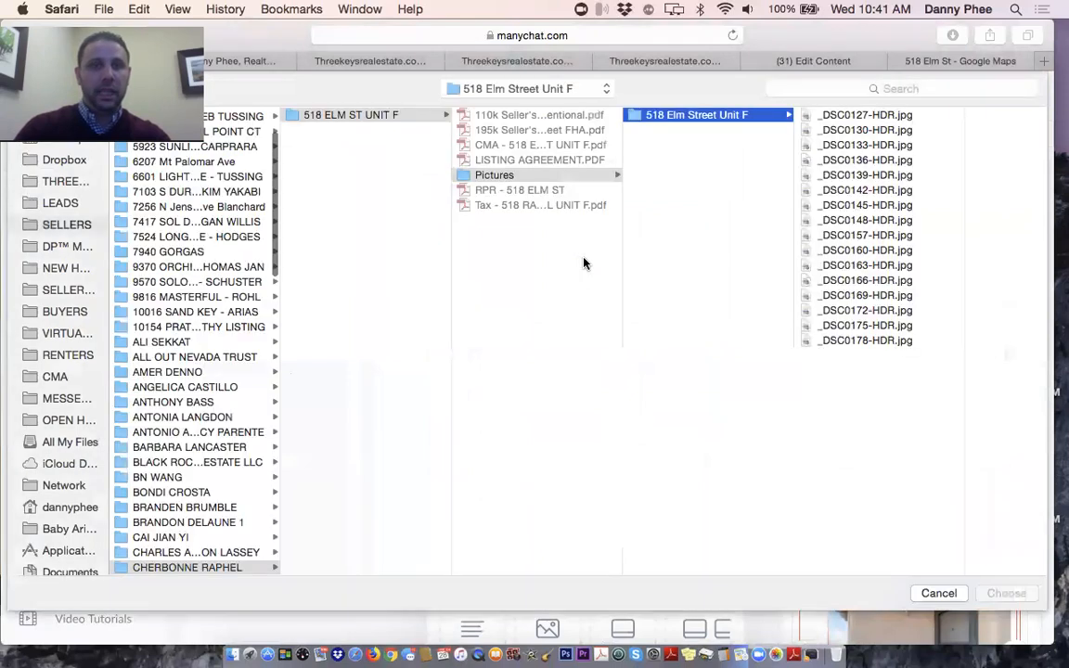
click(864, 146)
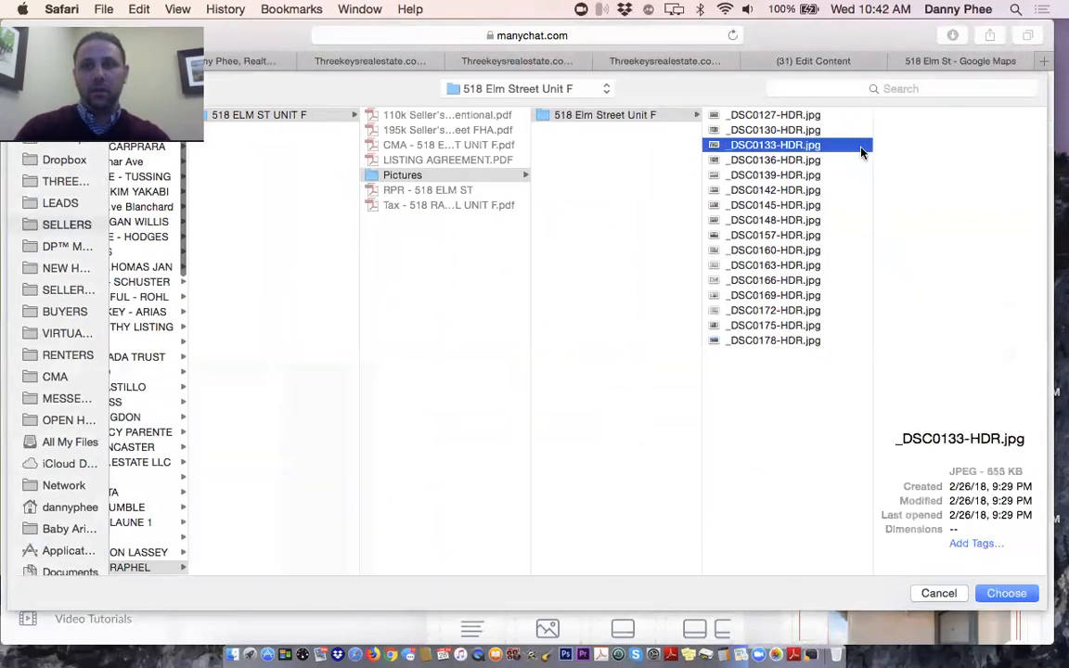
double_click(782, 146)
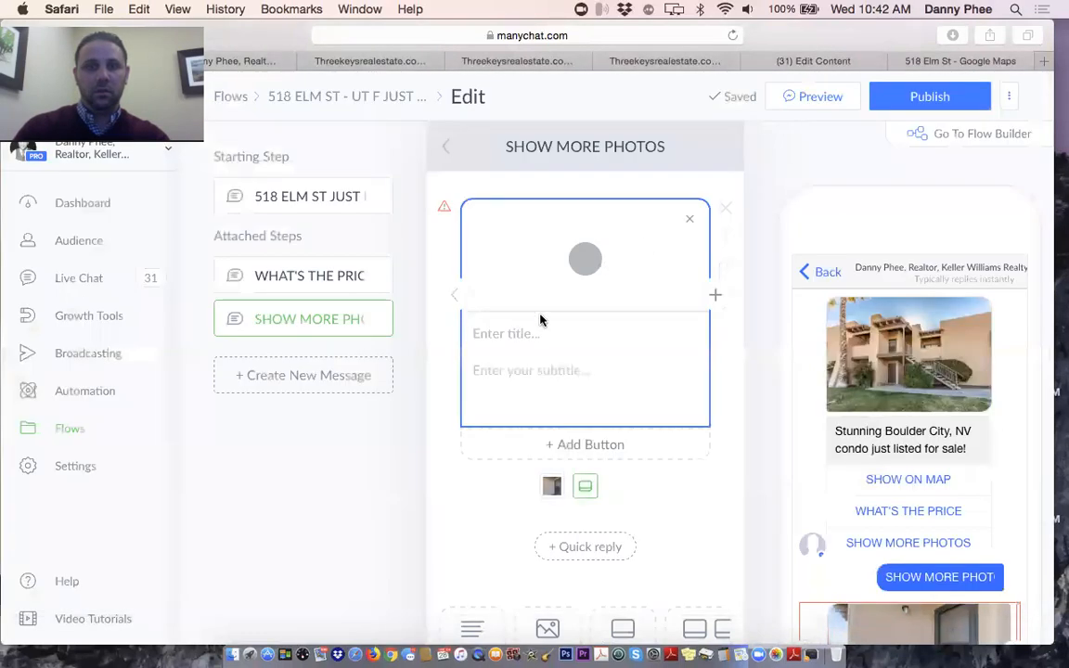
click(510, 336)
text(Kitchen)
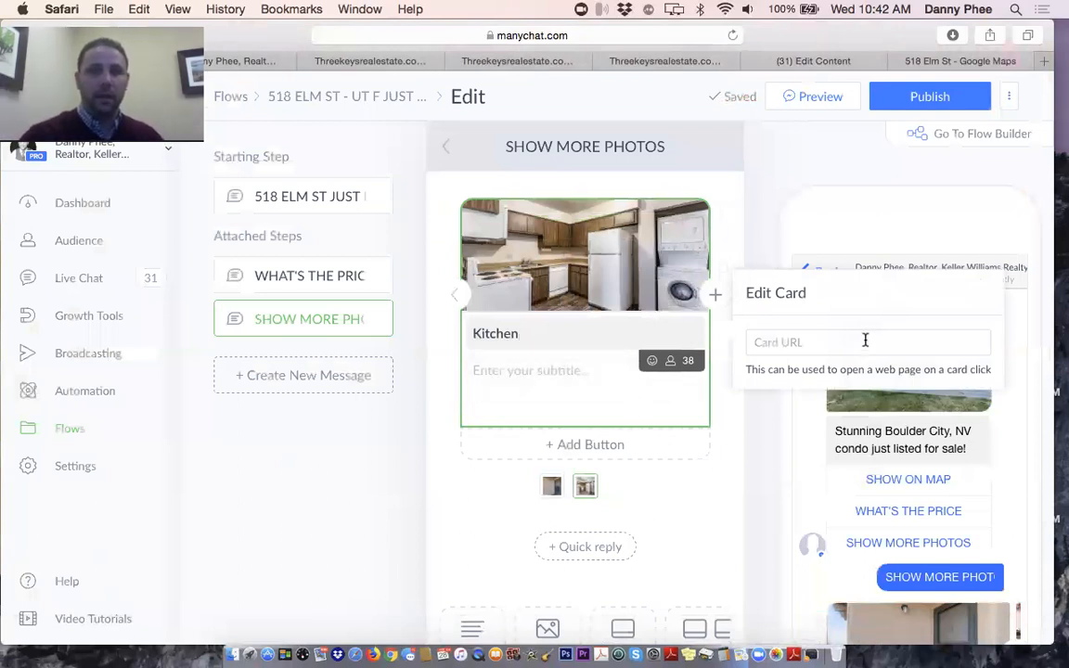
click(791, 342)
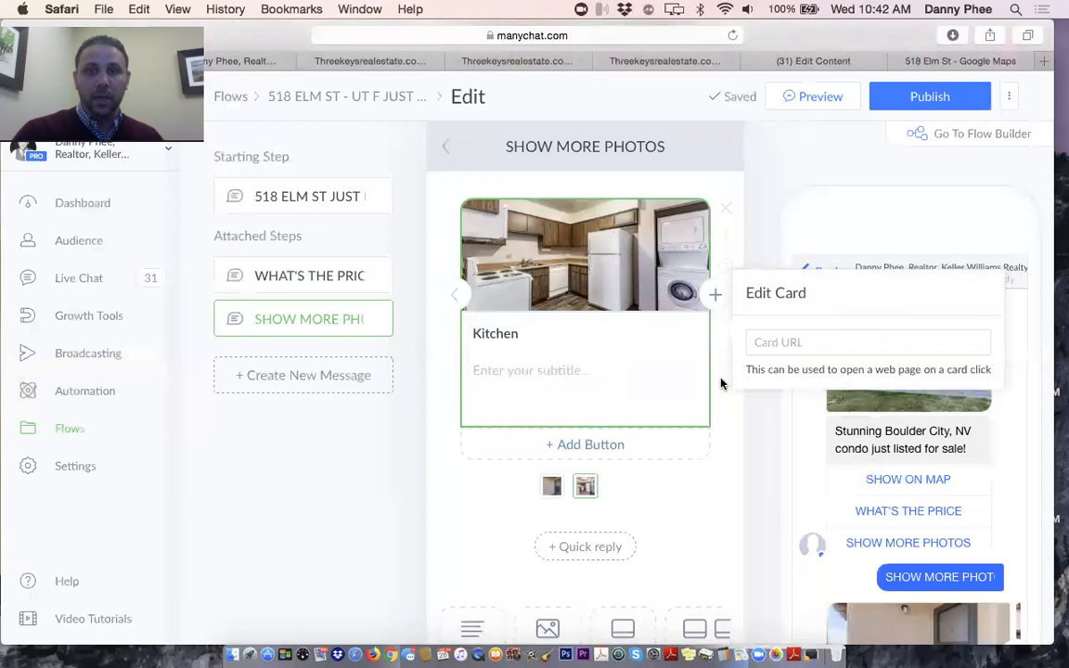
click(715, 298)
Add a third card with the kitchen photo _DSC0136-HDR.jpg and title it Kitchen
click(716, 298)
click(583, 249)
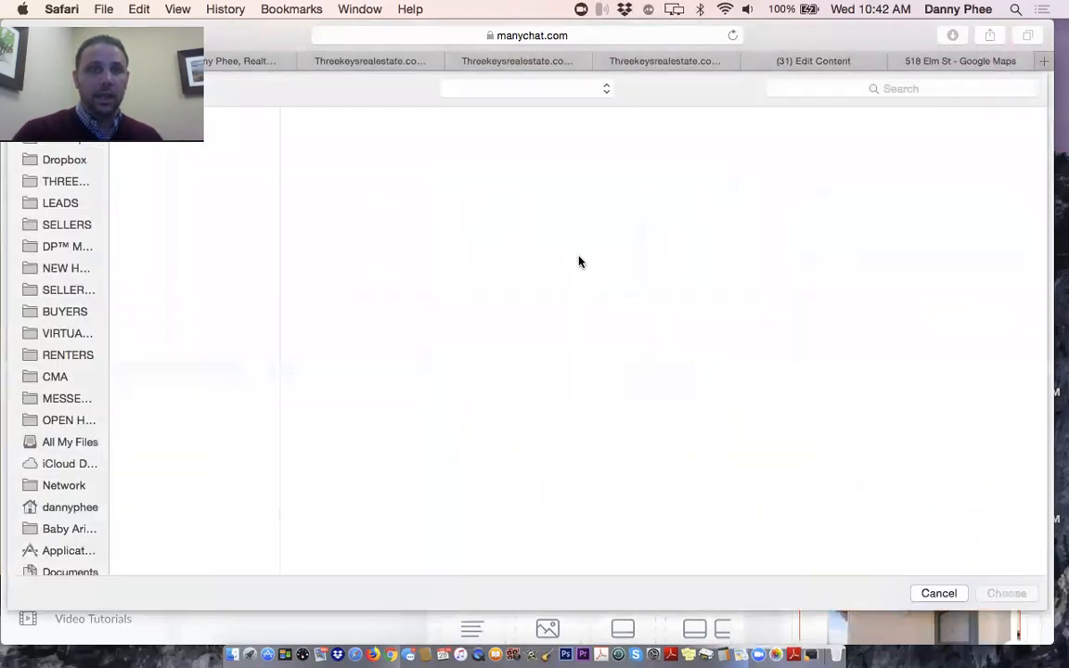
click(843, 161)
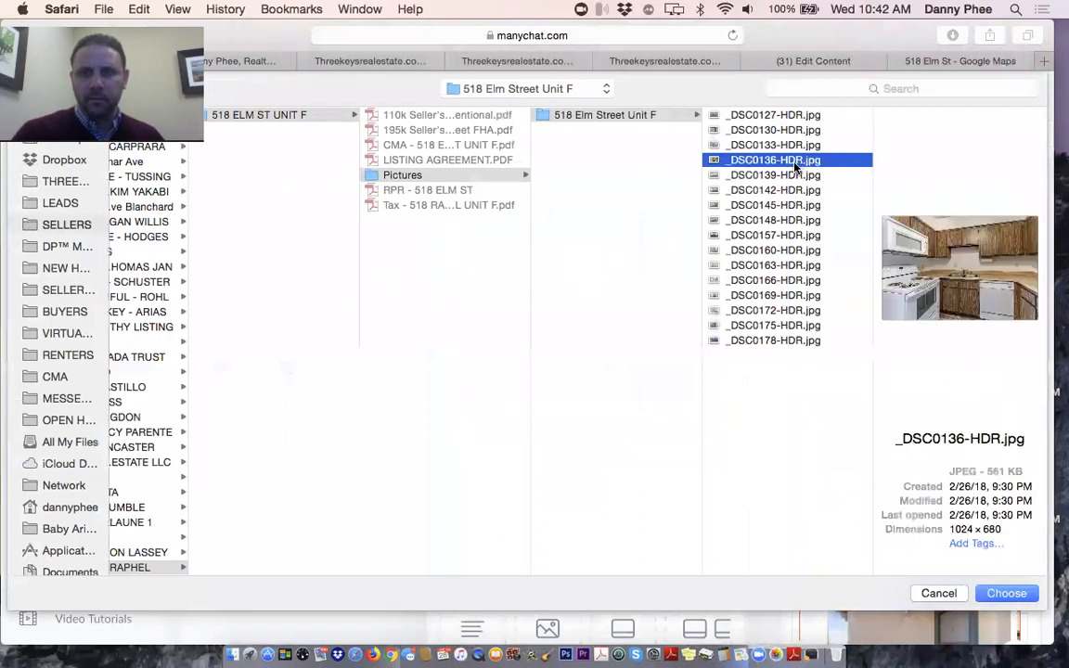
double_click(792, 165)
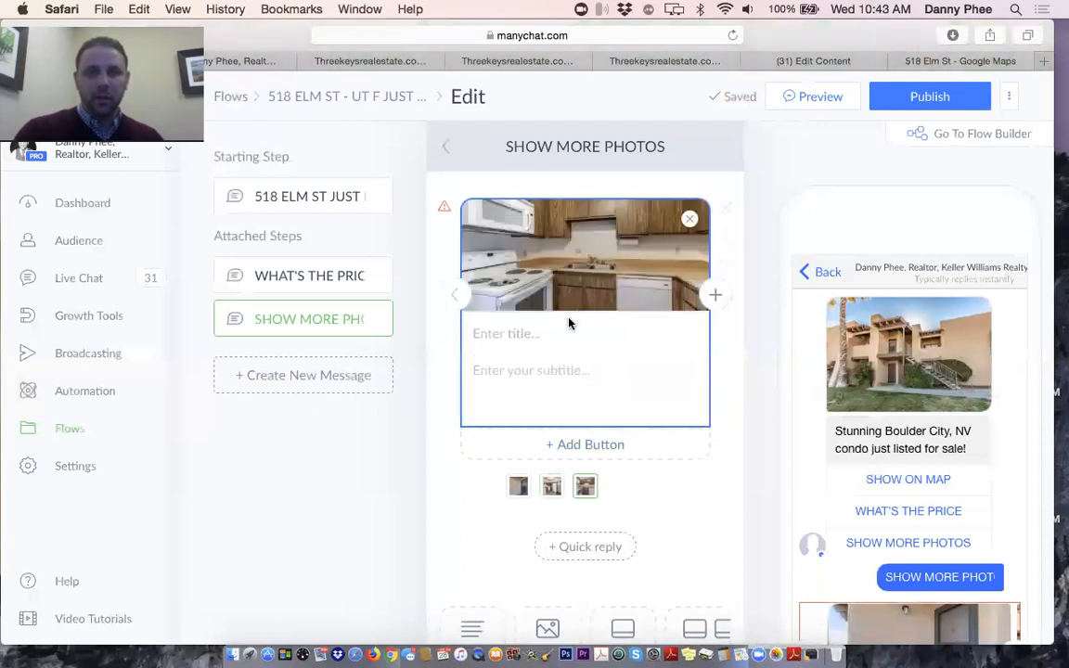
click(516, 330)
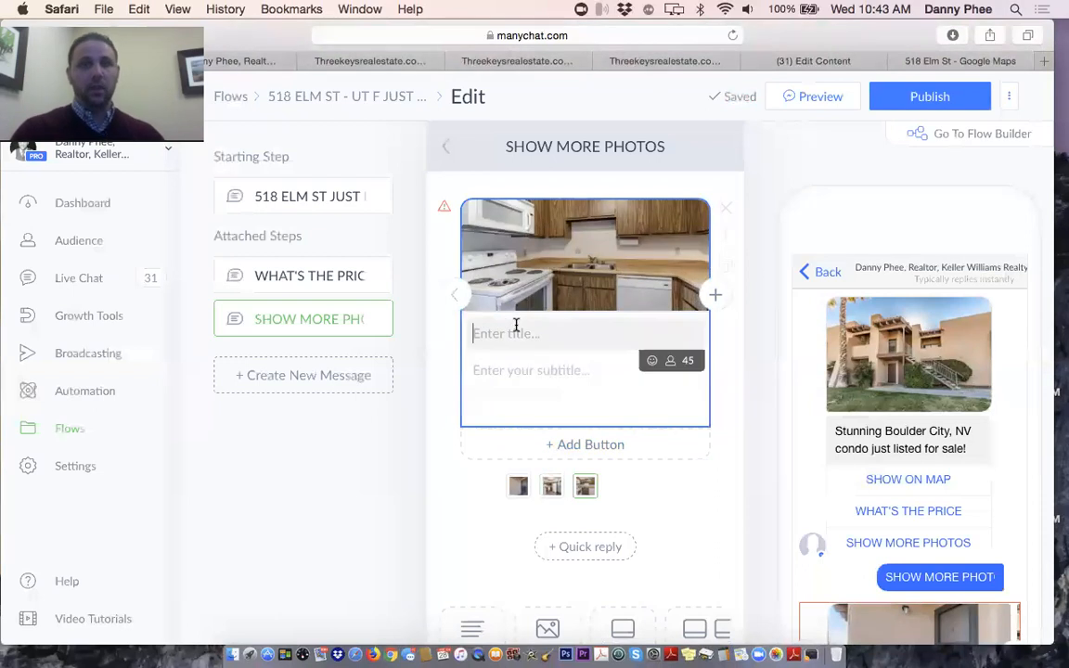
text(Ki)
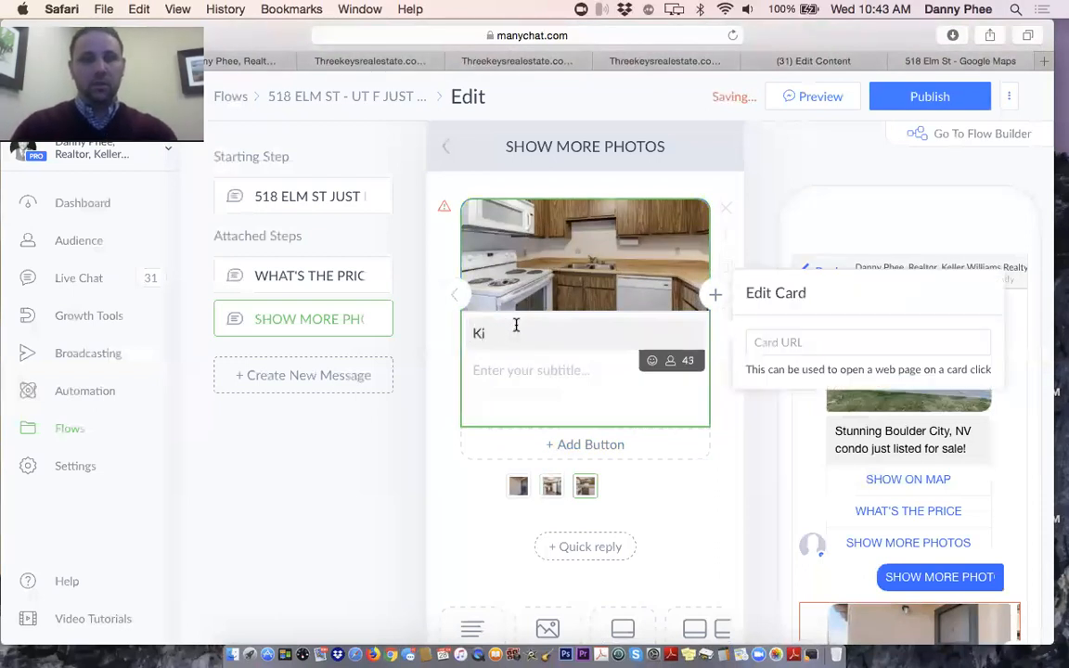
text(tchen)
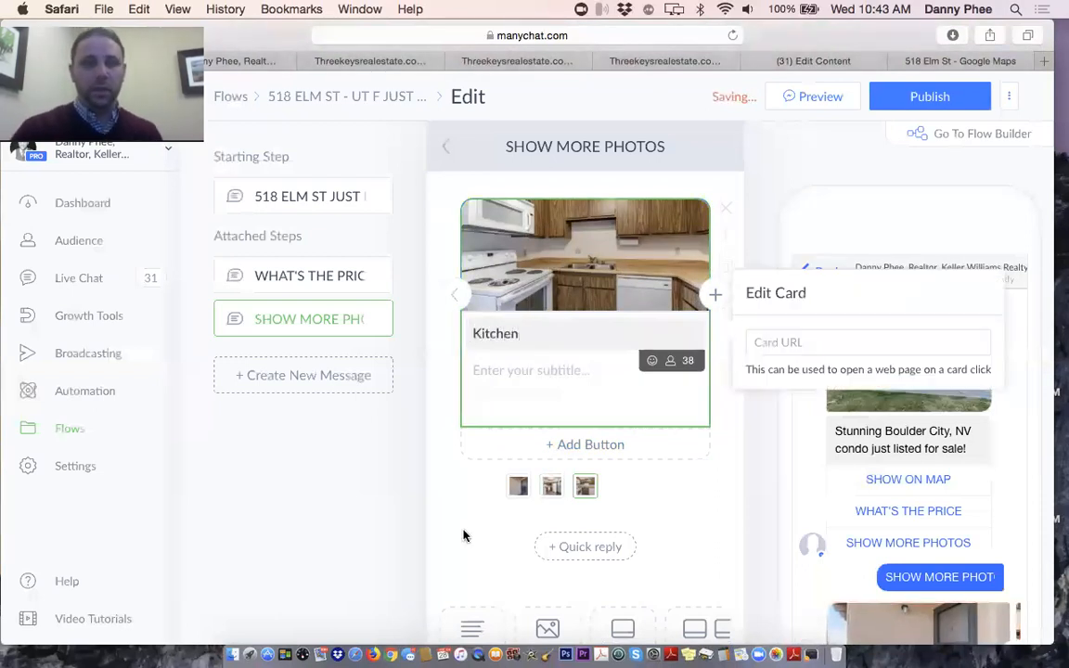
Add a fourth card with the empty living-area photo _DSC0139-HDR.jpg, titled Living Room
click(718, 306)
click(548, 241)
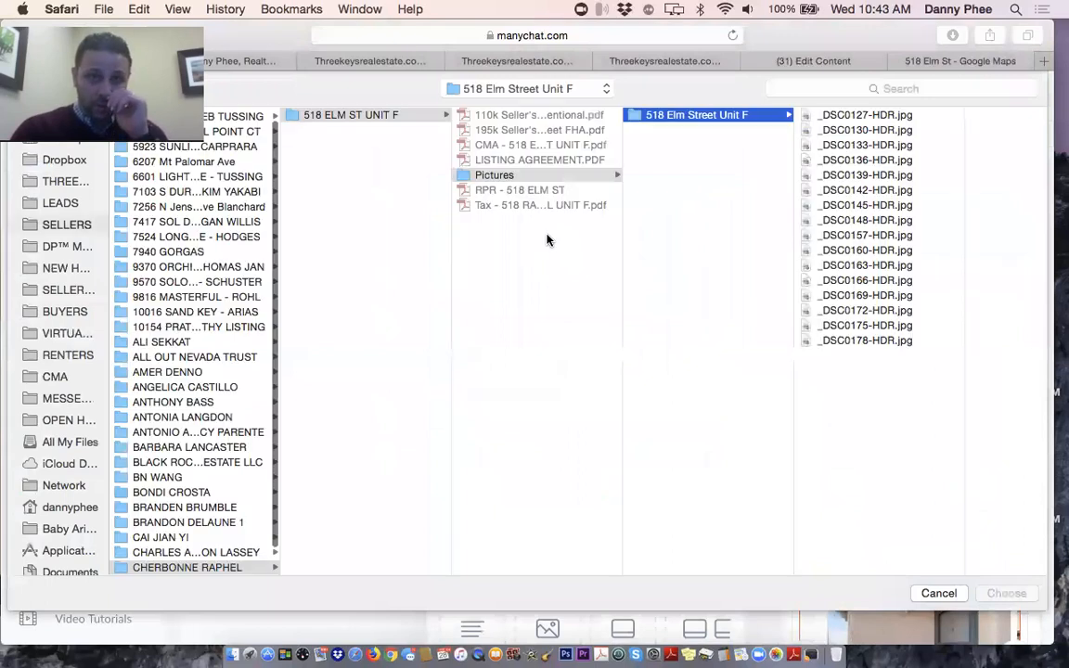
click(855, 176)
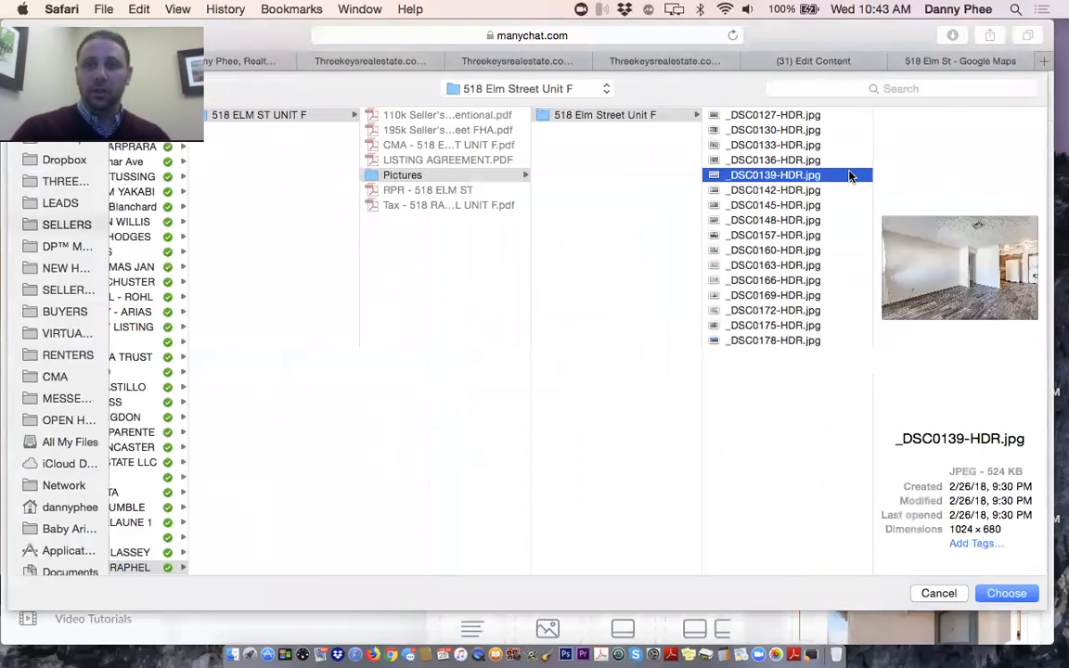
click(771, 160)
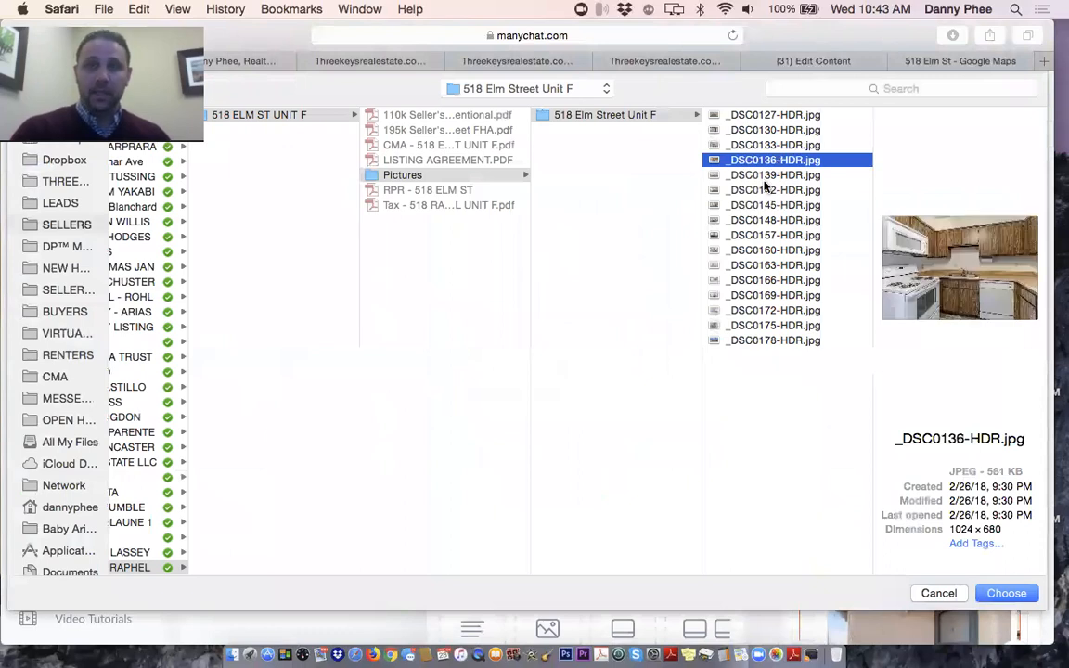
click(752, 176)
double_click(742, 178)
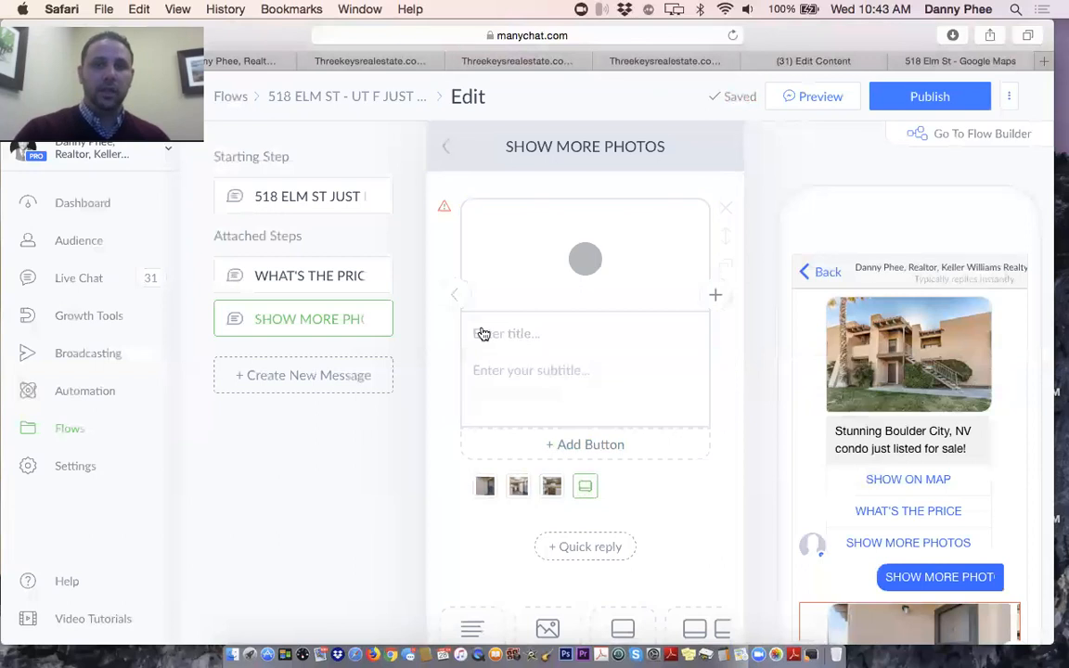
click(513, 337)
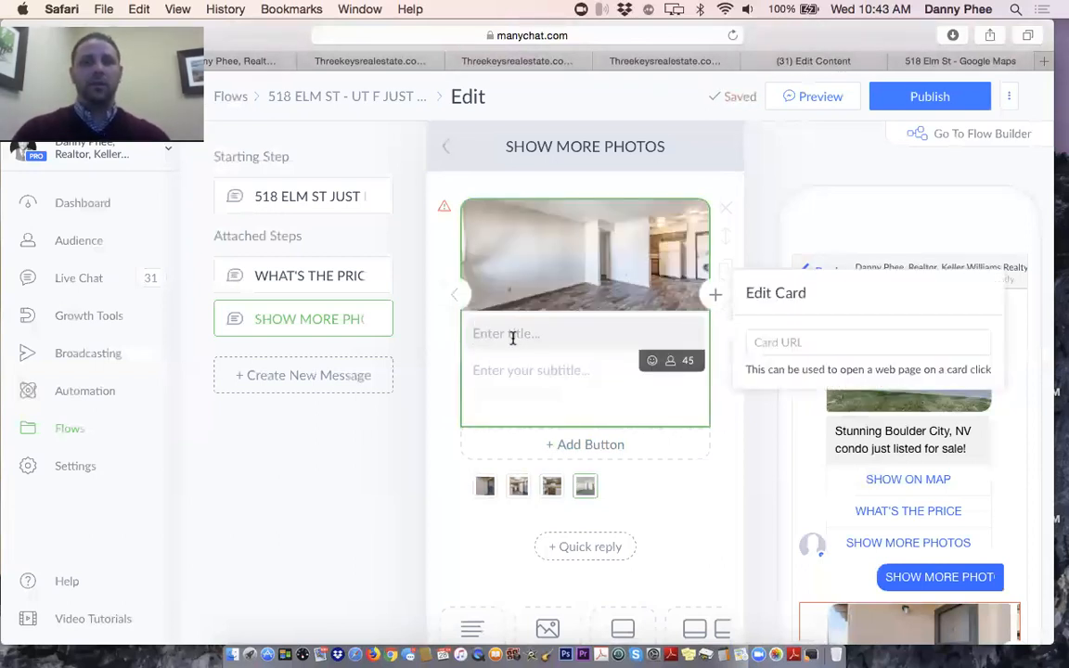
text(Living)
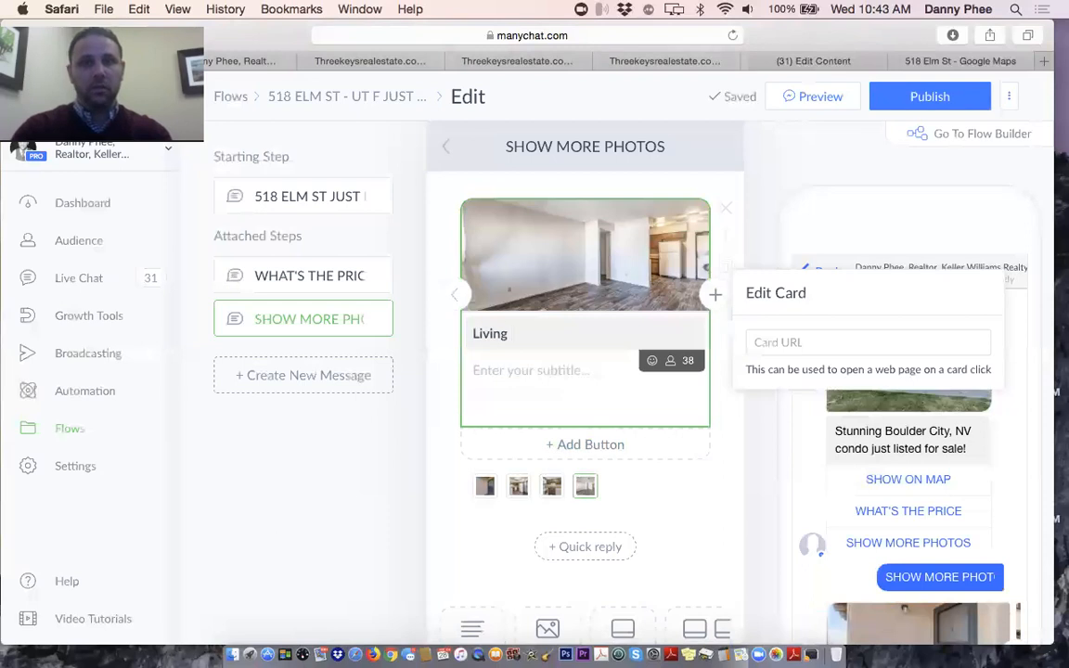
text(Room)
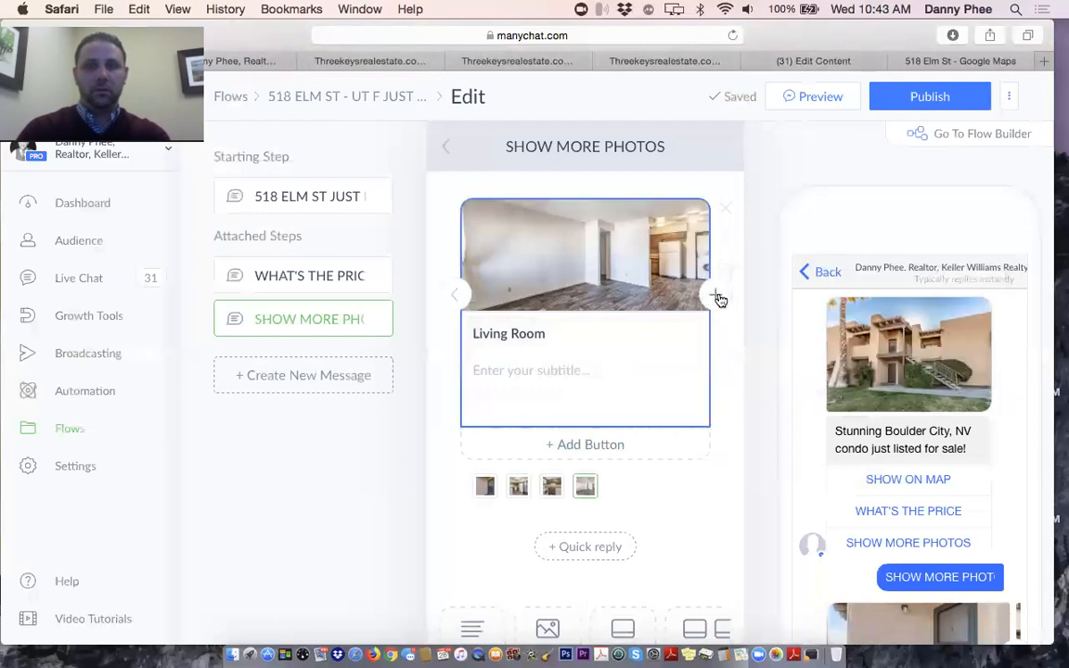
Add a fifth card with the fireplace photo _DSC0142-HDR.jpg, titled Living Room
click(715, 296)
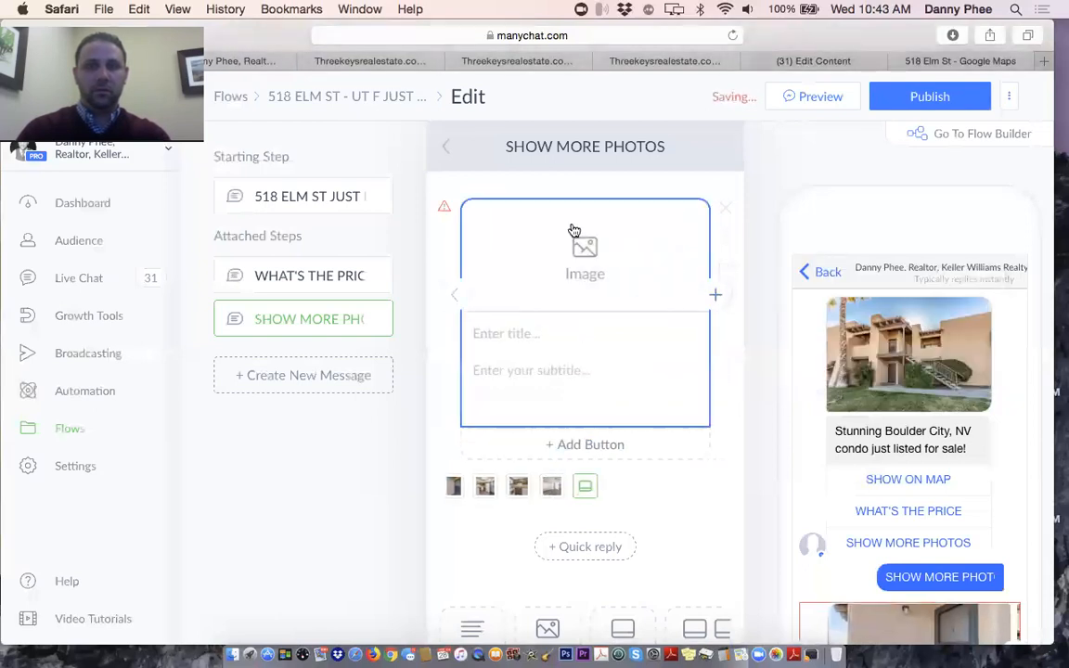
click(573, 229)
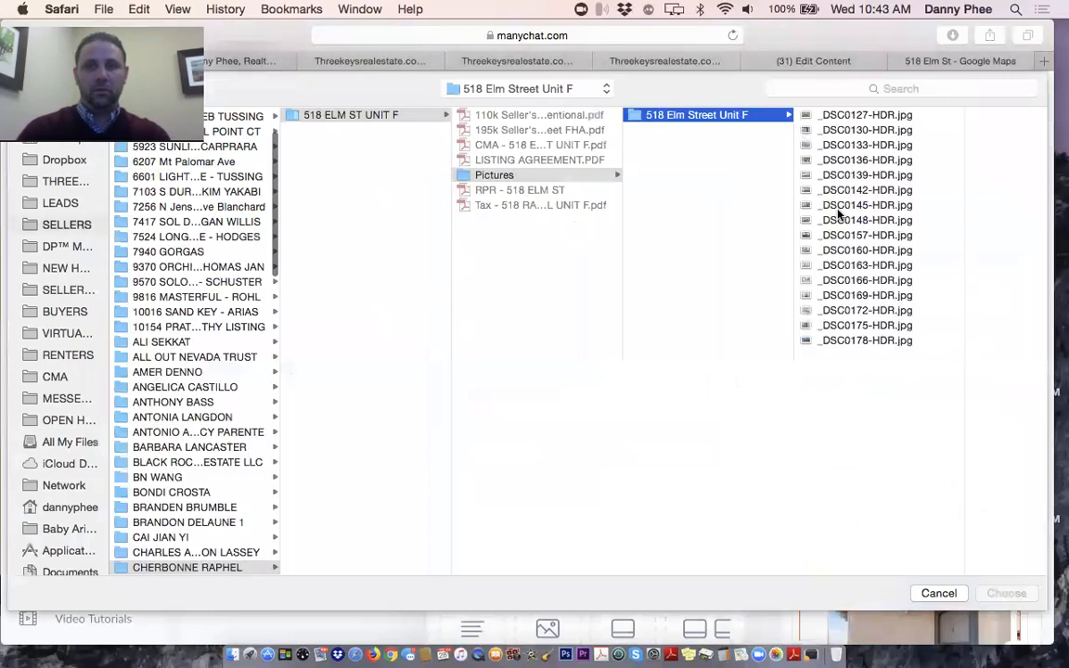
click(839, 214)
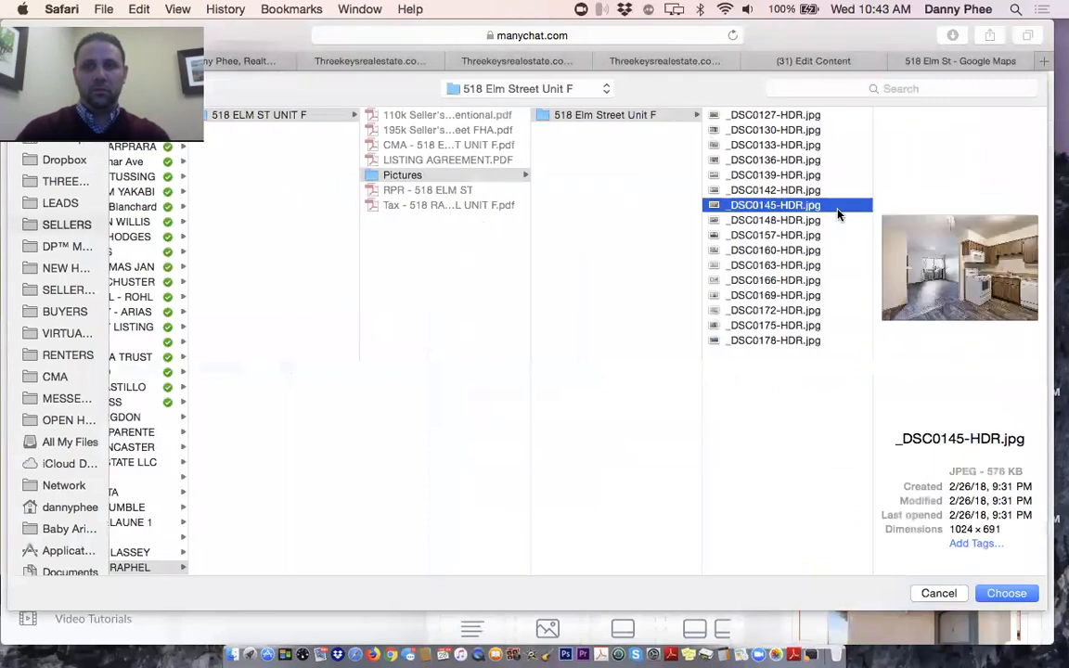
key(Down)
key(Up)
key(Up)
key(Up)
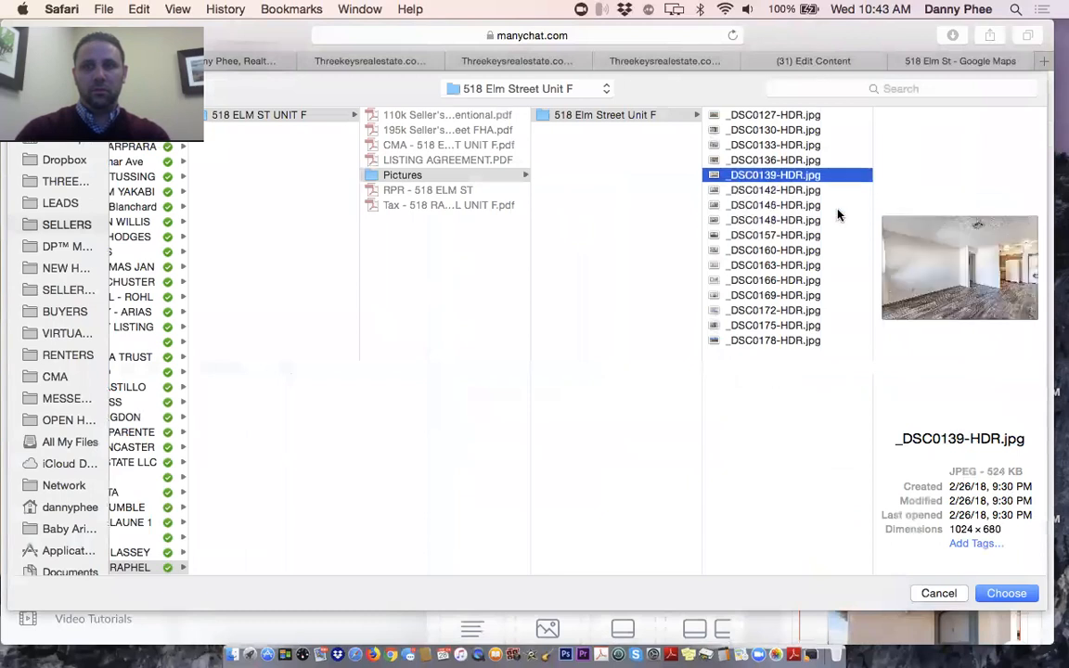
key(Down)
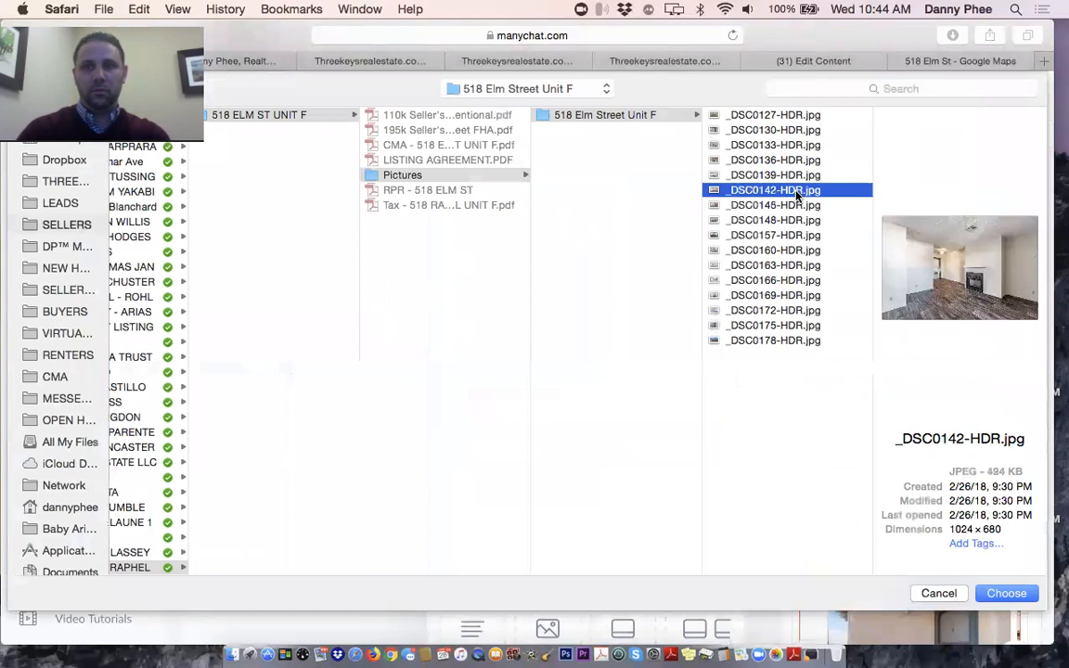
key(Return)
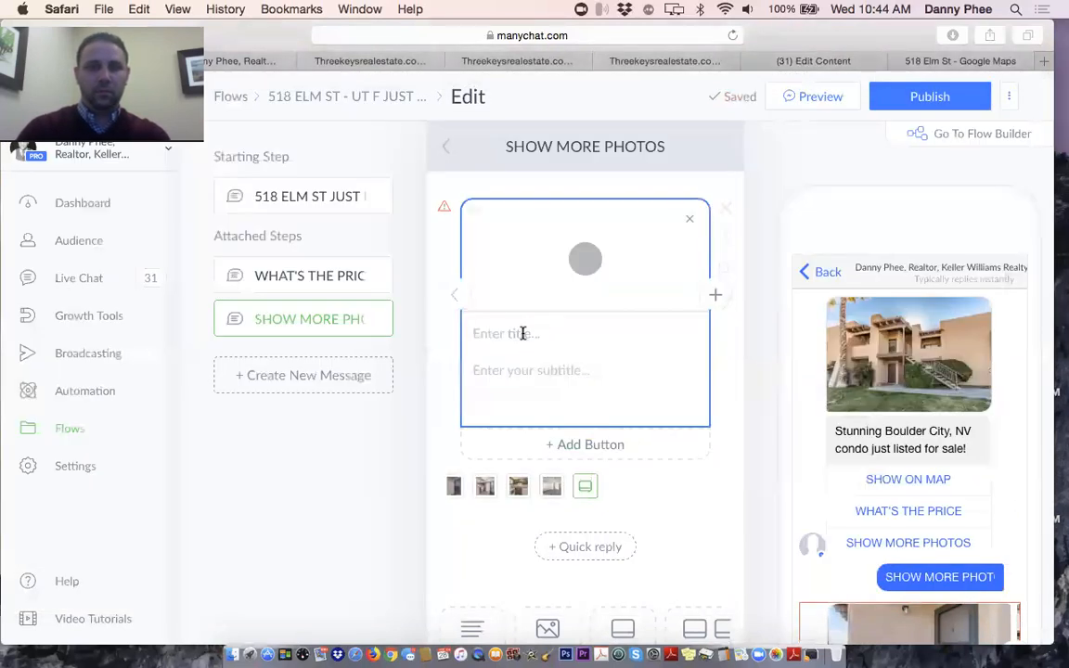
click(523, 333)
text(Living Room)
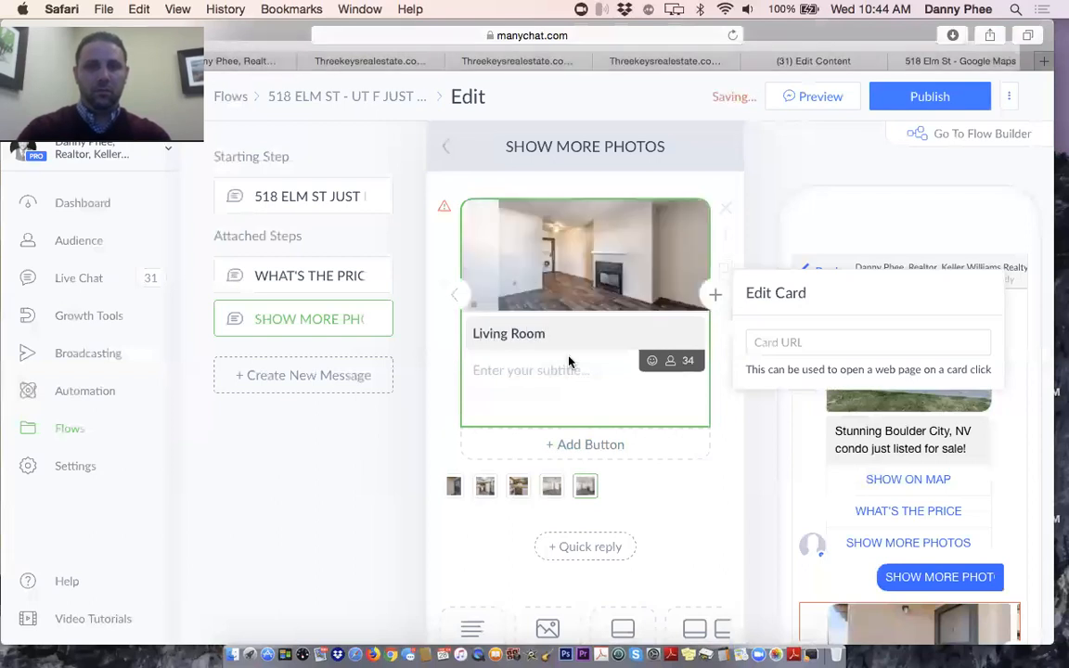
click(714, 297)
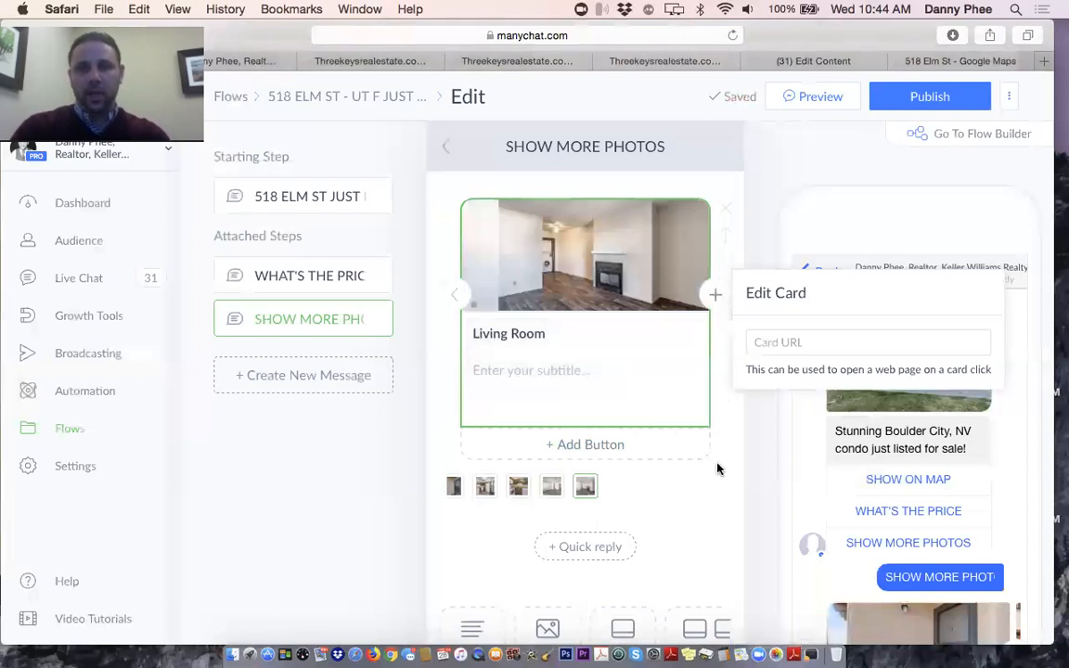
Add a new gallery card with the kitchen photo _DSC0145-HDR.jpg
click(714, 295)
click(575, 262)
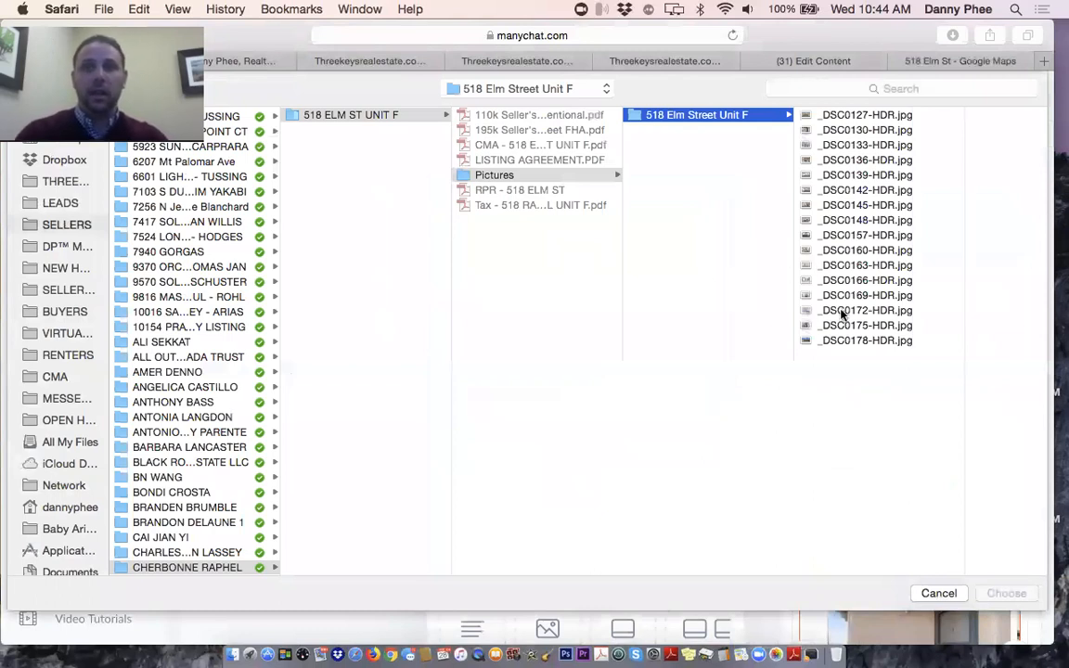
click(848, 204)
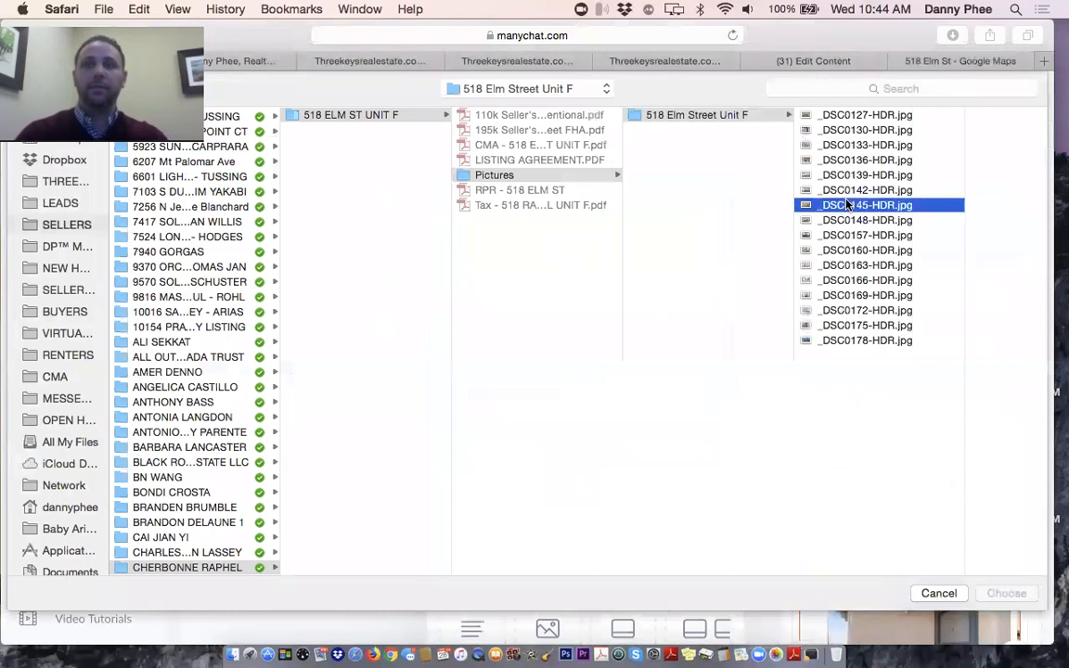
key(Down)
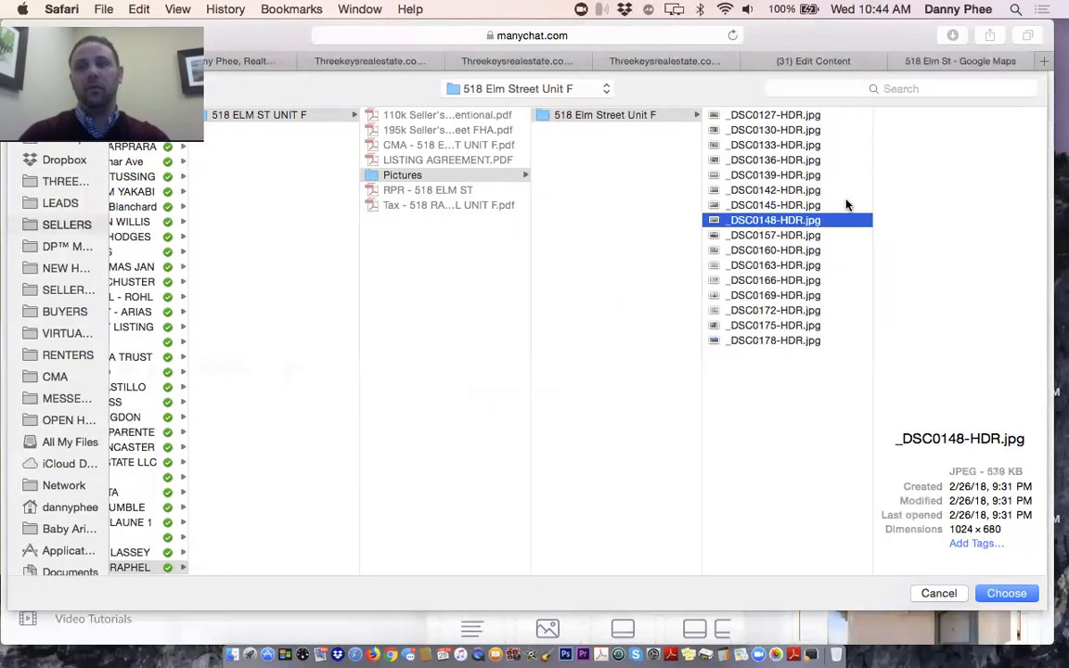
key(Up)
key(Up)
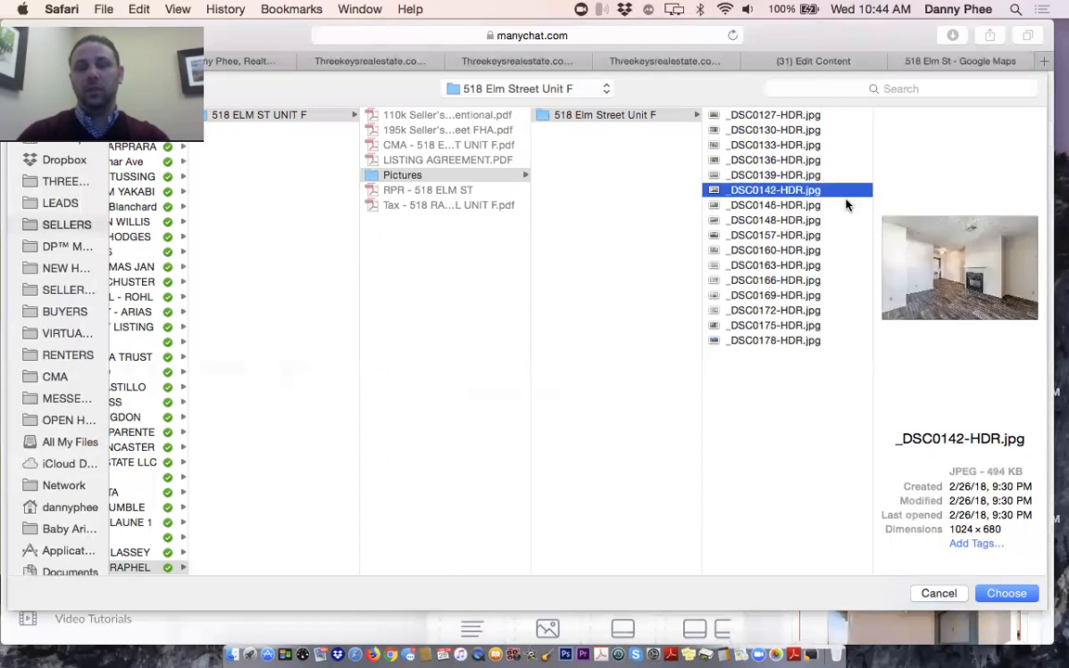
key(Up)
key(Down)
key(Down)
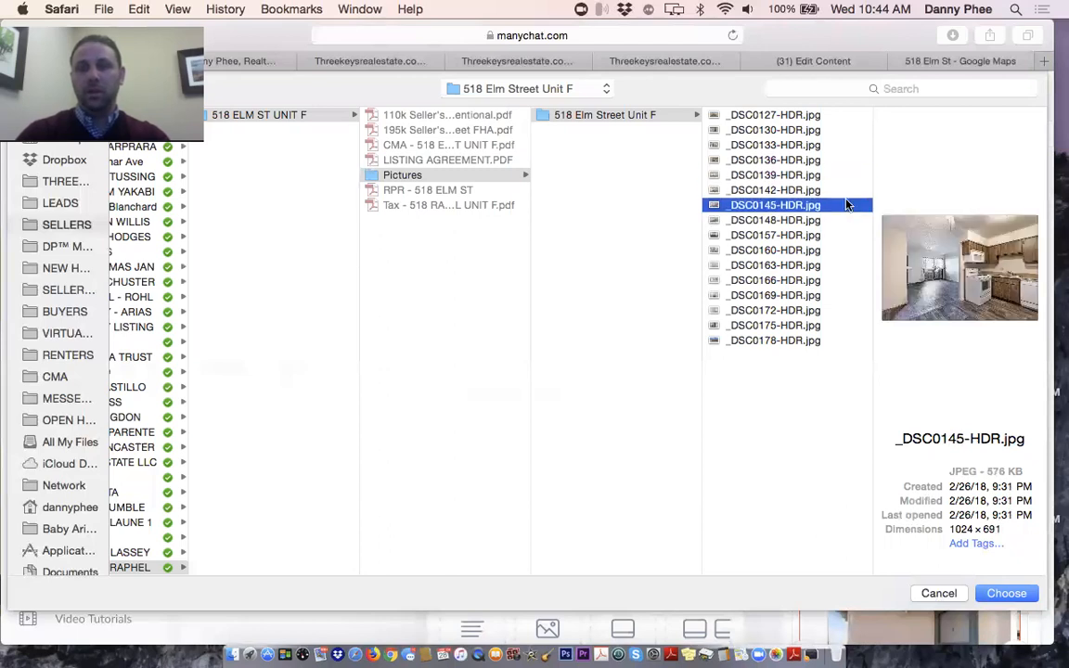
key(Down)
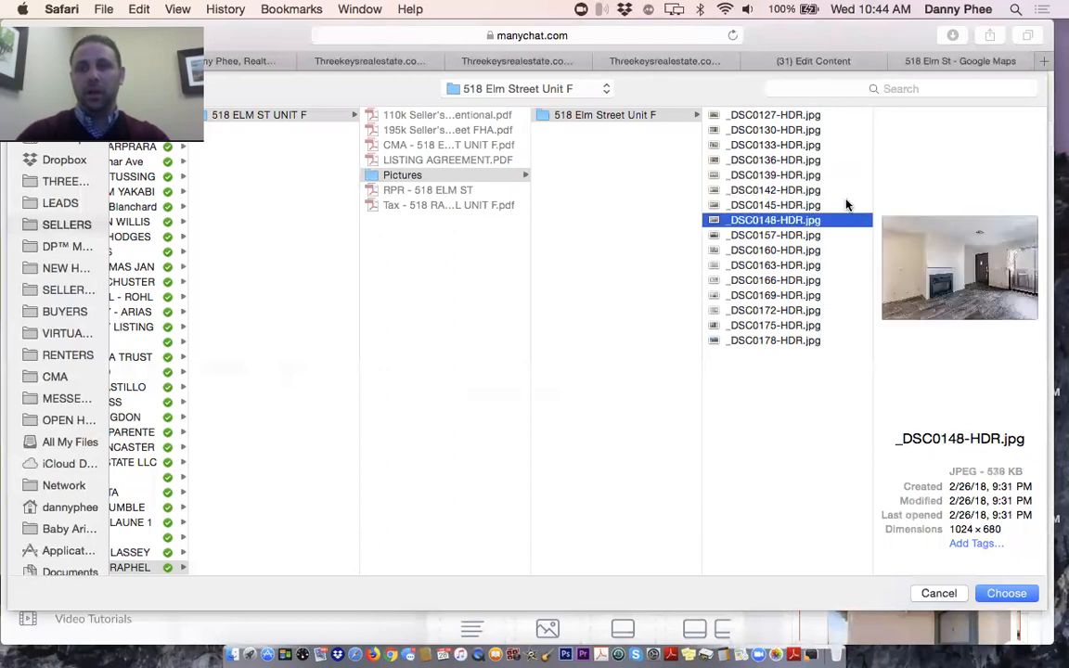
key(Up)
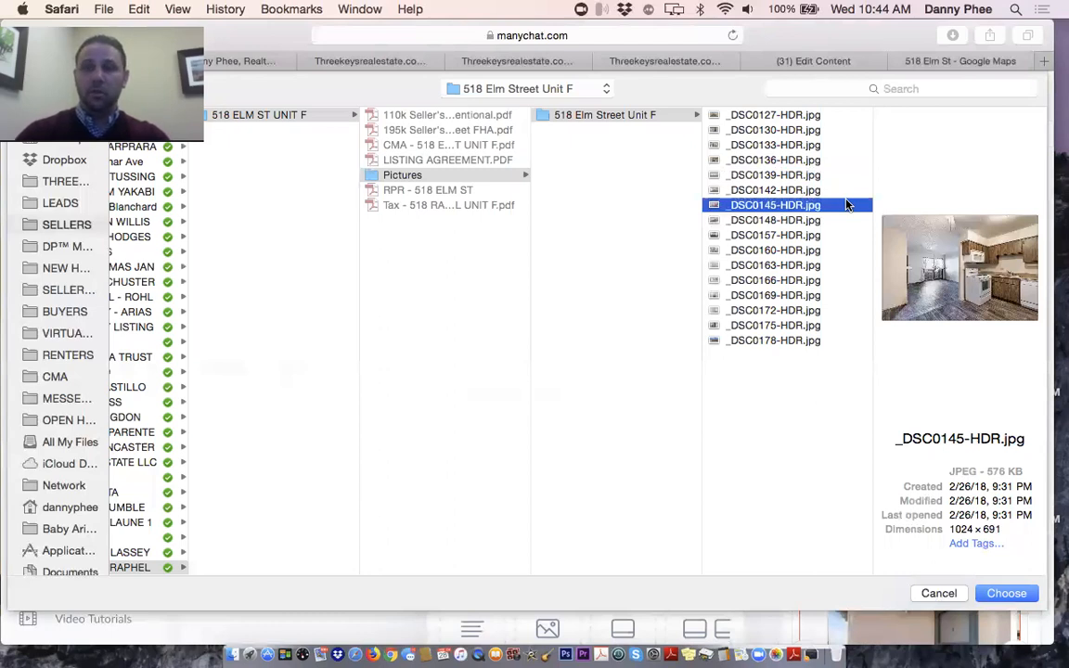
key(Down)
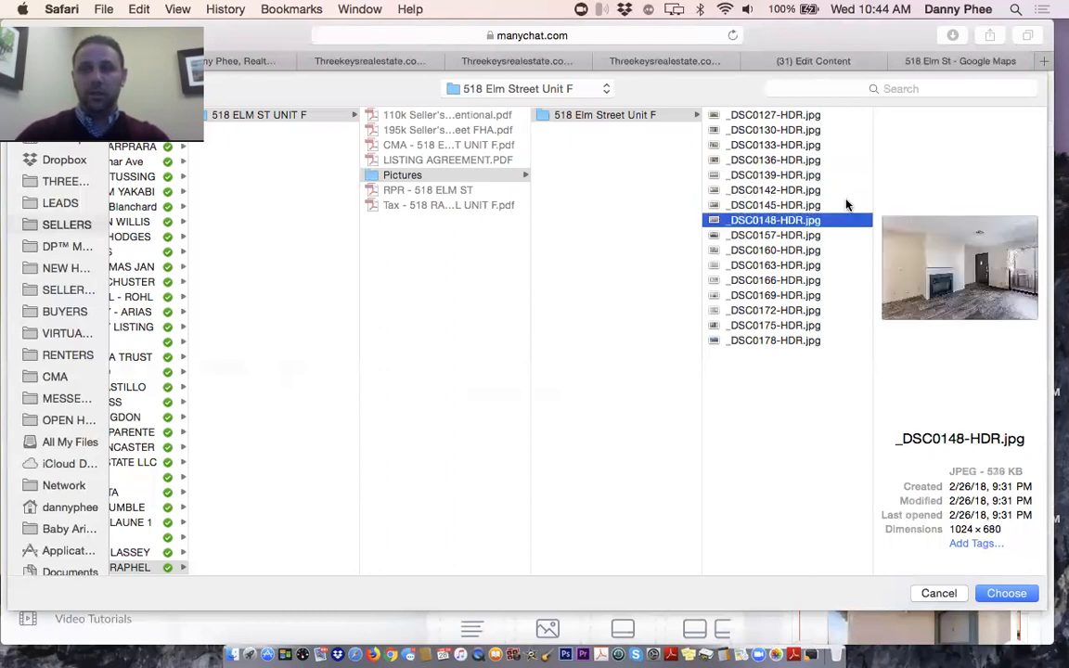
key(Up)
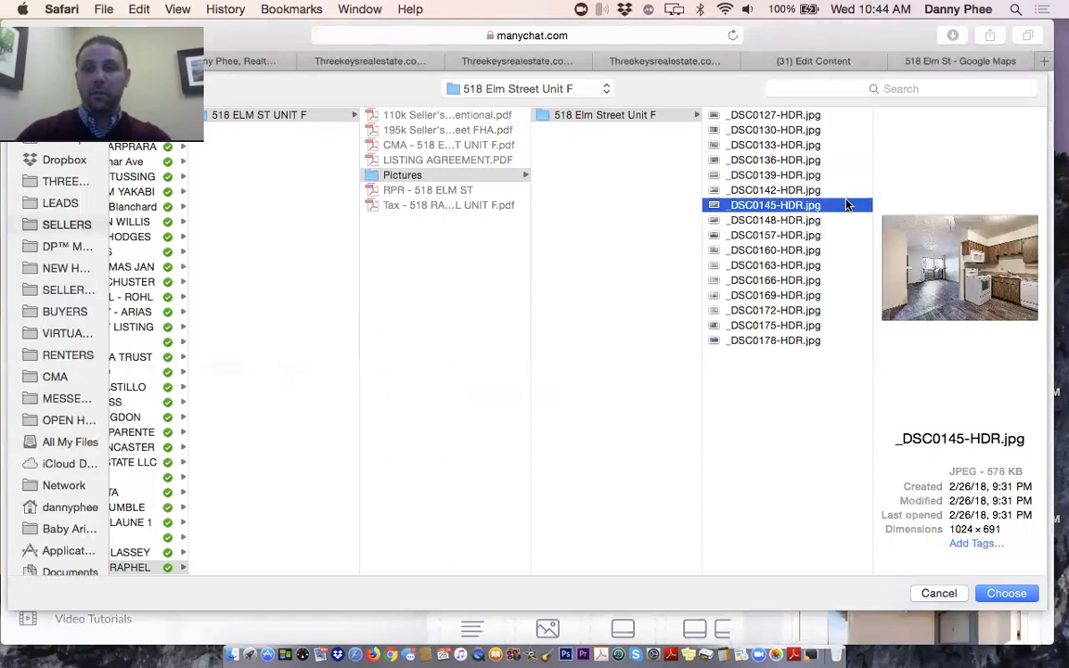
key(Up)
key(Up)
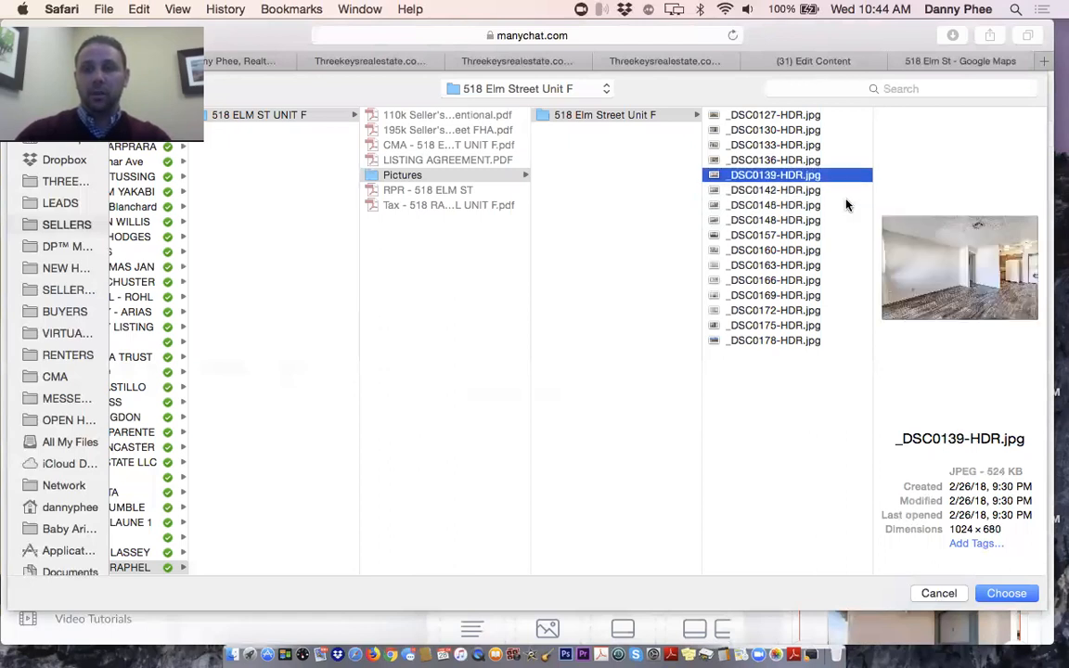
key(Down)
key(Down)
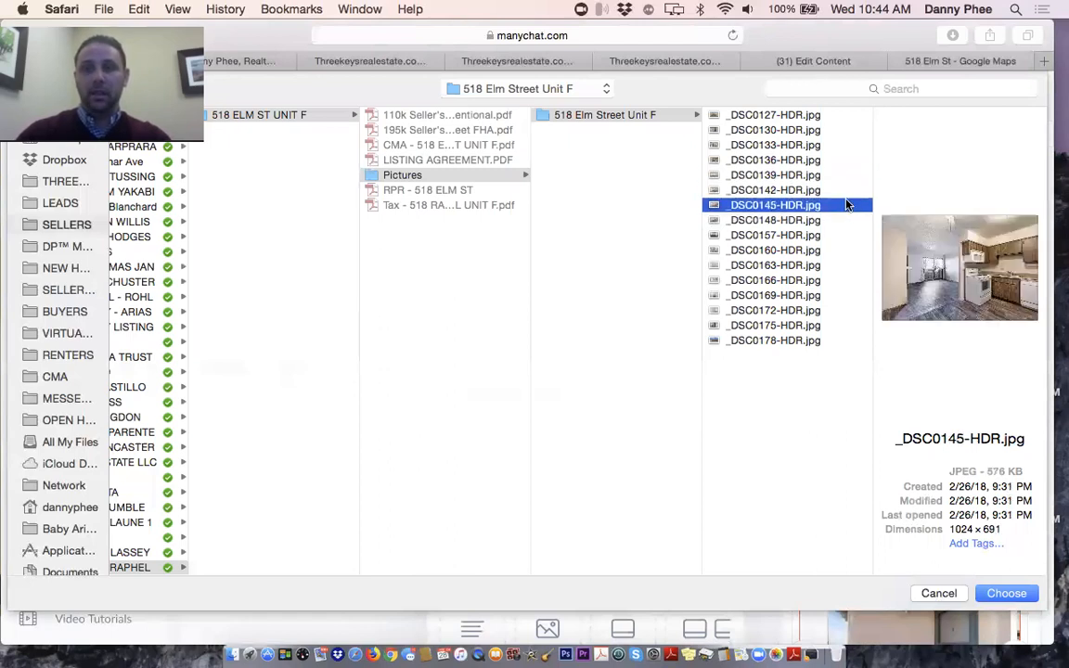
key(Down)
key(Up)
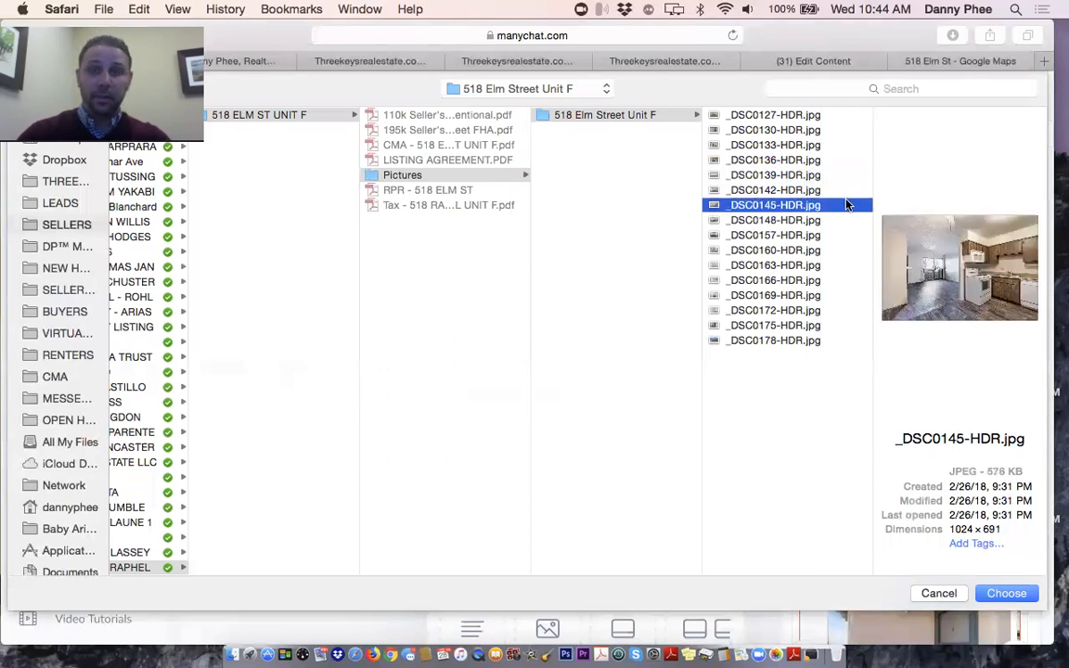
key(Down)
key(Up)
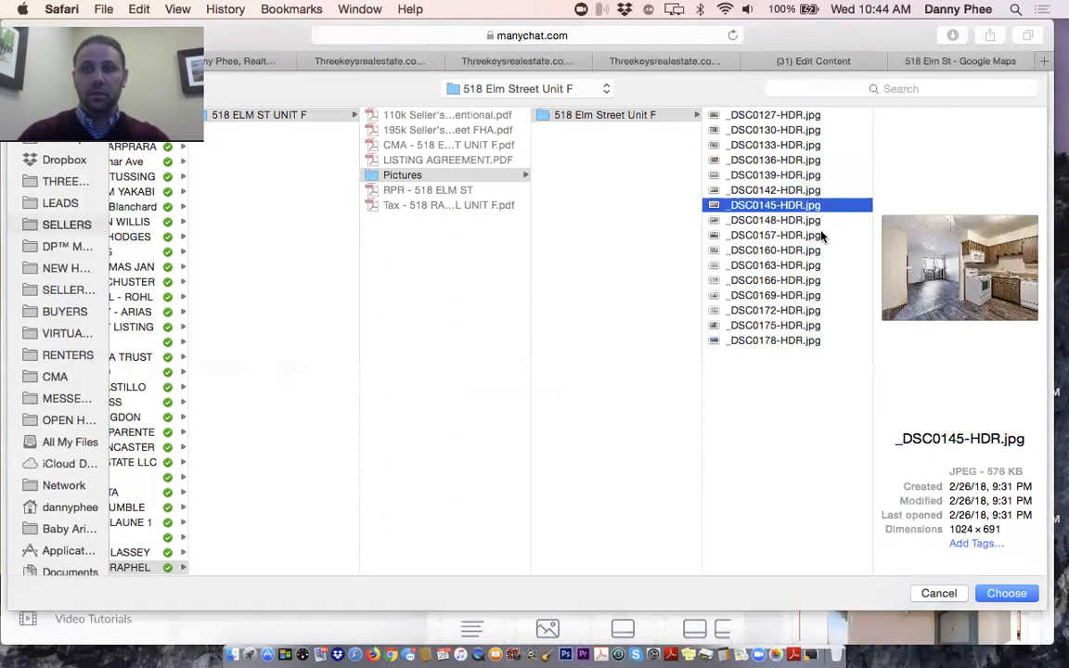
double_click(780, 208)
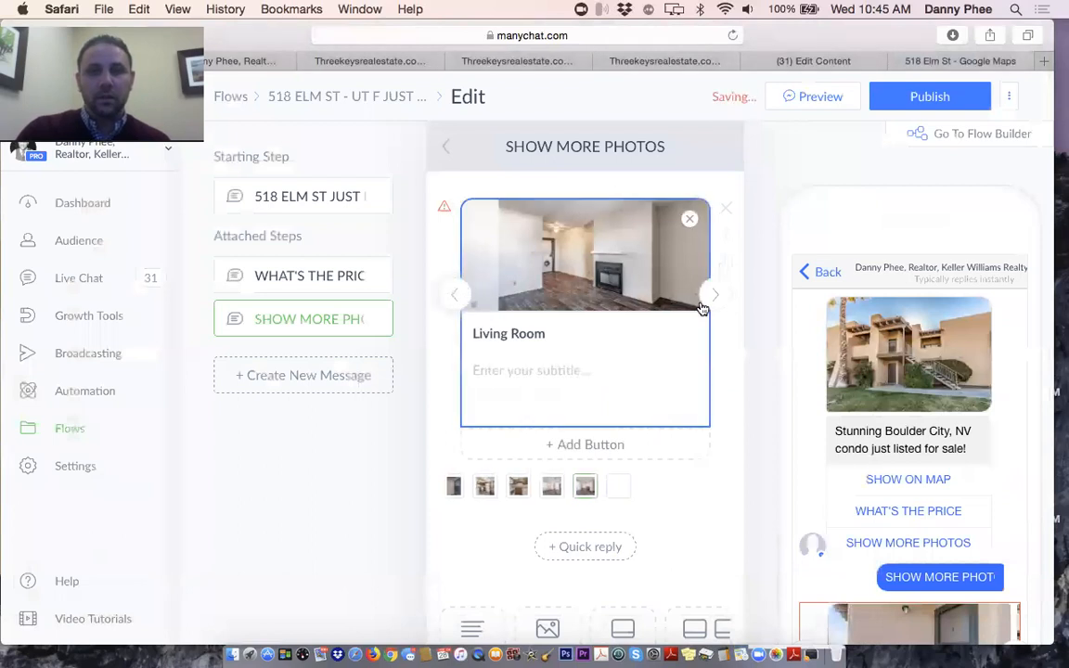
click(715, 301)
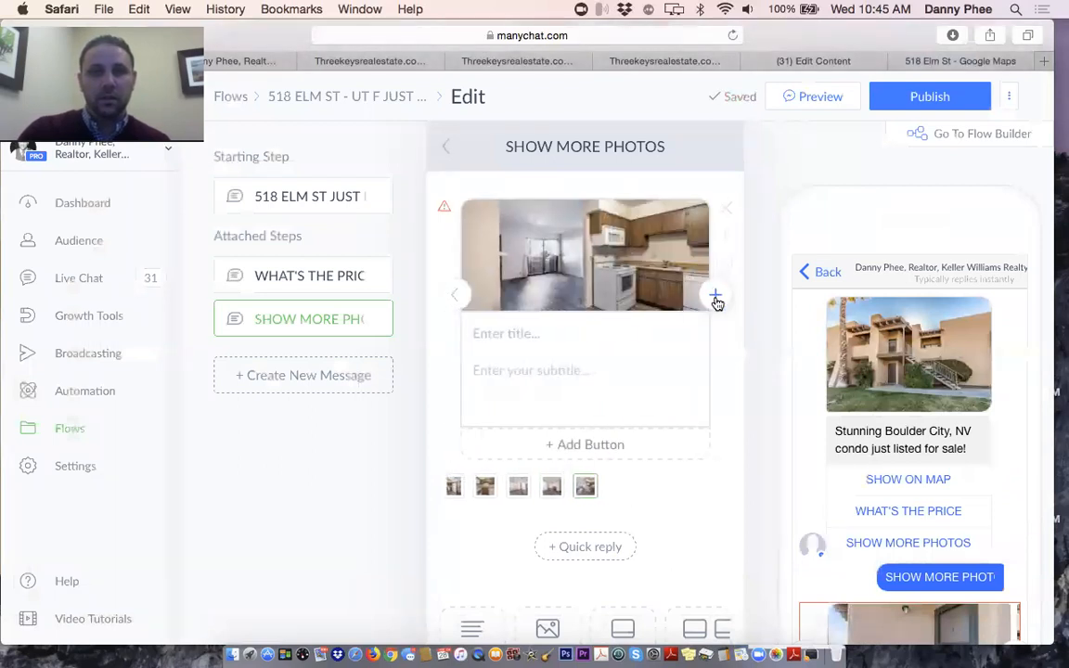
Add another card after the kitchen card and choose _DSC0148-HDR.jpg as its image
click(716, 297)
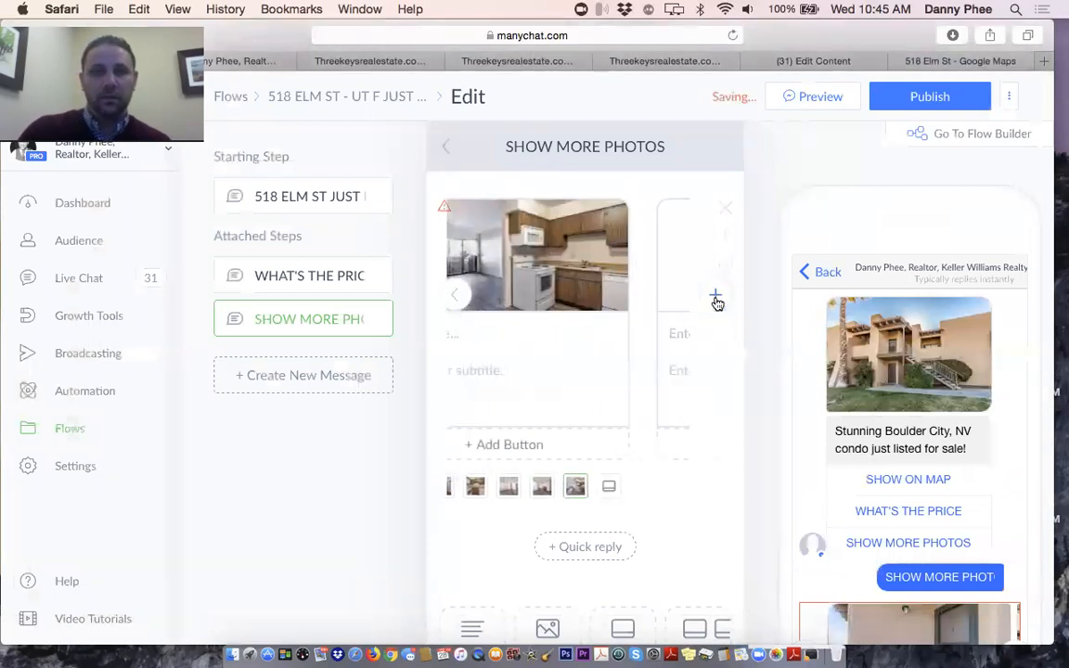
click(565, 251)
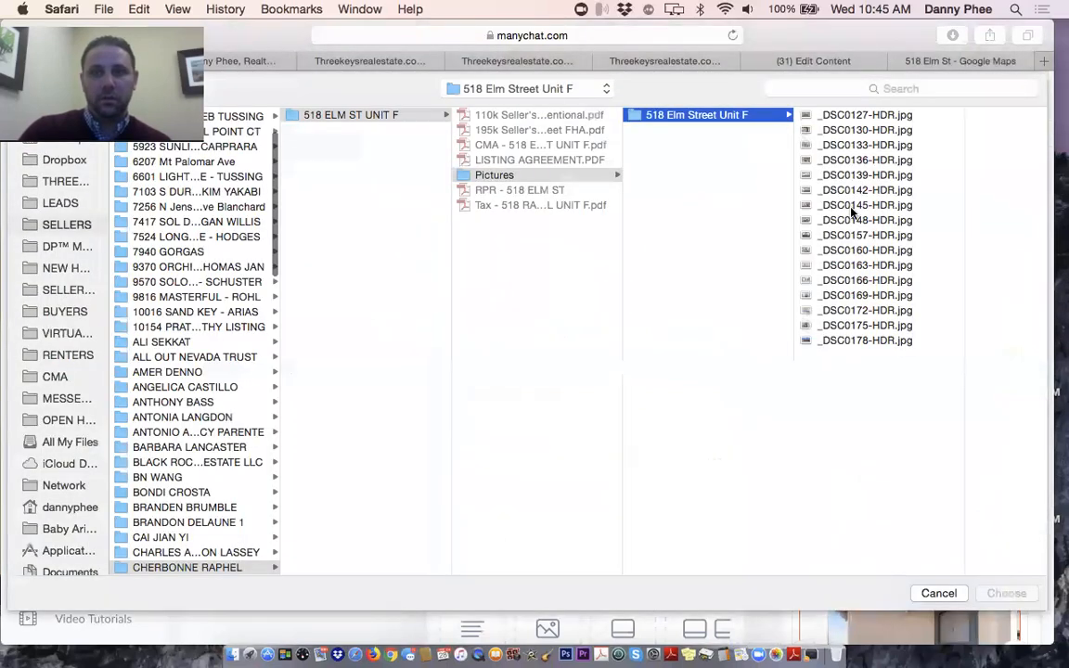
click(852, 215)
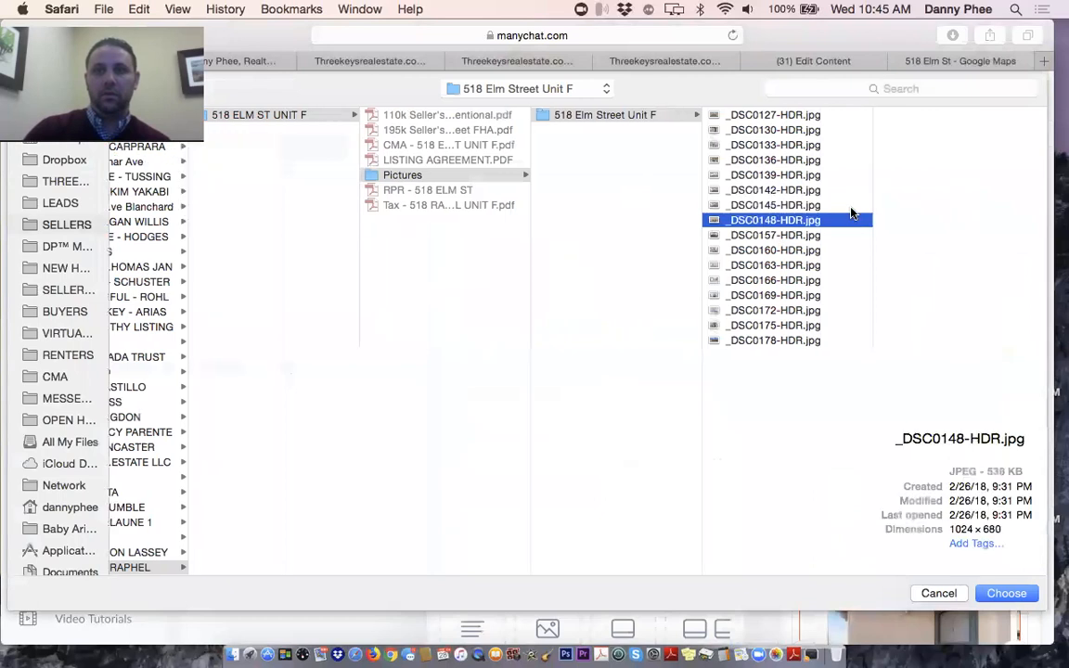
key(Down)
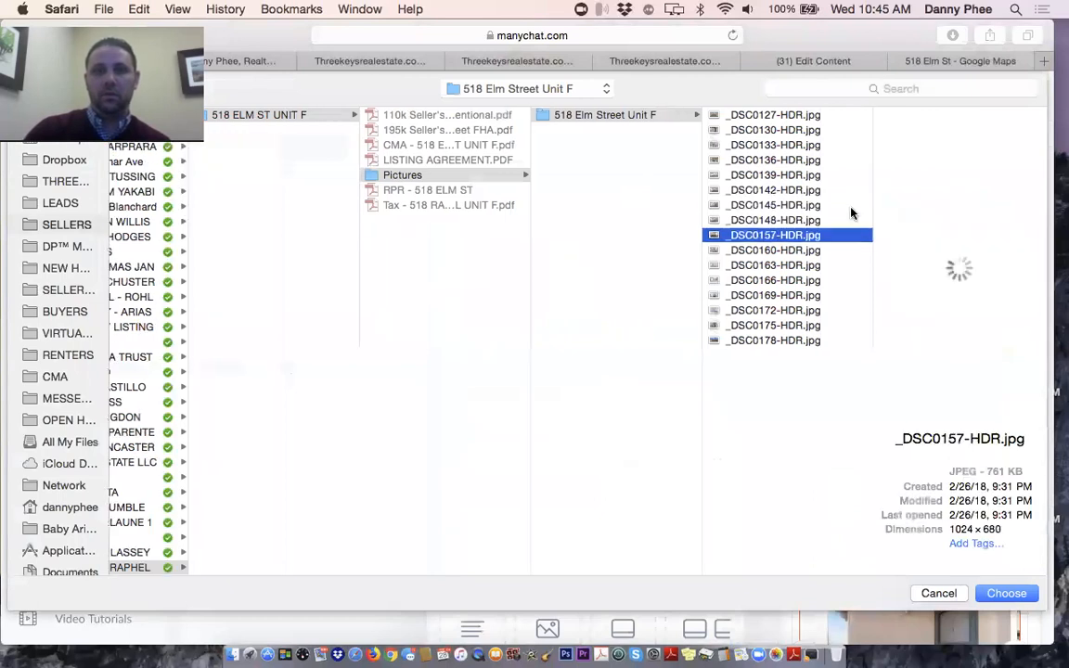
key(Down)
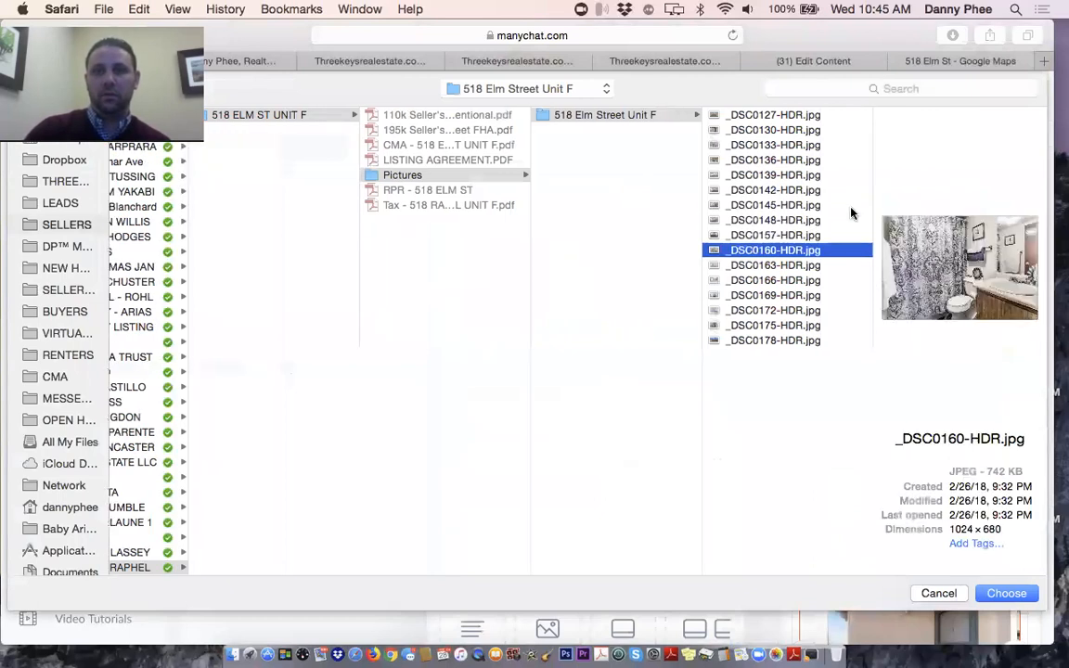
key(Up)
key(Up)
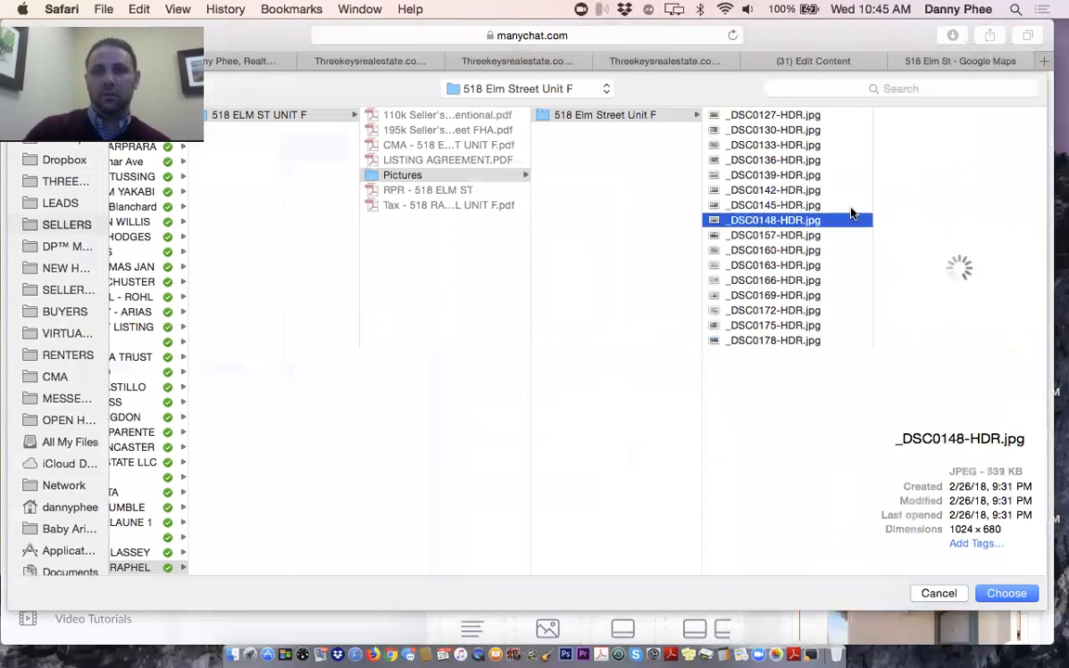
key(Up)
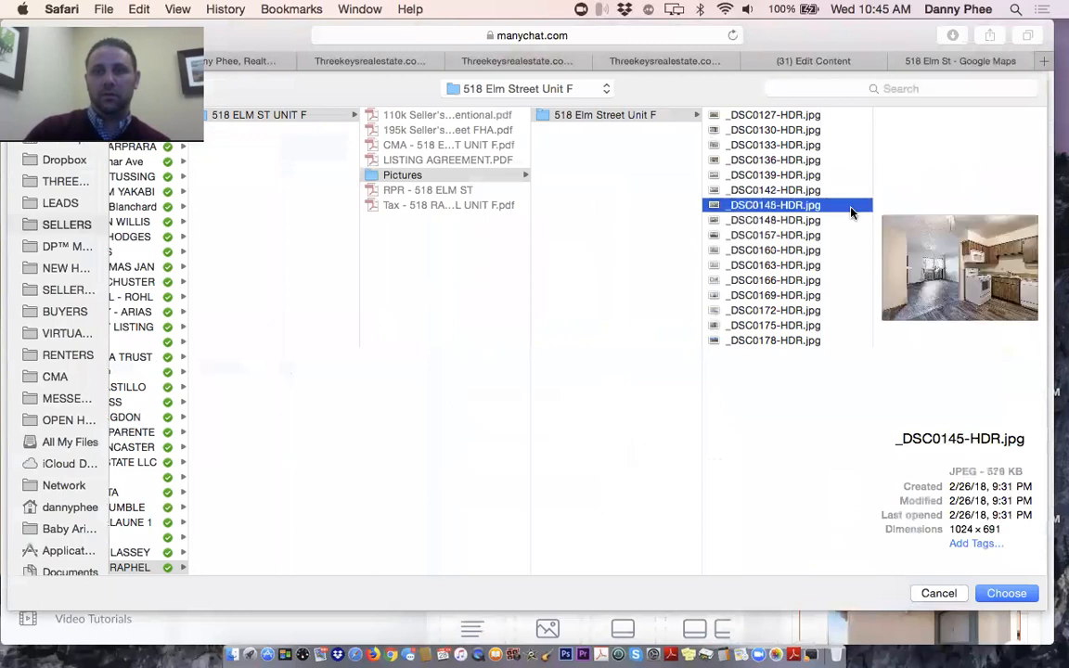
key(Down)
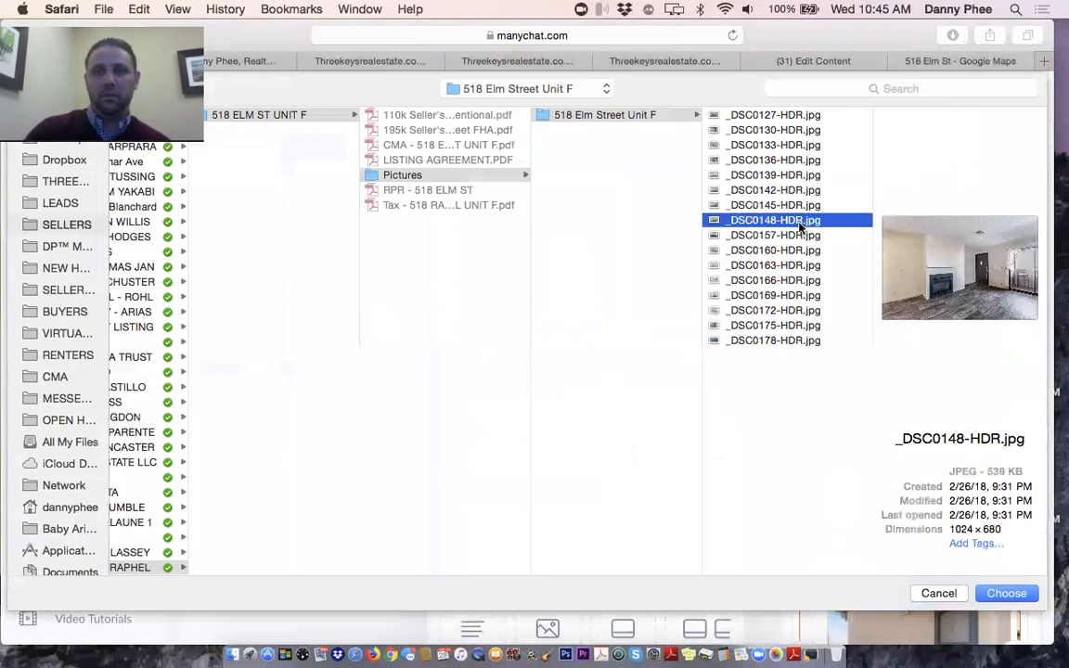
key(Return)
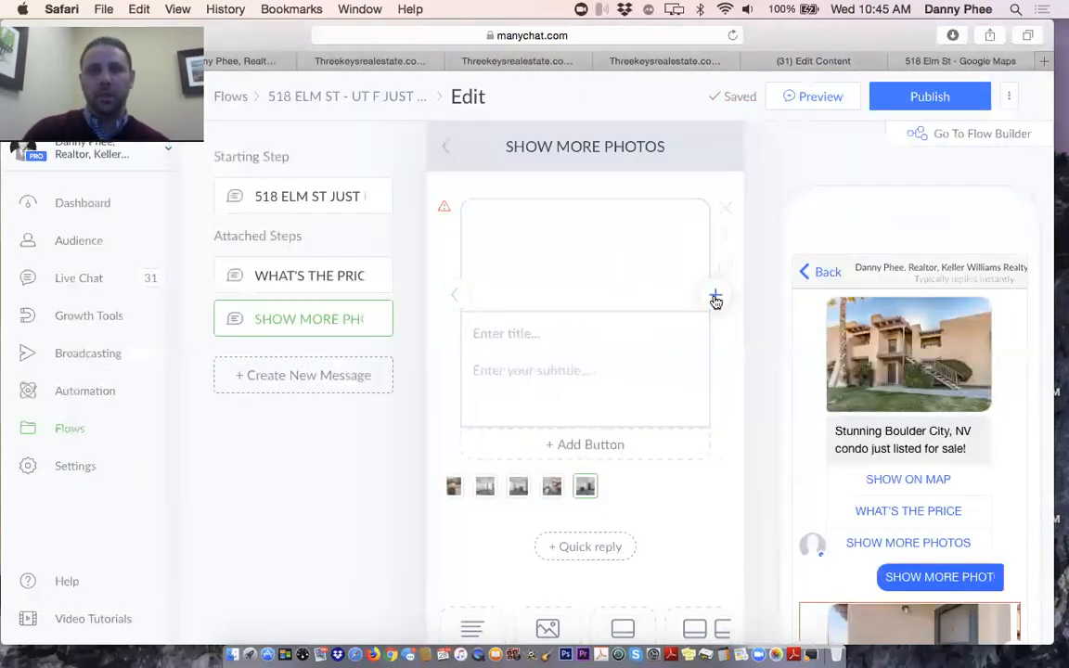
Add a blank card and upload the balcony photo _DSC0157-HDR.jpg to it
click(716, 298)
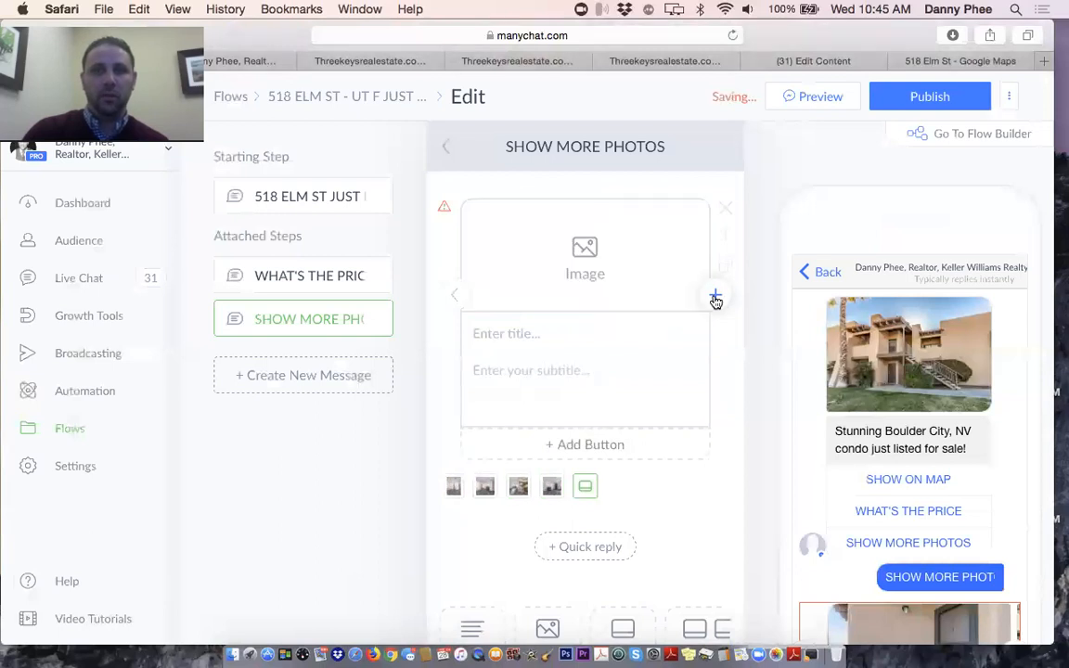
click(599, 245)
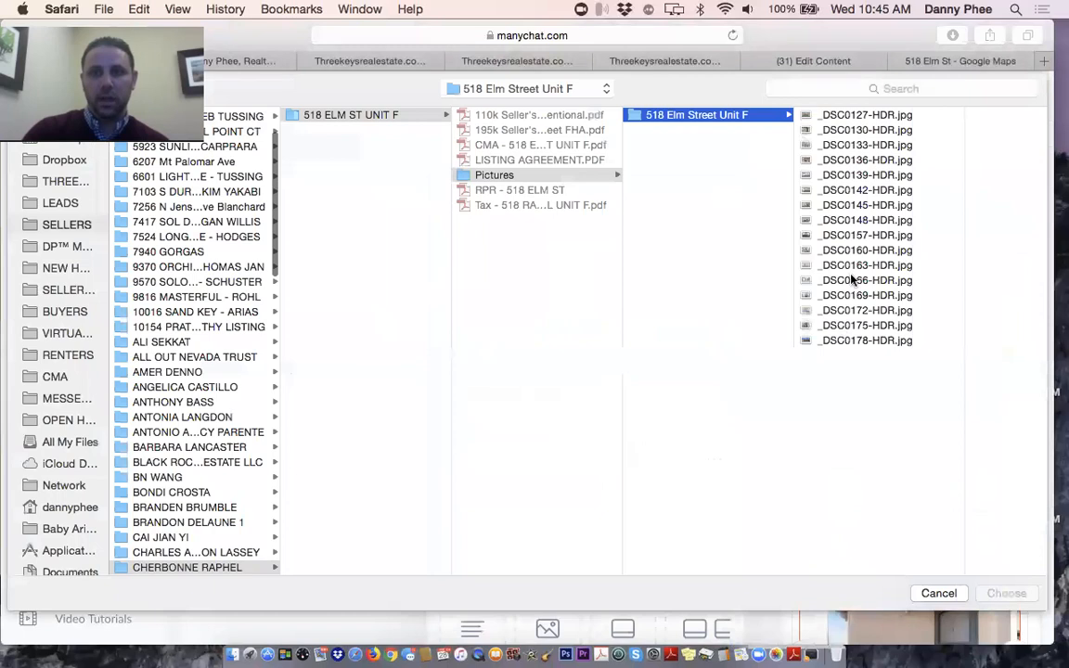
click(847, 266)
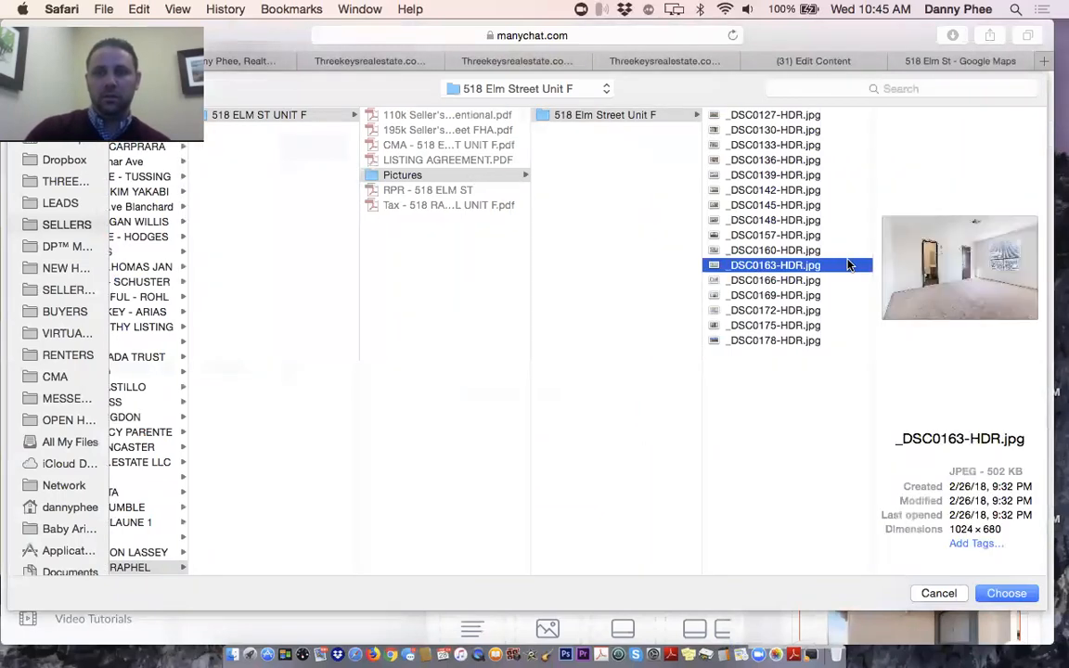
key(Up)
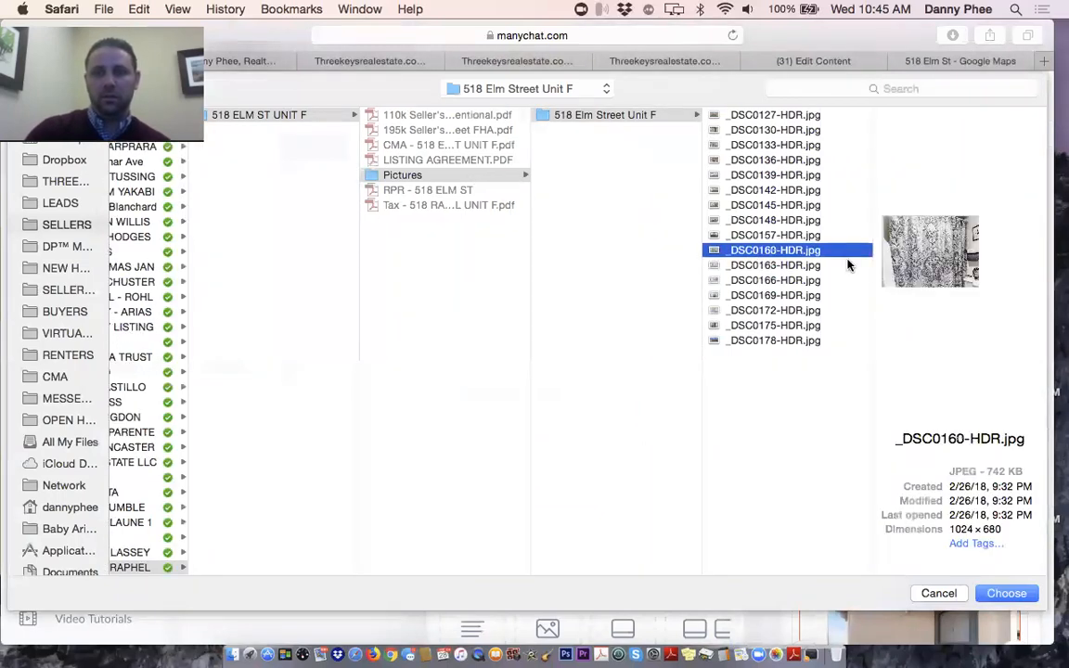
key(Up)
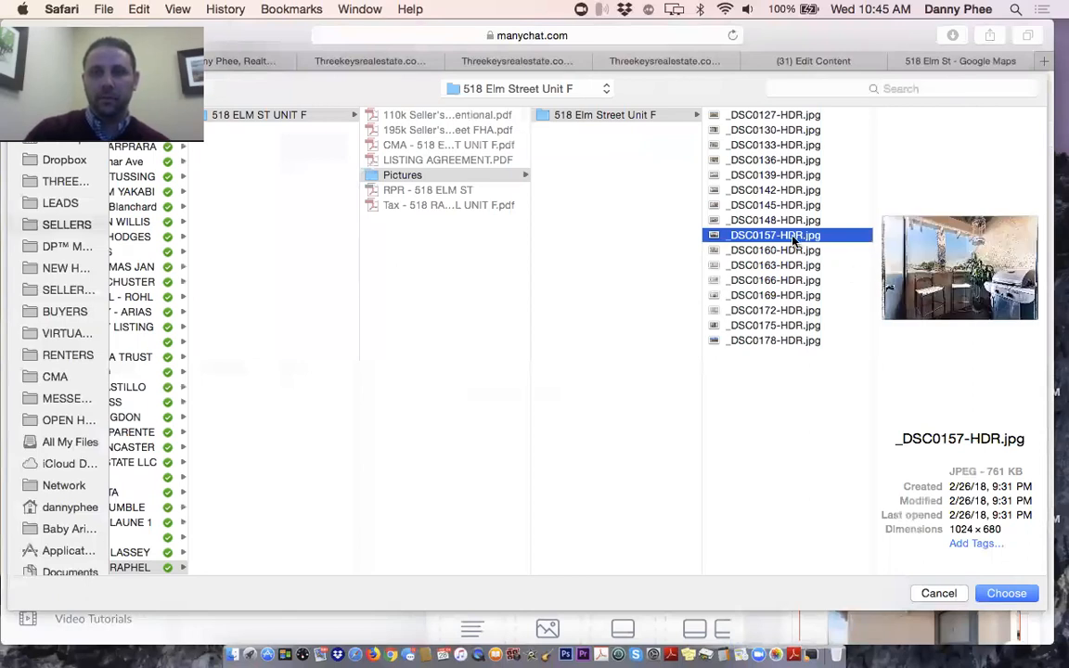
key(Return)
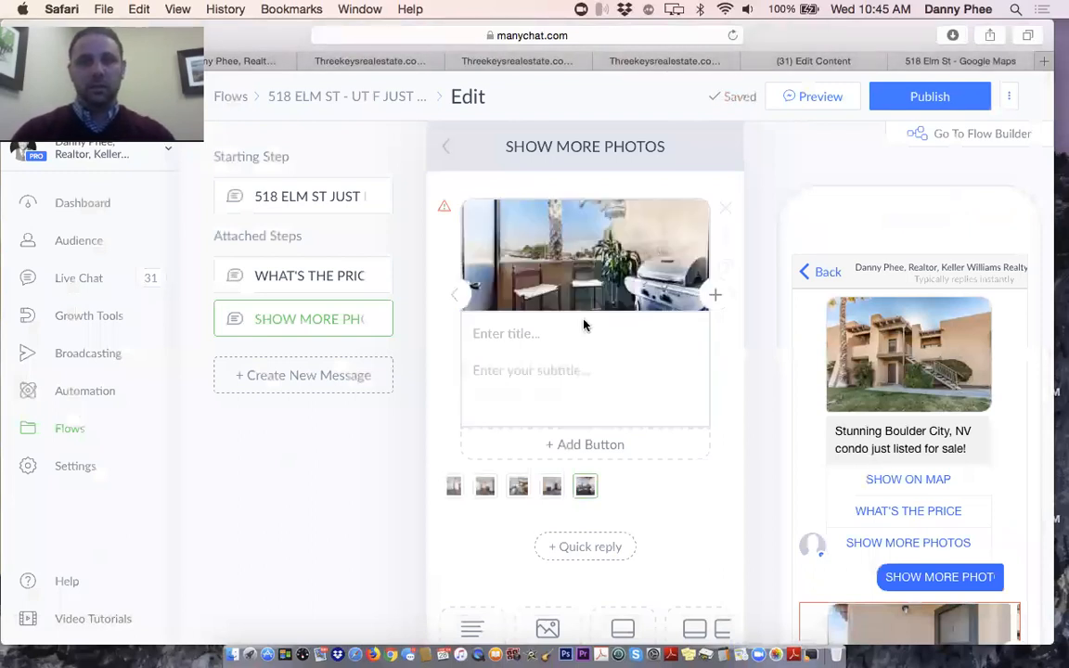
Title the balcony, fireplace and kitchen cards 'Balcony', 'Living Room To Balcony' and 'Kitchen to Living Room'
click(498, 331)
text(B)
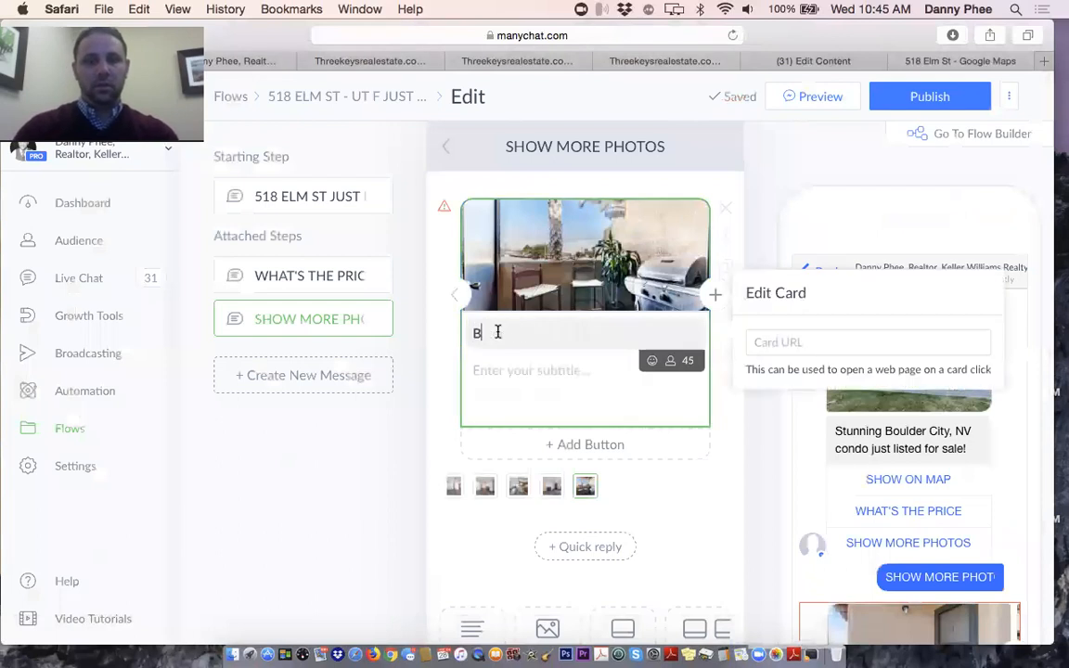
text(alcony)
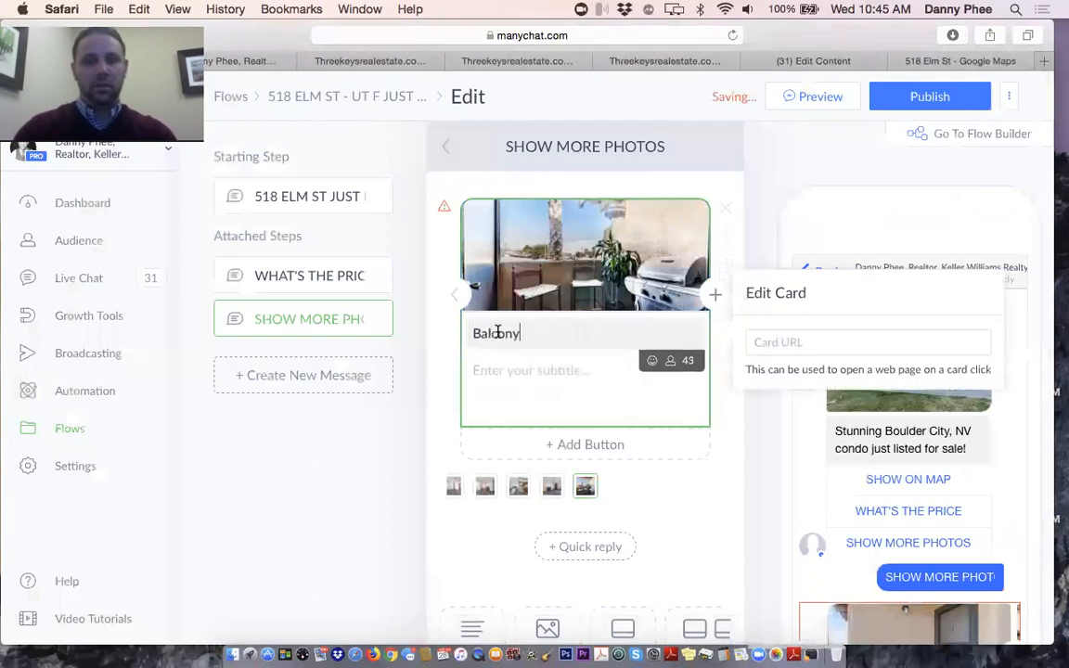
click(450, 302)
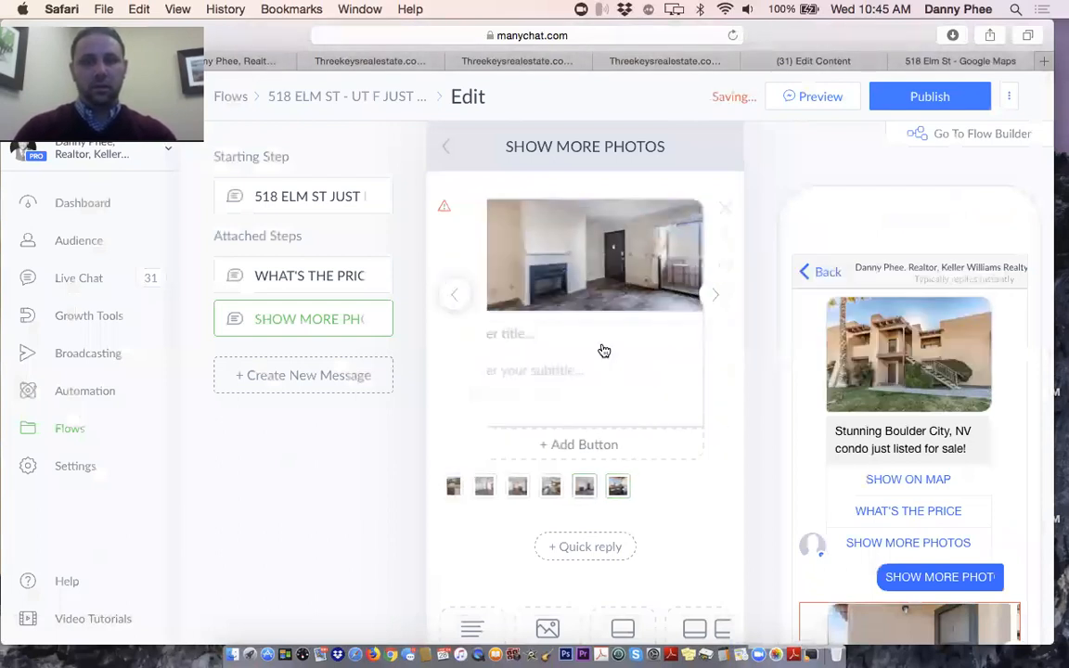
click(559, 327)
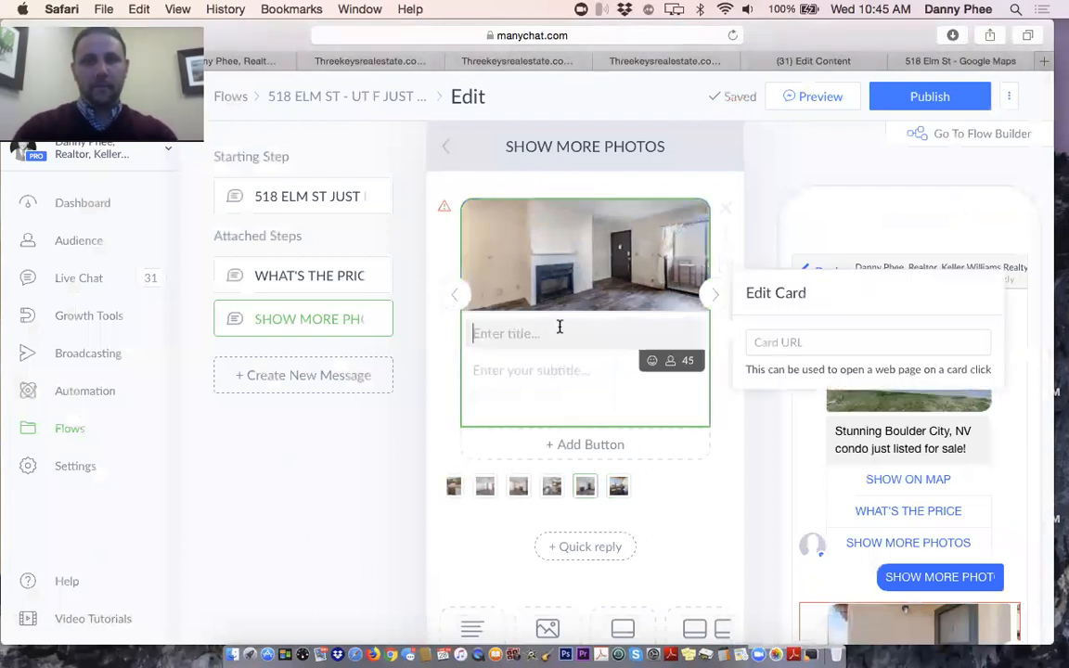
text(Living Room To Balcony)
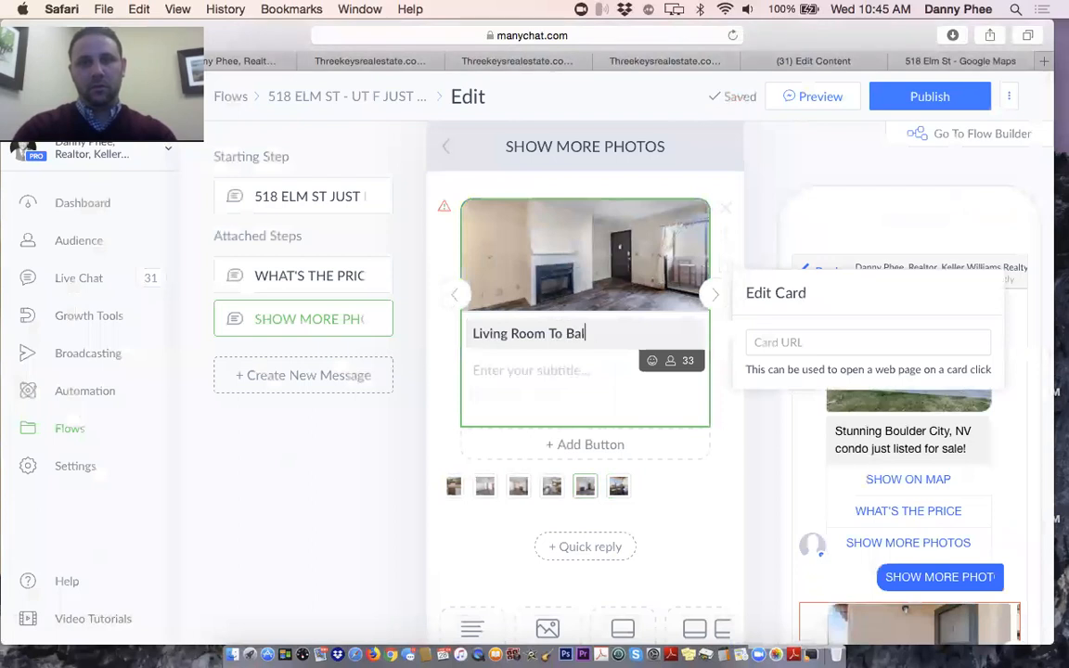
click(461, 297)
click(526, 350)
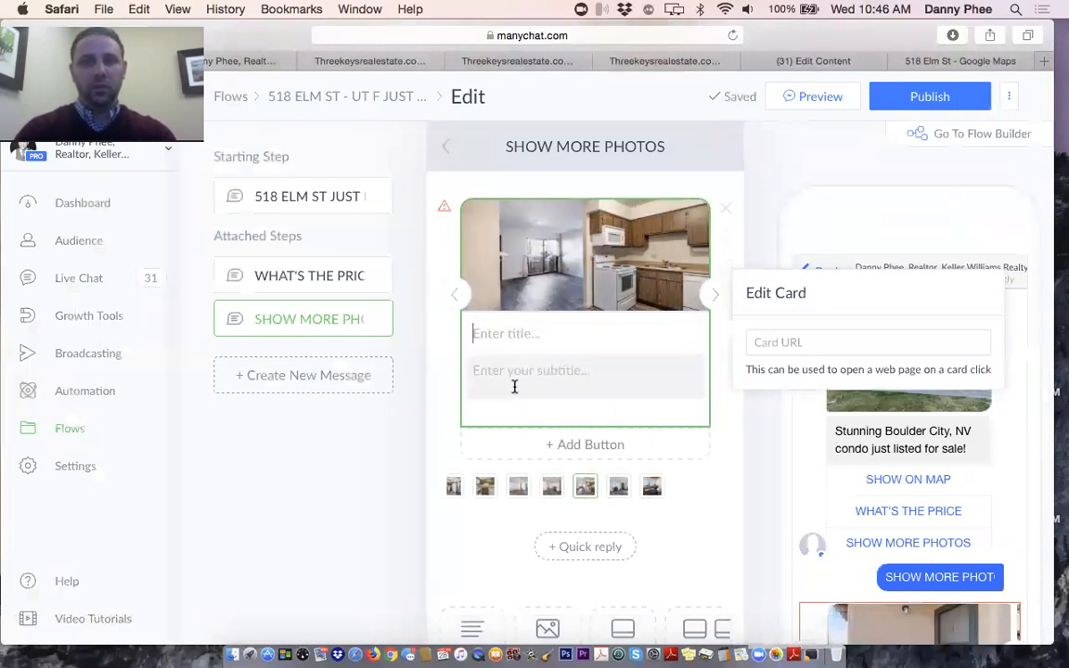
text(Kitchen)
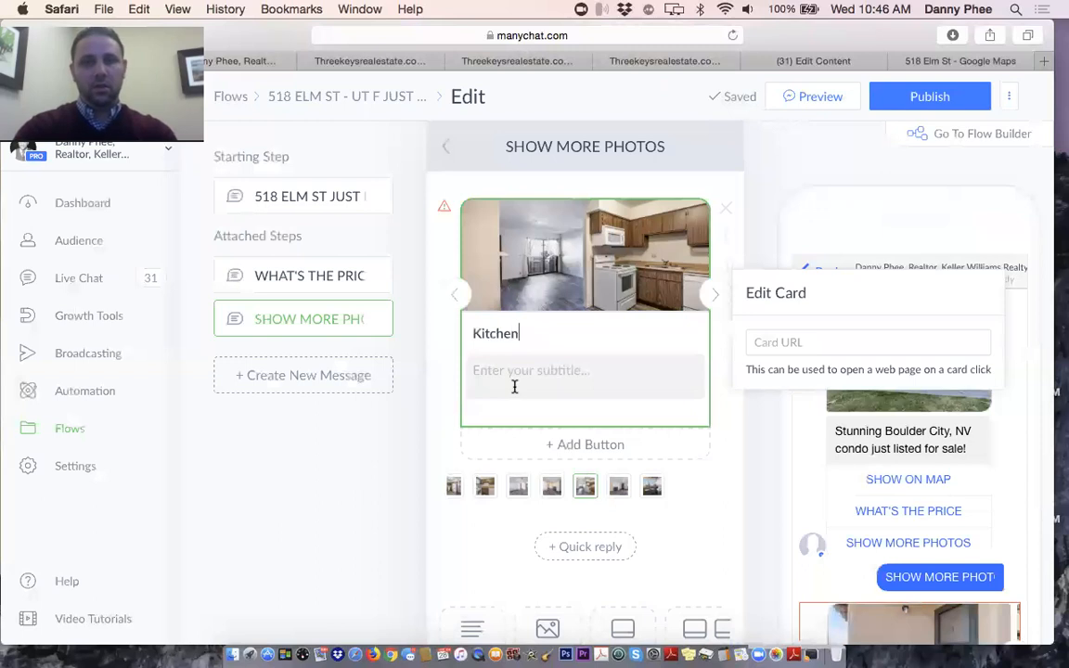
text( to Living Room)
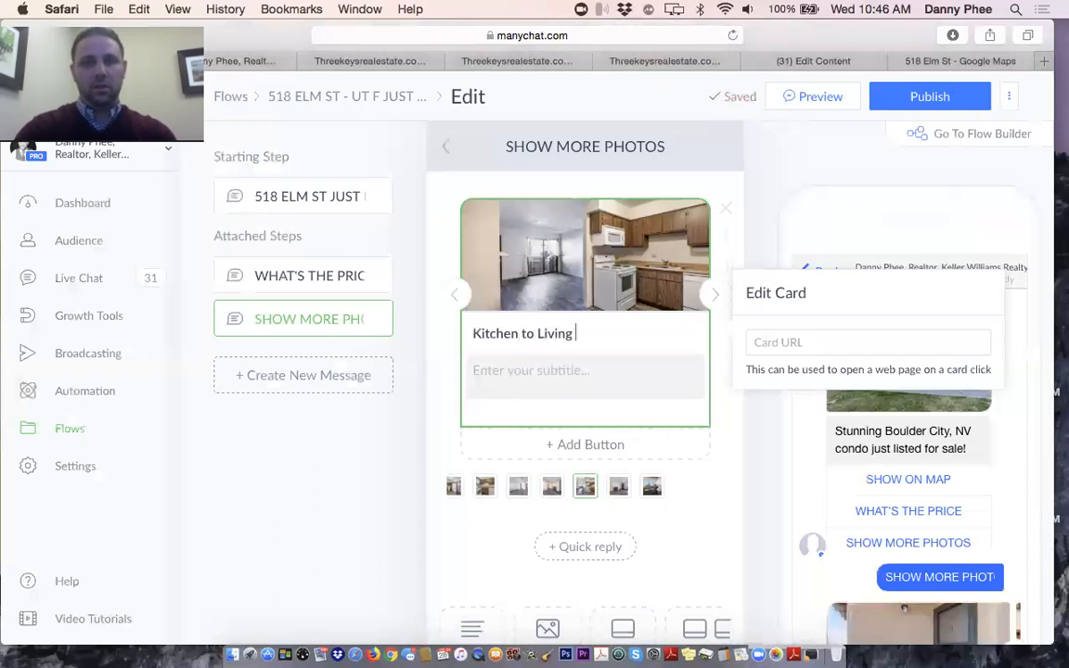
click(454, 297)
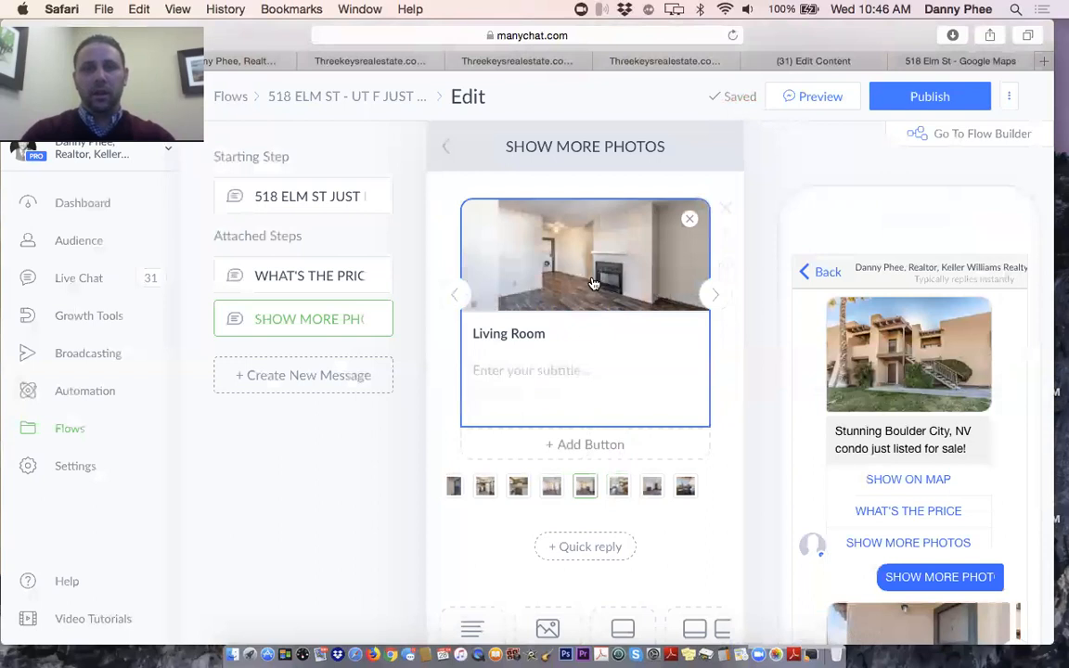
Enter the subtitle 'Click the image to see the full listing details' and save it
click(559, 380)
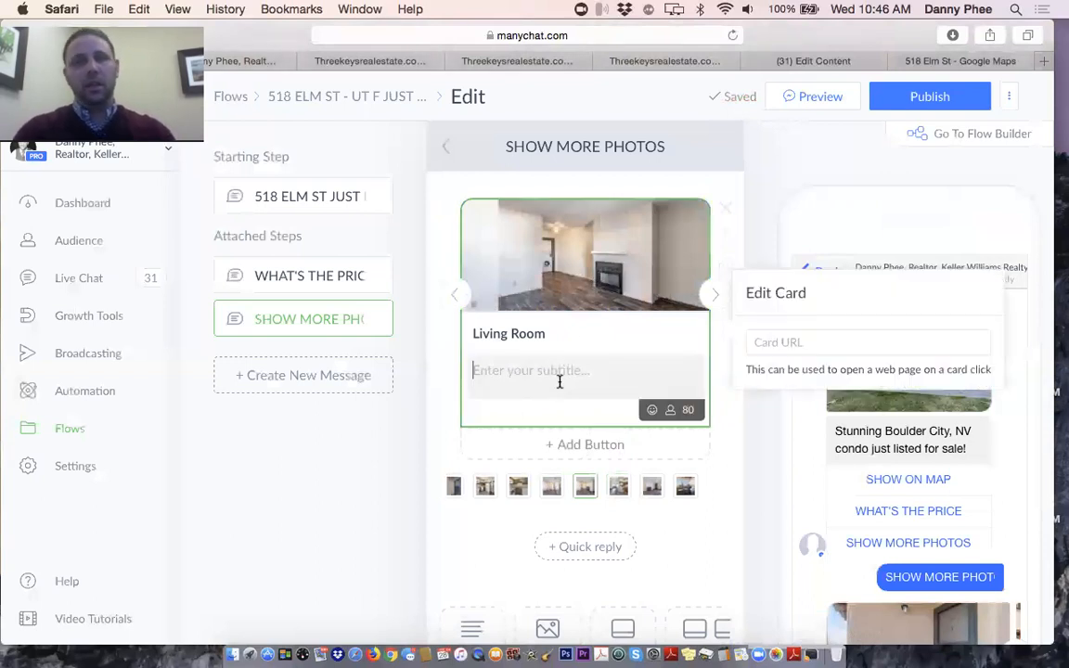
text(Click the)
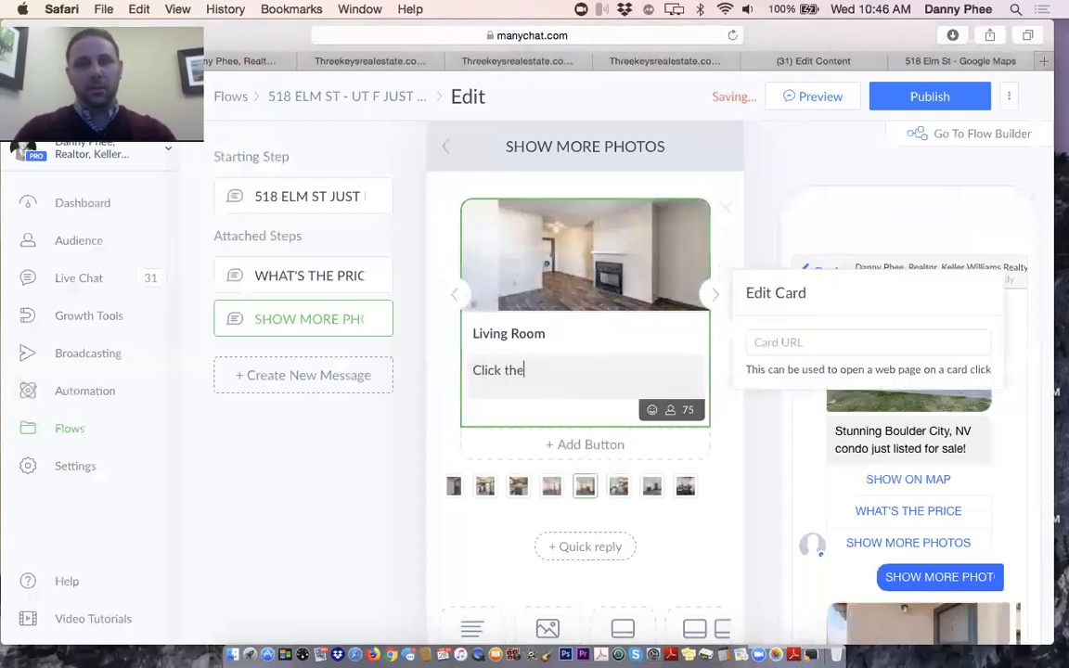
text( image to )
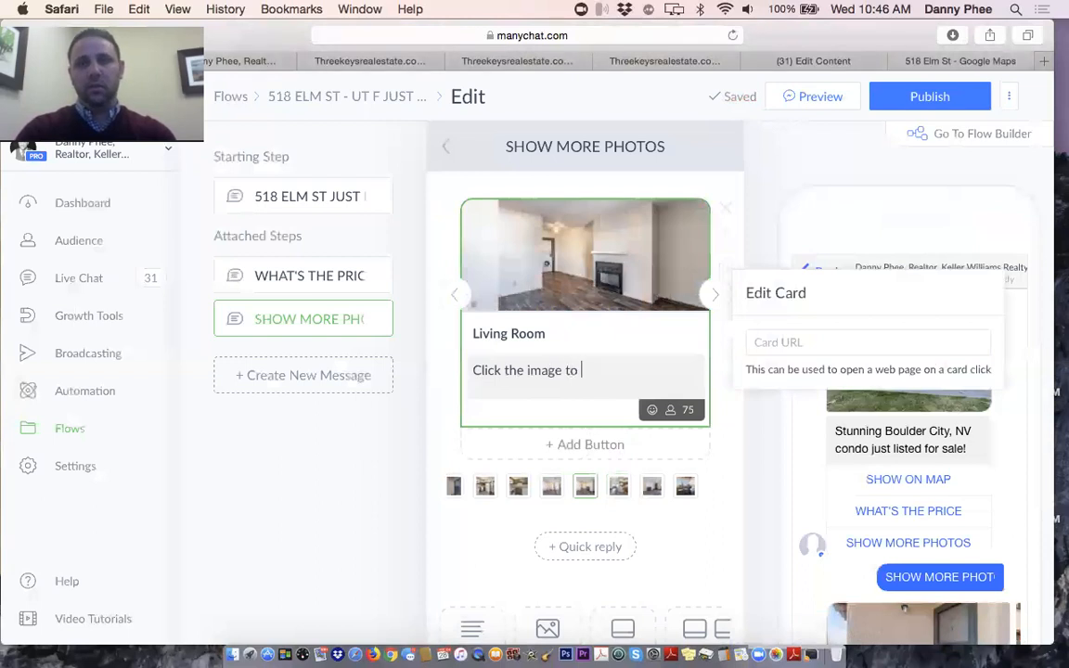
text(see the full l)
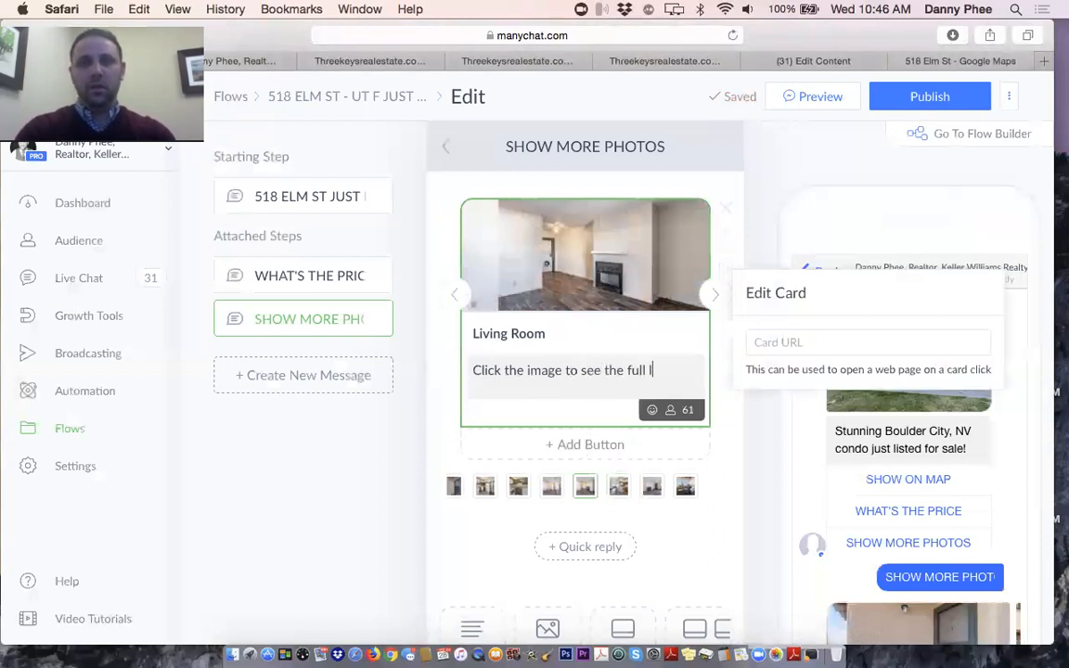
text(isting details)
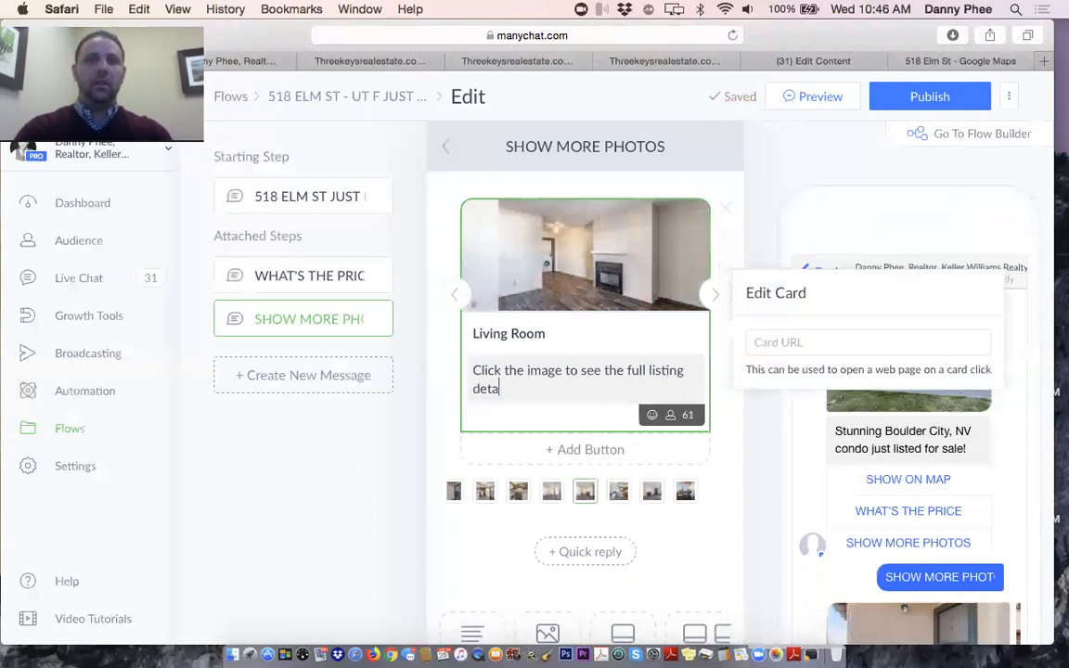
click(440, 435)
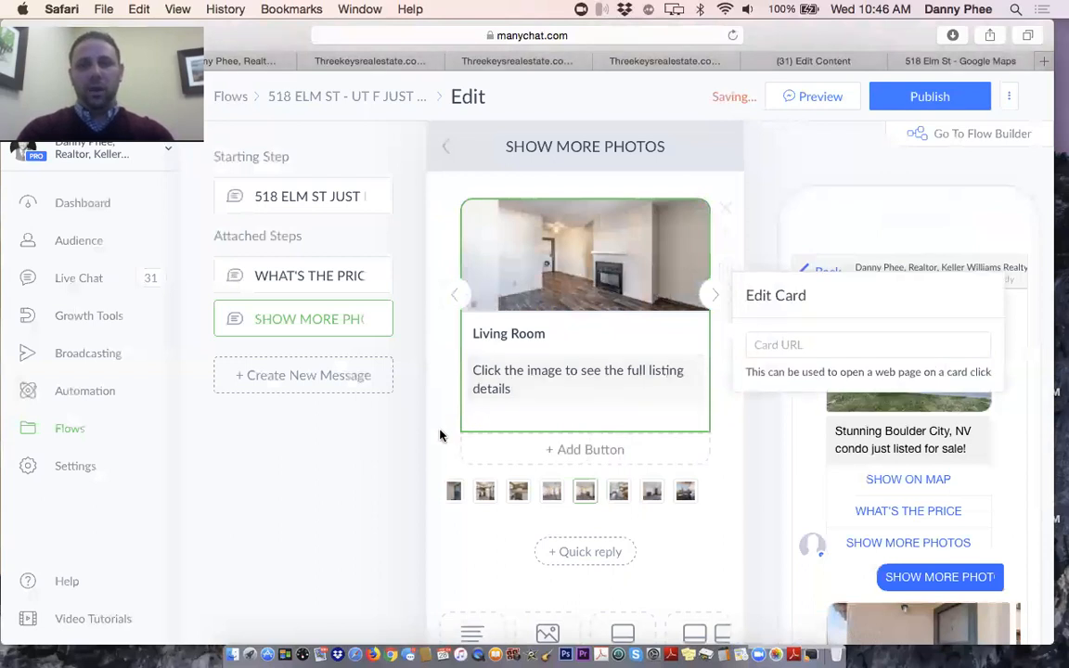
Cancel replacing the card photo and review the Living Room title and subtitle text
click(612, 269)
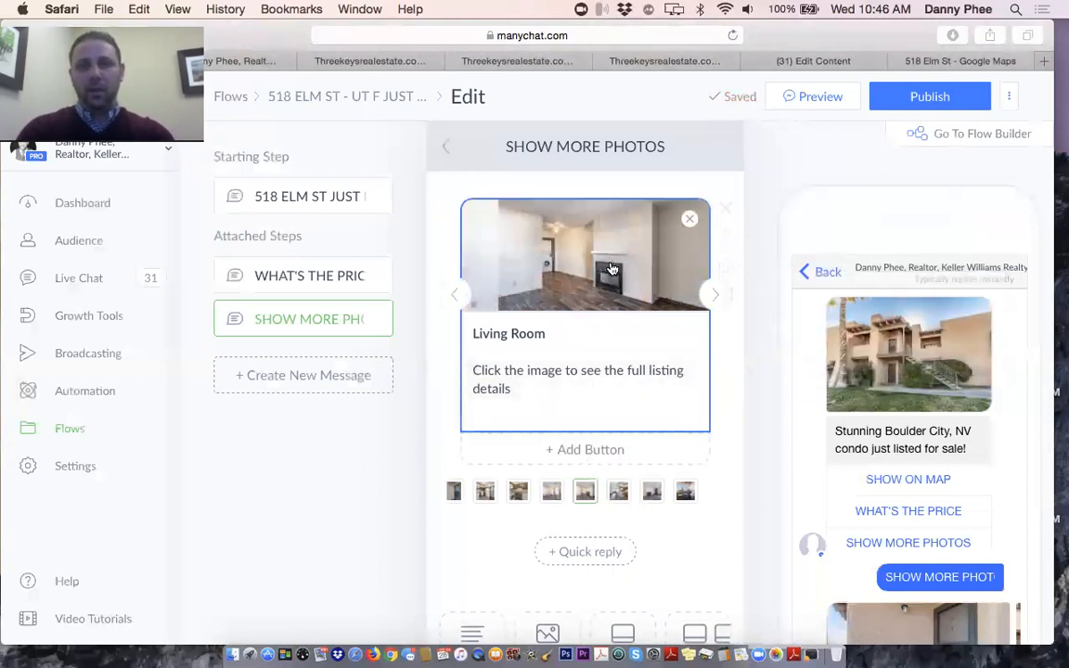
click(938, 592)
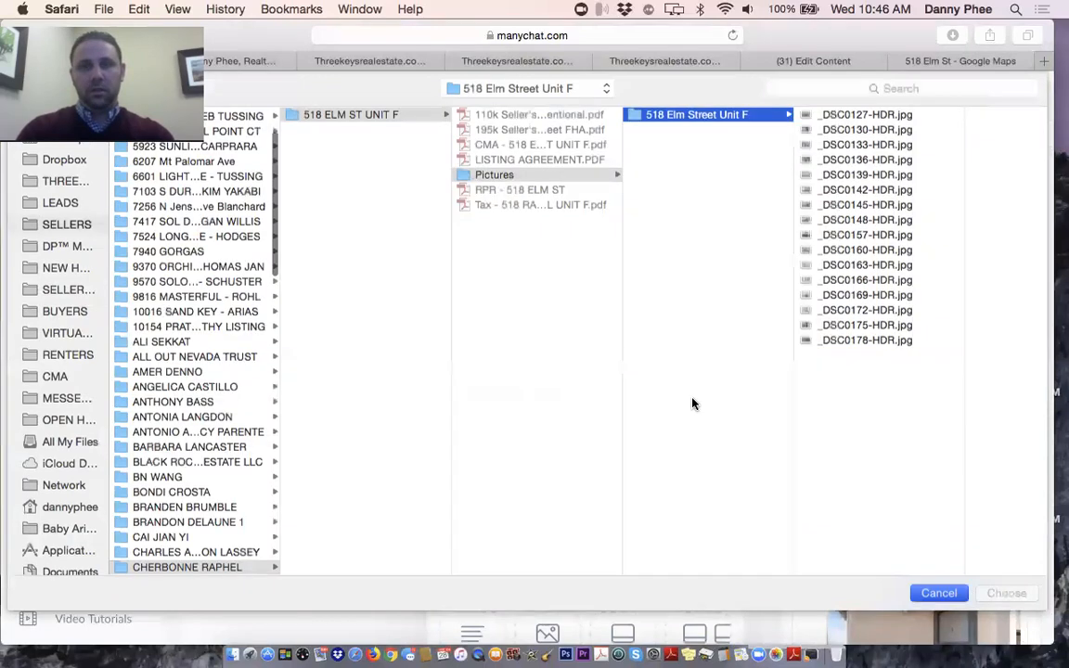
click(570, 335)
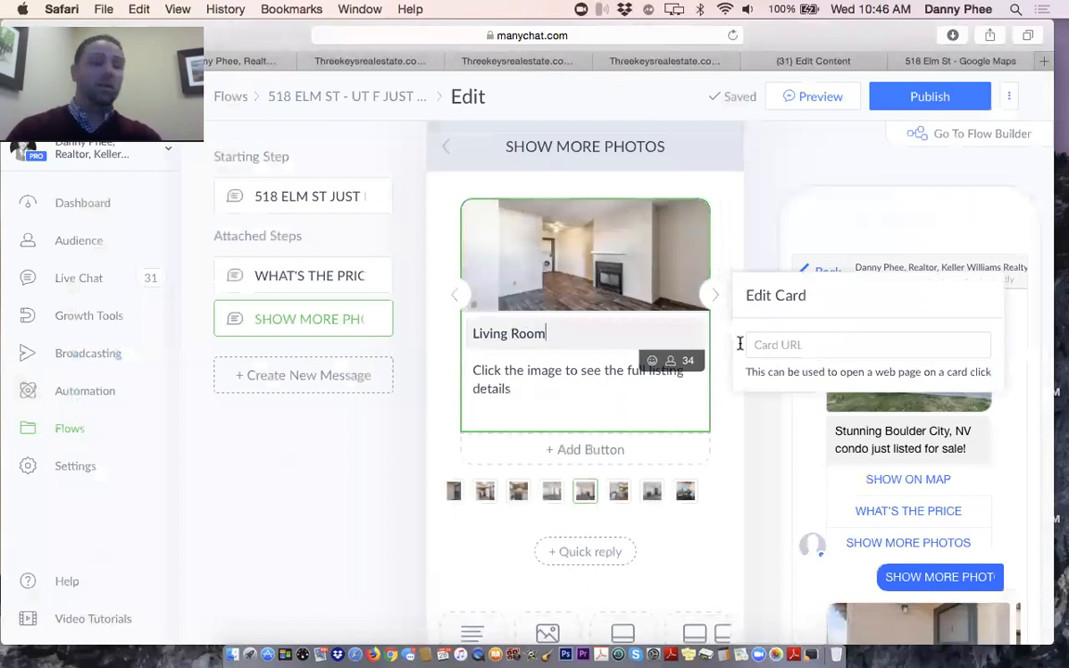
click(593, 393)
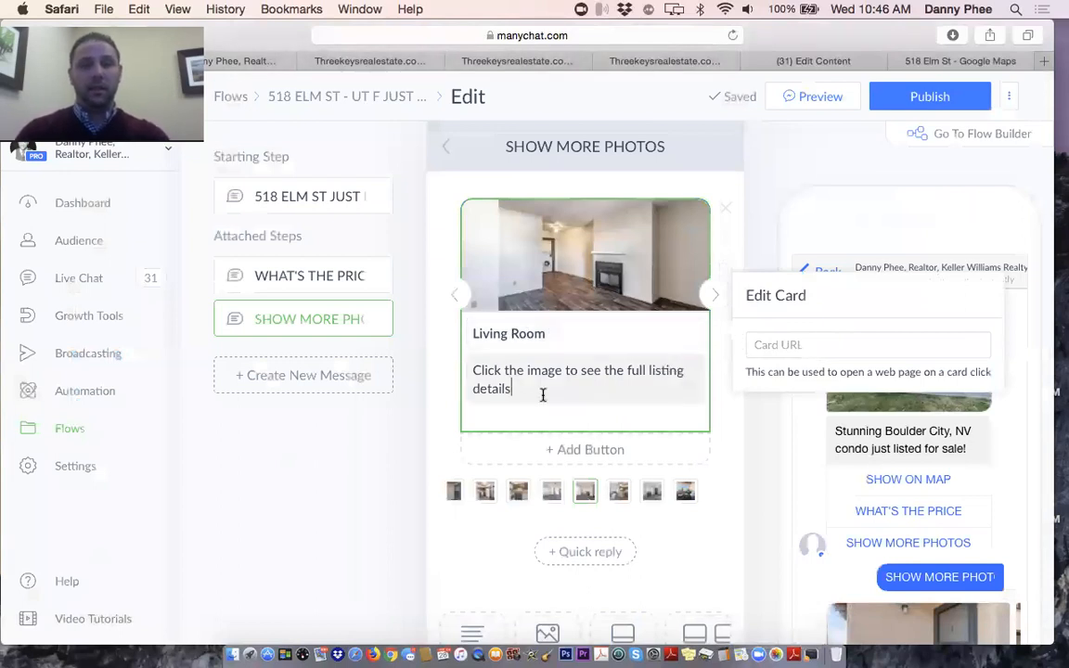
triple_click(543, 395)
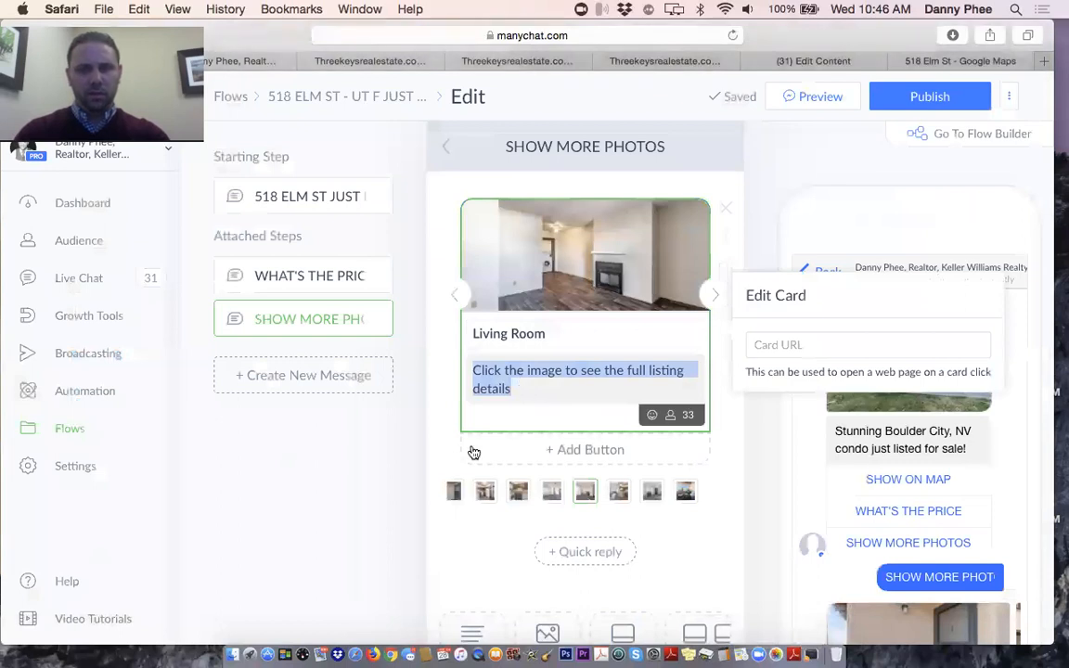
click(426, 454)
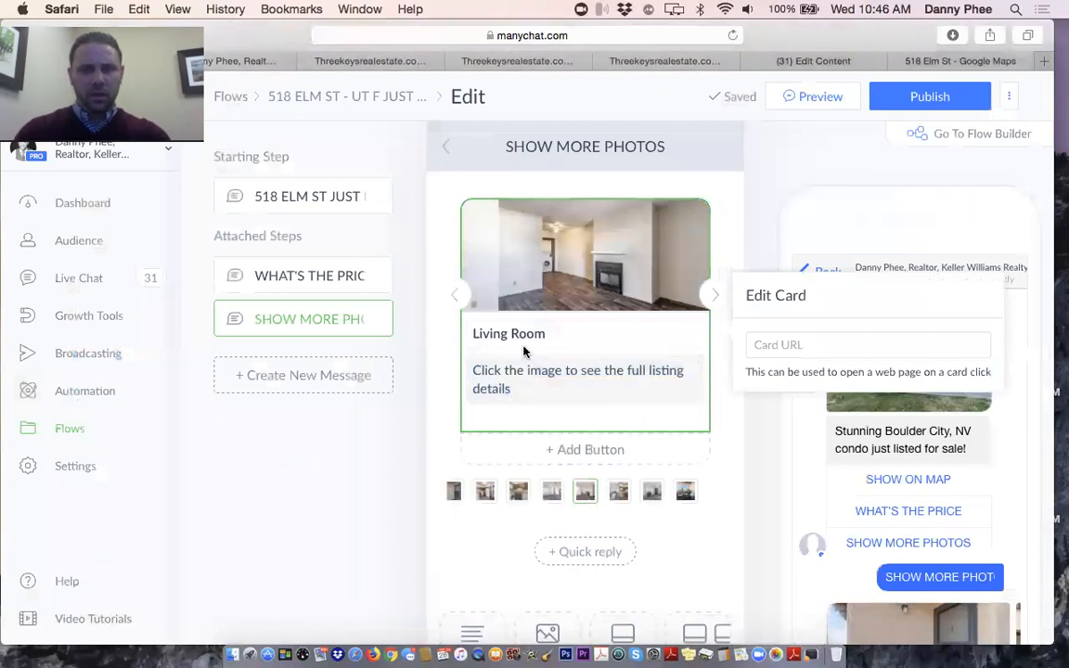
Try publishing, then delete the empty Add Tag action from the SHOW ON MAP button
click(912, 104)
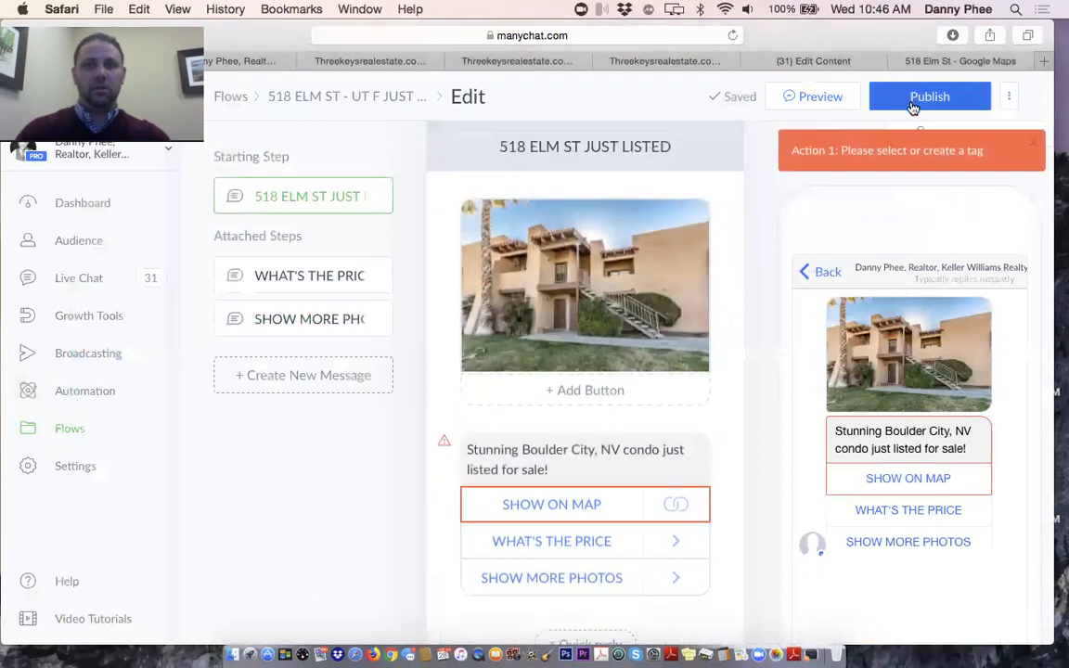
scroll(610, 285, down, 2)
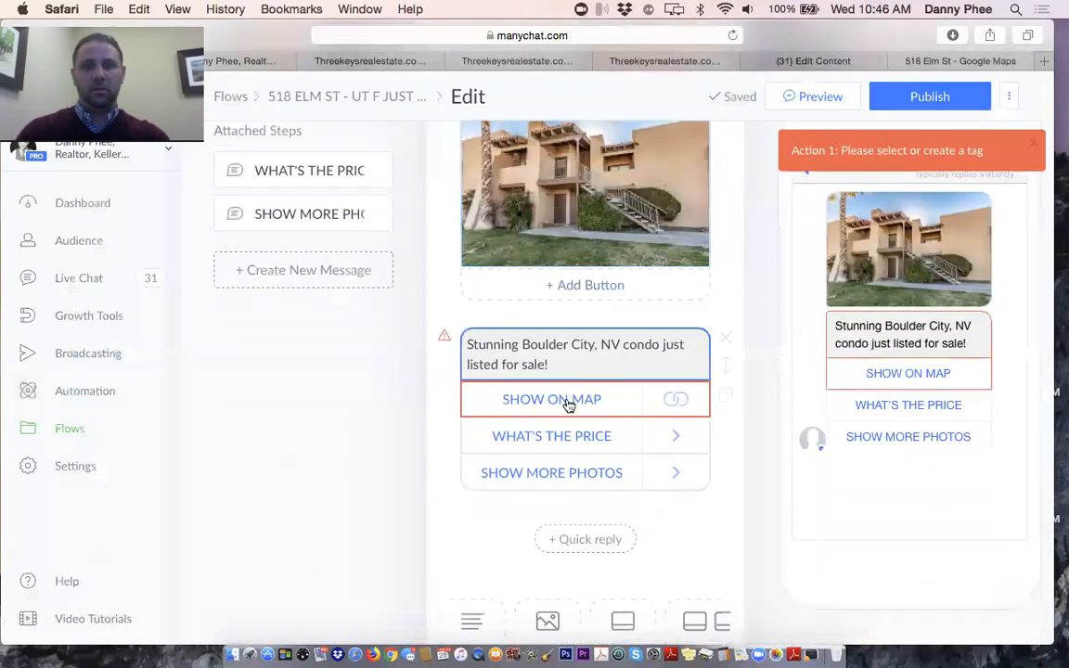
click(568, 401)
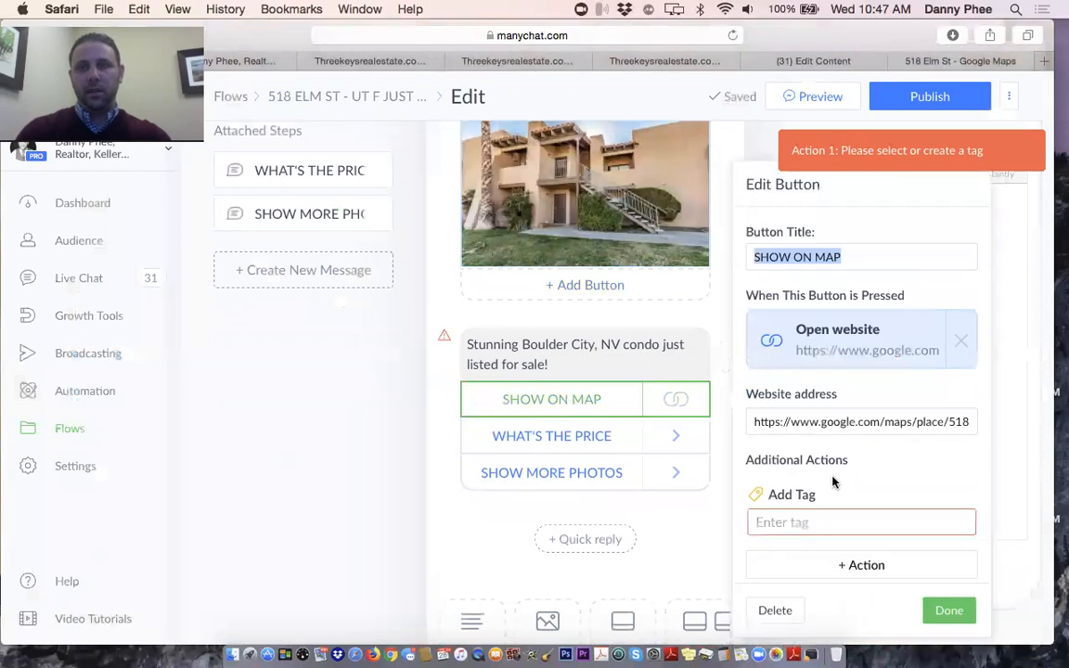
click(967, 495)
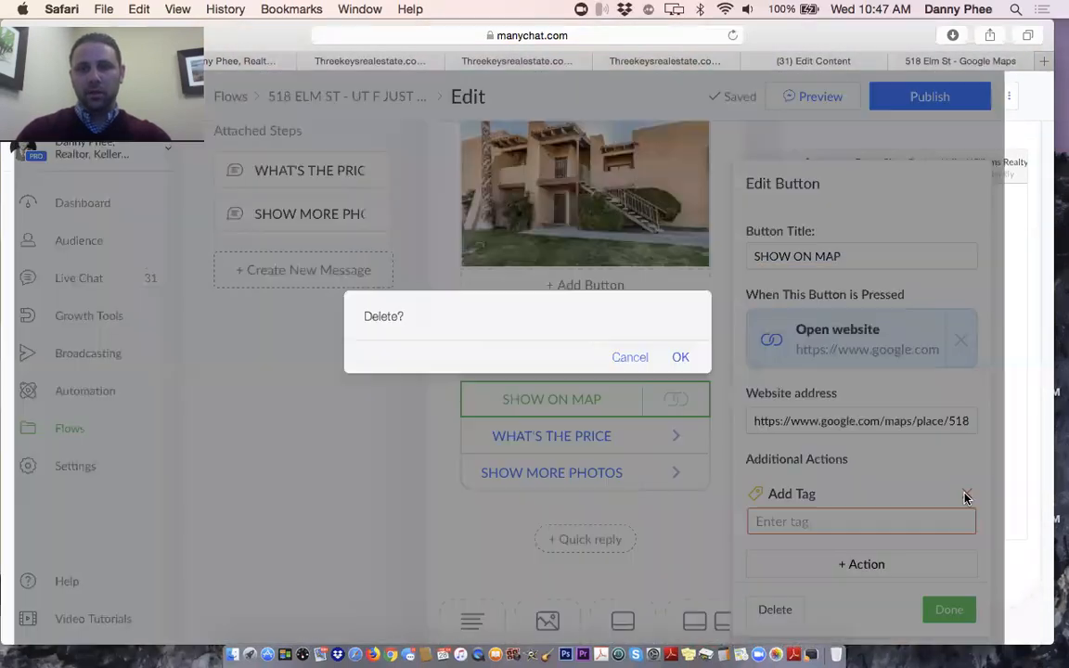
click(681, 358)
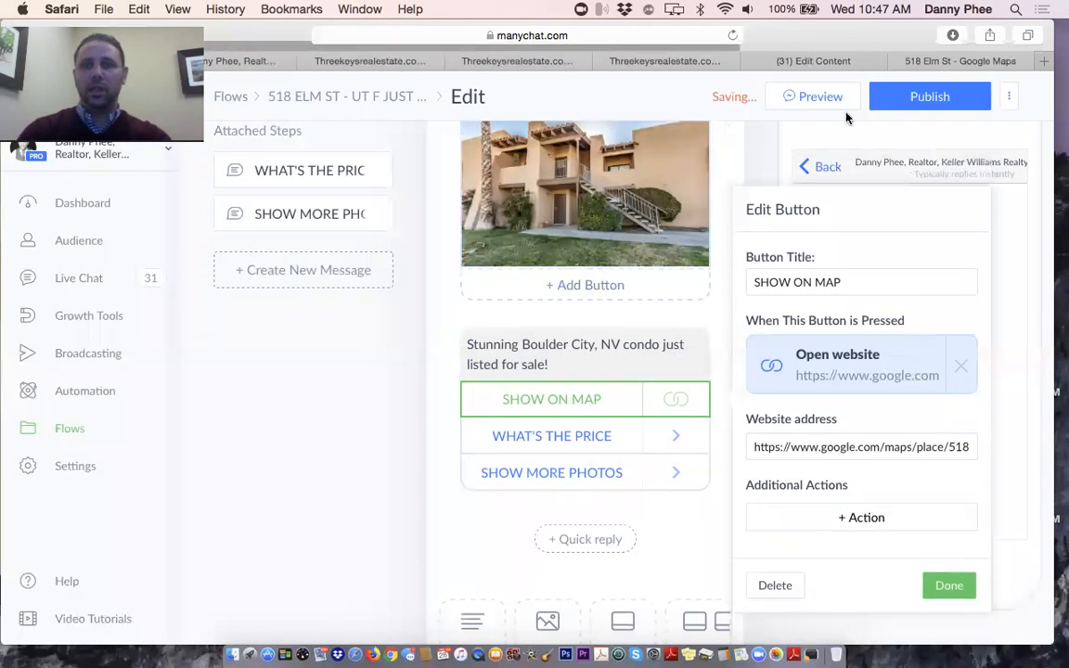
click(909, 98)
click(606, 436)
scroll(496, 394, up, 3)
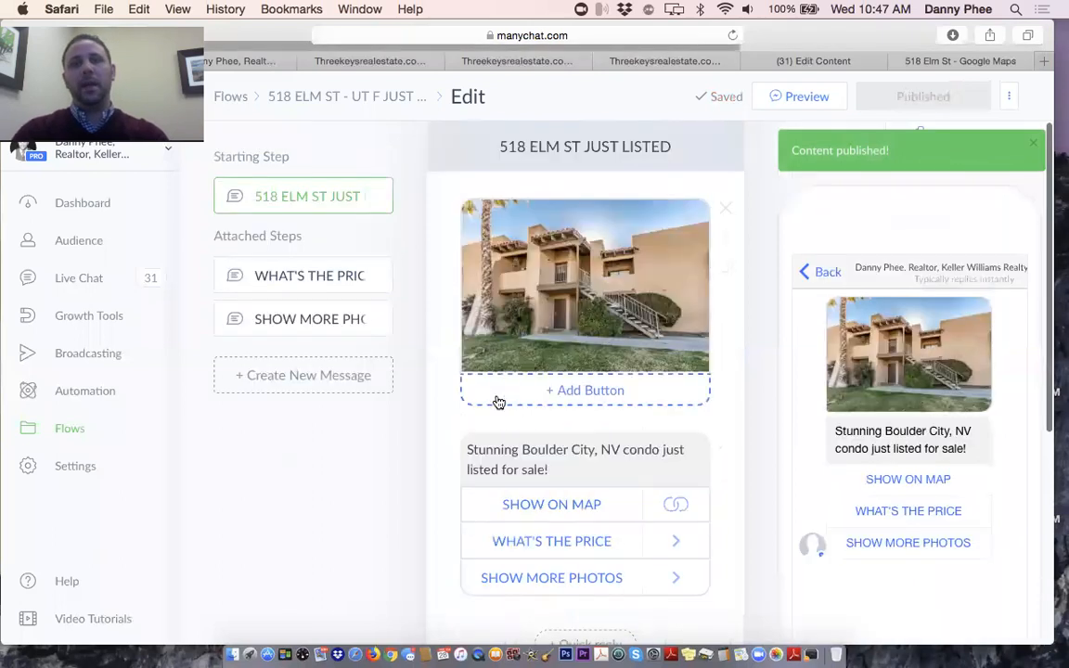
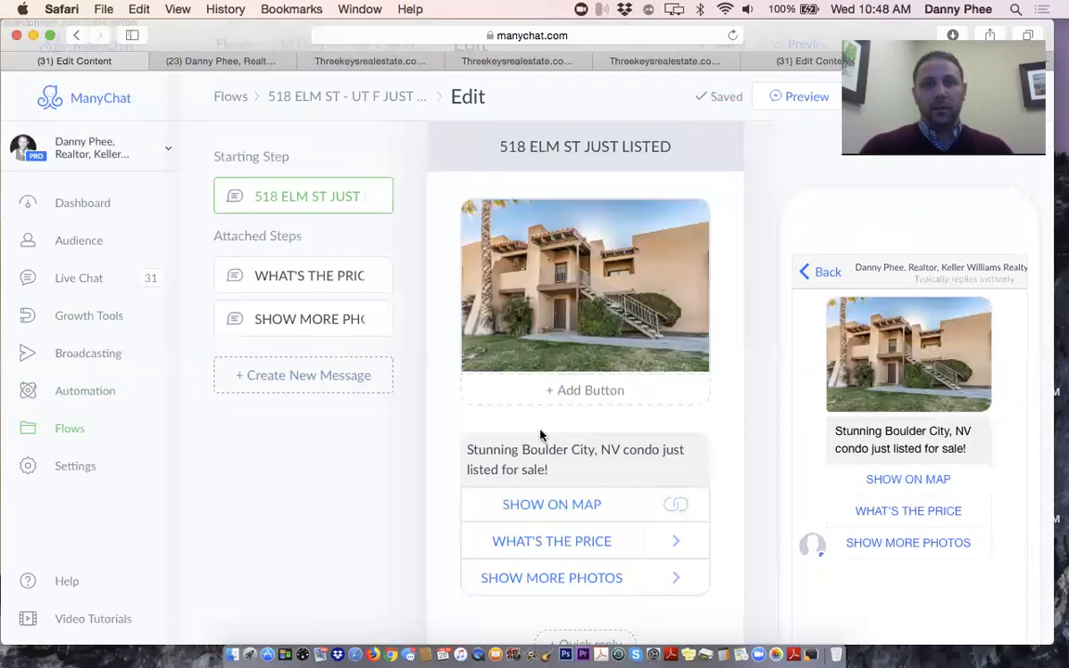
Go to Automation > Sequences to list the four existing sequences
scroll(542, 436, down, 3)
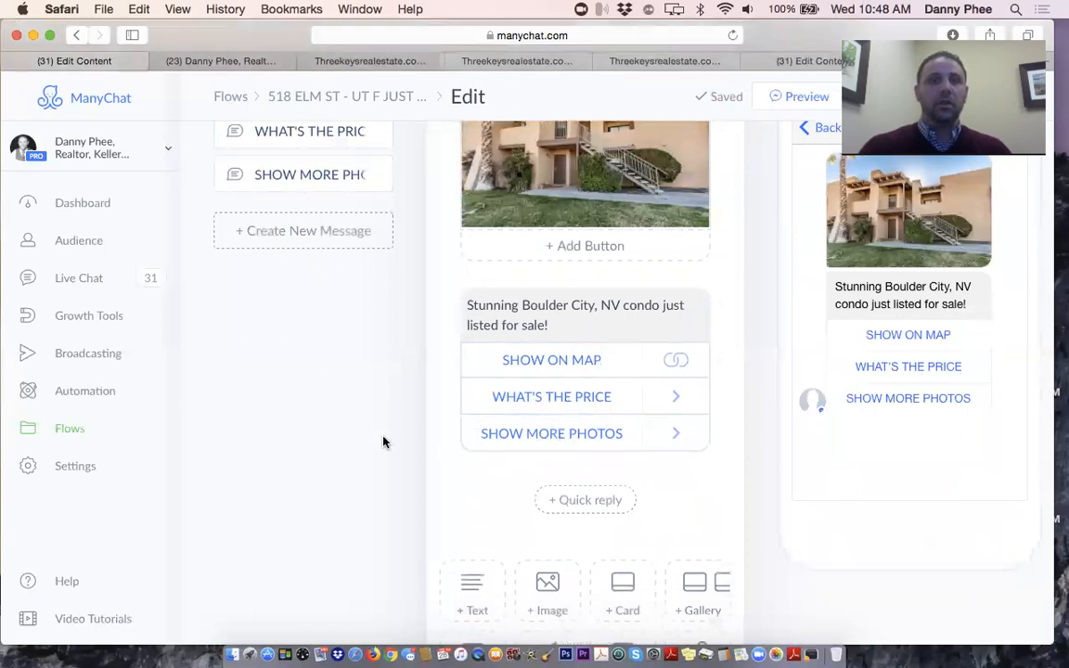
scroll(383, 442, up, 2)
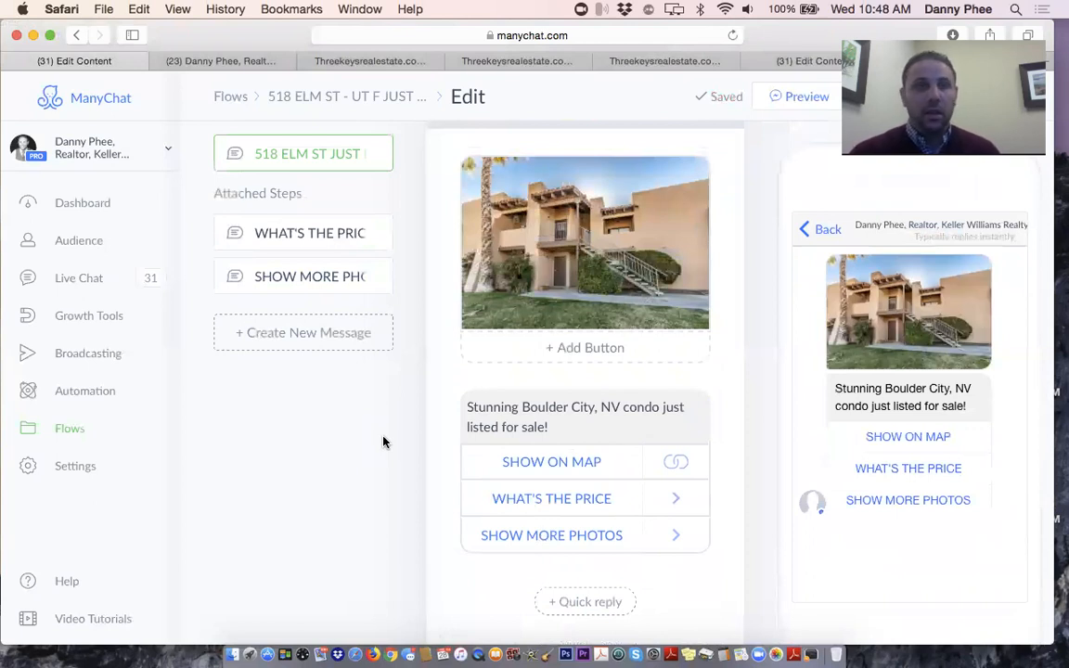
click(103, 394)
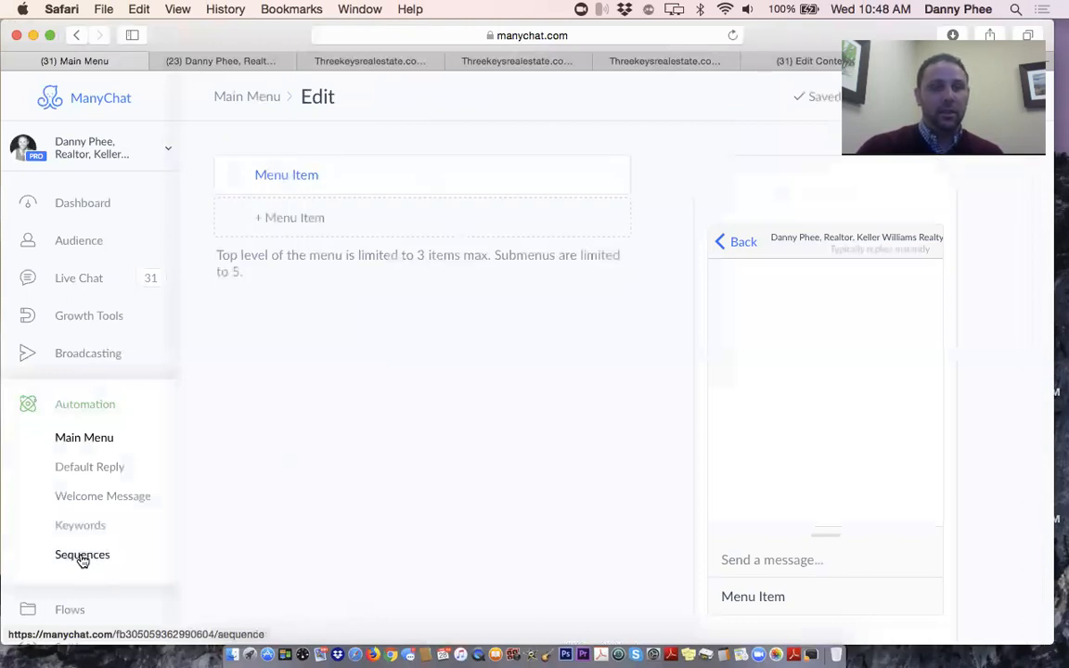
click(82, 556)
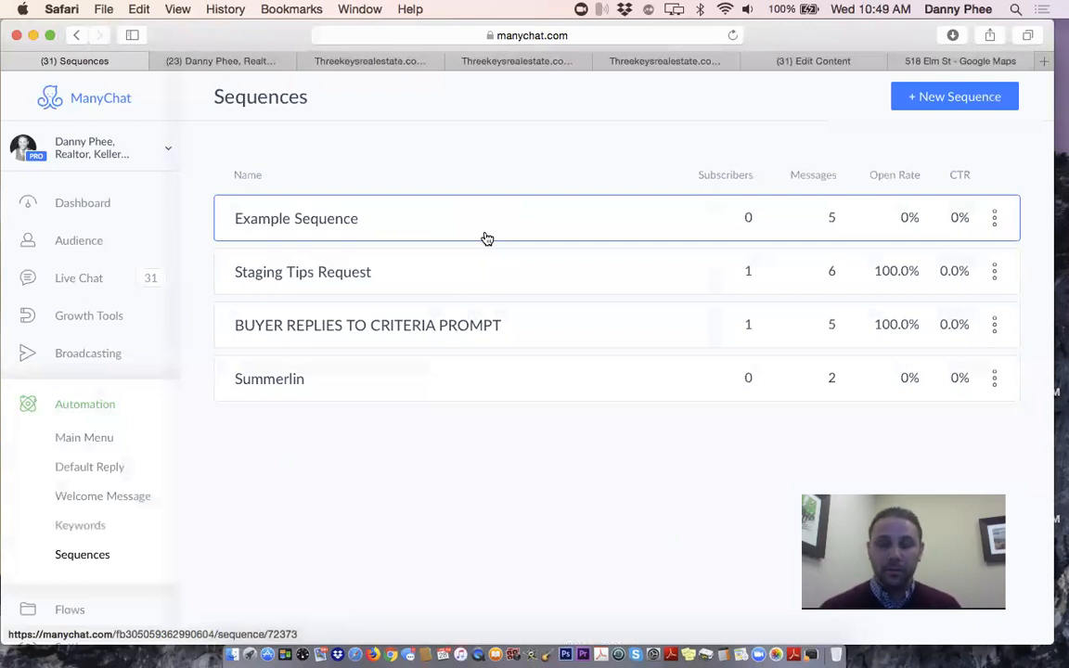
Open the Example Sequence to view its five scheduled messages
click(413, 225)
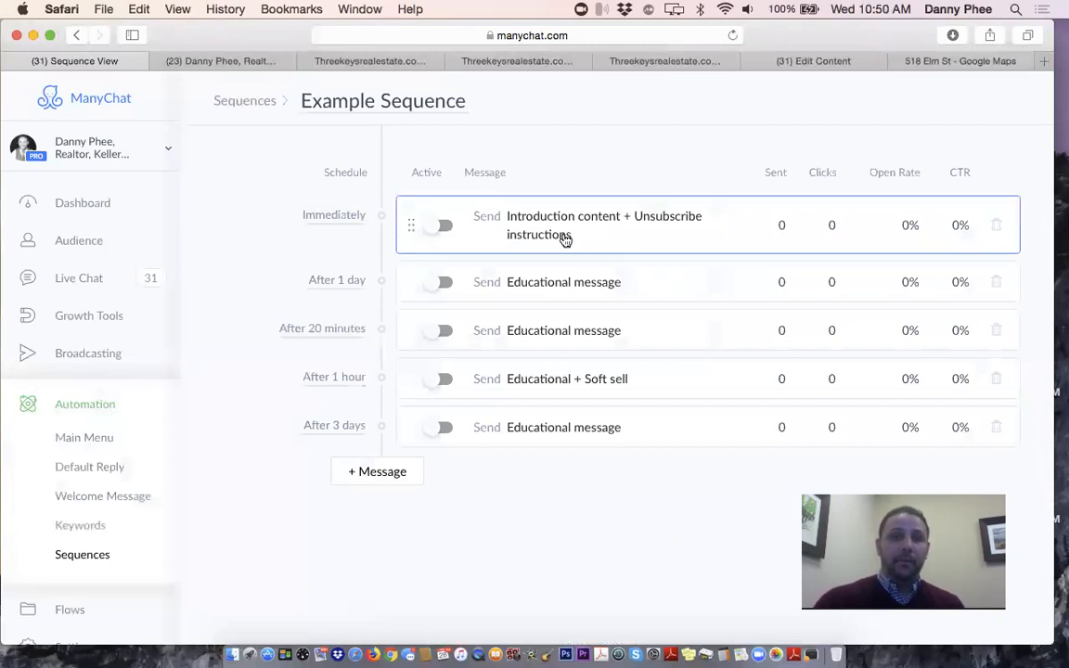
Change the first message's timing from Immediately to 10 Minutes and save the schedule
click(336, 216)
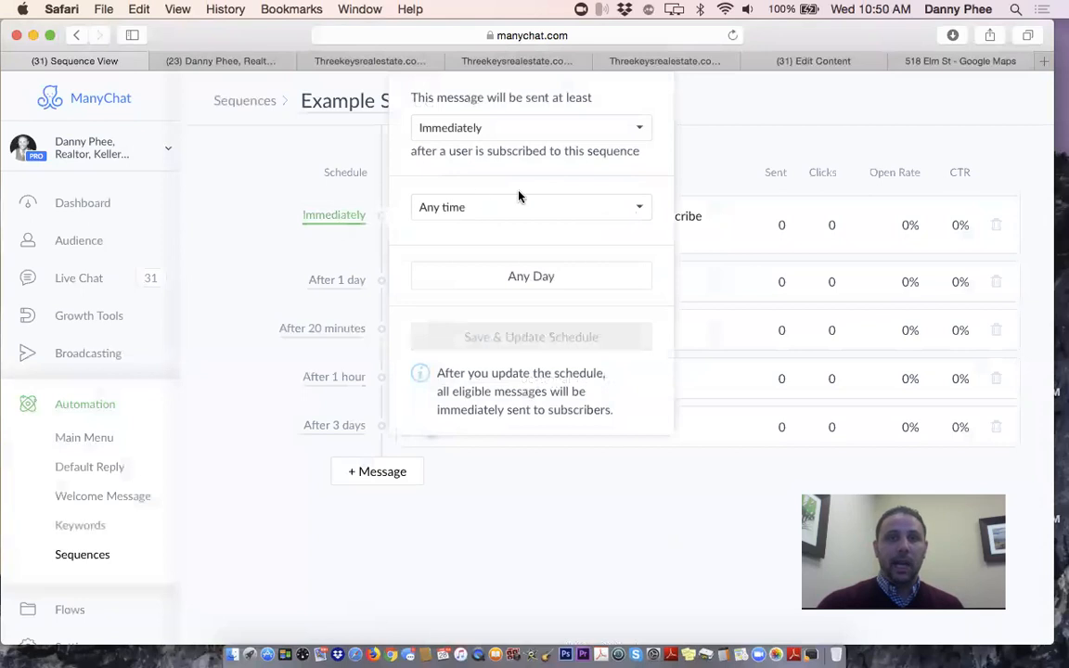
click(506, 128)
click(497, 151)
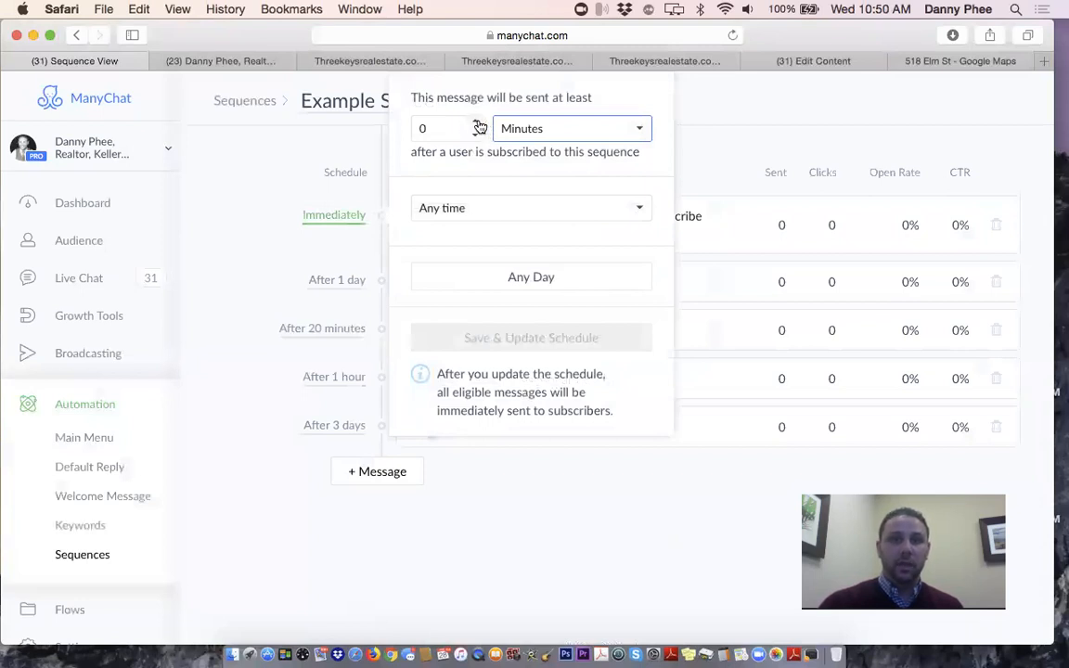
click(474, 124)
click(475, 125)
click(475, 124)
click(475, 125)
click(475, 125)
click(475, 124)
click(475, 124)
click(475, 124)
click(475, 125)
click(476, 124)
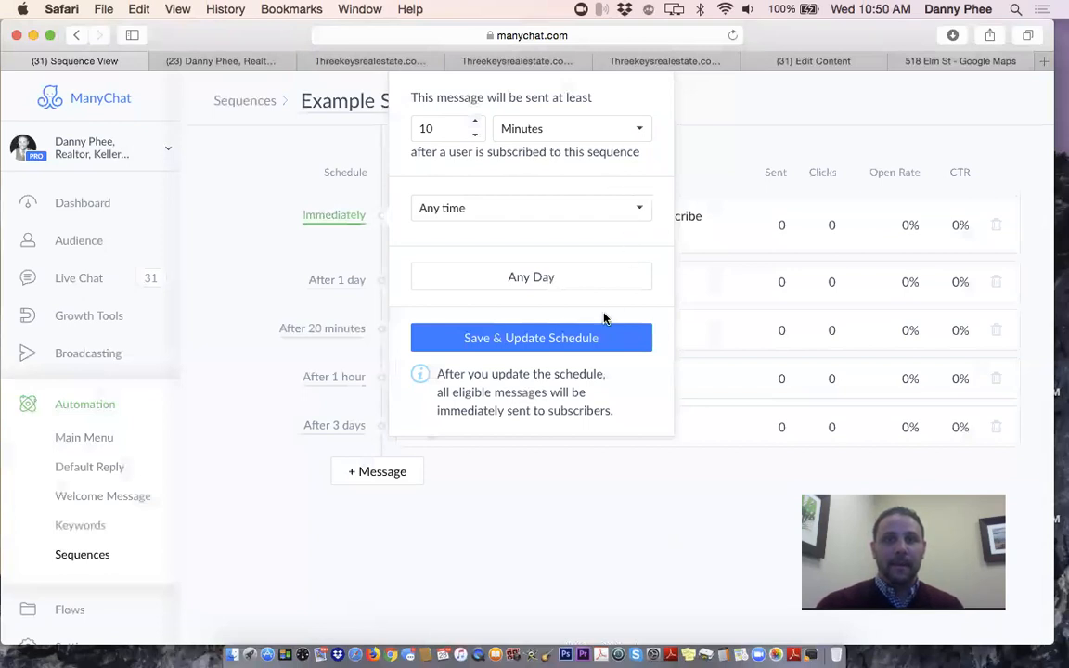
click(548, 341)
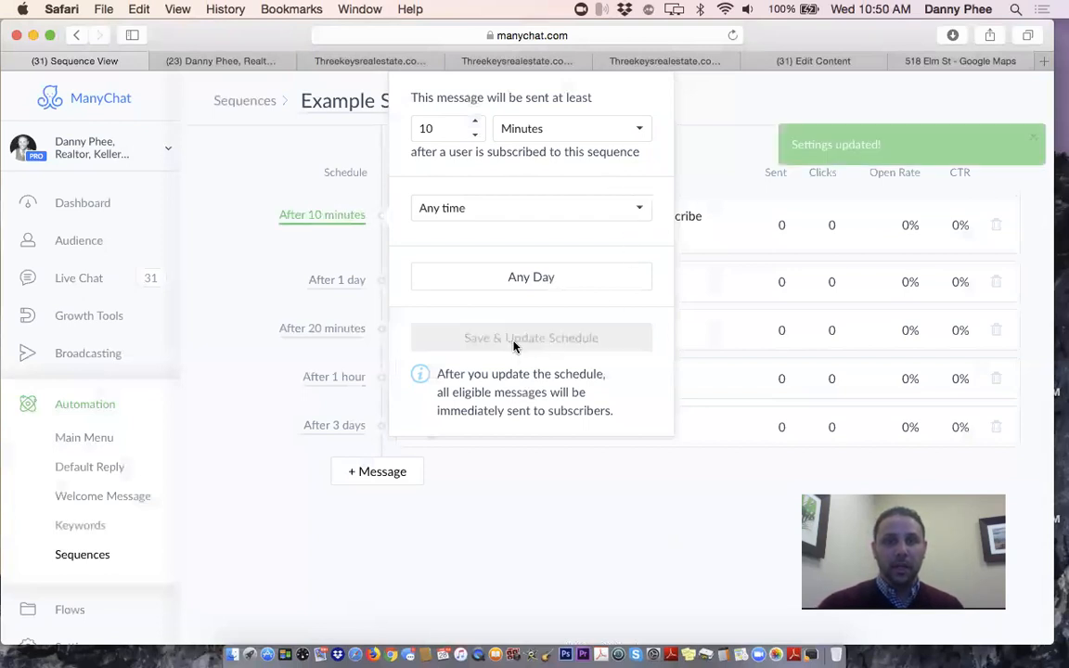
Close the schedule popup, leaving the first message delayed by 10 minutes
click(246, 266)
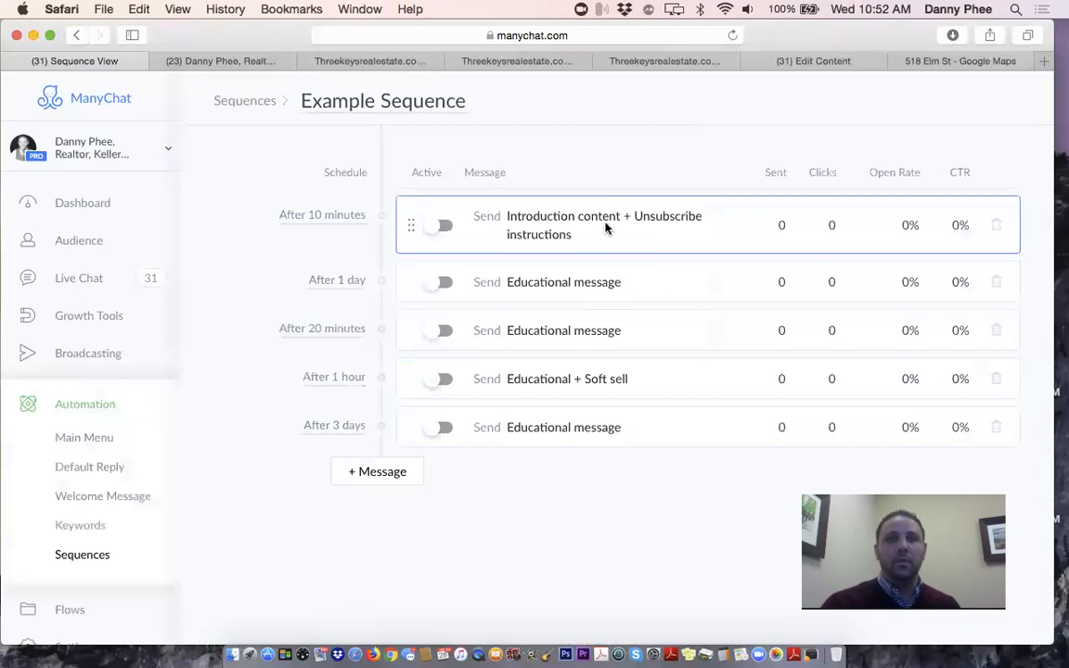
Open the Introduction content + Unsubscribe instructions message in the editor, in its first text block
click(563, 219)
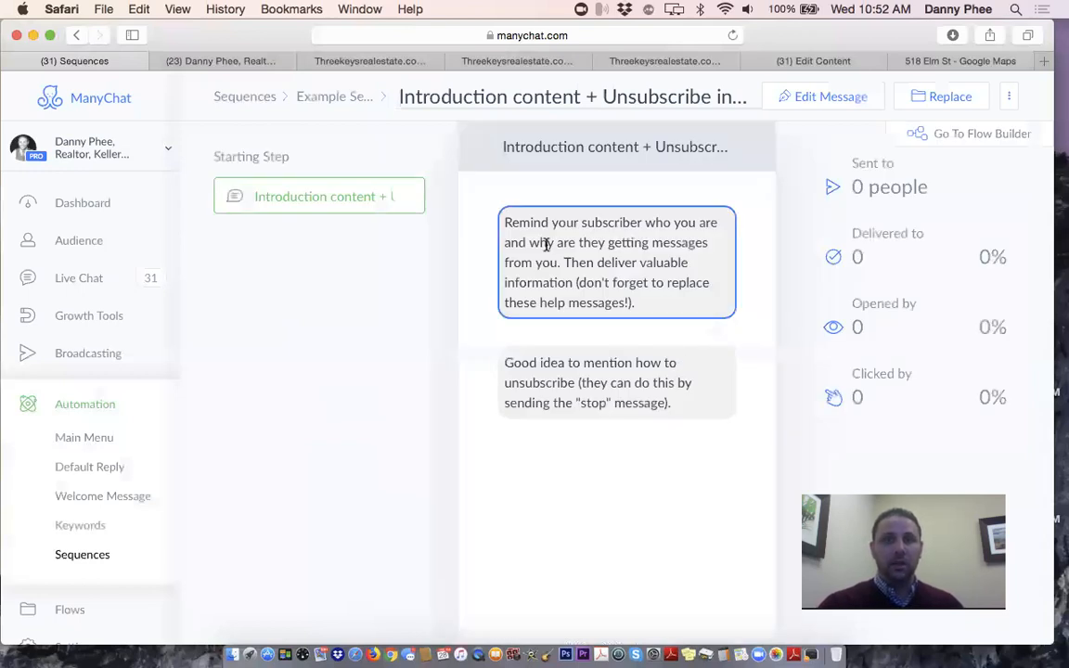
click(823, 97)
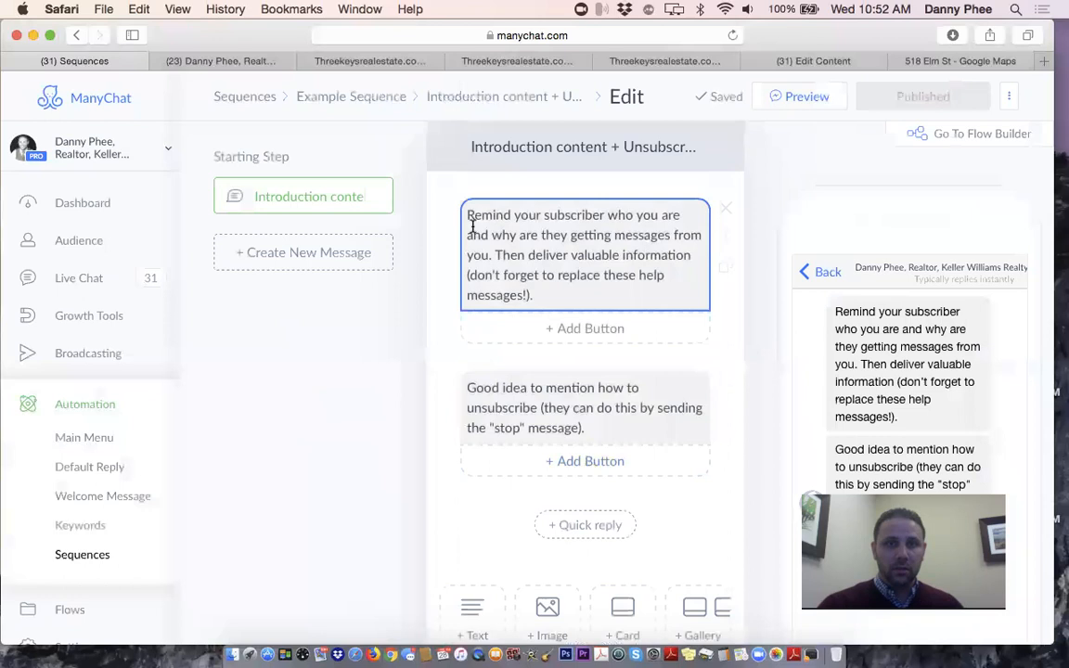
click(468, 215)
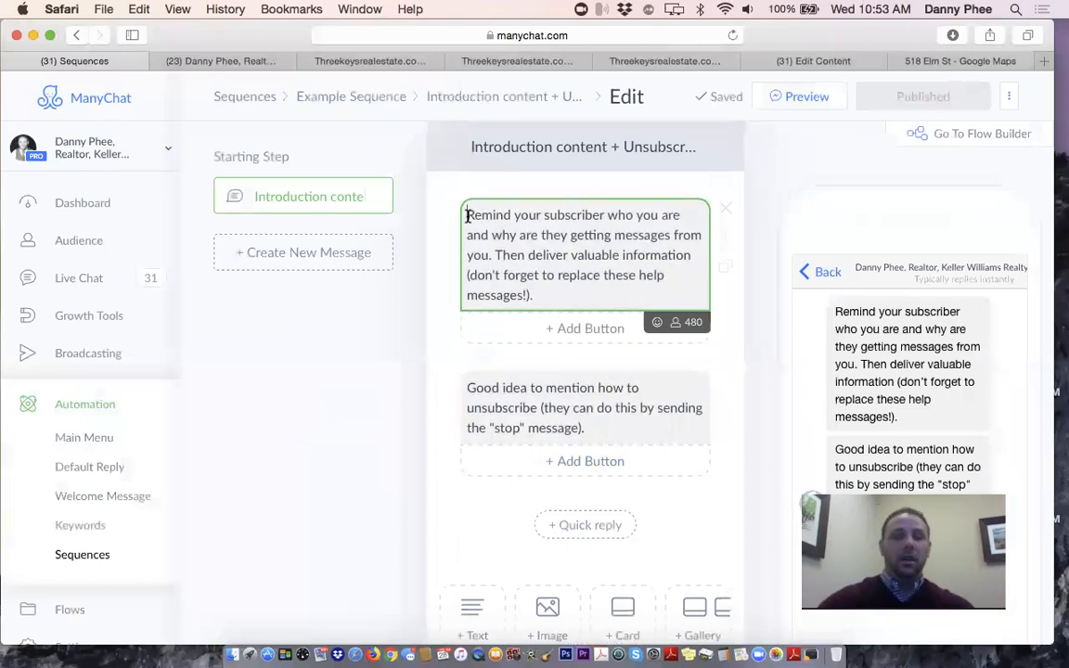
click(467, 215)
text(Hi th)
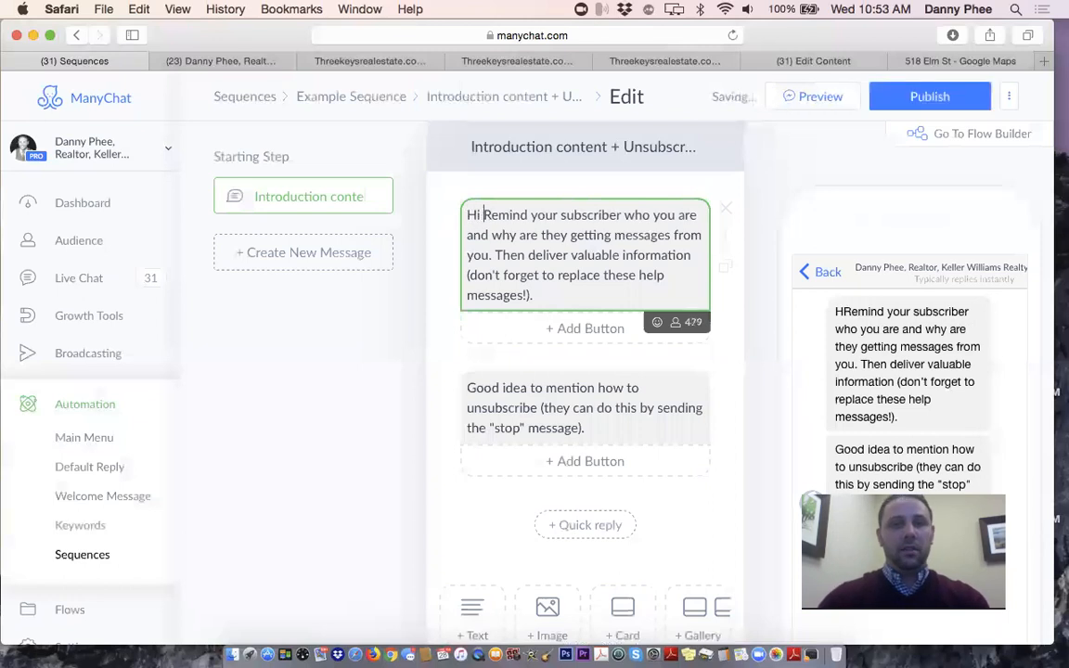
text(is is Danny)
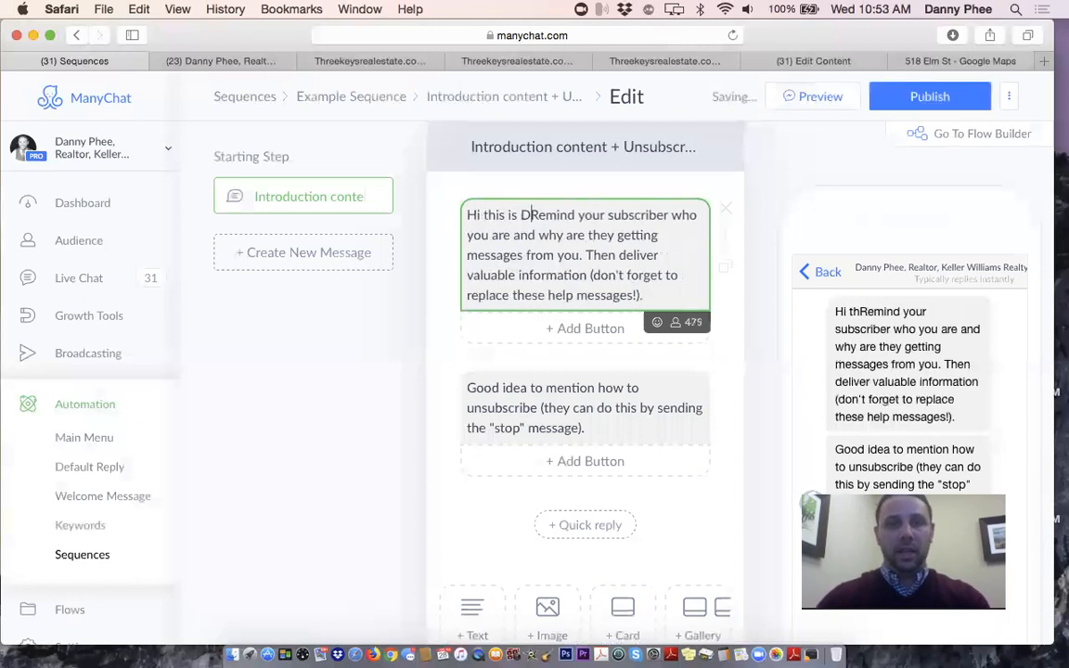
text( with Keller)
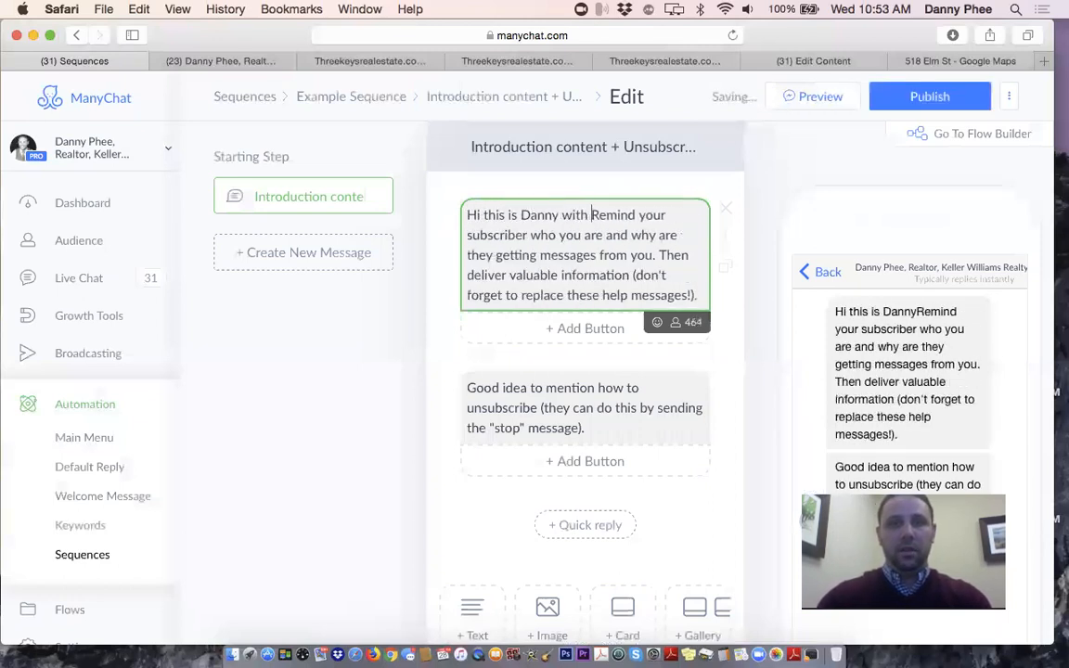
text( Williams Rea)
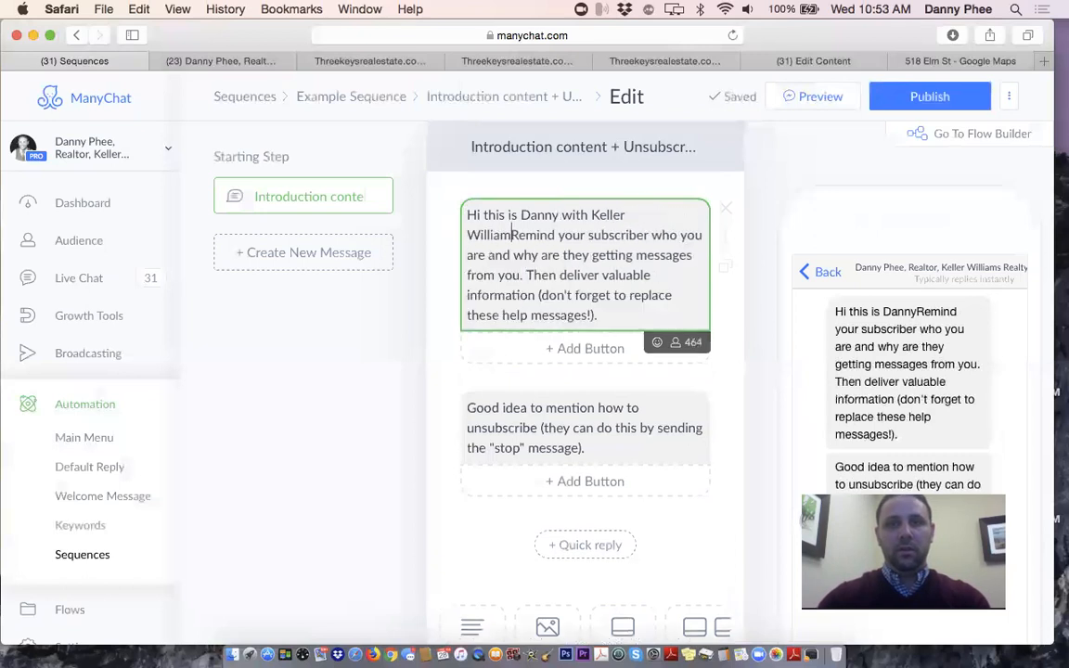
text(lty Las V)
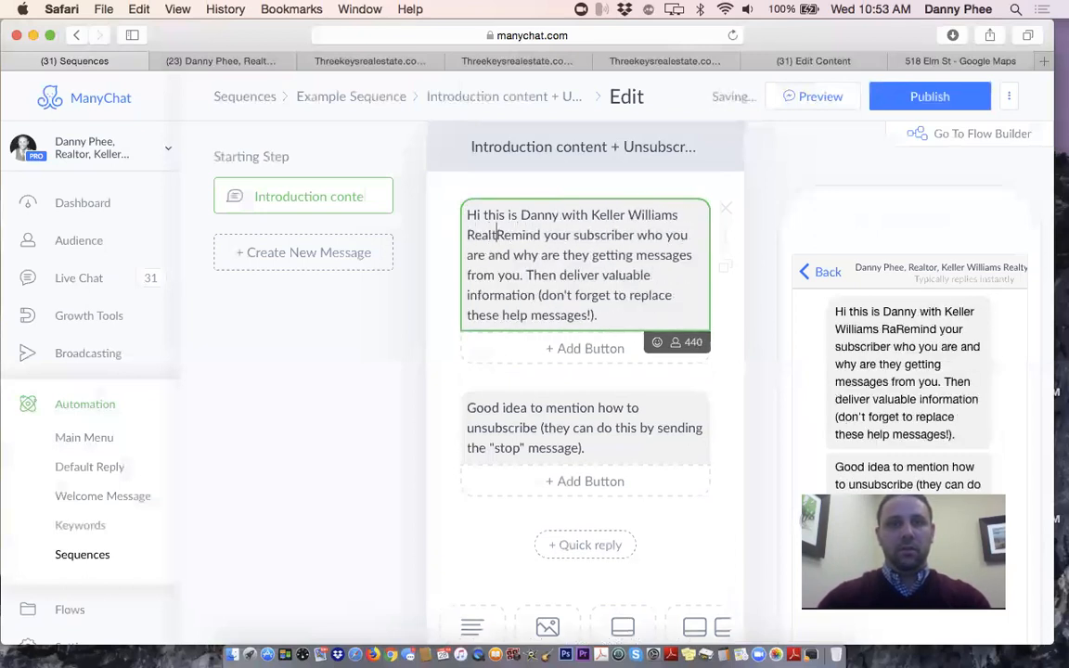
text(egas thank)
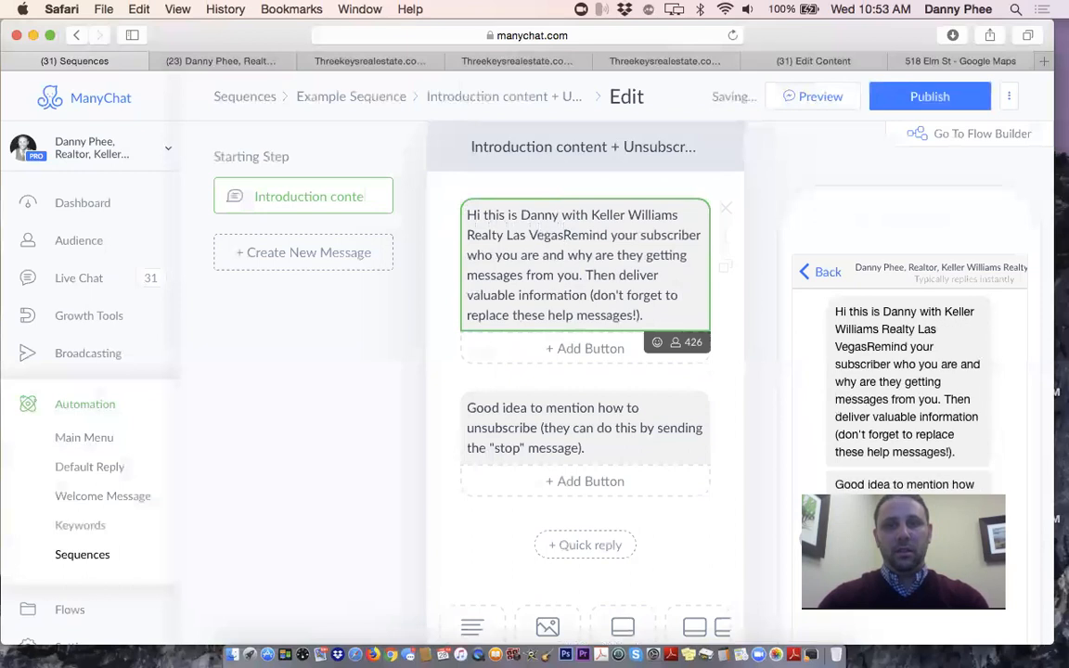
key(BackSpace)
key(BackSpace)
key(BackSpace)
key(BackSpace)
key(BackSpace)
key(BackSpace)
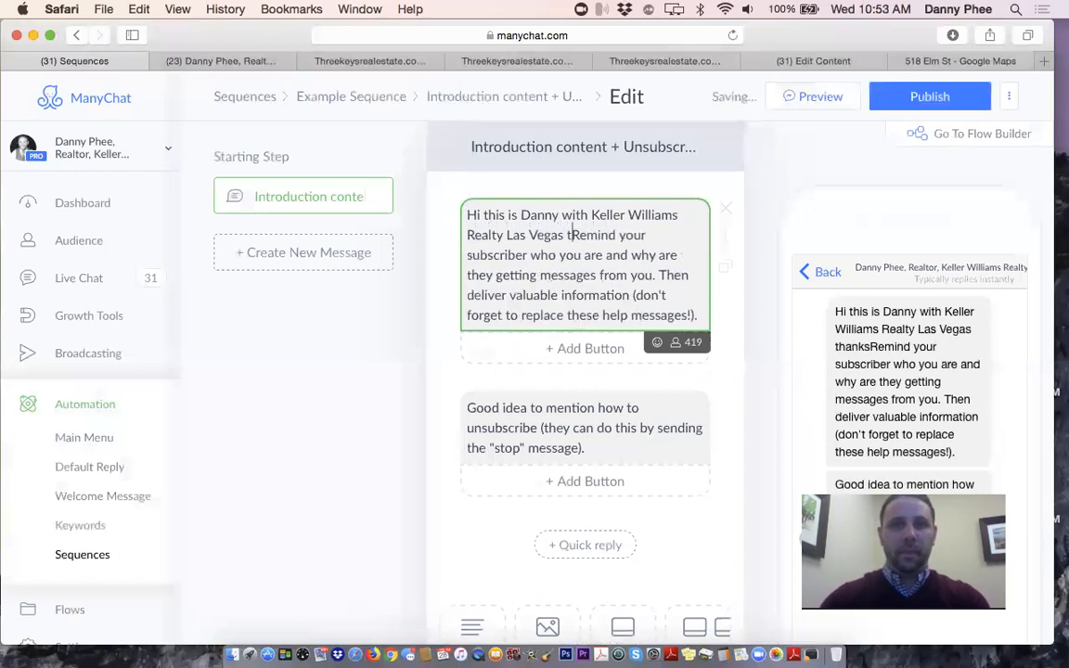
text(! Thanks for you)
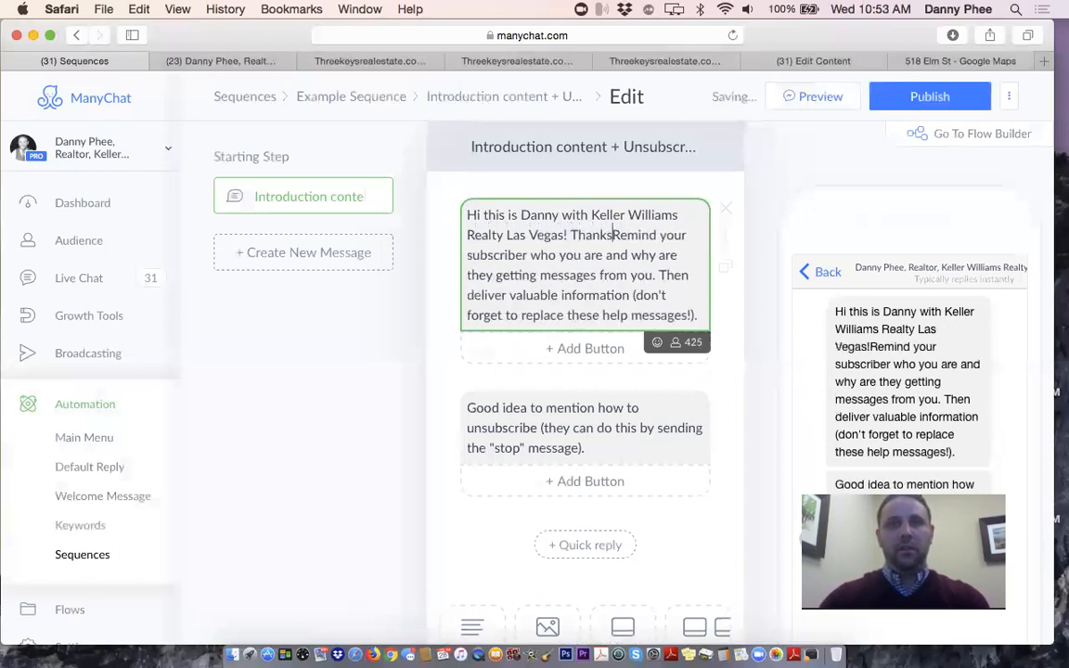
text(r interestec)
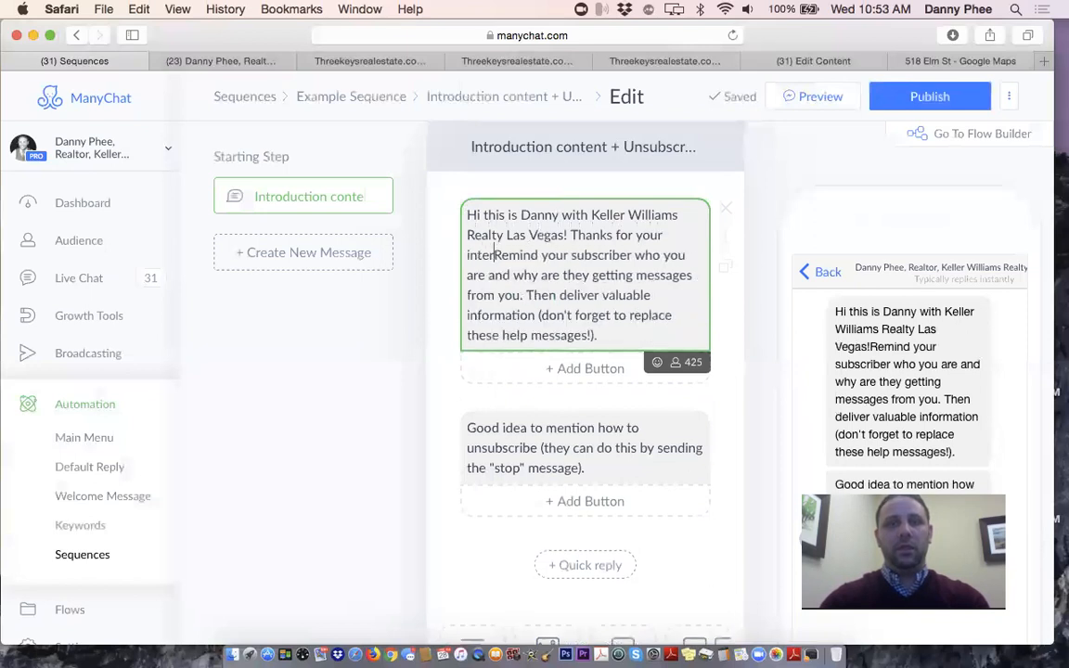
key(BackSpace)
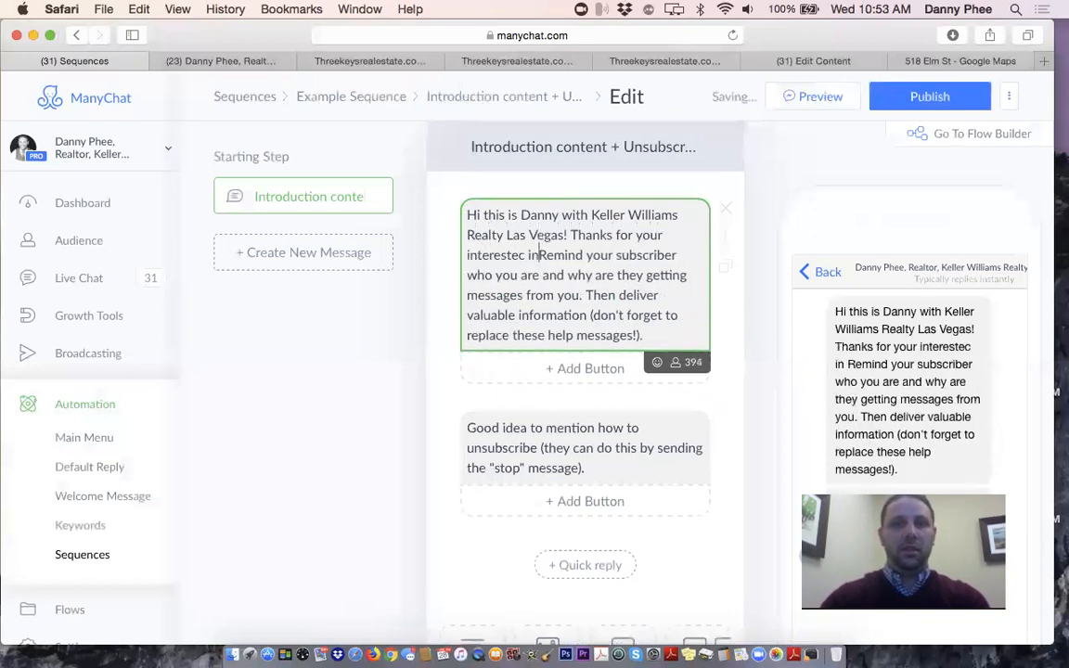
key(BackSpace)
text(our)
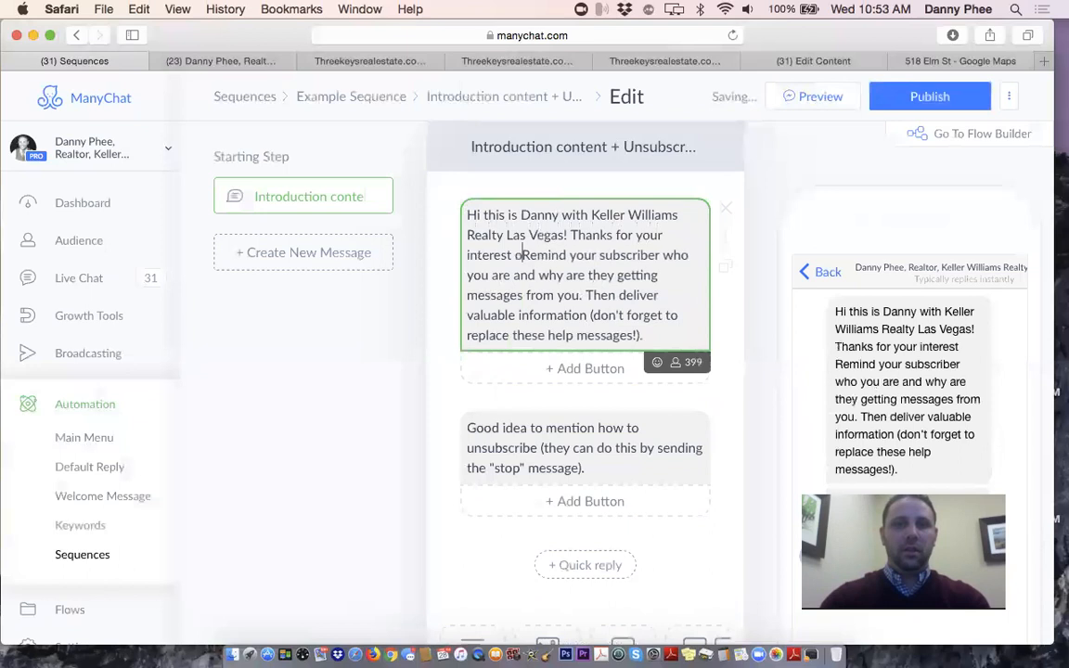
key(BackSpace)
key(BackSpace)
key(BackSpace)
text(in our list)
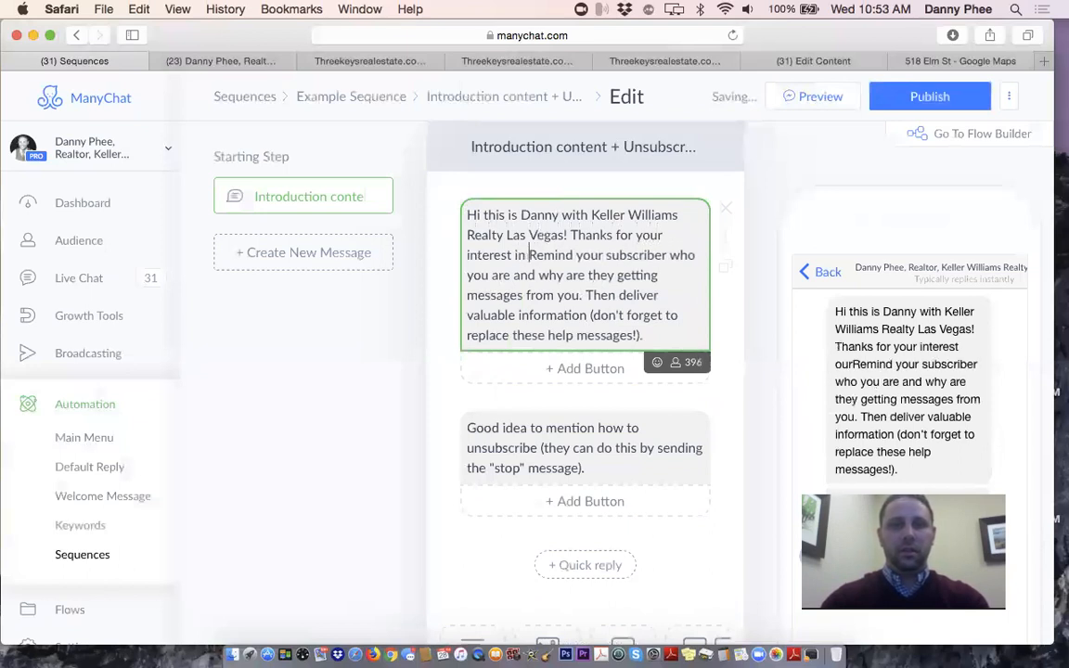
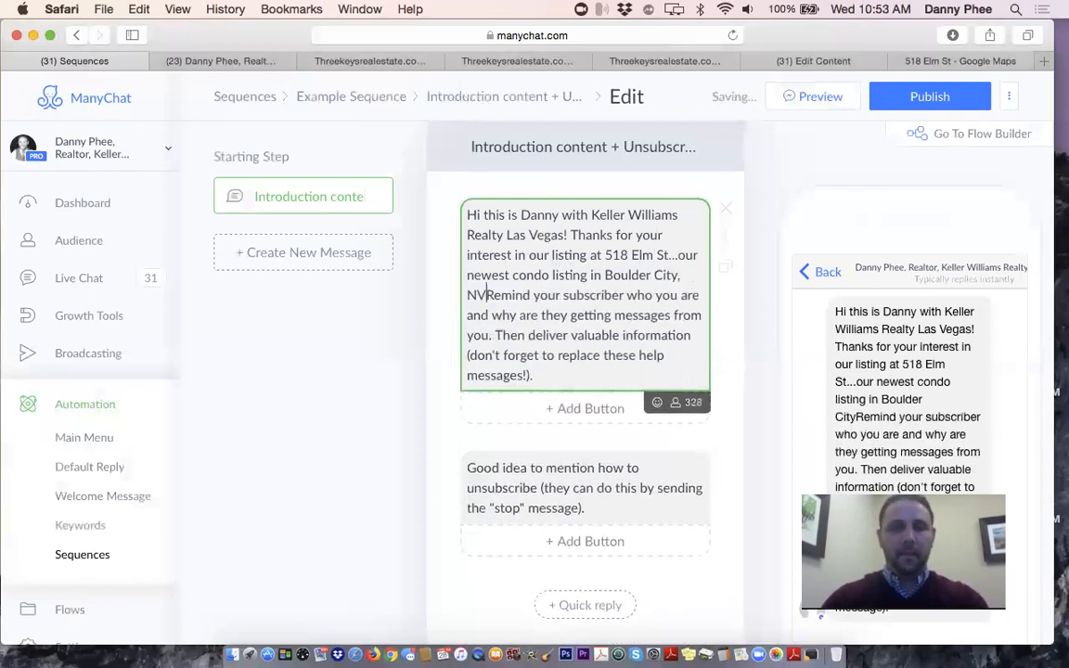
text(. )
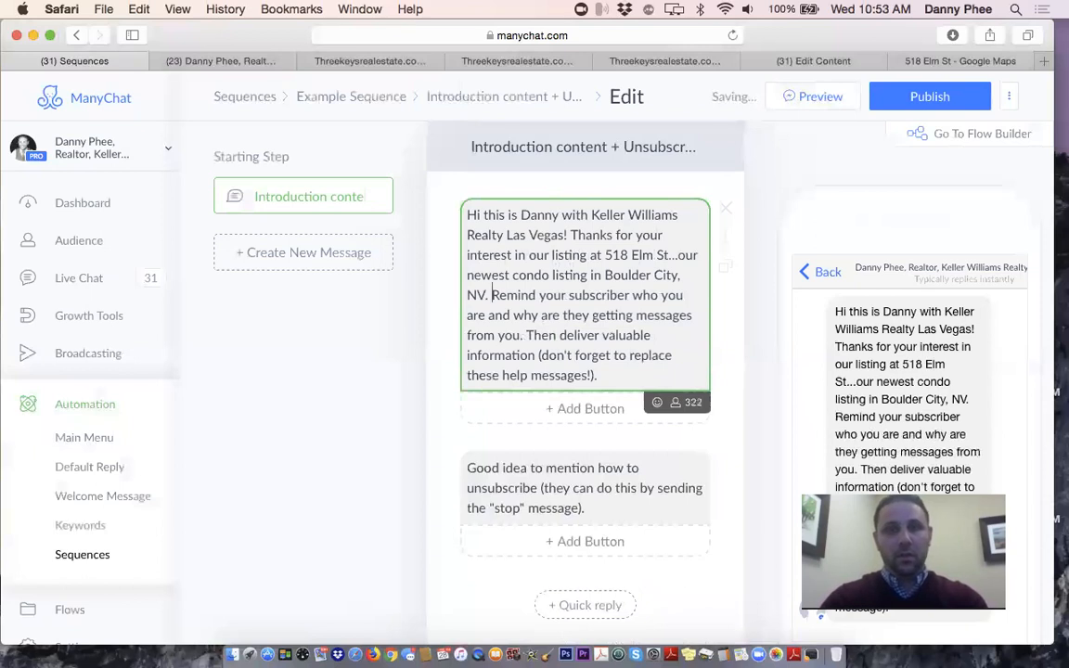
text(If you'd like t)
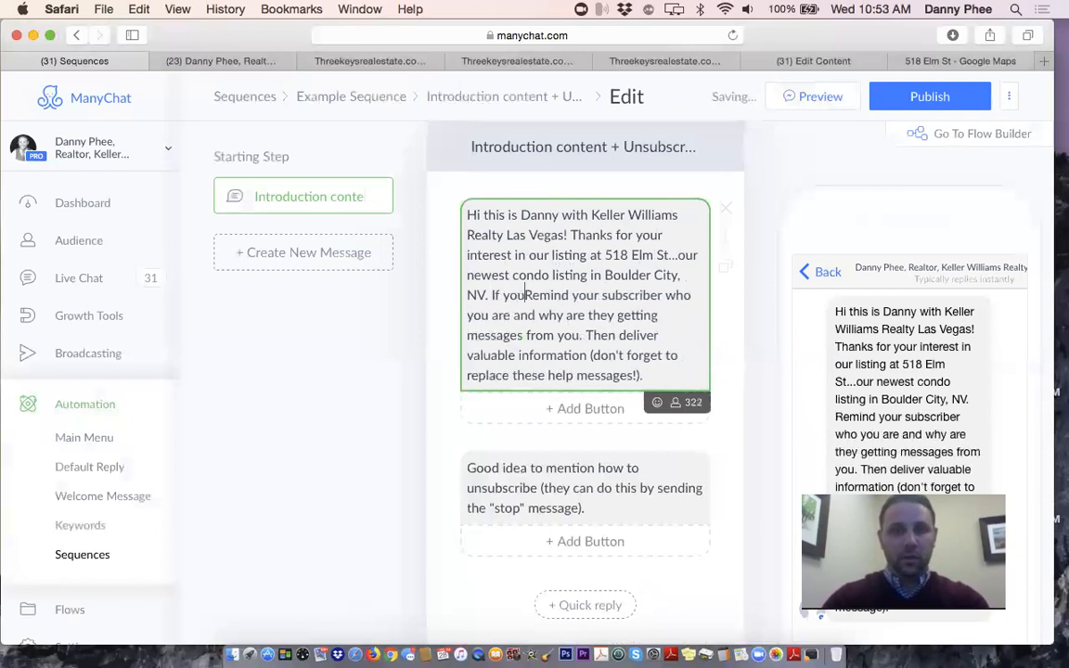
text(o schedule an a)
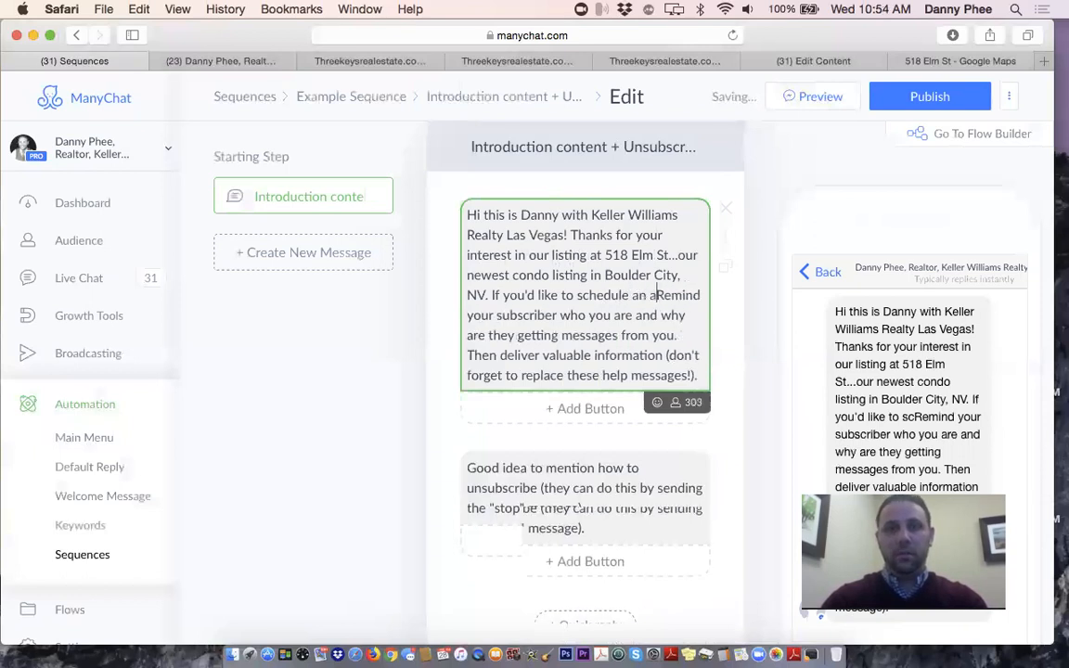
text(ppointment to )
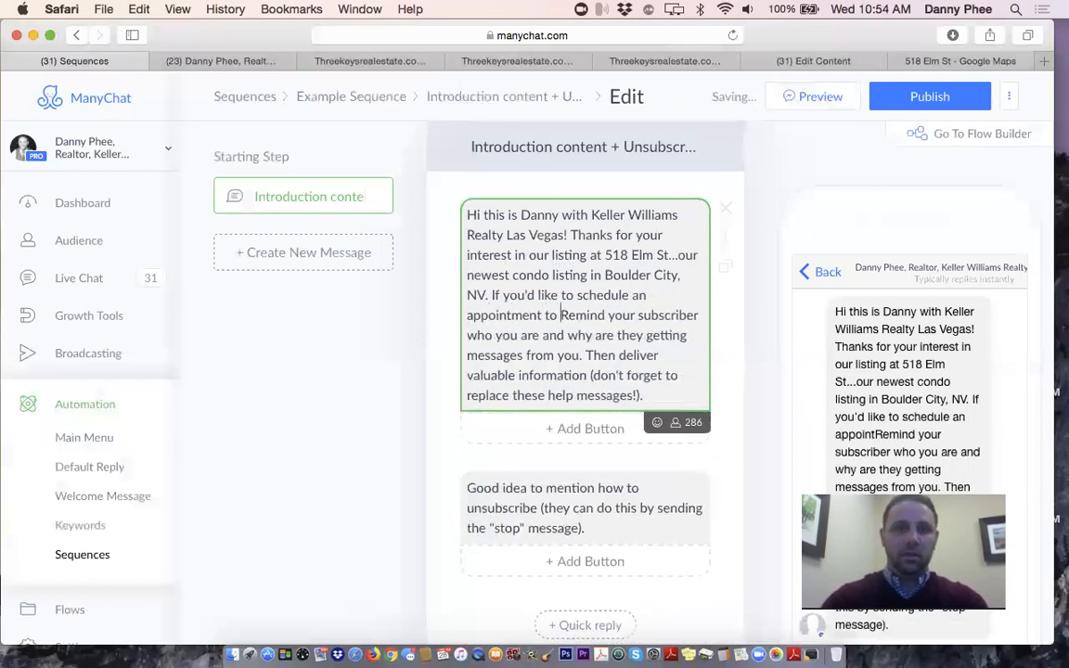
text(see this p)
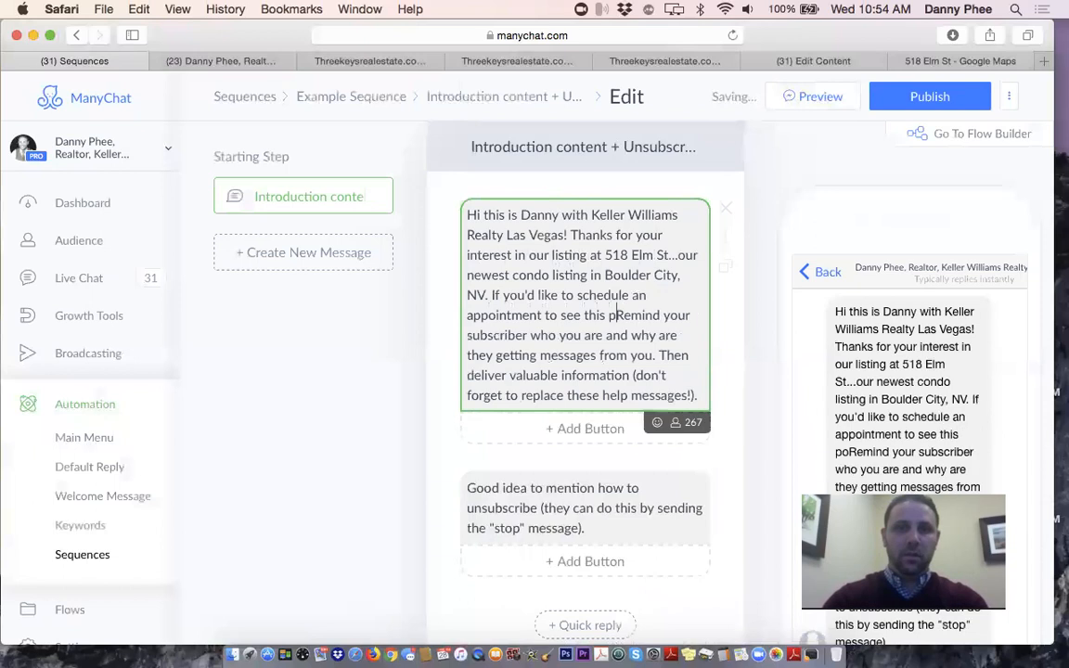
text(roperty in per)
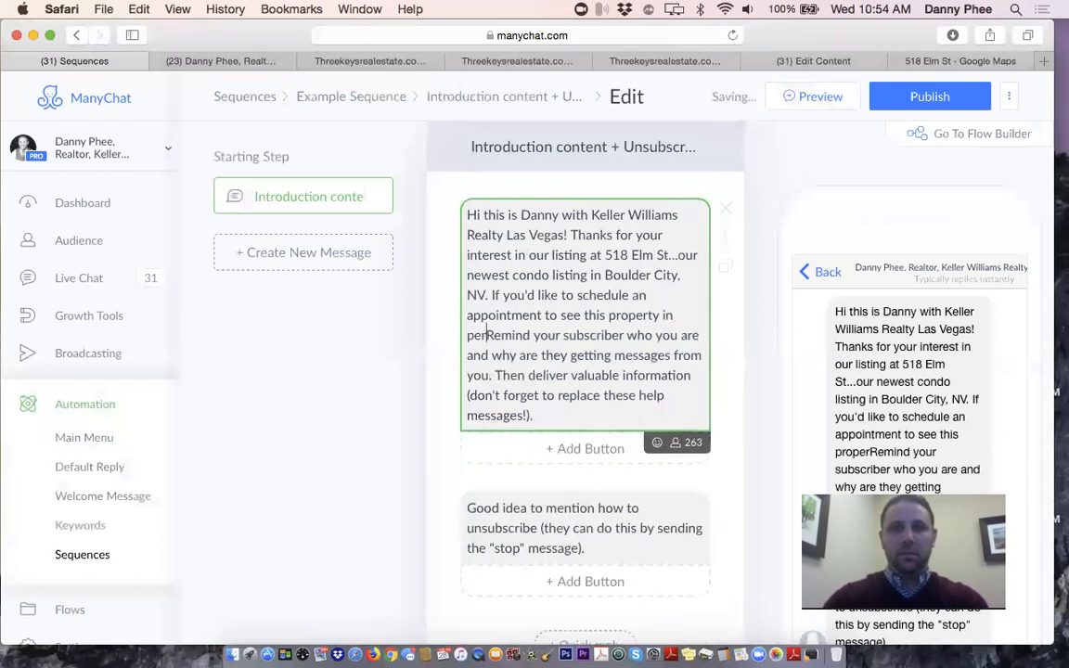
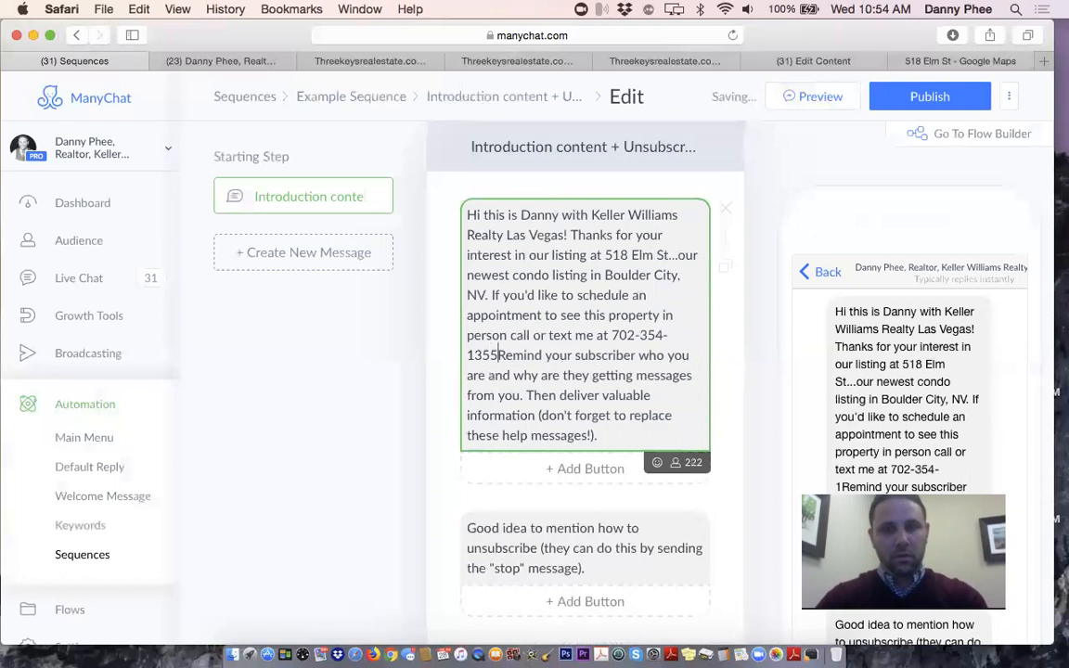
text( or message)
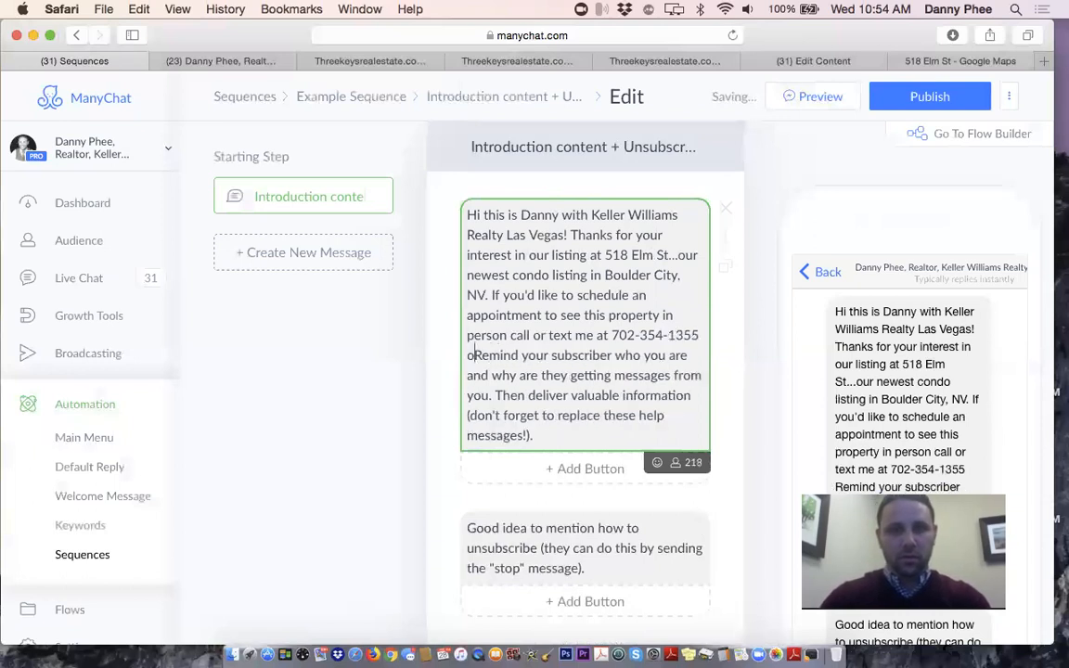
text( me below for )
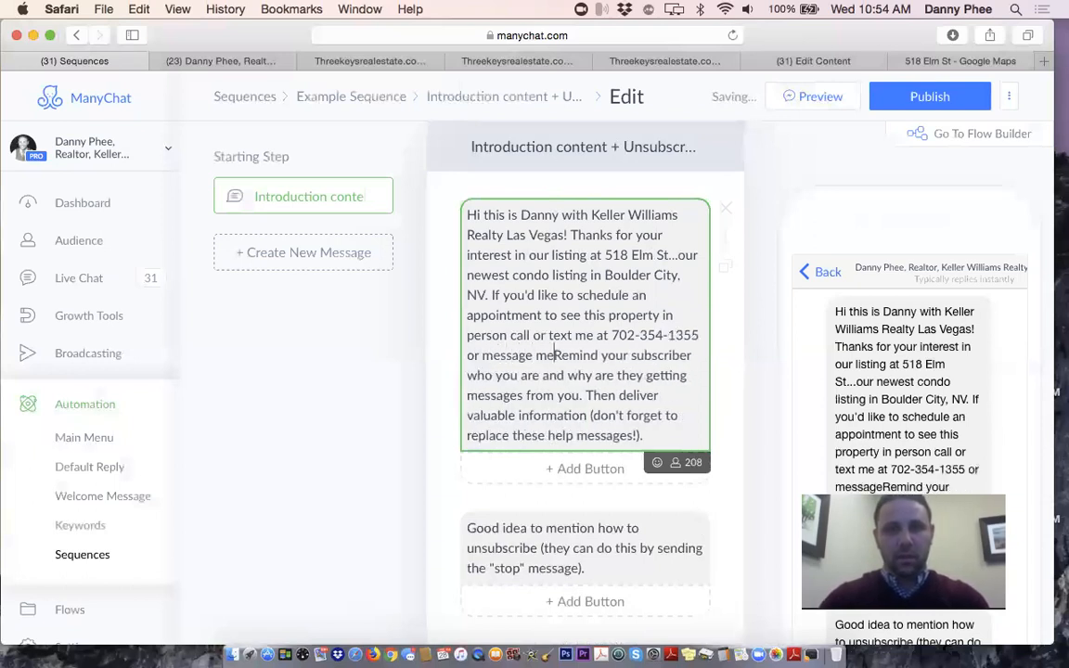
text(more info)
key(Return)
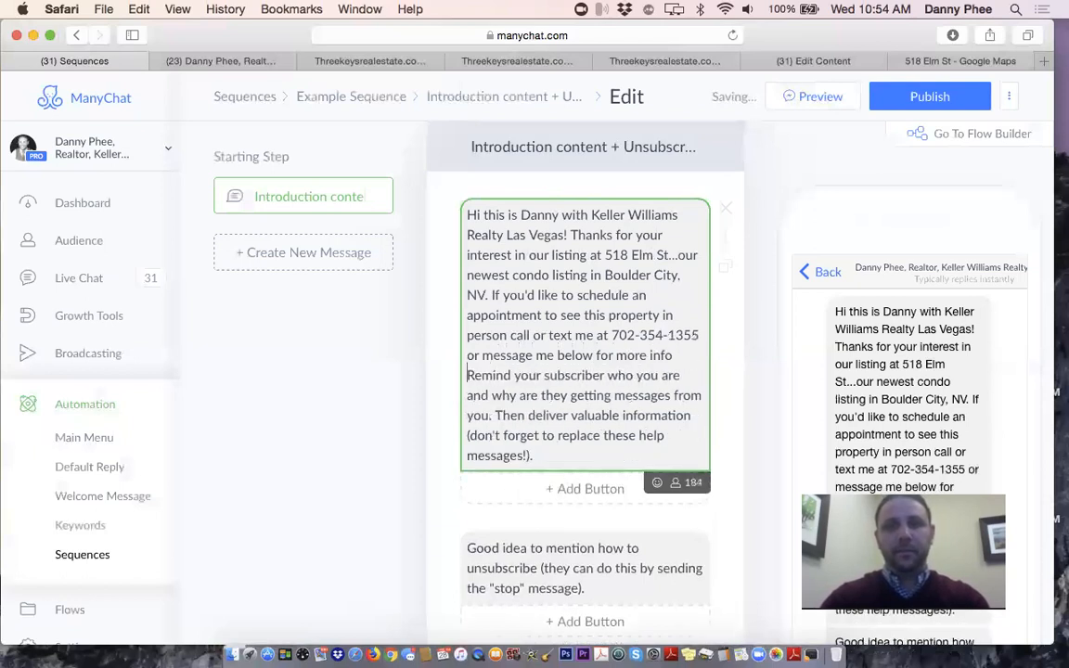
key(BackSpace)
text(and I'll ge)
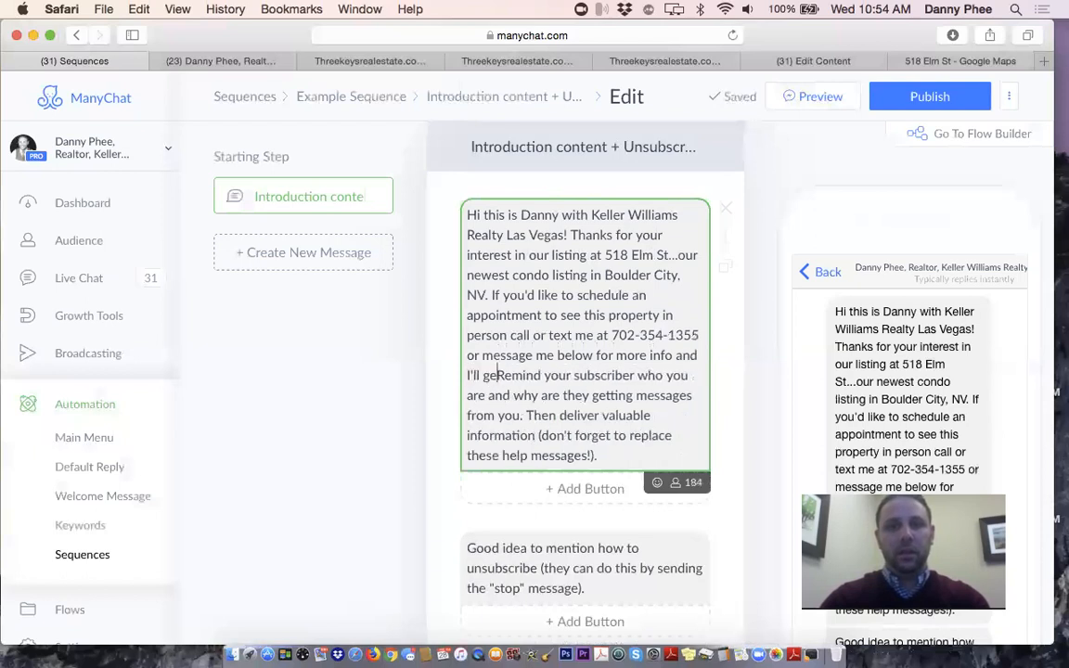
text(t back to you )
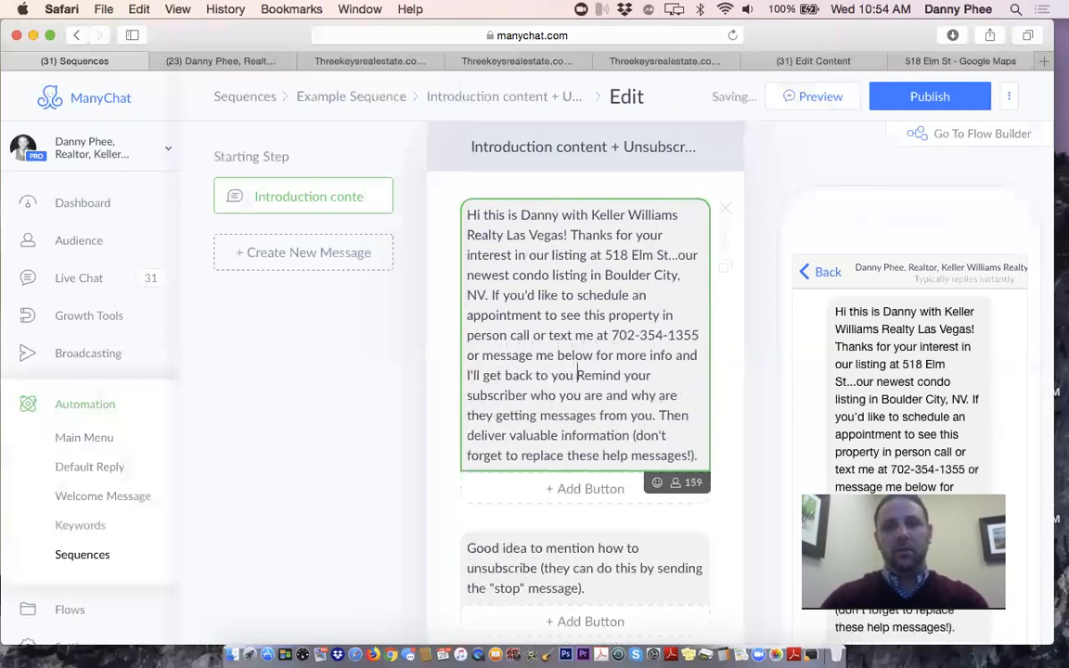
text(as soon as pos)
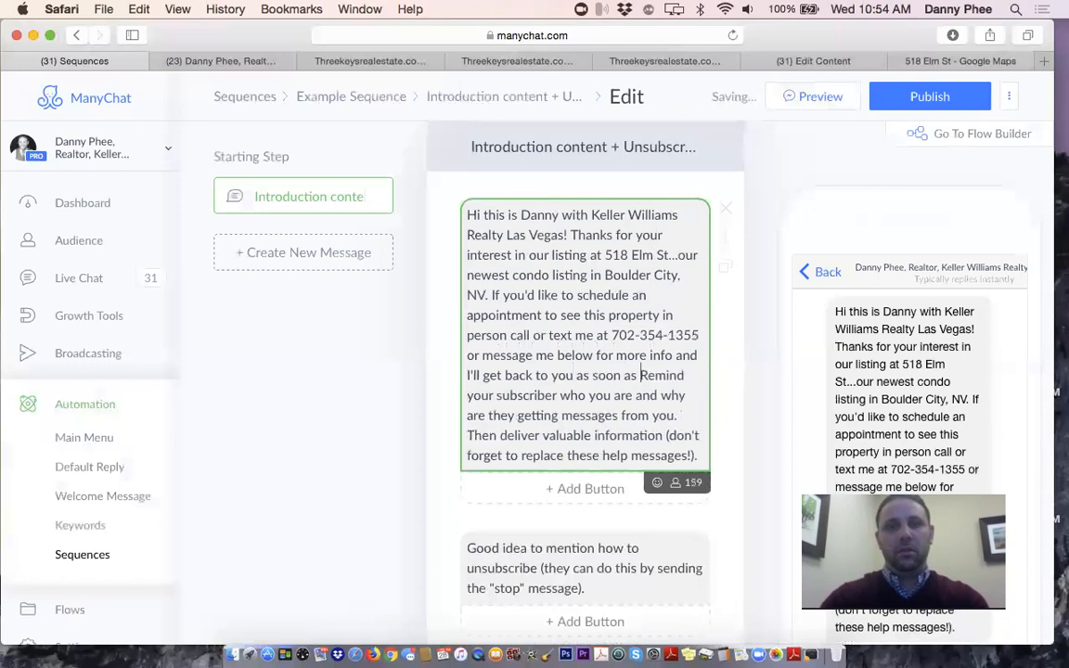
text(sible.)
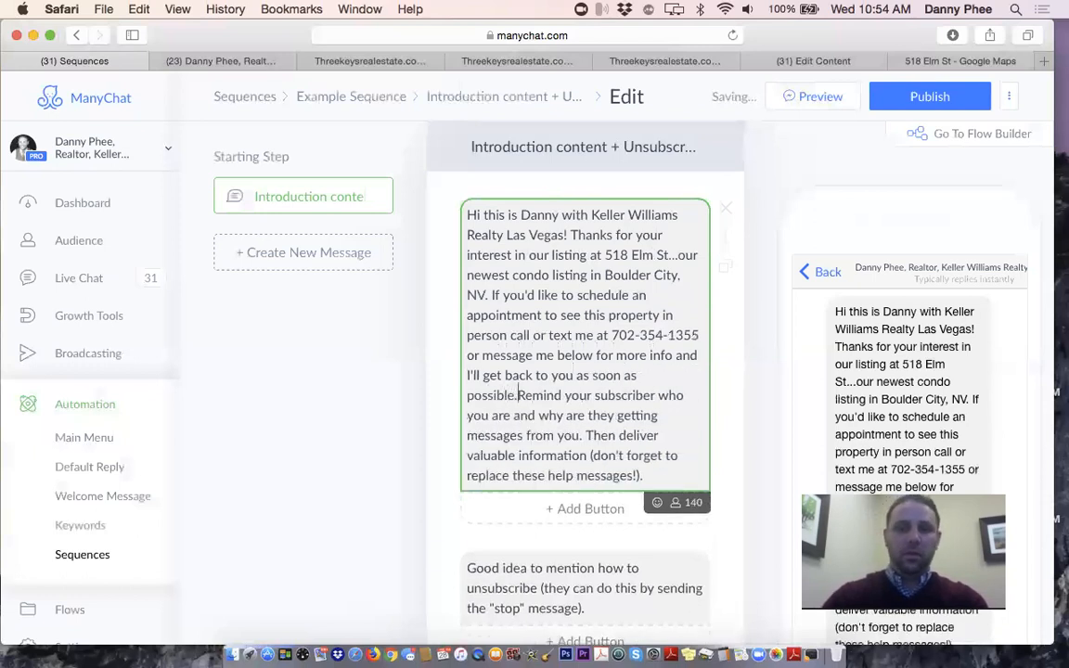
Delete the leftover template placeholder text after 'as soon as possible.'
scroll(487, 378, down, 4)
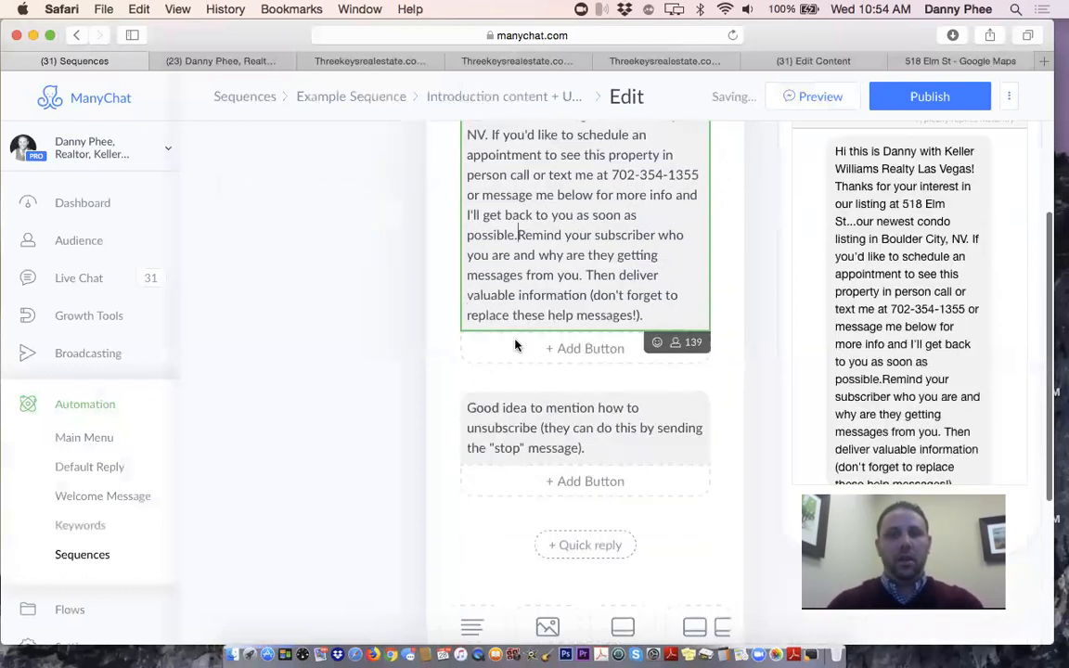
key(shift+super+Down)
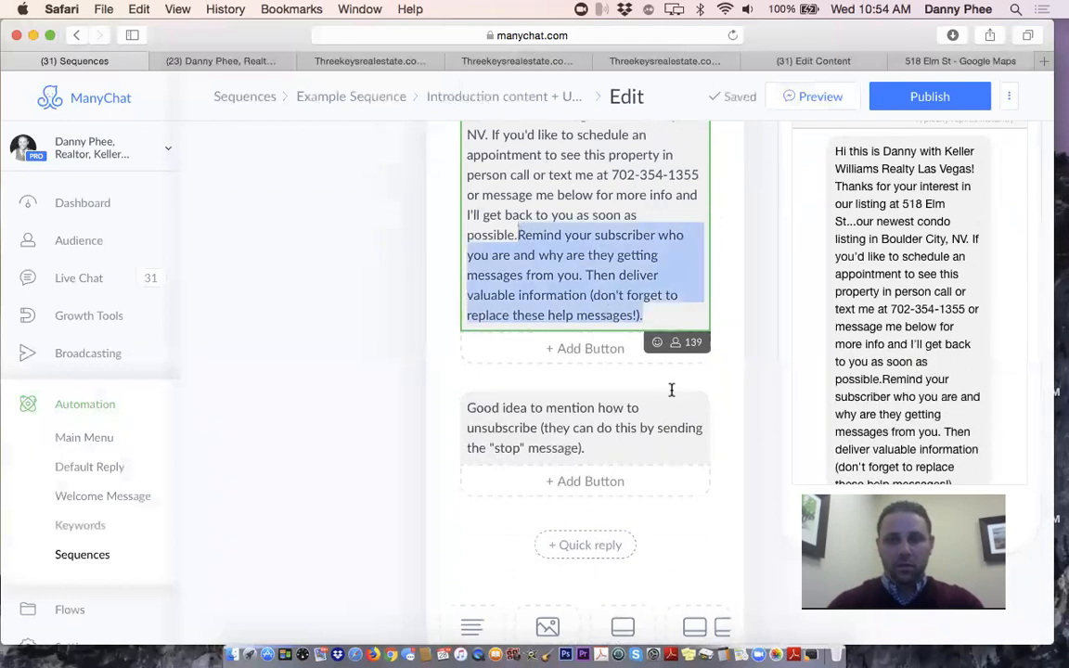
key(BackSpace)
click(593, 327)
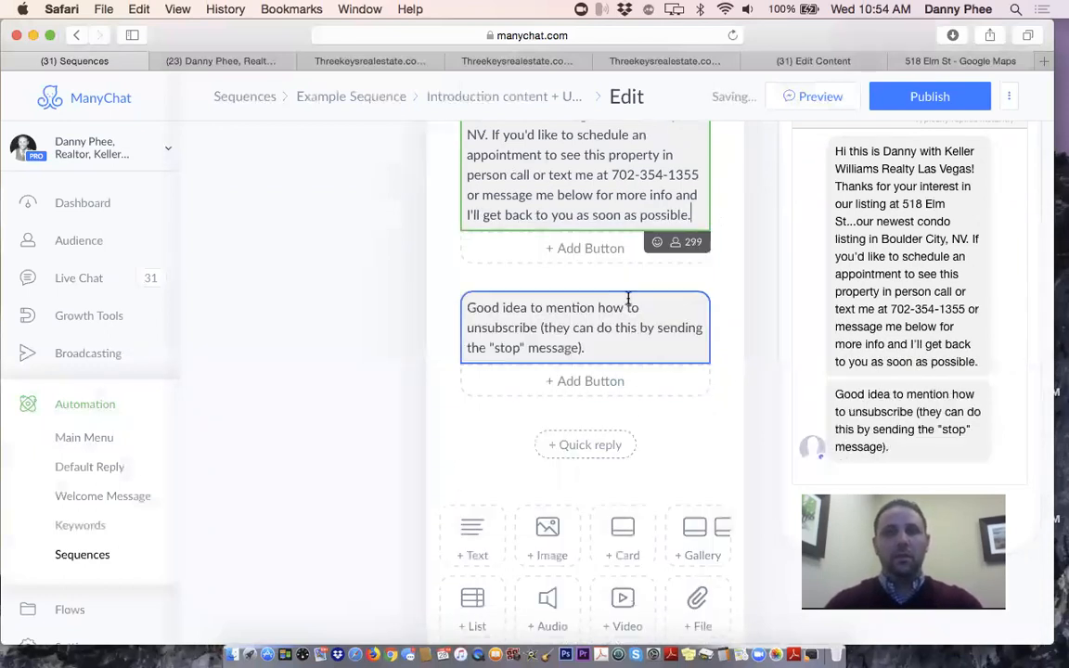
scroll(585, 417, up, 4)
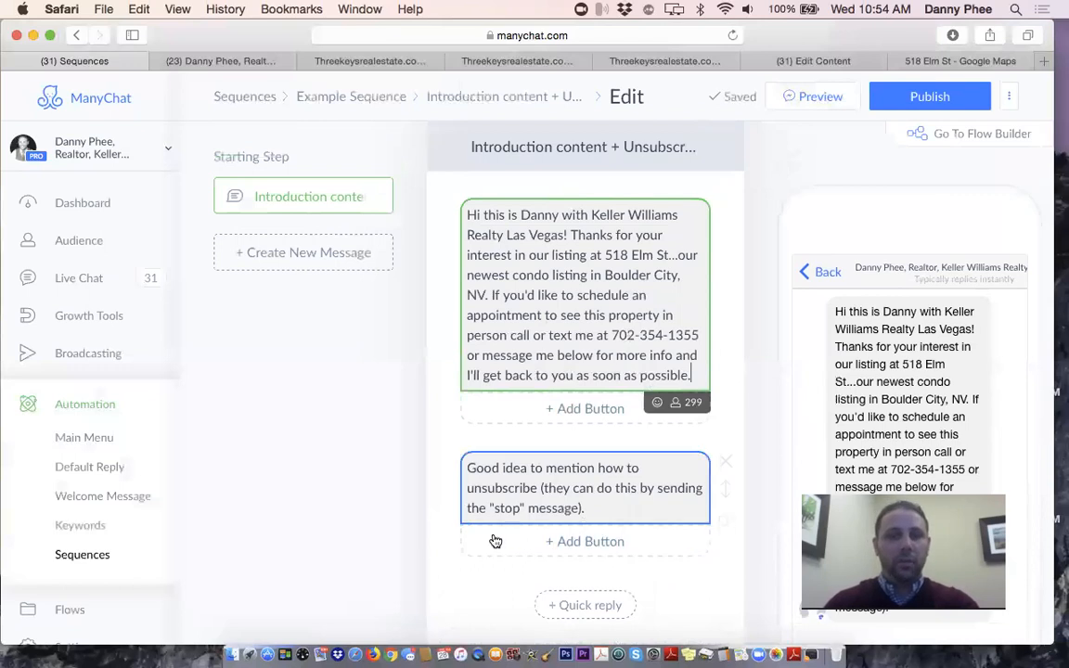
scroll(655, 334, down, 5)
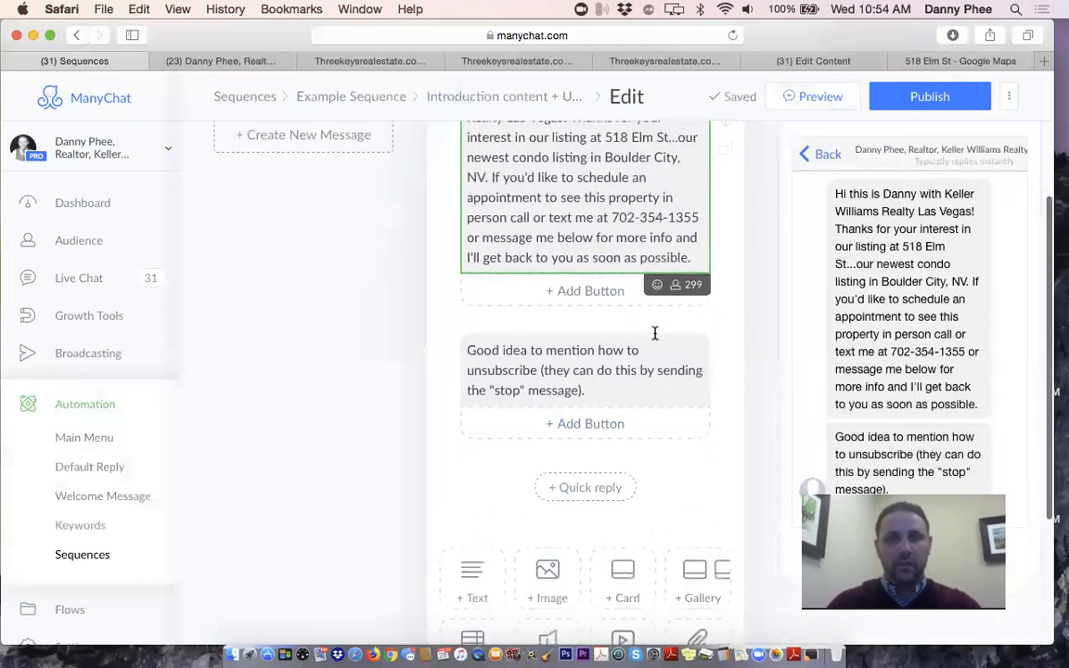
Add an image block to the message and browse for a photo file
click(551, 399)
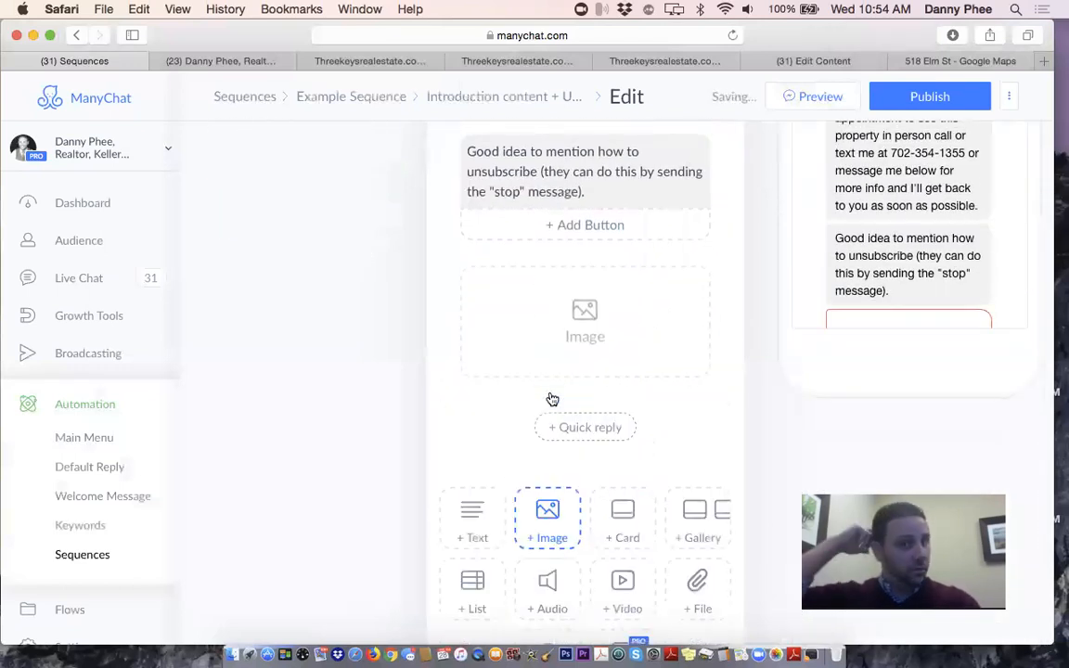
click(570, 325)
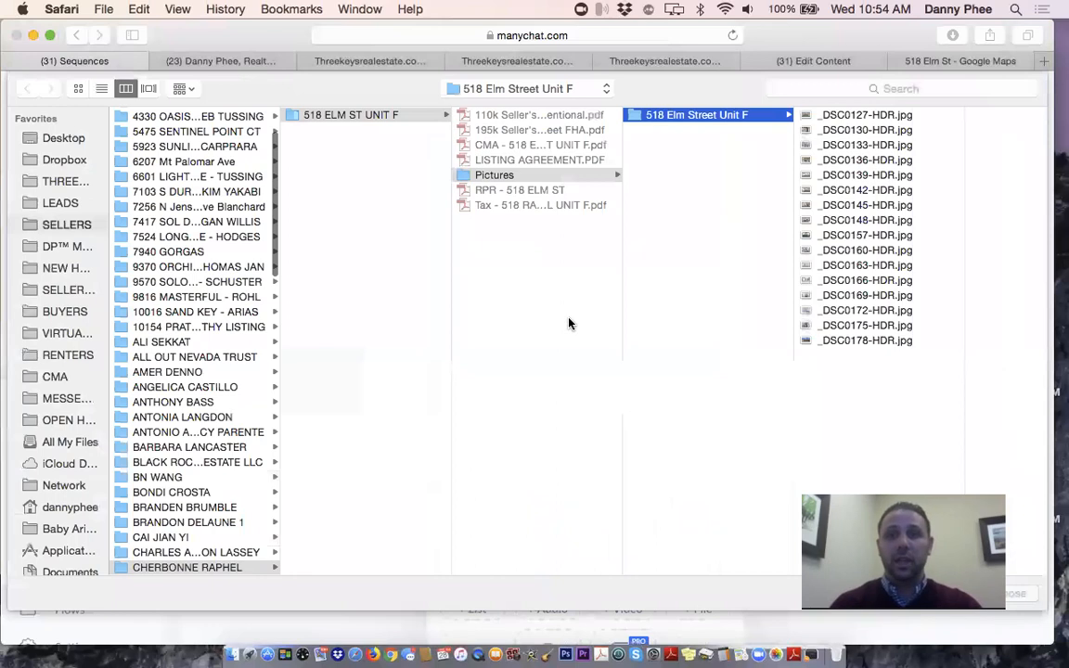
click(63, 310)
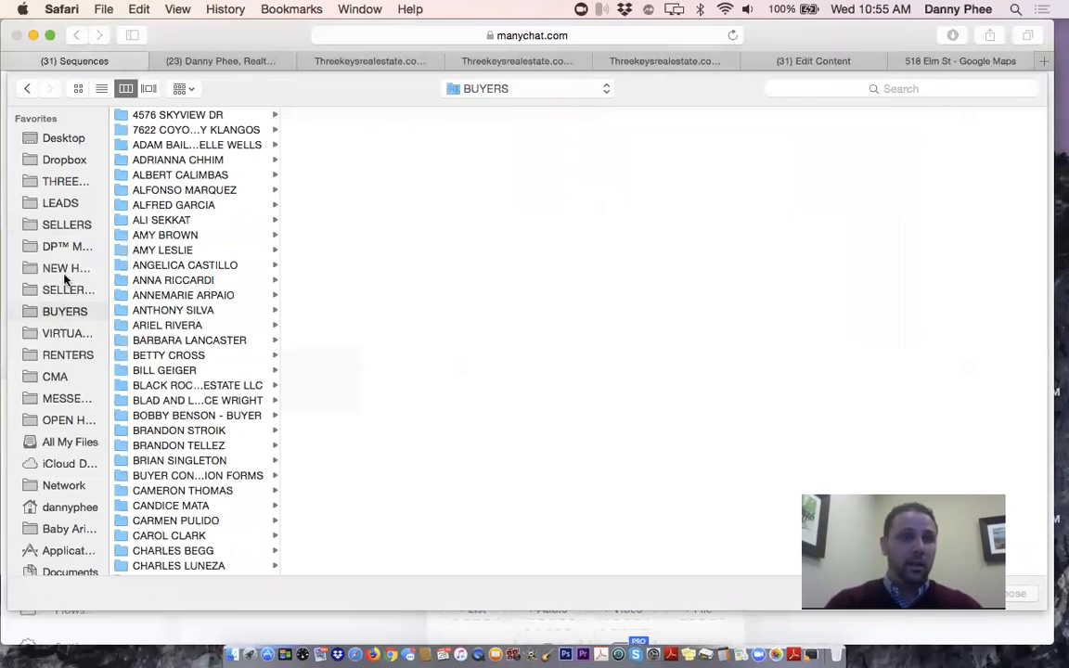
scroll(65, 267, down, 2)
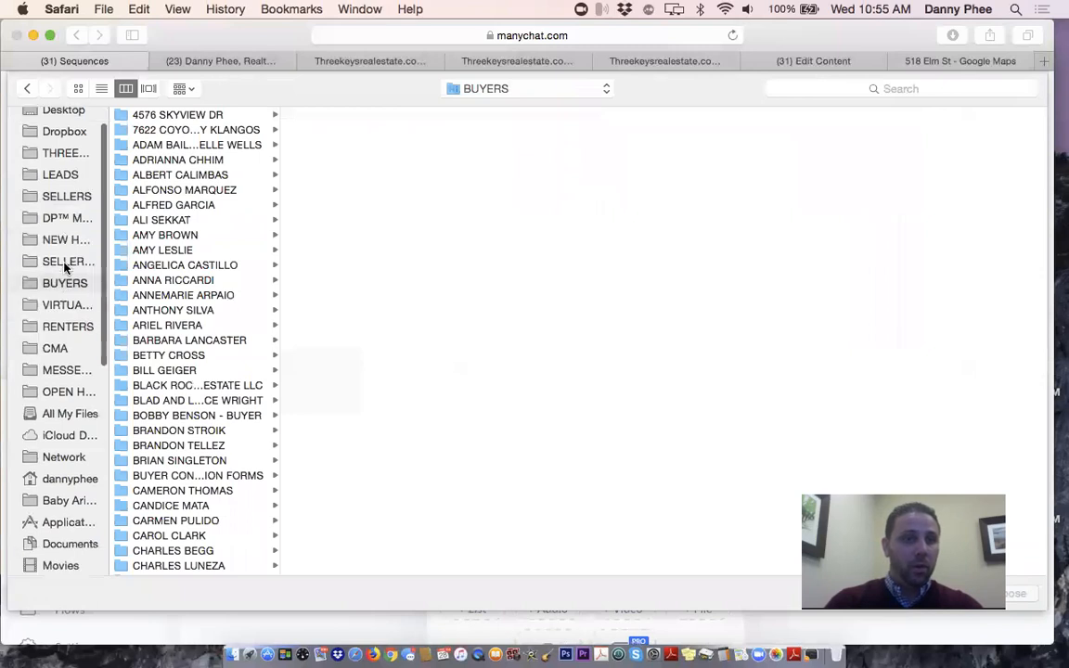
scroll(64, 267, down, 2)
scroll(65, 268, up, 4)
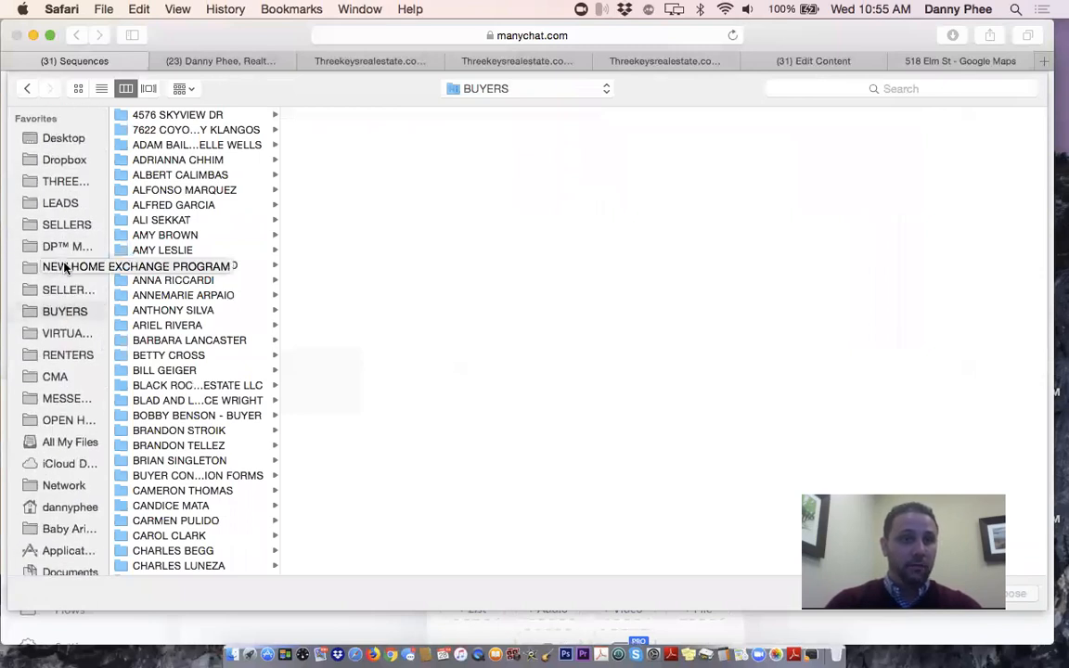
scroll(65, 268, down, 2)
scroll(65, 268, up, 2)
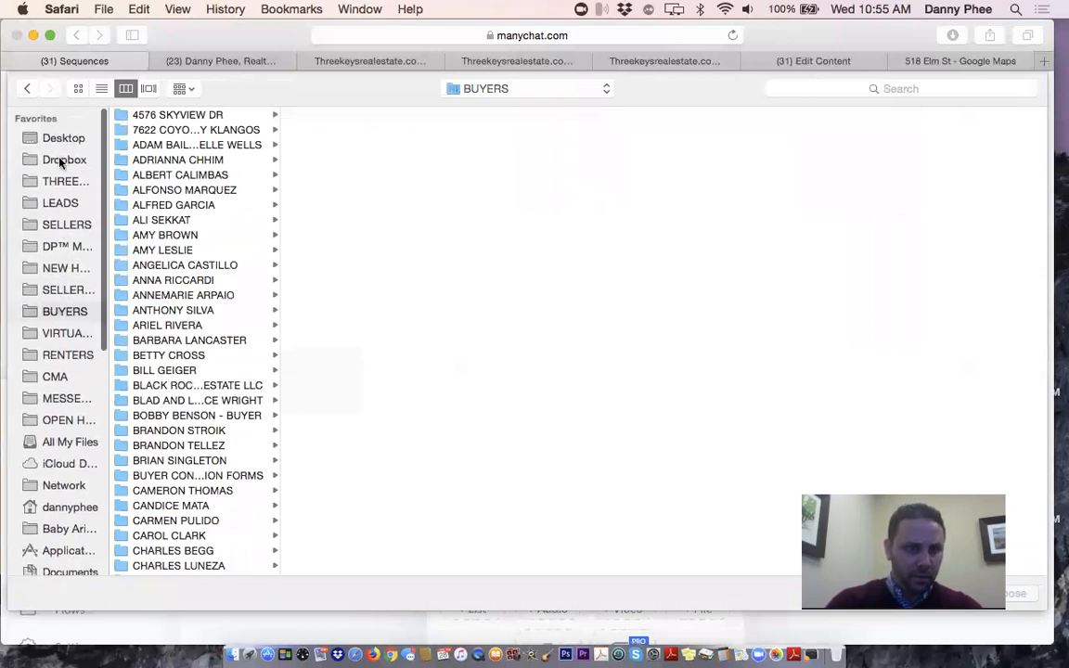
Upload the Small headshot .jpg from DP™ MEDIA GROUP > realtor > Headshot
click(57, 247)
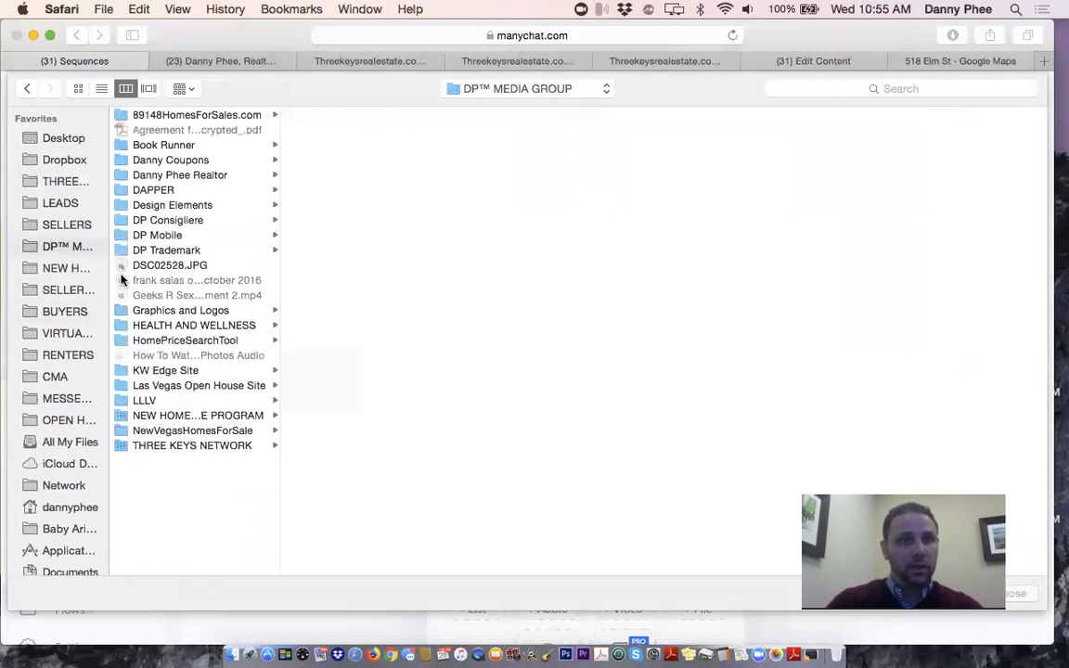
click(193, 175)
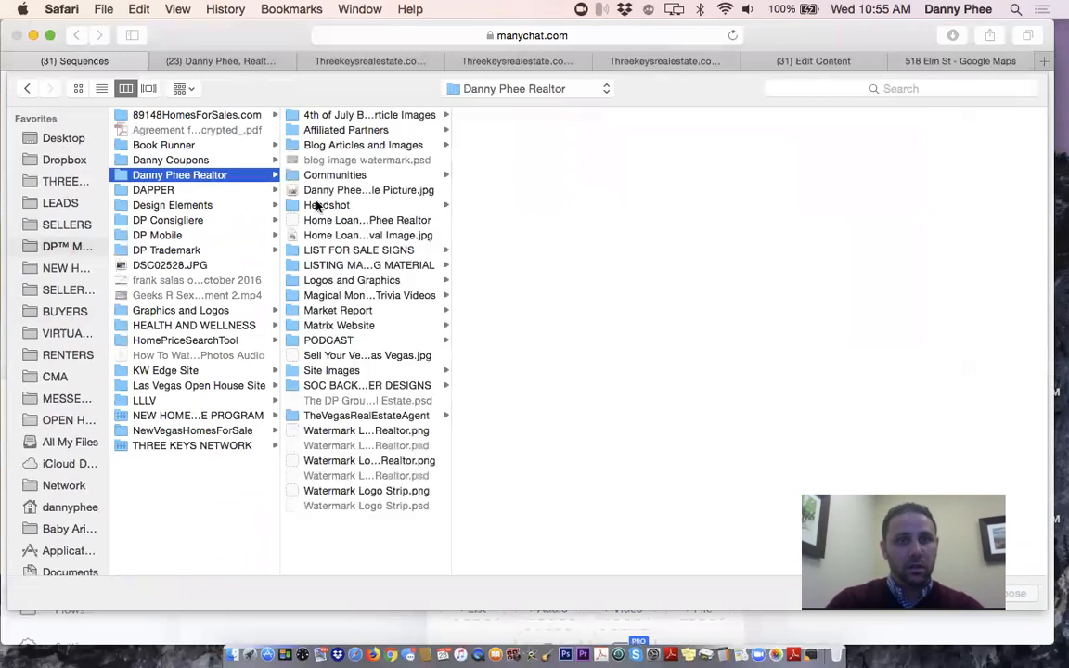
click(325, 205)
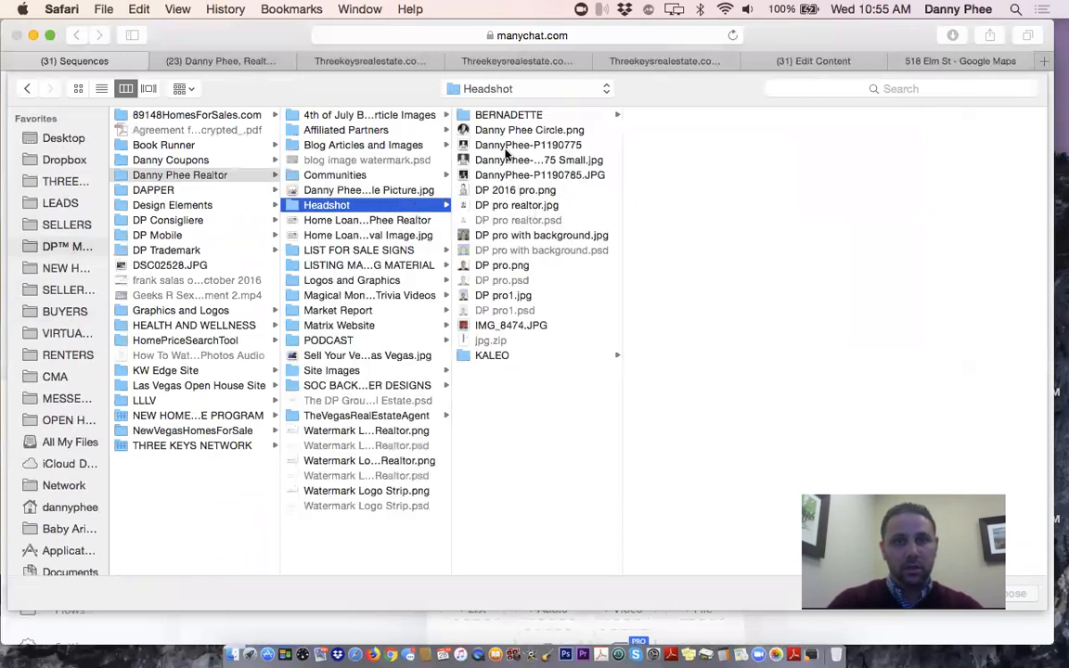
click(506, 161)
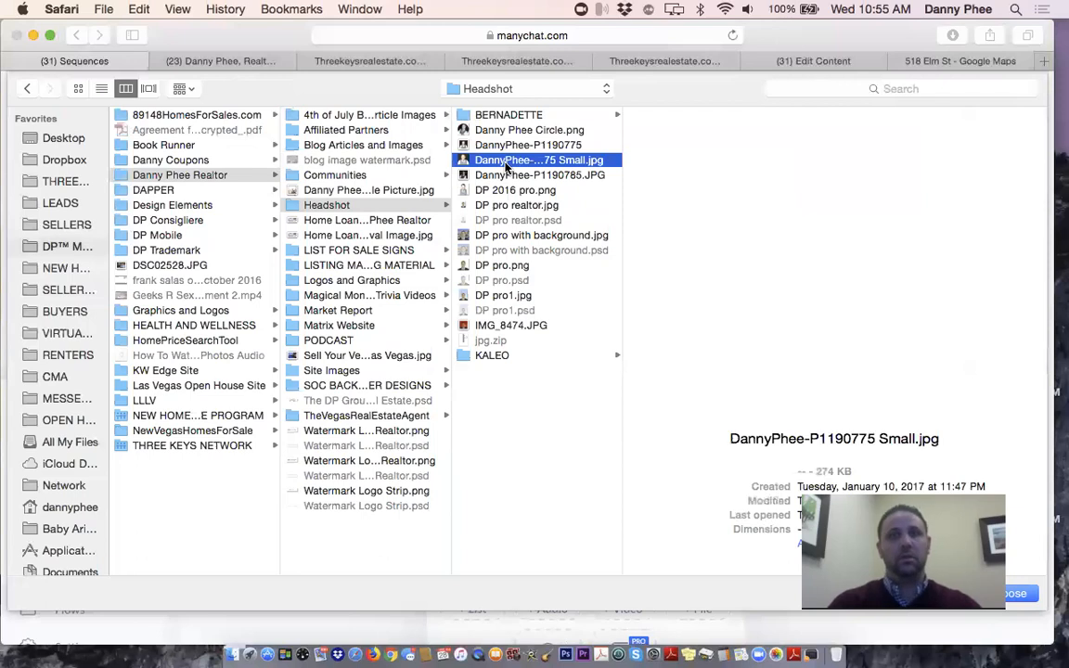
key(Return)
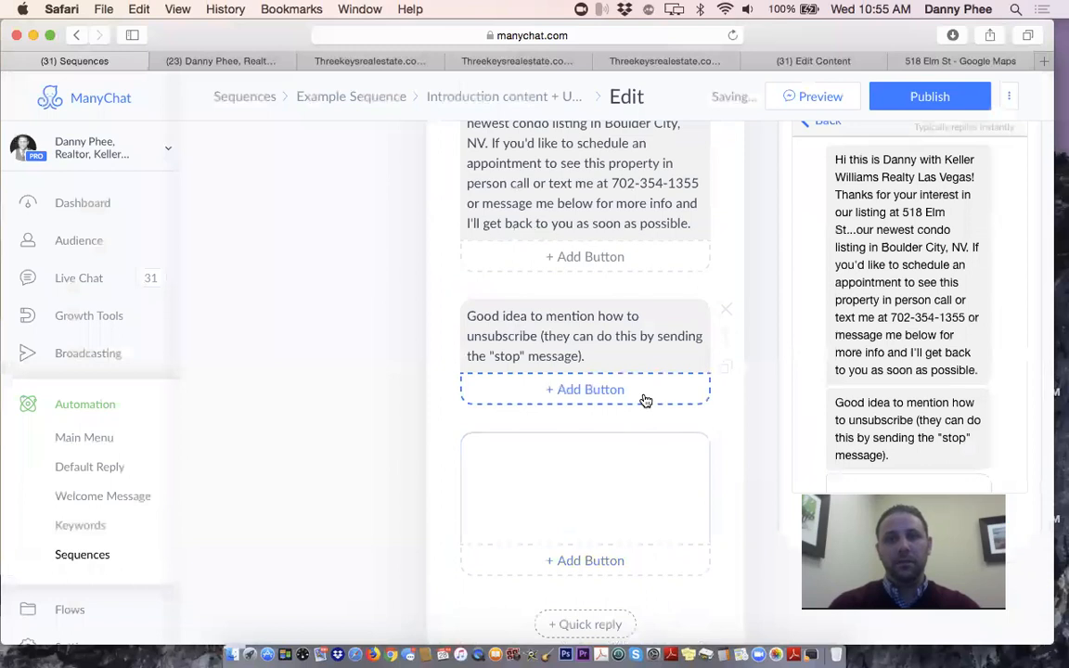
scroll(645, 401, down, 2)
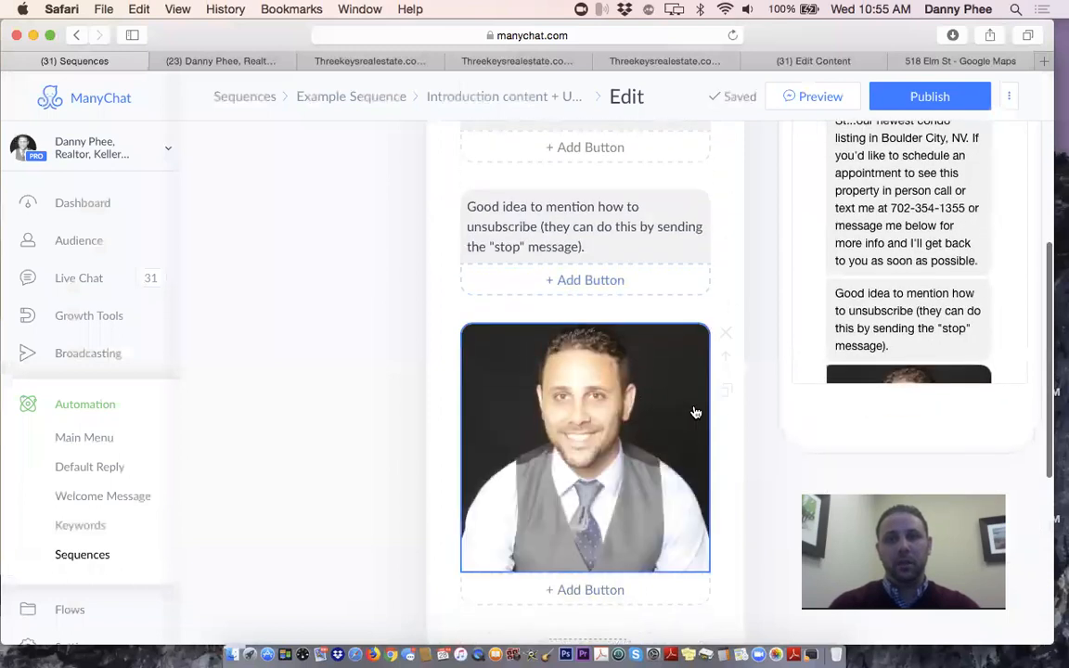
scroll(711, 421, down, 2)
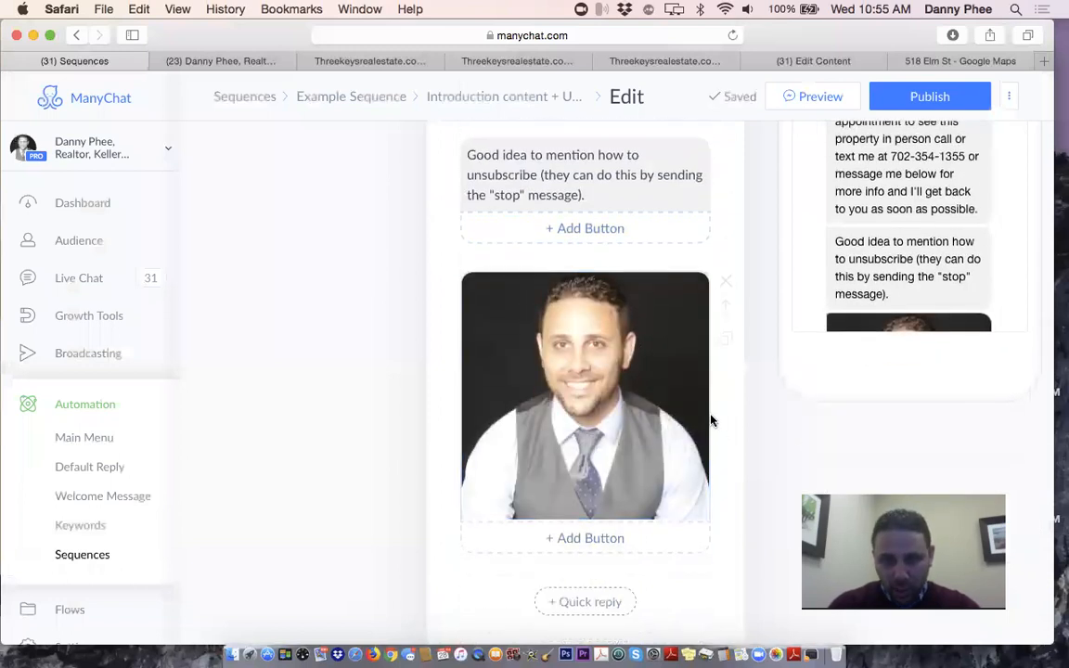
mouse_move(726, 275)
mouse_down()
mouse_move(723, 114)
mouse_move(719, 176)
mouse_move(709, 177)
mouse_move(715, 257)
mouse_up()
scroll(630, 231, down, 5)
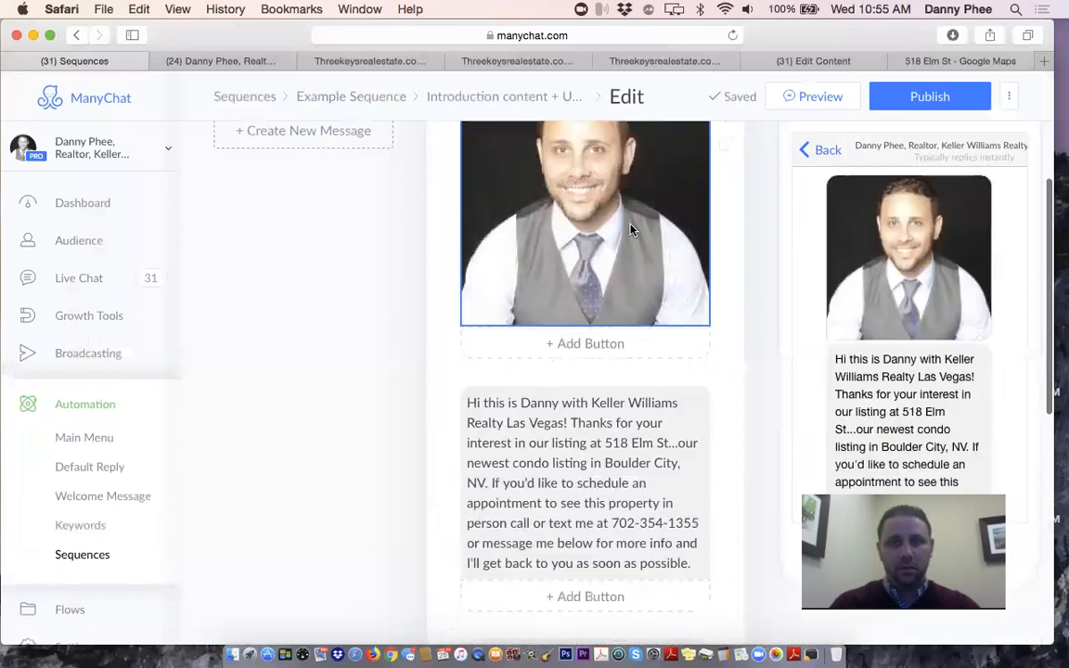
click(534, 376)
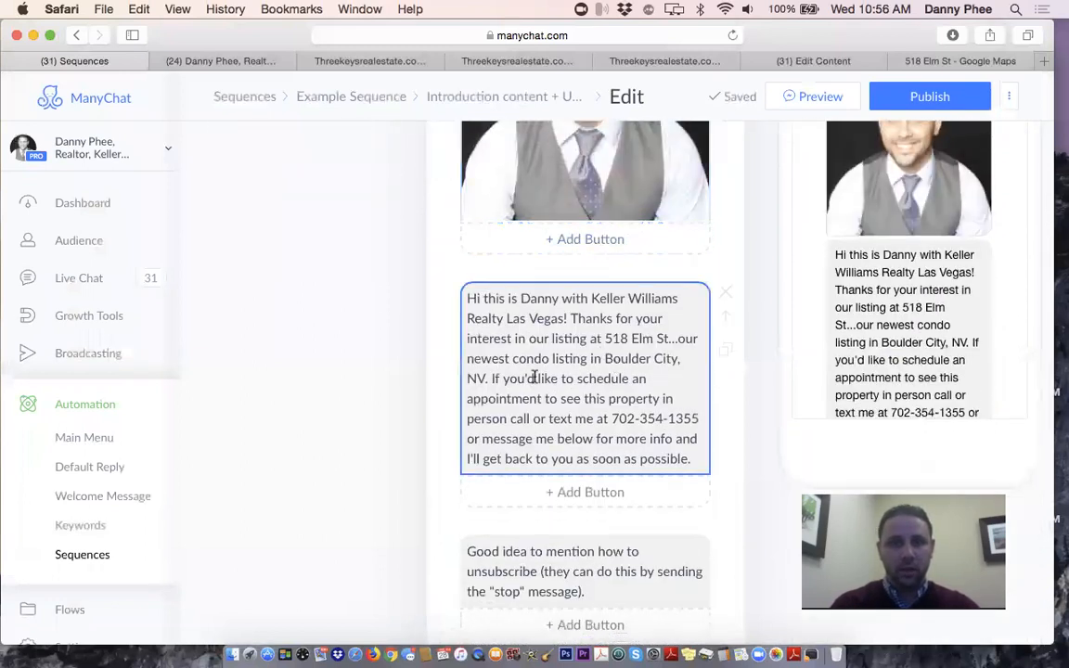
scroll(611, 409, down, 2)
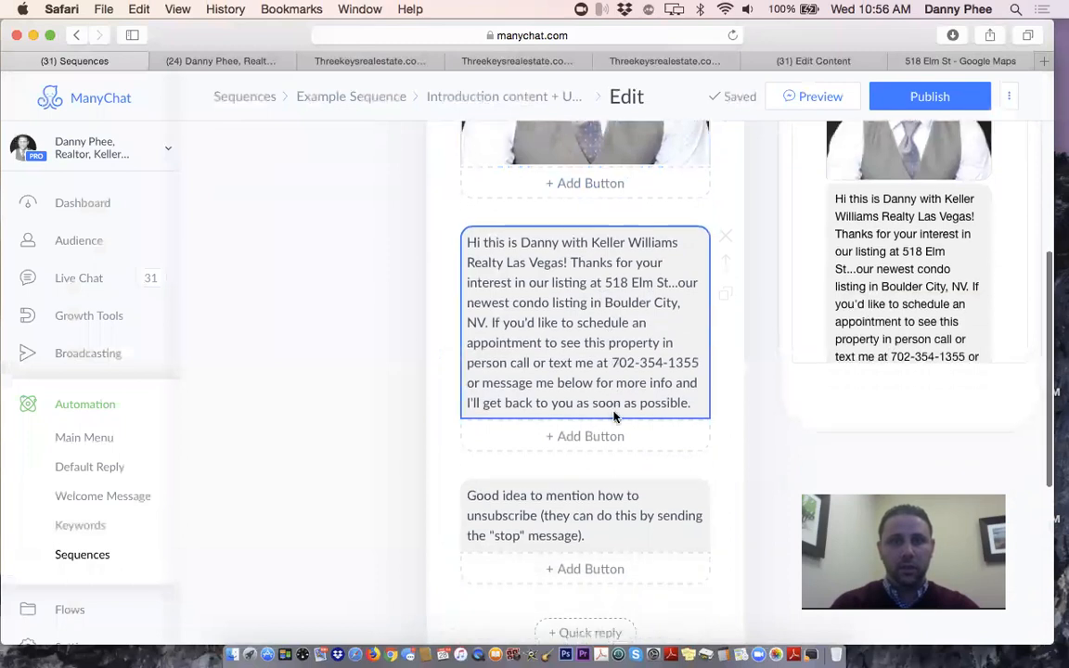
scroll(614, 416, down, 1)
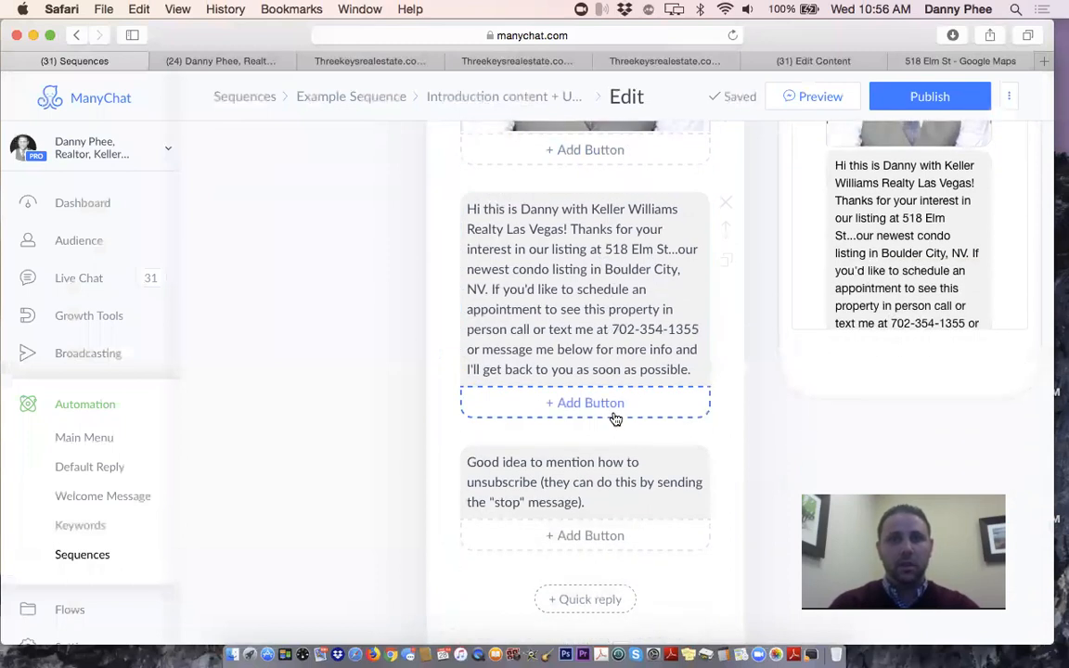
scroll(615, 418, down, 1)
scroll(603, 372, down, 1)
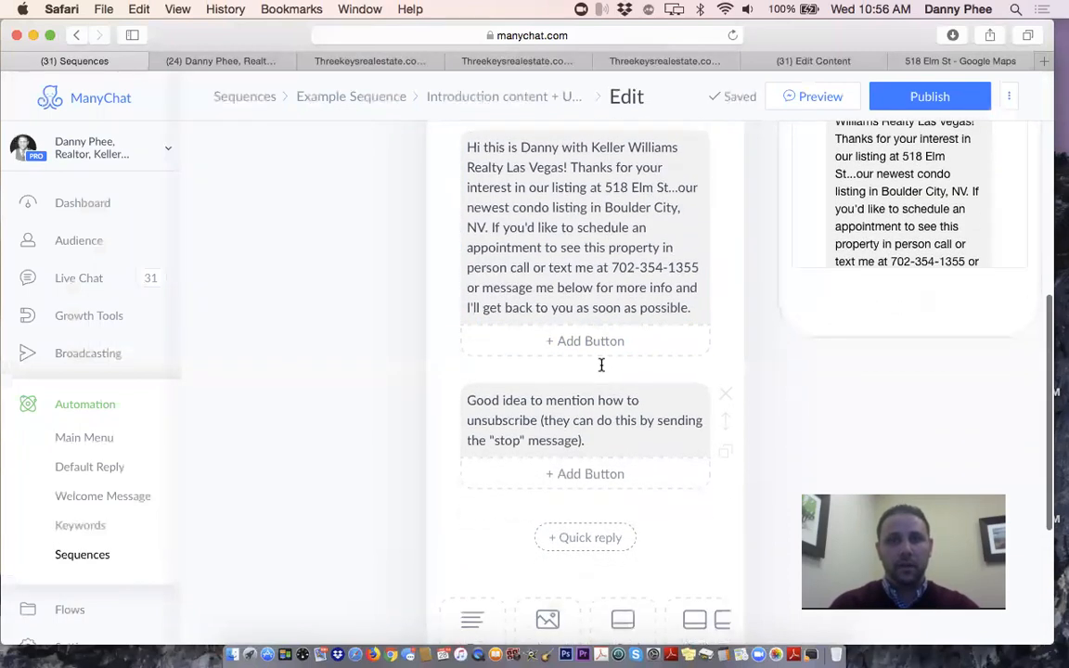
Add a Call number button with the agent's phone number, titled SPEAK TO AGENT
click(592, 347)
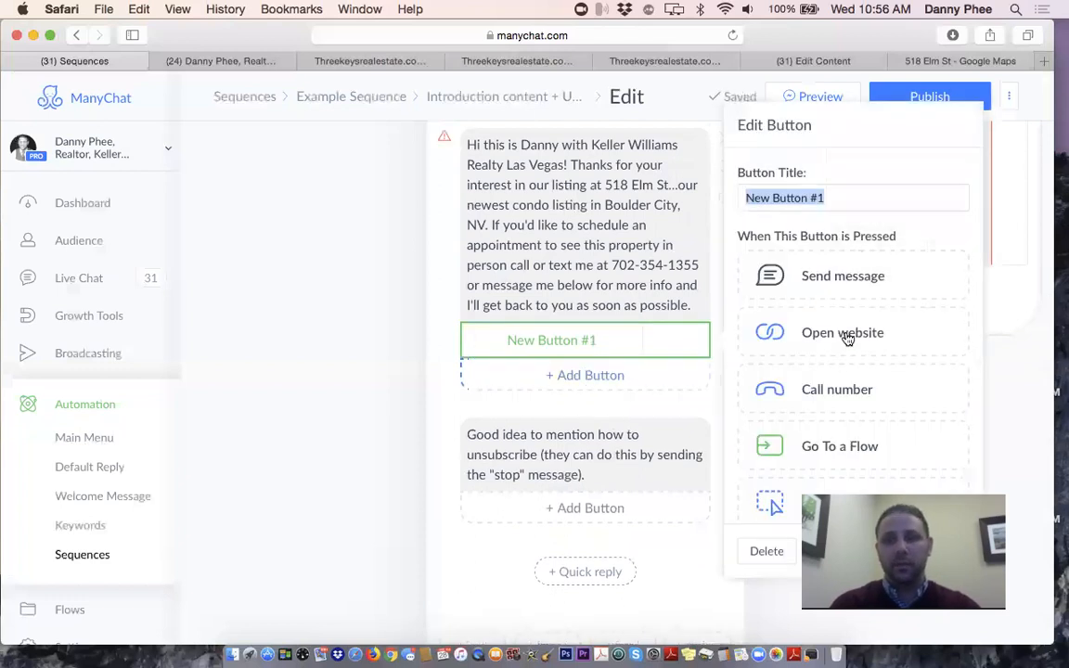
click(853, 394)
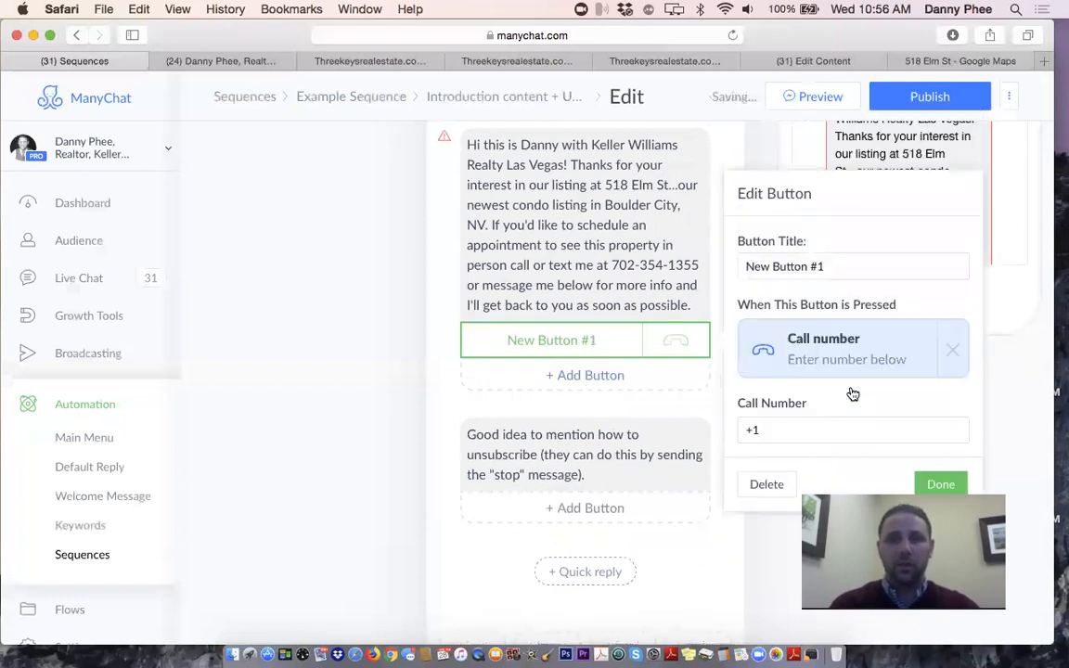
click(807, 422)
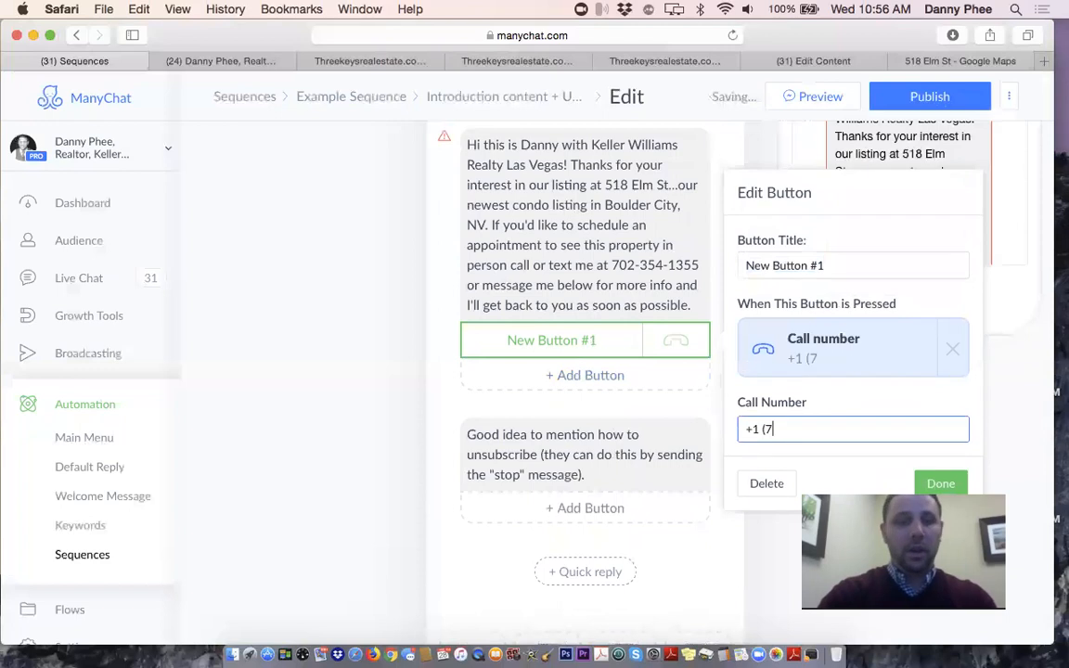
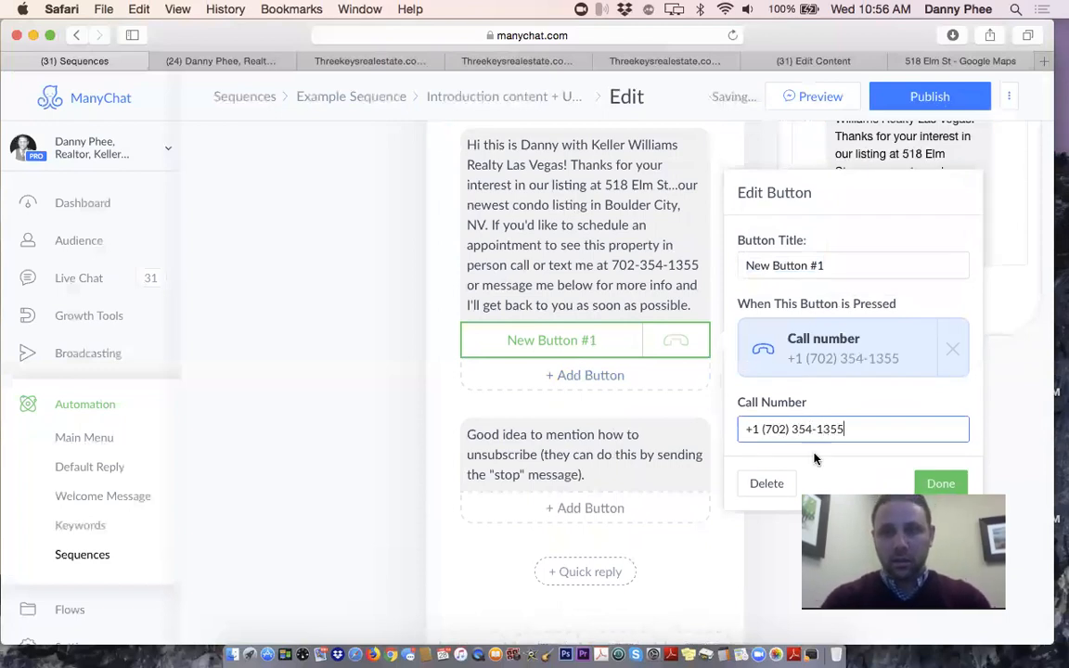
click(935, 484)
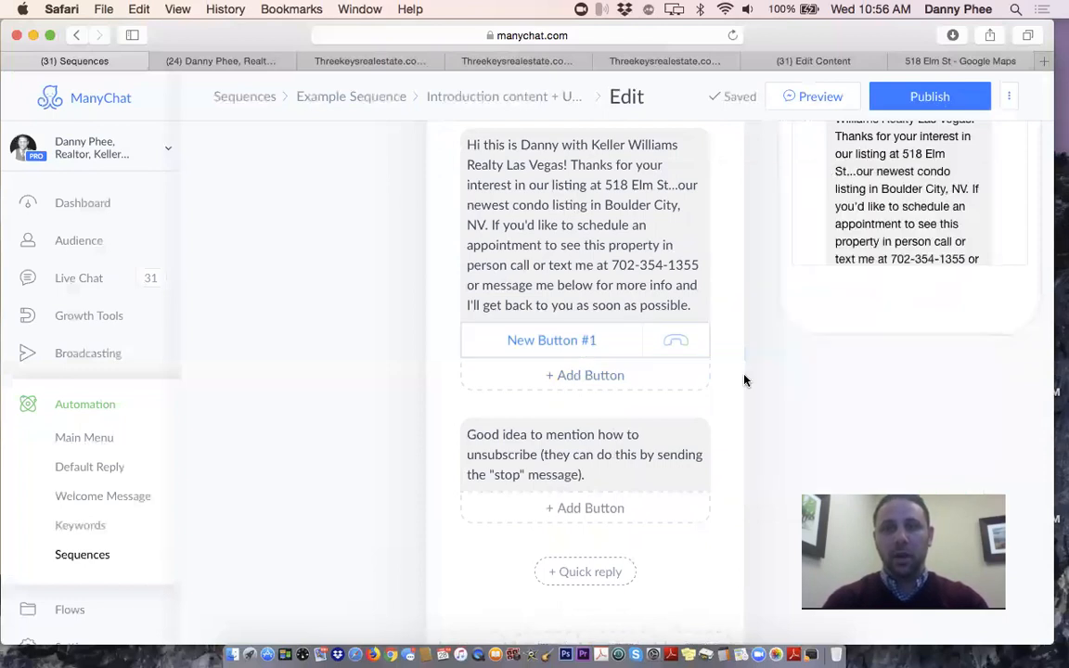
click(549, 341)
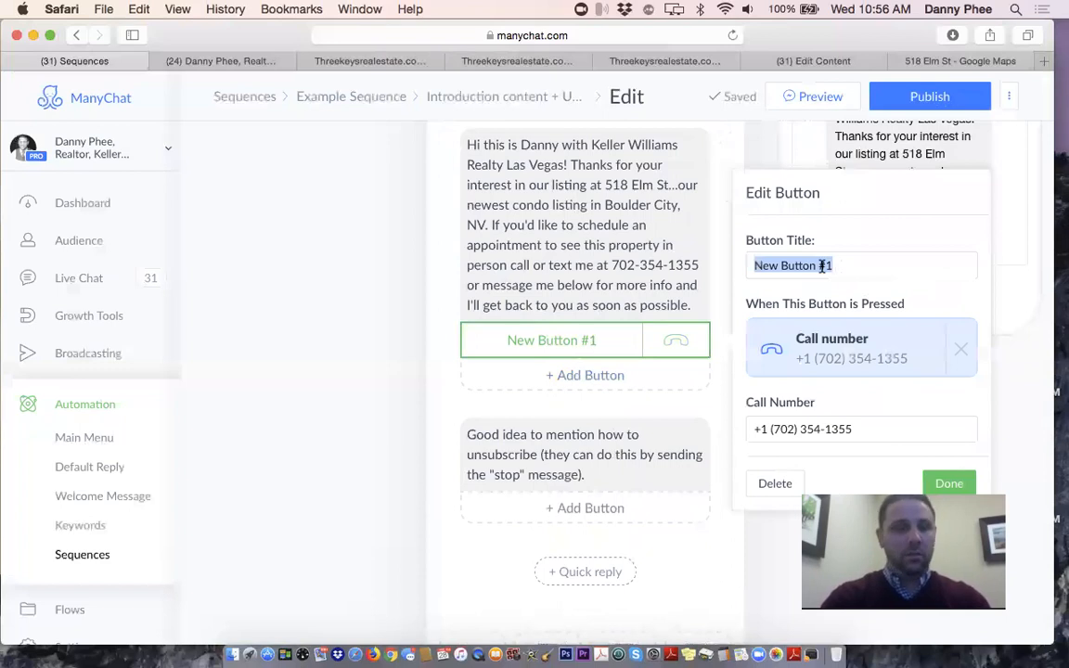
text(GET MOR INFO)
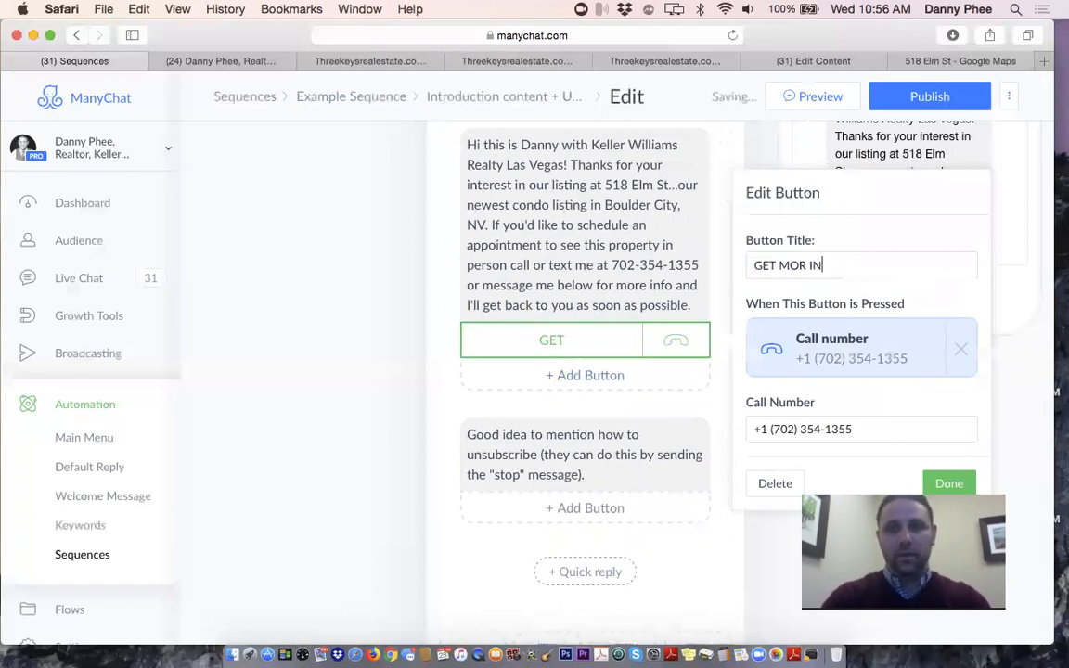
key(BackSpace)
key(BackSpace)
key(BackSpace)
key(BackSpace)
key(BackSpace)
key(BackSpace)
key(BackSpace)
key(BackSpace)
key(BackSpace)
key(BackSpace)
key(BackSpace)
key(BackSpace)
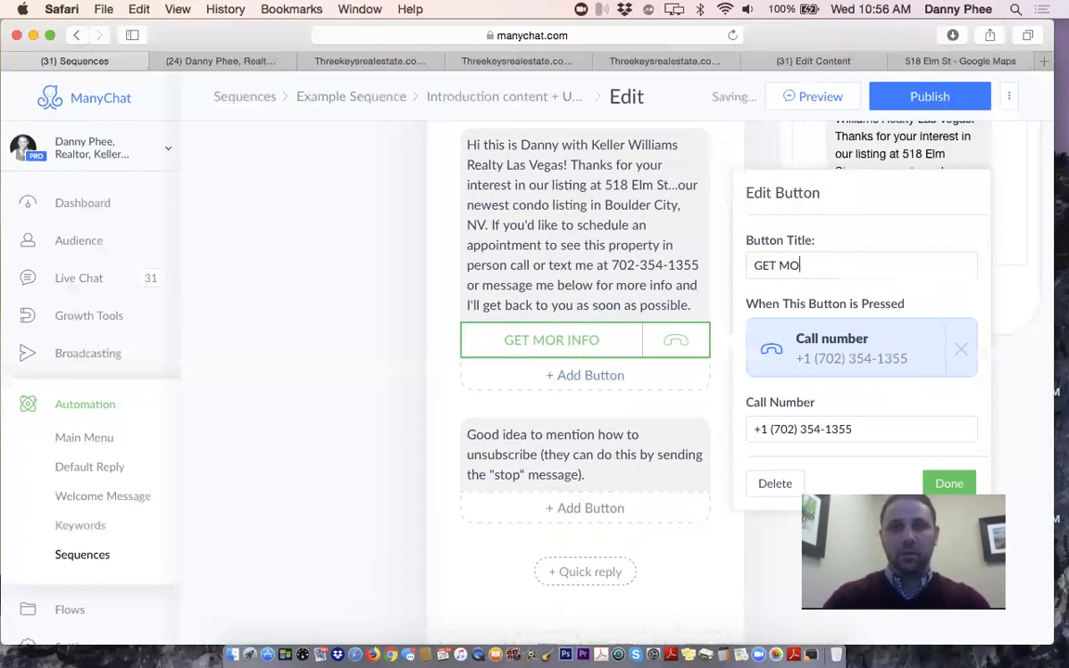
text(SPE)
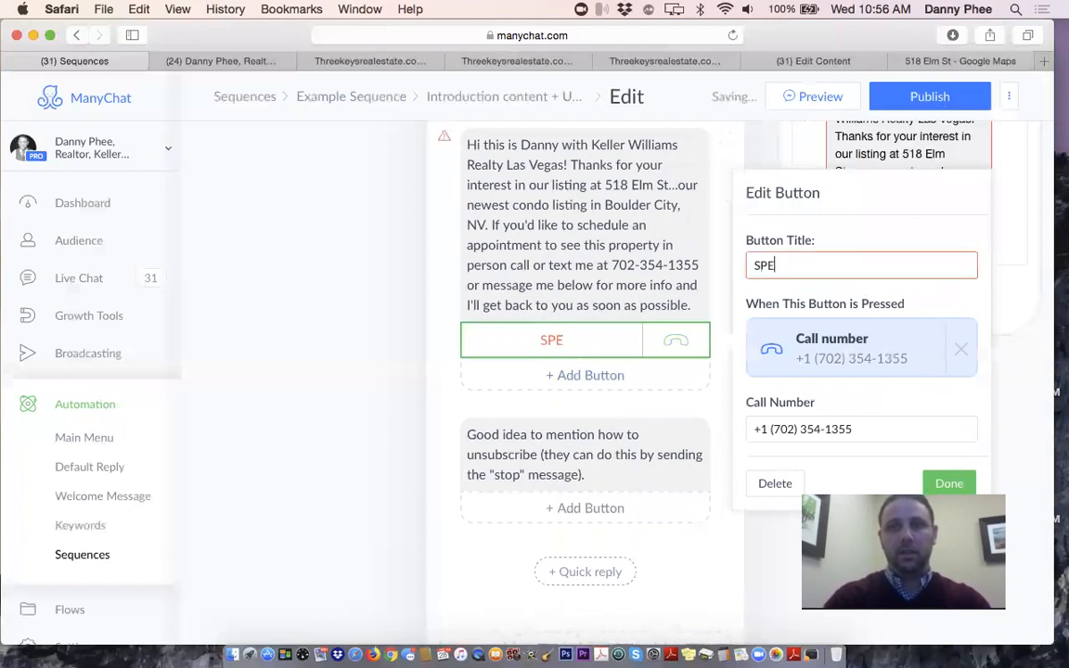
text(AK TO AGENT)
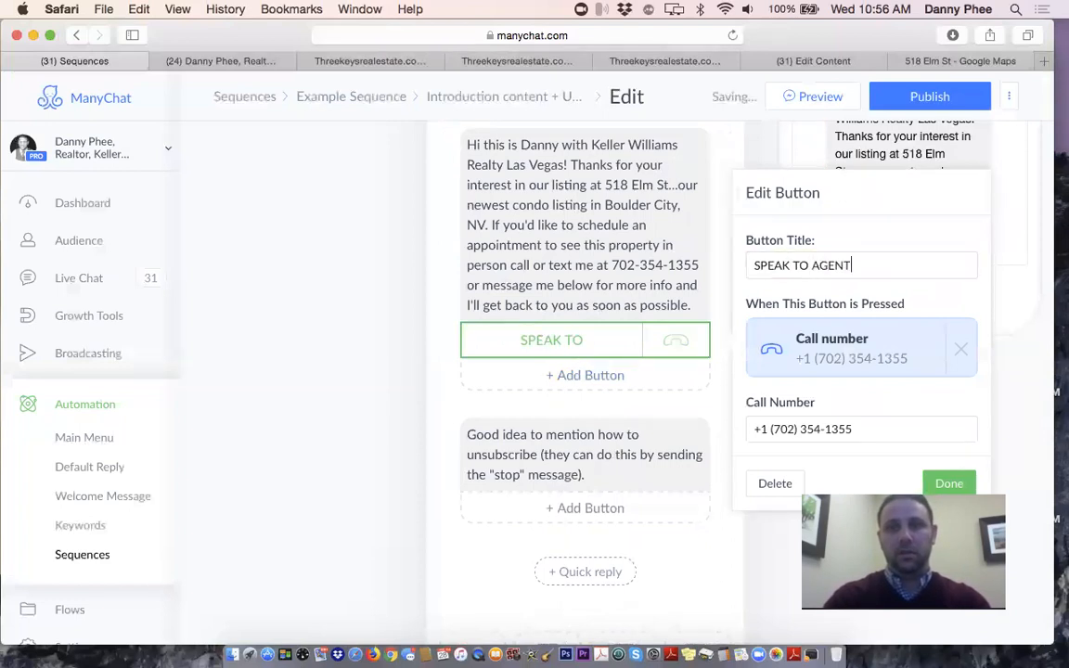
click(431, 396)
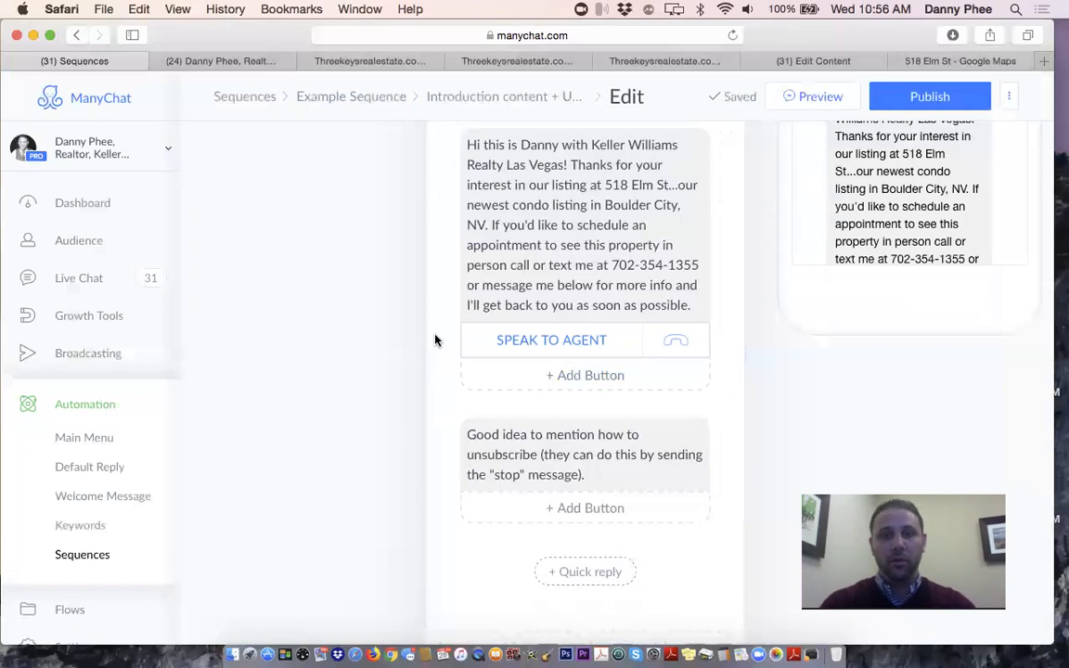
scroll(436, 341, down, 3)
Select the unsubscribe note's opening words, start rewording them, and publish
click(470, 334)
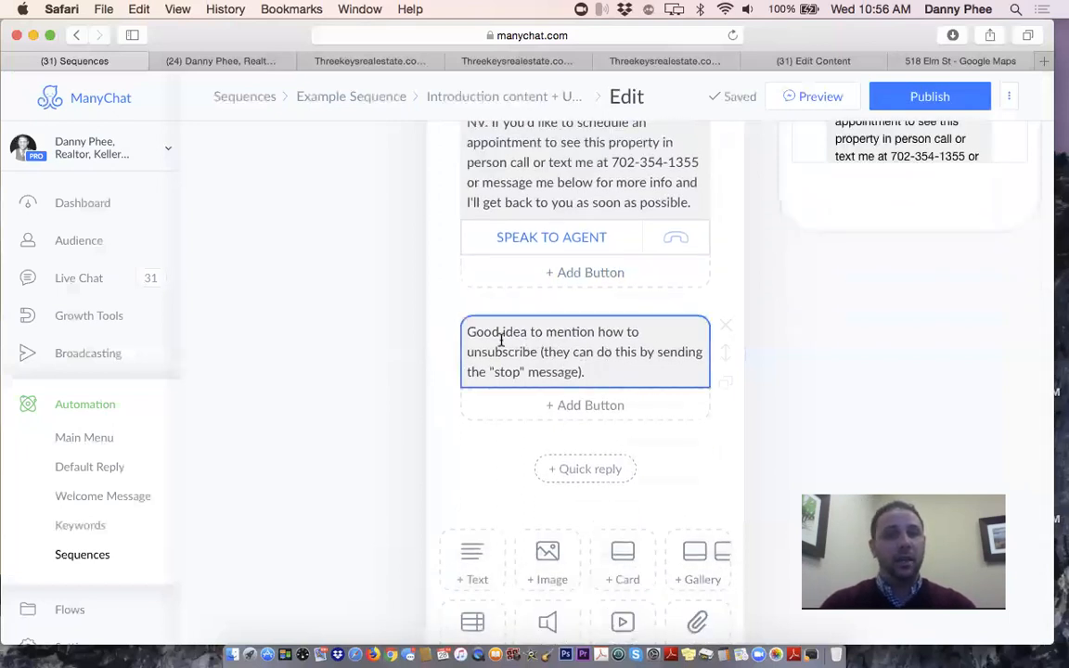
drag(467, 334, 635, 383)
click(637, 352)
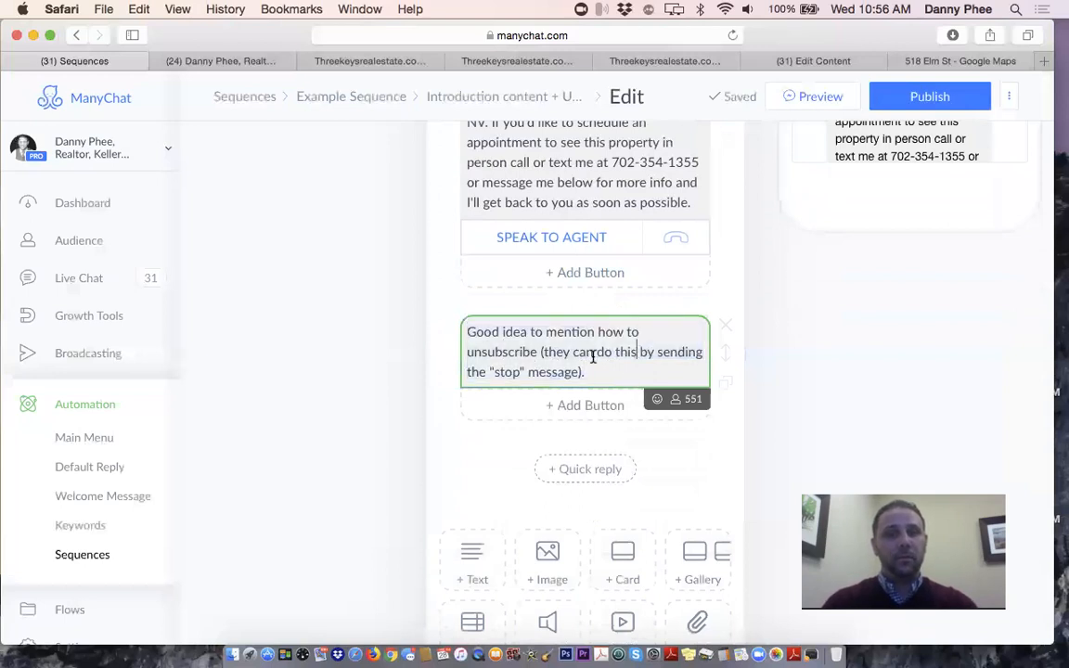
drag(573, 352, 452, 308)
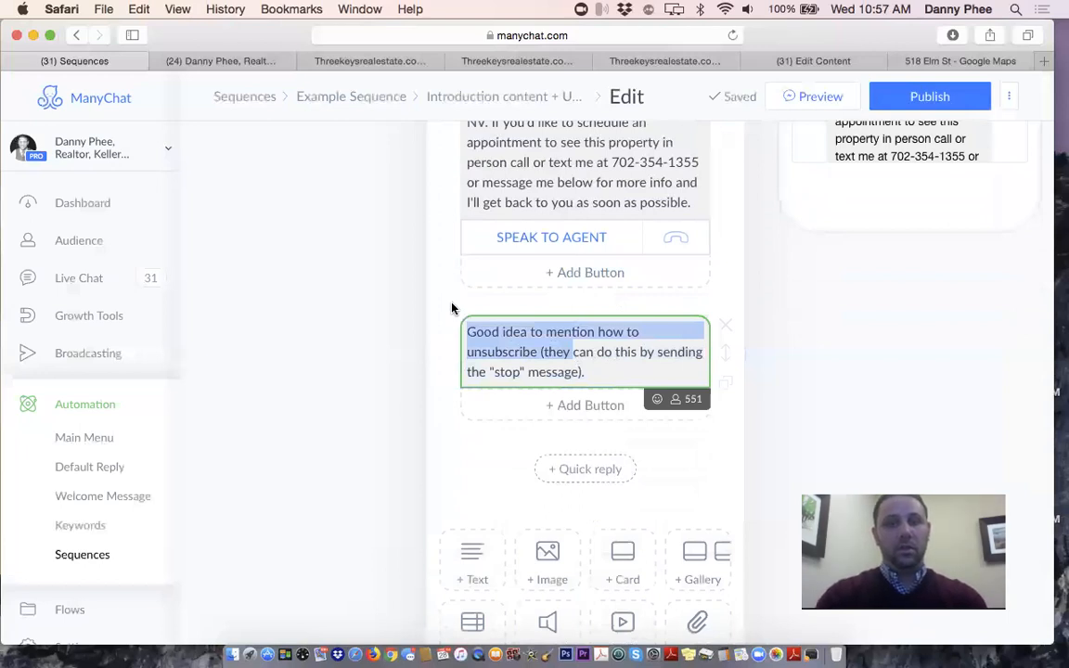
text(Ww)
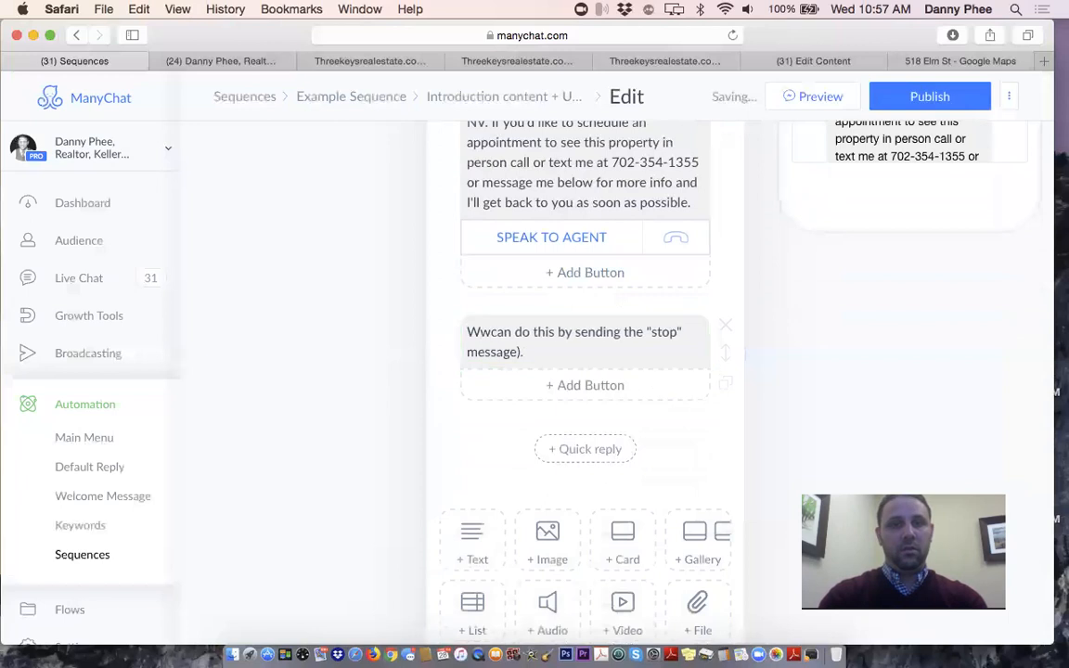
click(475, 331)
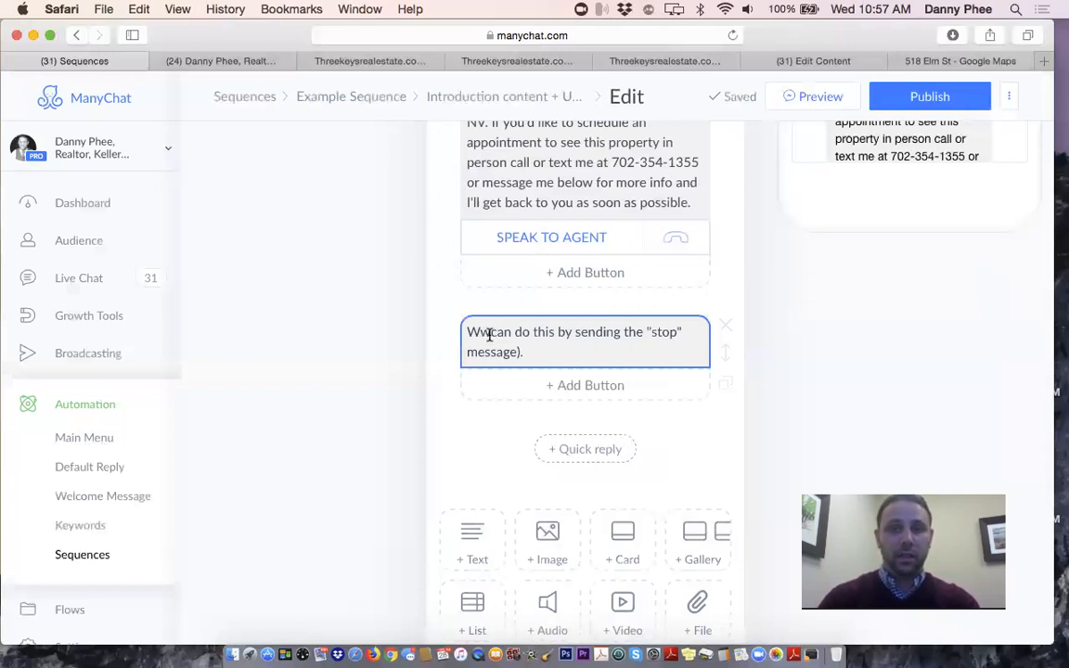
click(469, 401)
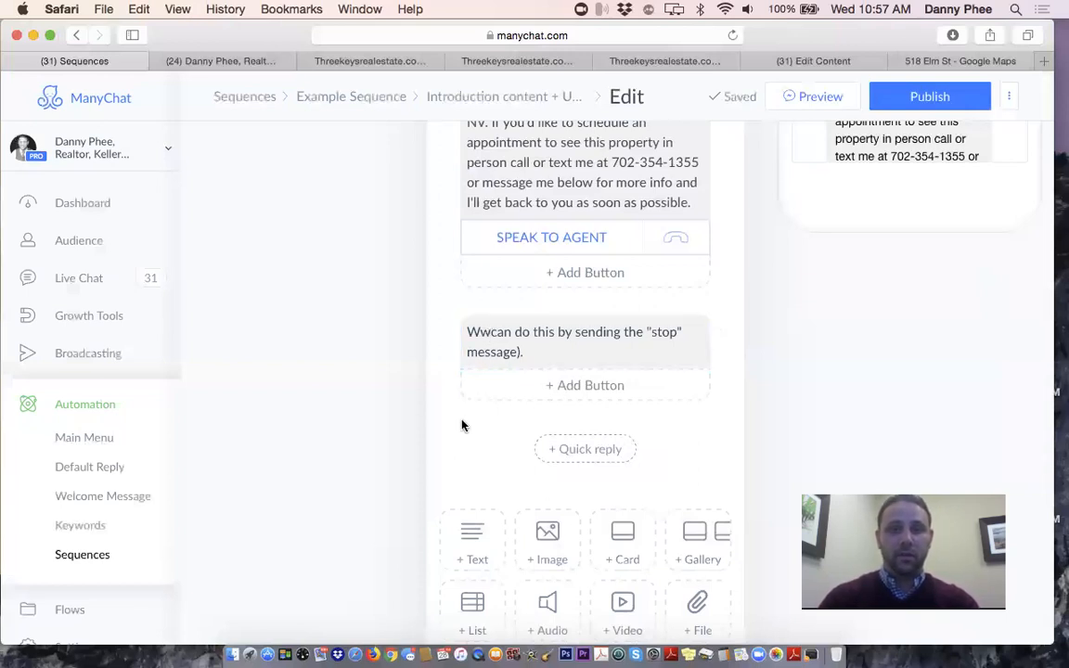
click(913, 102)
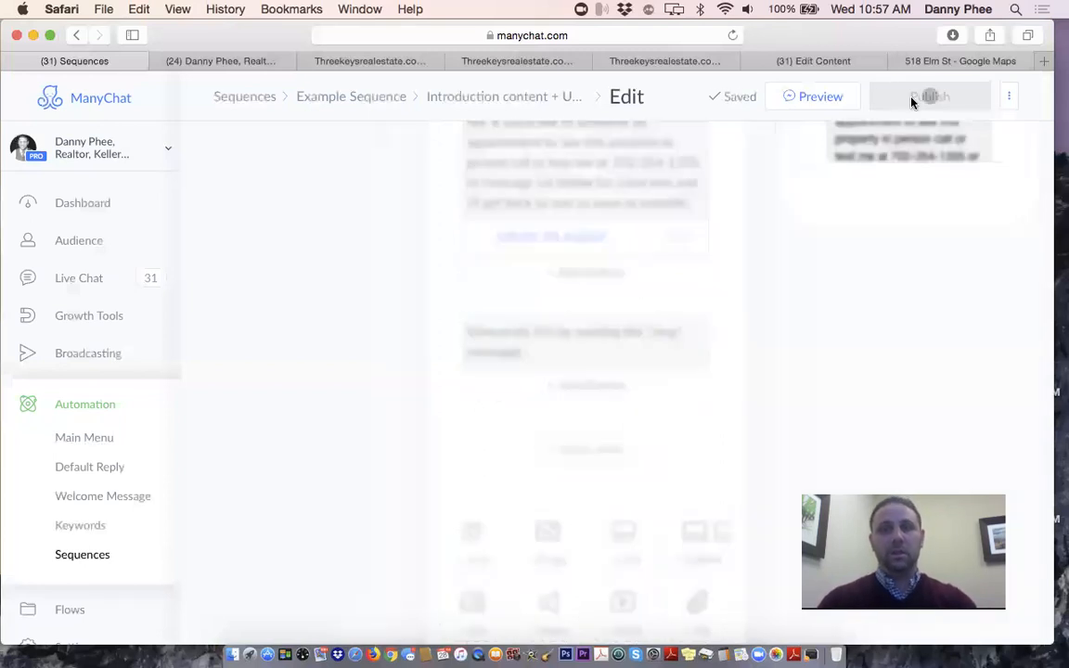
Reword the note to 'We will be sending more real estate related info in the future here. You can opt out anytime'
click(492, 339)
text(We will)
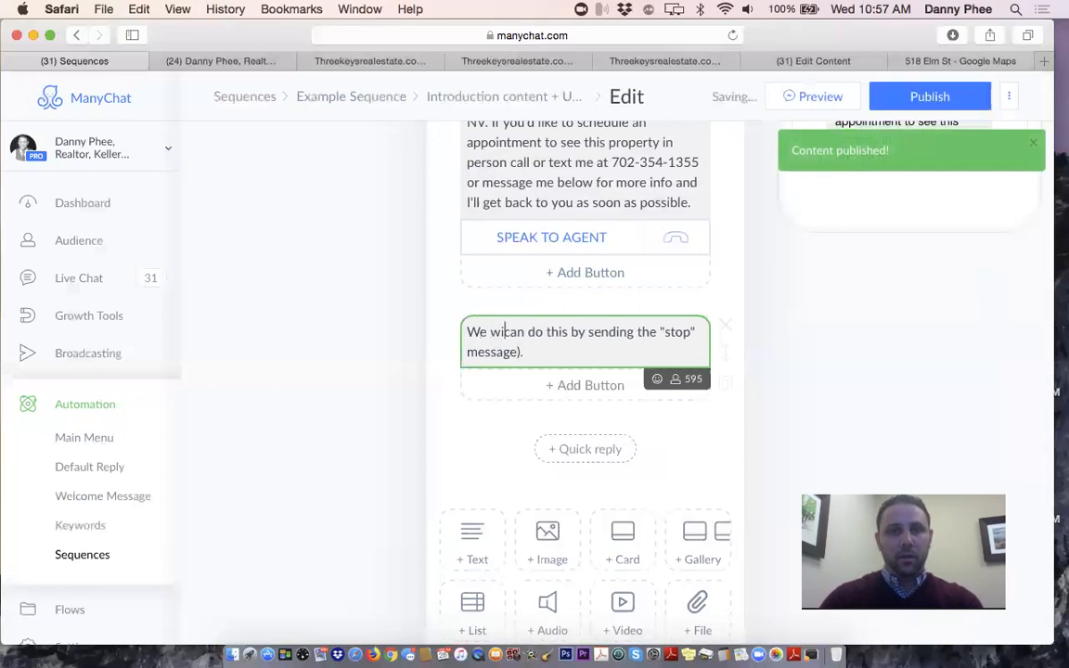
text( be sending )
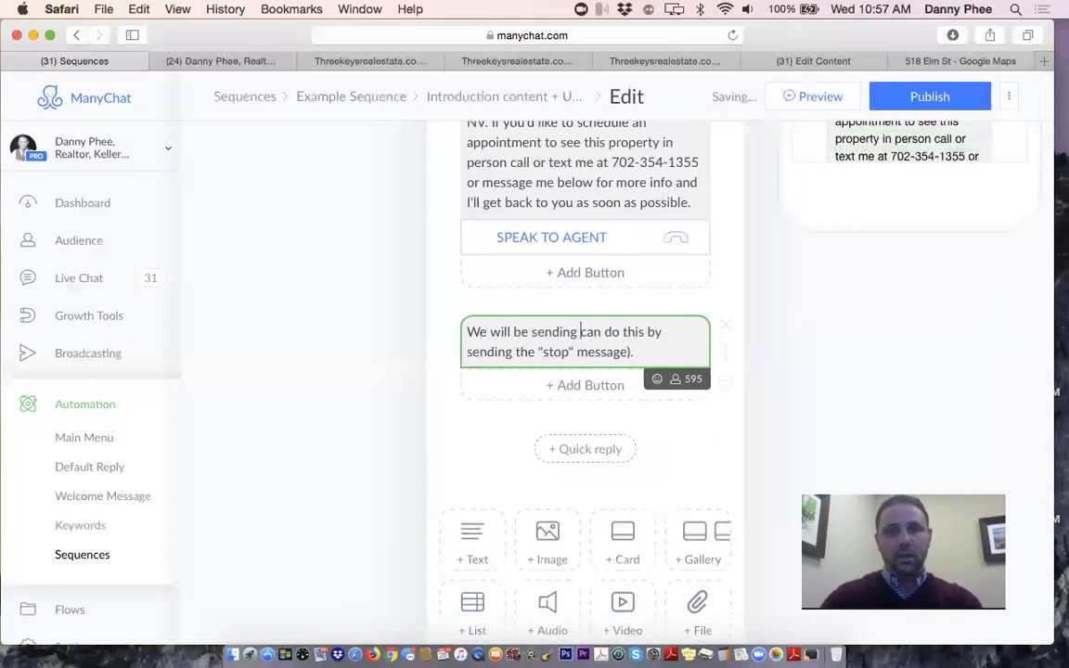
text(more real e)
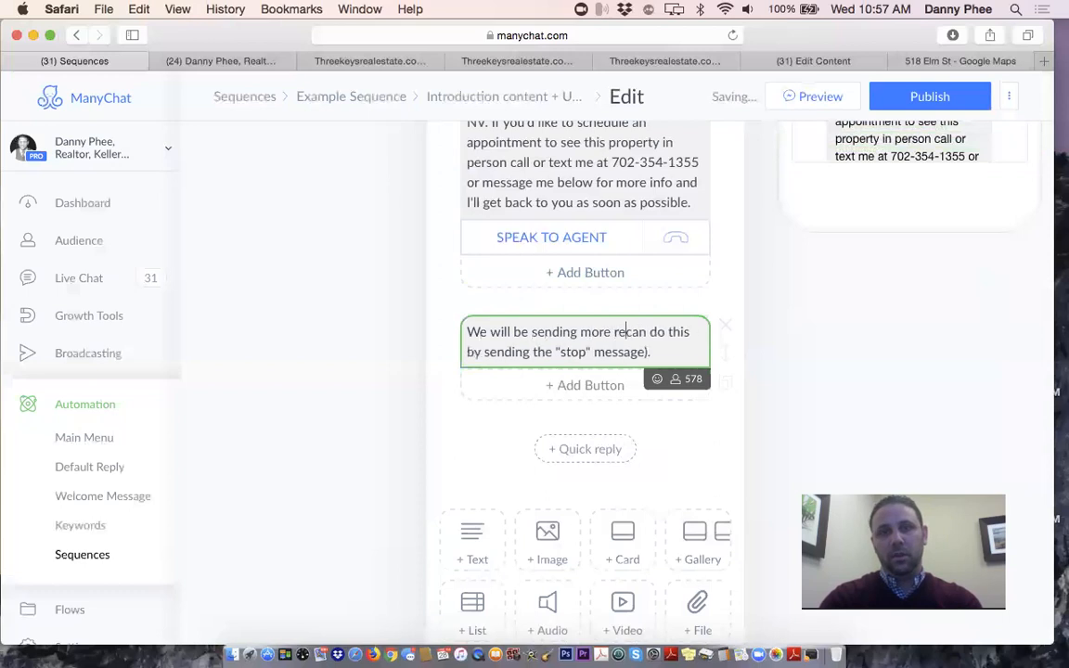
text(state relate)
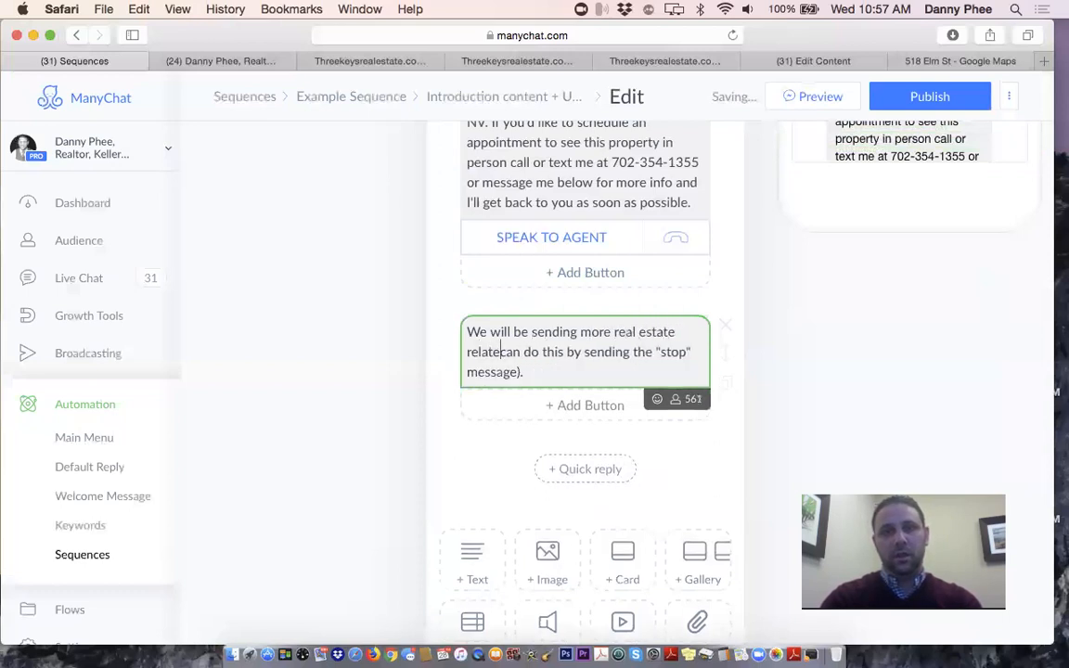
text(d info in the future )
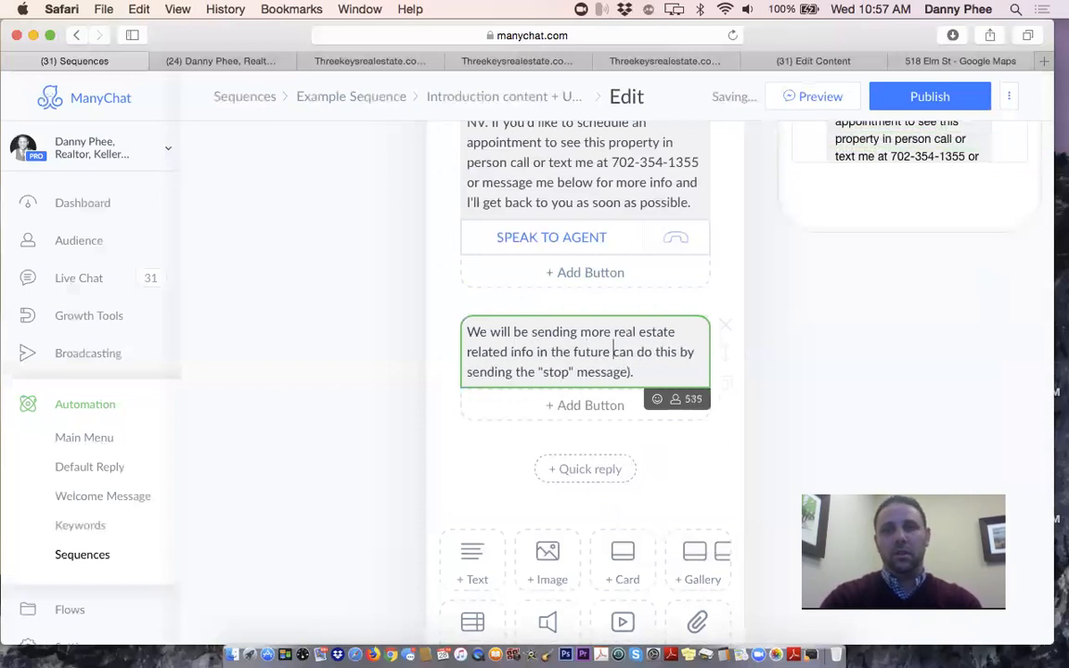
text(here)
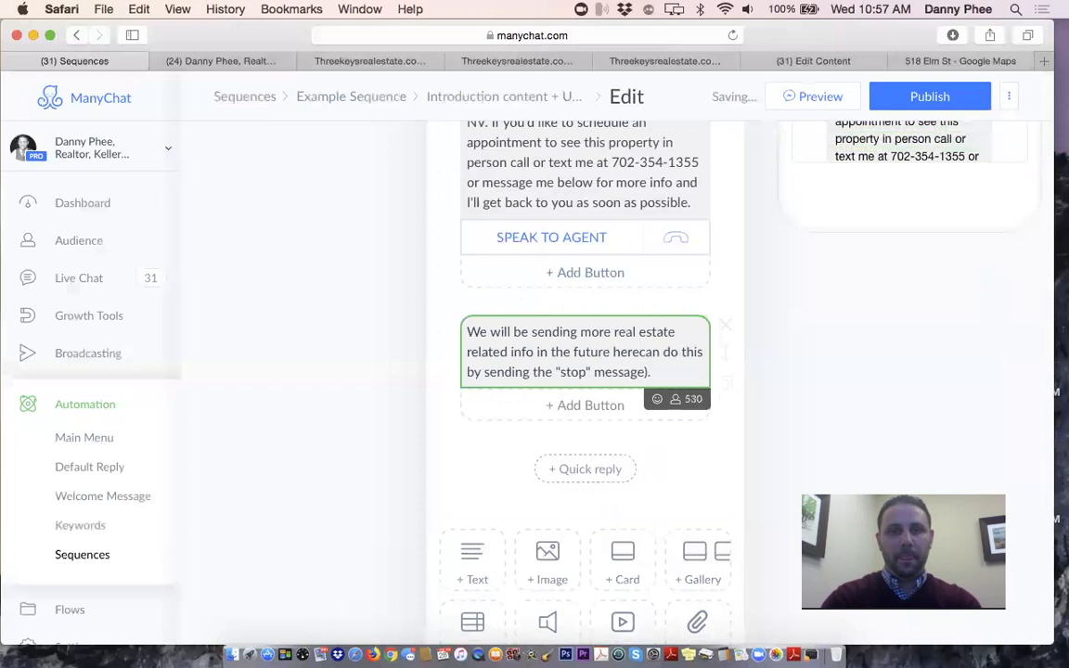
text( if you'l)
key(BackSpace)
key(BackSpace)
key(BackSpace)
key(BackSpace)
key(BackSpace)
key(BackSpace)
key(BackSpace)
key(BackSpace)
key(BackSpace)
text(. You can opt)
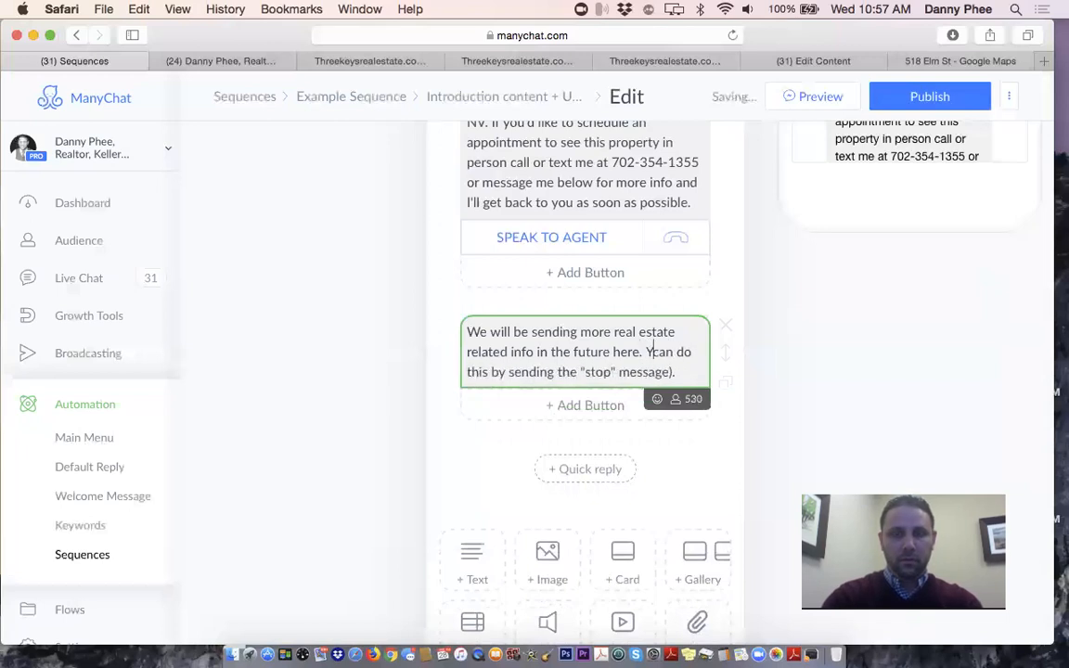
text( out a)
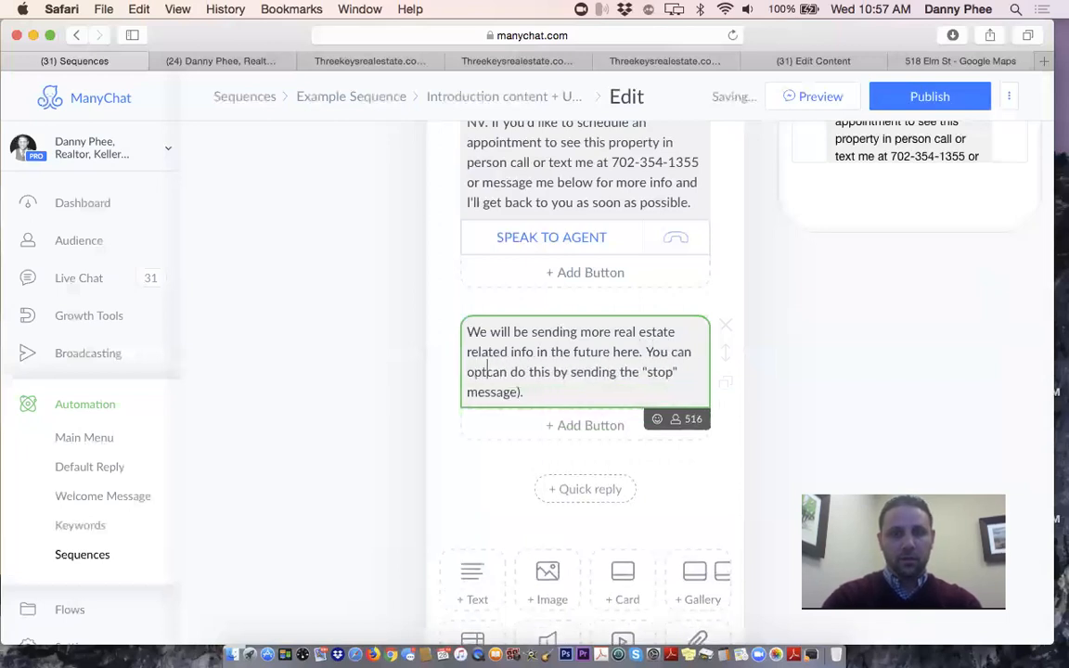
text(nythi)
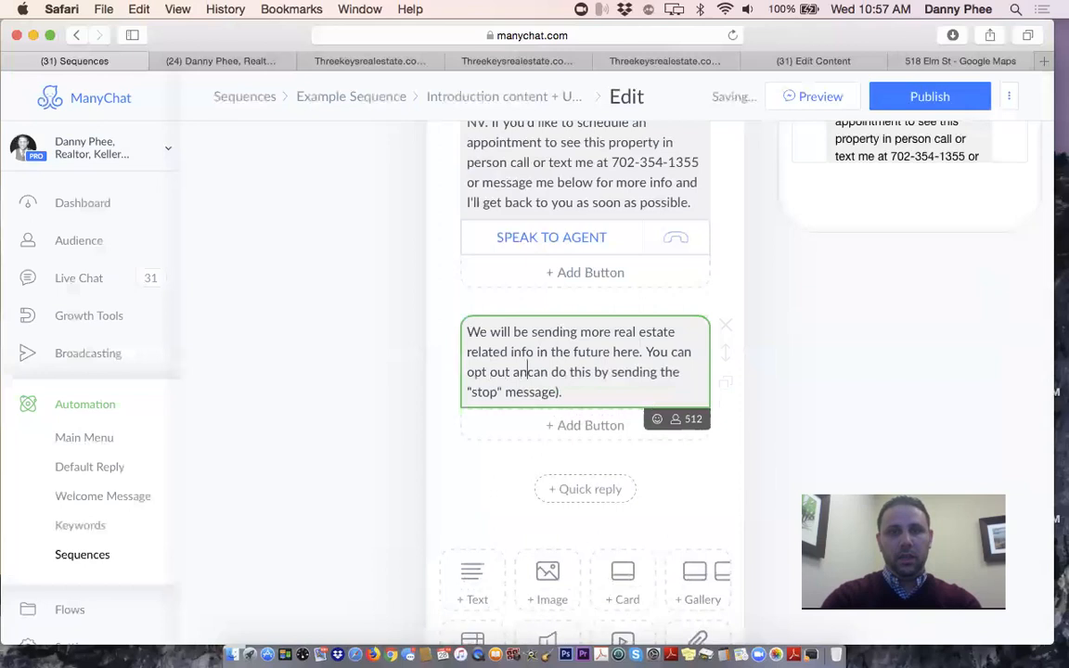
text(m)
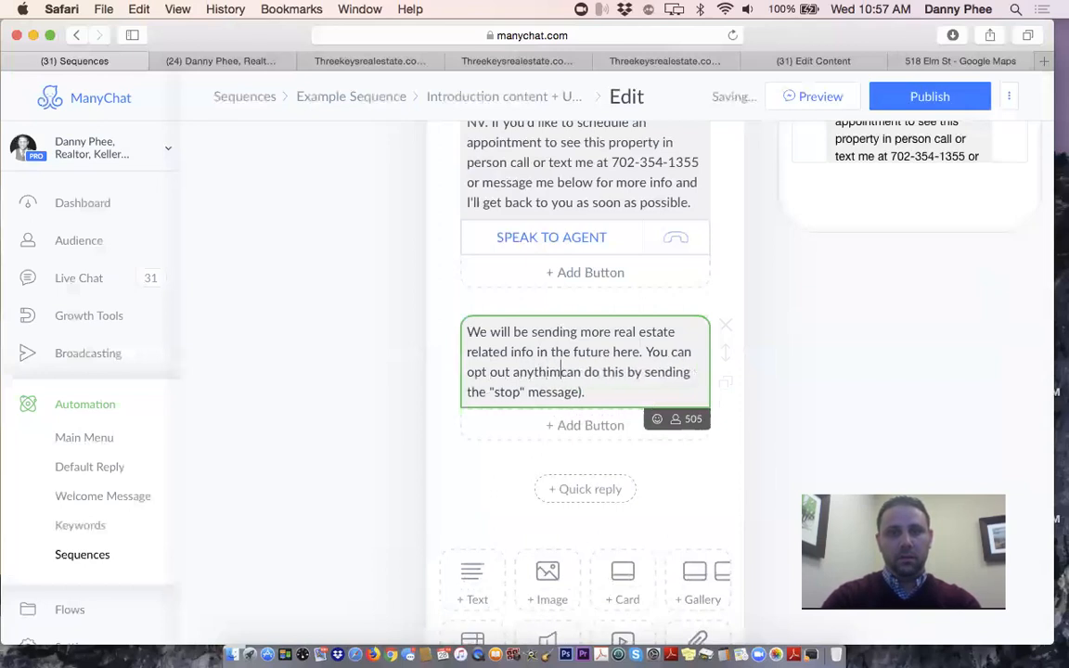
text(e)
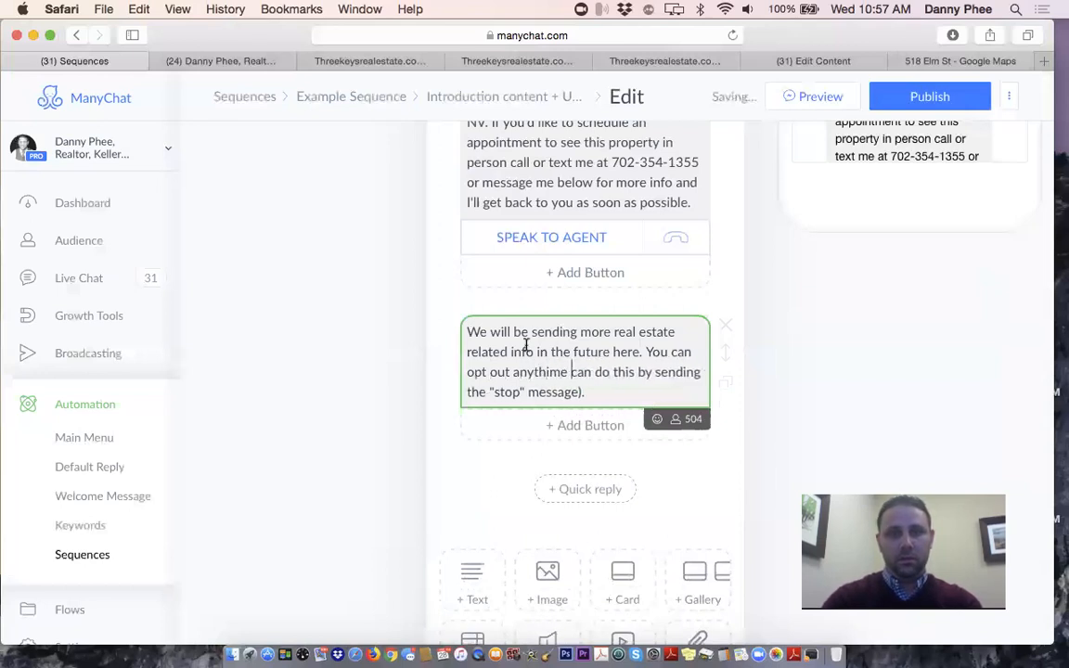
key(BackSpace)
key(BackSpace)
key(BackSpace)
key(BackSpace)
key(BackSpace)
key(BackSpace)
key(BackSpace)
key(BackSpace)
key(BackSpace)
key(BackSpace)
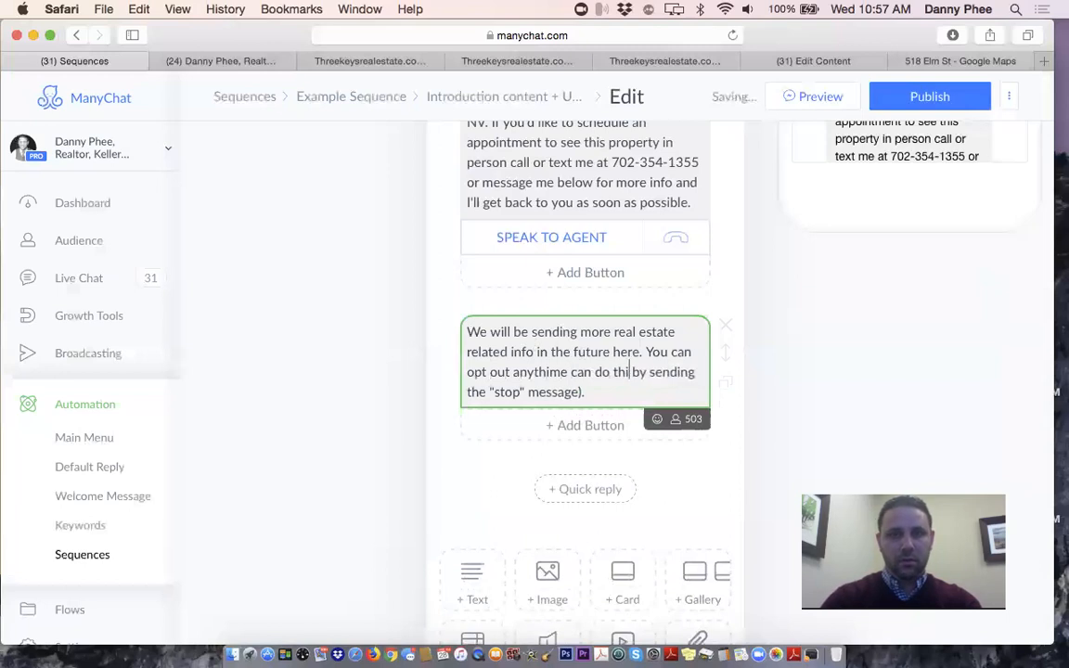
key(BackSpace)
key(BackSpace)
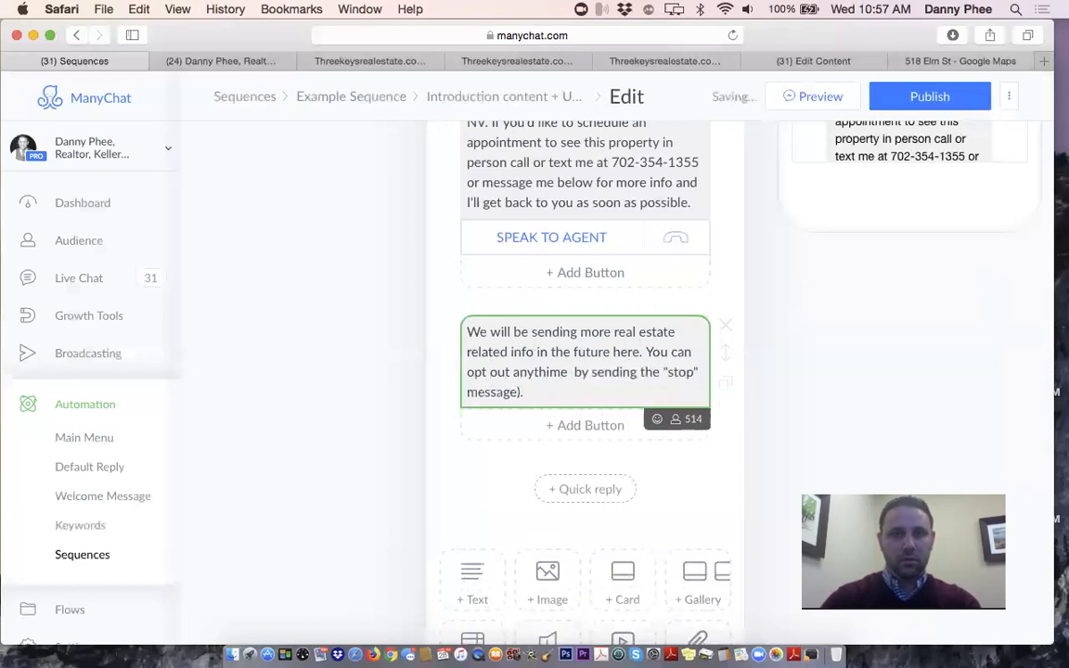
click(534, 370)
key(BackSpace)
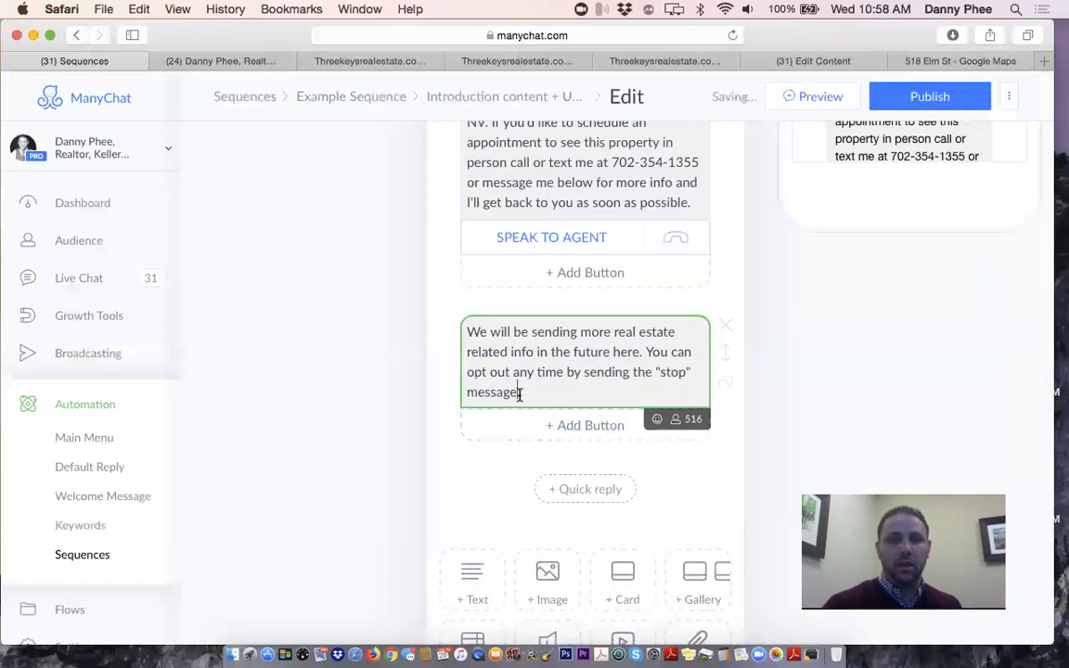
click(485, 479)
scroll(676, 418, up, 2)
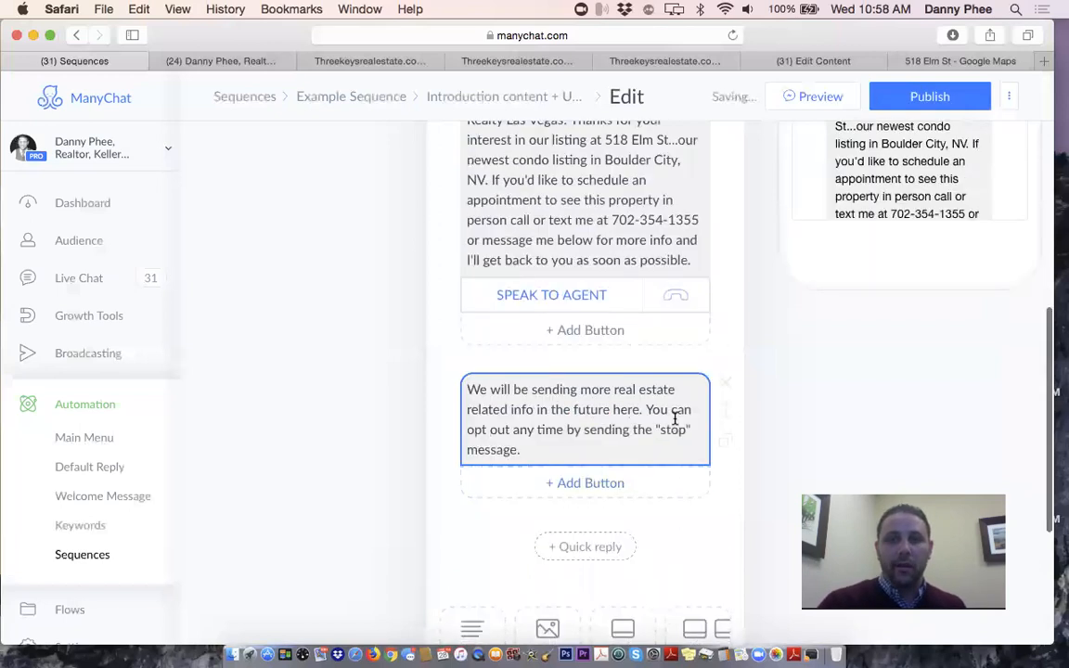
drag(725, 412, 903, 334)
click(863, 285)
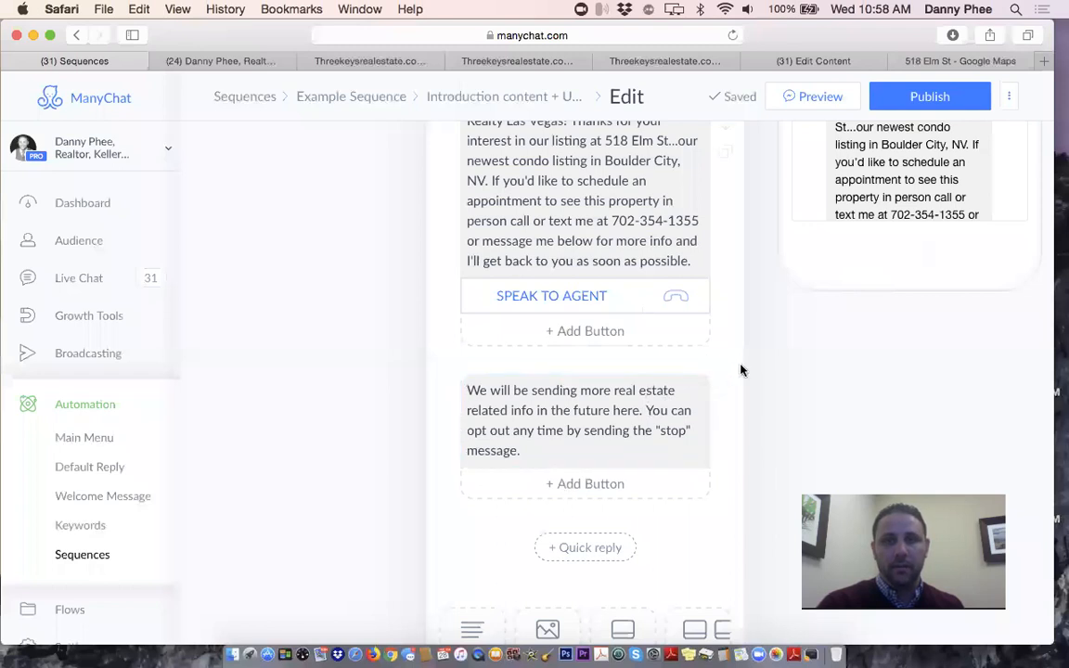
Publish the updated intro message
scroll(489, 364, down, 5)
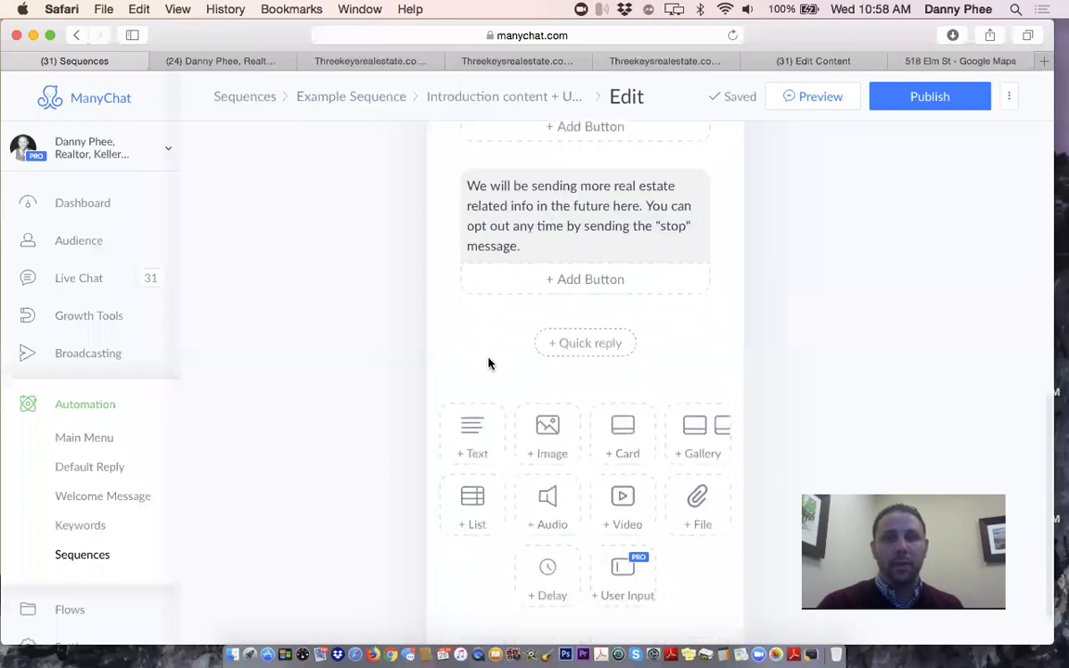
scroll(489, 363, up, 5)
scroll(488, 357, up, 3)
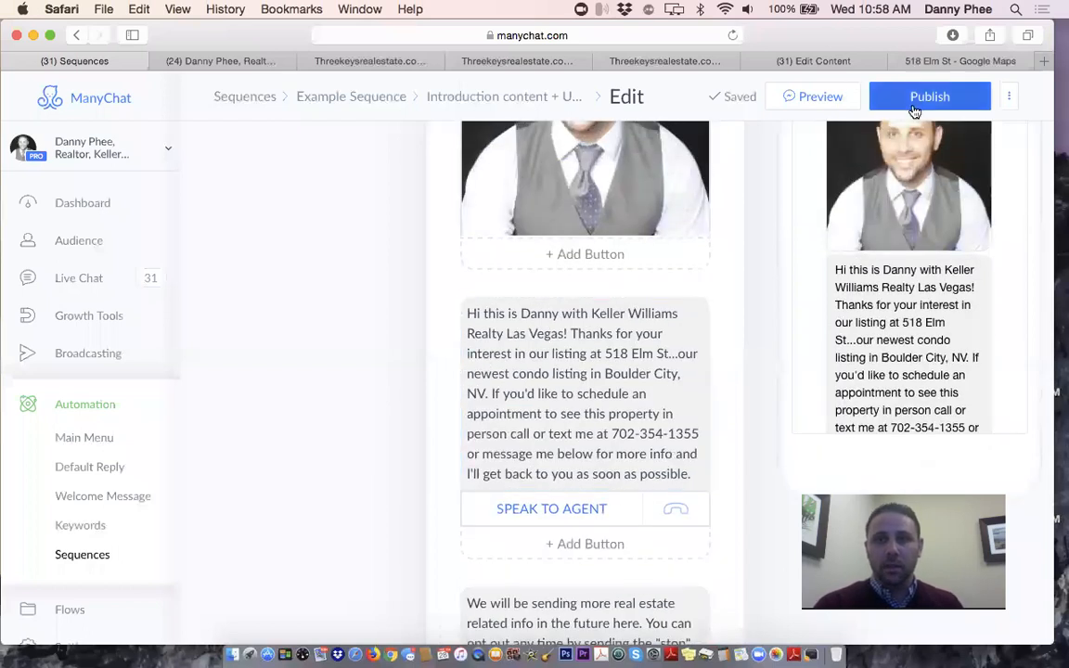
click(959, 90)
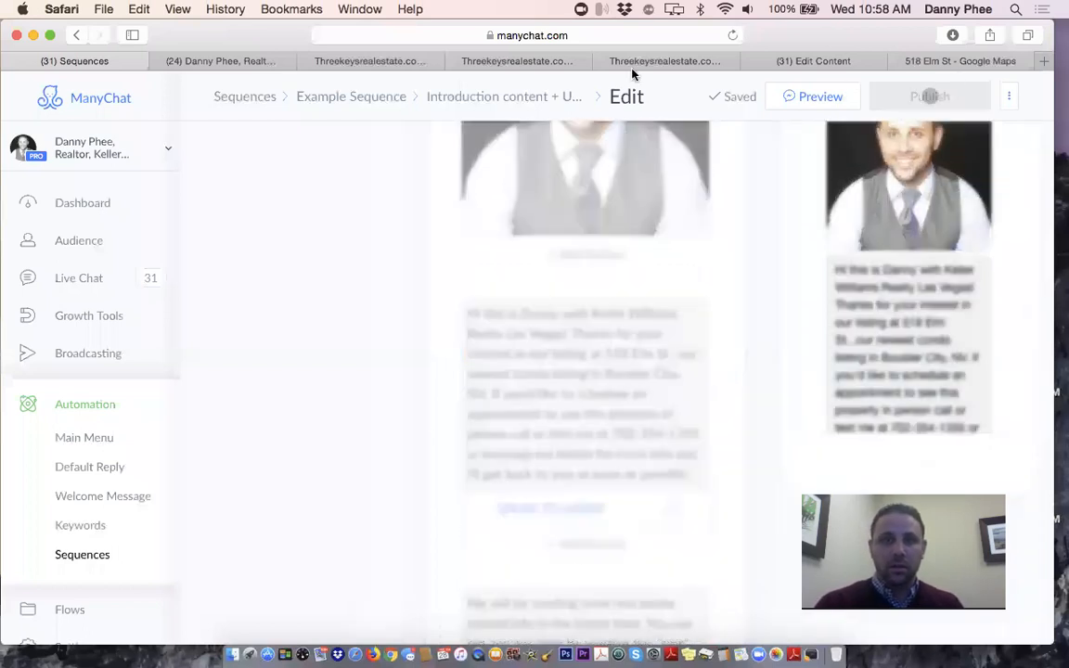
click(353, 102)
click(381, 102)
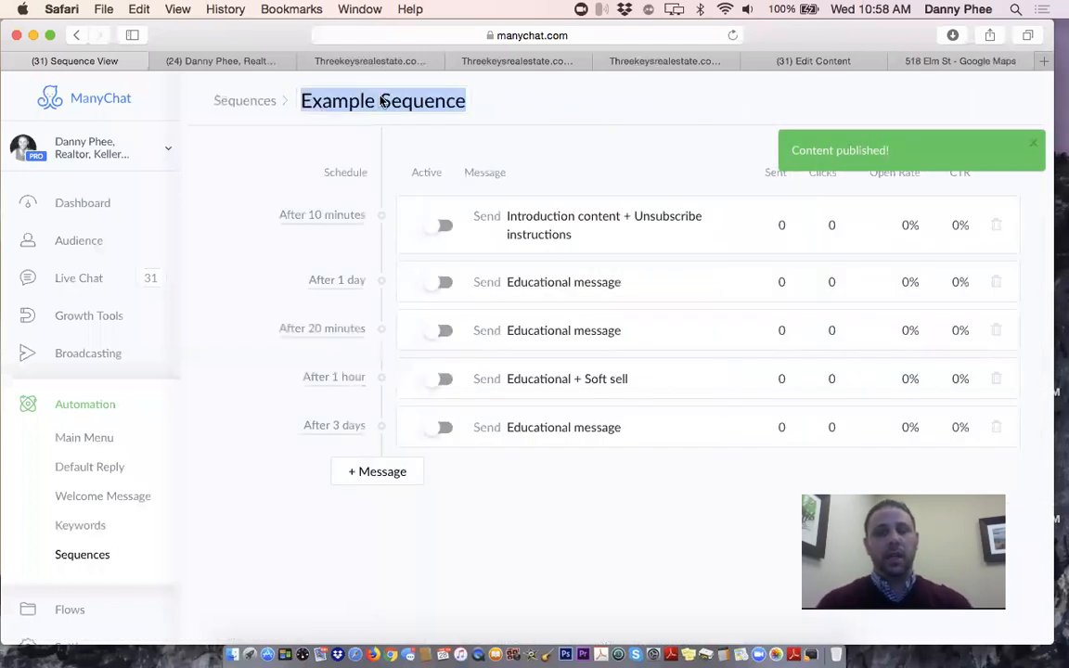
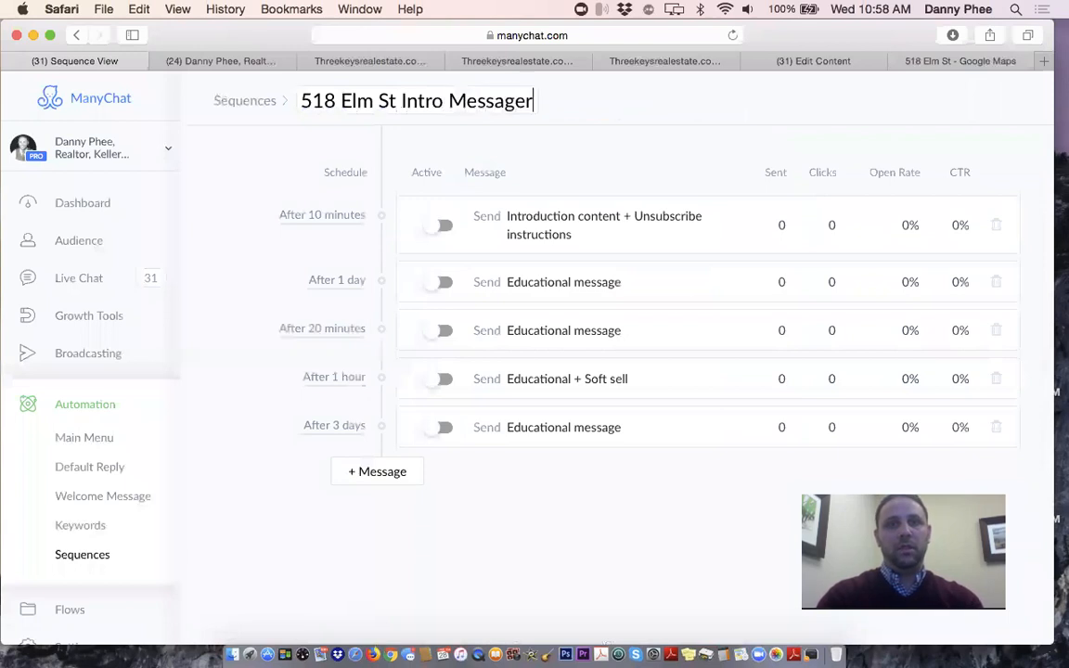
key(Return)
click(483, 109)
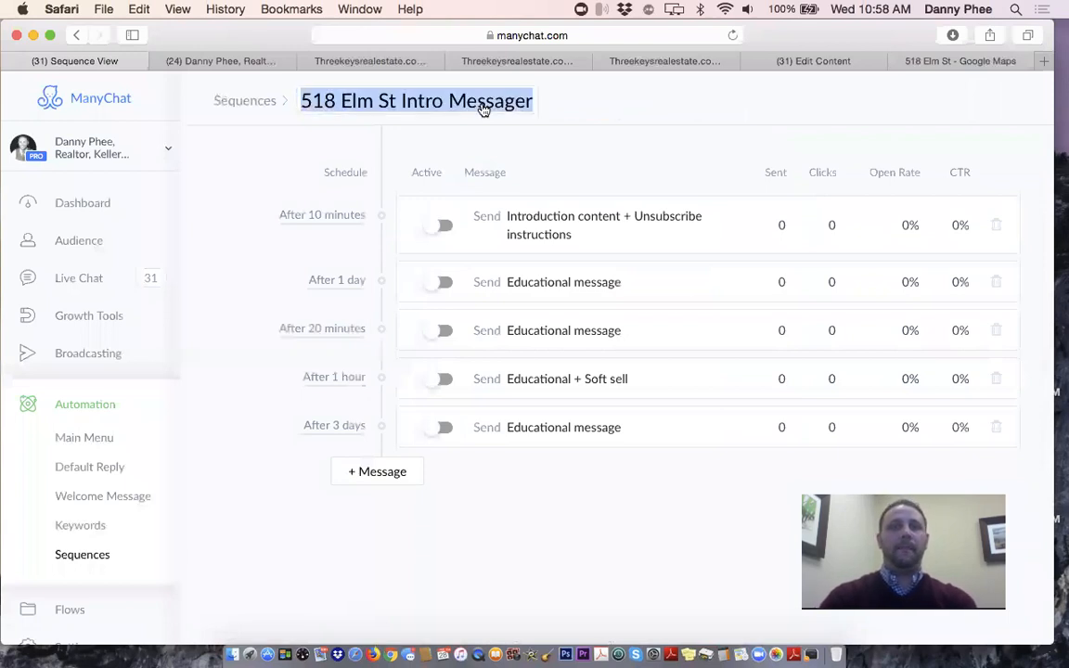
key(Right)
key(BackSpace)
key(Return)
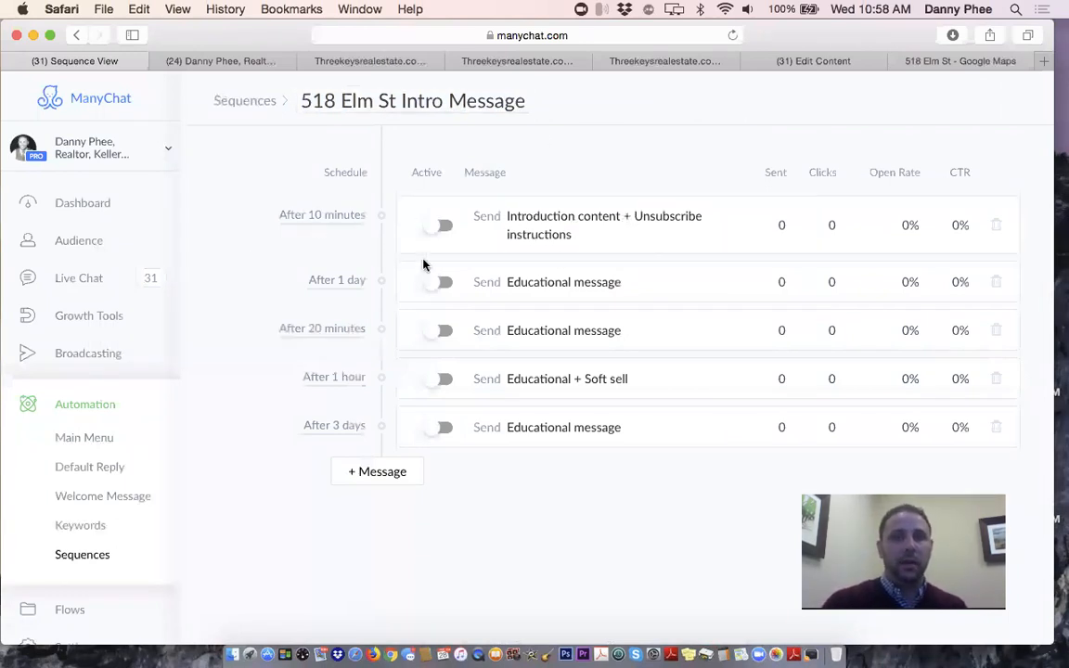
Open the sequence's Educational message in the editor and select its title
click(605, 287)
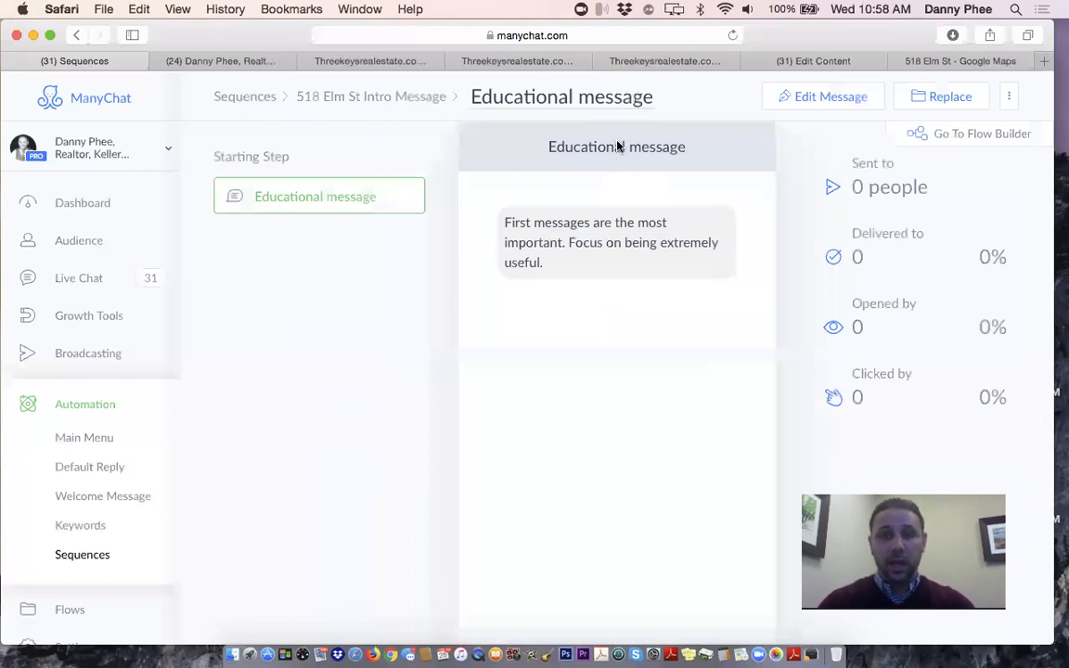
click(805, 104)
click(570, 152)
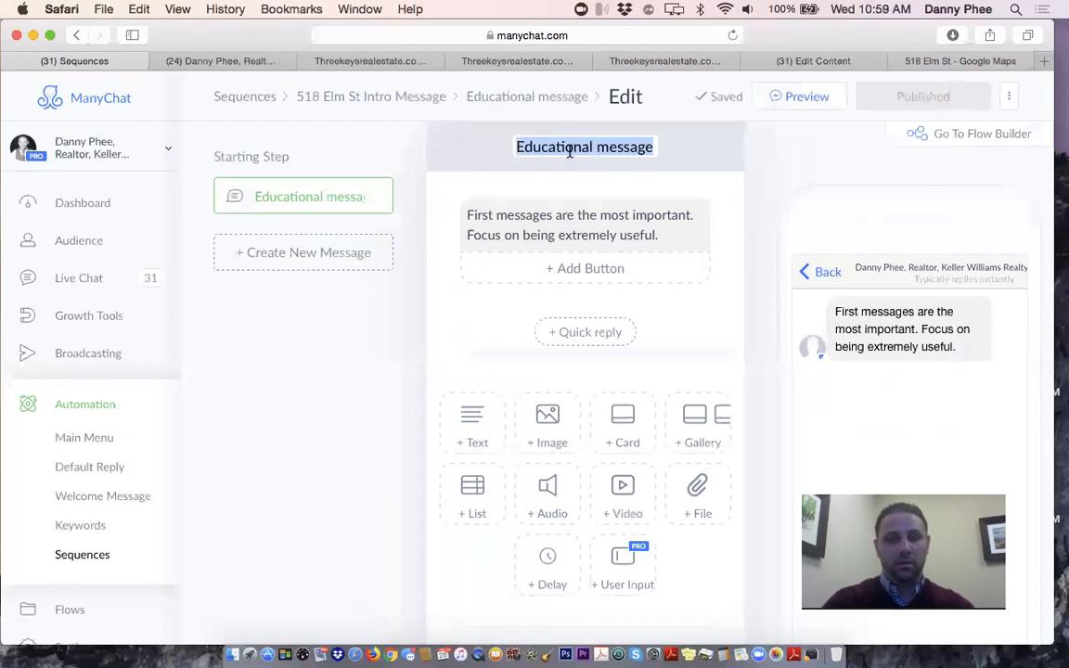
Title the message 'Latest Listings' and start it with 'Right now the real estate market in Southern Nevada is hot!'
text(Lates)
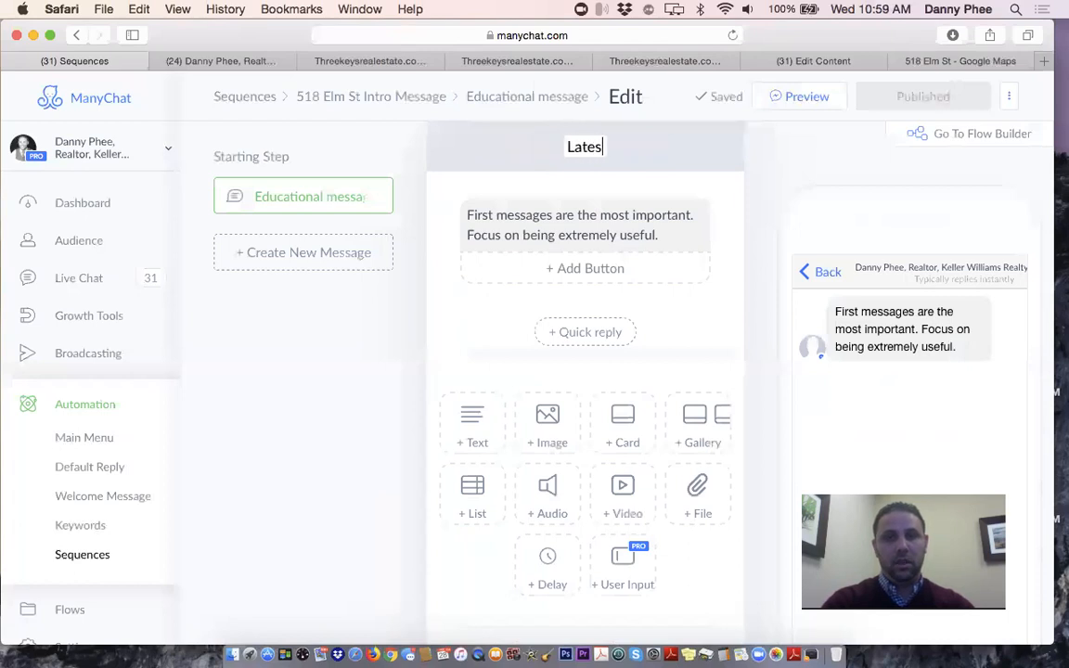
text(t Listings)
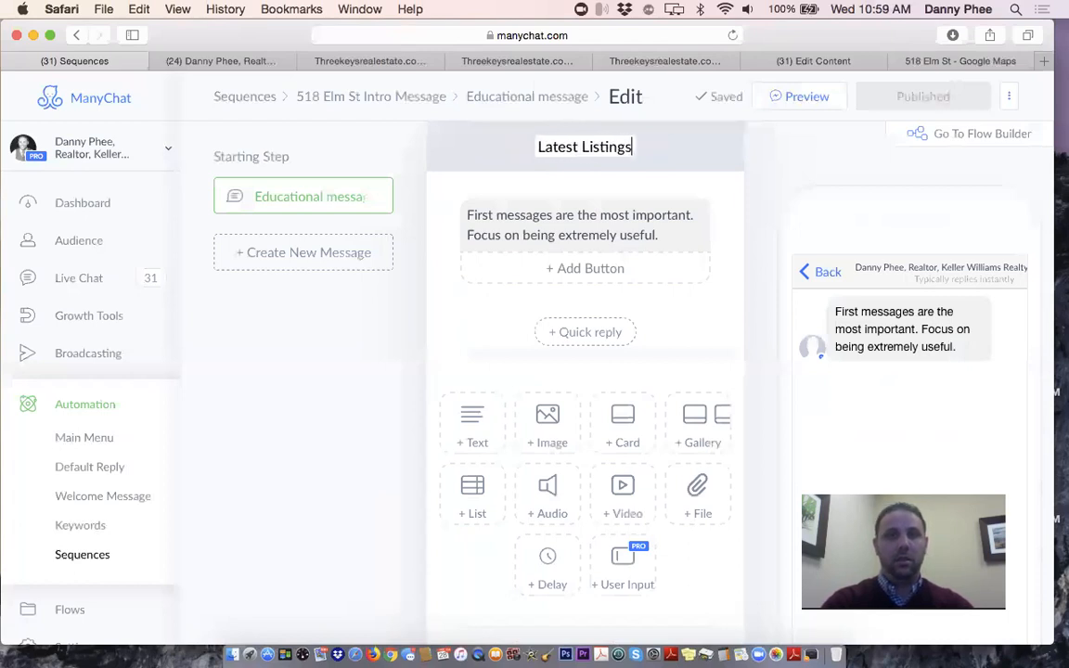
key(Tab)
triple_click(522, 221)
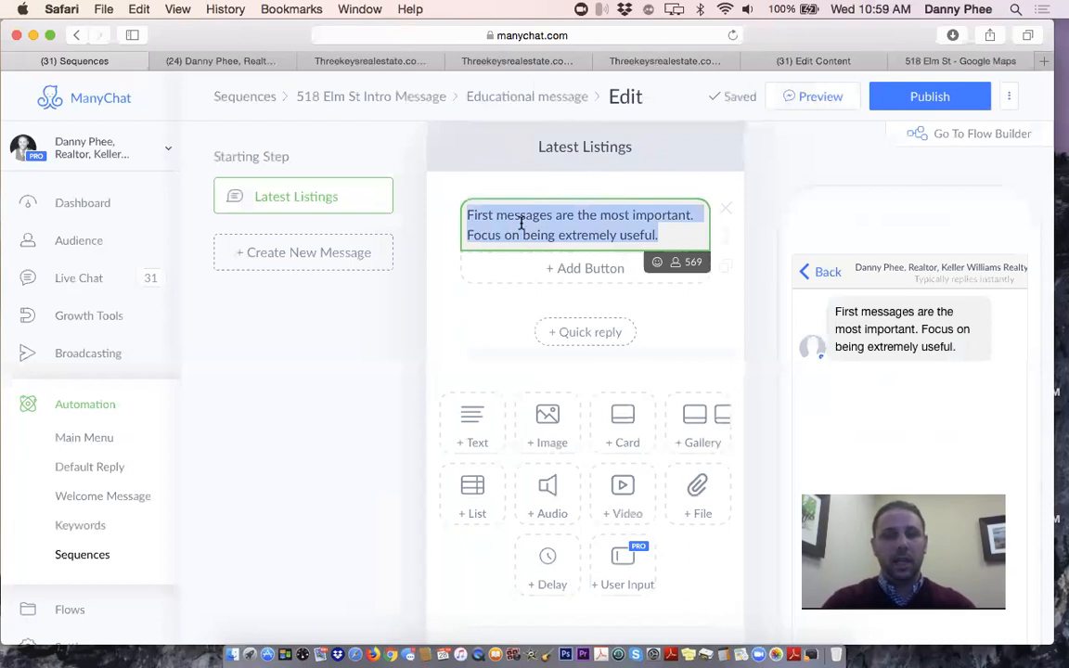
text(Right n)
text(the )
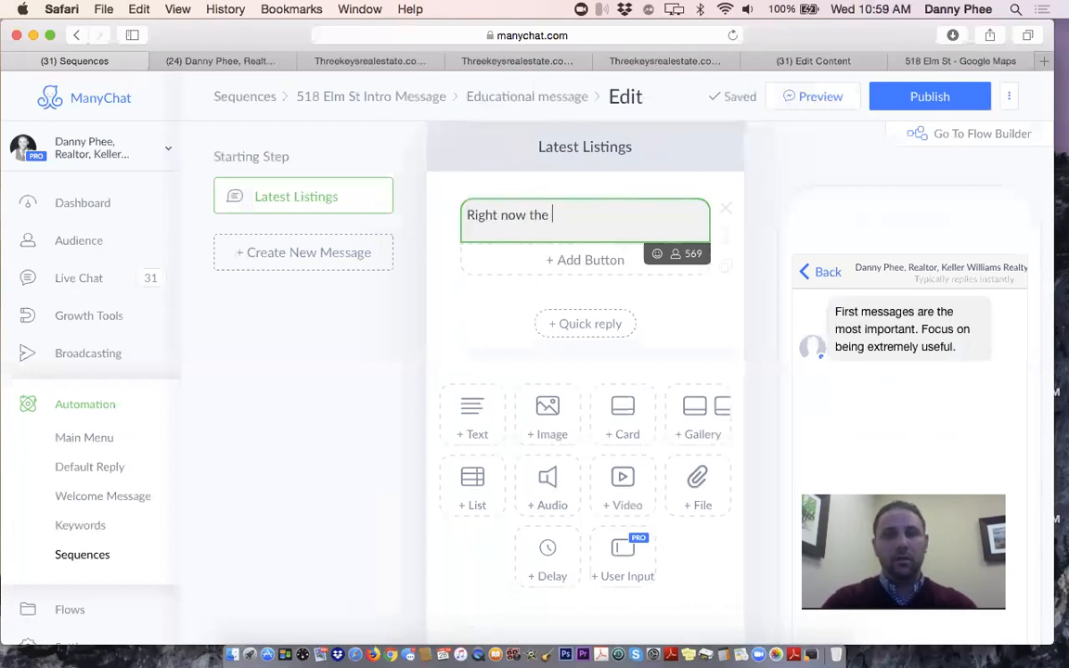
text(real estate ma)
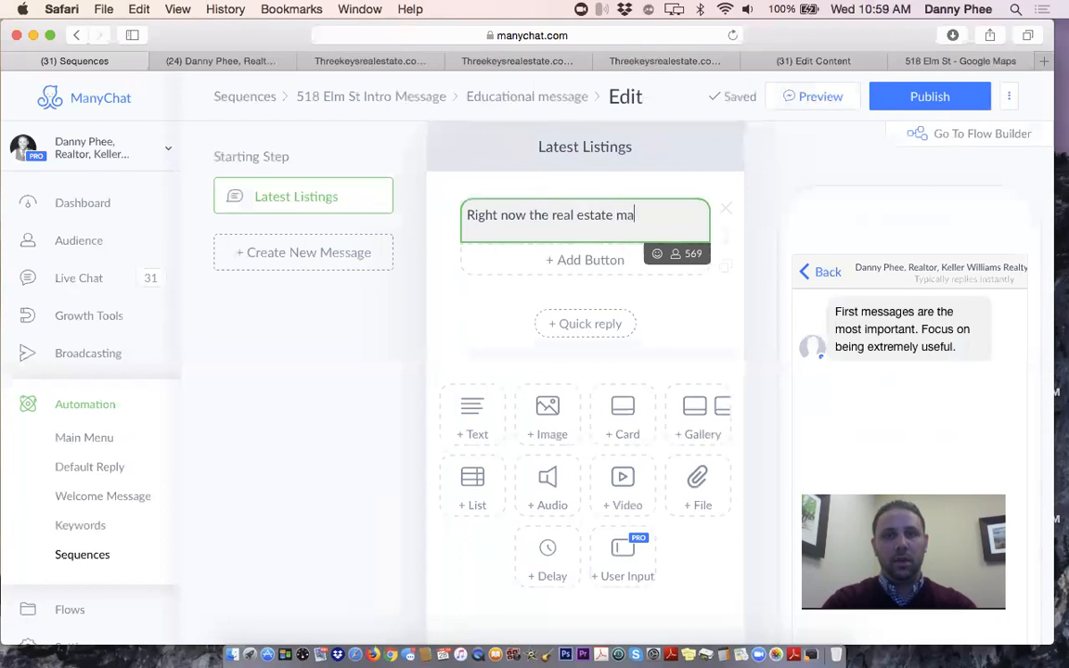
text(rket in souSou)
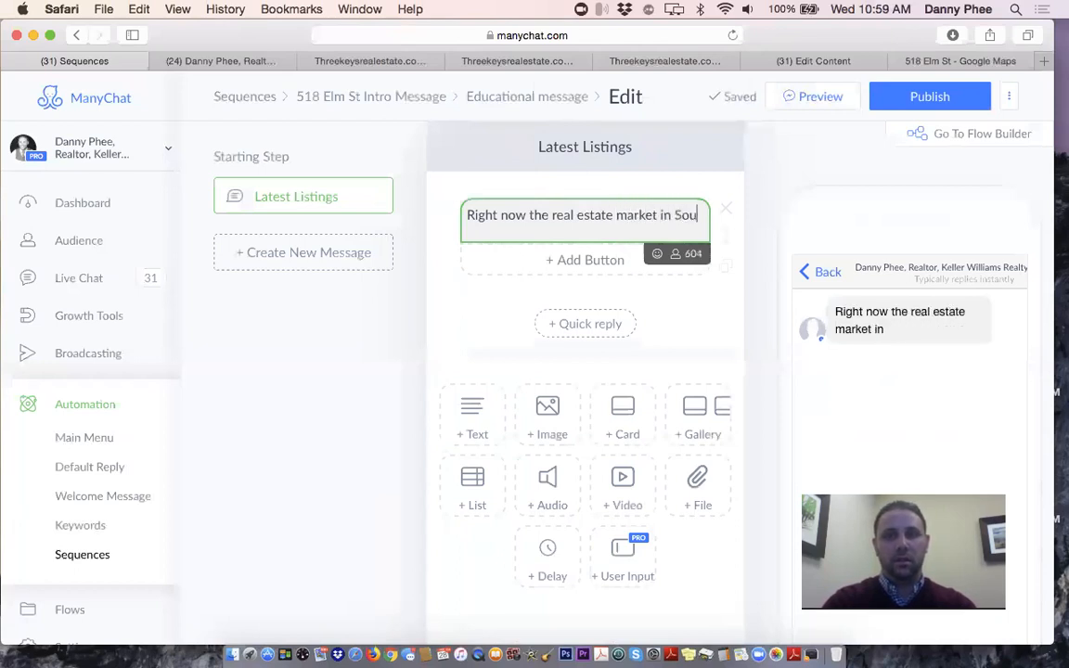
text(thern Nevada)
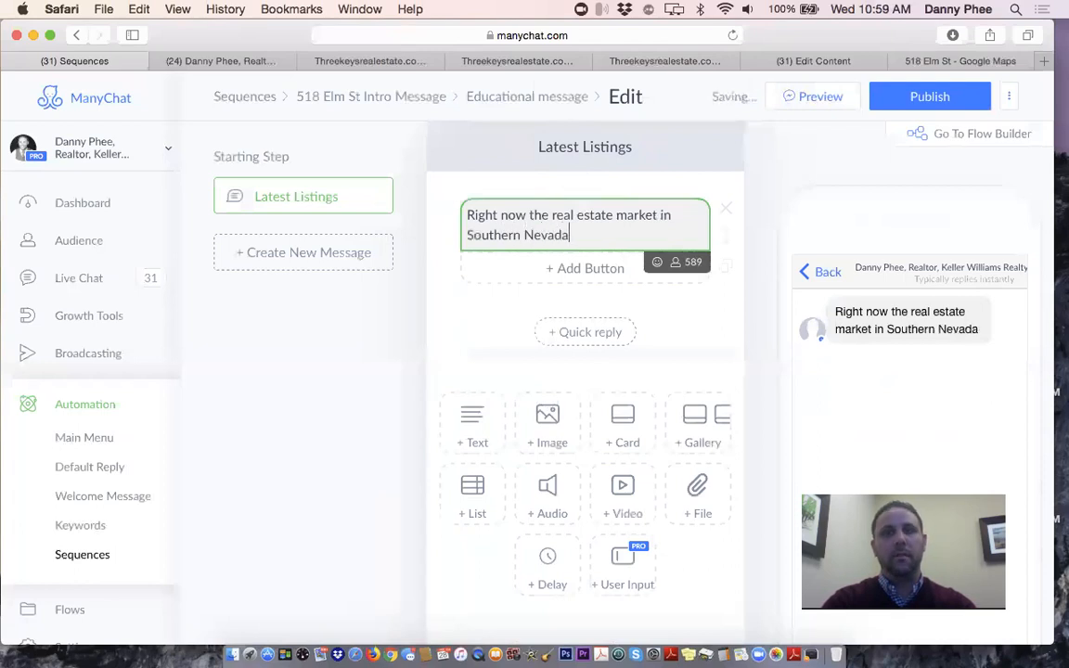
text( is hot!)
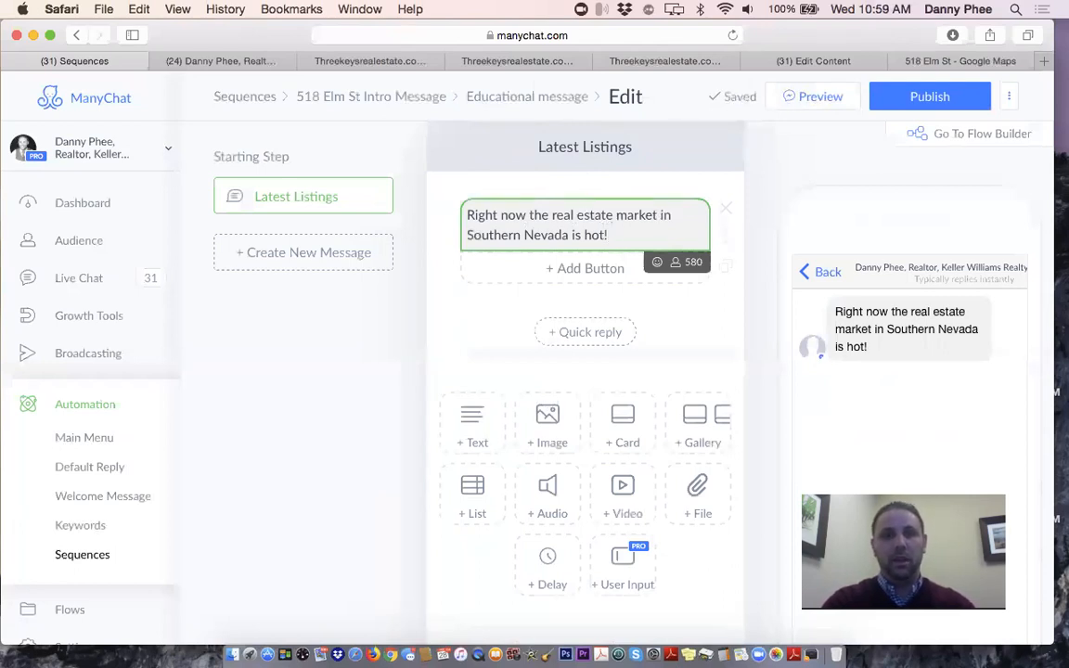
Add that short inventory and more buyers than sellers cause multiple-offer situations
text(There )
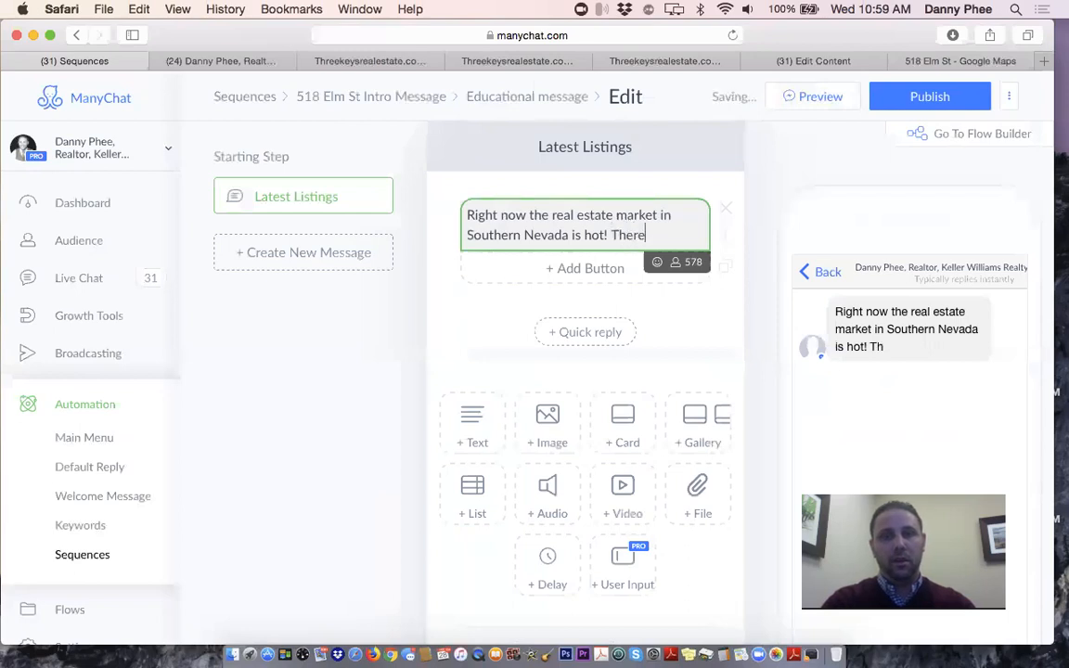
text(is a shorta)
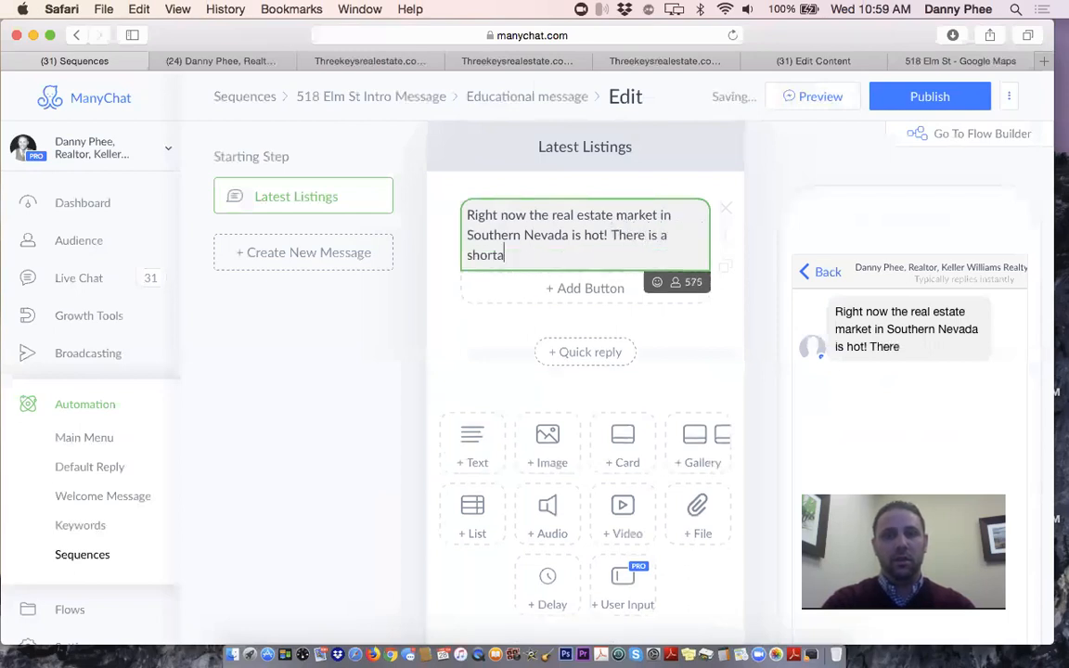
text(ge of invent)
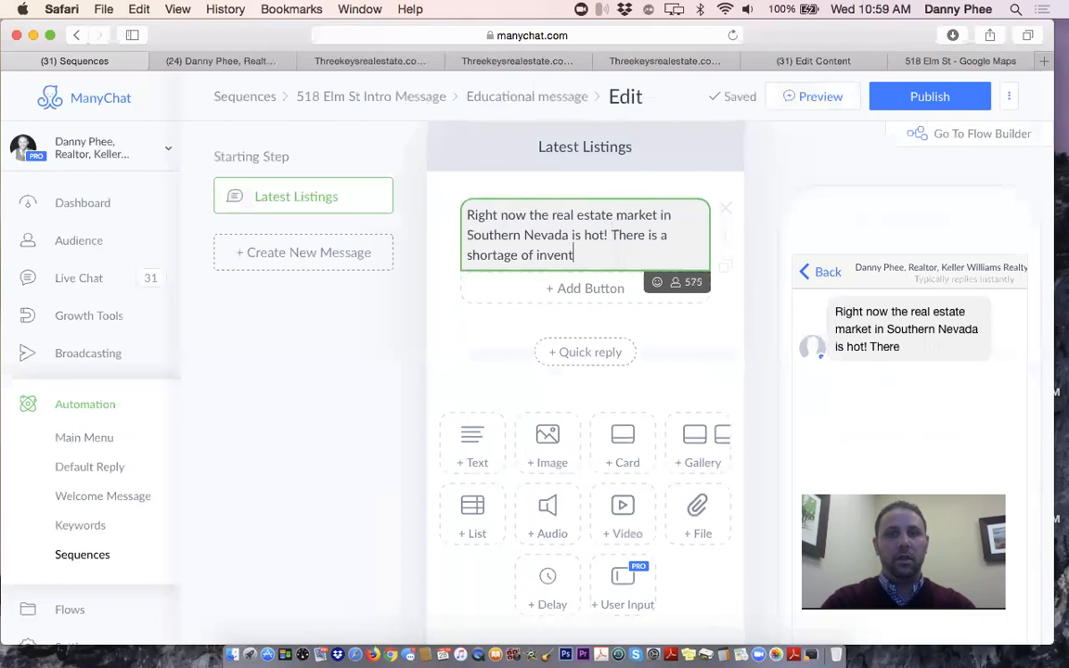
text(ory and )
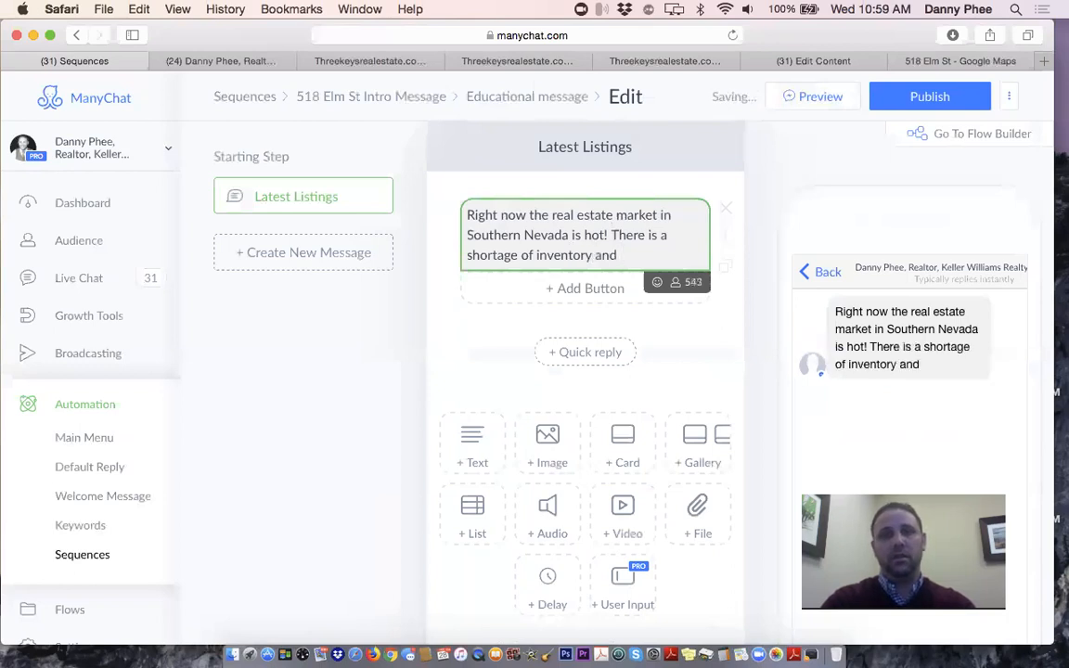
text(a )
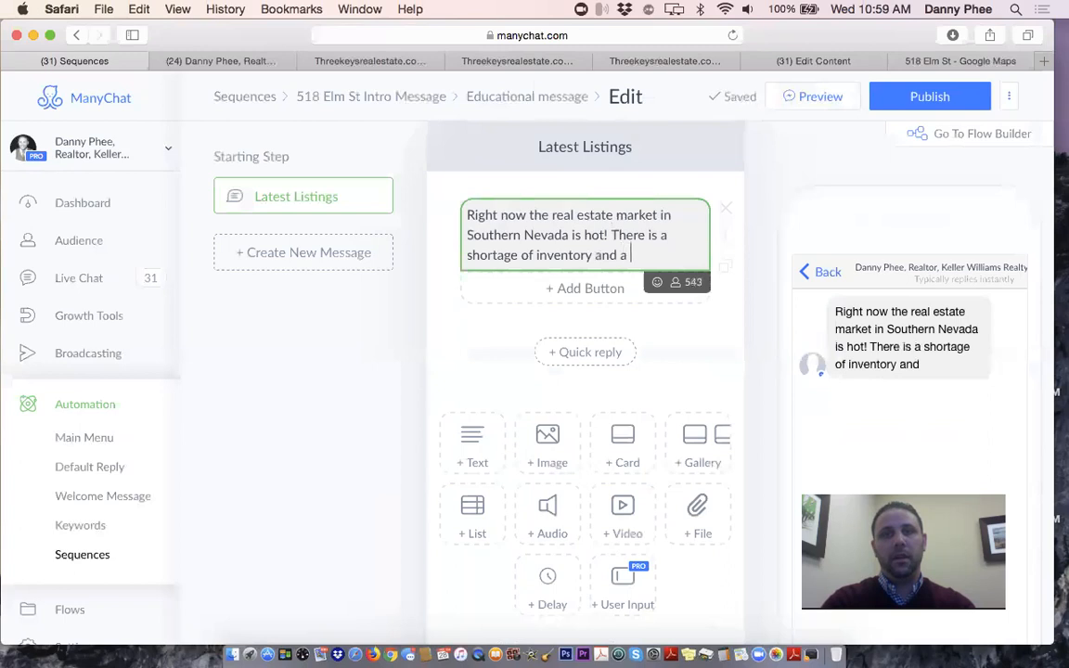
text(lot more buyers )
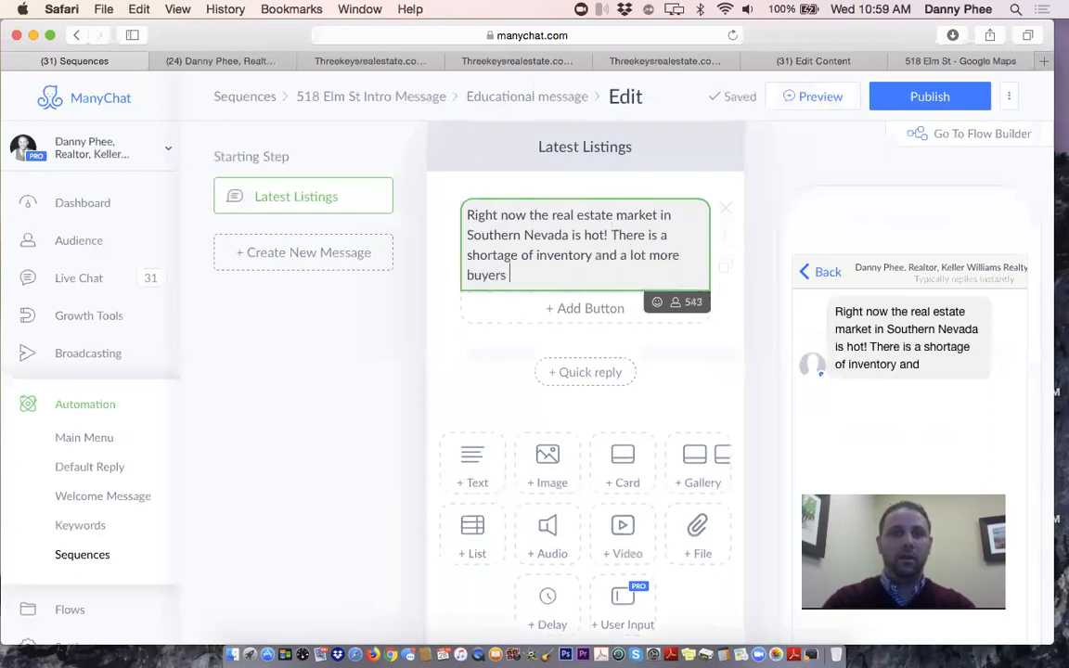
text(than sellers causing)
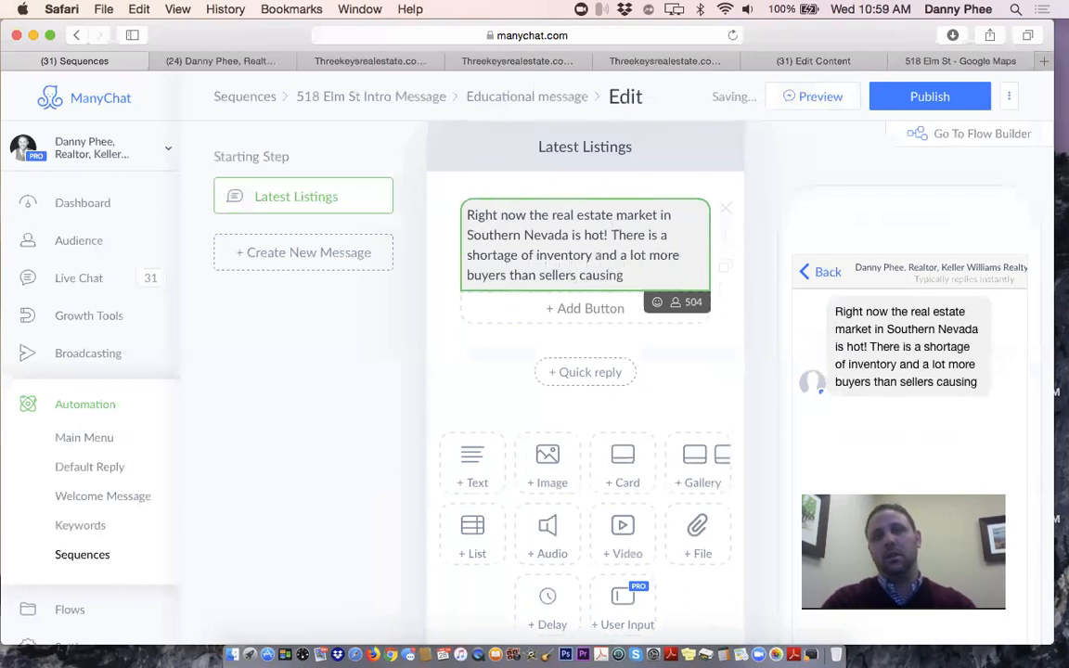
key(BackSpace)
key(BackSpace)
key(BackSpace)
key(BackSpace)
key(BackSpace)
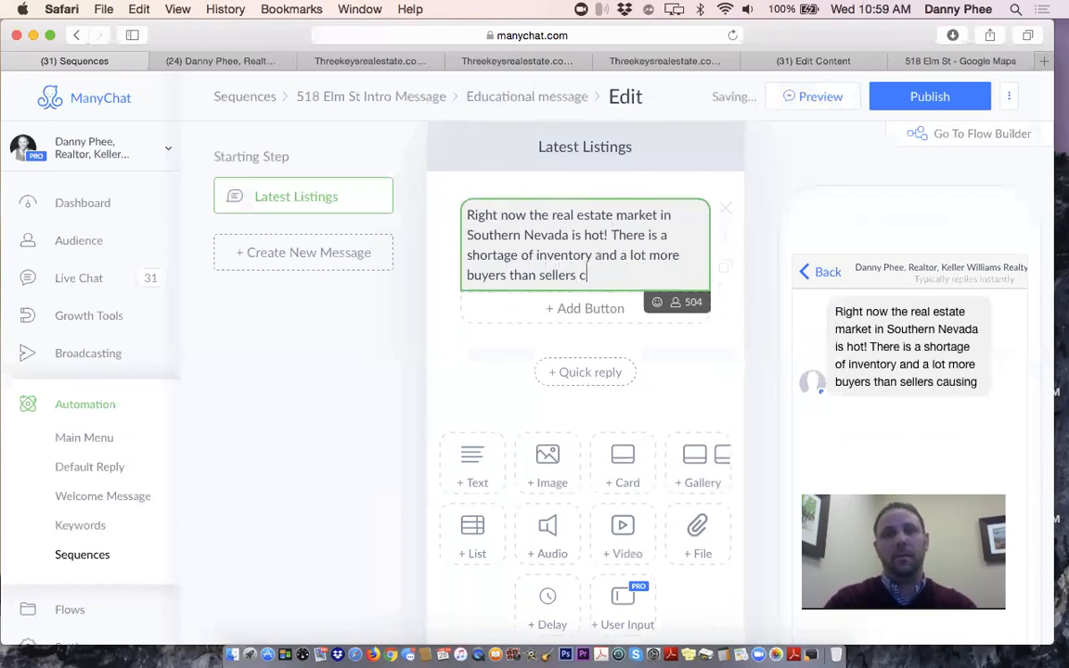
text(often time)
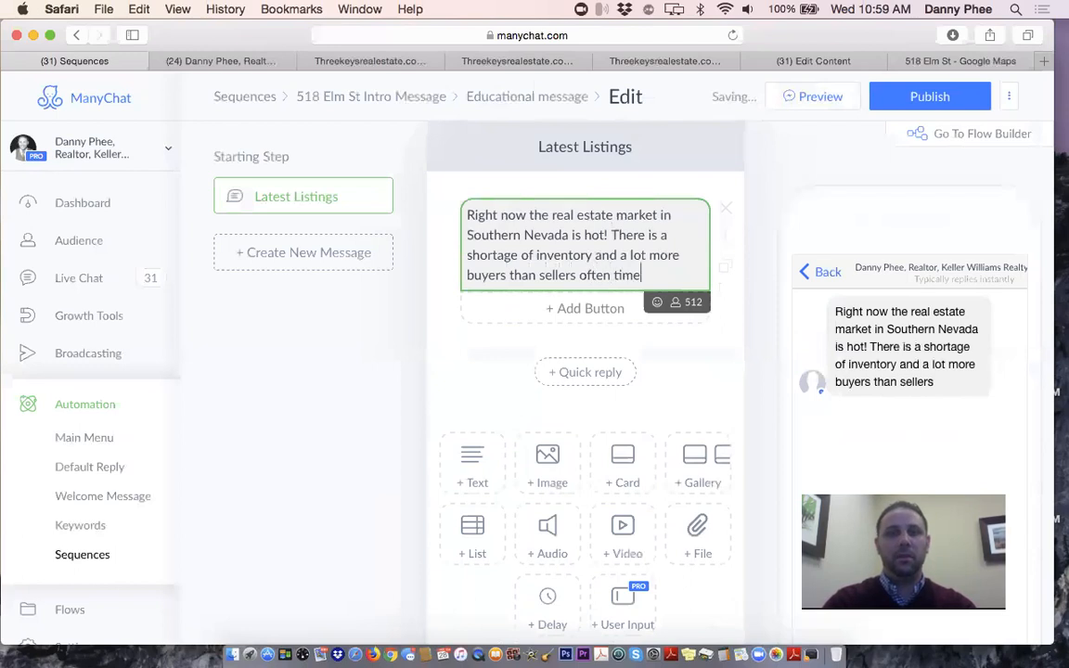
text(s casuing multiple offer si)
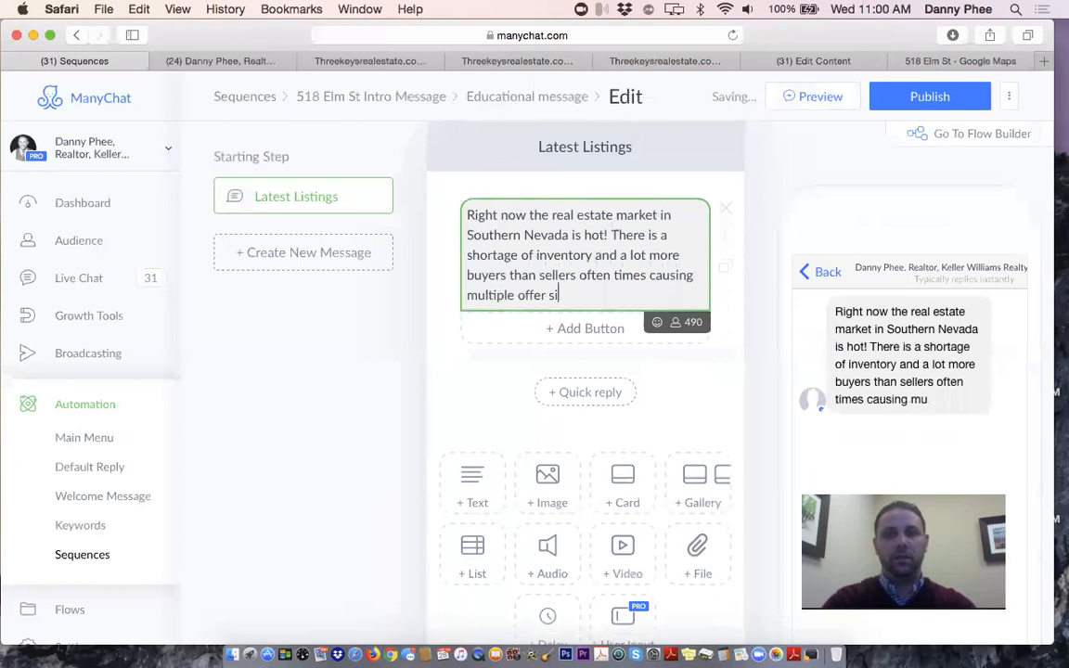
text(tuations on)
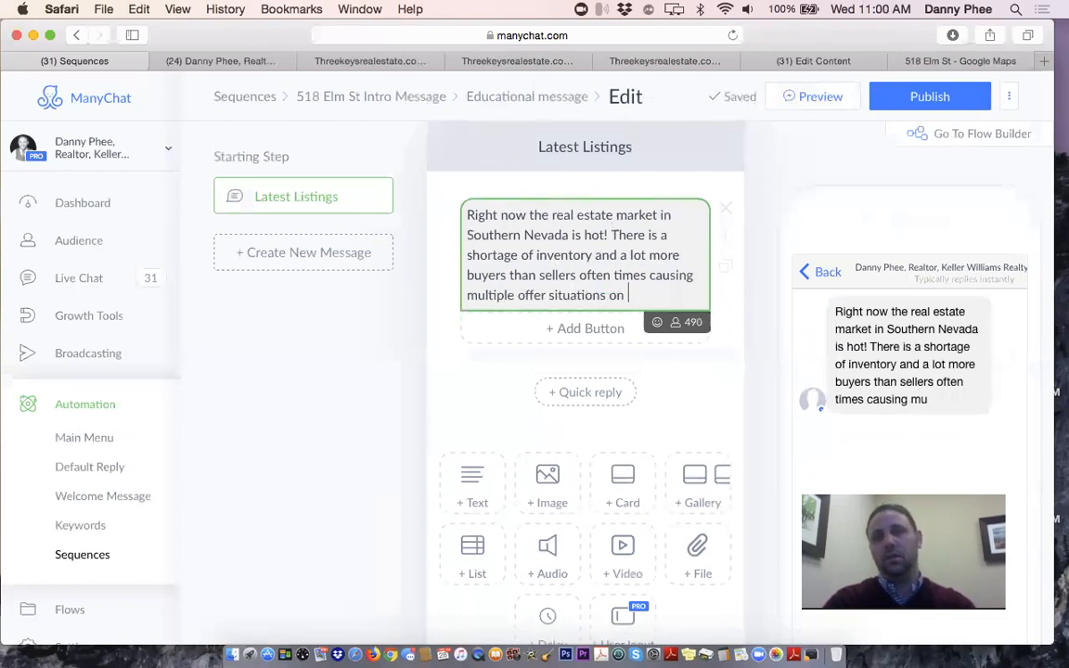
text( most pro)
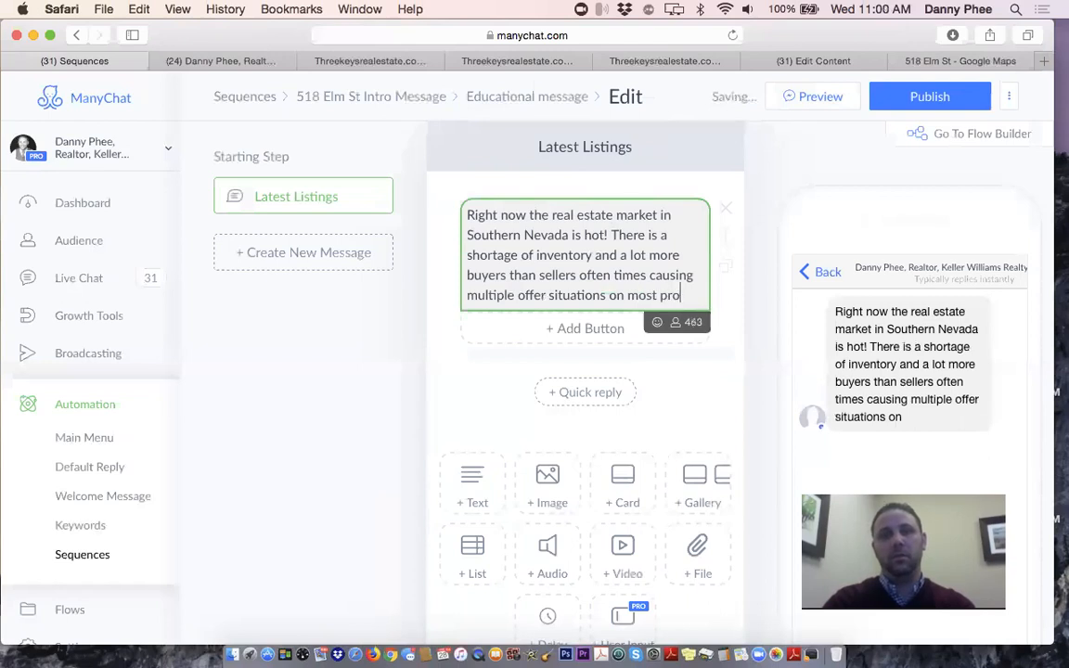
text(pertie)
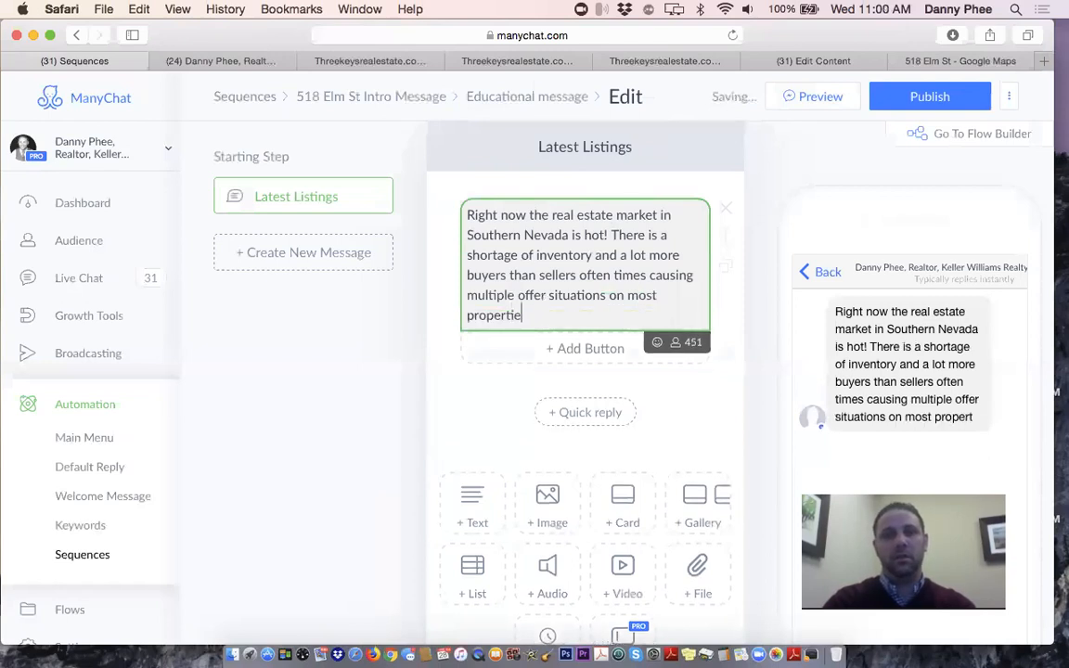
text(s for sale in)
key(BackSpace)
key(BackSpace)
key(BackSpace)
text(.)
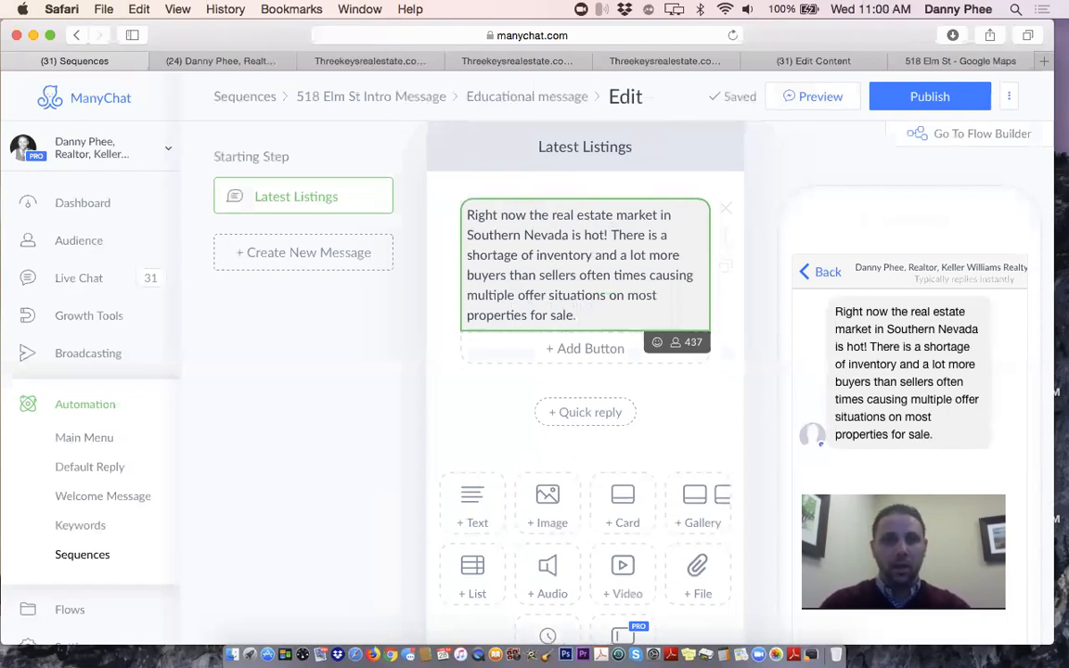
End with the offer of up-to-date listings and 'Click below to search for available homes for sale right now!'
text(We want to gi)
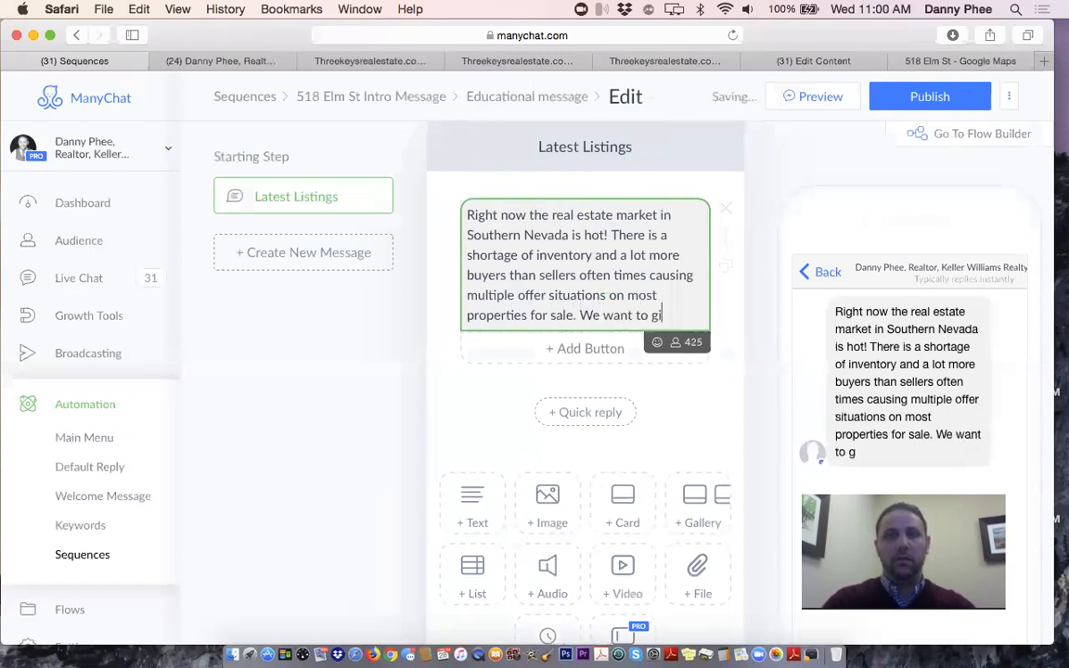
text(ve you up to date list)
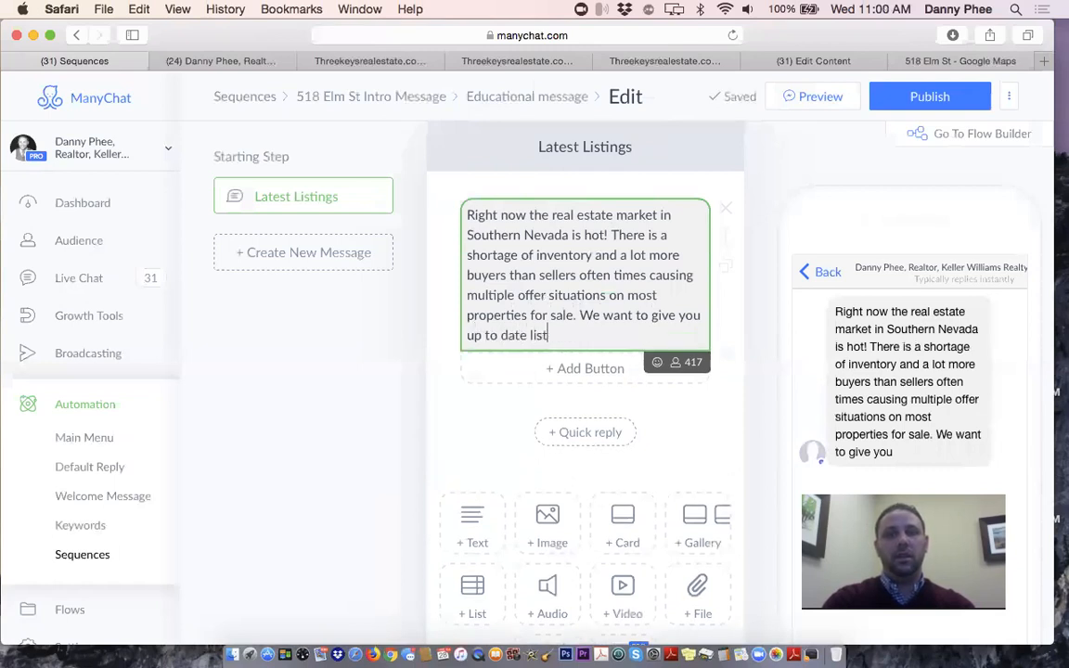
text(ing informat)
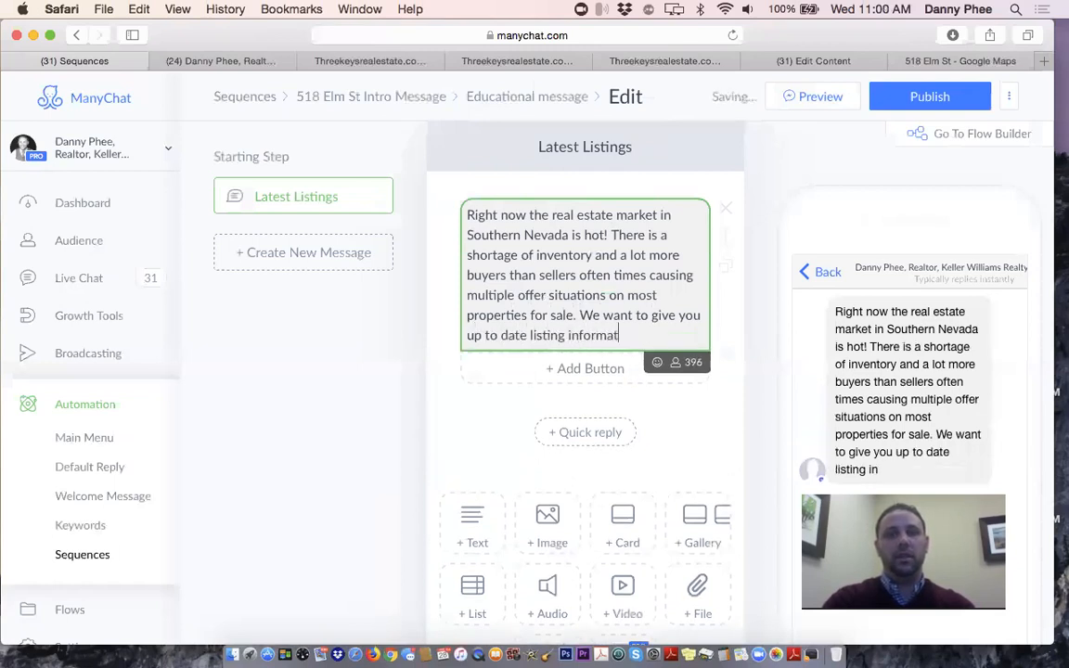
text(ion and send)
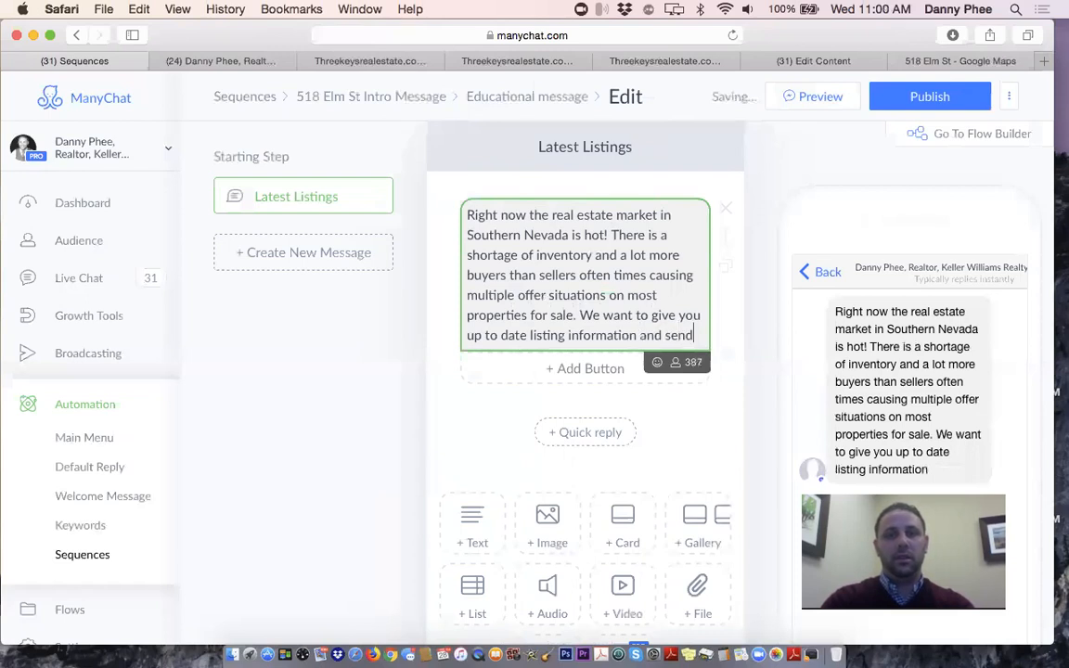
text( you properti)
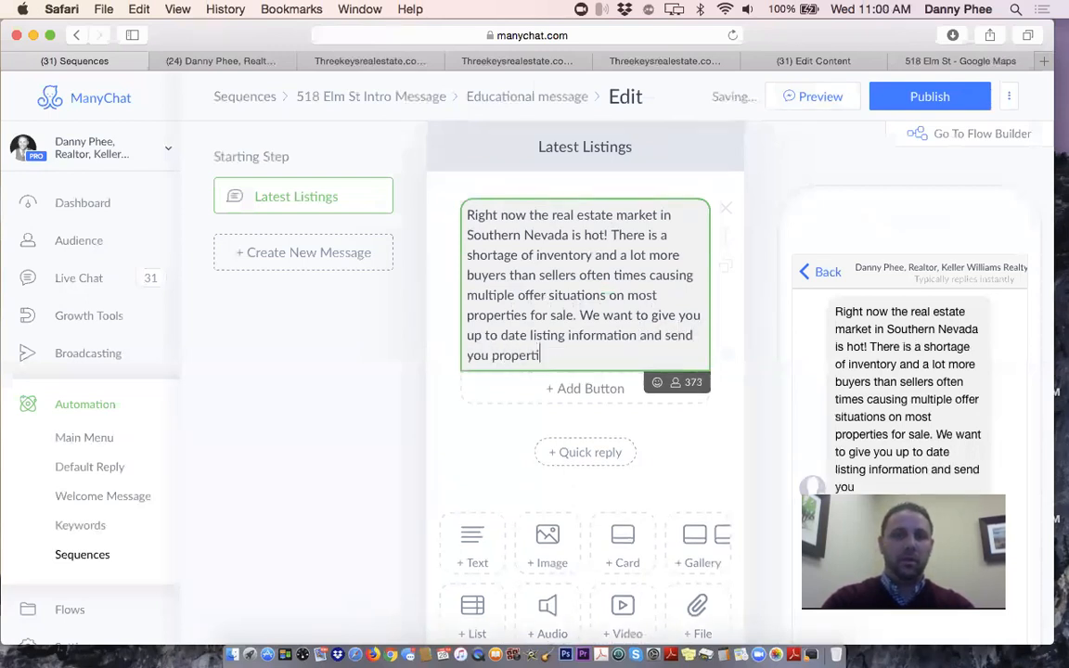
text(es right whe)
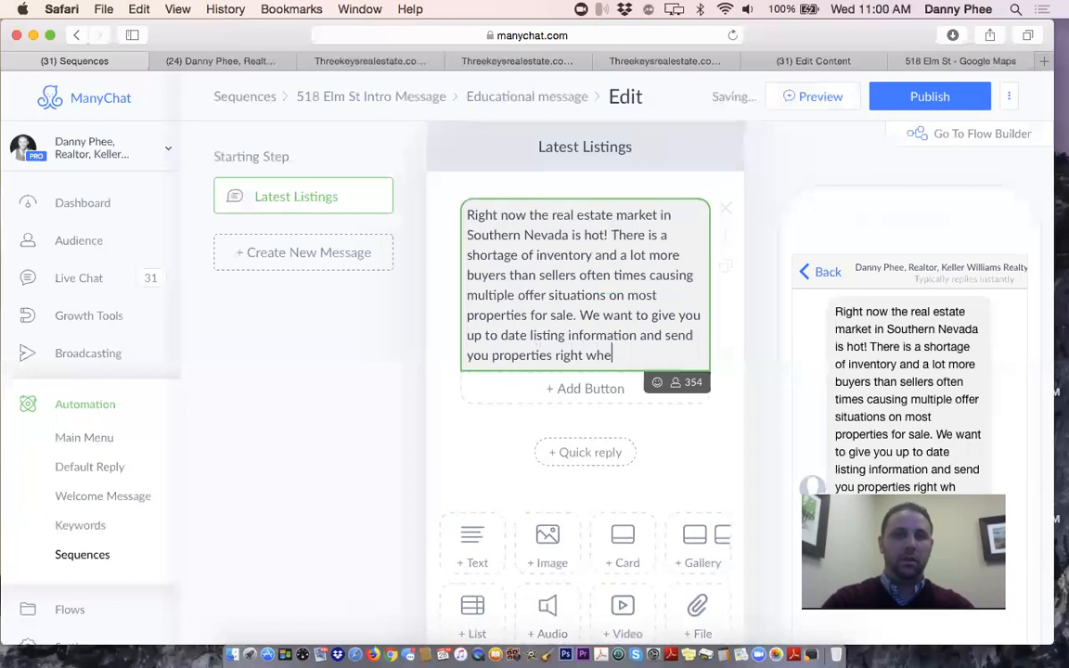
text(n they hit the)
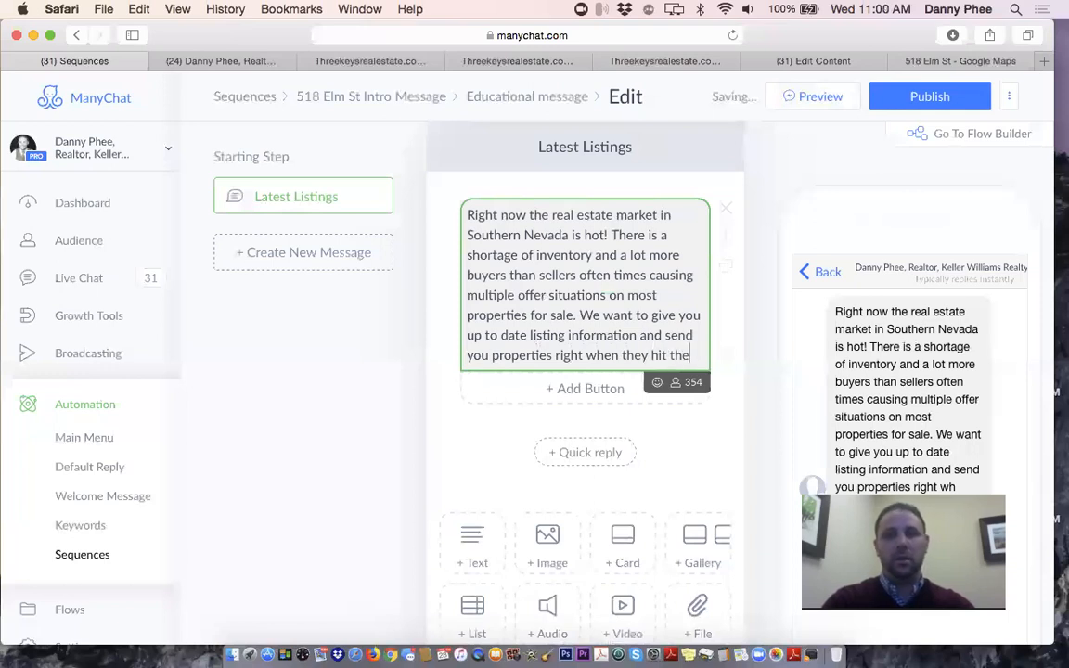
text( market so you can act fac)
key(BackSpace)
text(st when )
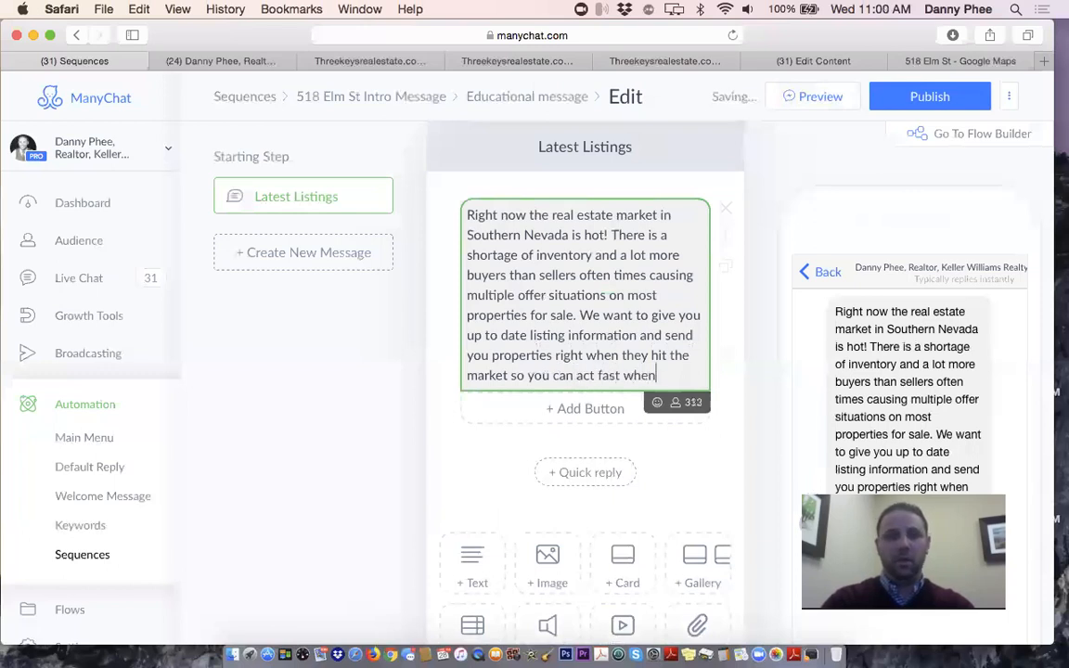
text(you're ready )
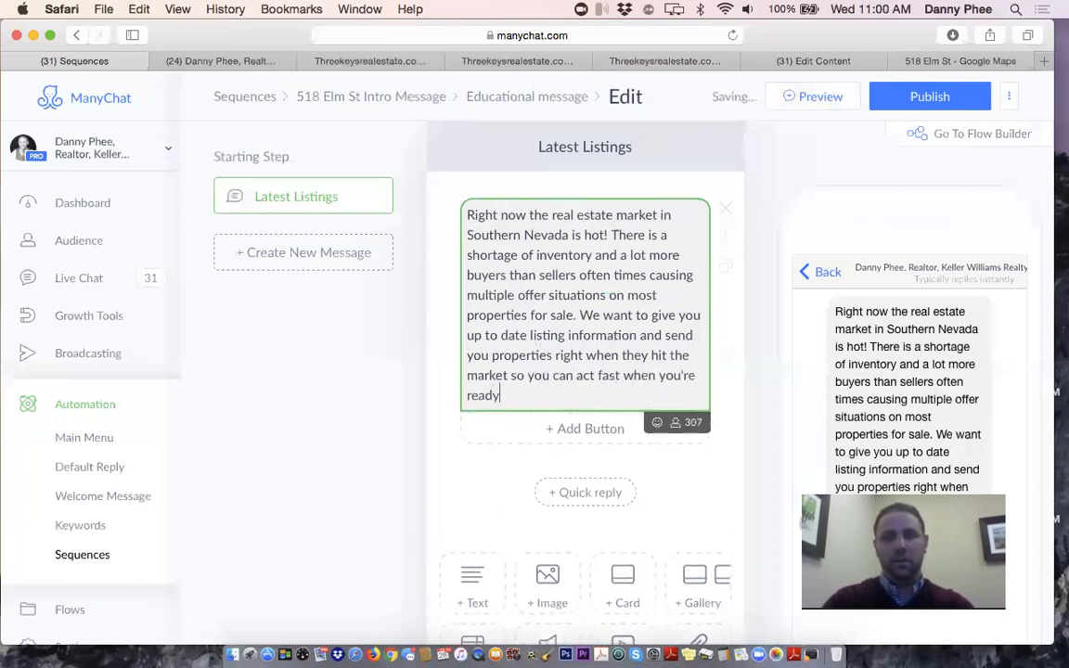
text(to make a mo)
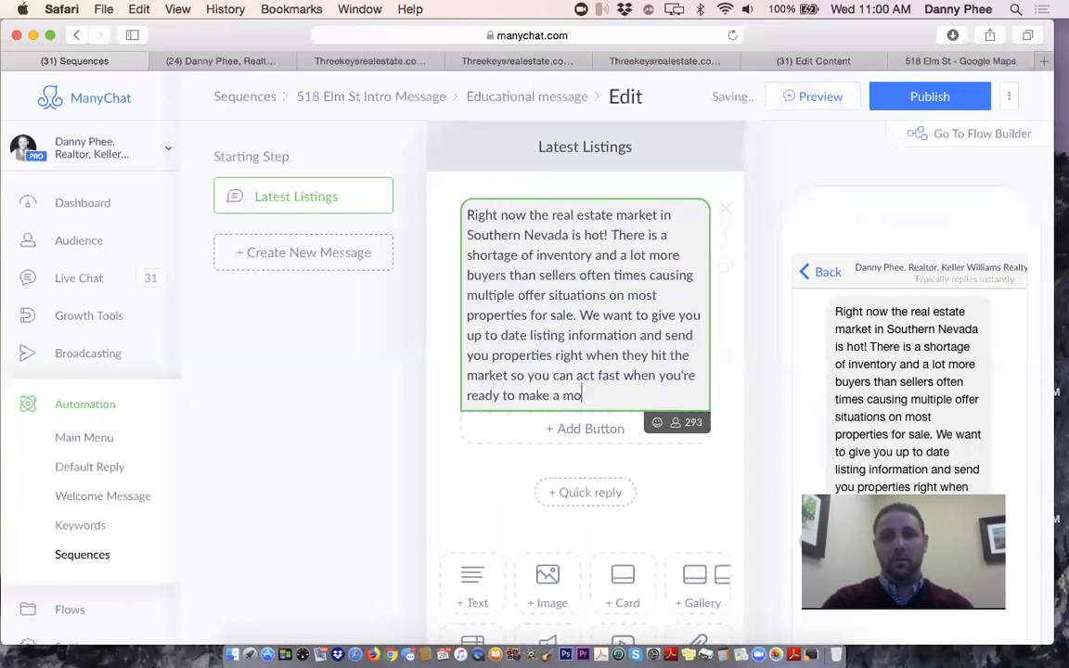
text(ve!)
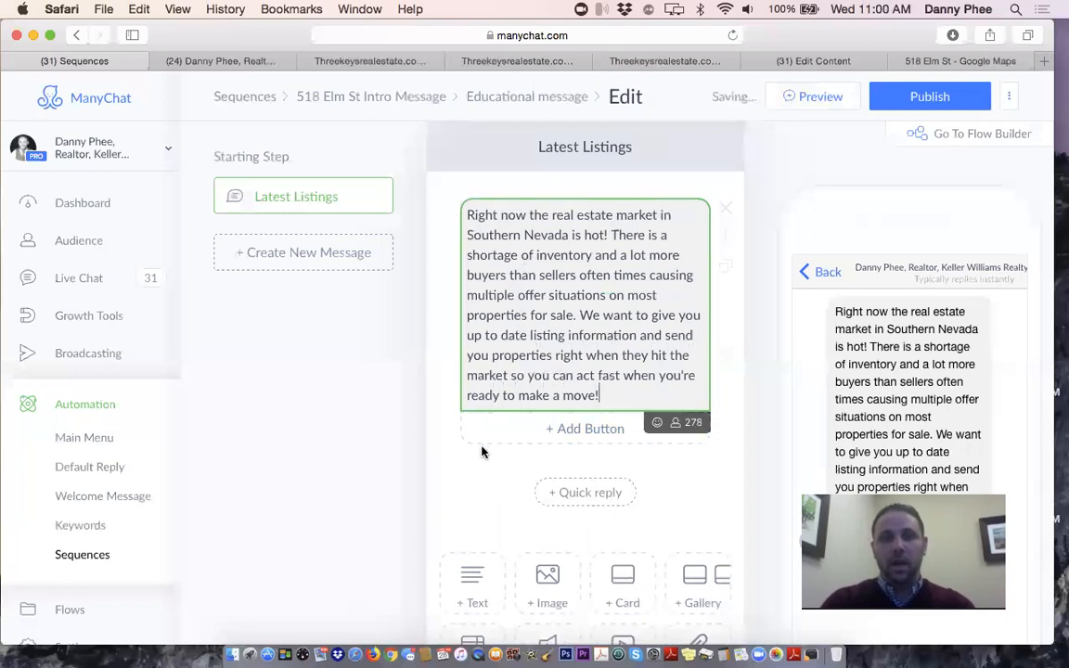
text( Click below)
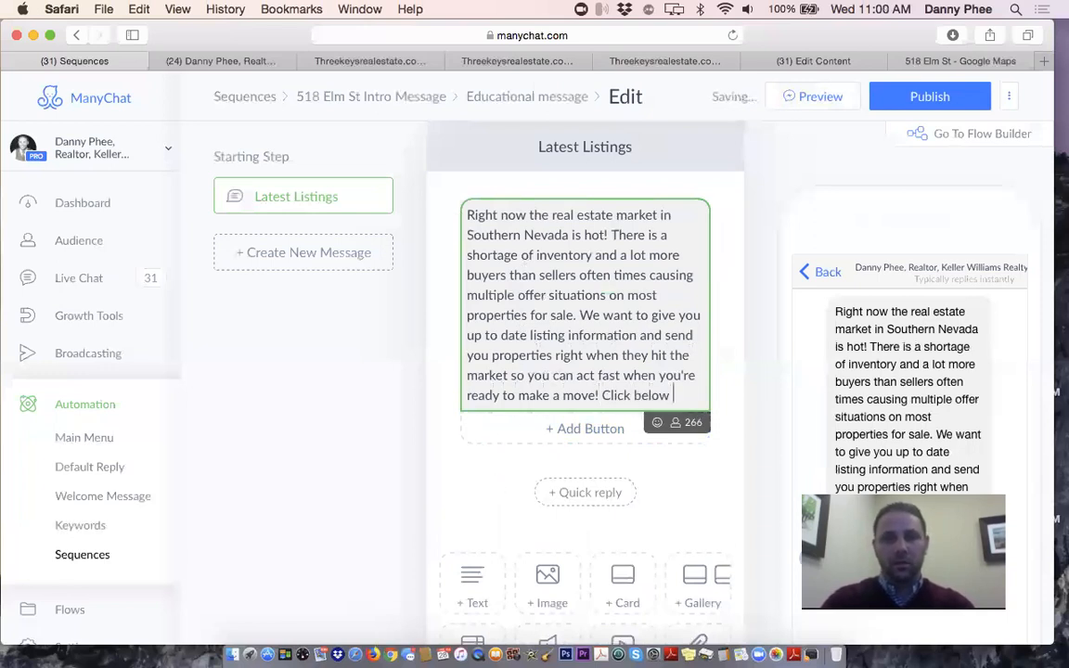
text( to search for )
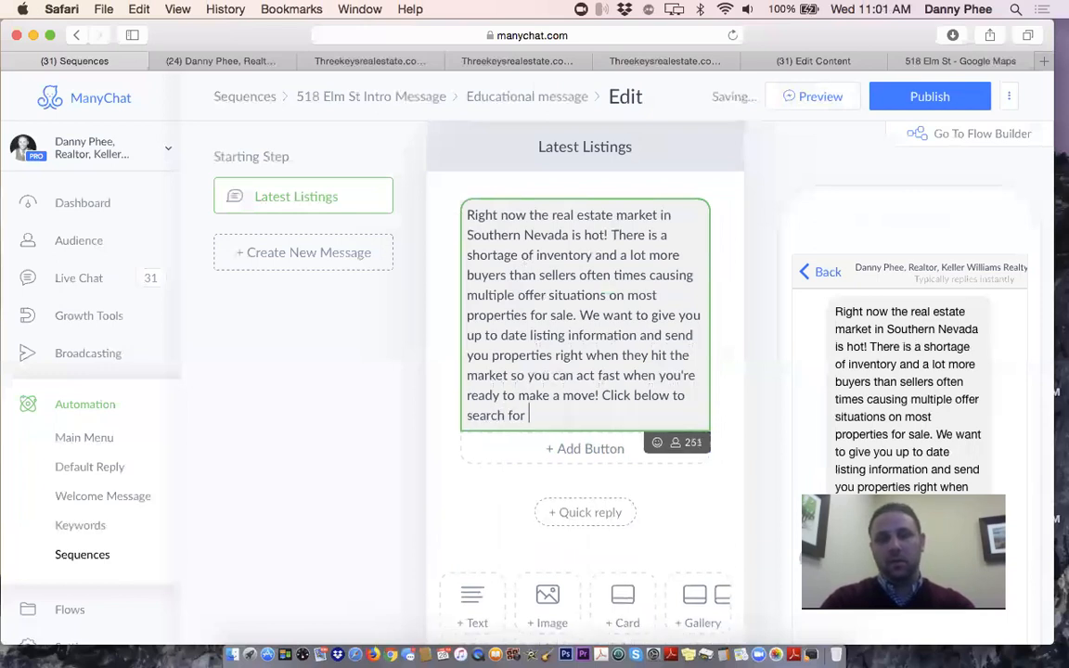
text(ac)
key(BackSpace)
text(vailable homes for sale)
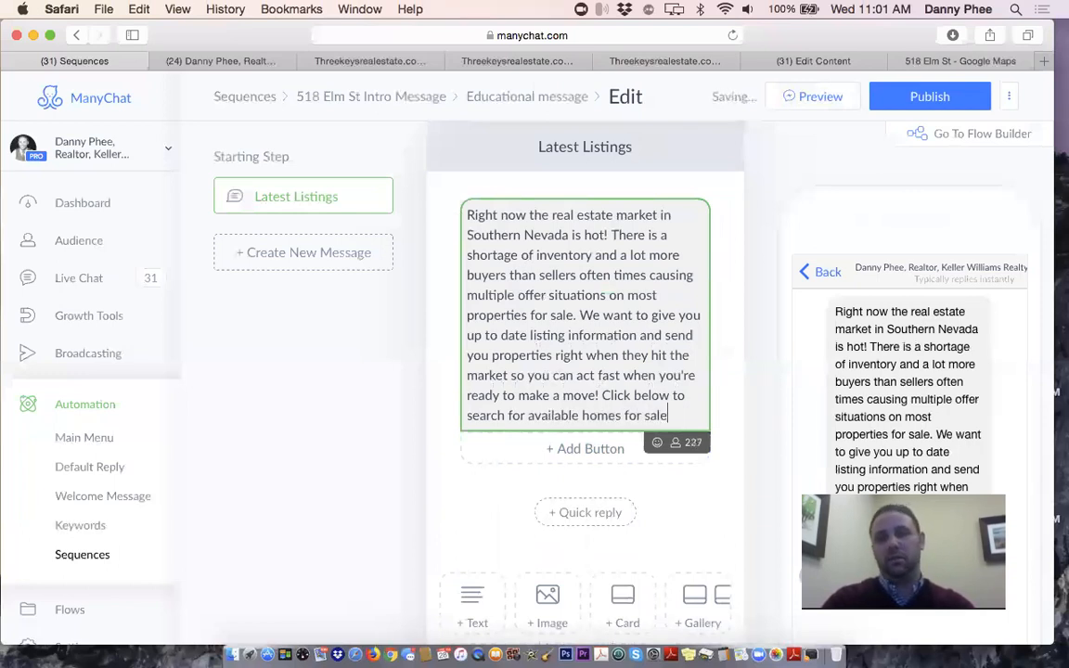
text( right now!)
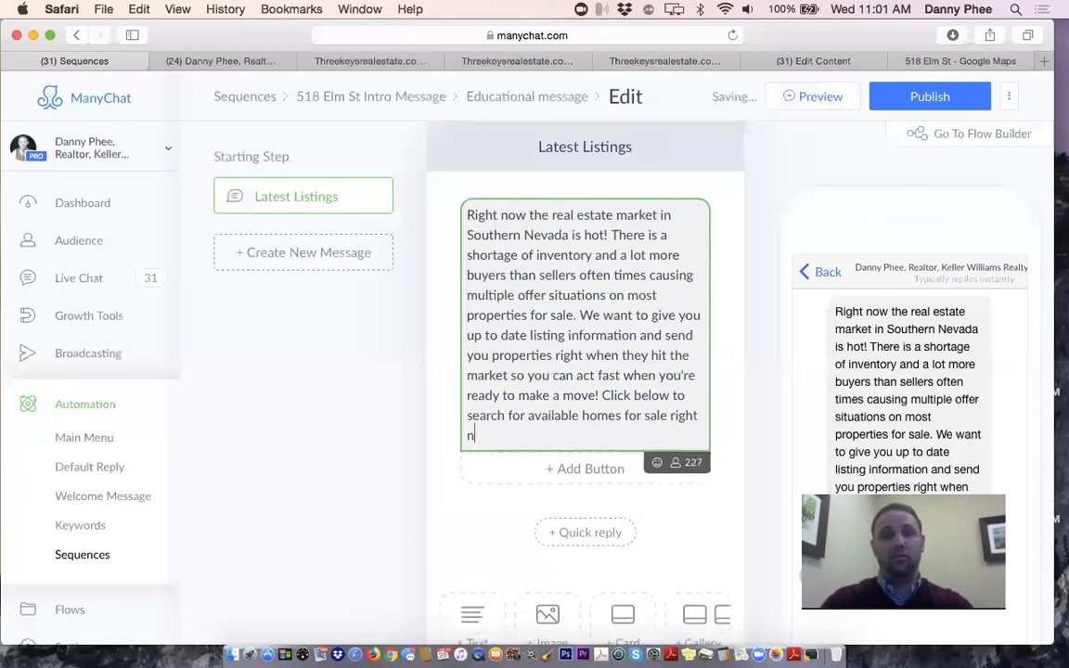
Add an image card below the message text
click(470, 529)
scroll(557, 455, down, 5)
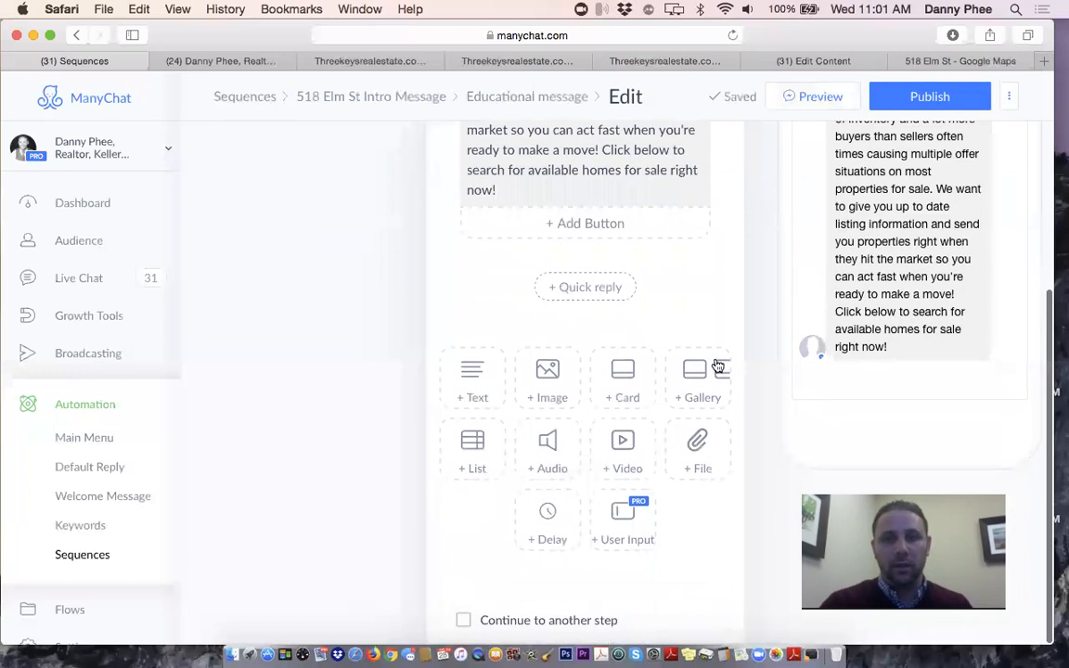
click(623, 379)
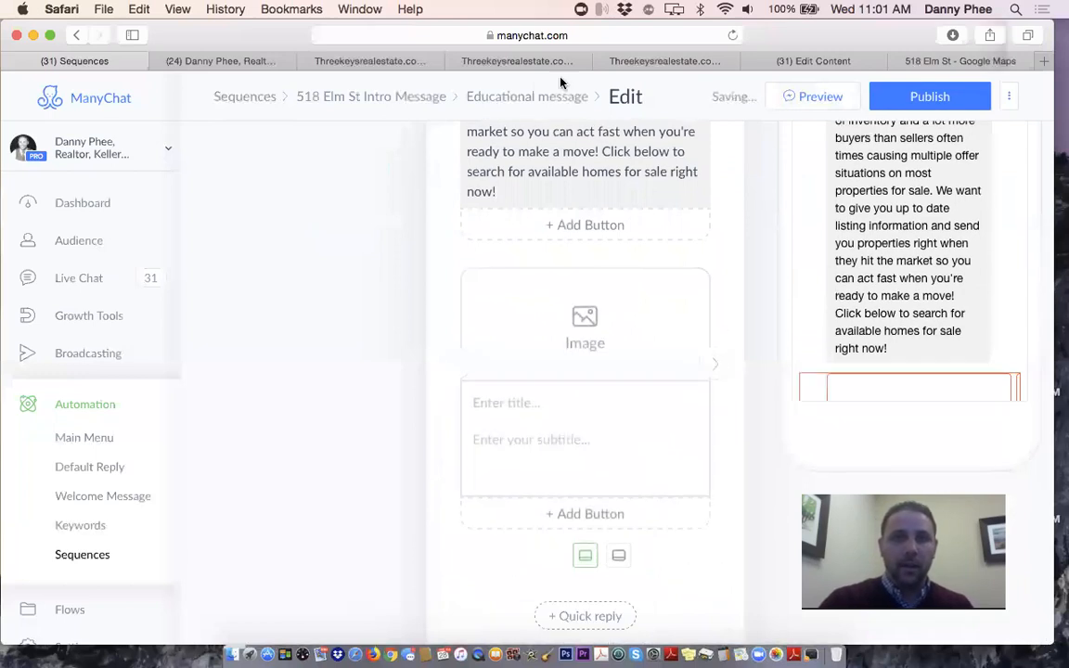
From the Three Keys tab, open a new tab and go to the top 'boulder city' suggestion
click(362, 61)
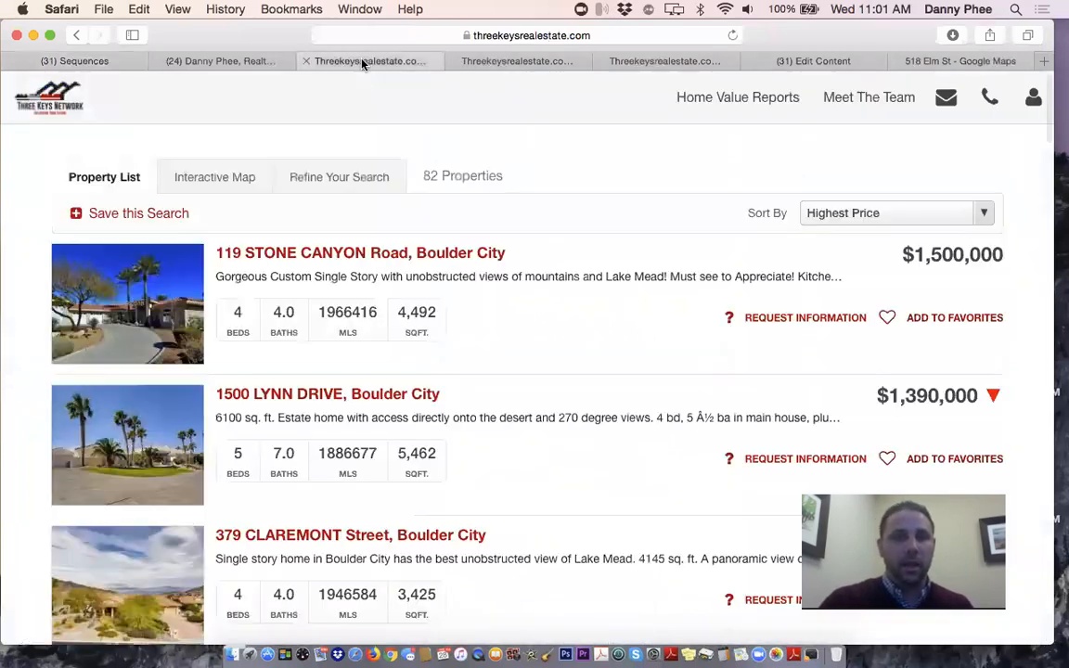
scroll(445, 258, down, 2)
scroll(446, 258, up, 2)
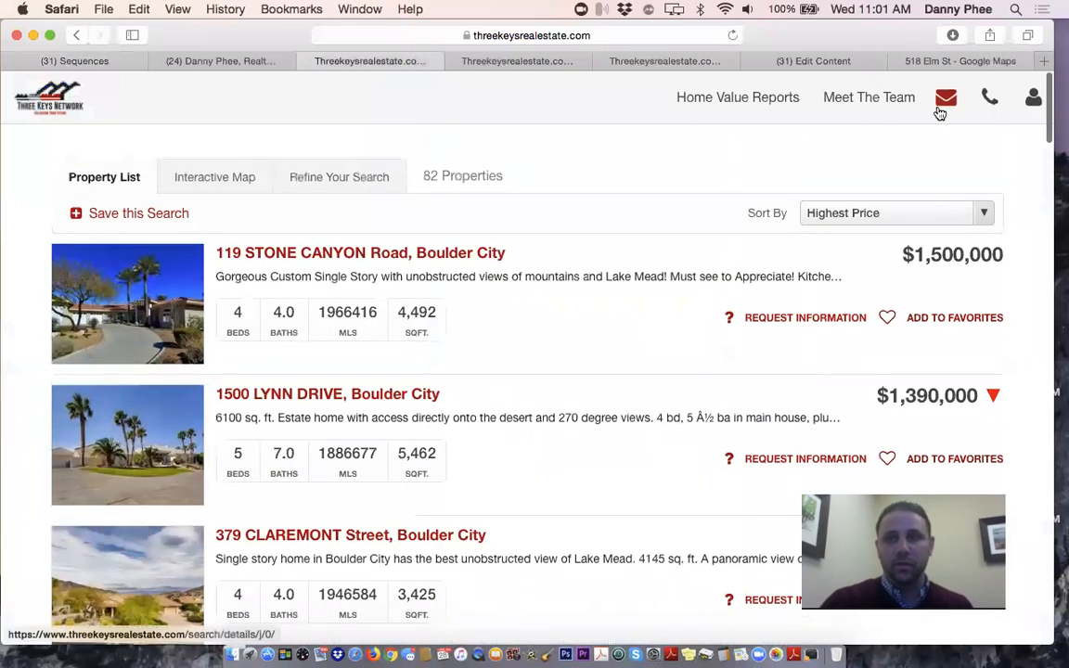
key(super+t)
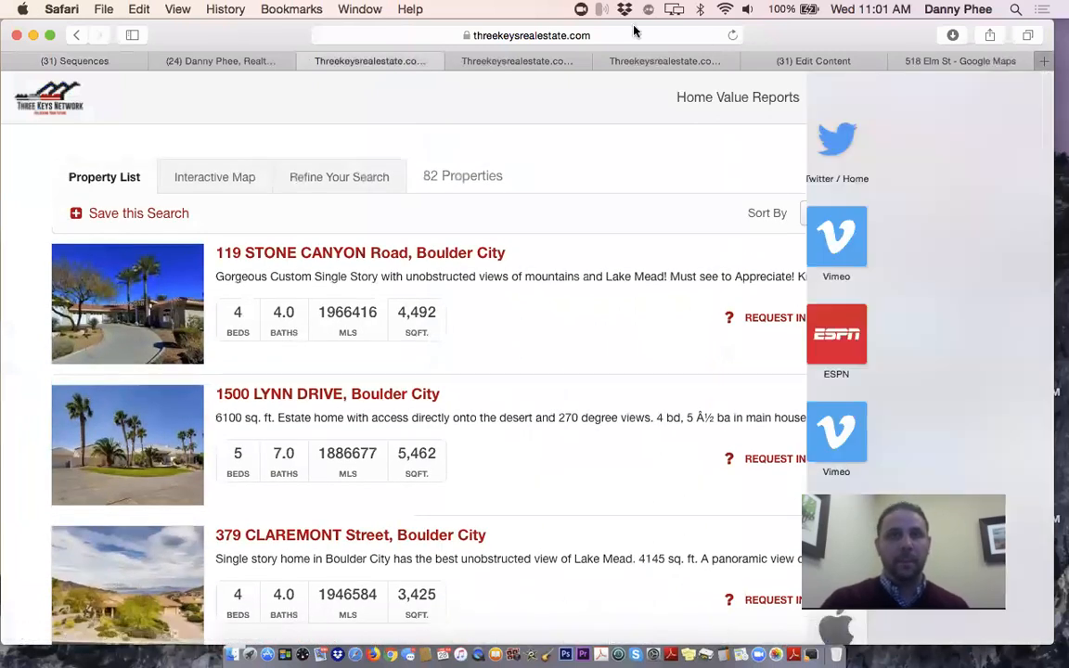
text(bou)
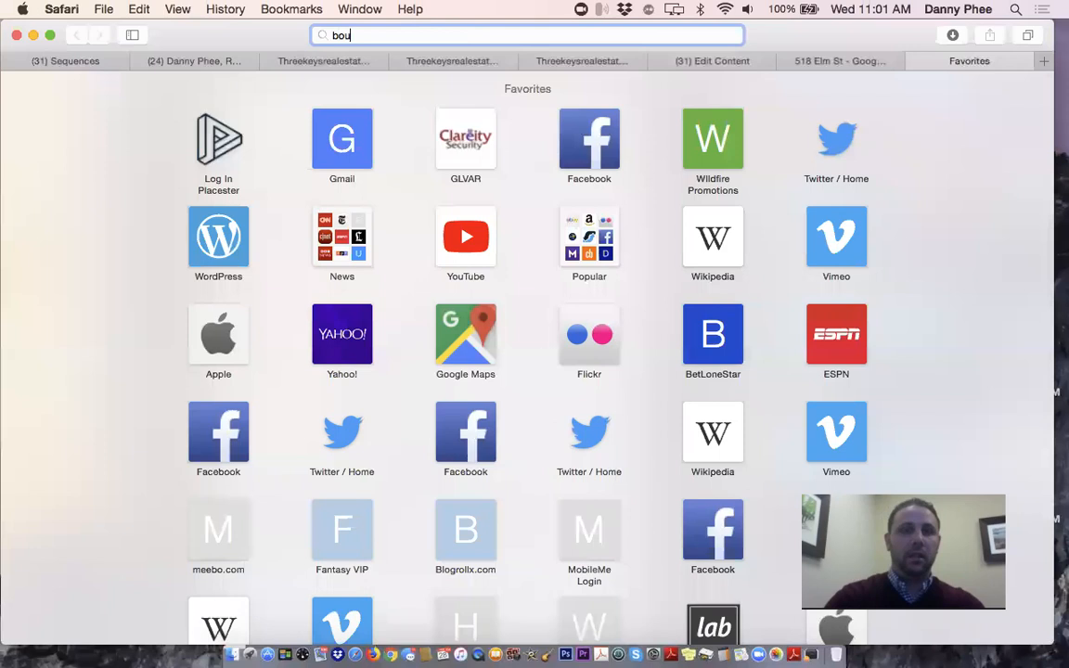
text(lder )
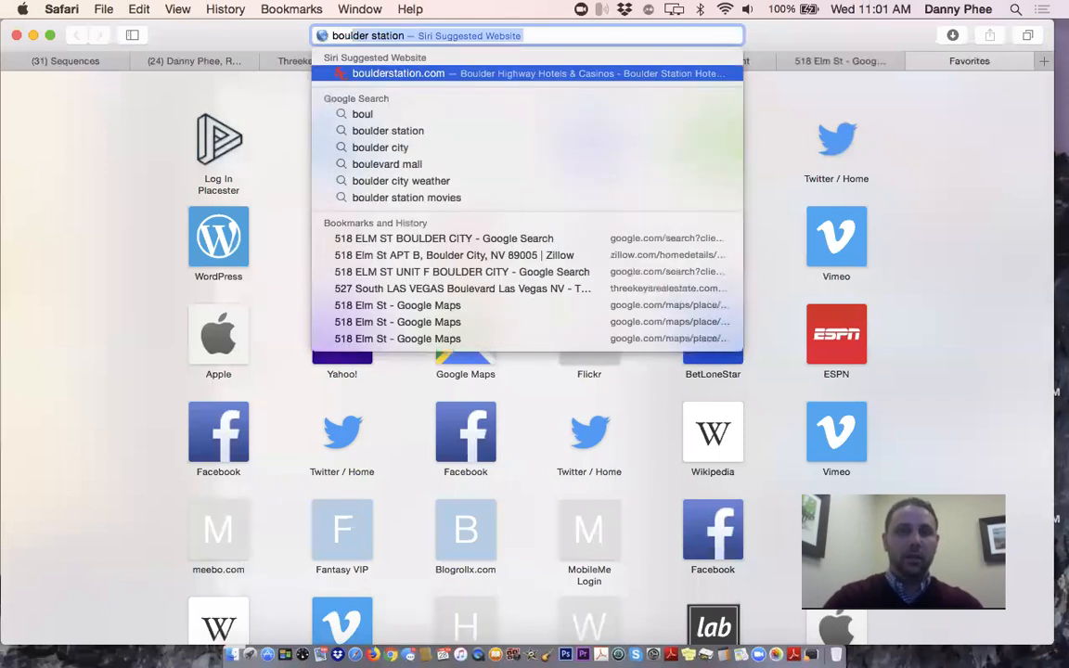
text(city)
key(Return)
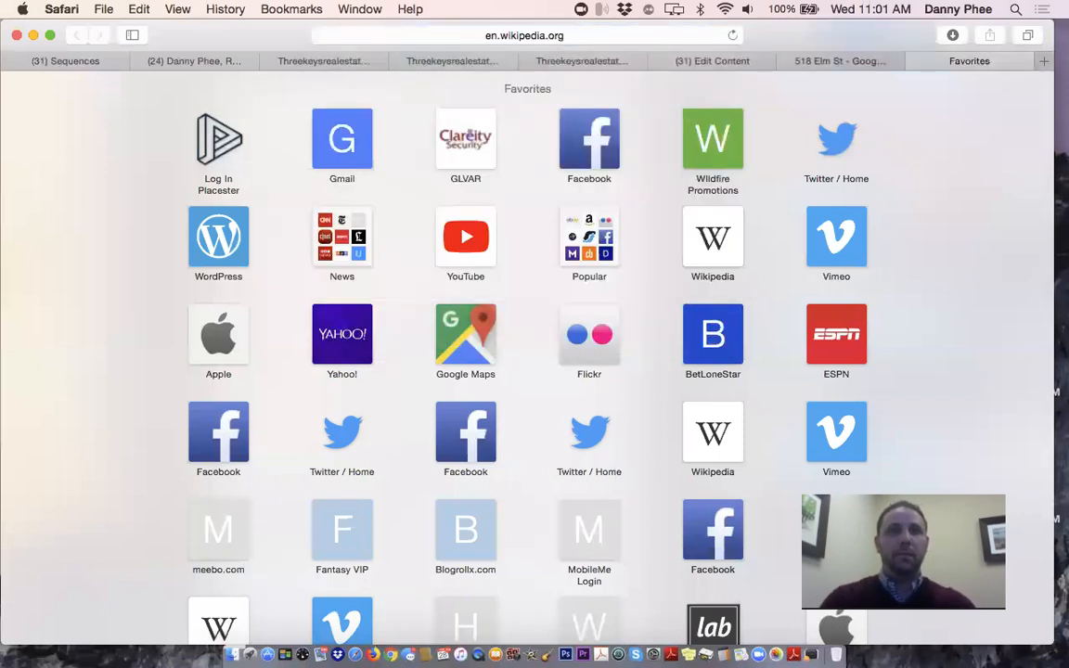
Search Google for 'boulder city' from the address bar
click(596, 35)
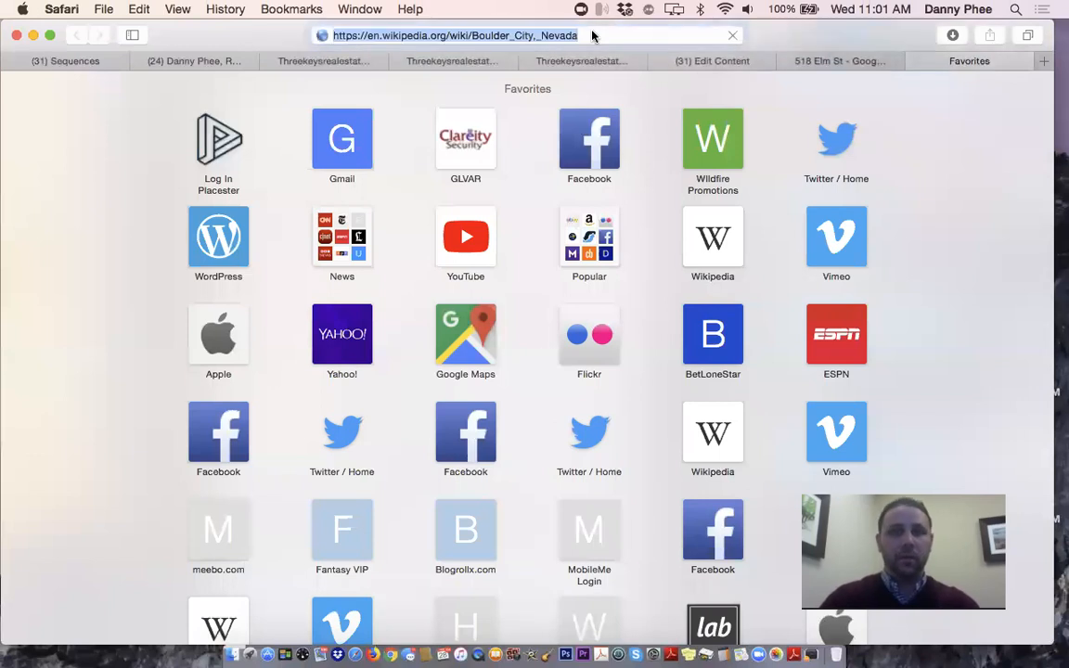
key(BackSpace)
text(boulder)
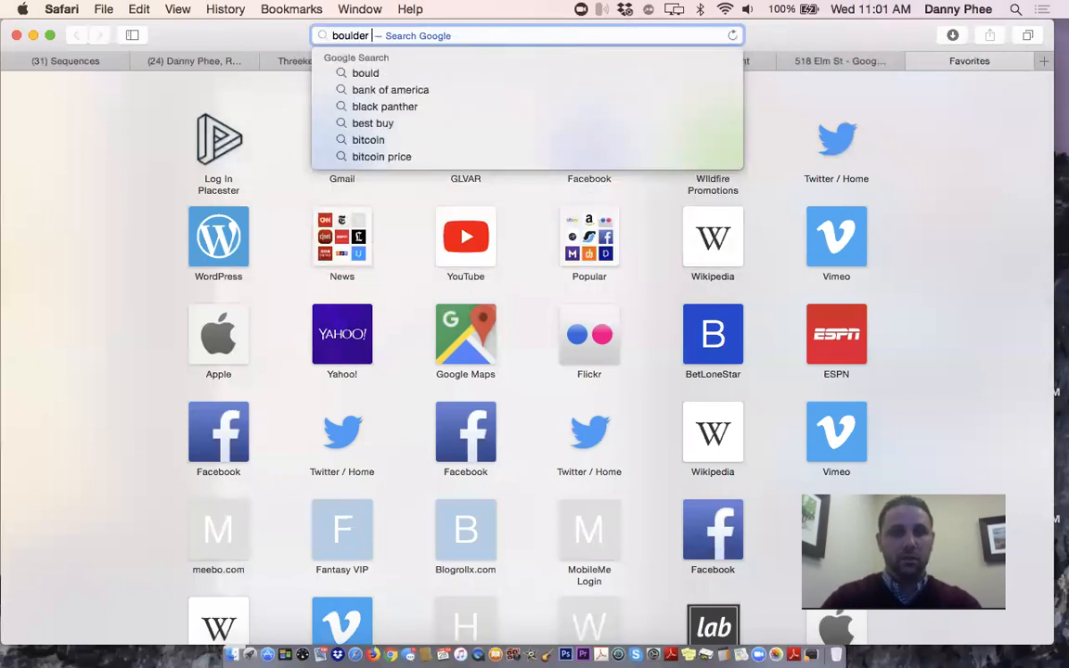
key(Return)
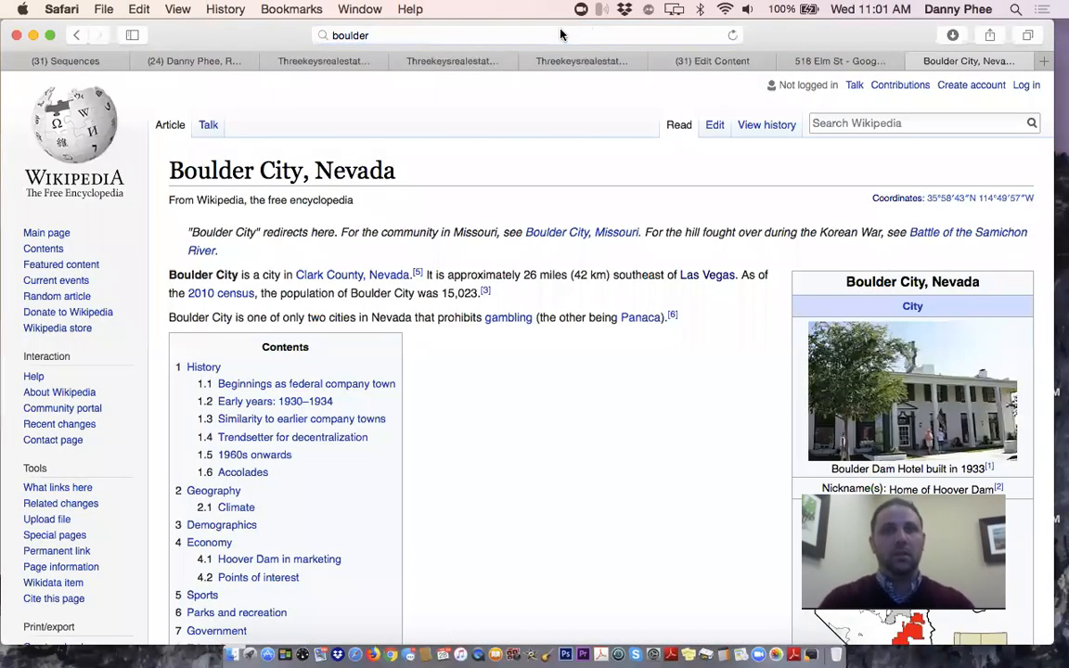
click(561, 32)
text(cit)
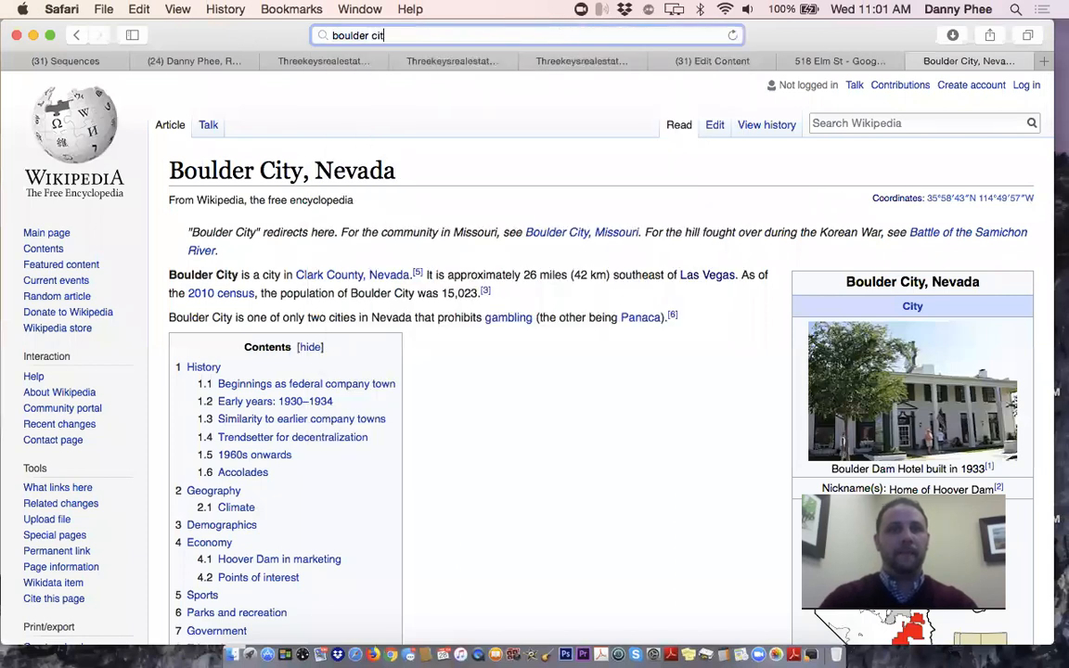
text(y)
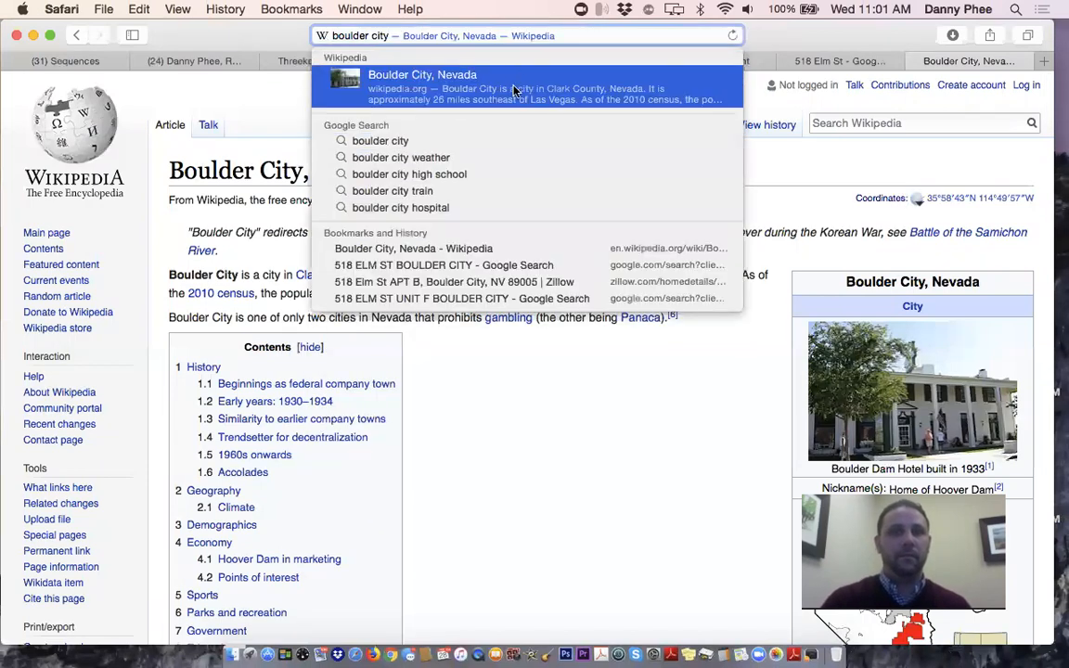
click(484, 141)
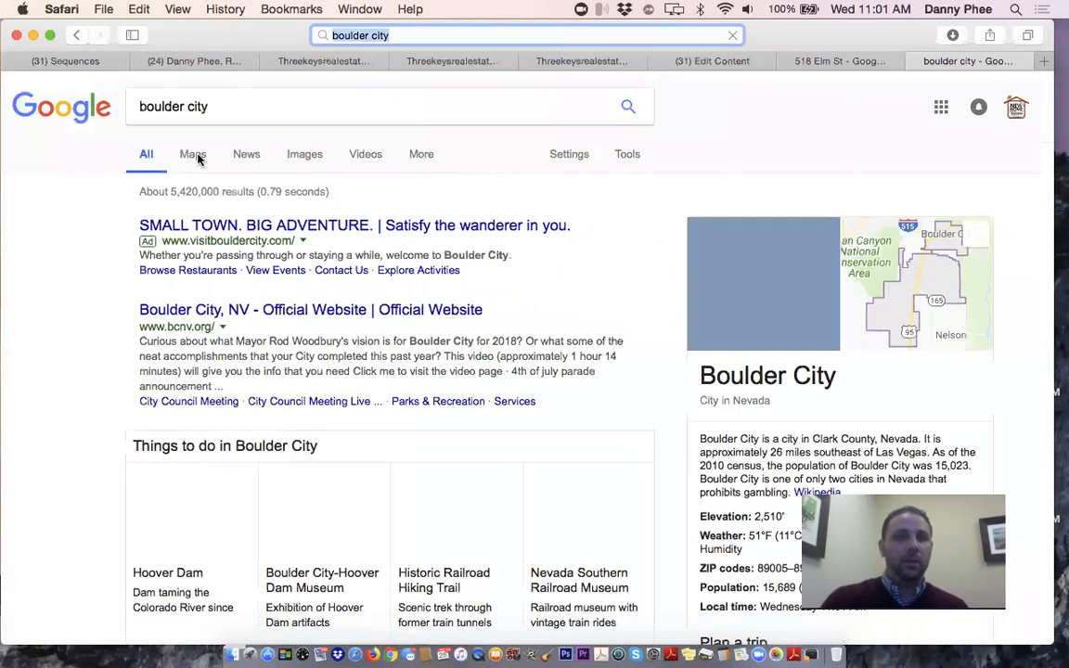
Show Boulder City image results limited to images labeled for reuse
click(312, 162)
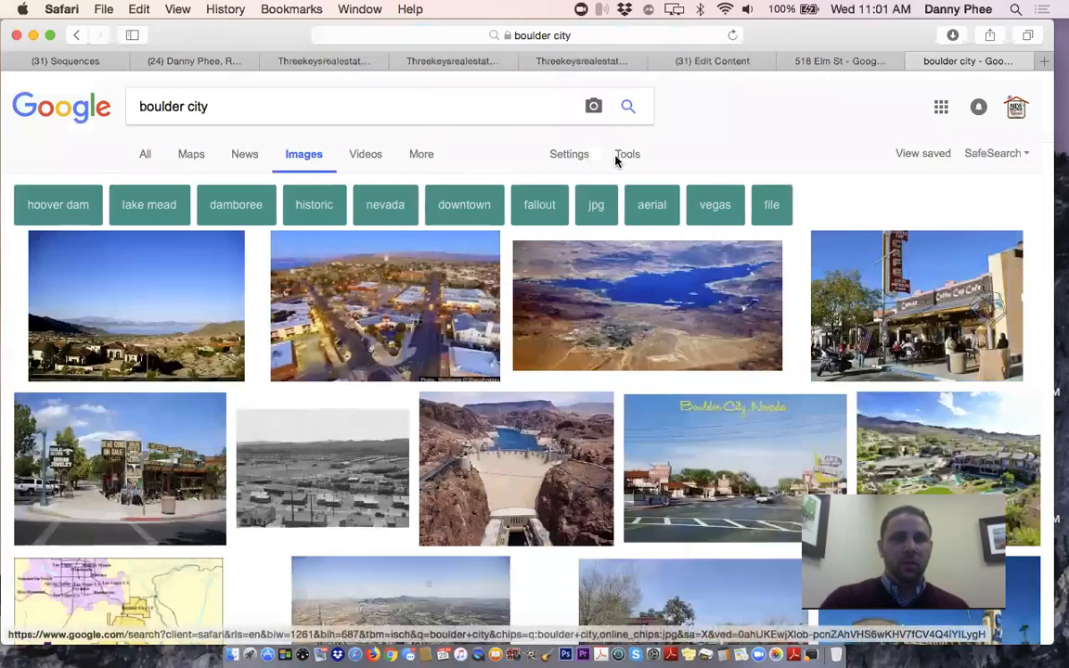
click(567, 158)
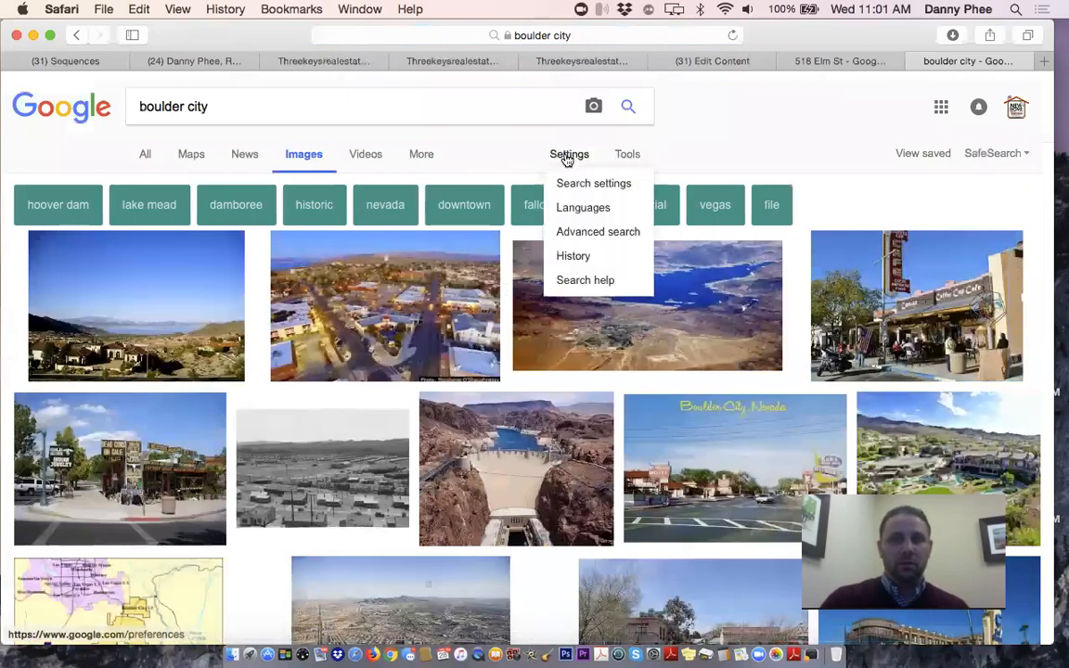
click(627, 158)
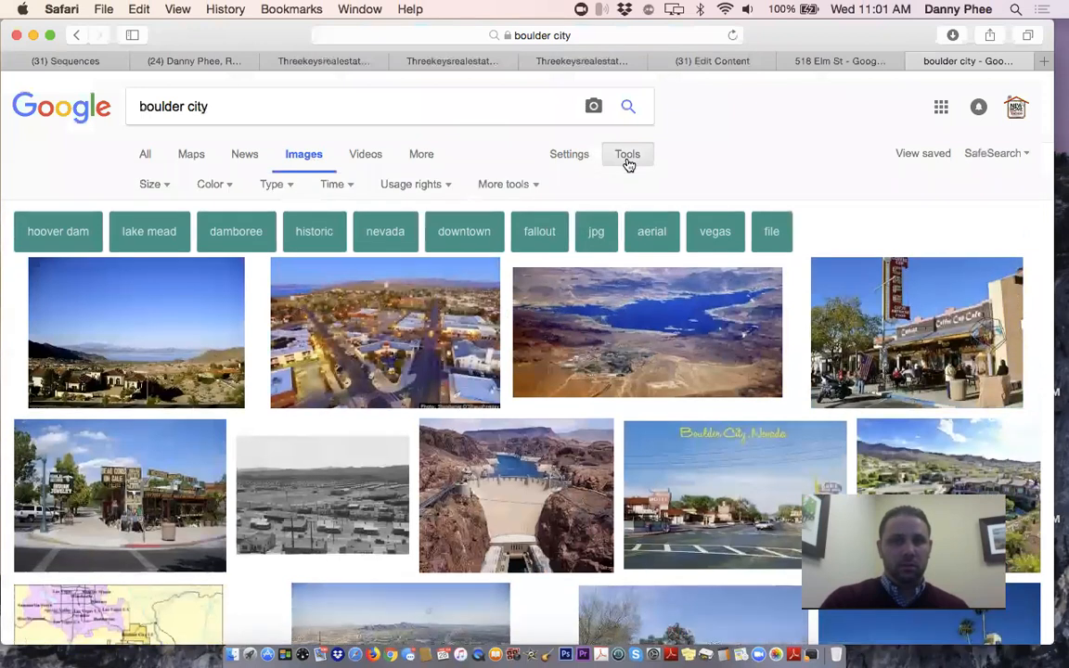
click(406, 188)
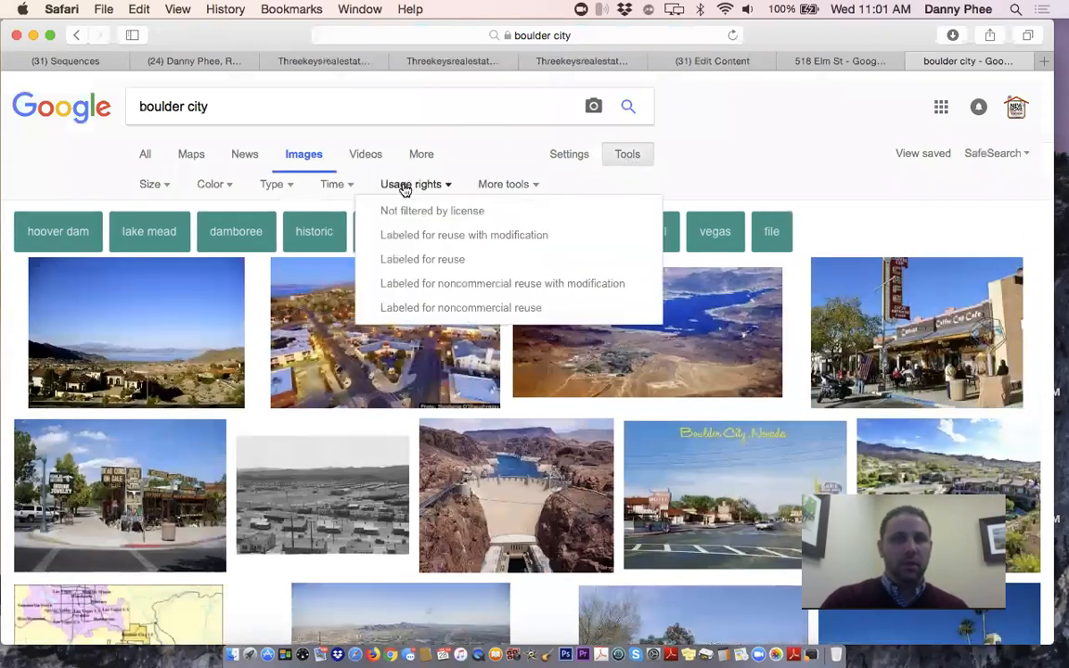
click(438, 263)
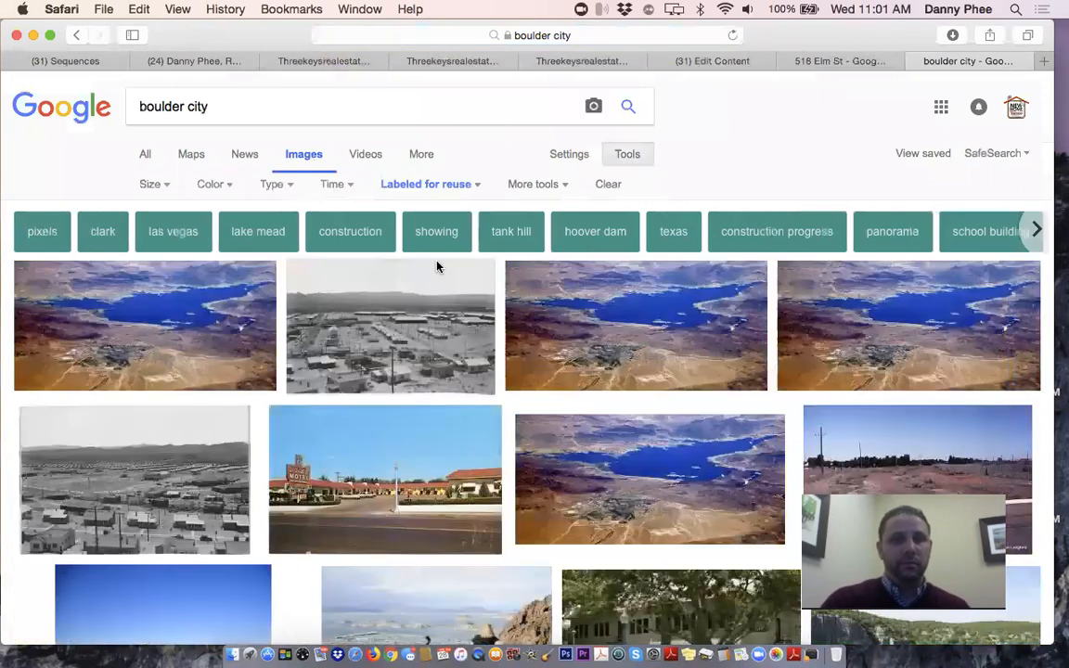
scroll(534, 435, down, 2)
scroll(534, 435, down, 3)
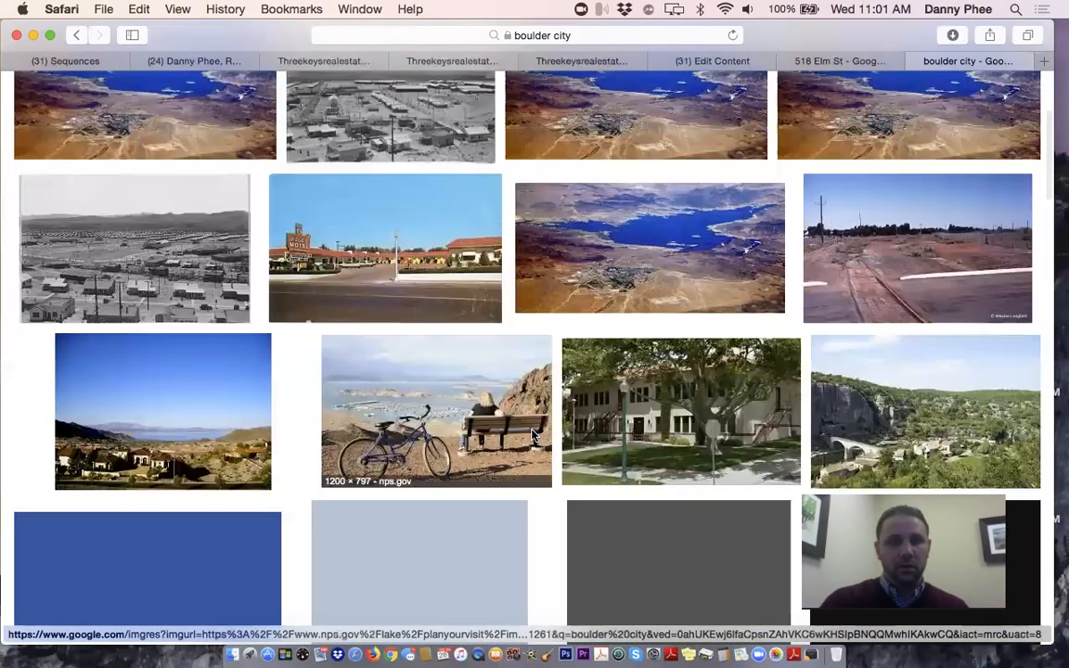
scroll(534, 434, down, 3)
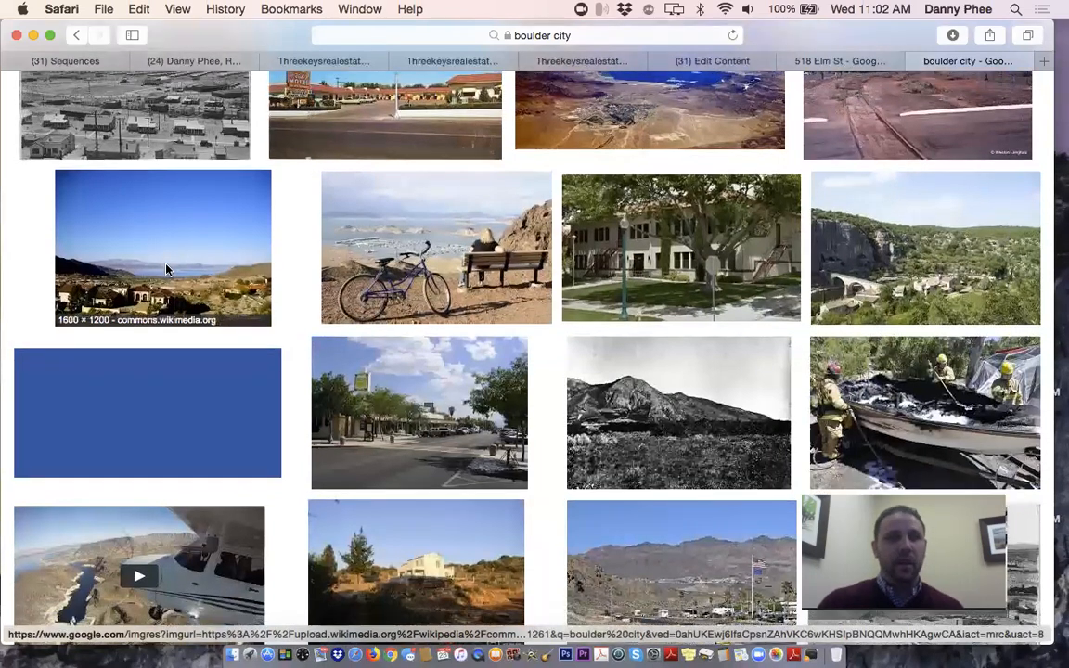
Save the Lake Mead photo to the Desktop as Boulder_City,_View_of_Lake_Mead.jpg
click(168, 270)
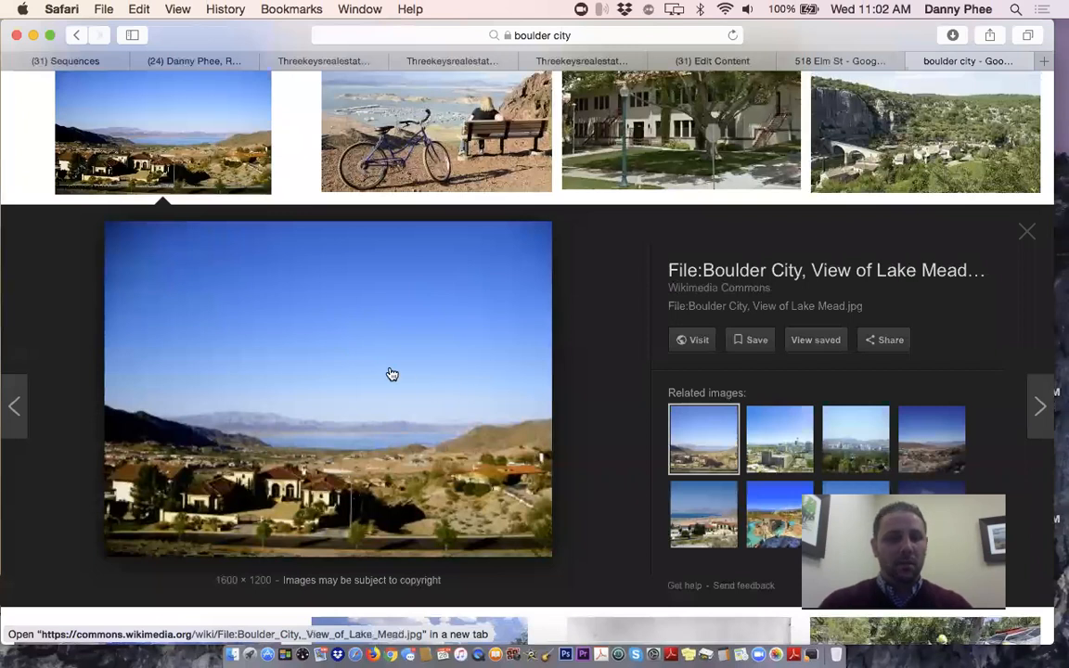
right_click(393, 321)
click(455, 530)
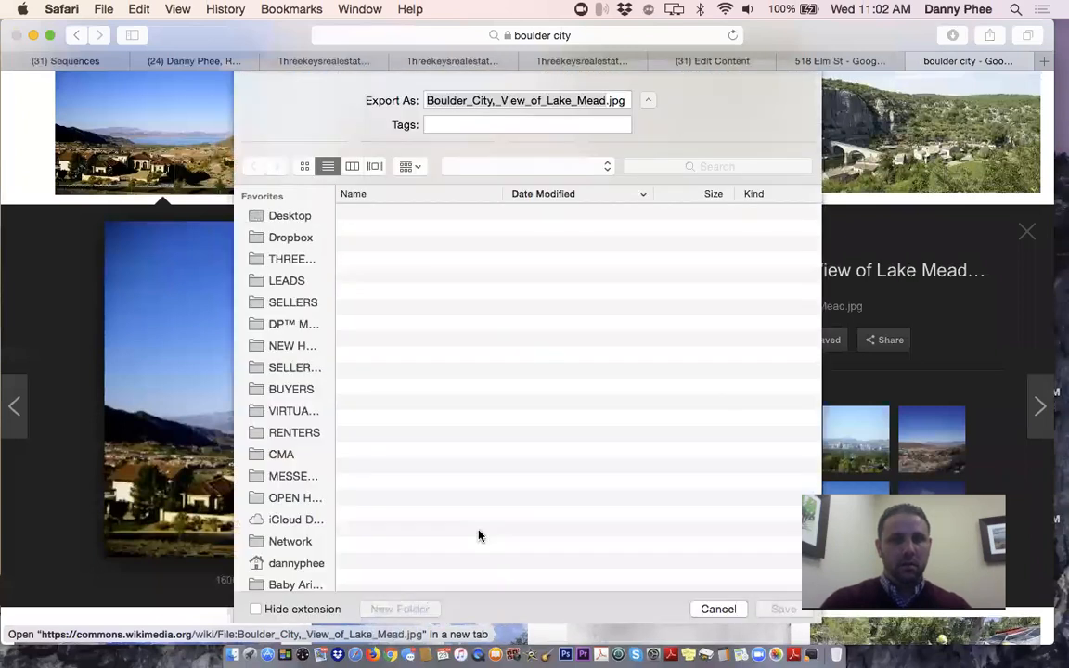
click(288, 215)
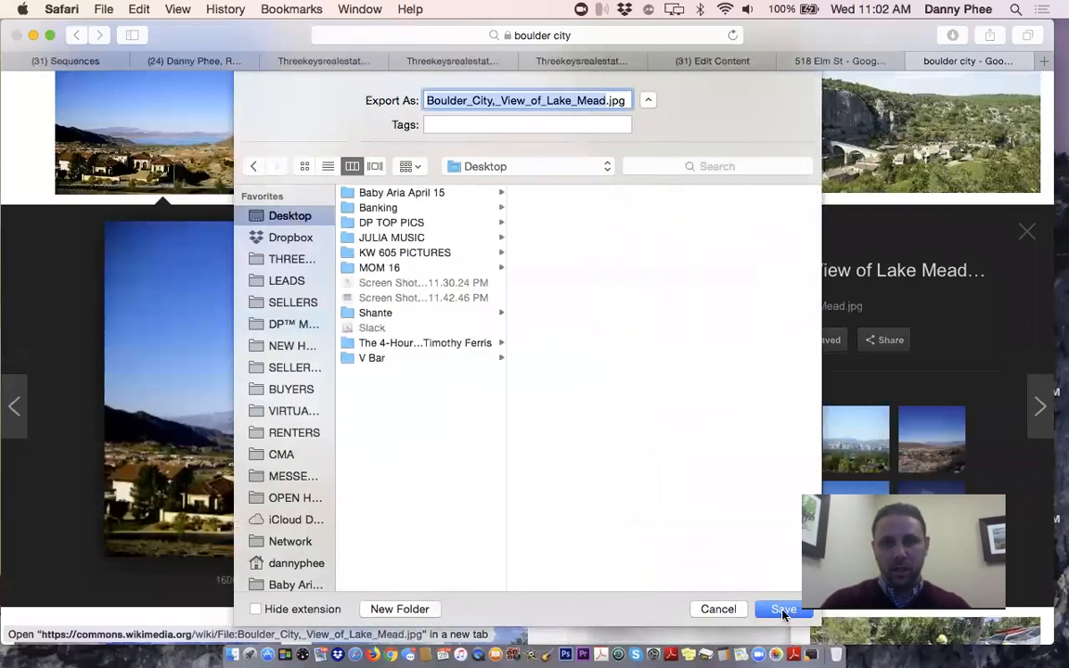
click(783, 610)
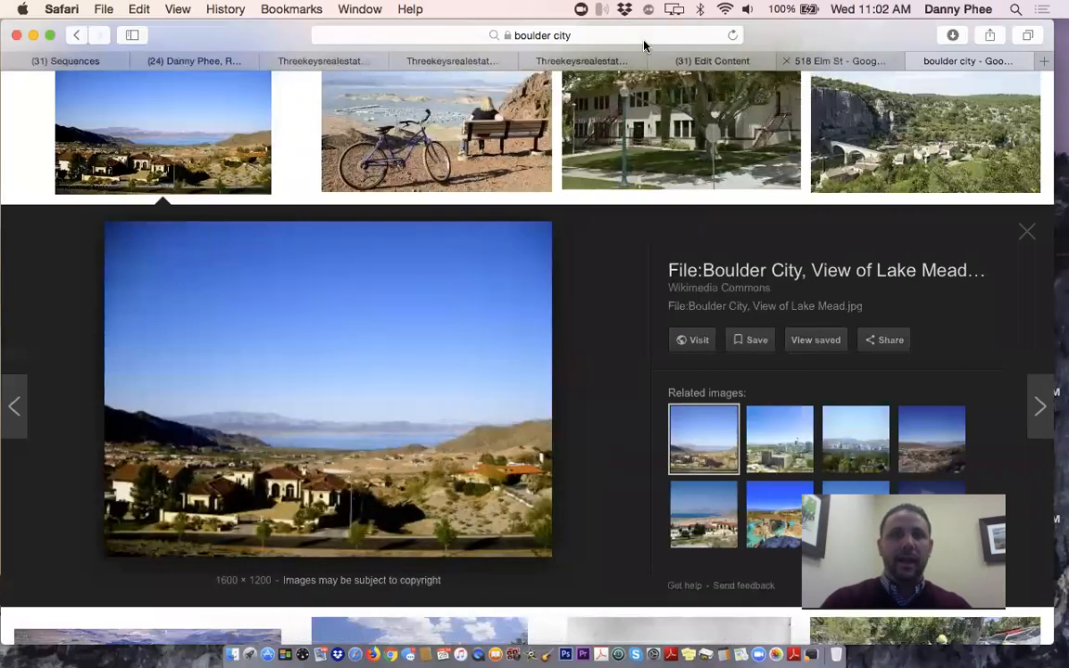
Upload the Desktop's Boulder City Lake Mead photo as the card's image
click(713, 60)
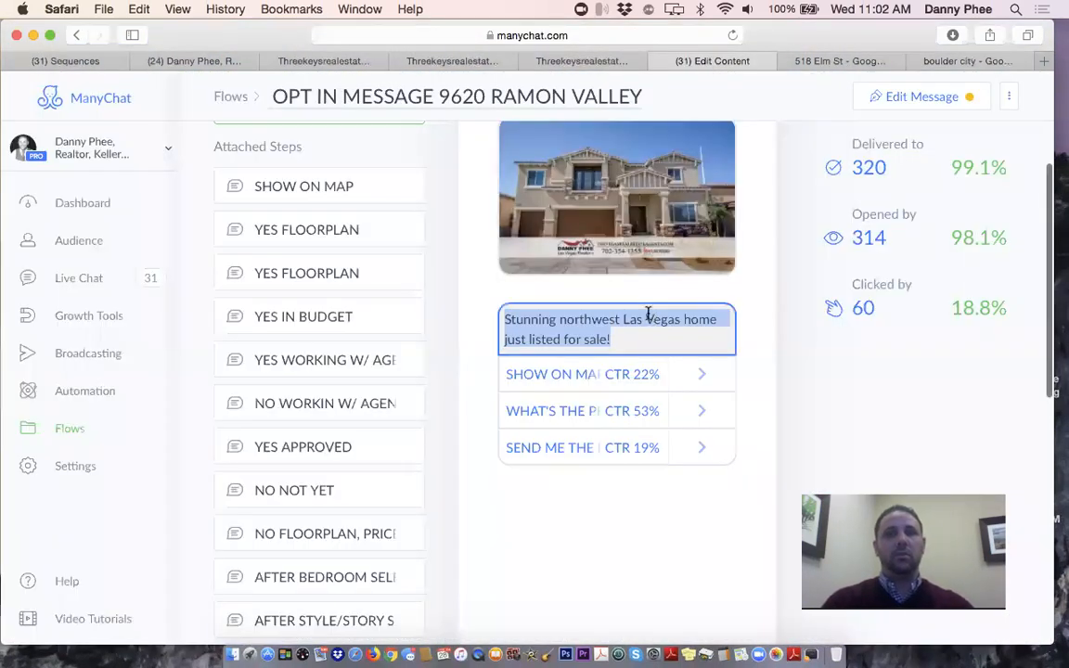
click(78, 65)
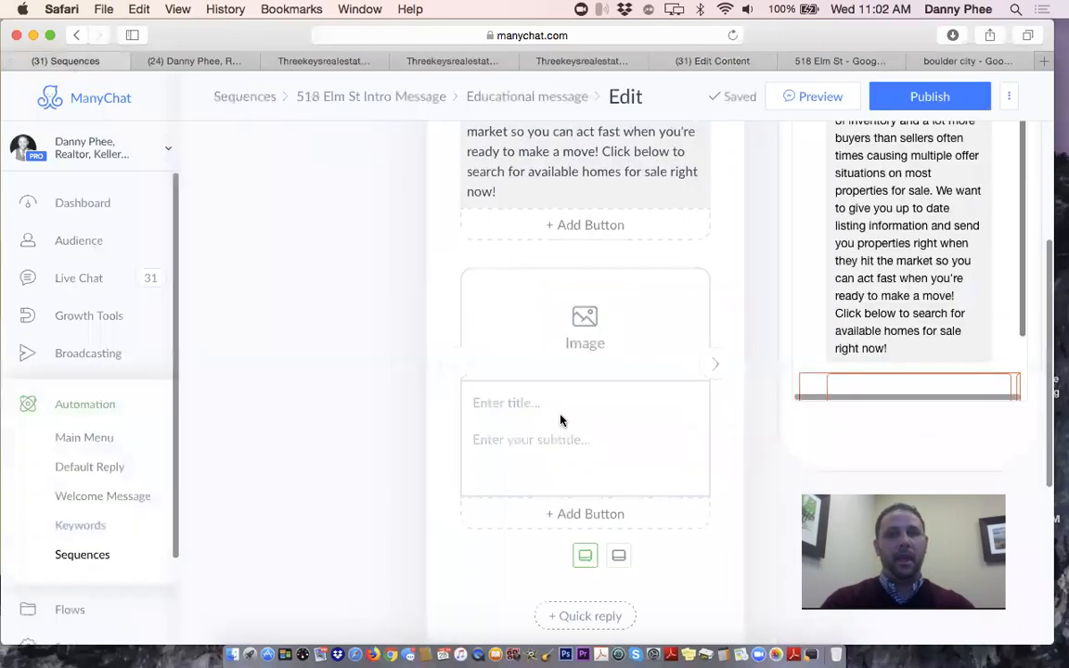
click(607, 332)
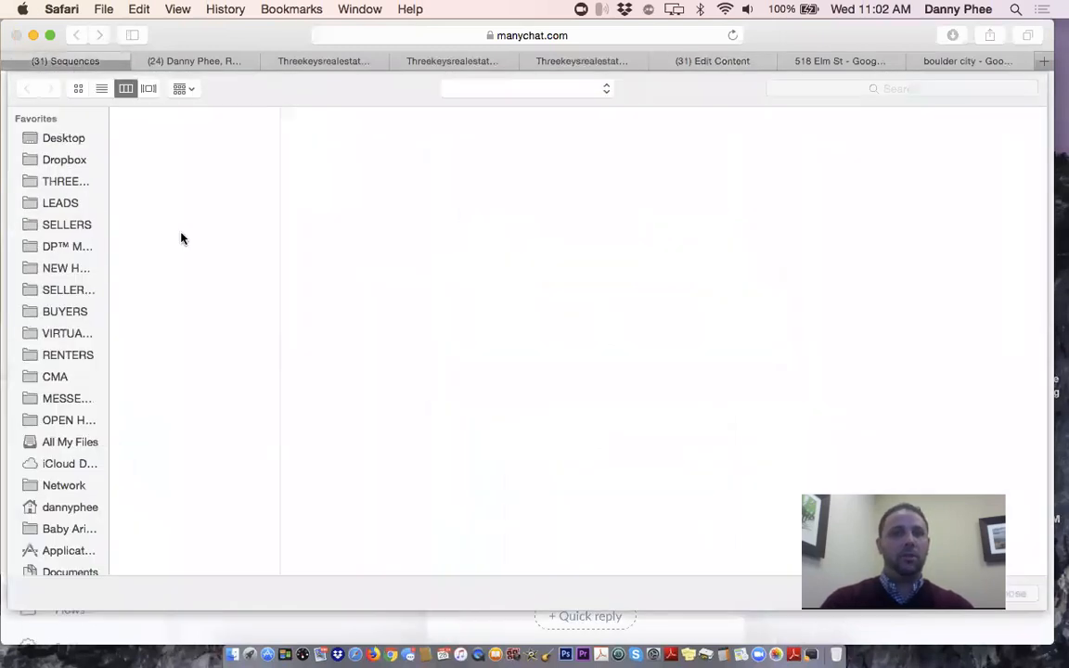
click(61, 139)
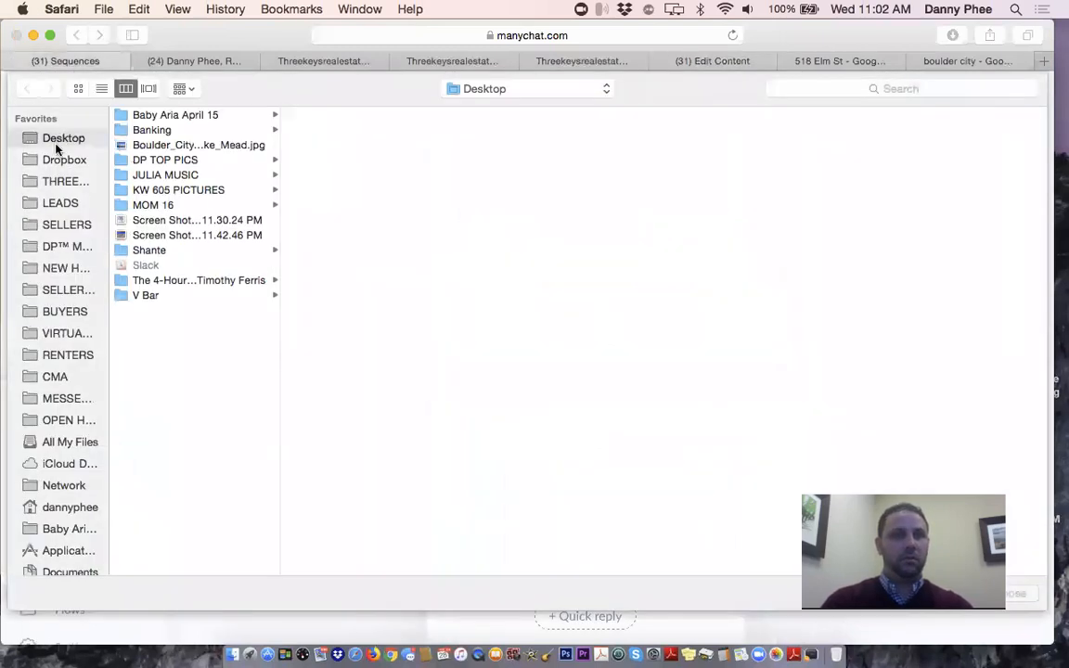
double_click(154, 145)
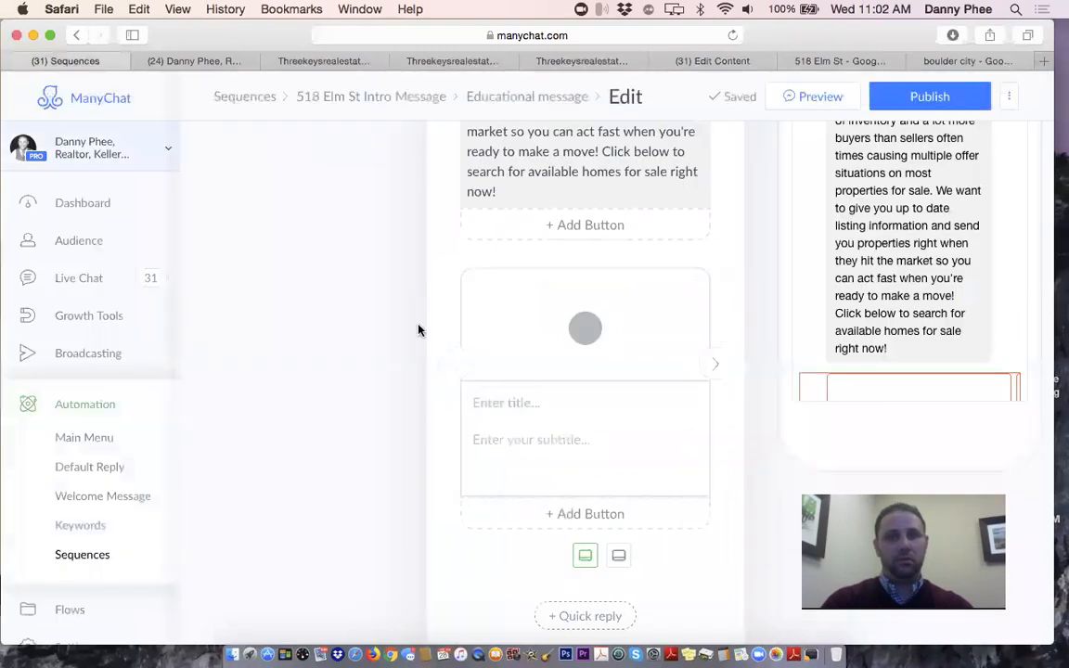
Title the card 'Boulder City Homes For Sale'
click(501, 406)
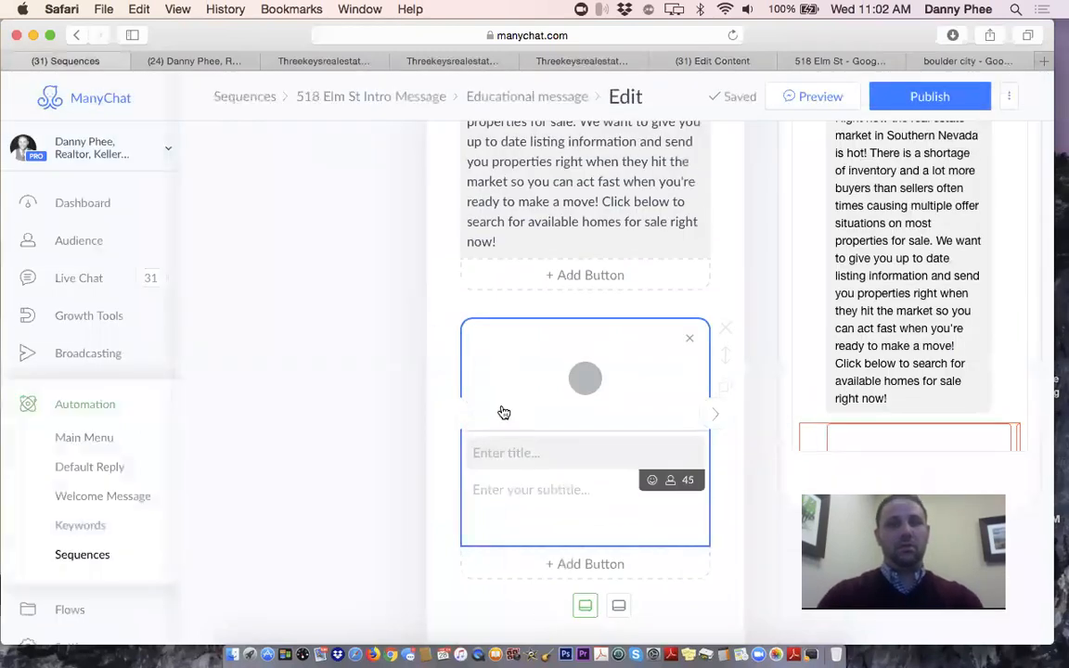
text(Search Hom)
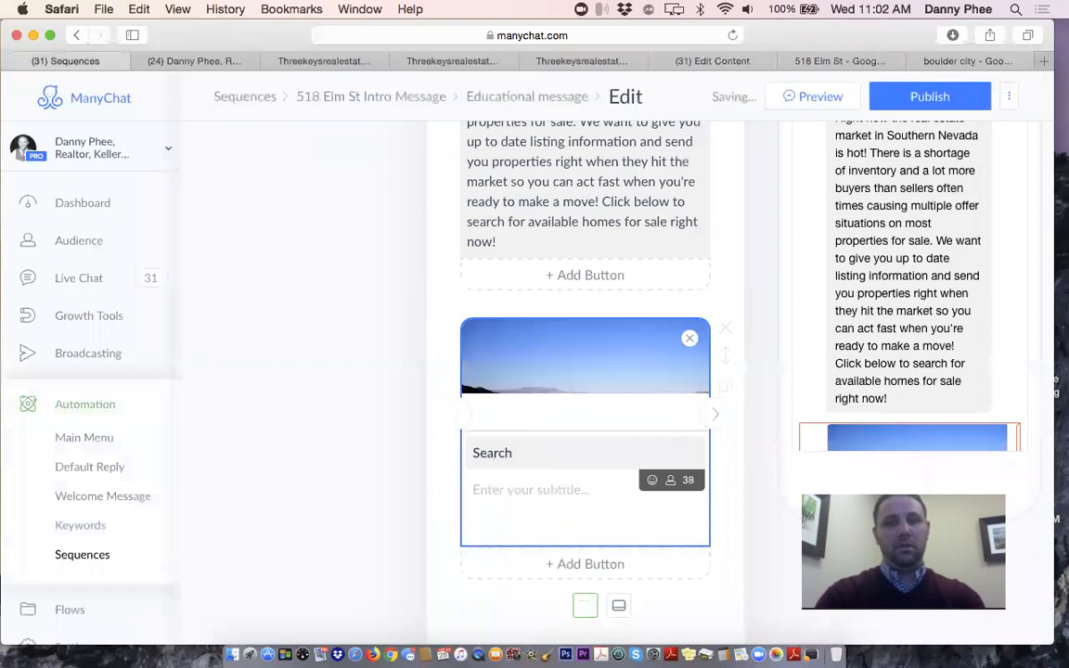
key(BackSpace)
key(BackSpace)
key(BackSpace)
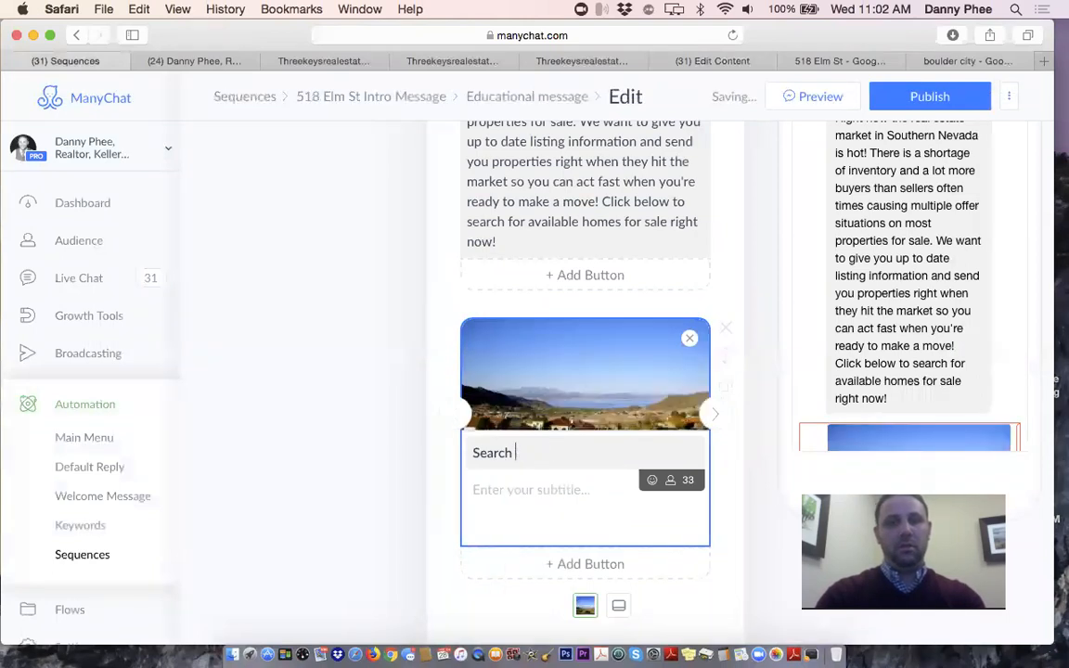
key(BackSpace)
key(BackSpace)
key(BackSpace)
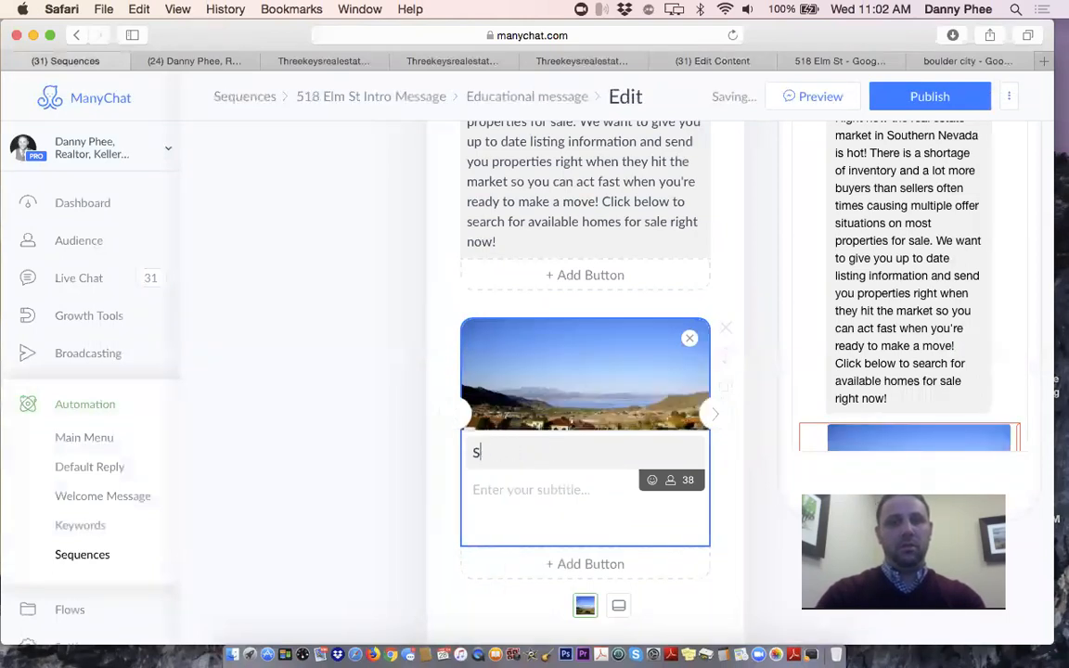
key(BackSpace)
text(New Pro)
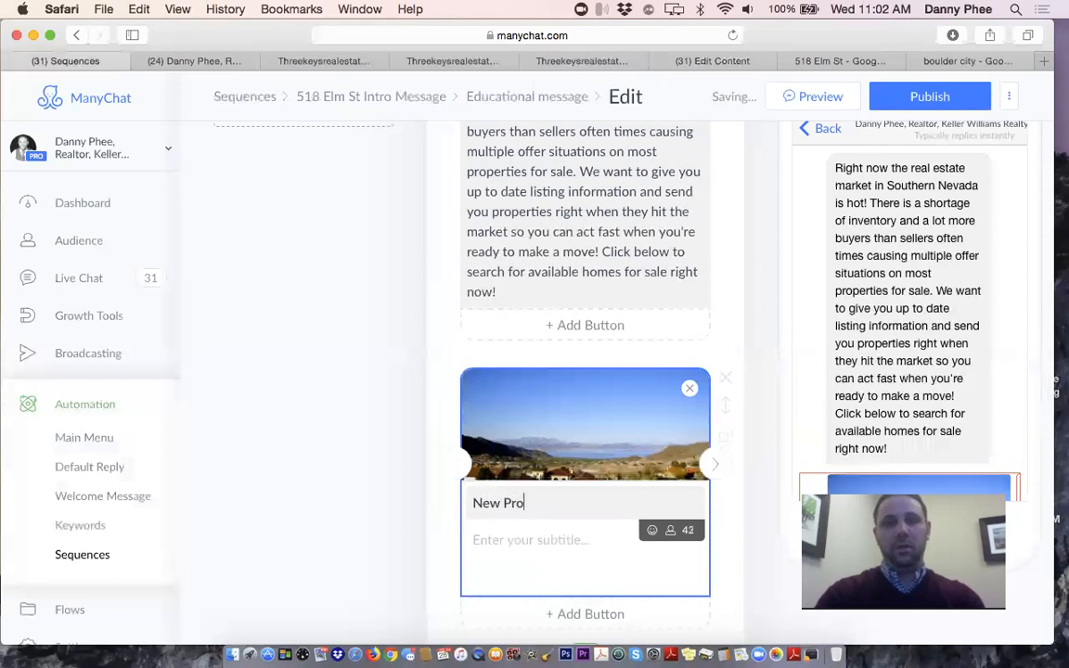
text(perties )
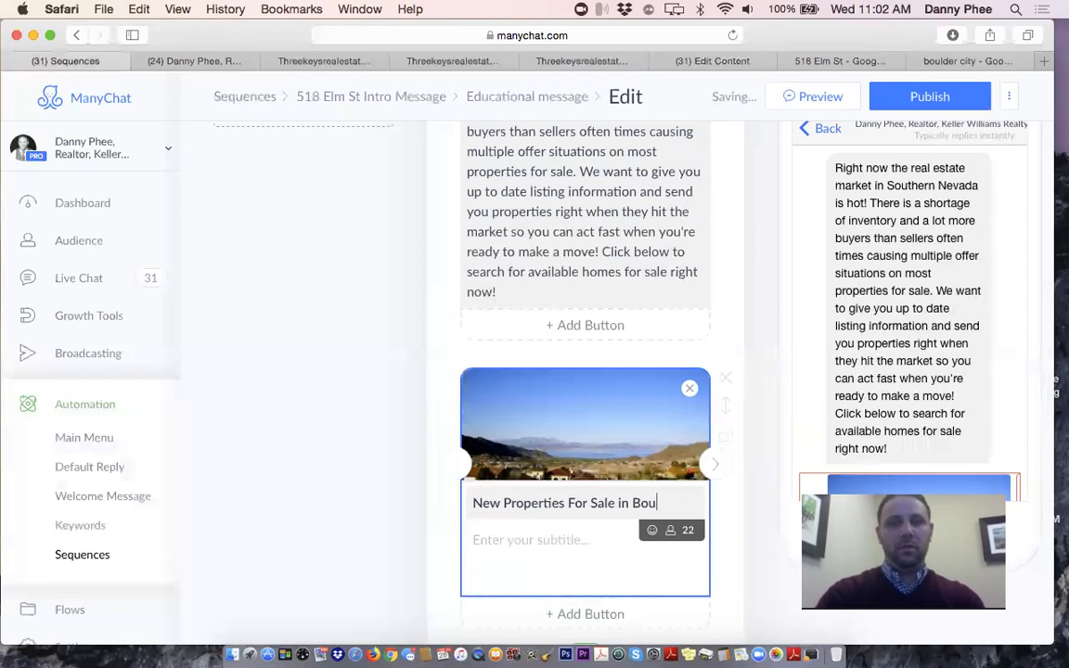
text(Fo)
key(BackSpace)
key(BackSpace)
key(BackSpace)
key(BackSpace)
key(BackSpace)
key(BackSpace)
key(BackSpace)
key(BackSpace)
key(BackSpace)
key(BackSpace)
key(BackSpace)
key(BackSpace)
key(BackSpace)
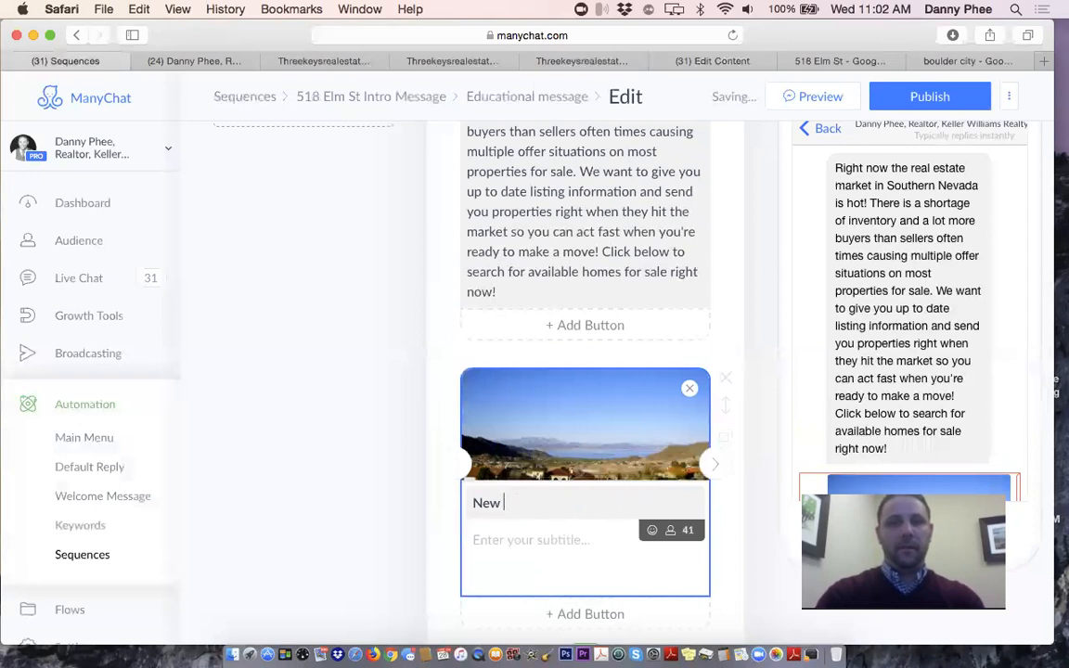
key(BackSpace)
key(BackSpace)
text(Boulder City Homes)
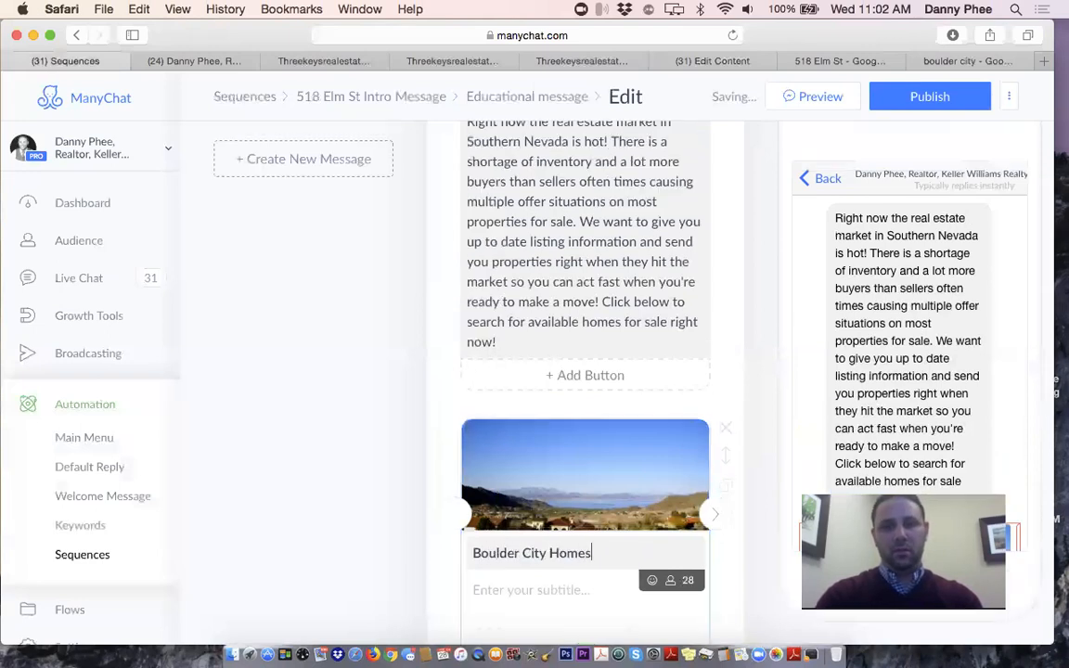
text( For Sale)
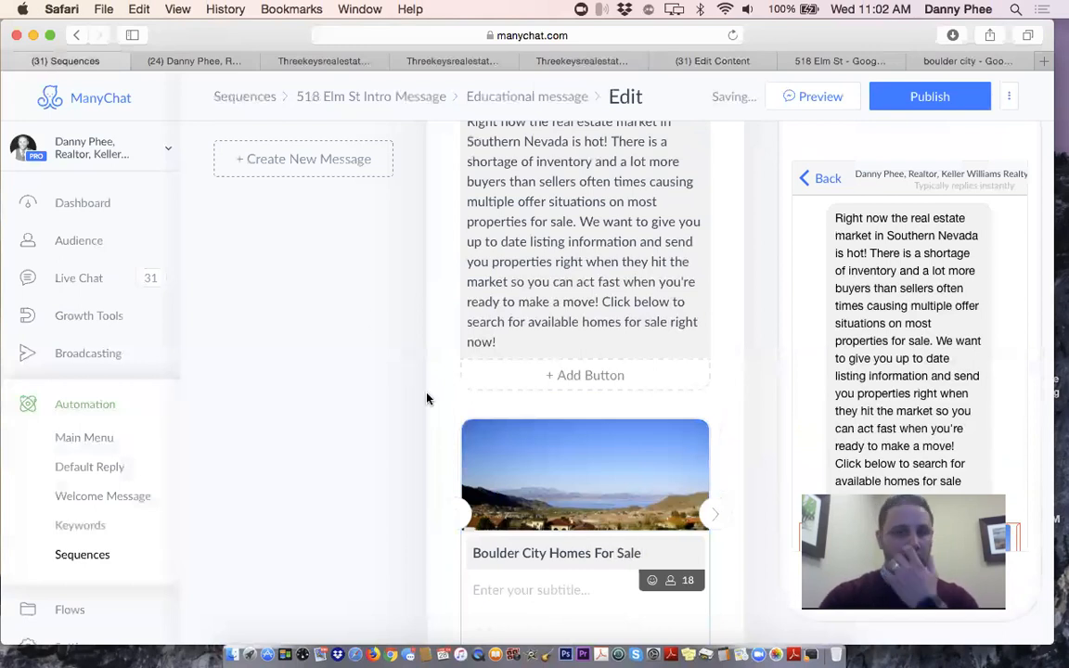
scroll(429, 413, down, 4)
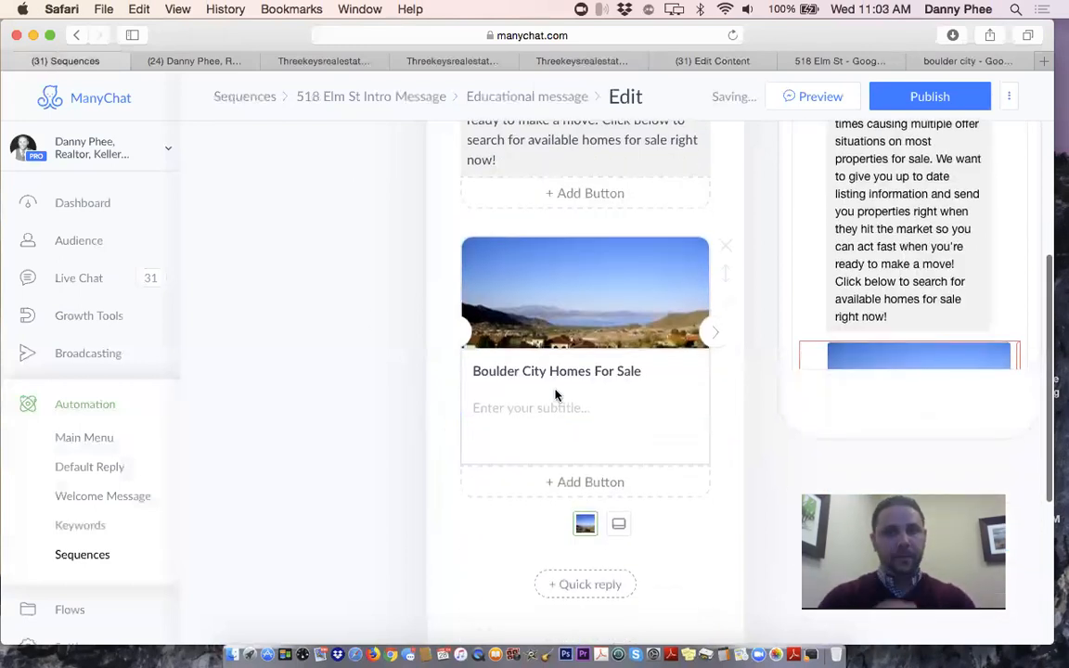
Sort the Three Keys Boulder City listings by Newest
click(291, 61)
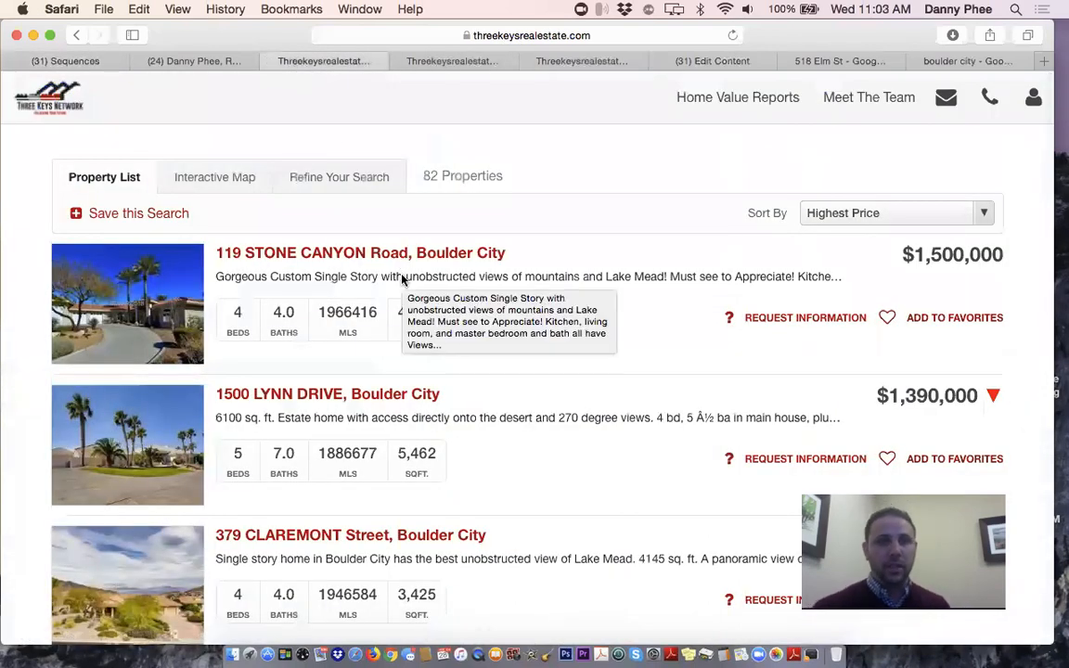
scroll(402, 279, down, 2)
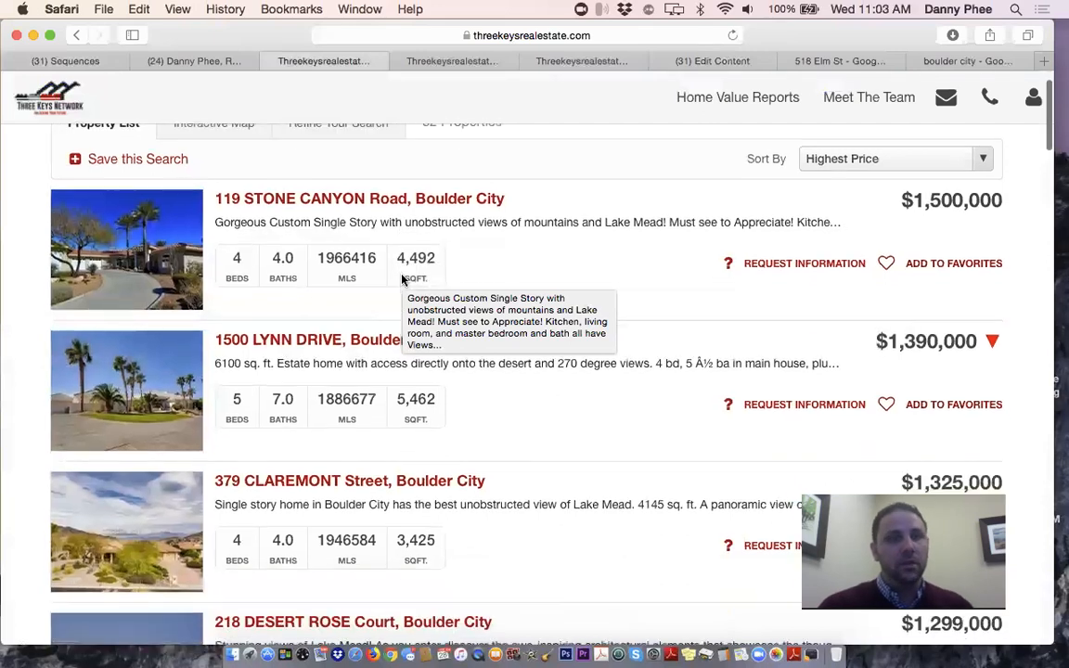
scroll(402, 278, up, 2)
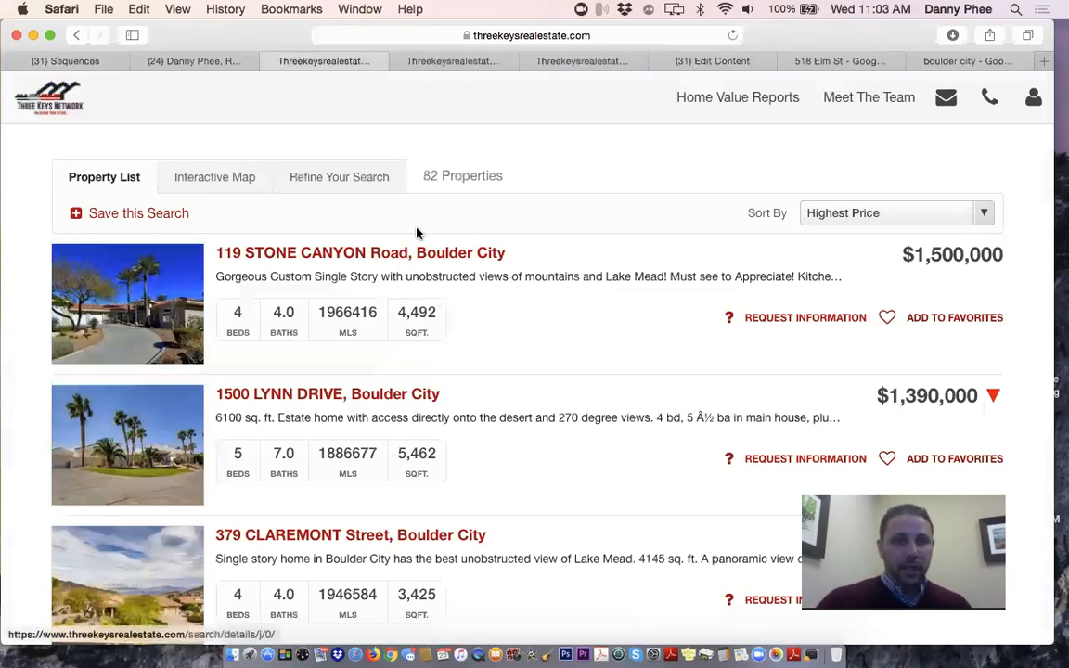
scroll(427, 242, down, 1)
scroll(650, 213, up, 1)
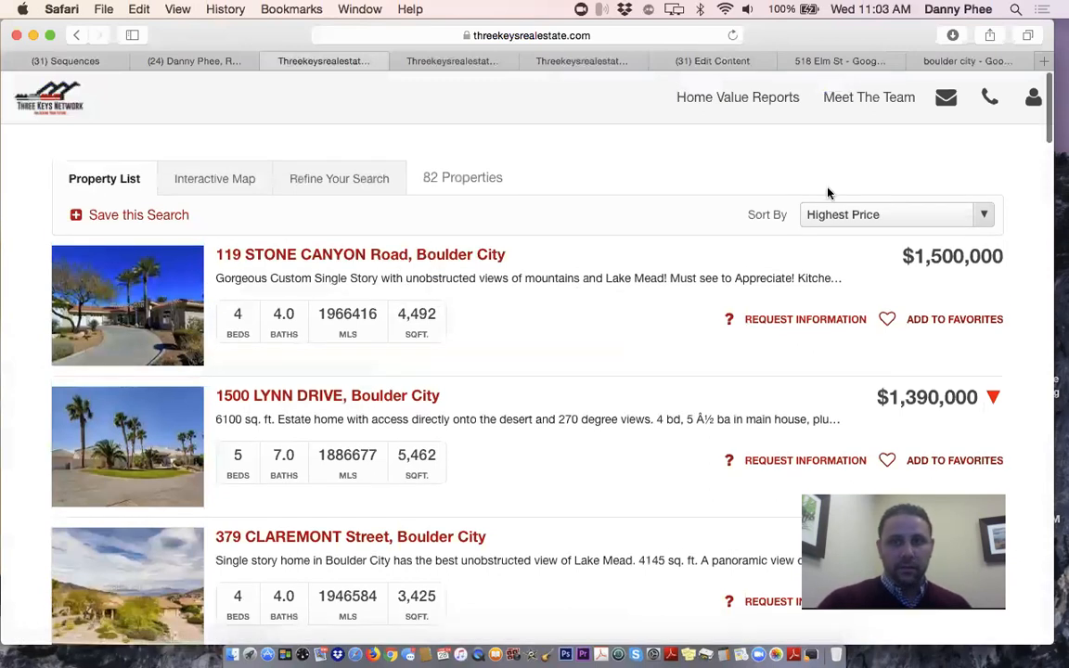
click(864, 212)
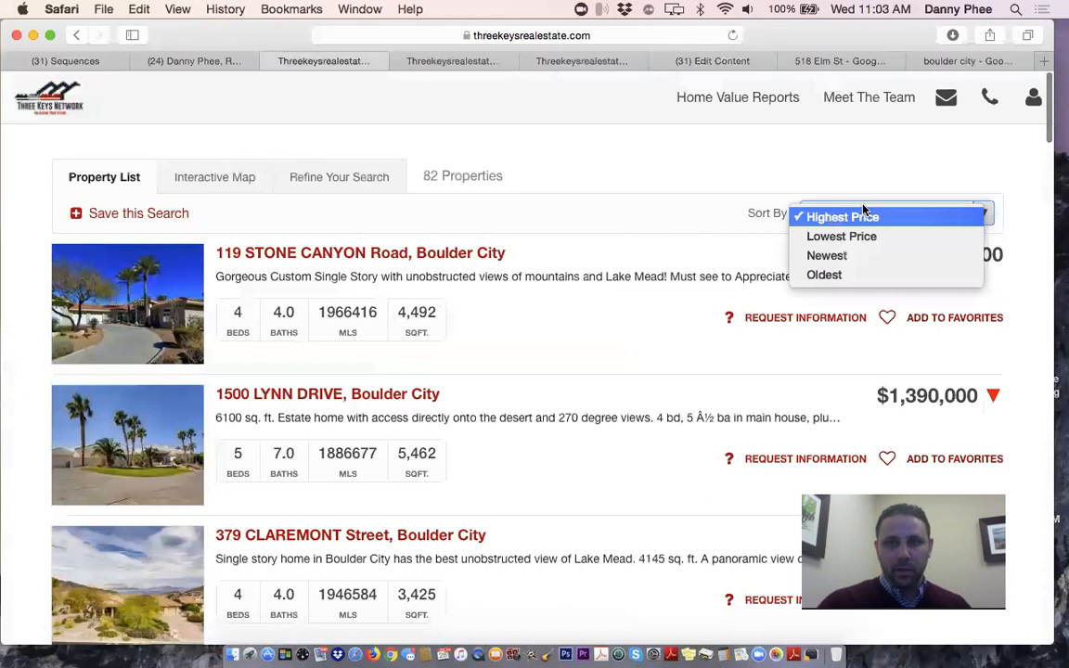
click(859, 262)
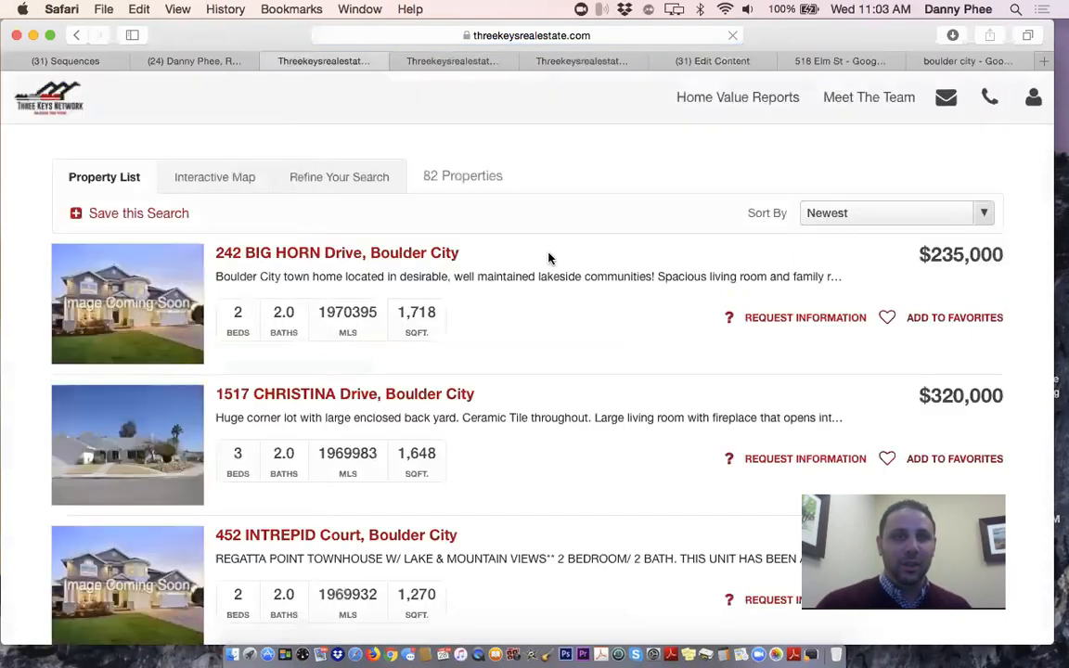
Copy the newest-first results page address and return to ManyChat
scroll(543, 250, down, 1)
scroll(544, 249, down, 1)
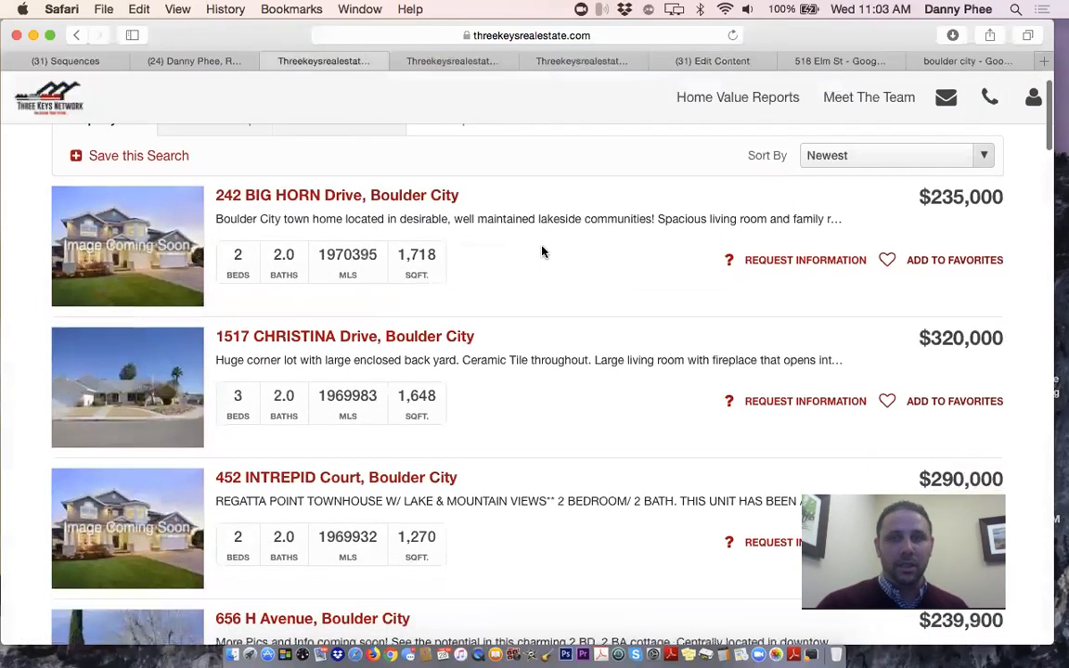
scroll(544, 251, up, 2)
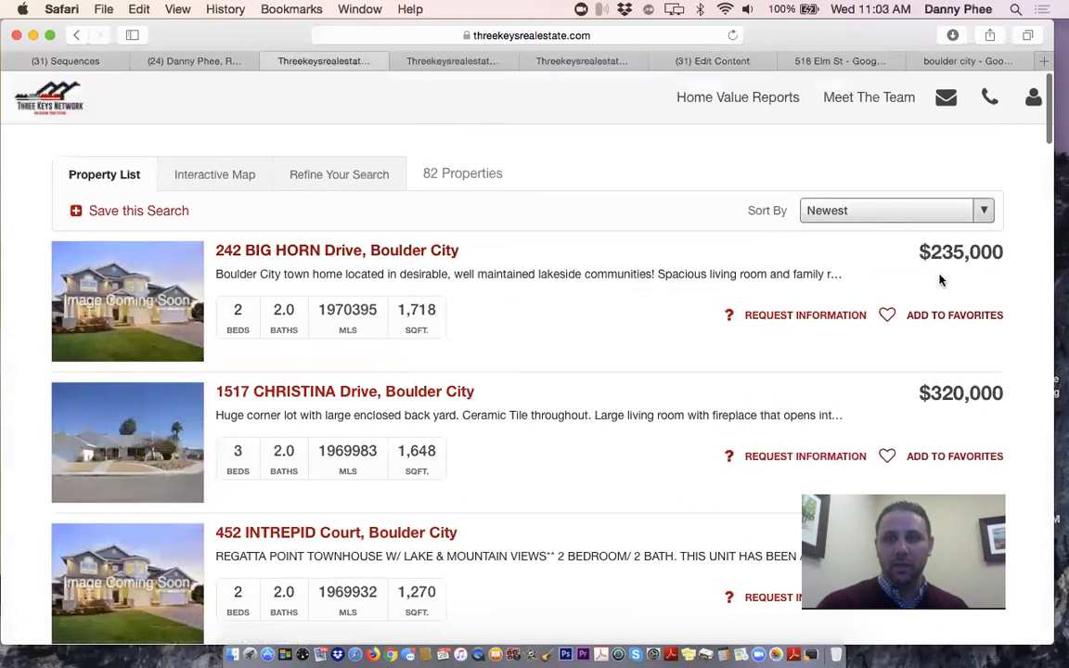
click(517, 35)
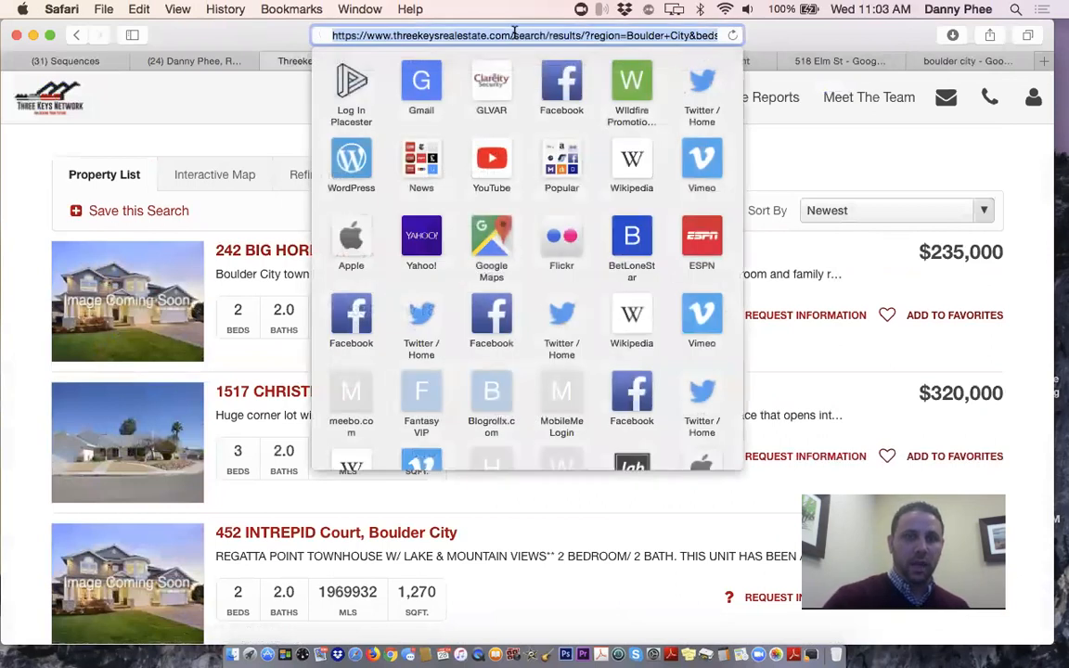
click(217, 143)
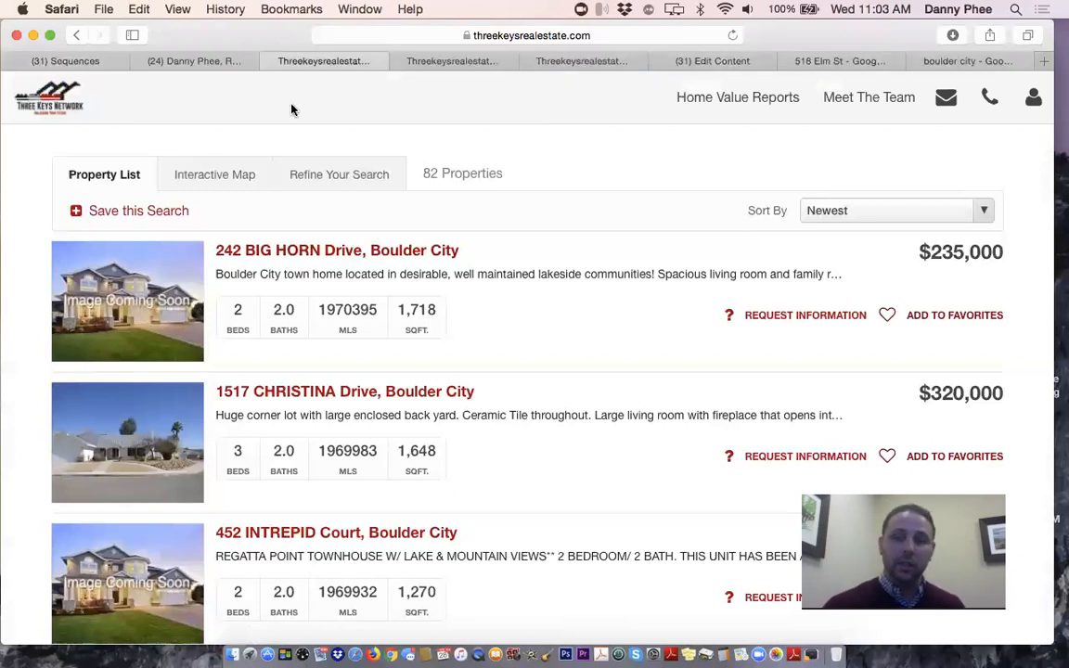
click(67, 60)
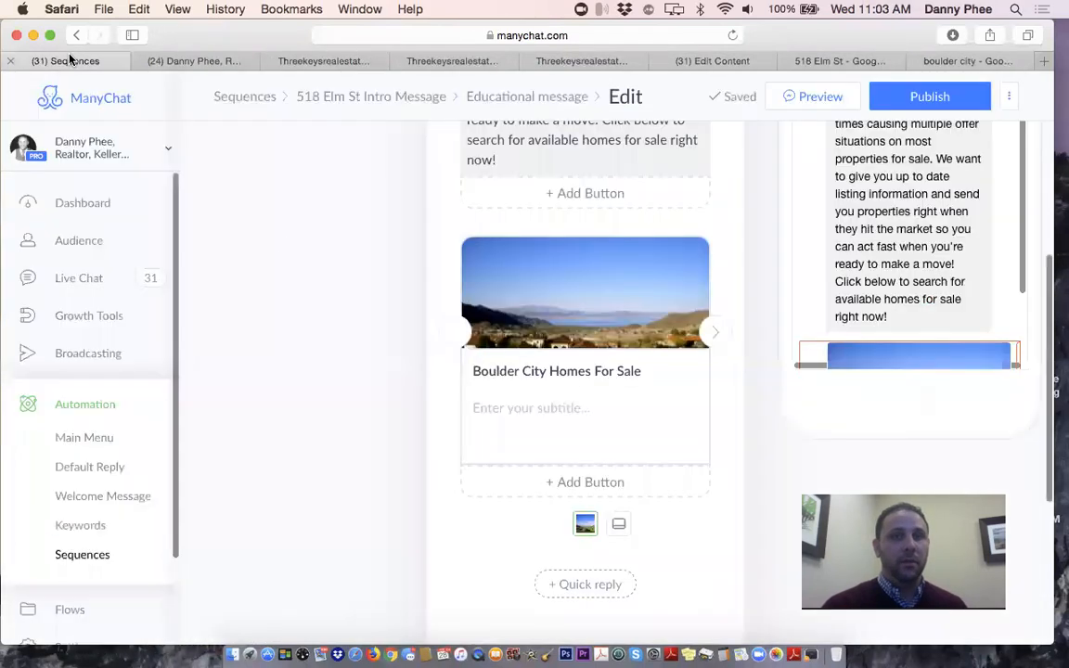
Link the card to the copied newest-first Boulder City listings address
click(550, 372)
click(845, 382)
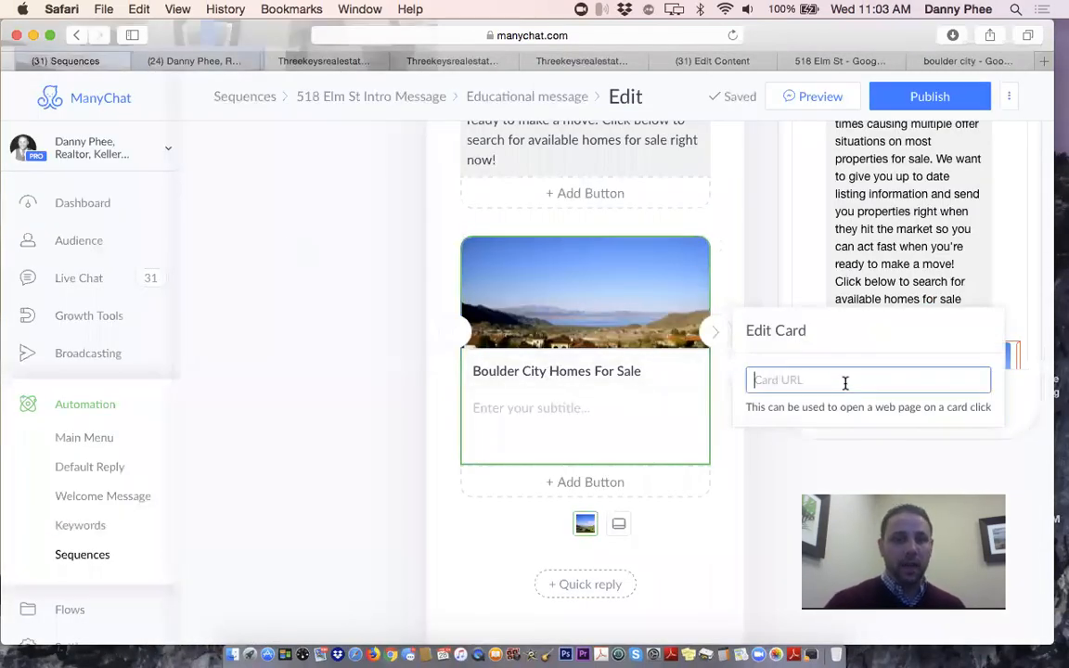
key(super+v)
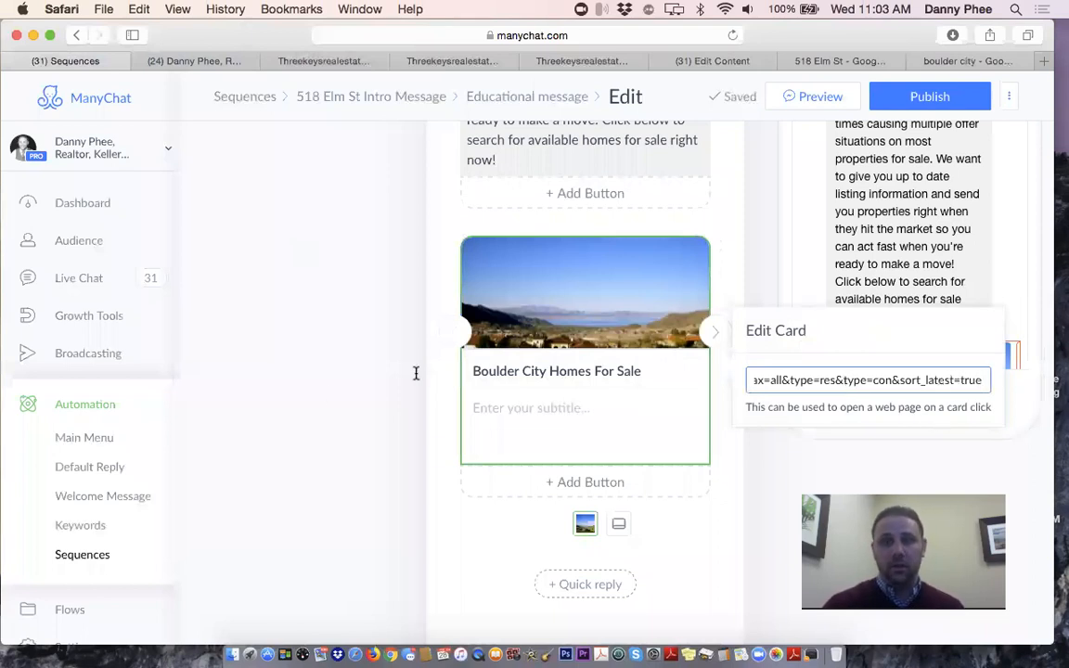
Subtitle the card 'Click here to see the most recent homes for sale in Boulder City' and add a blank card
click(532, 413)
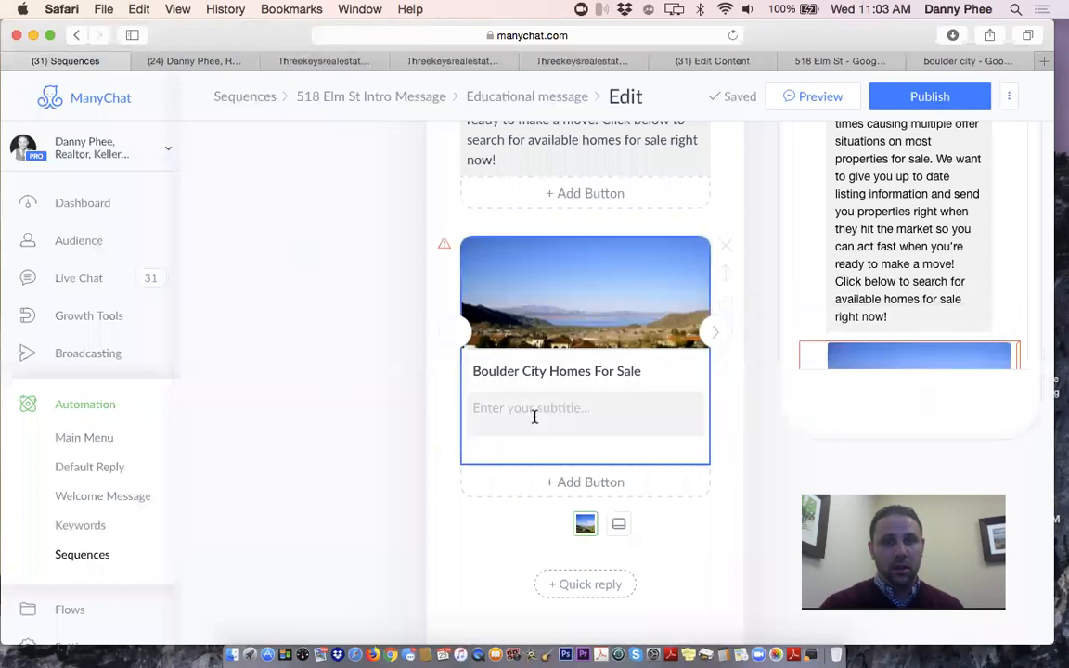
text(Click)
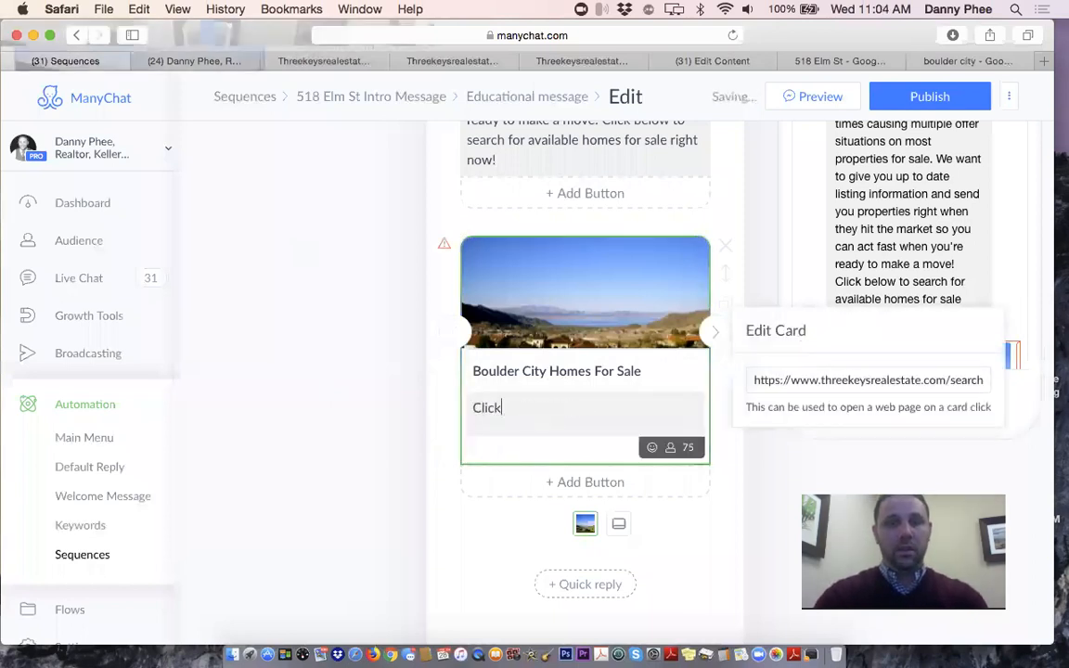
text( here to see t)
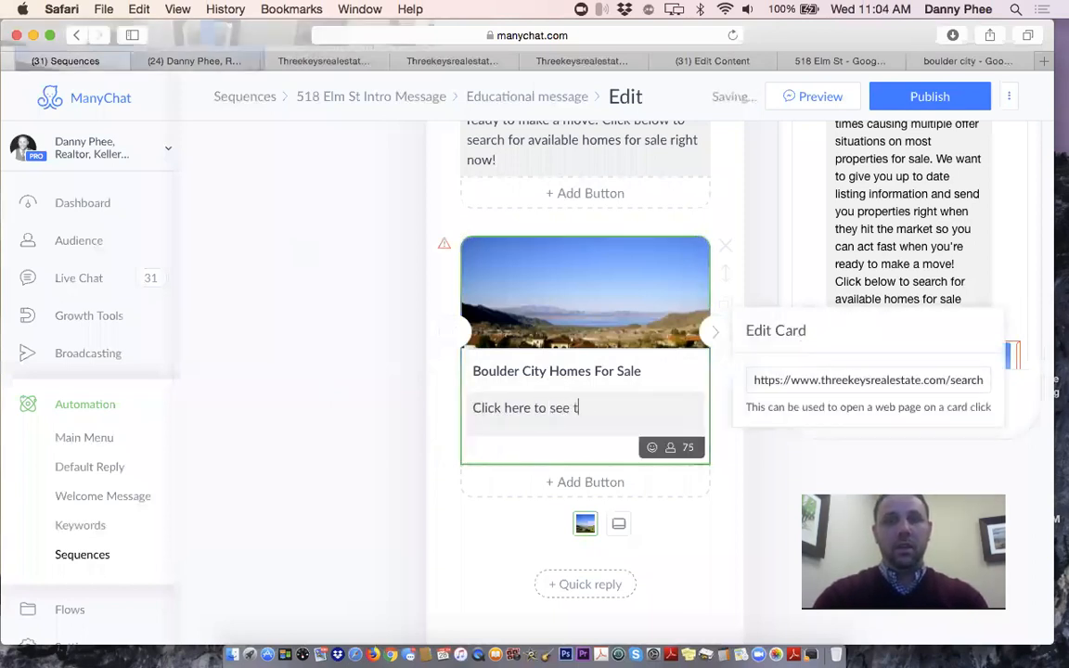
text(he most rece)
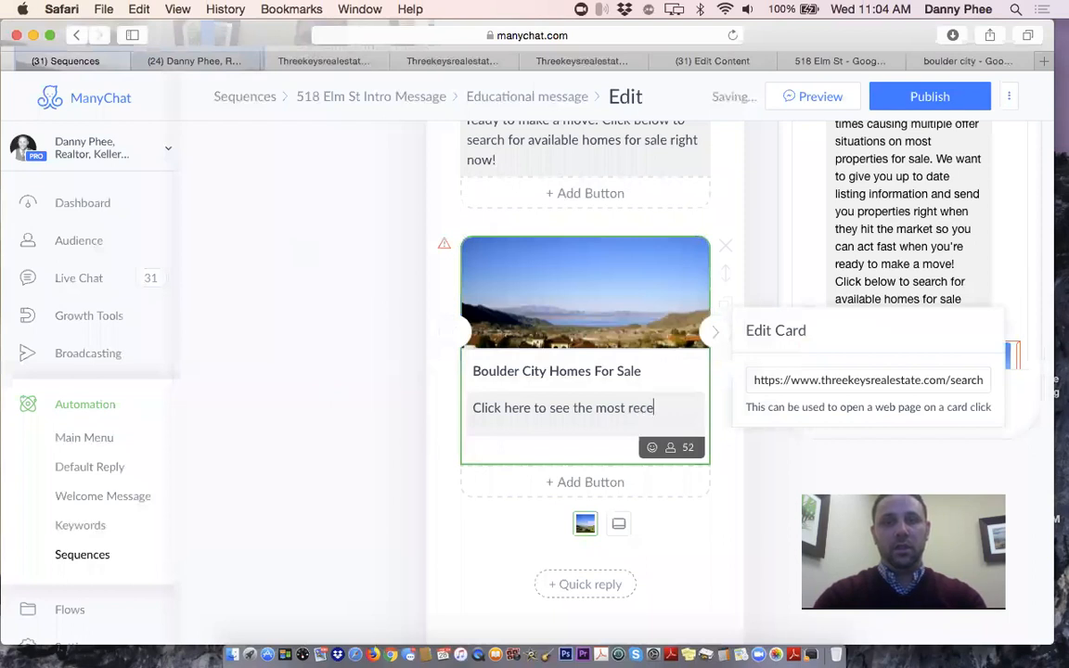
text(nt homes for sale in Bould)
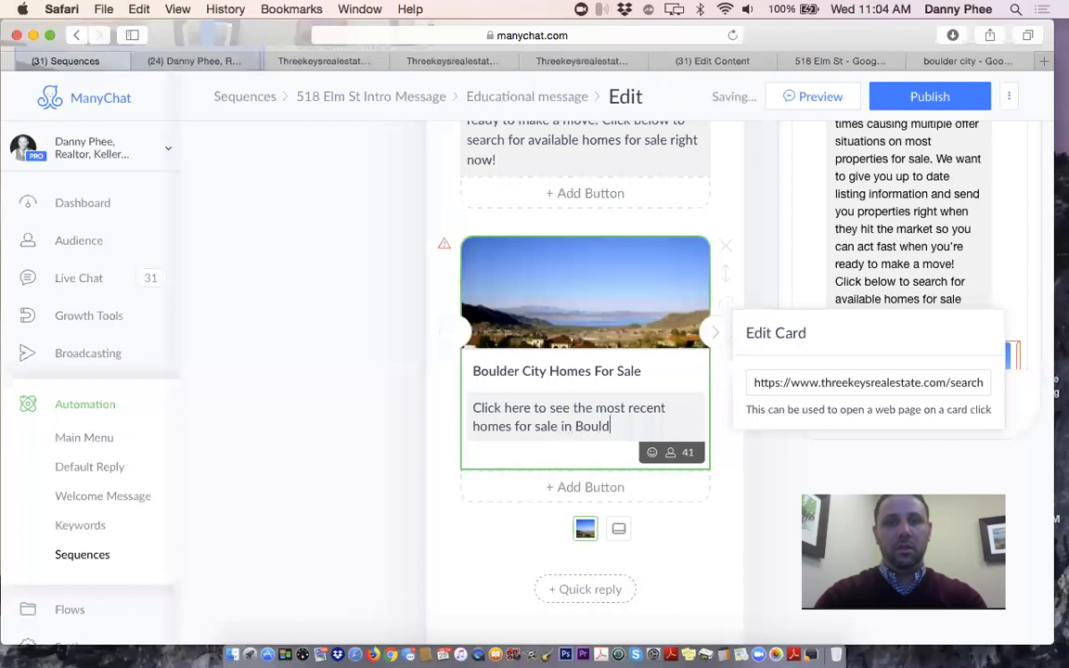
text(er CIty)
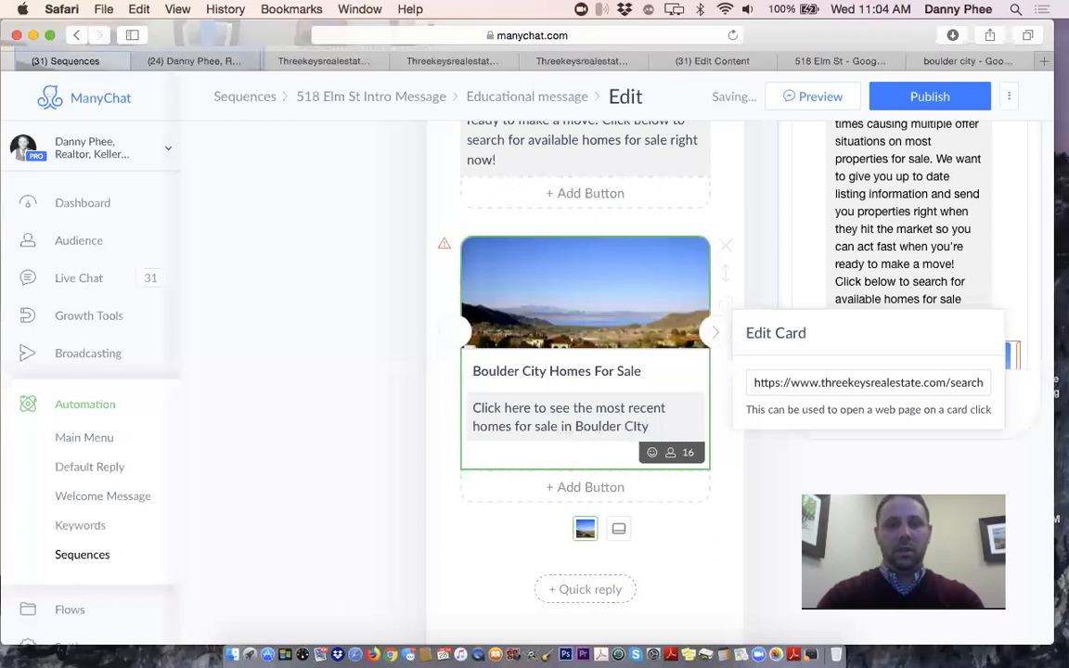
click(446, 519)
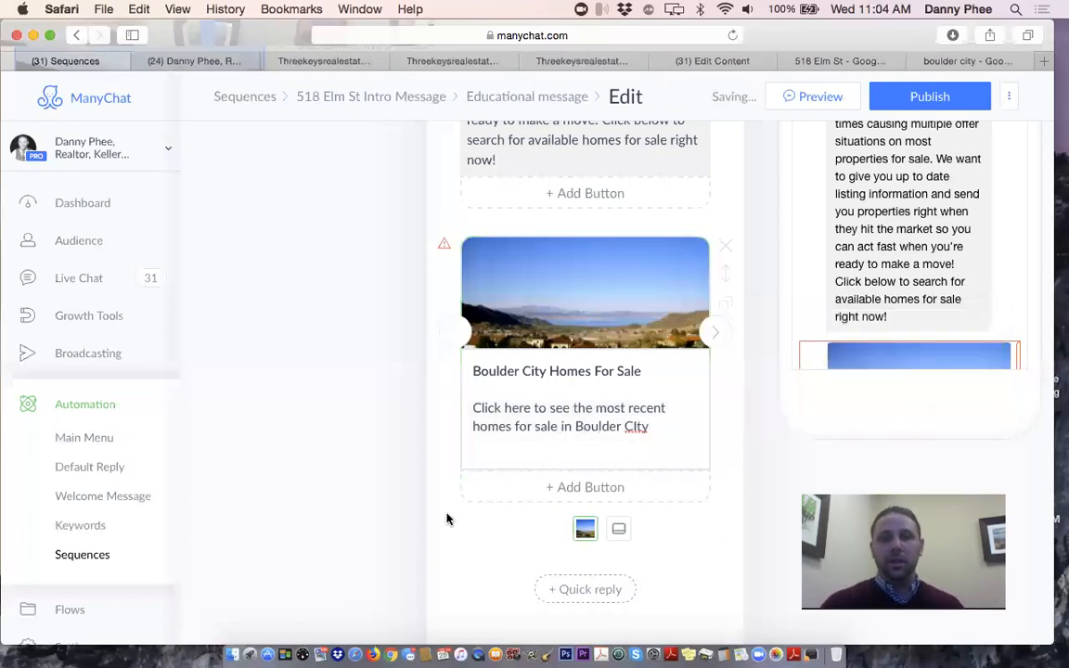
click(640, 428)
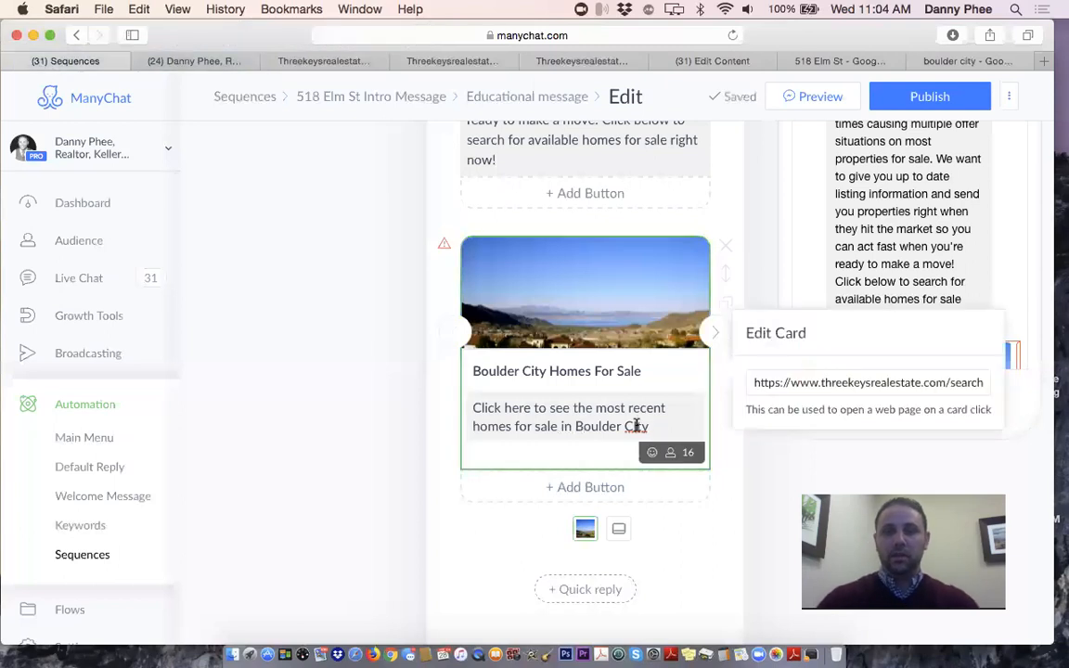
key(BackSpace)
text(i)
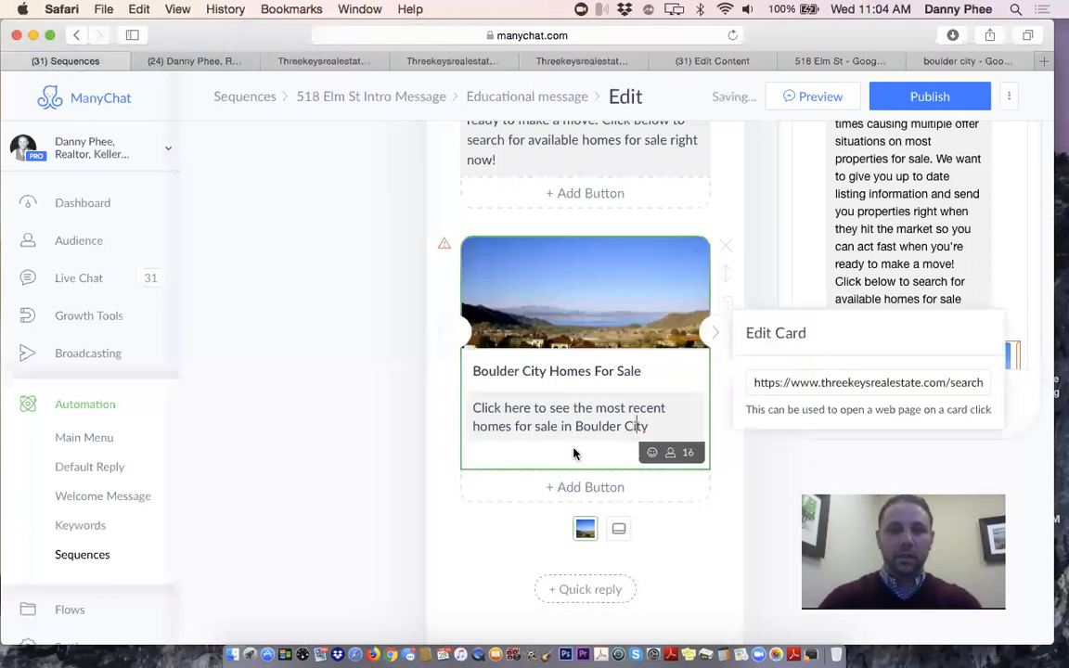
click(444, 517)
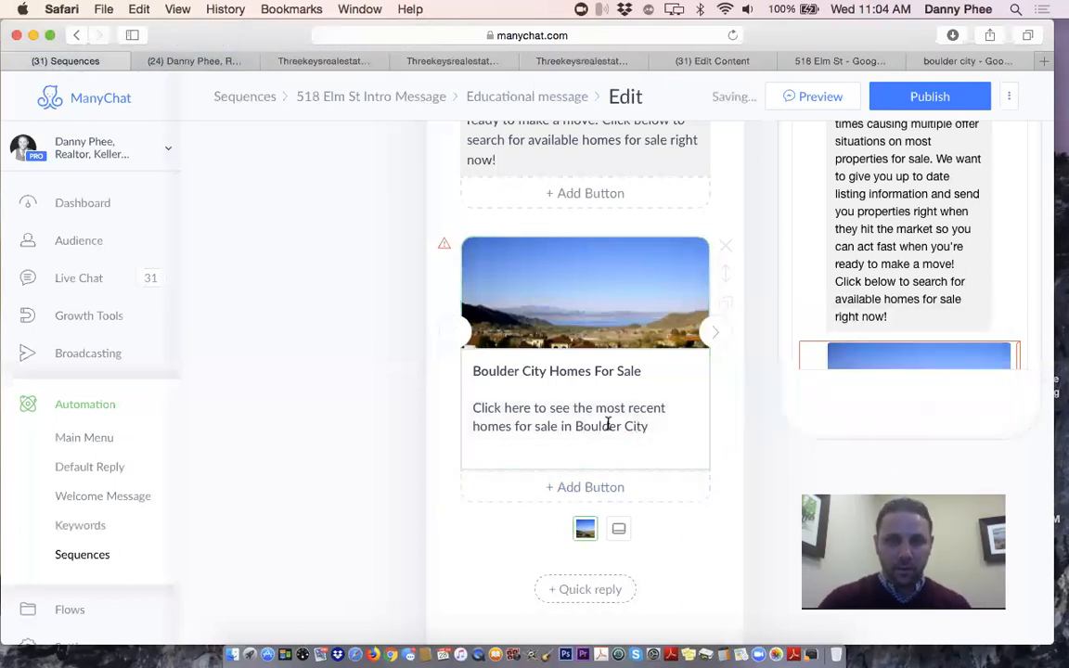
click(718, 338)
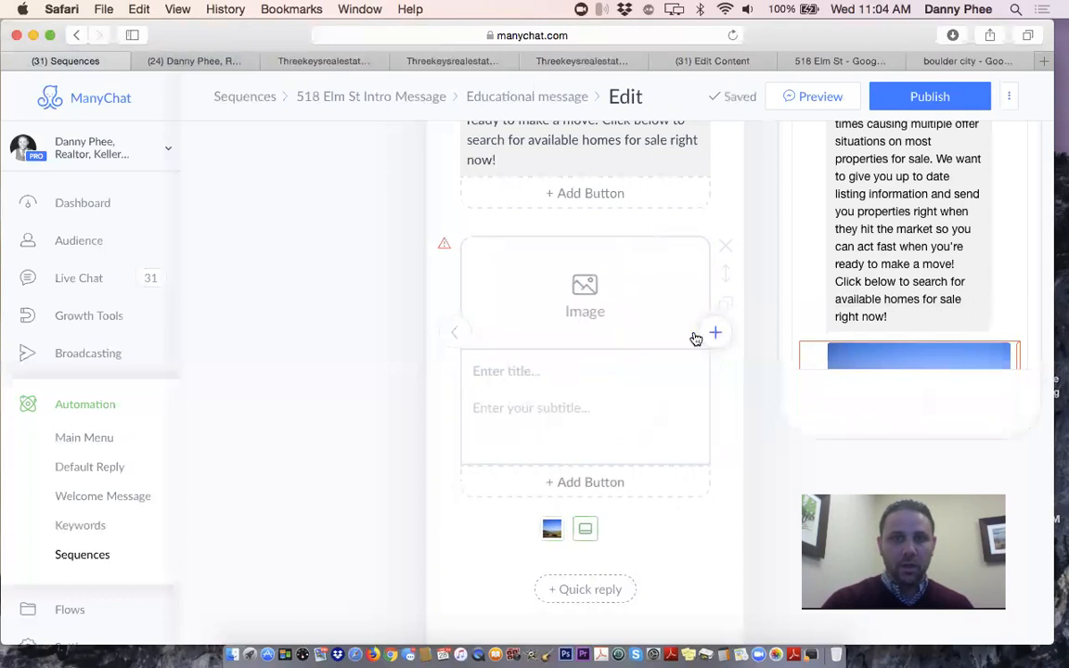
click(961, 61)
Search Google Images for 'henderson, NV homes'
click(619, 39)
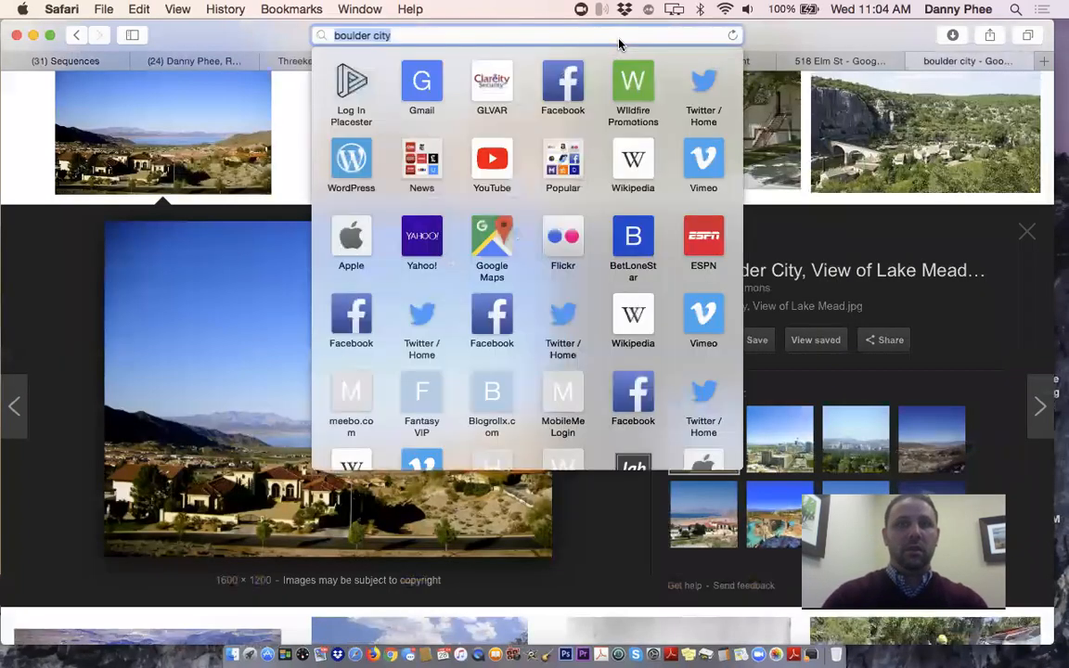
text(henderson)
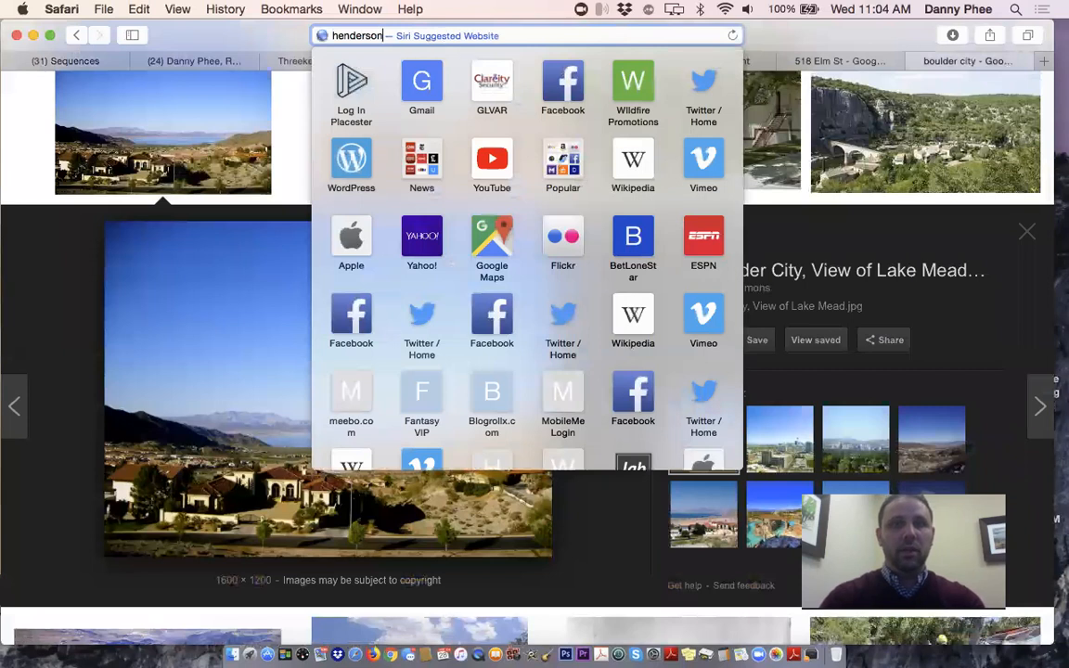
click(464, 114)
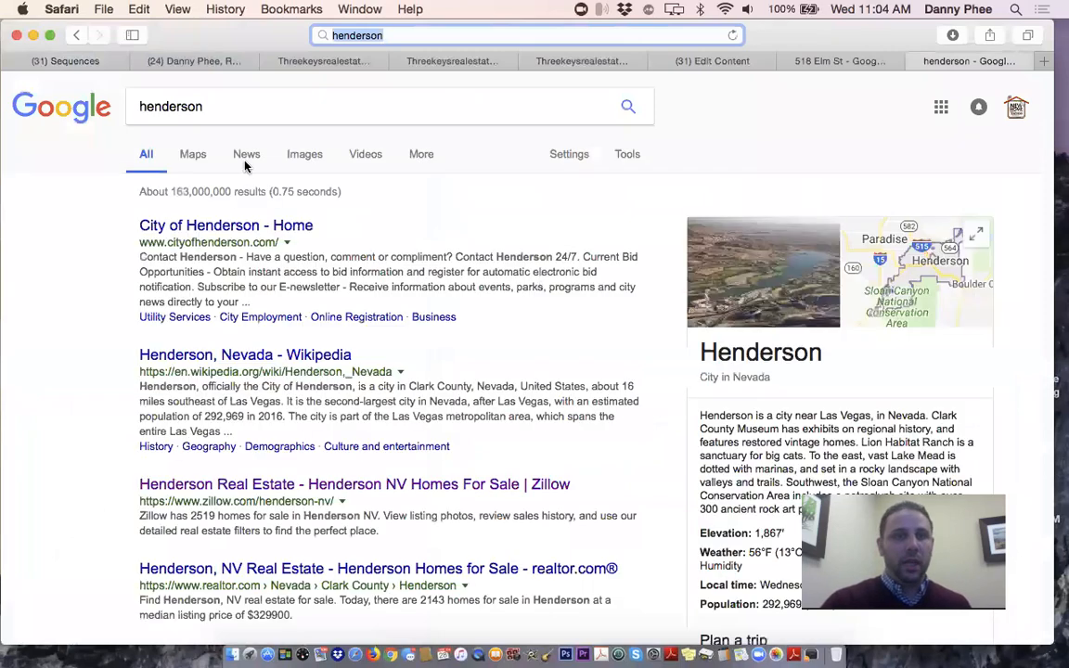
click(295, 160)
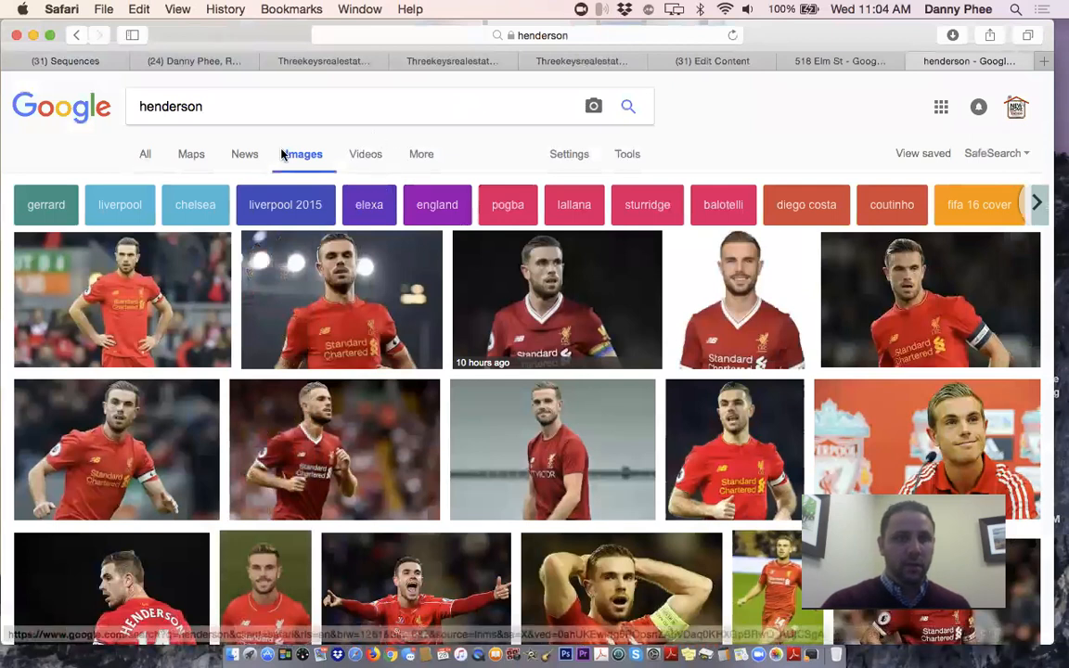
click(264, 116)
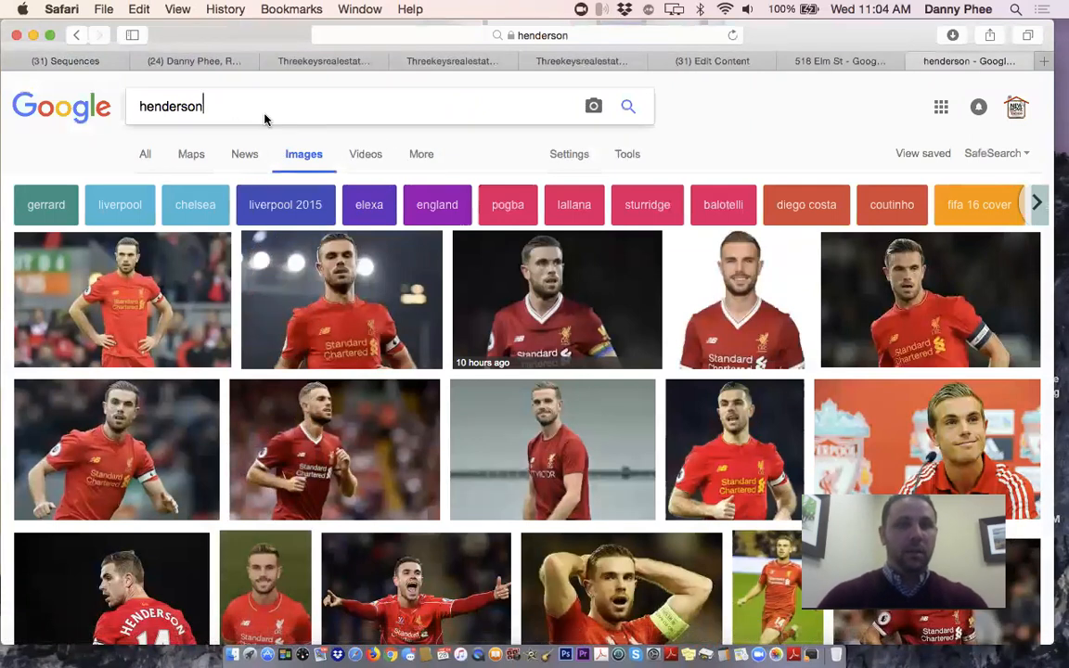
text(homes)
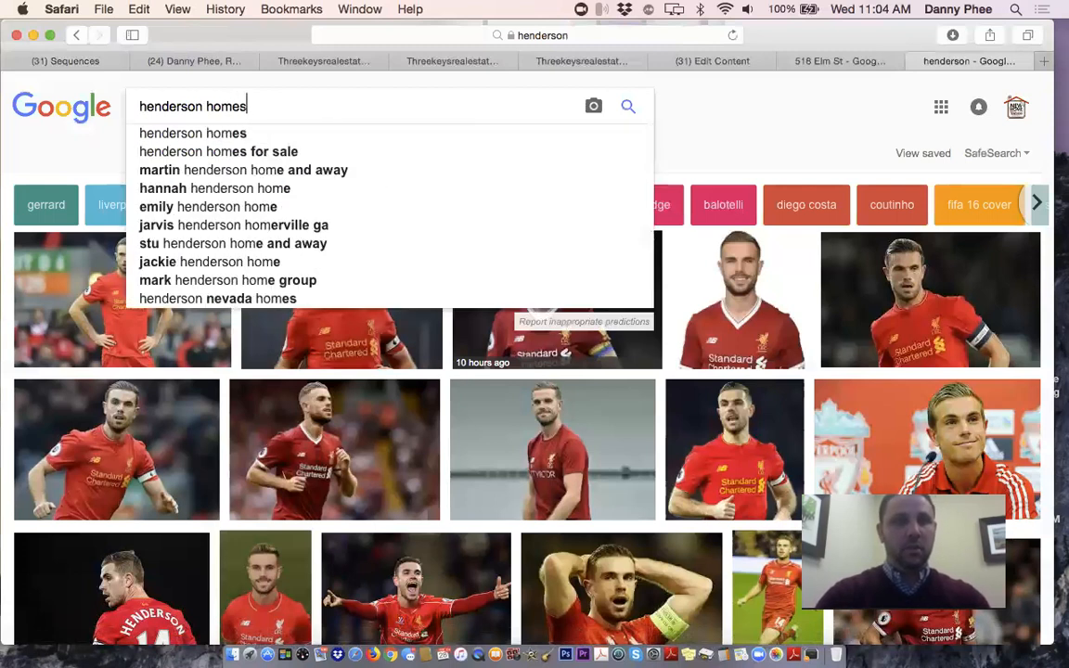
click(206, 104)
key(BackSpace)
text(, NV)
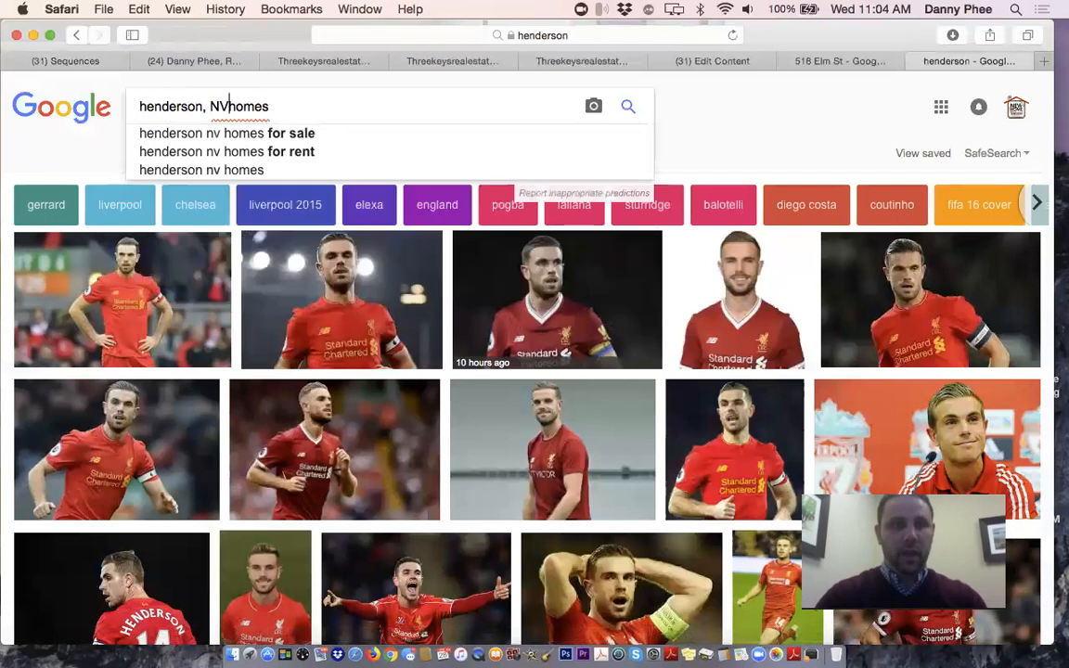
key(Return)
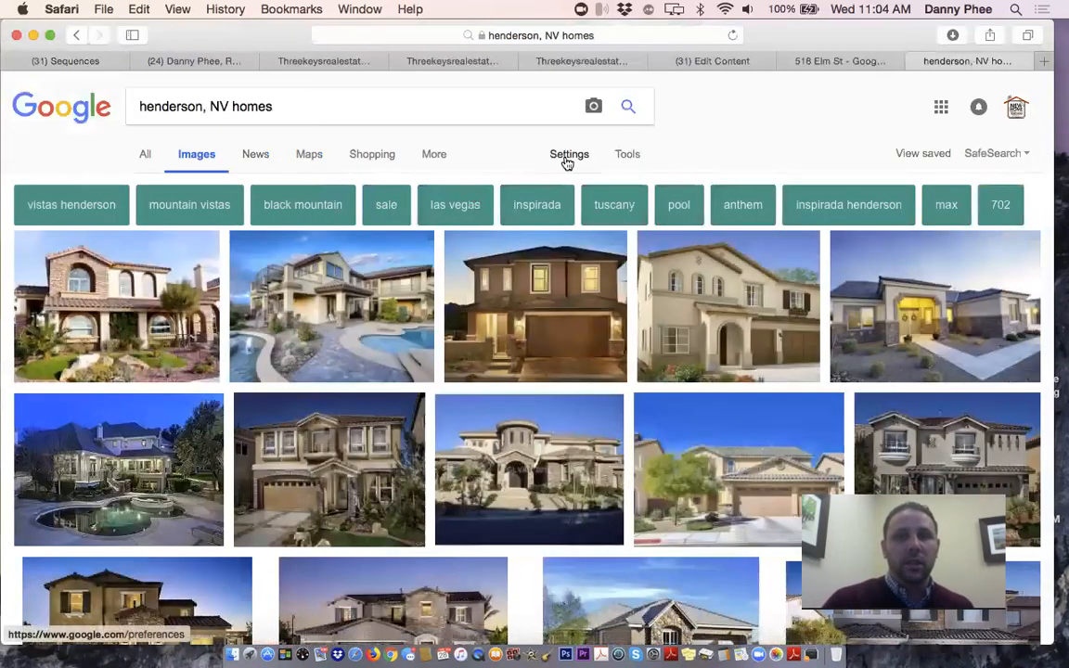
Filter the results to images labeled for reuse and browse through them
click(568, 158)
click(618, 158)
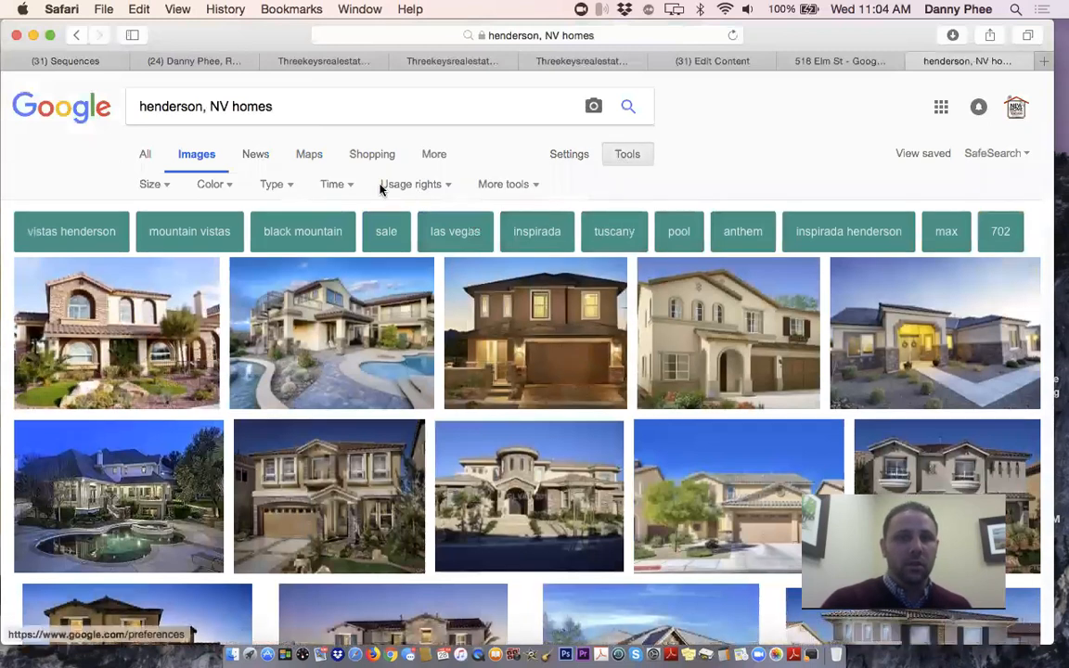
click(410, 185)
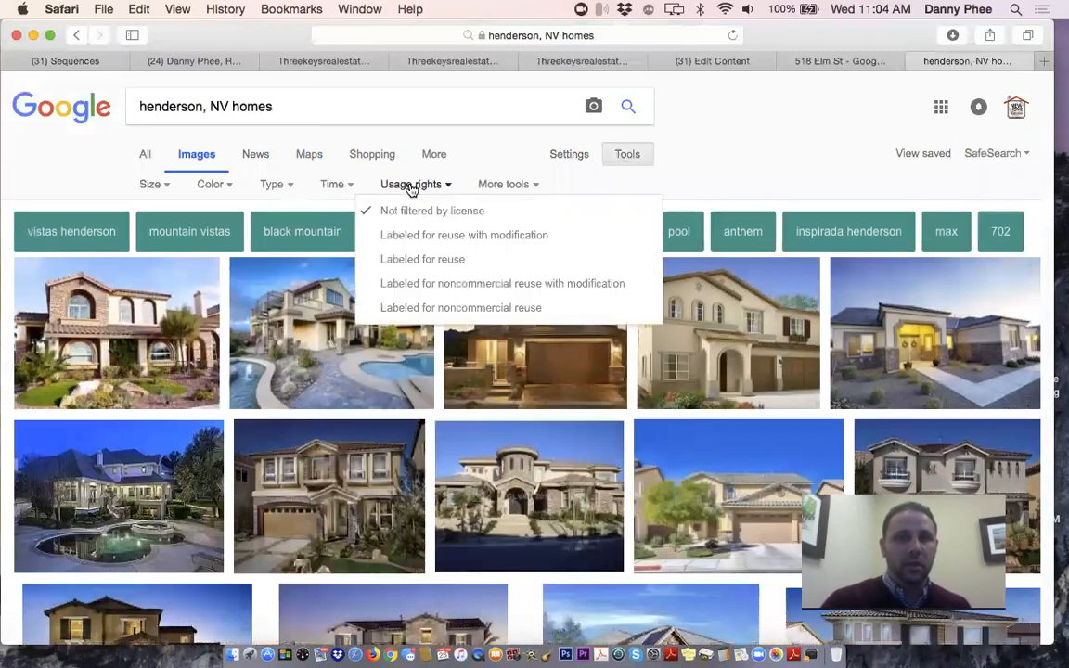
click(415, 260)
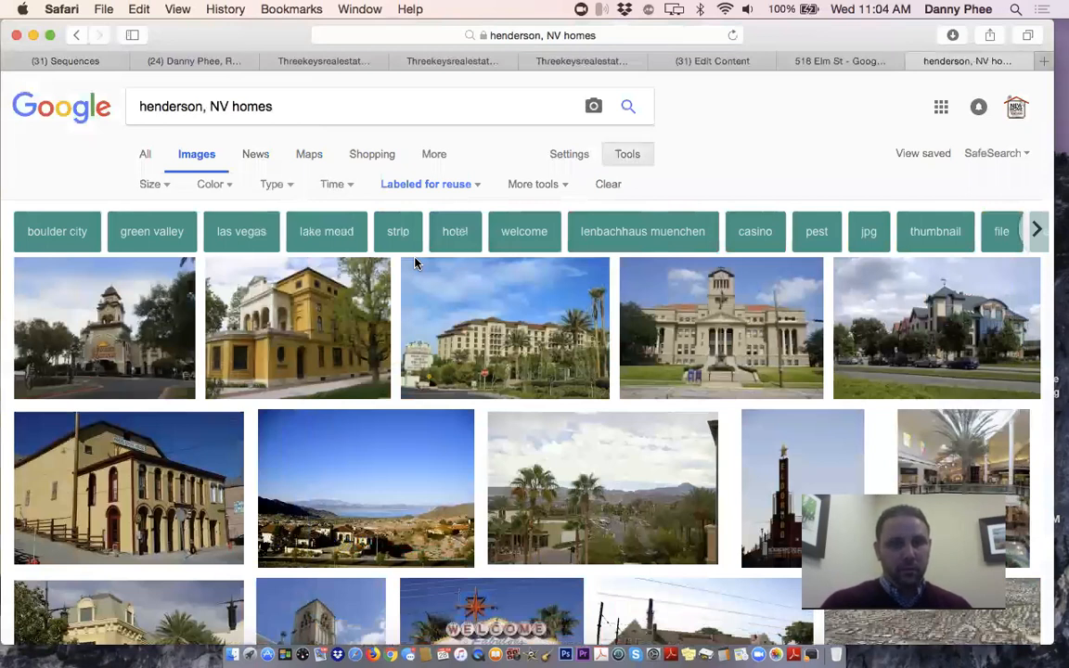
scroll(573, 376, down, 5)
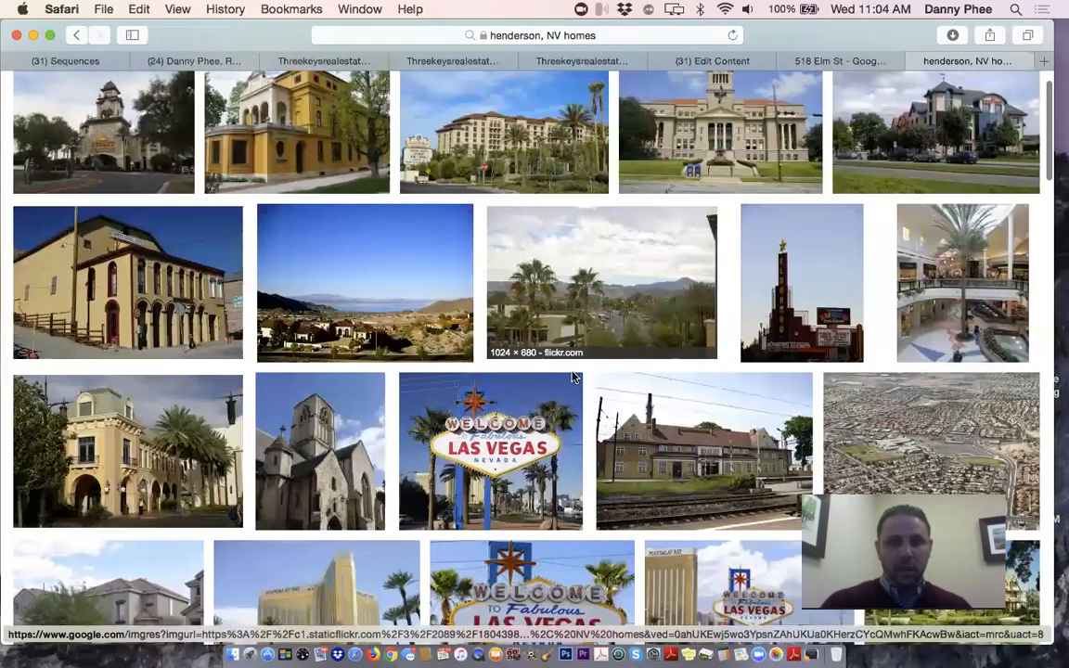
scroll(573, 377, down, 1)
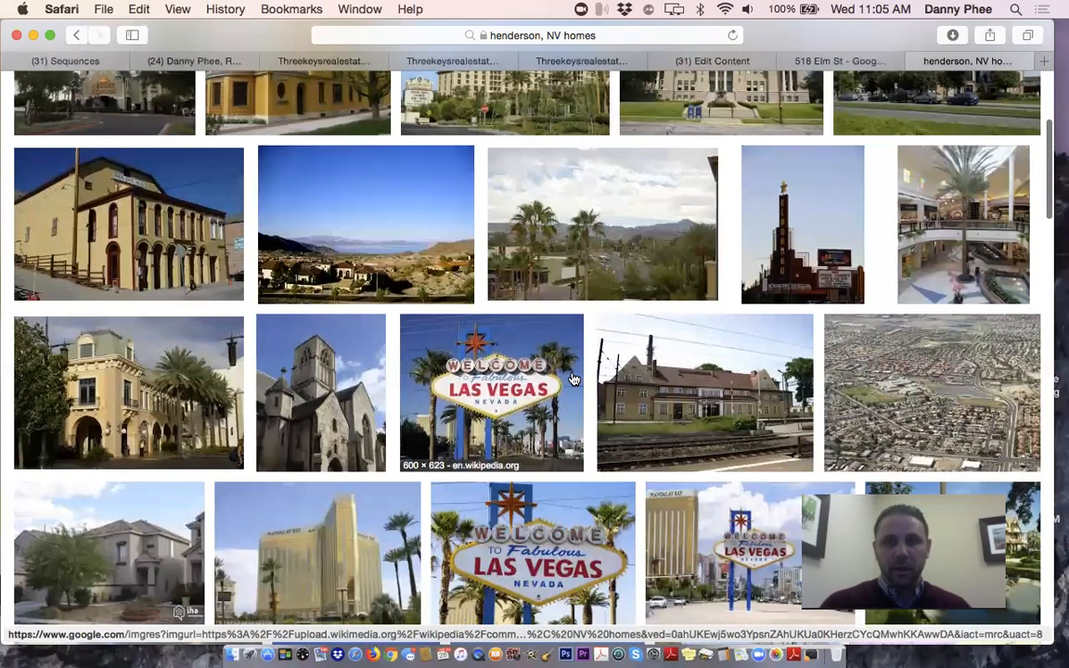
scroll(572, 377, down, 5)
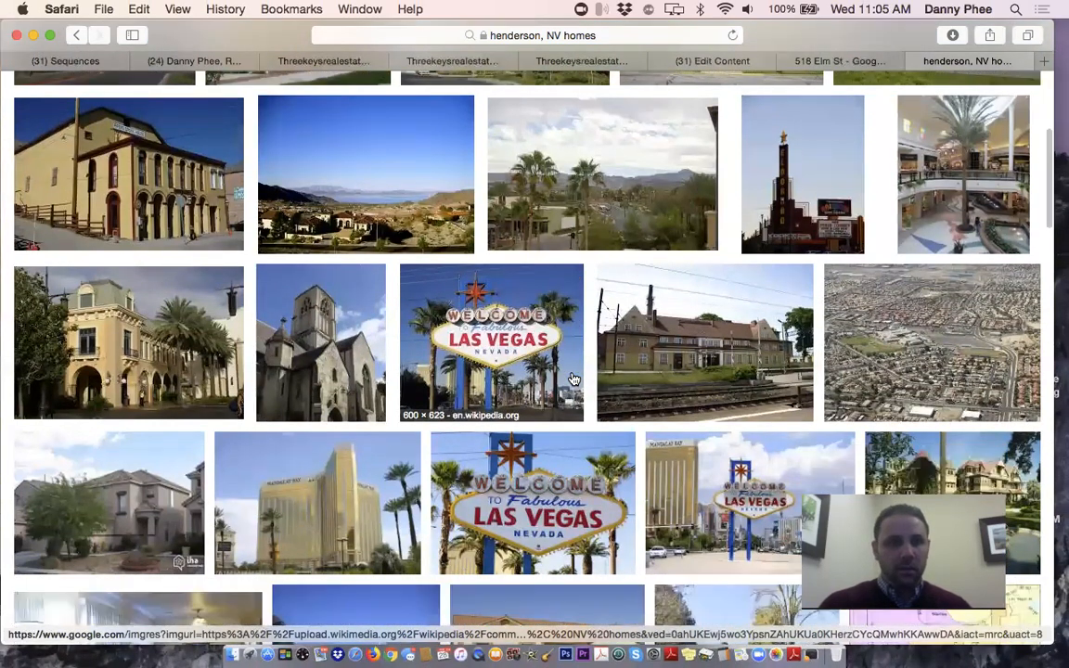
scroll(572, 377, down, 6)
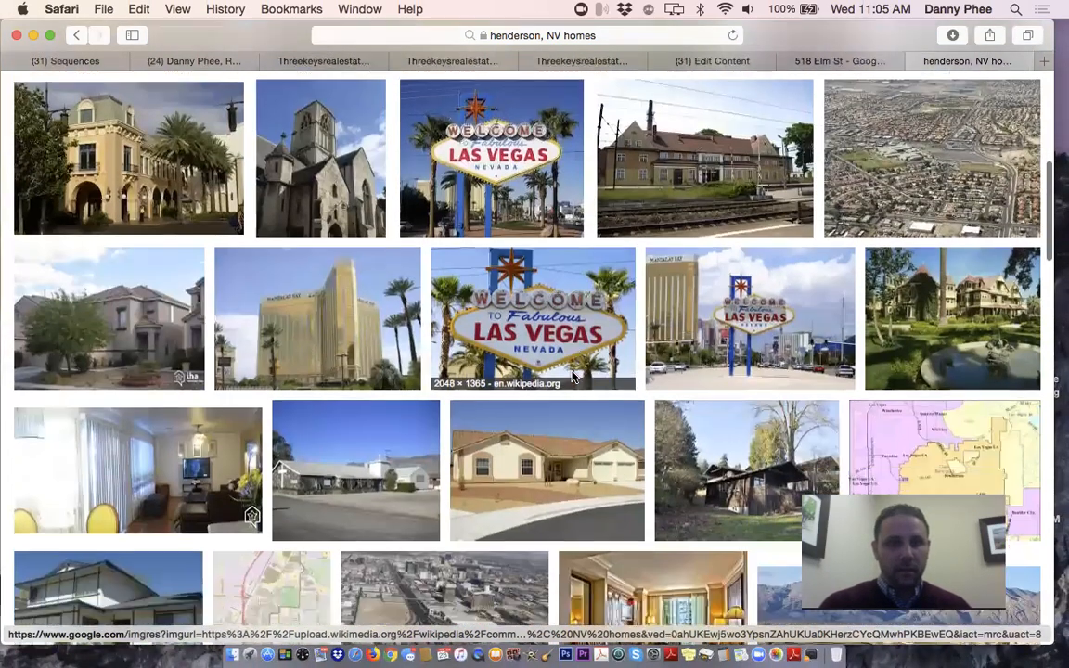
scroll(573, 377, down, 2)
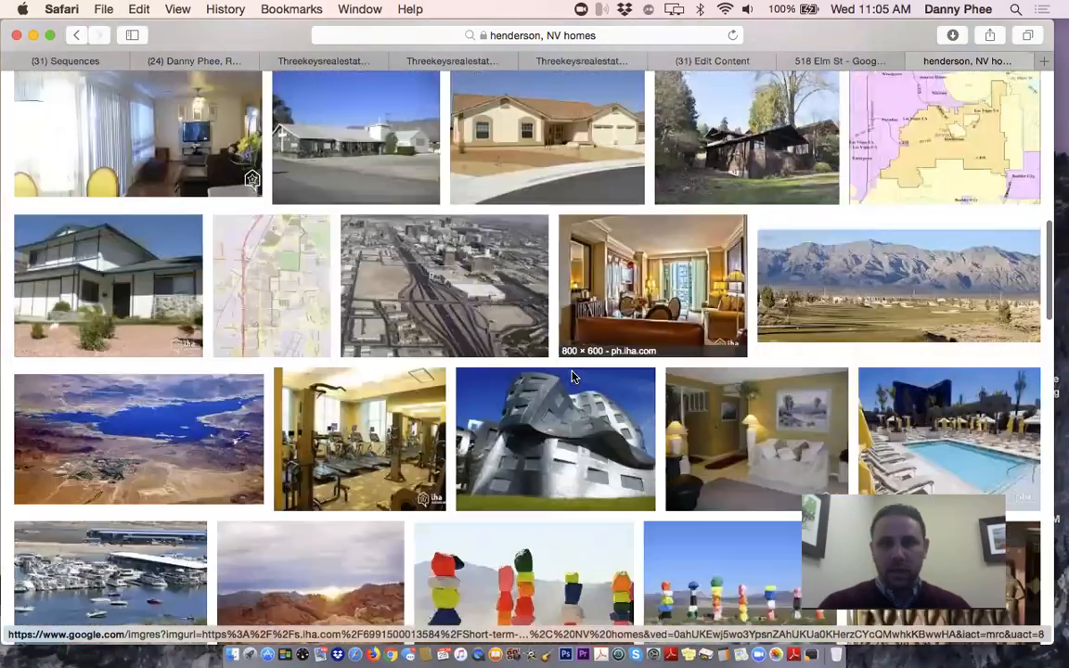
scroll(574, 378, down, 6)
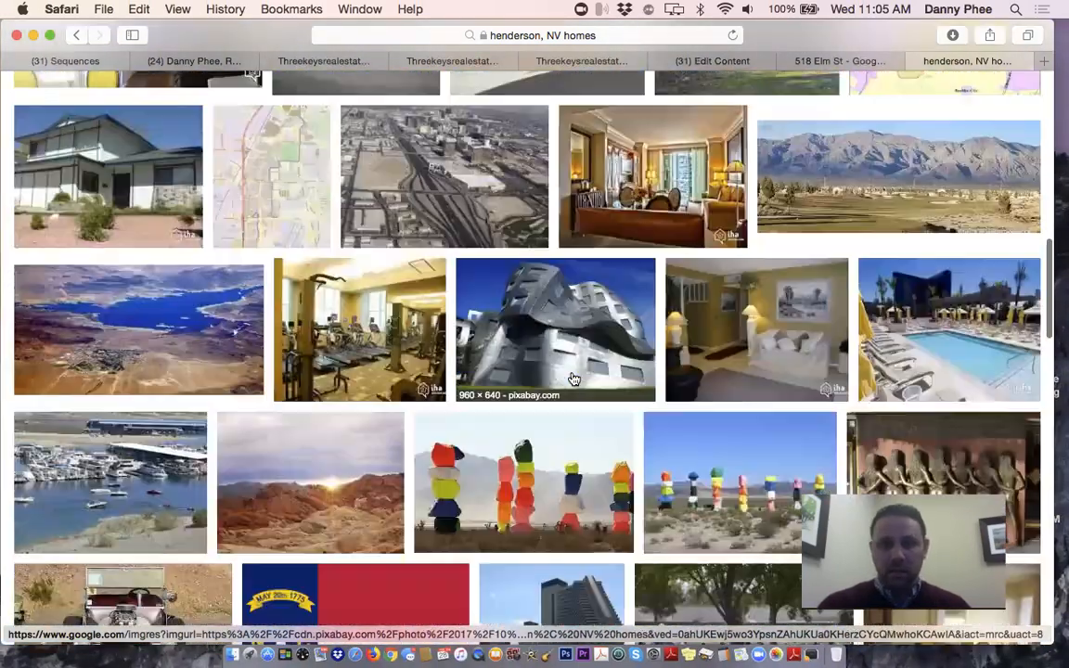
scroll(574, 378, down, 5)
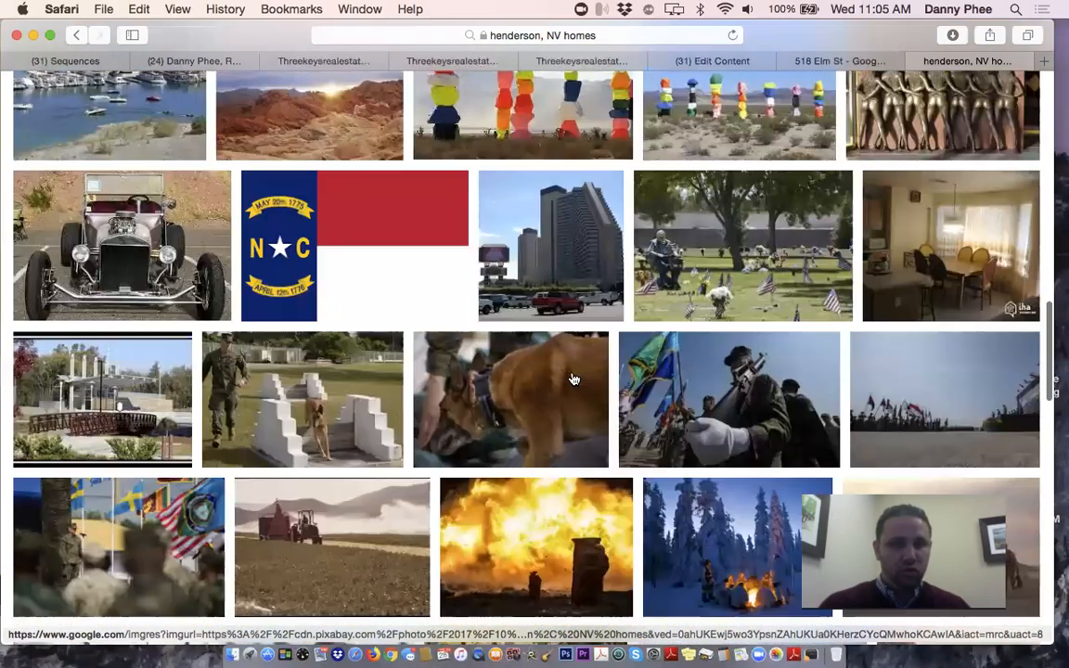
scroll(572, 377, up, 20)
scroll(573, 377, down, 6)
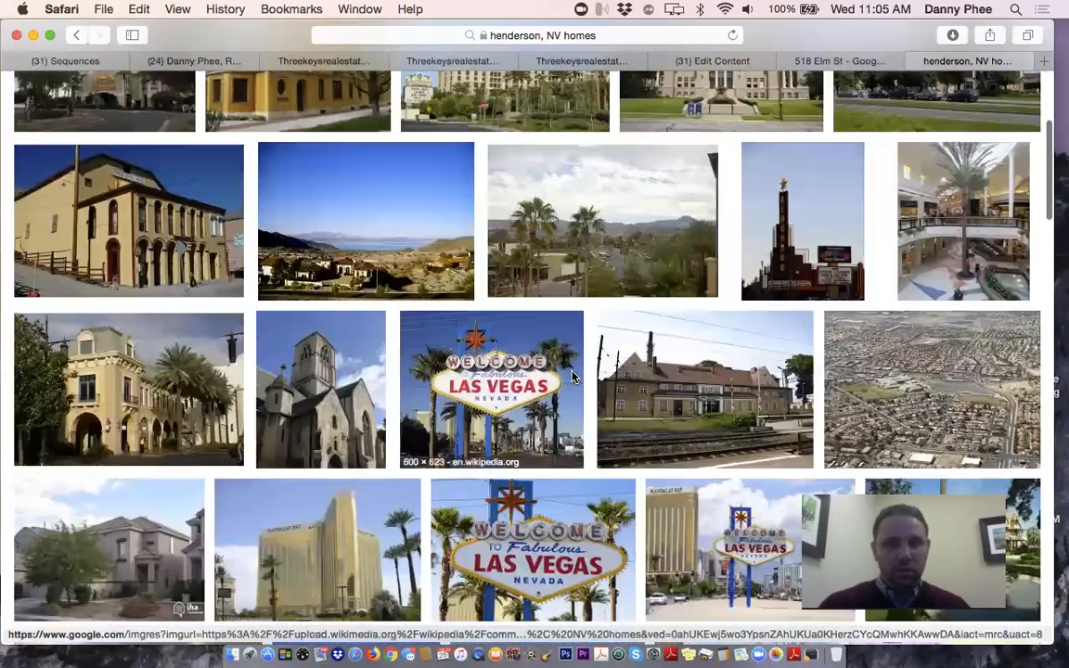
scroll(572, 377, down, 2)
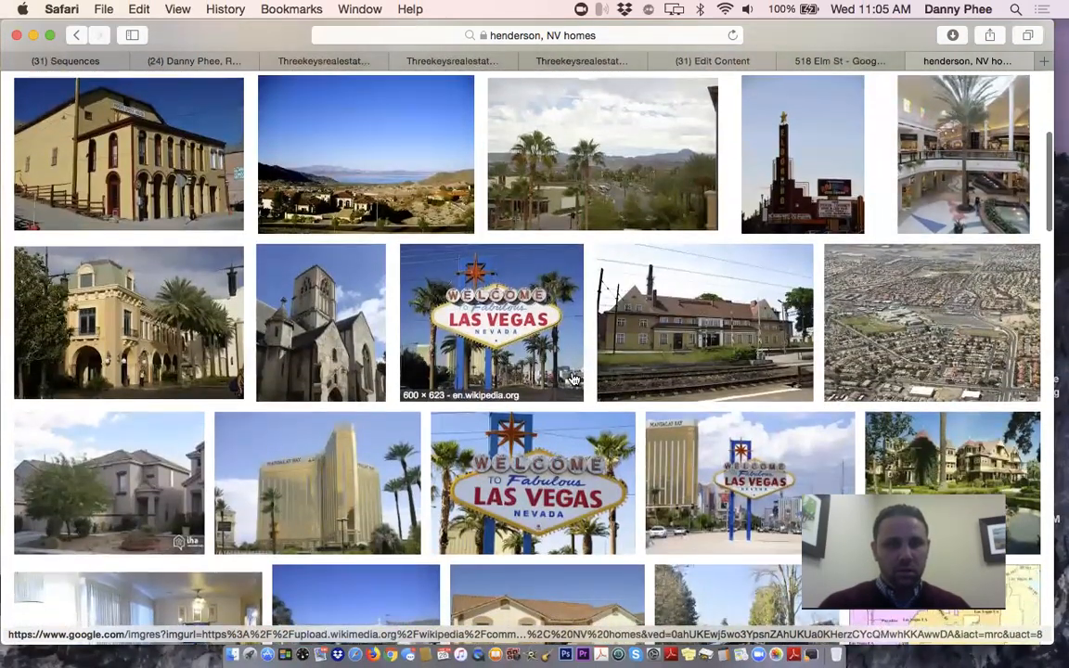
scroll(573, 377, up, 2)
scroll(573, 377, up, 3)
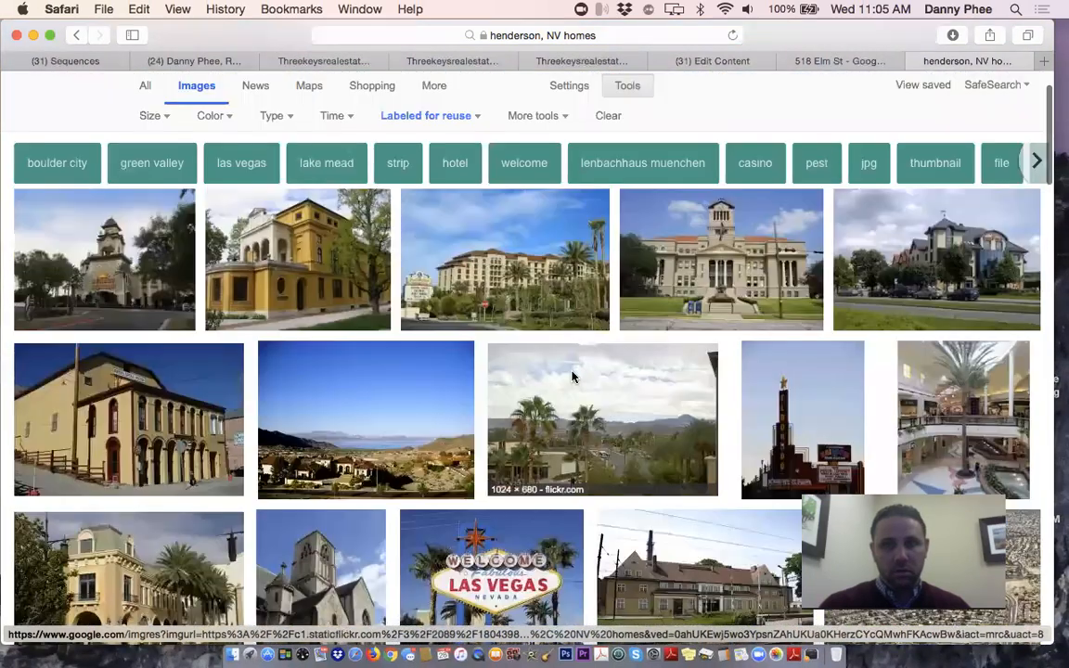
scroll(573, 377, down, 1)
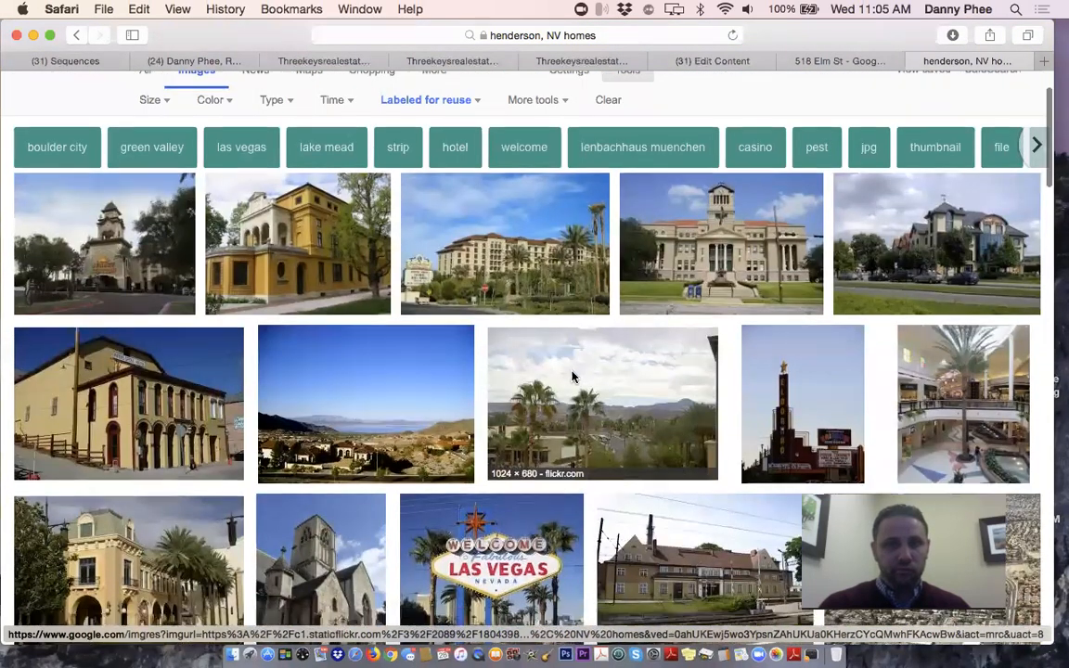
scroll(573, 377, down, 3)
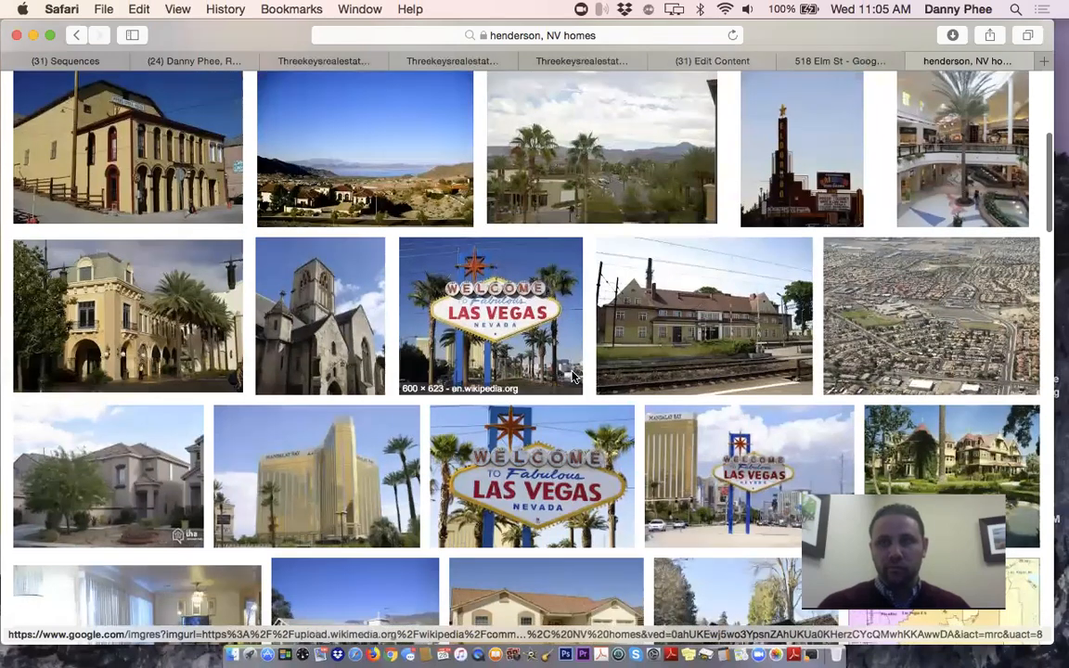
scroll(572, 376, down, 1)
scroll(572, 377, down, 1)
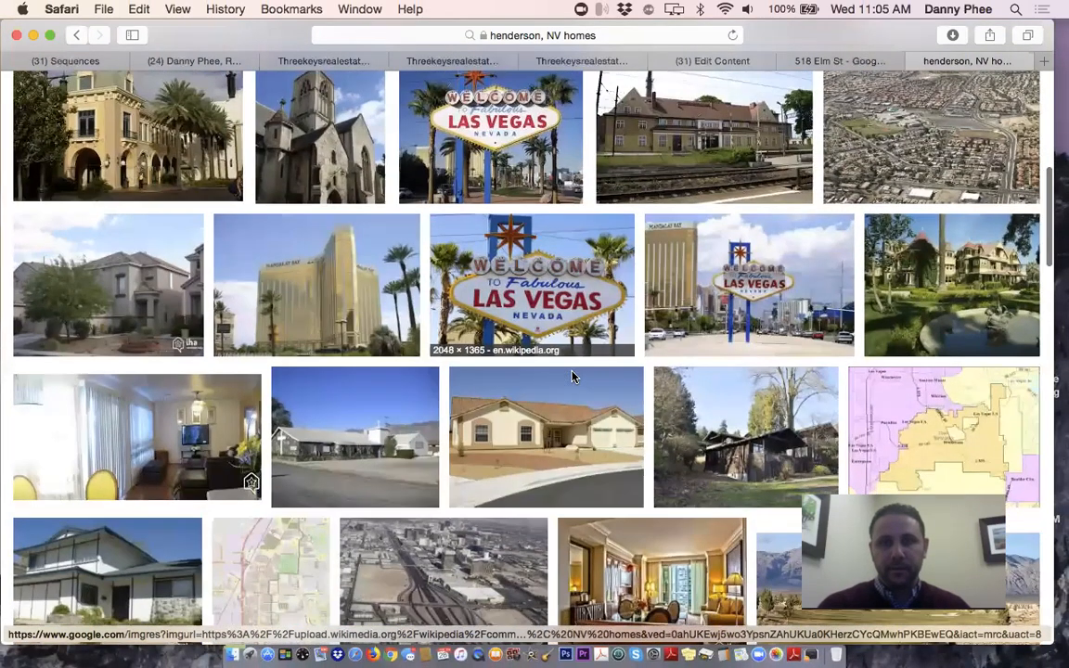
scroll(573, 377, down, 4)
scroll(573, 377, up, 8)
scroll(573, 377, up, 2)
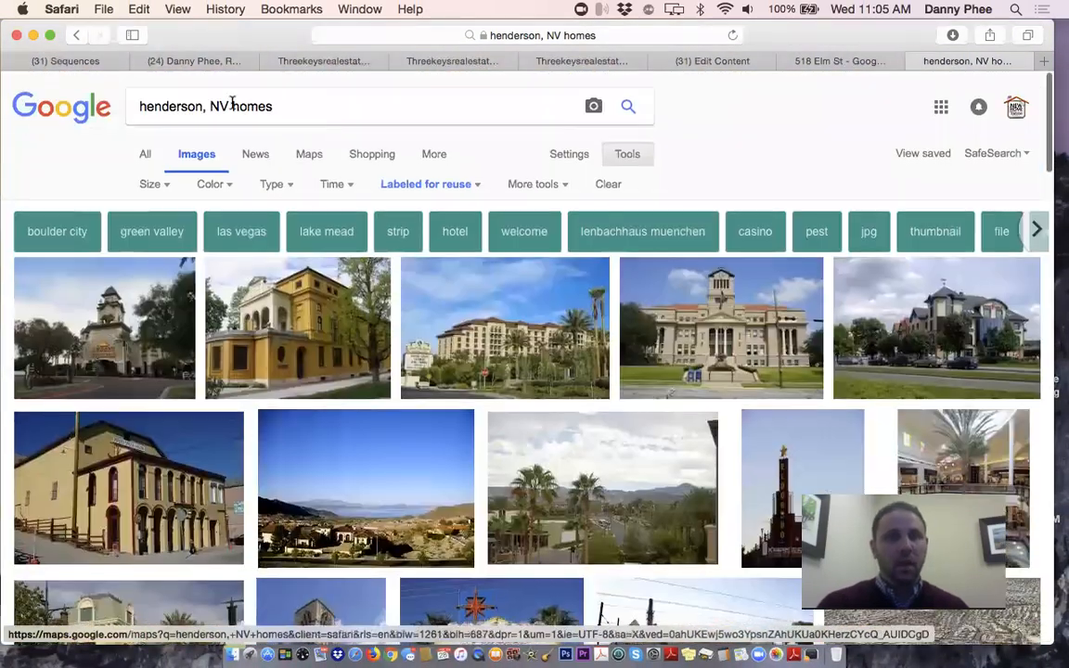
Change the image search to 'water st henderson nv' and browse the results
double_click(179, 109)
text(water st)
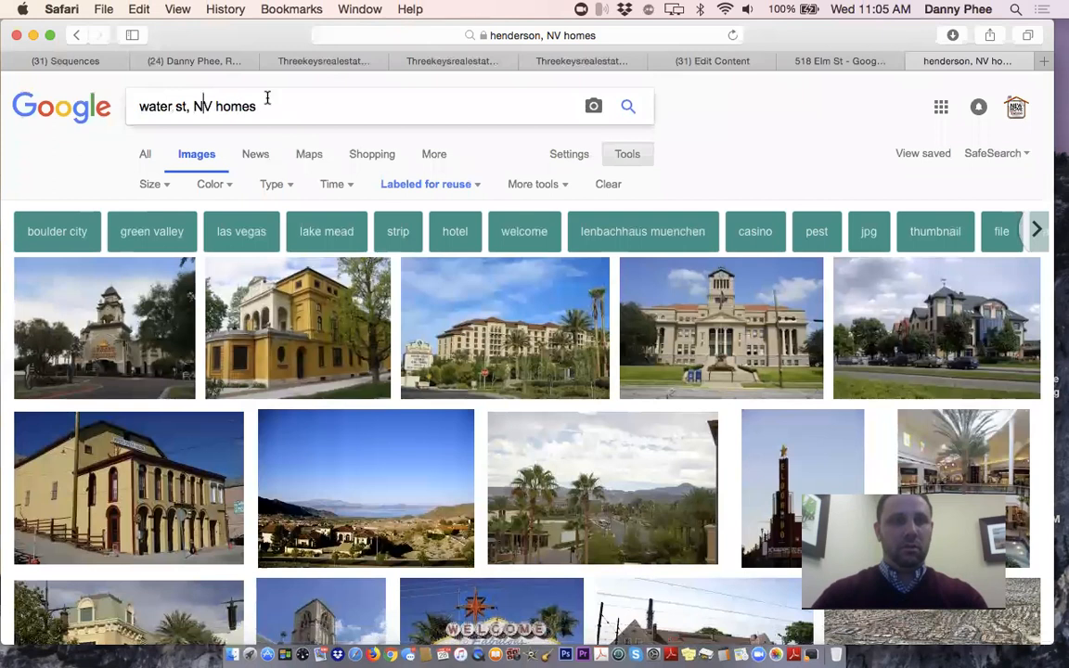
drag(270, 100, 194, 104)
text(henderson)
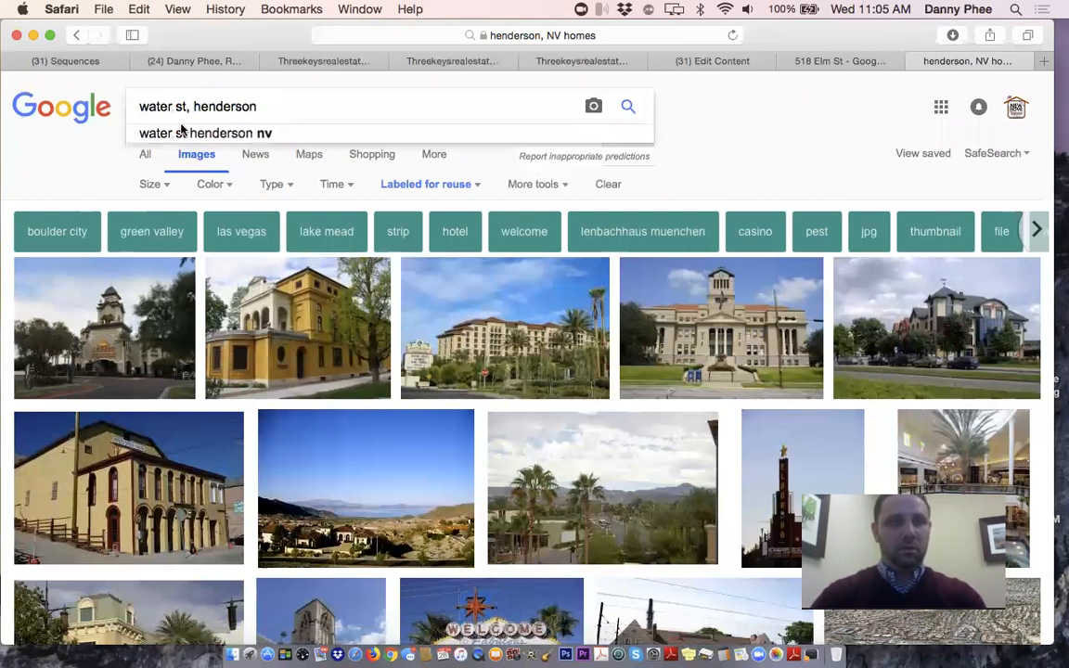
click(181, 133)
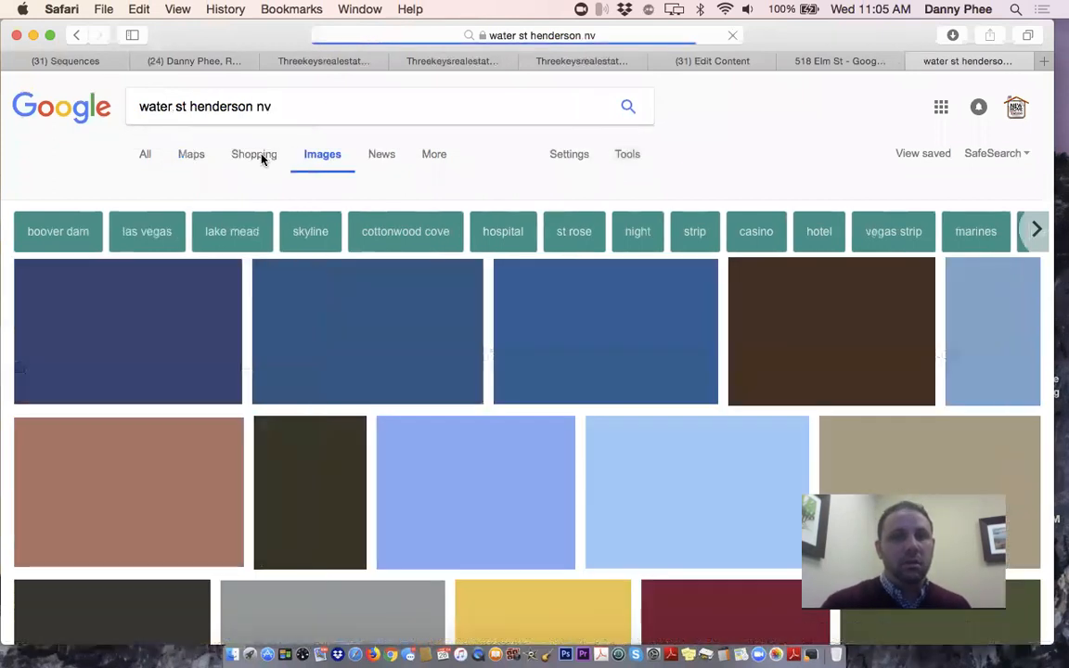
scroll(399, 320, down, 1)
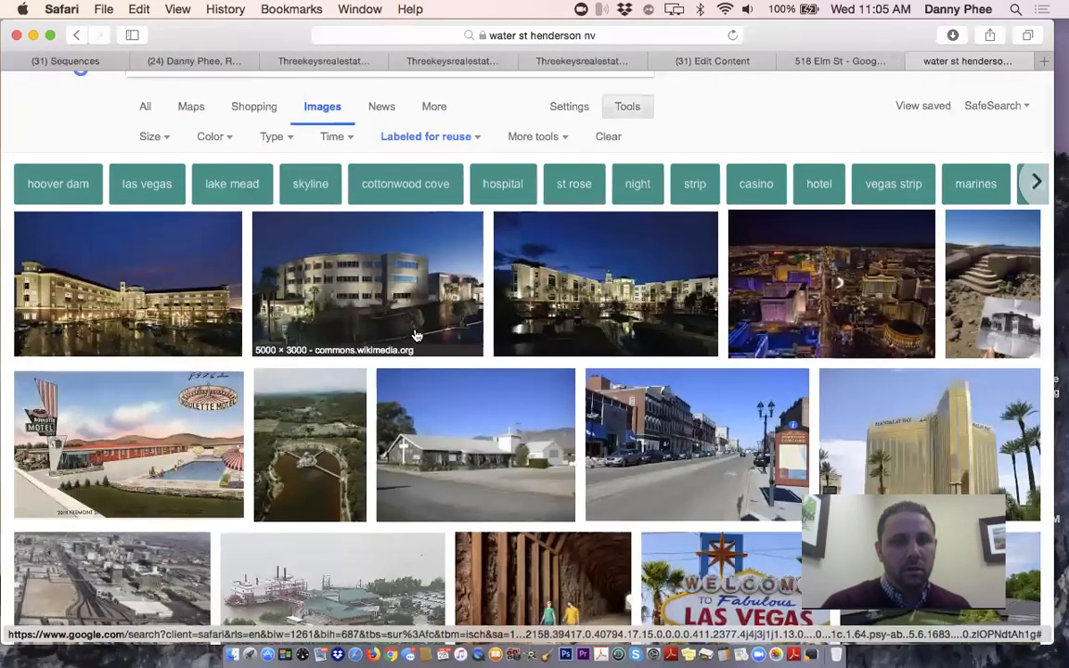
scroll(416, 336, down, 3)
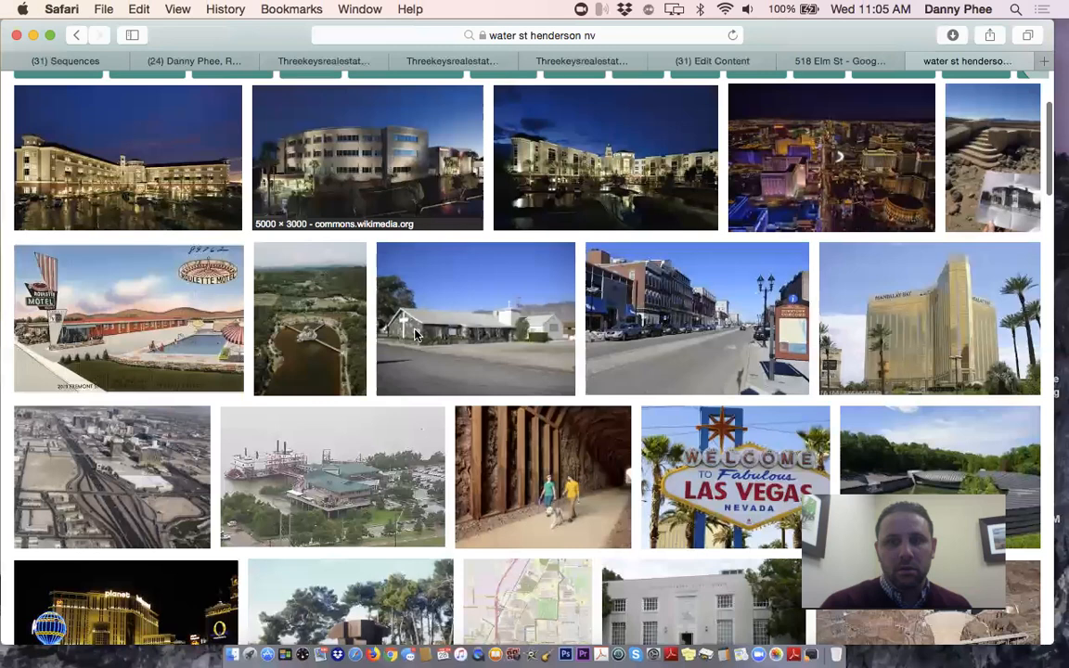
scroll(415, 336, down, 8)
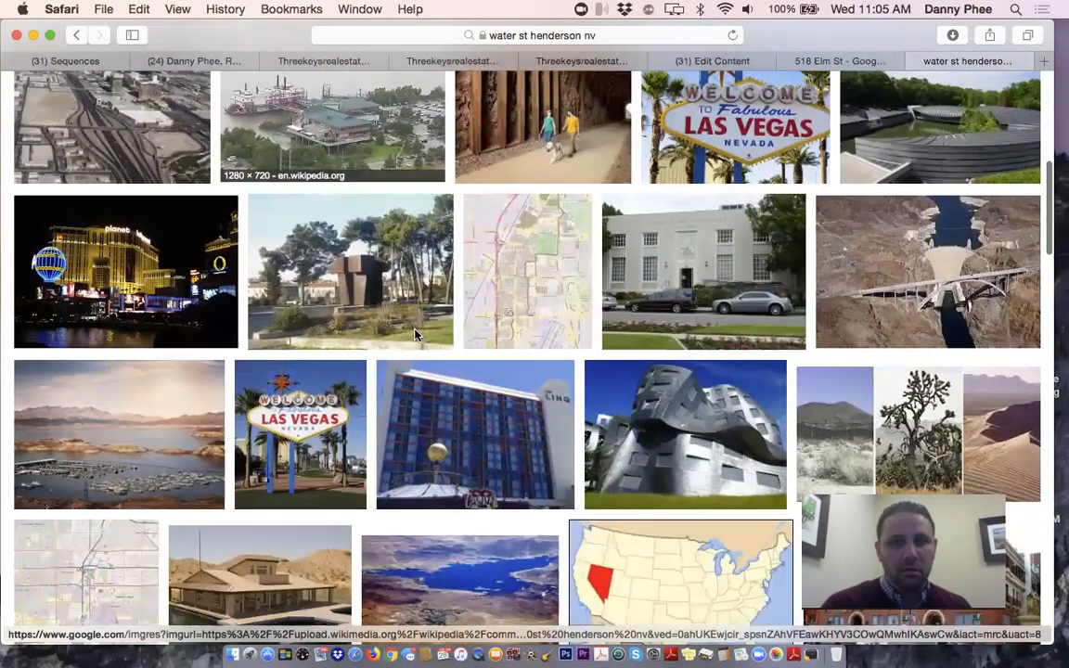
scroll(416, 336, down, 2)
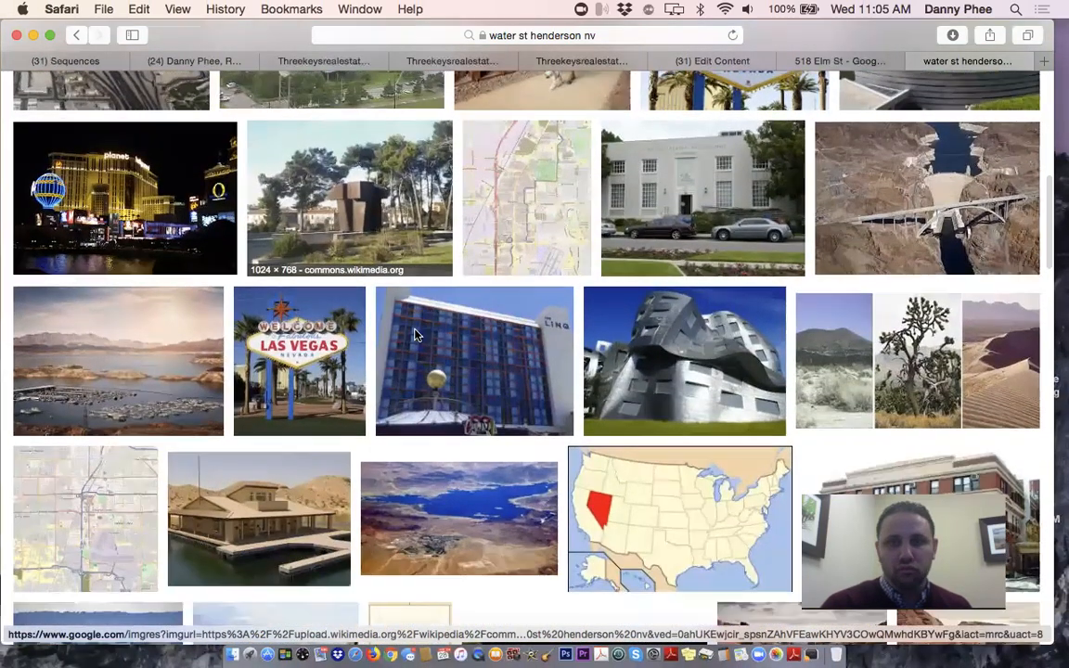
scroll(415, 336, up, 12)
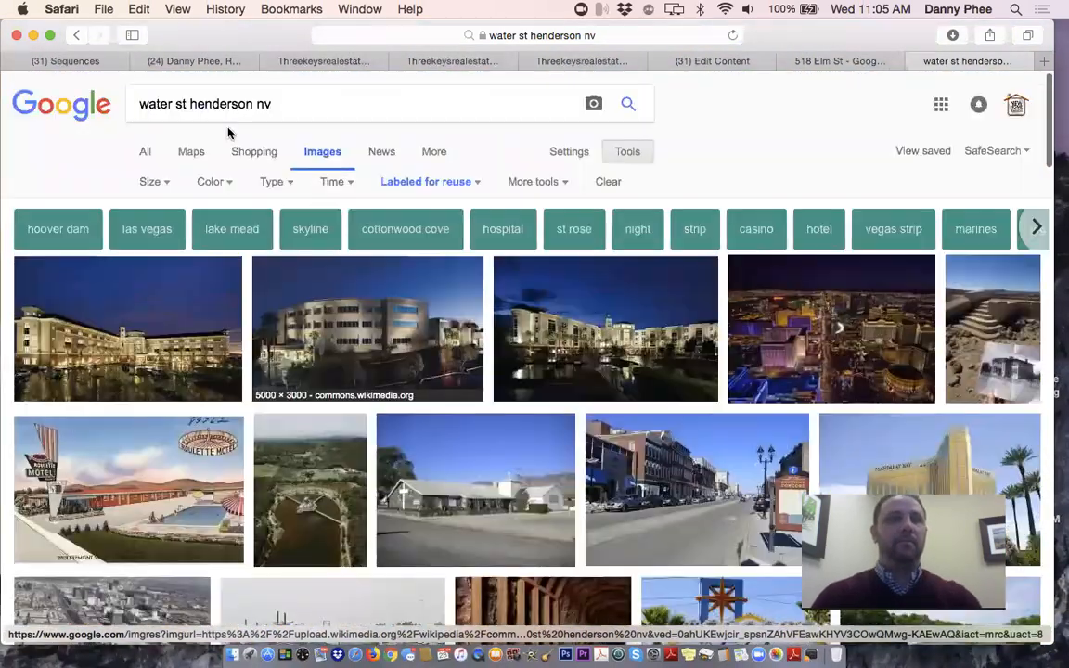
Search Google Images for 'henderson, nv' and scroll the results to find a suitable photo
triple_click(222, 107)
text(henderson, nv)
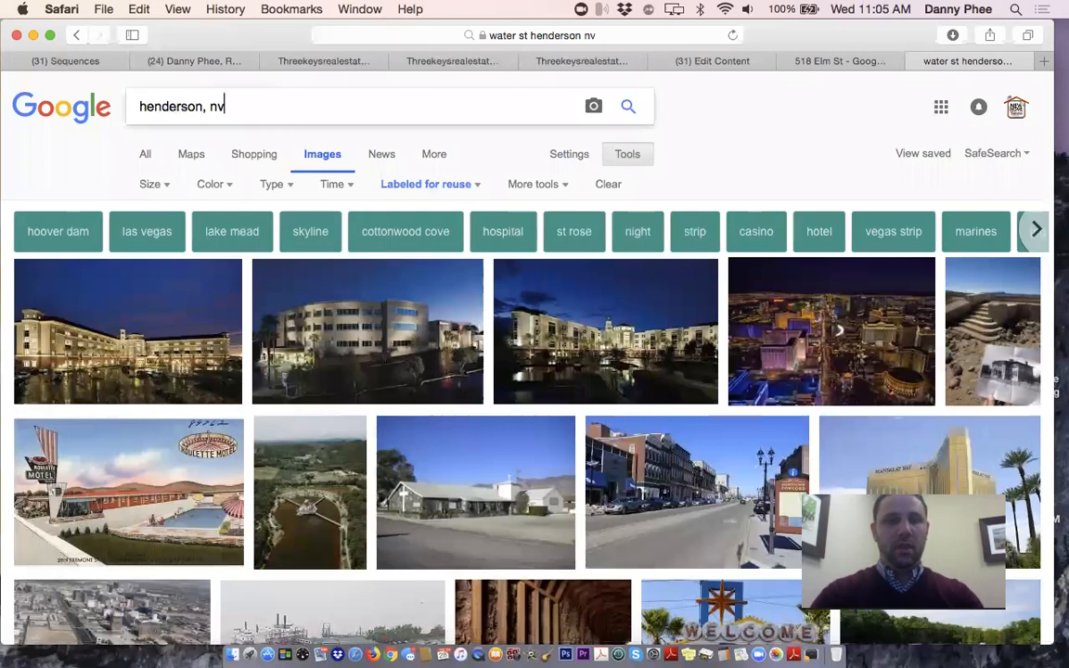
key(Return)
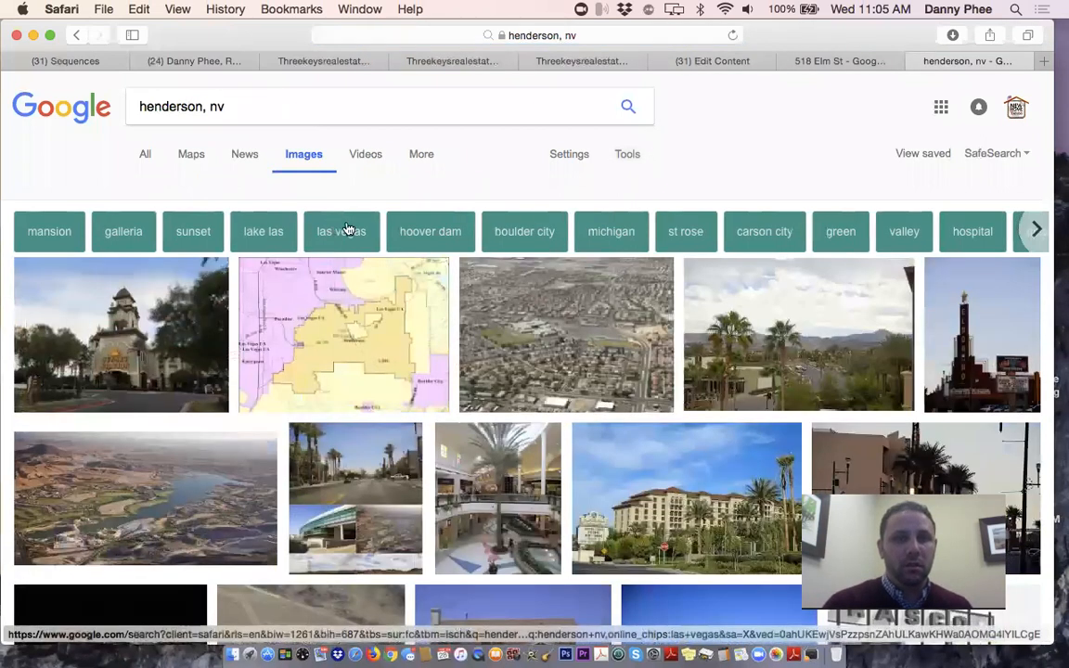
scroll(808, 330, down, 5)
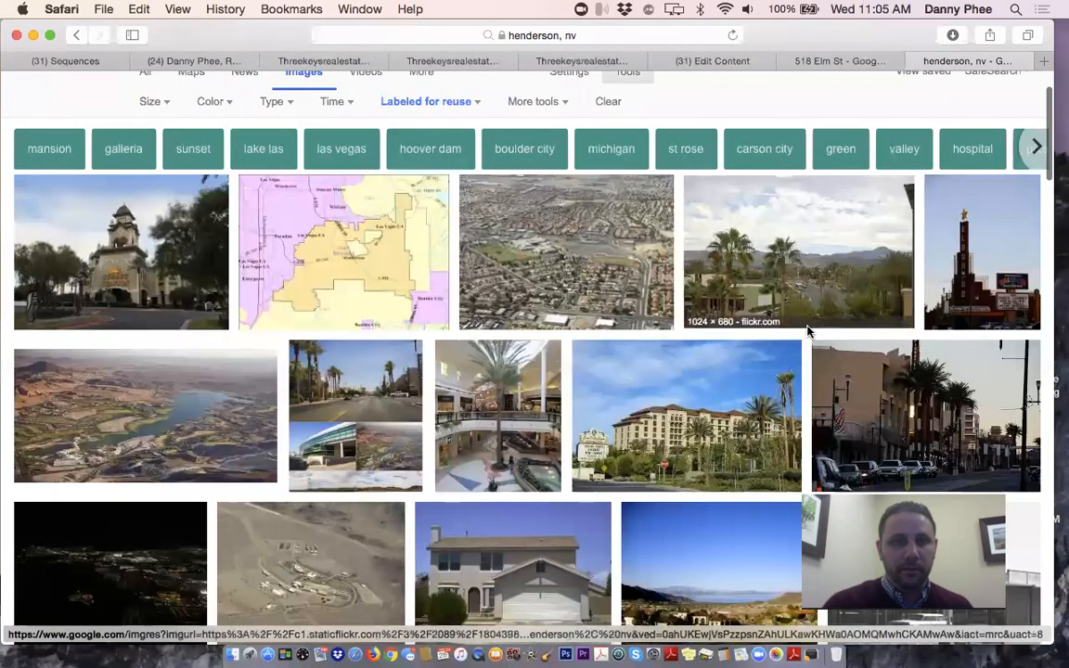
scroll(807, 331, down, 1)
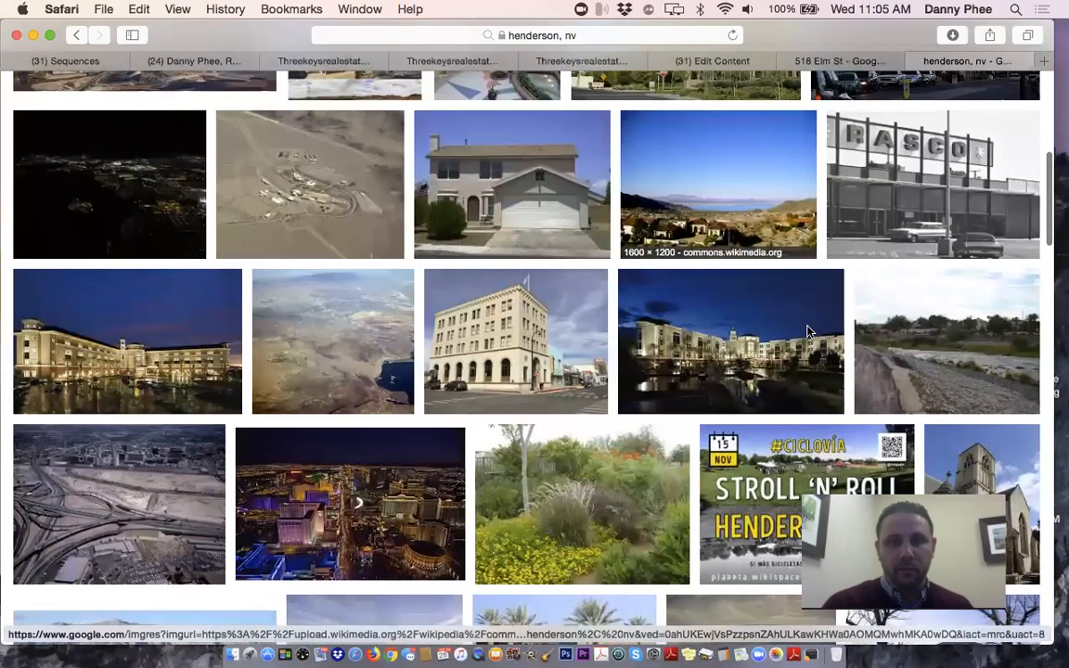
scroll(808, 330, down, 3)
scroll(808, 331, down, 2)
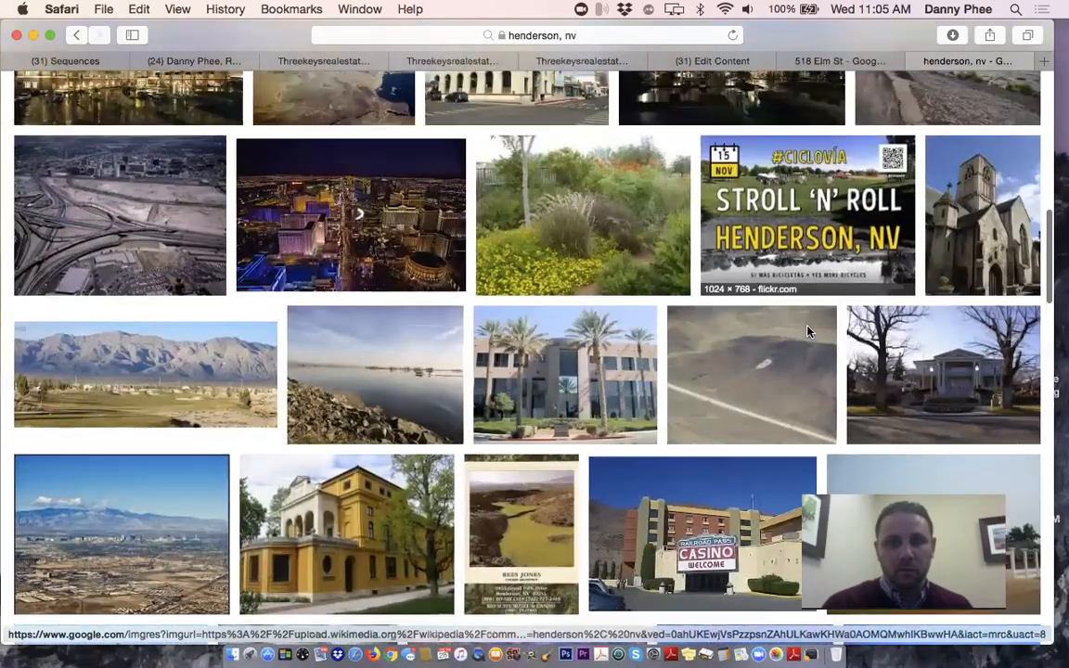
scroll(808, 330, down, 2)
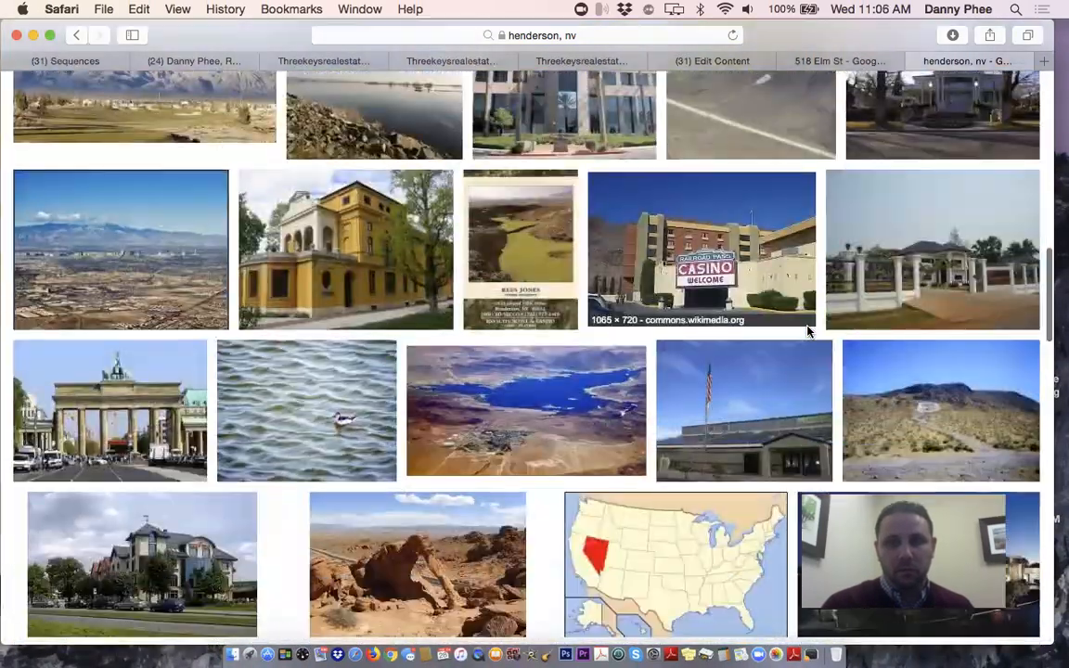
scroll(808, 345, down, 5)
scroll(811, 360, up, 15)
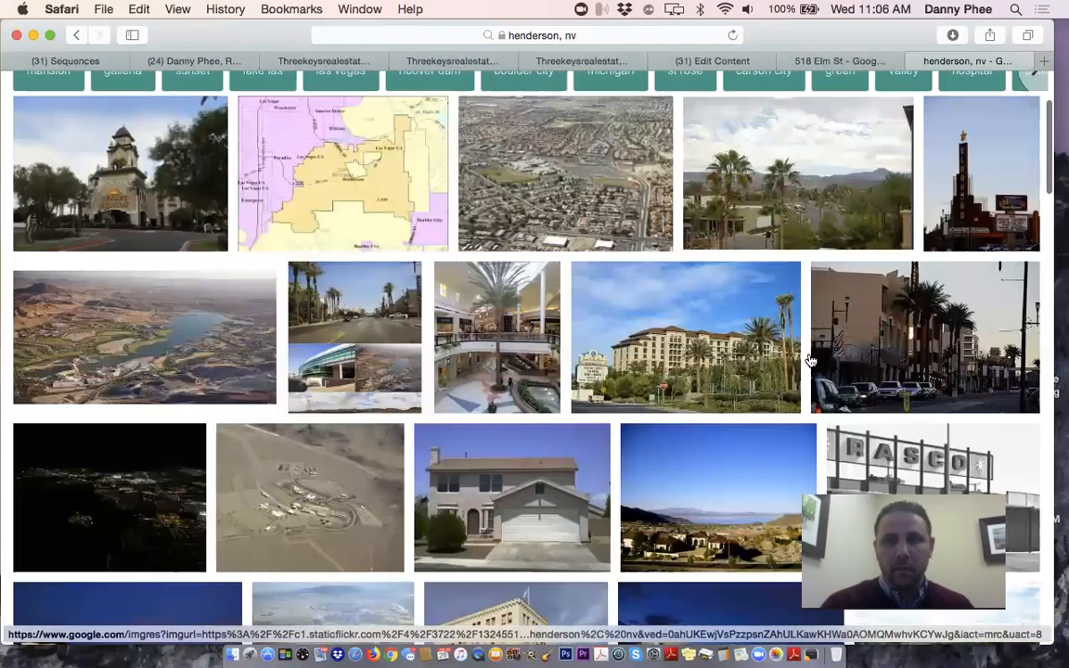
Save the Henderson palm-tree photo to the Desktop and return to the ManyChat tab
click(800, 322)
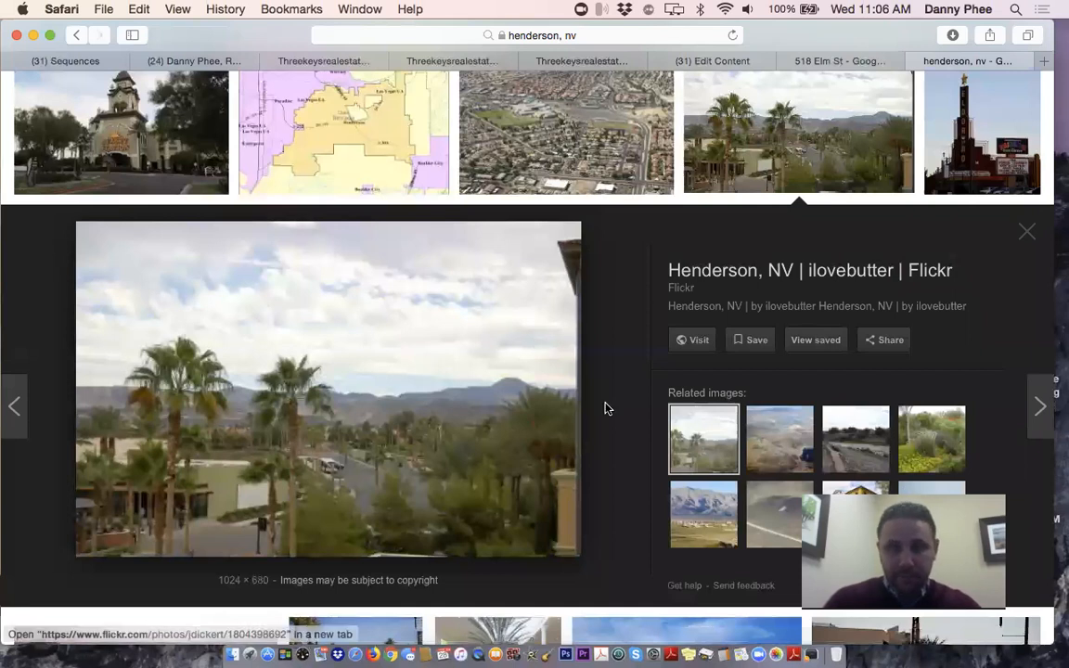
right_click(425, 322)
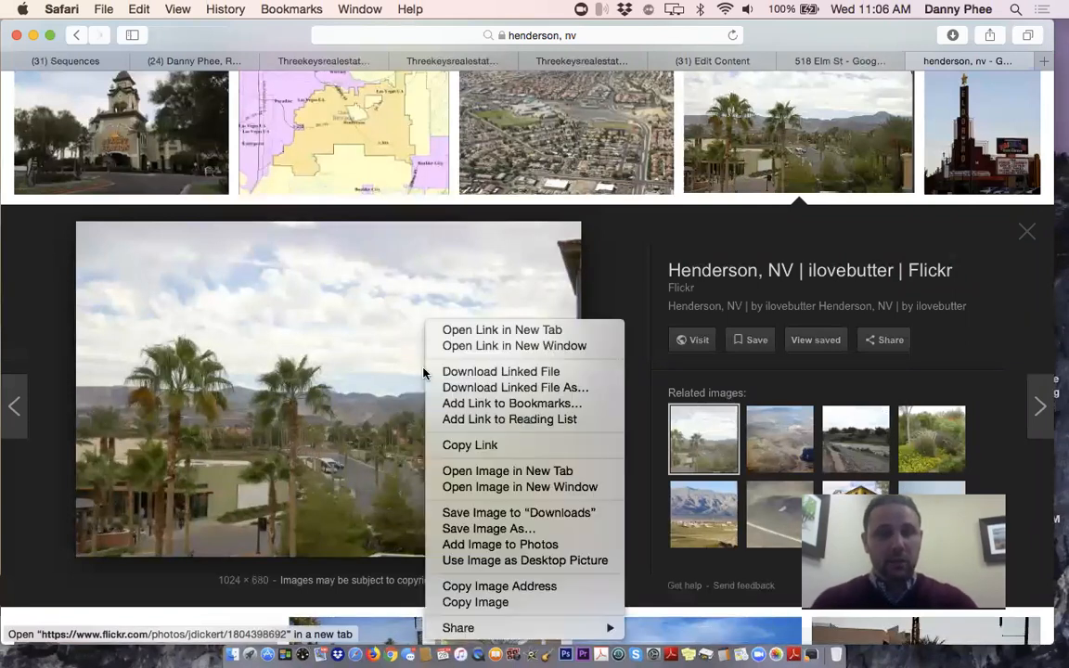
click(516, 531)
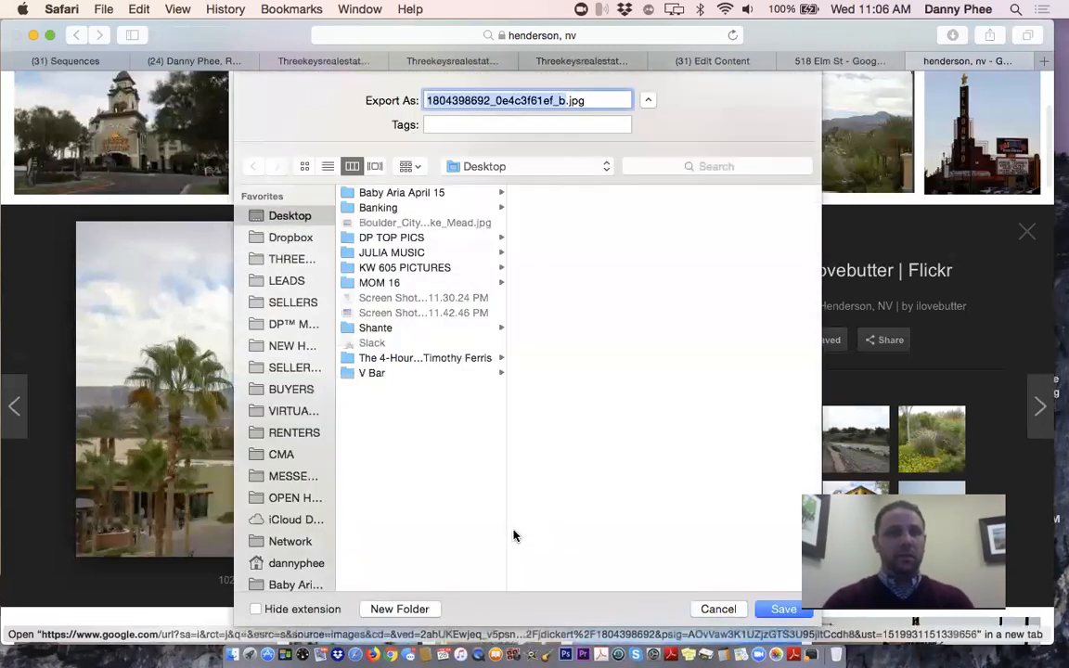
click(781, 614)
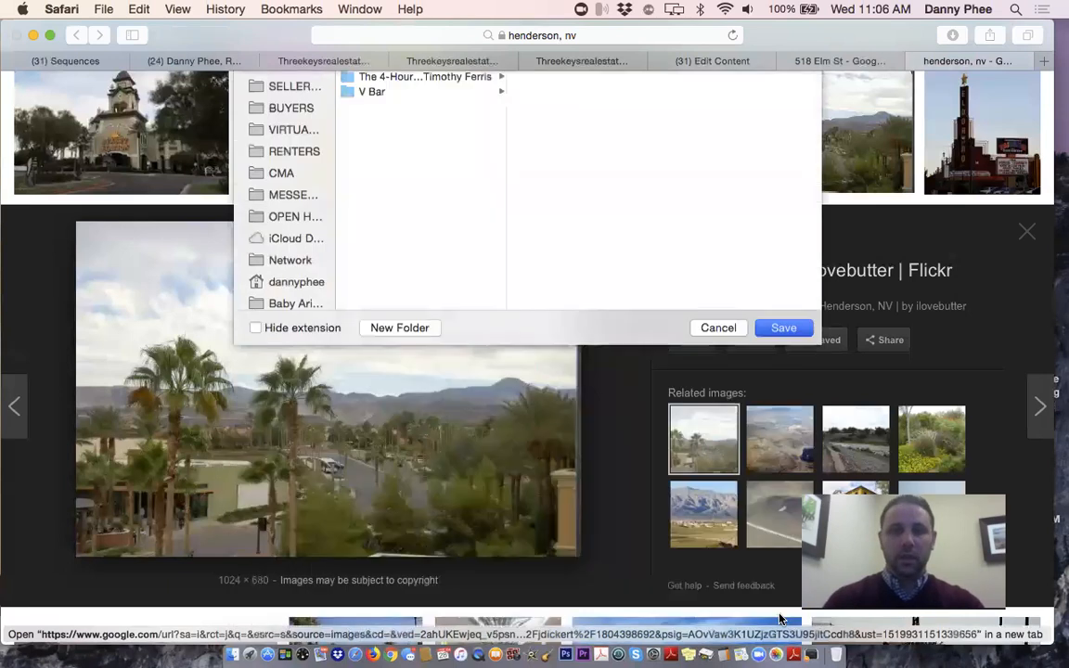
click(701, 60)
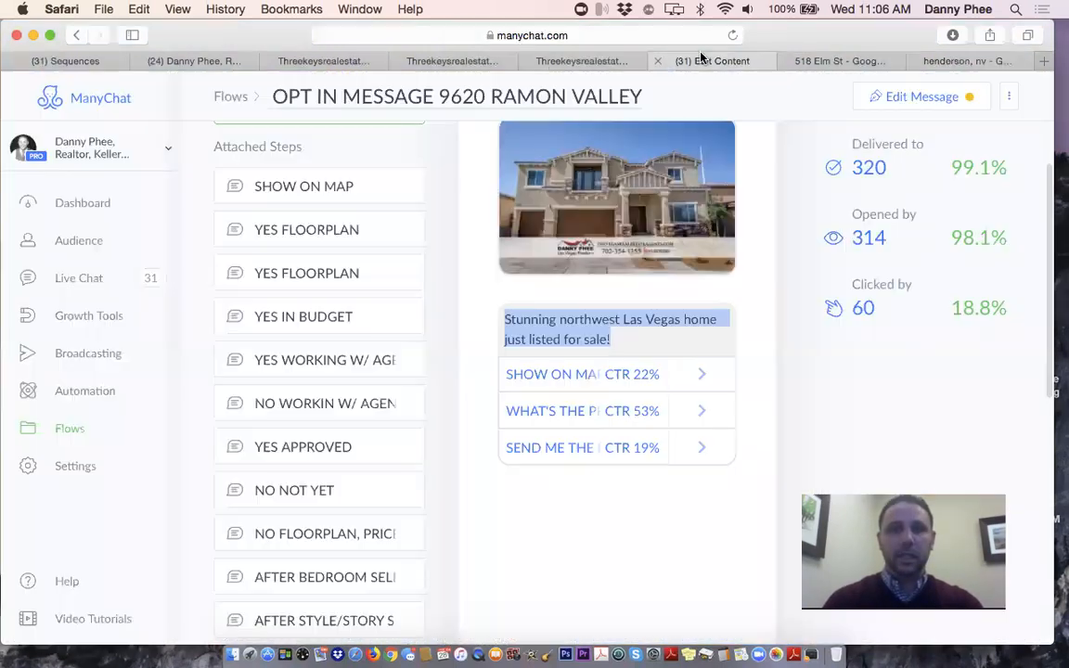
click(62, 60)
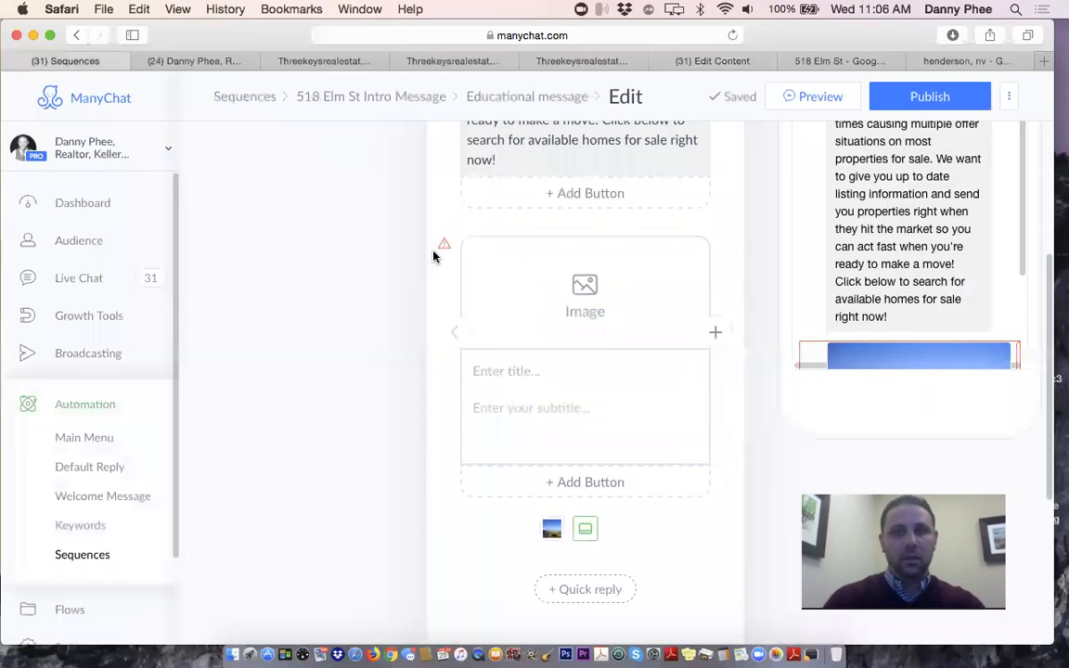
click(621, 308)
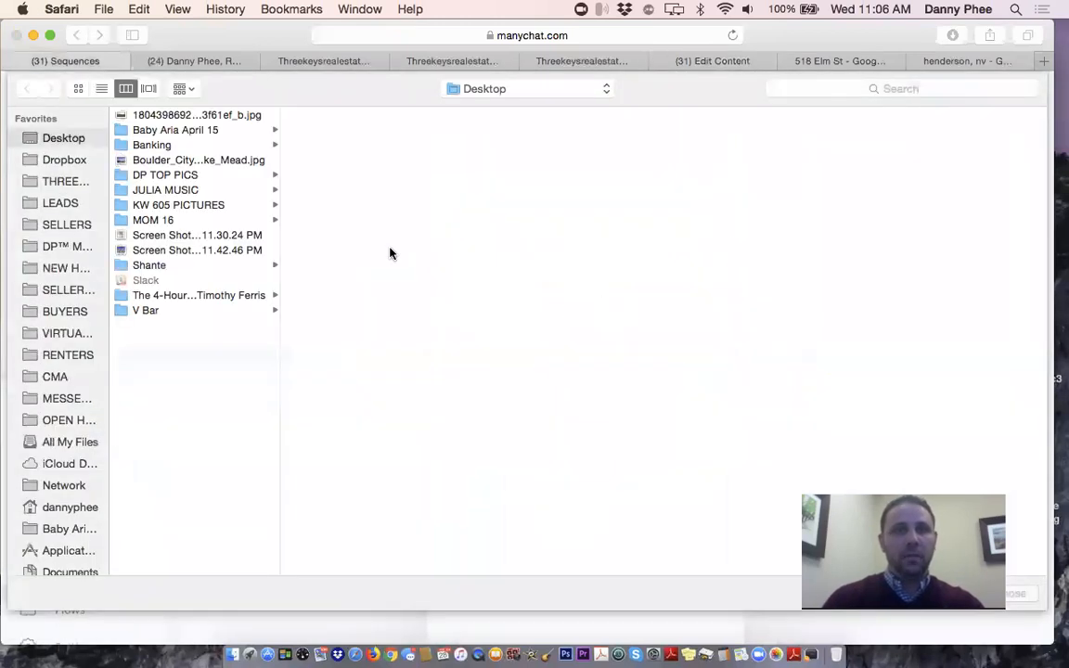
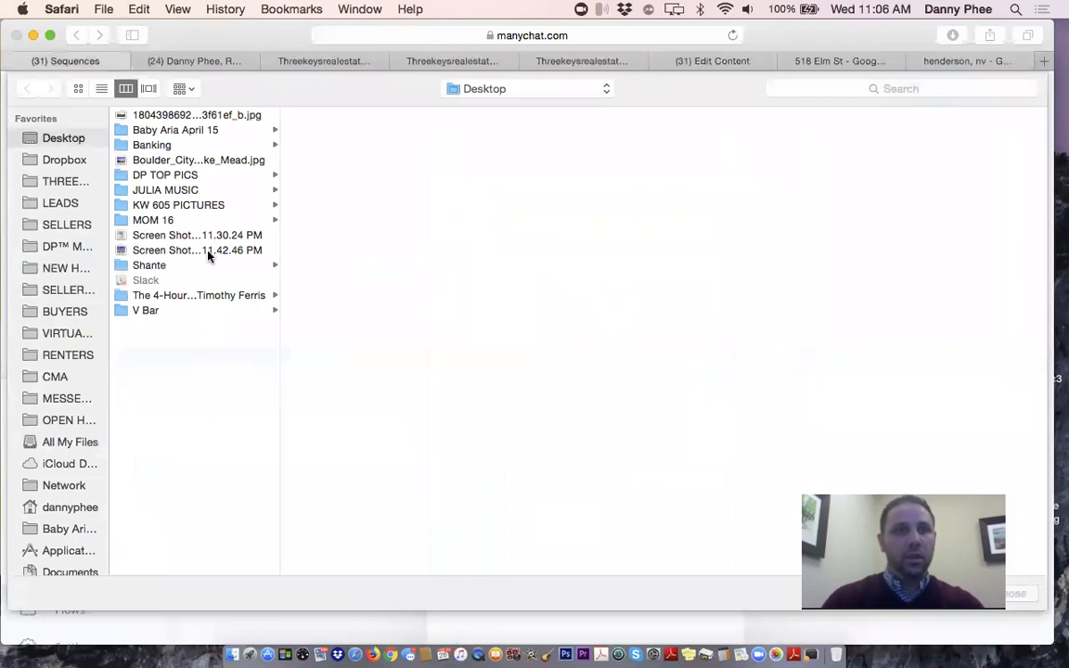
Upload the palm-tree jpg to the new card and title it 'Henderson Homes For Sale'
click(200, 116)
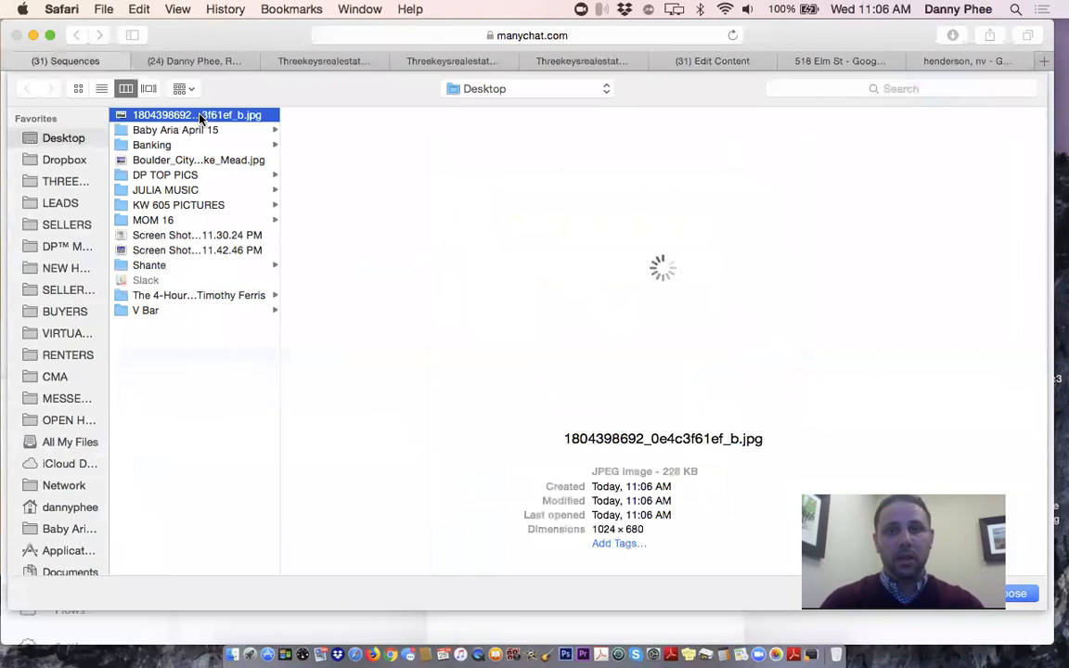
double_click(200, 116)
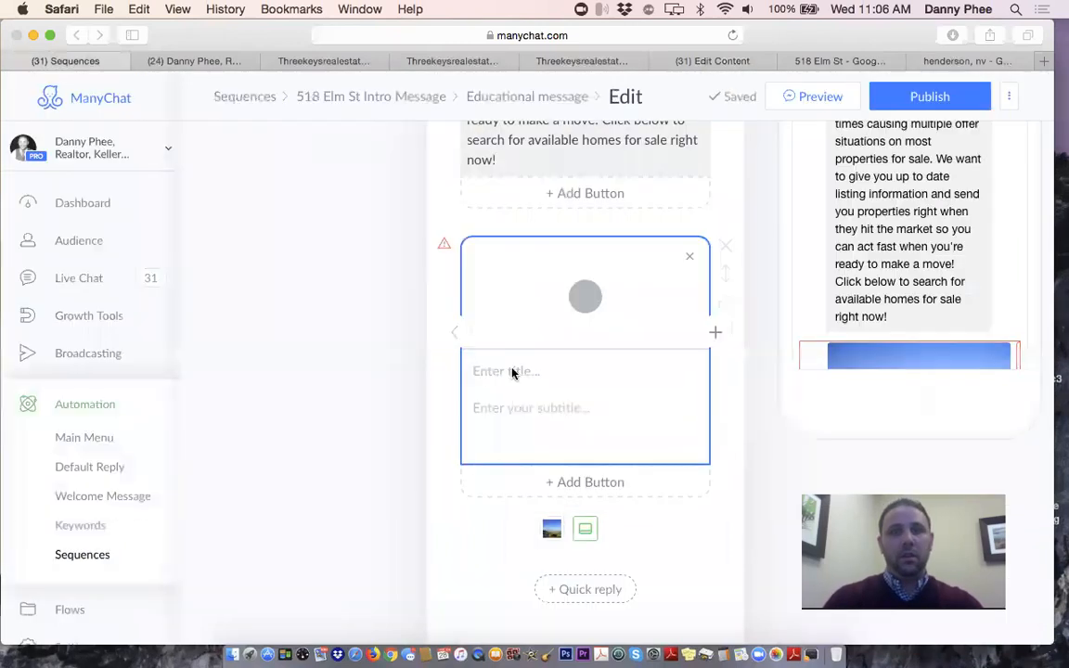
click(511, 379)
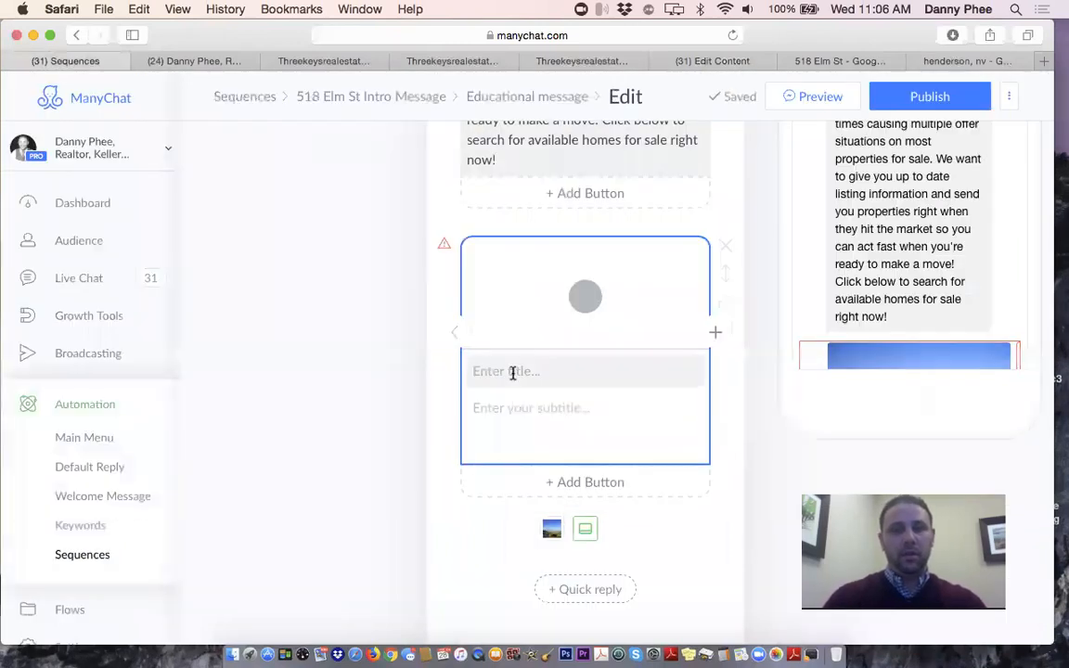
text(Henders)
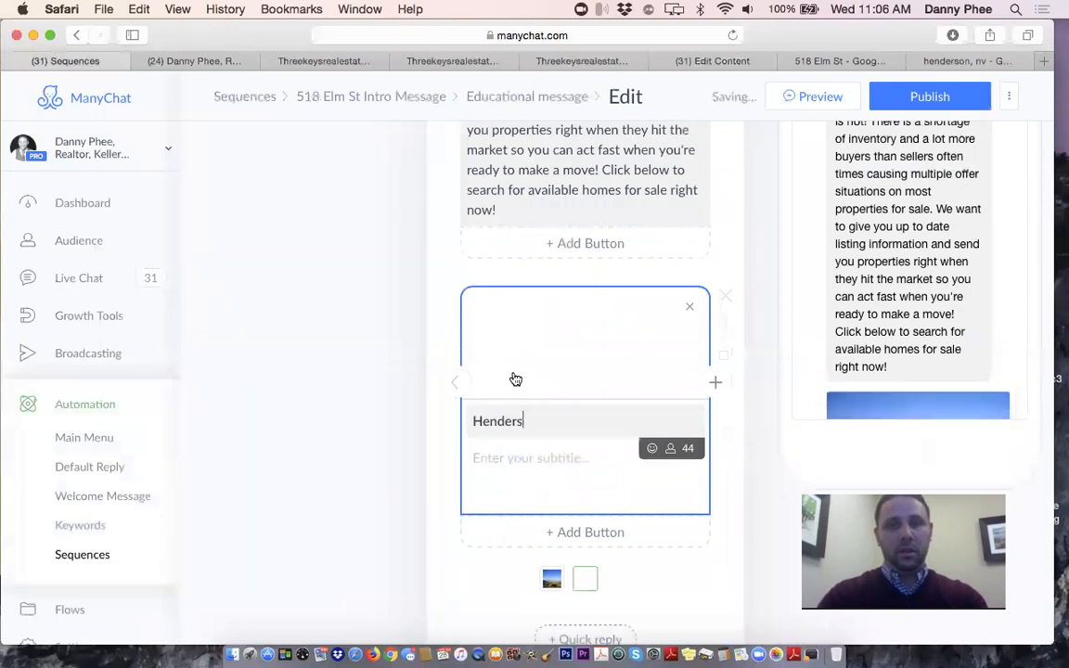
text(on Homes For)
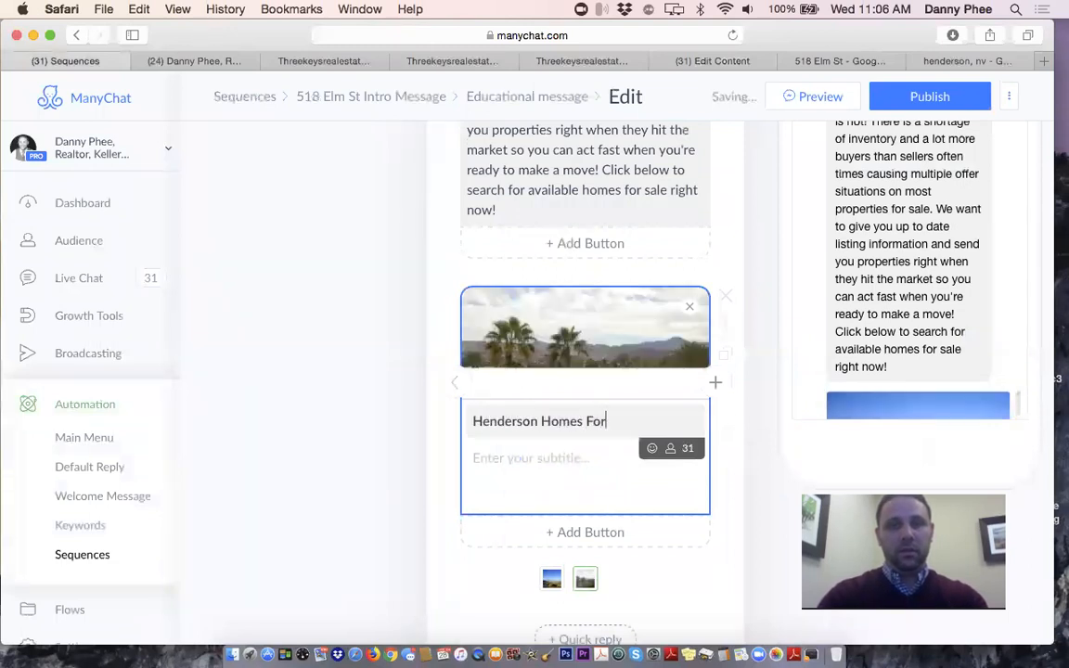
text( Sale)
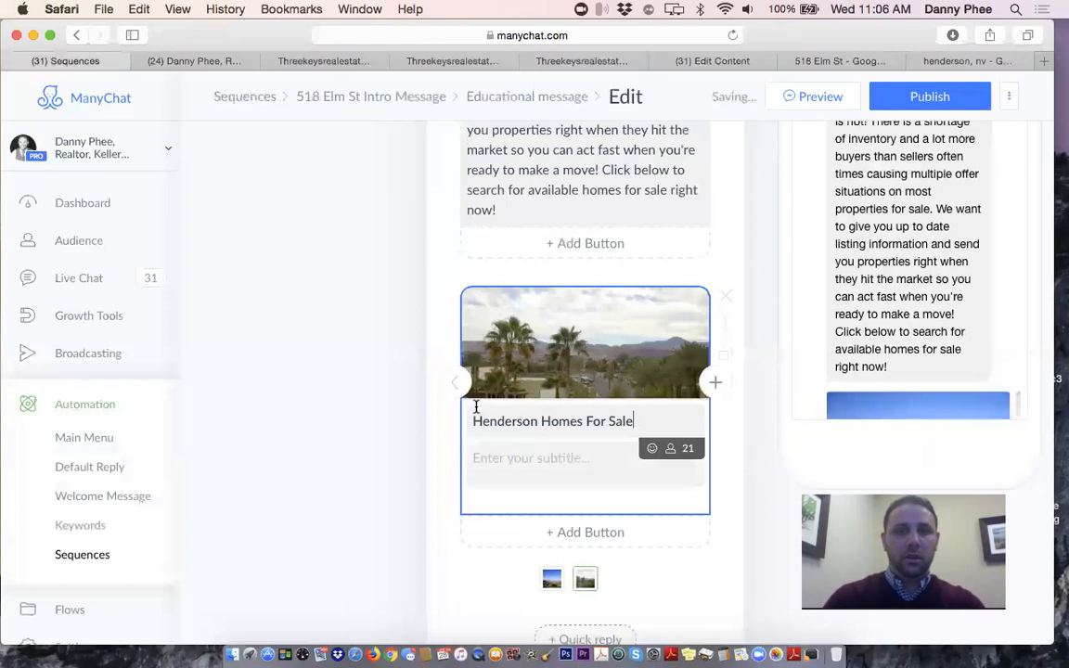
Reuse the Boulder City card's subtitle on the Henderson card, replacing Boulder City with Henderson
click(455, 381)
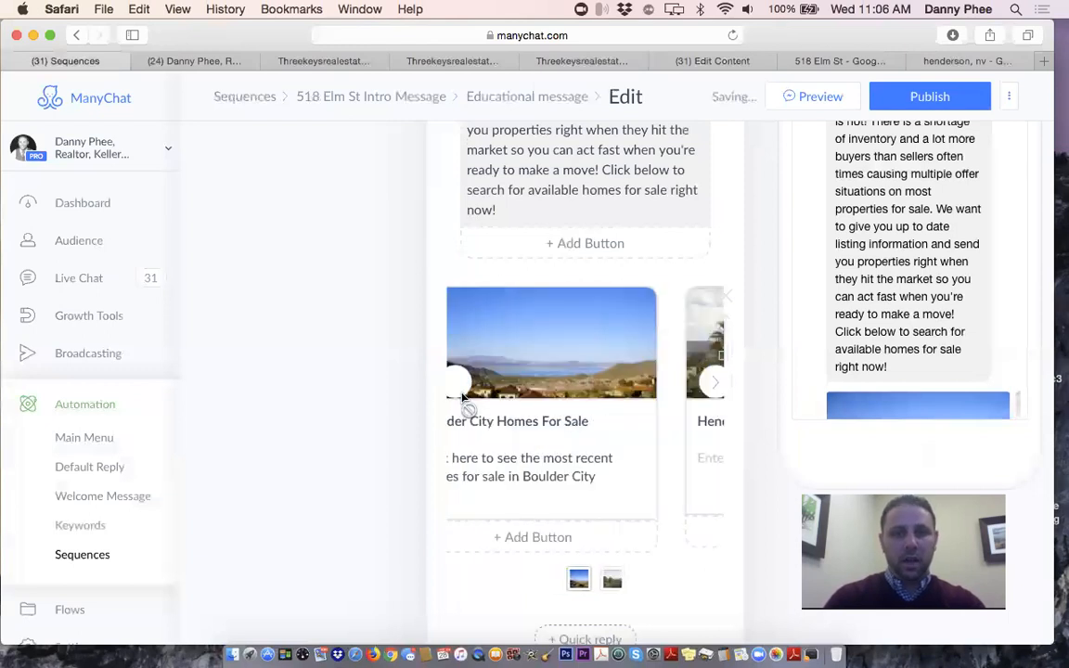
triple_click(562, 474)
key(super+c)
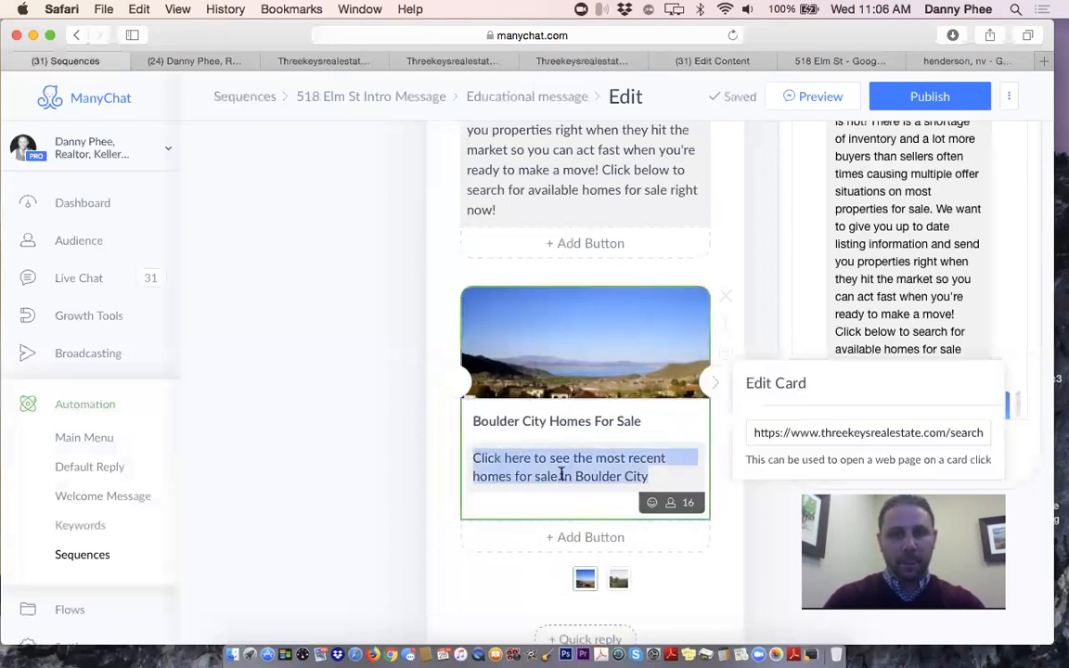
click(714, 384)
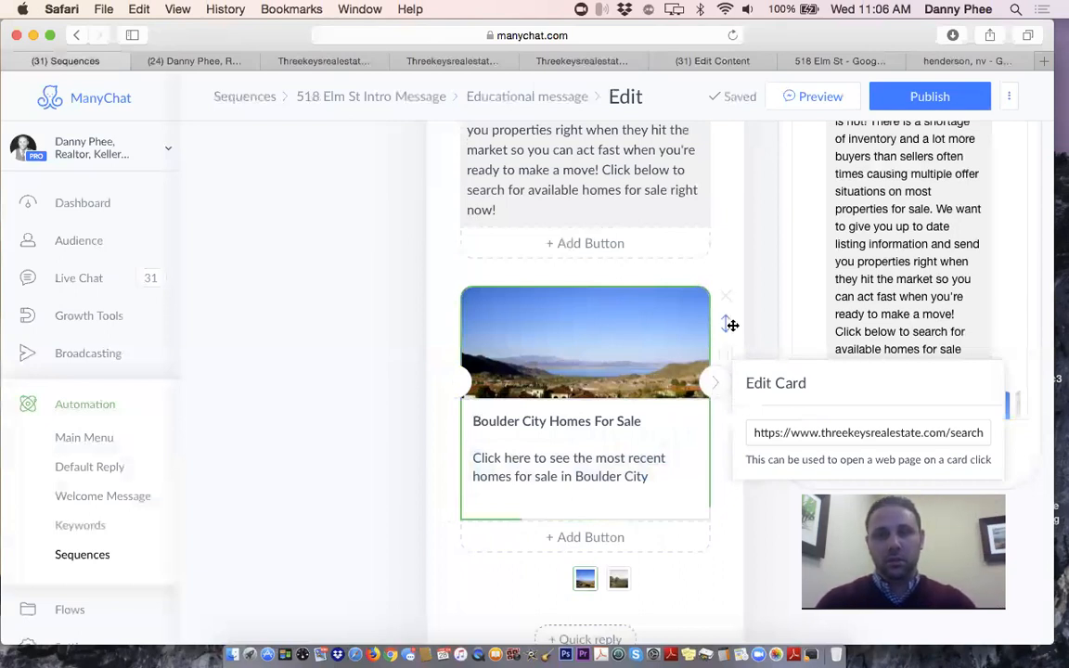
click(715, 386)
click(714, 386)
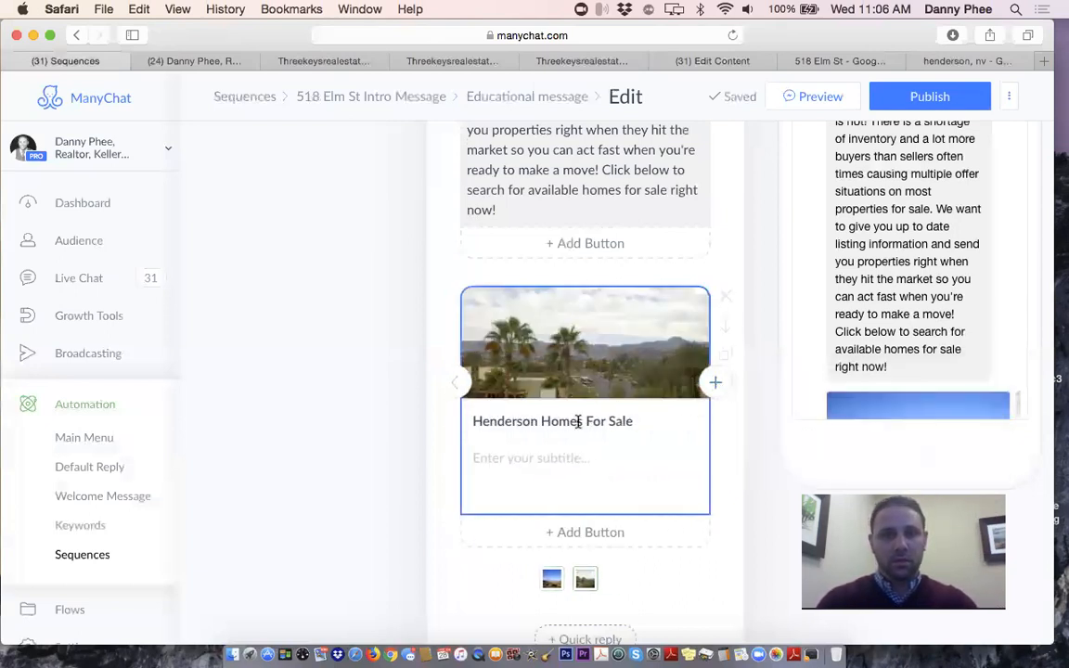
click(544, 460)
key(super+v)
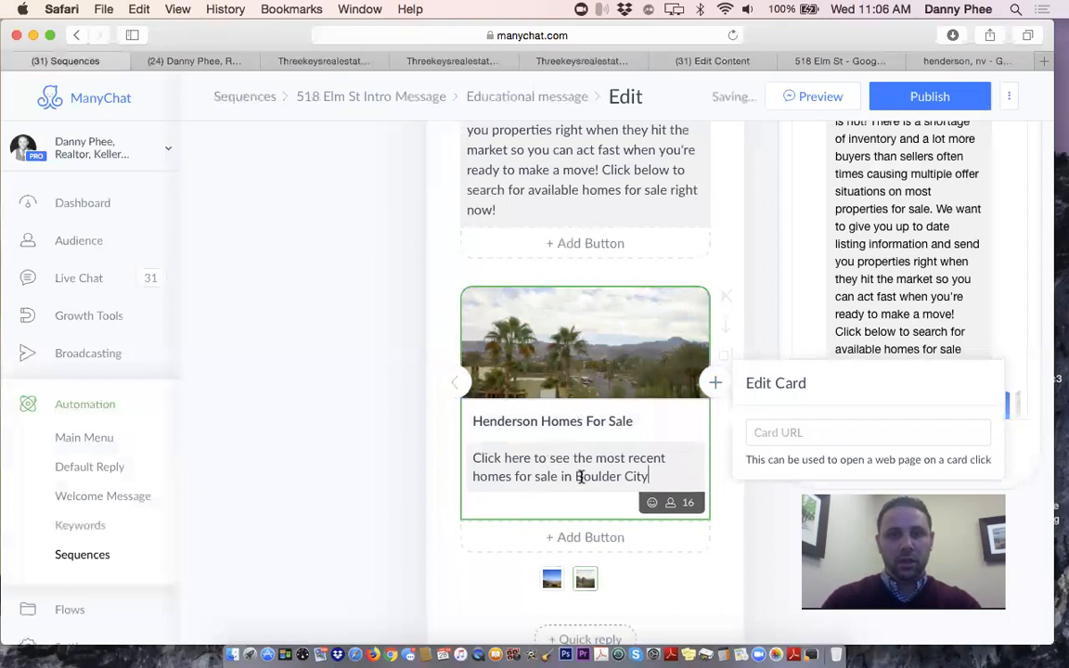
drag(576, 477, 671, 486)
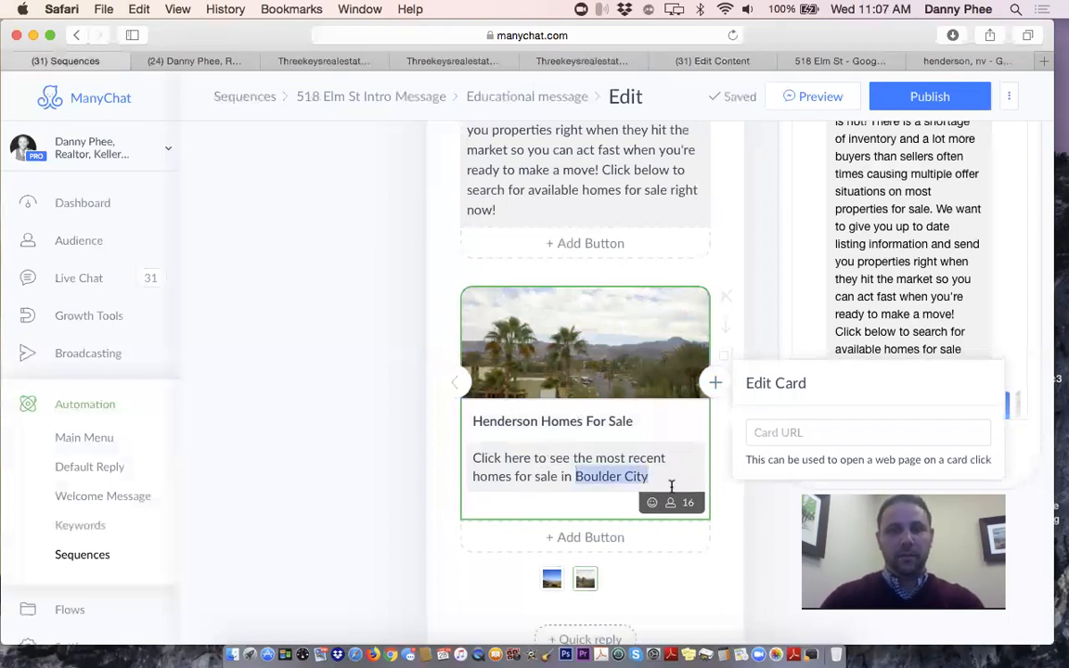
text(Henderson)
text(.)
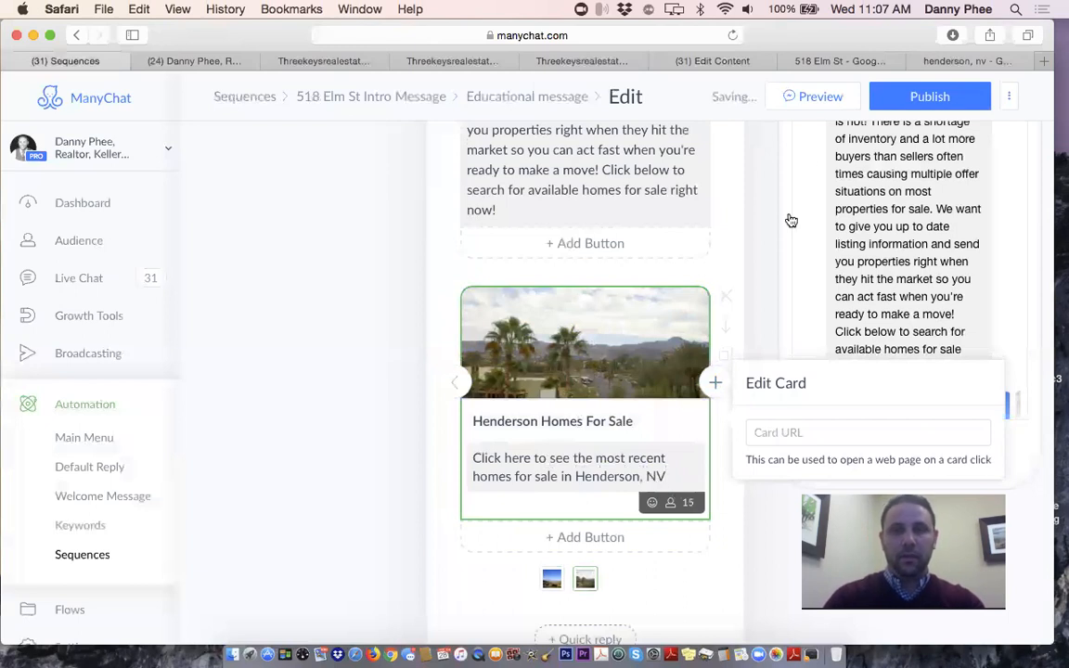
Sort the East Las Vegas listings search by Newest
click(566, 63)
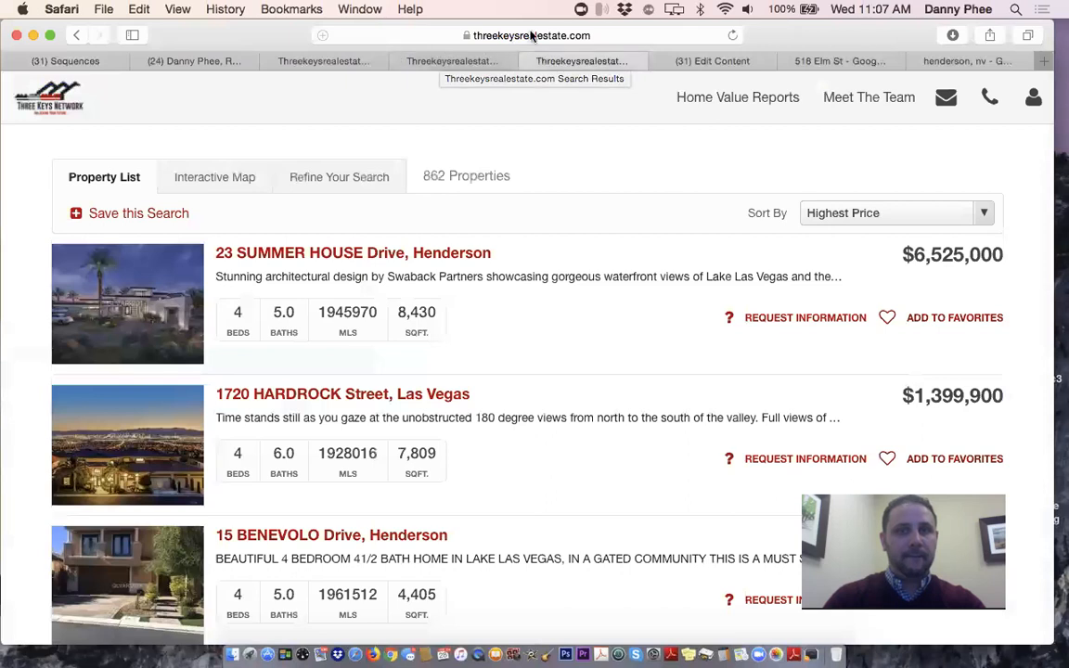
click(860, 213)
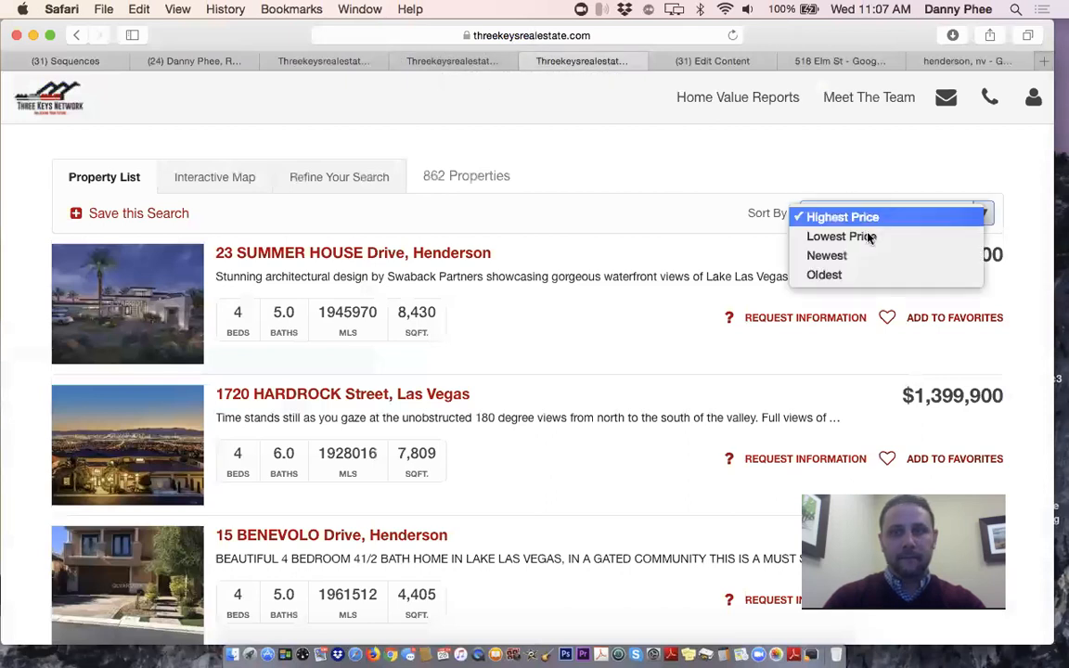
click(865, 261)
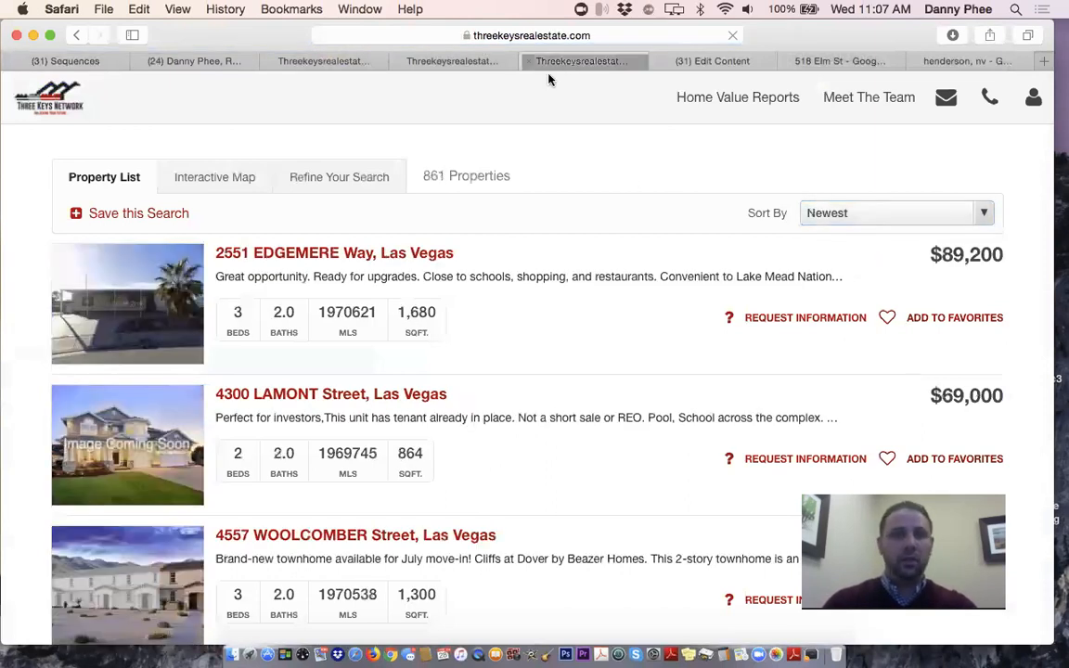
click(506, 37)
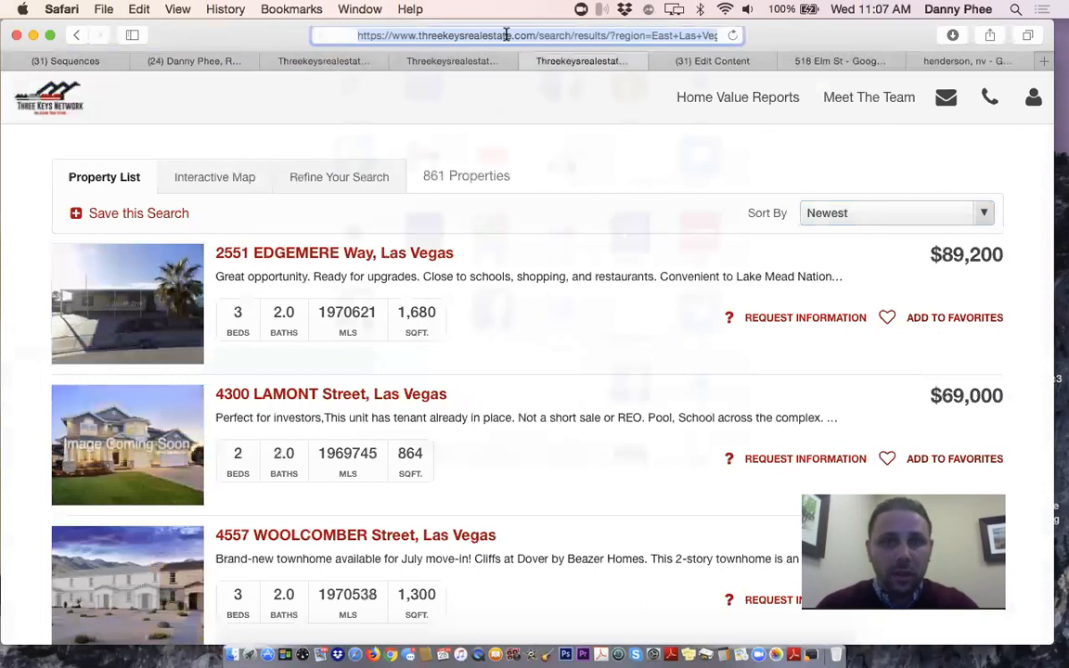
click(246, 97)
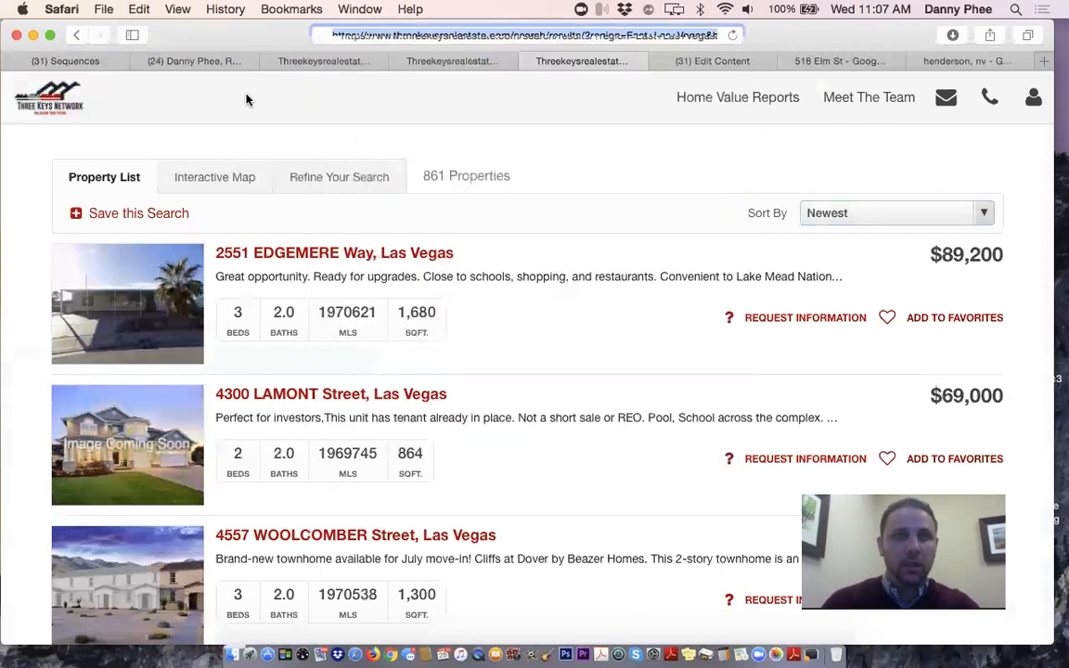
Sort the Henderson listings by Newest and copy that search's web address
click(467, 61)
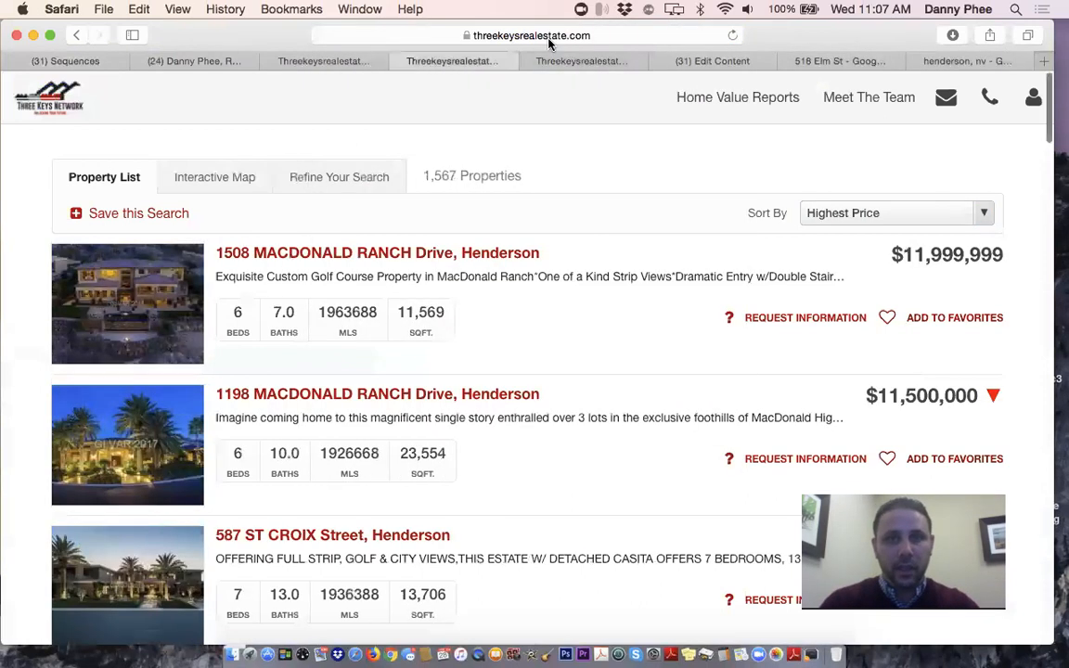
click(548, 37)
click(239, 109)
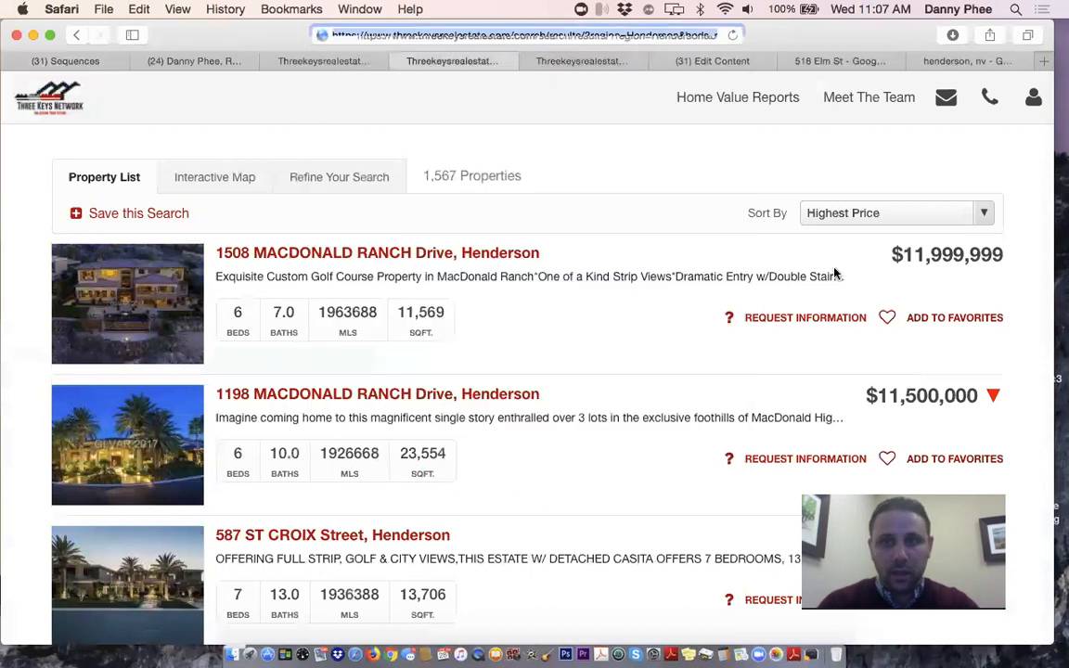
click(887, 223)
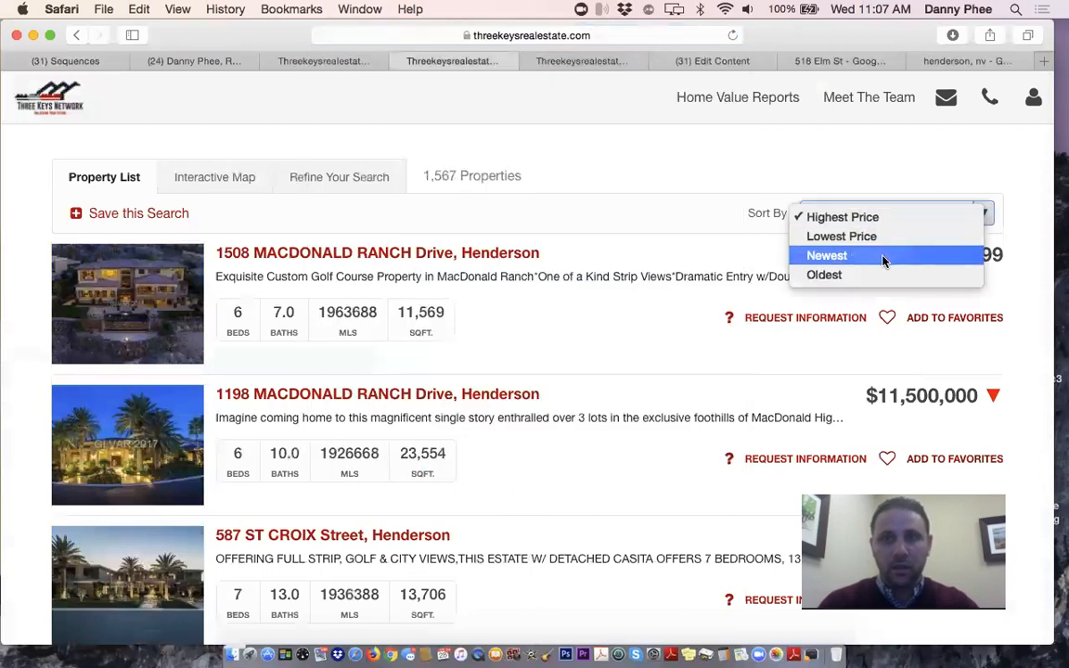
click(840, 255)
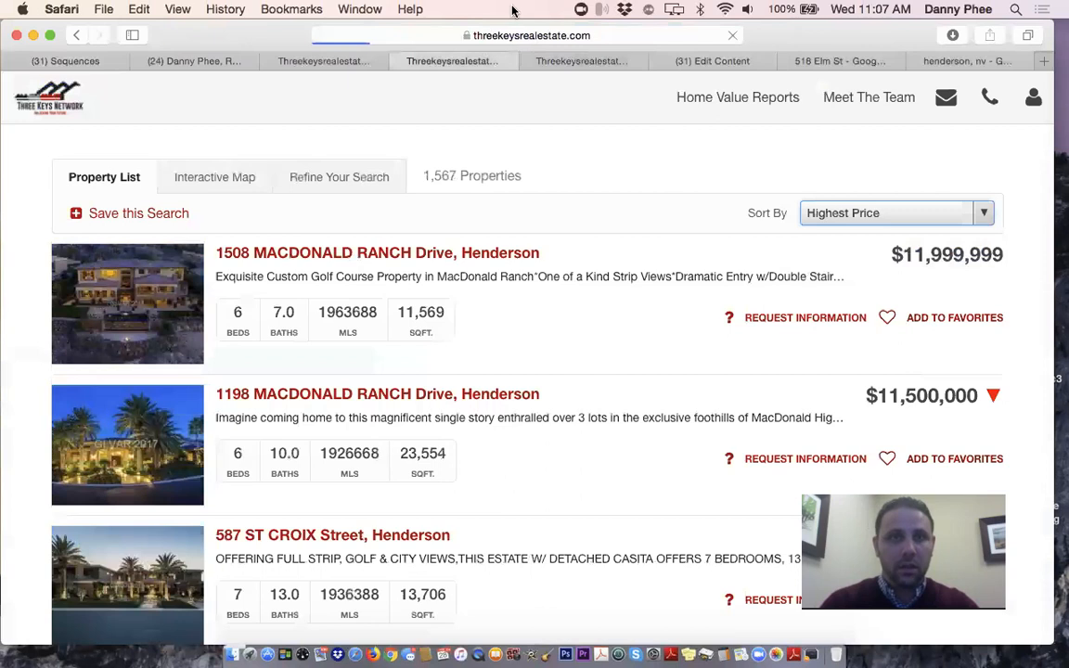
click(516, 35)
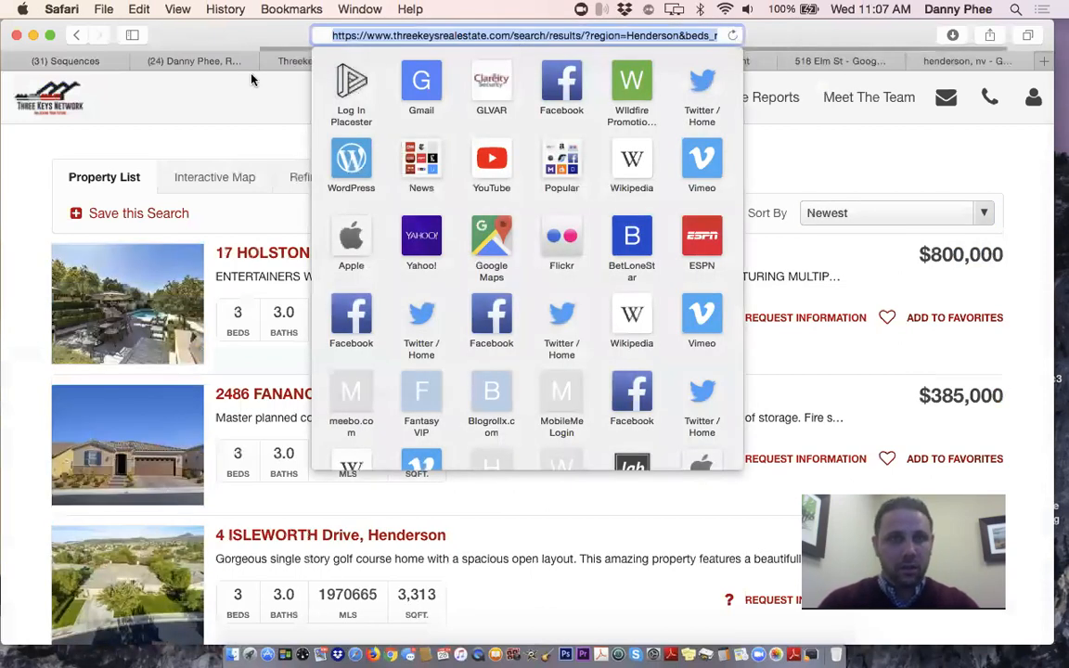
click(257, 121)
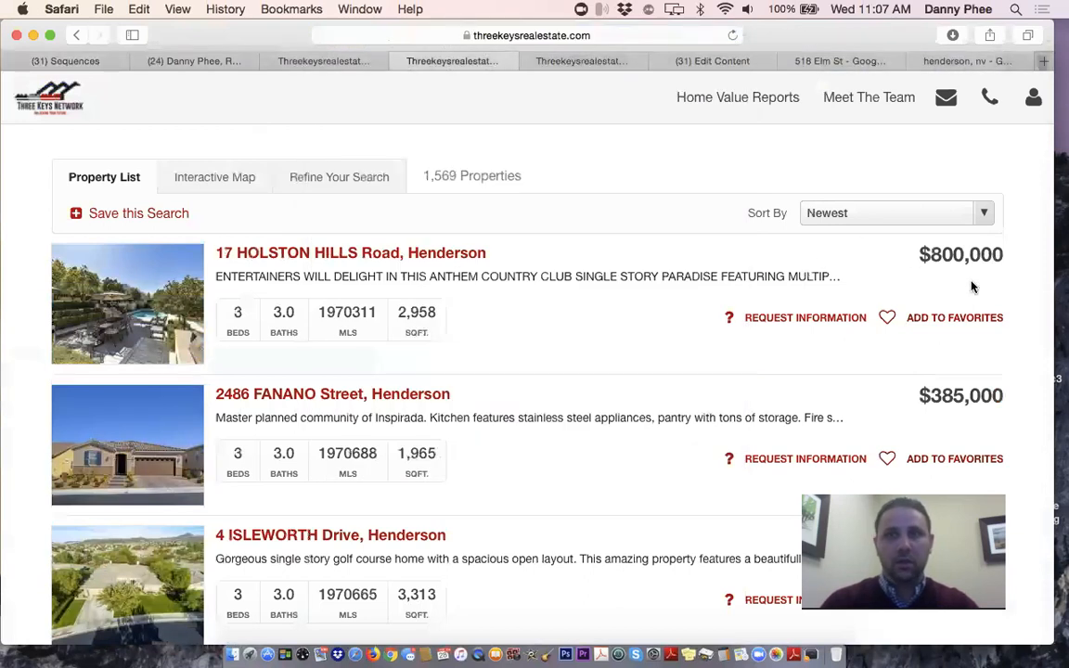
click(56, 61)
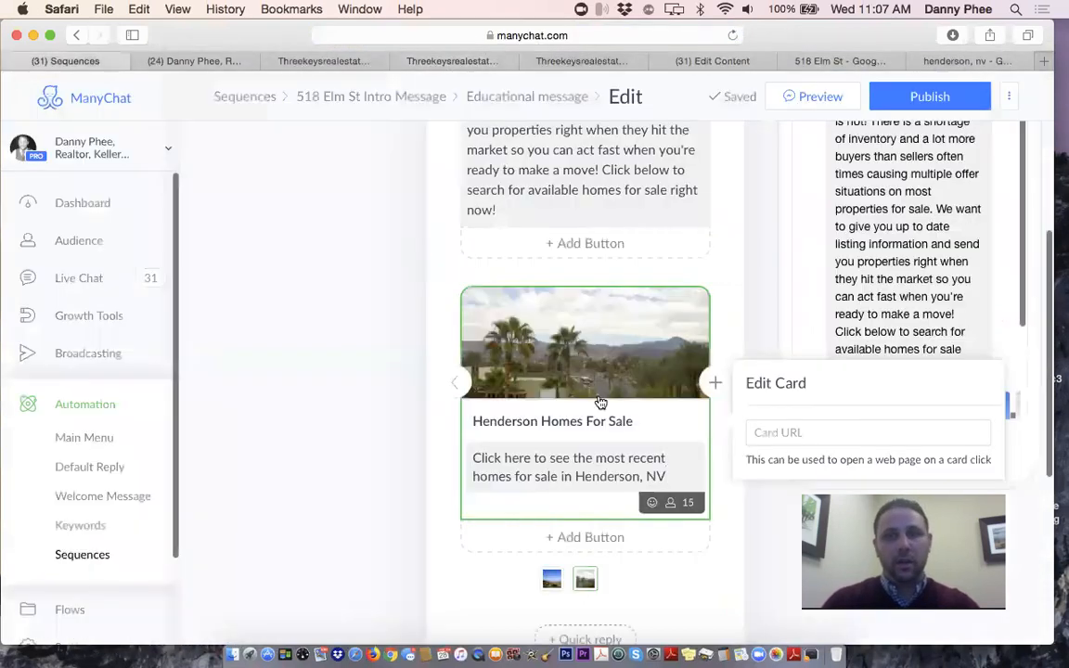
Link the Henderson card to the Newest-sorted Henderson search address
click(826, 432)
key(super+v)
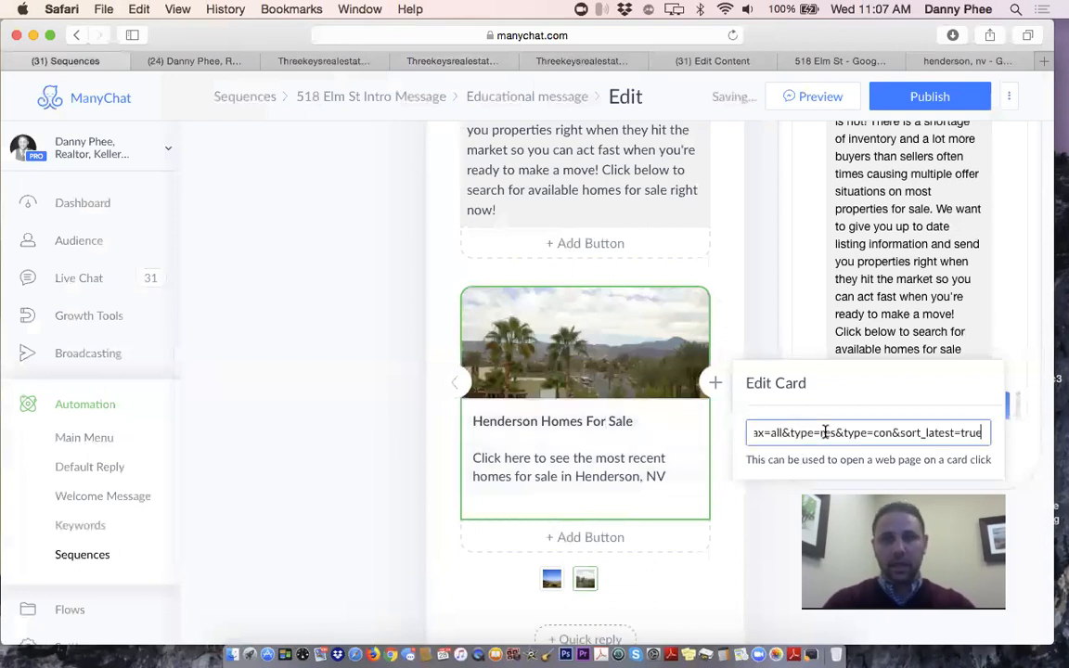
click(440, 455)
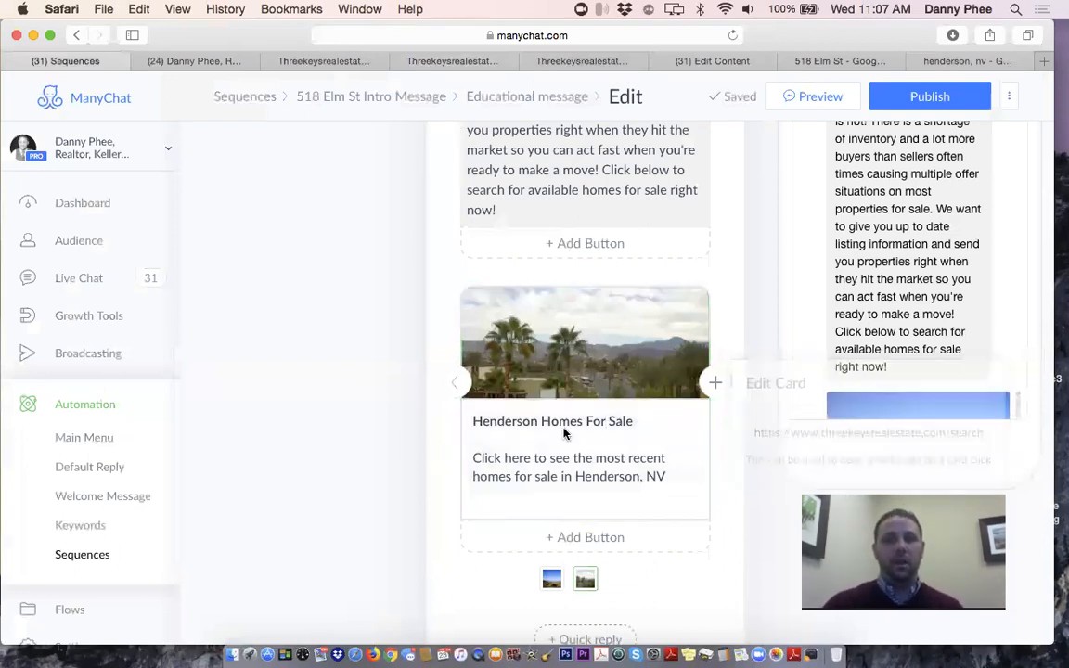
Add a third gallery card titled 'East Las Vegas Homes For Sale'
click(721, 384)
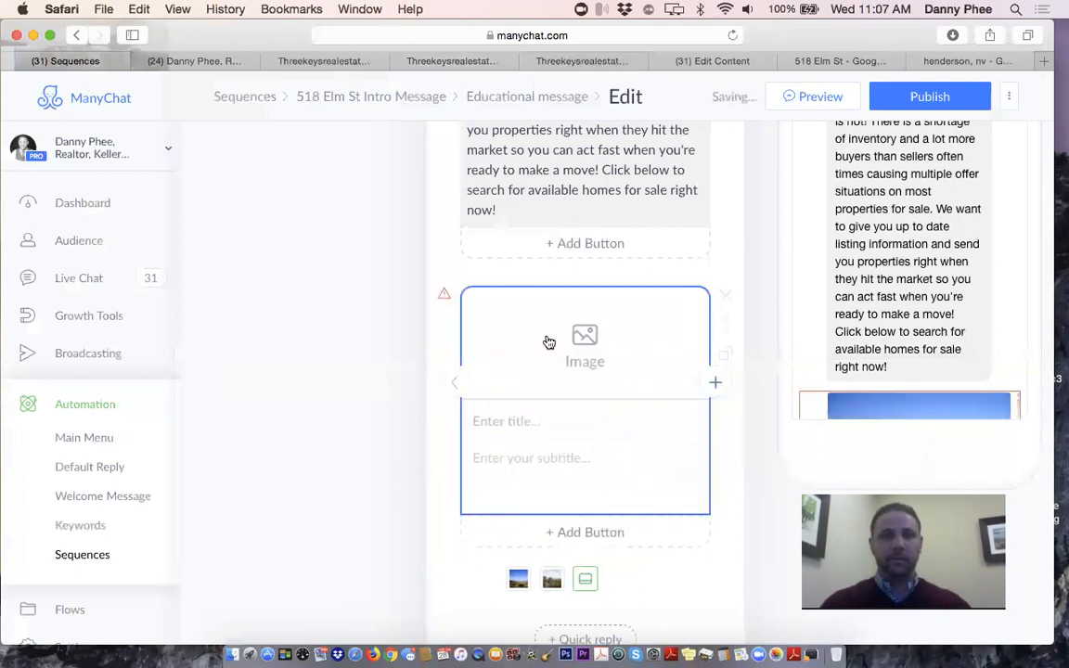
click(536, 427)
text(Eas)
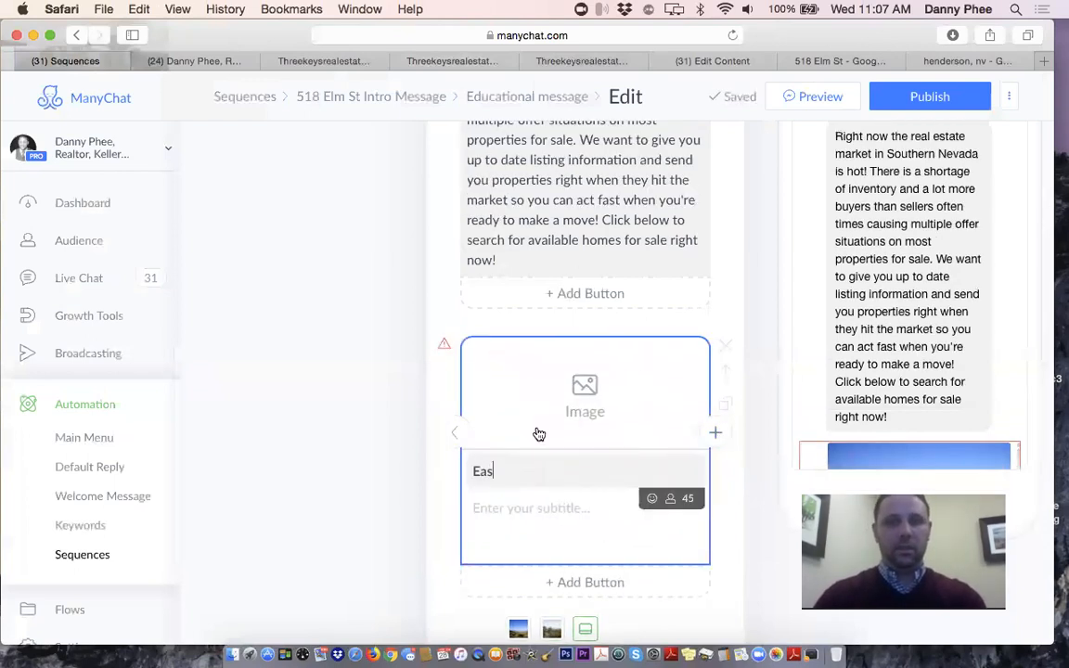
text(t Las Vegas)
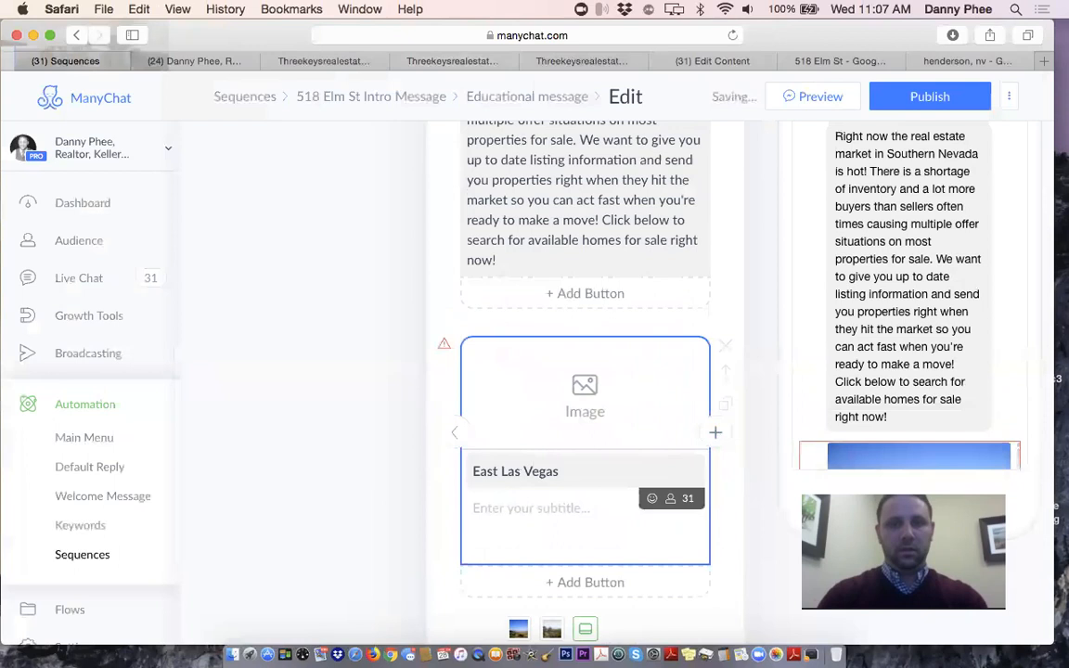
text( Homes )
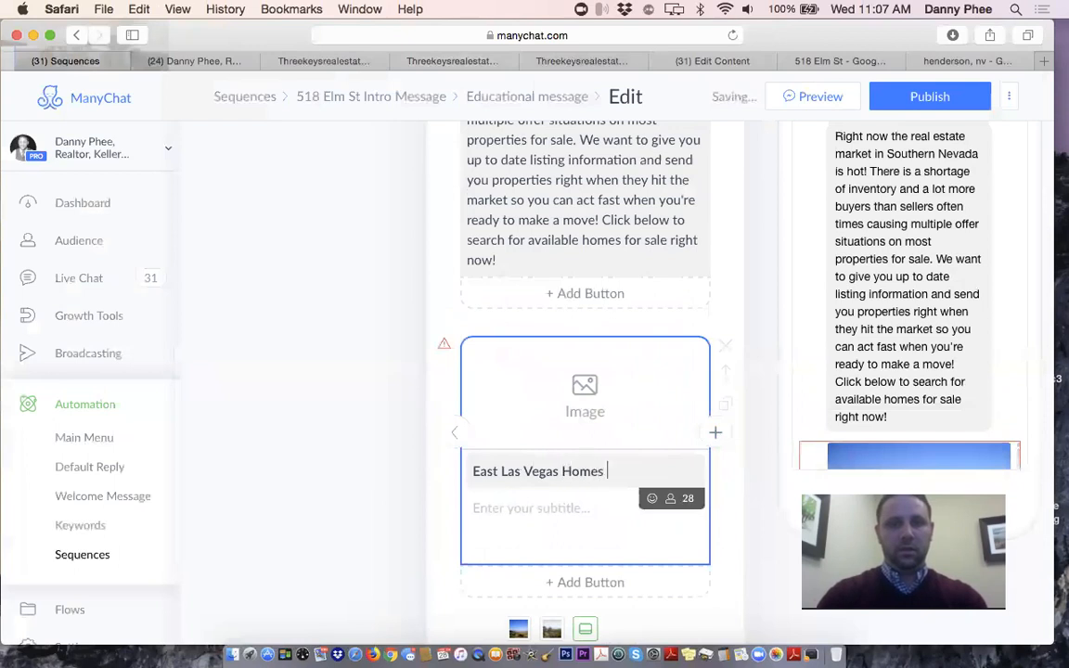
text(For Sale)
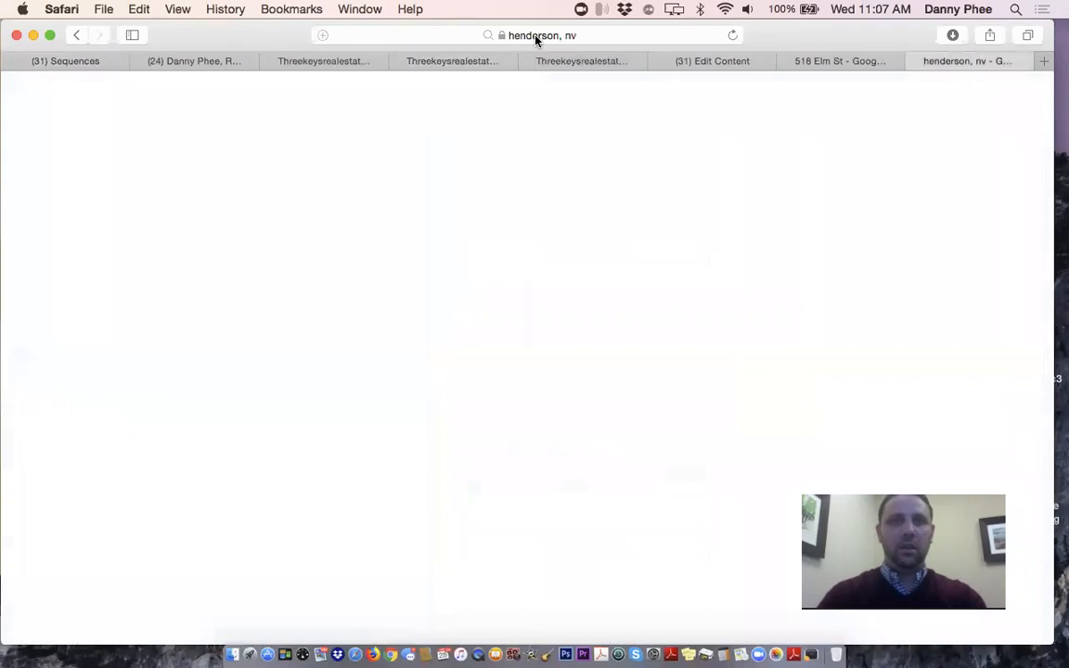
Search Google Images for 'sunrise mountain las vegas'
click(535, 37)
text(sunrise mou)
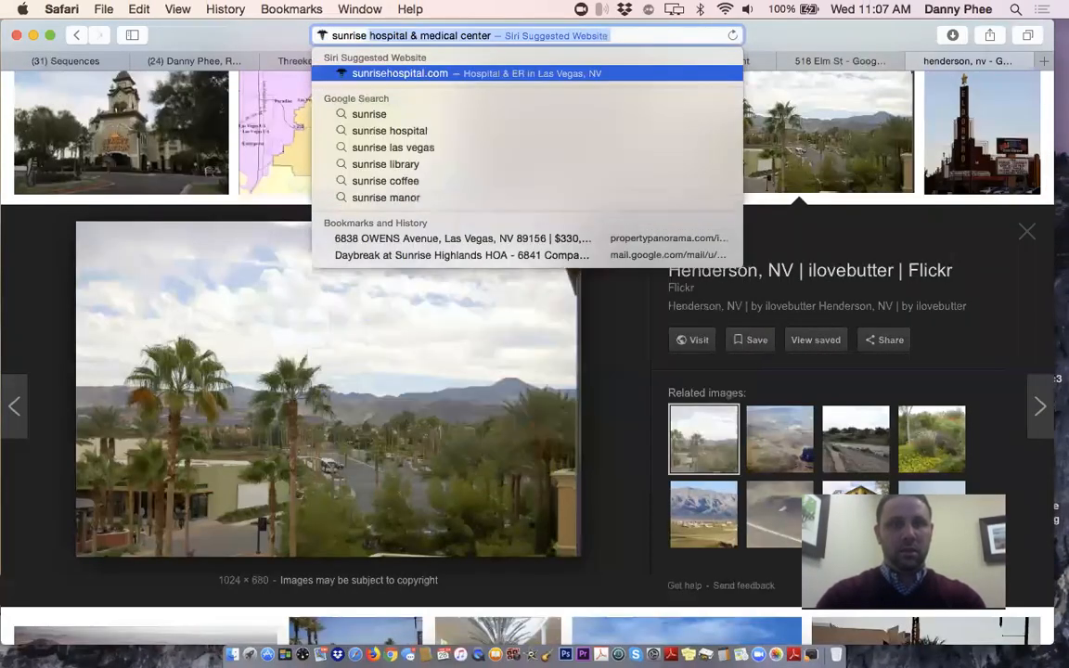
text(ntain las vegas)
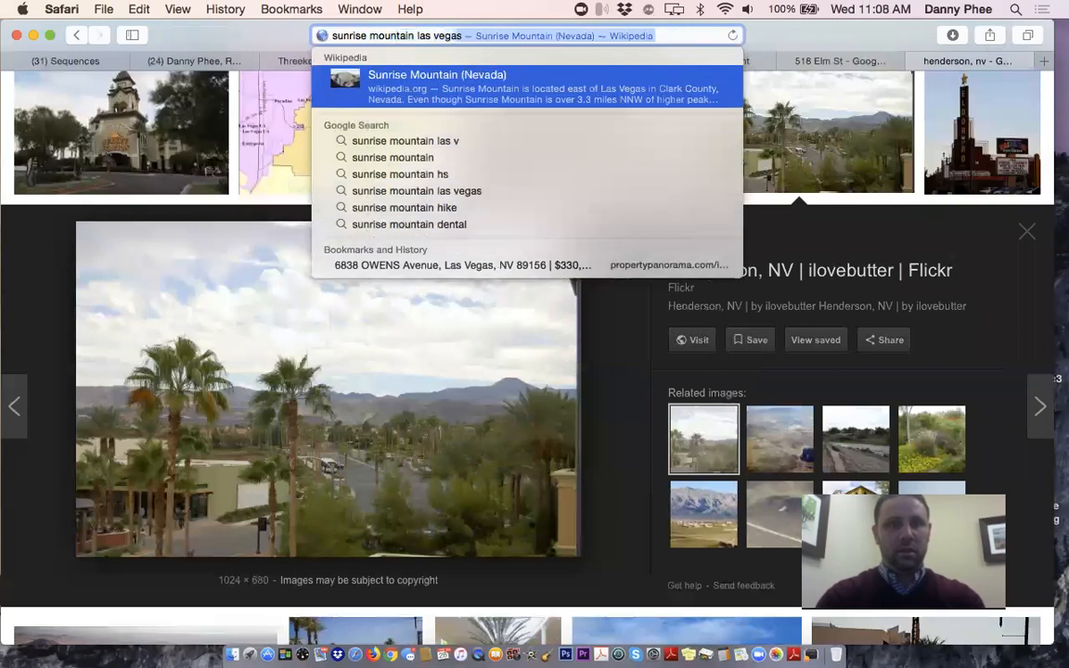
key(Return)
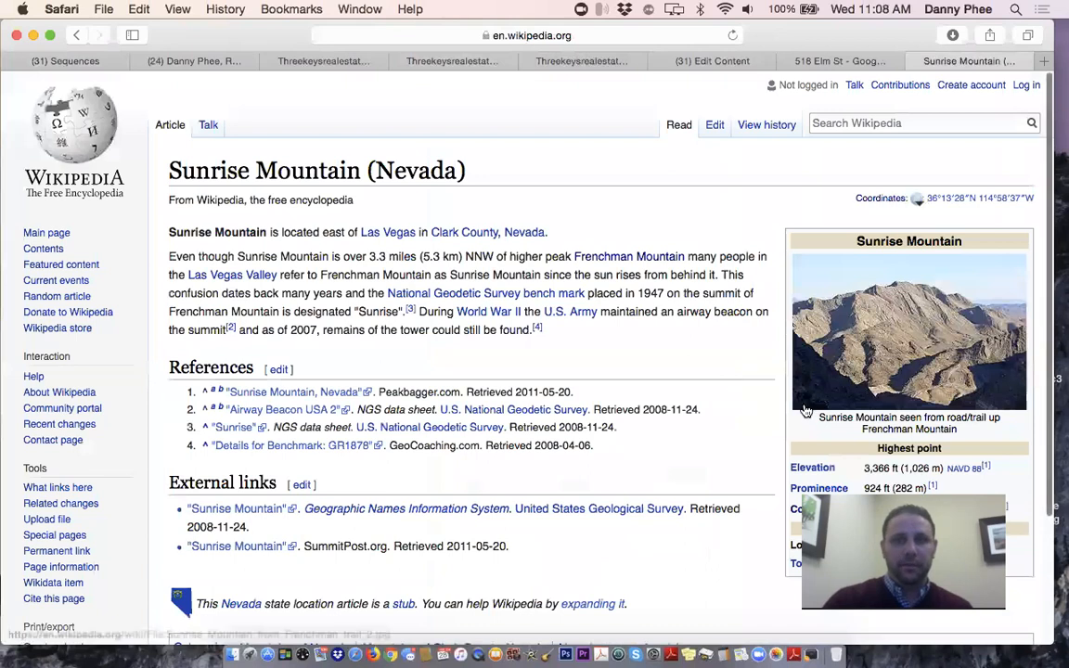
click(442, 32)
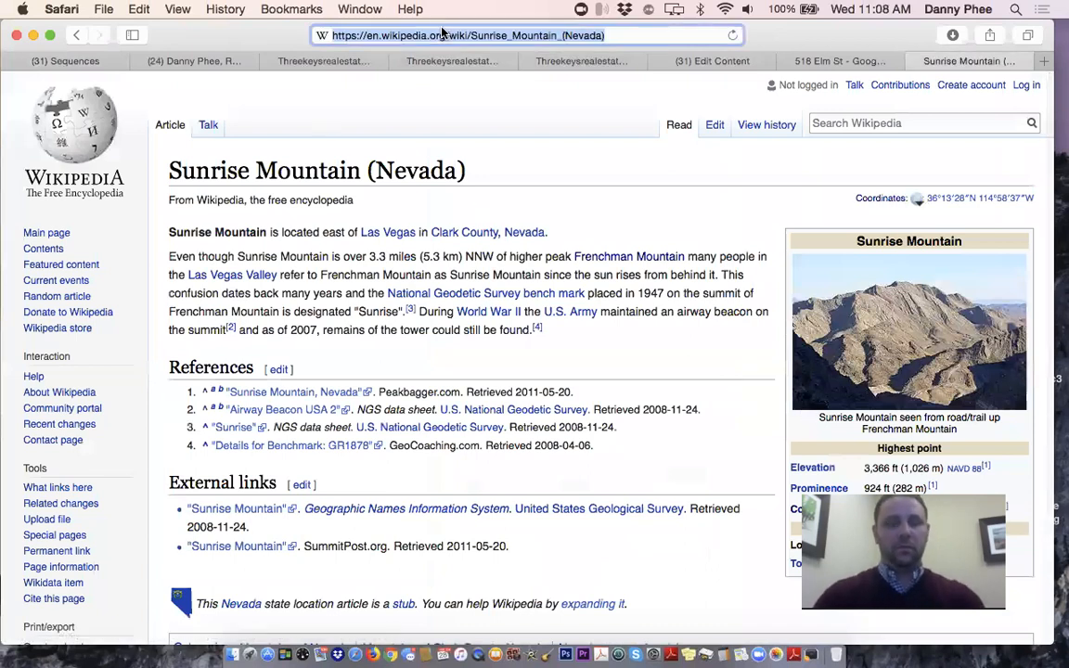
text(sunrise mou)
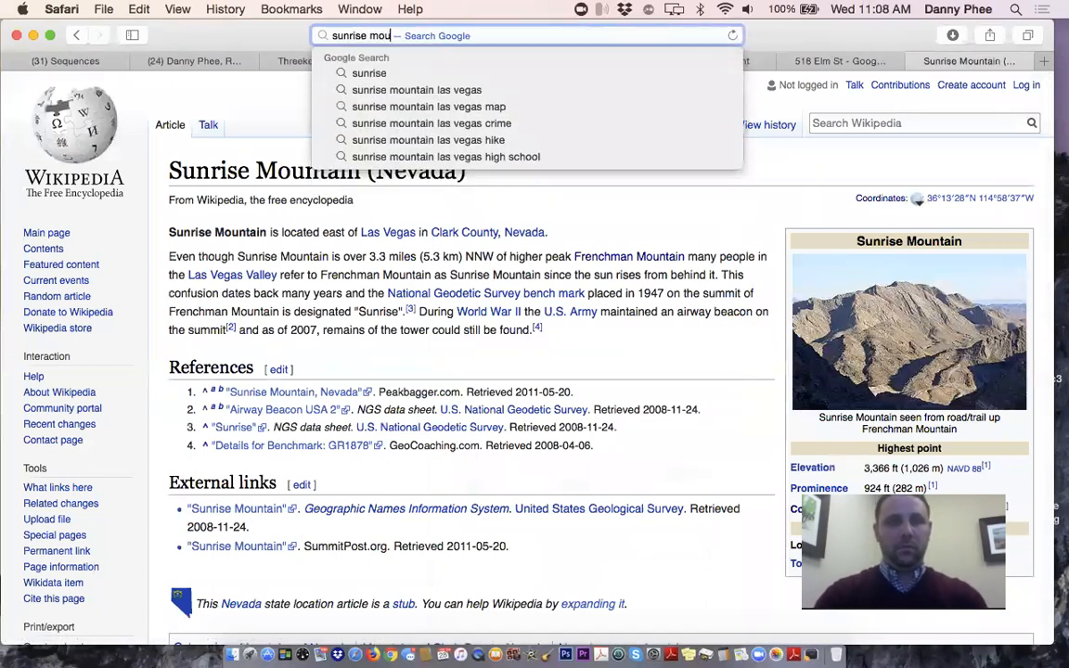
text(ntain las vegas)
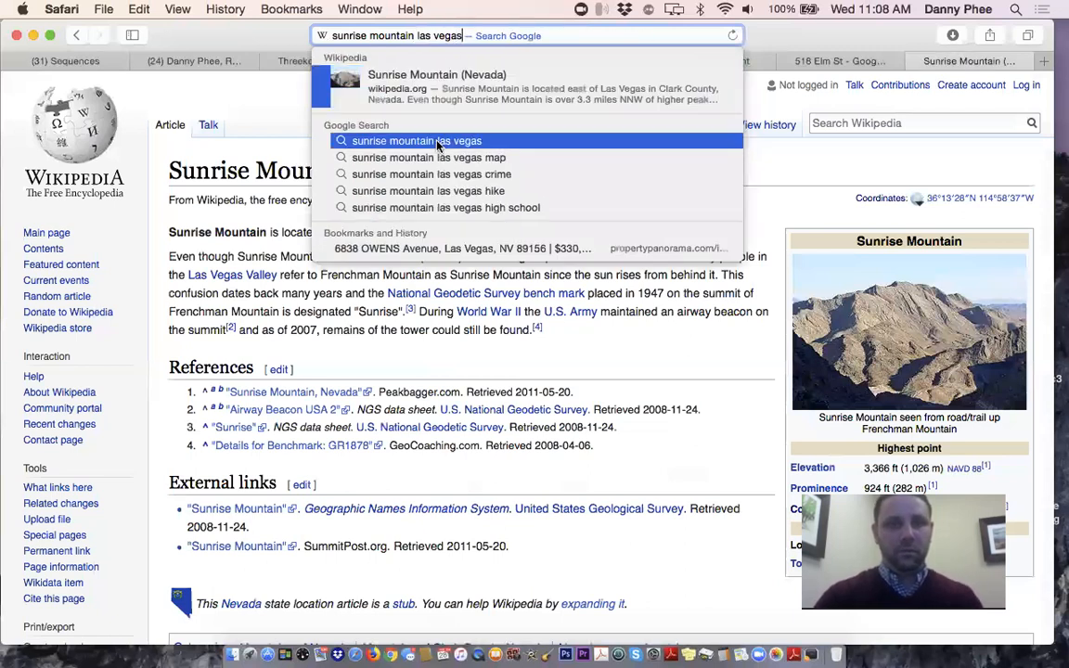
click(437, 139)
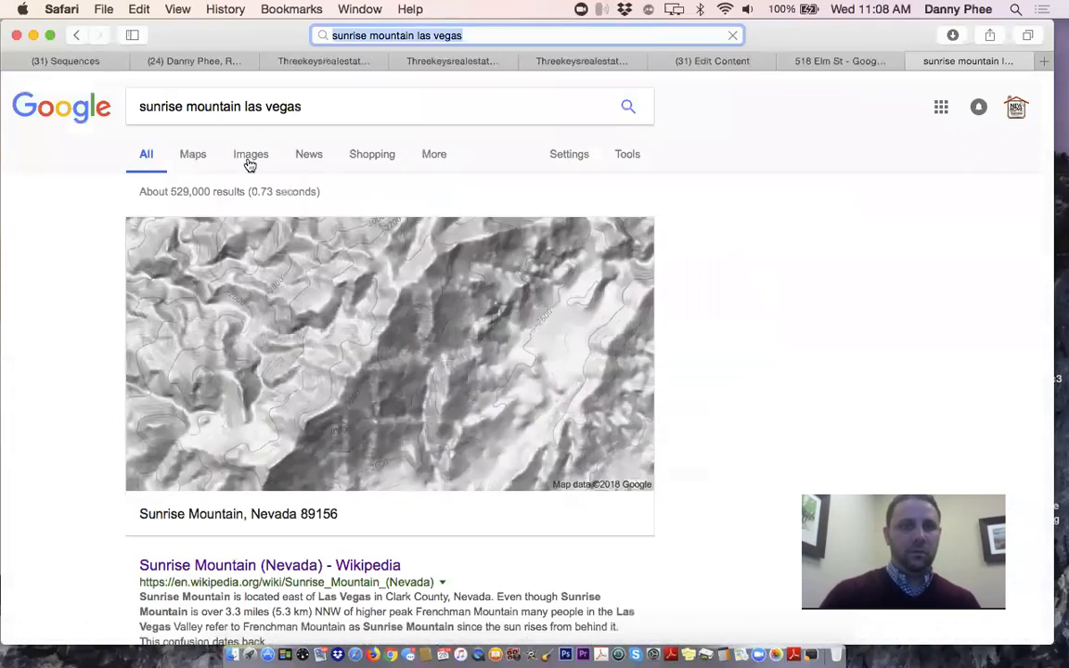
click(251, 161)
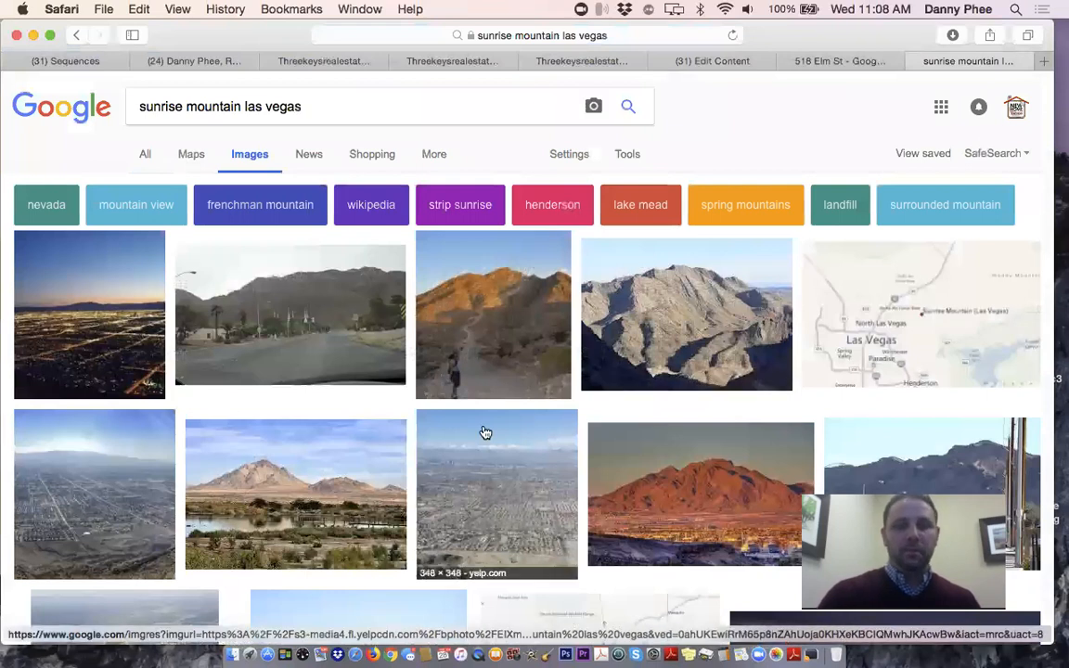
scroll(483, 430, down, 3)
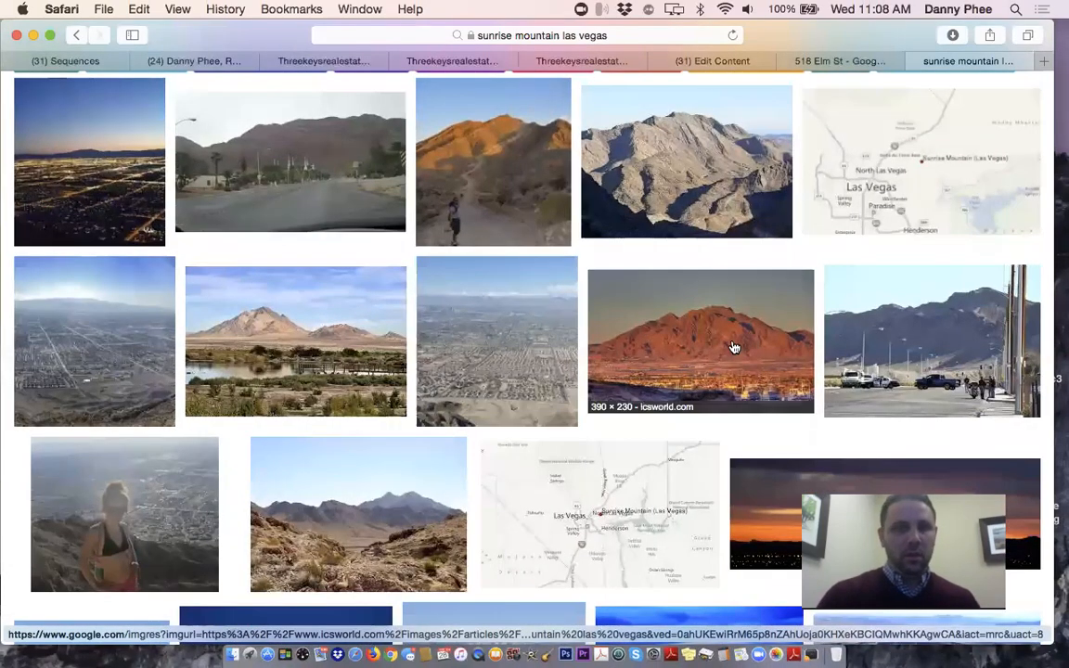
Save the mountain-and-lake photo to the Desktop and go back to ManyChat
click(249, 327)
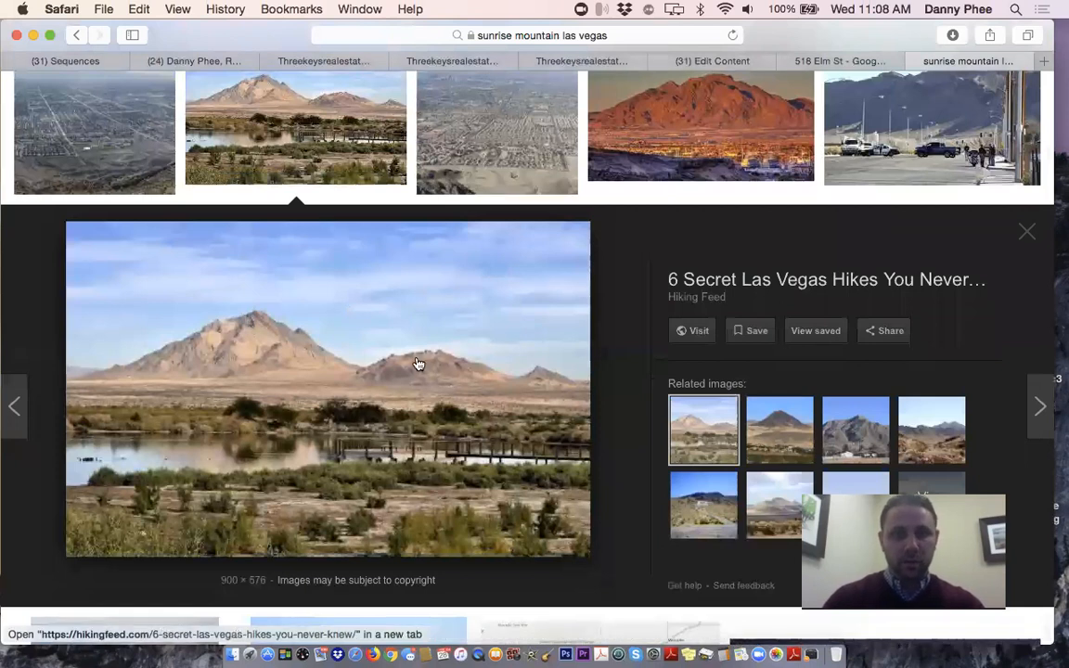
right_click(419, 321)
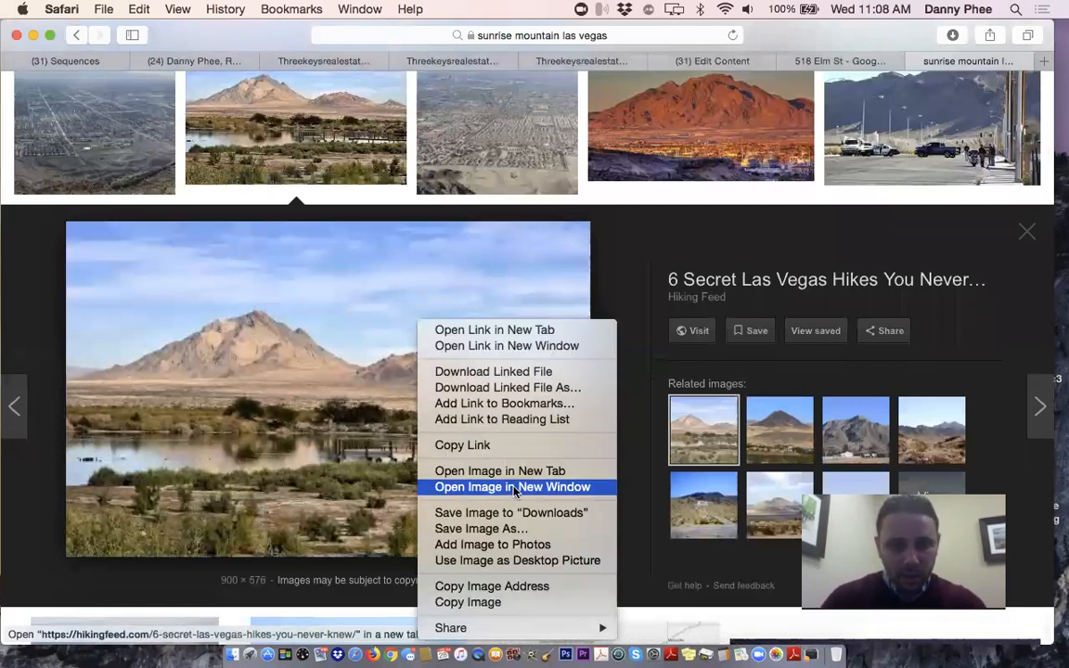
click(516, 529)
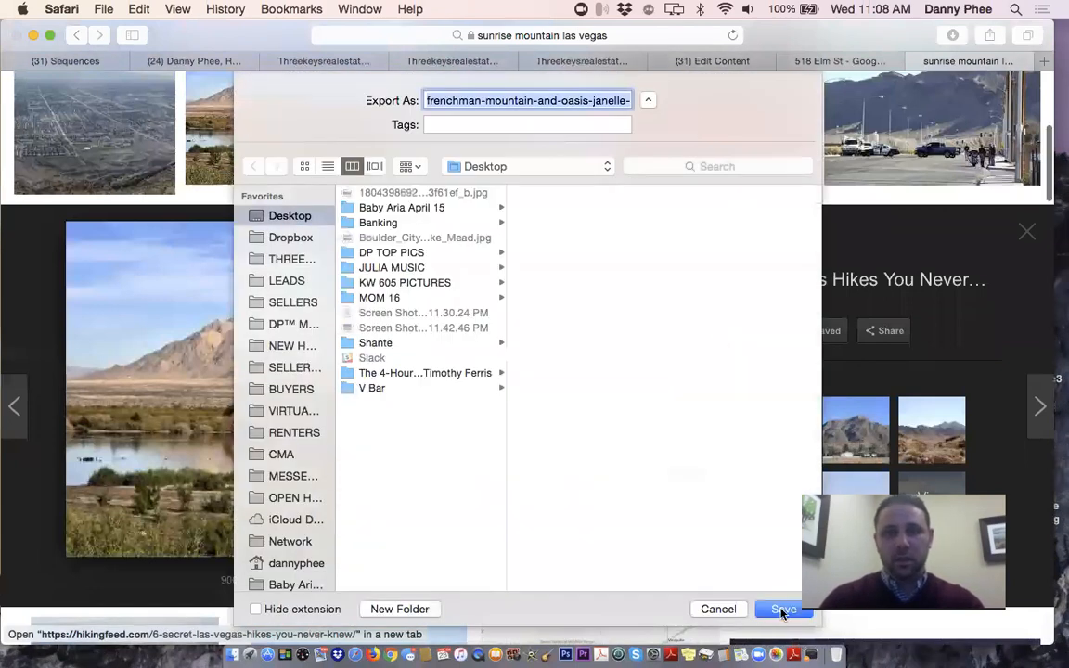
click(782, 610)
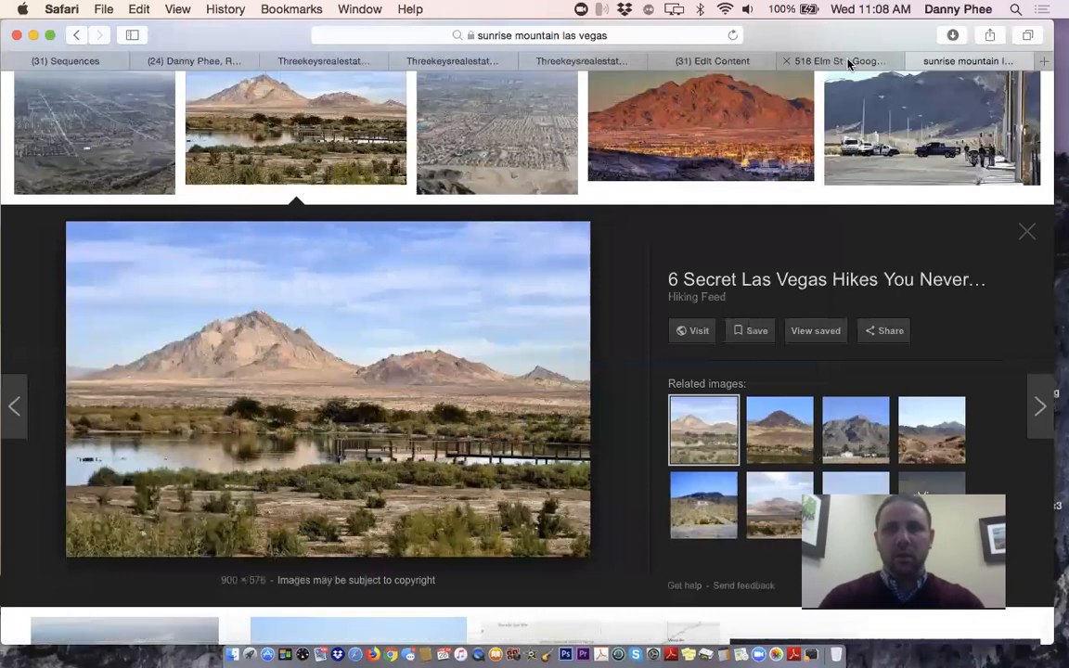
click(54, 64)
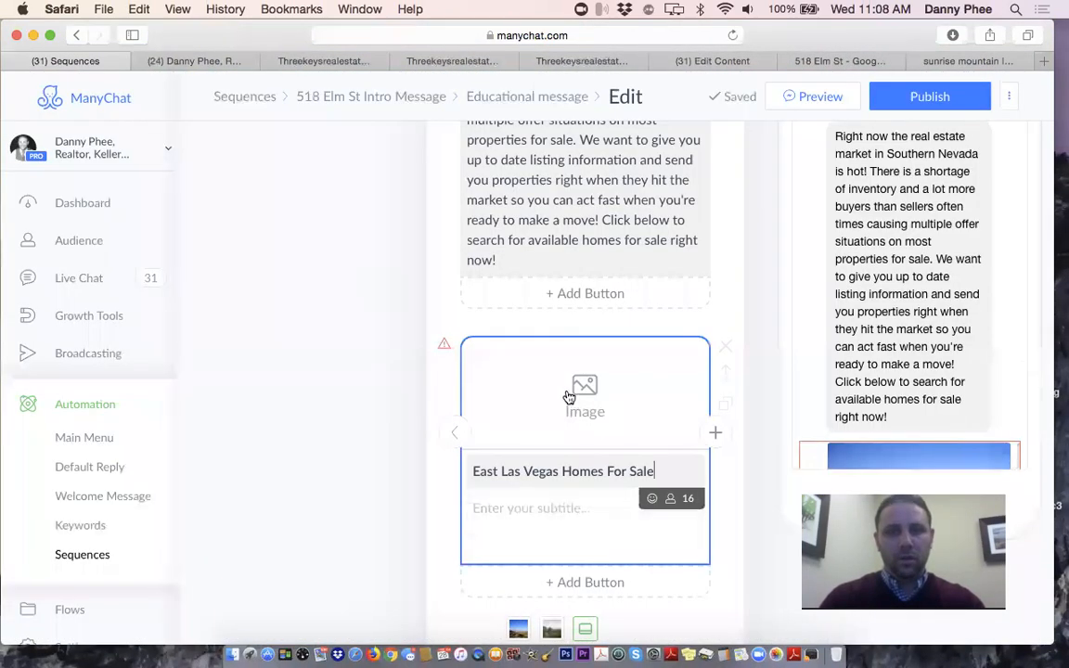
Upload the saved Sunrise Mountain photo to the East Las Vegas card
click(569, 397)
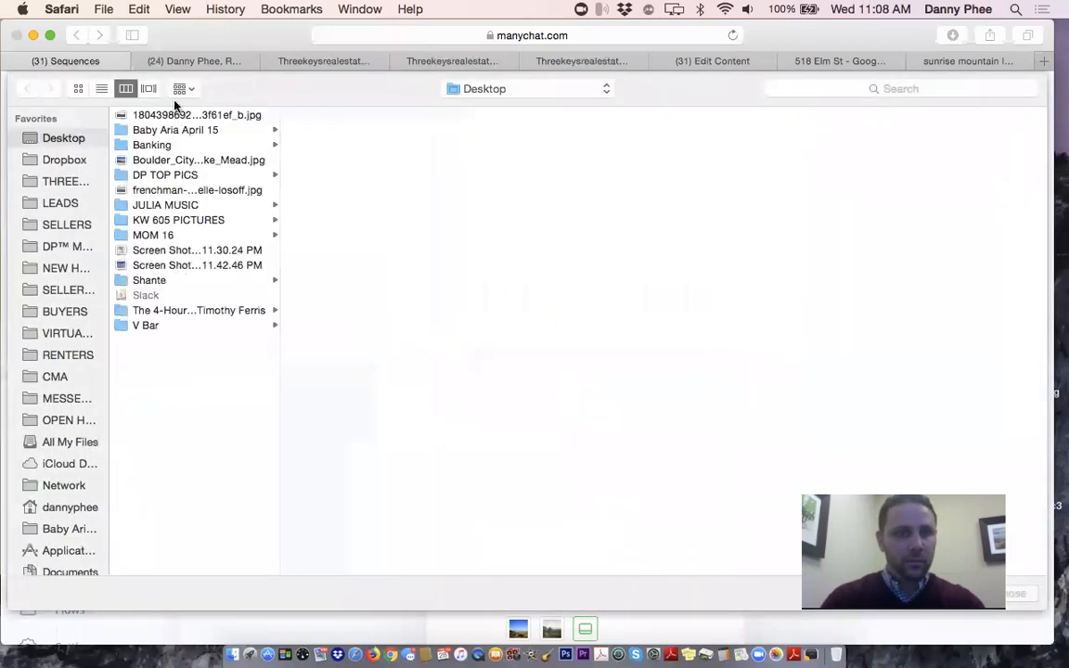
double_click(175, 190)
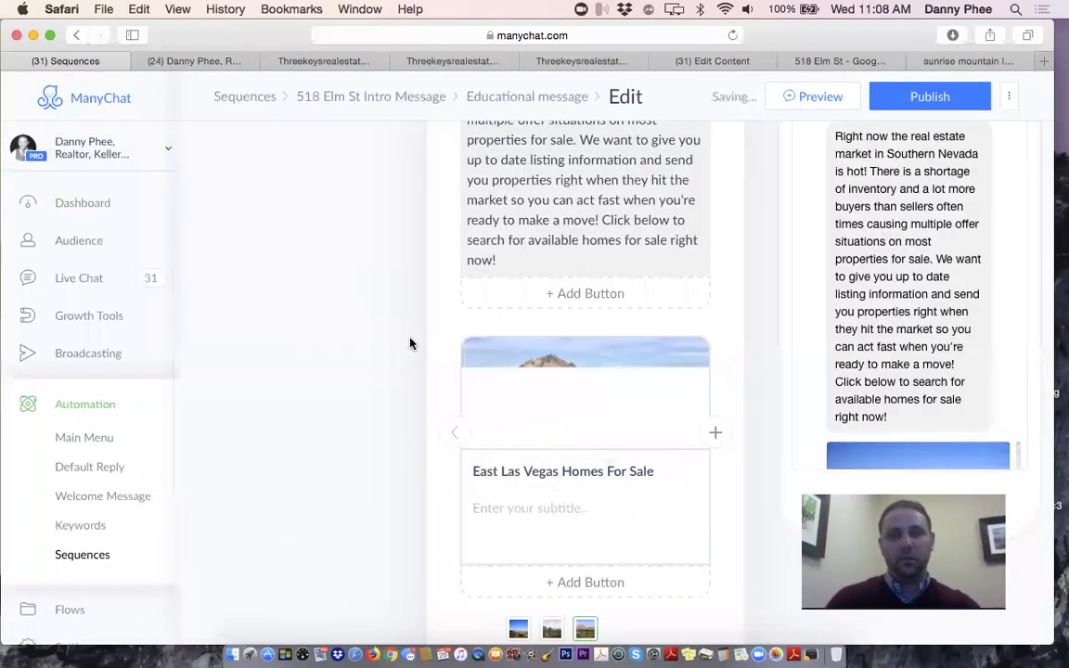
scroll(467, 373, down, 3)
Fill the East Las Vegas card's subtitle with the Henderson card's description, removing a mis-pasted link
click(535, 318)
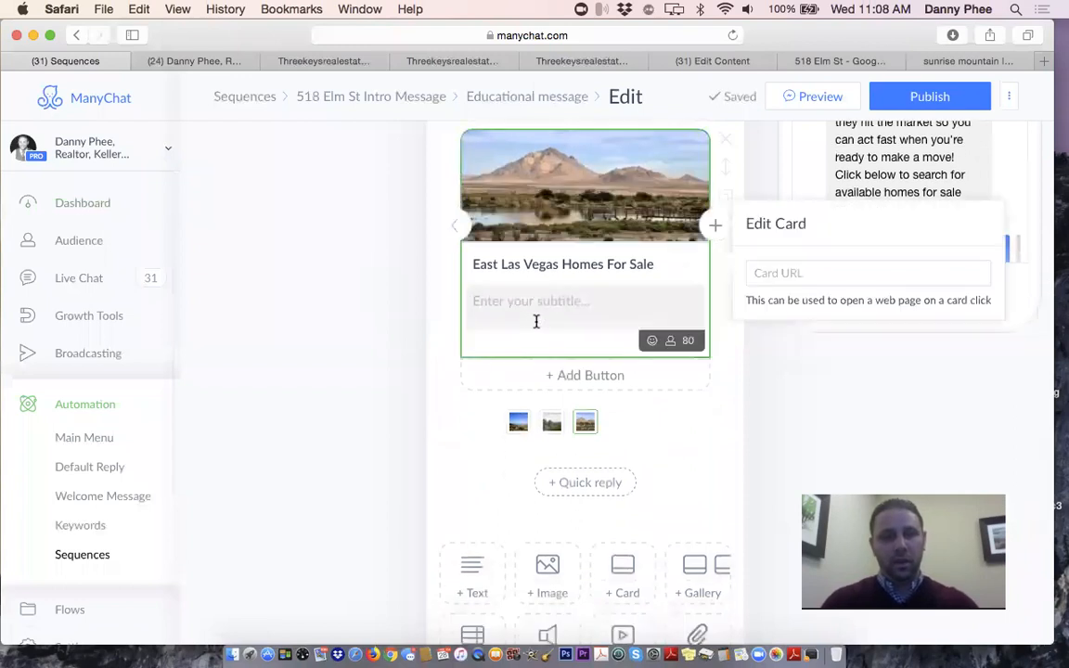
key(super+v)
key(super+a)
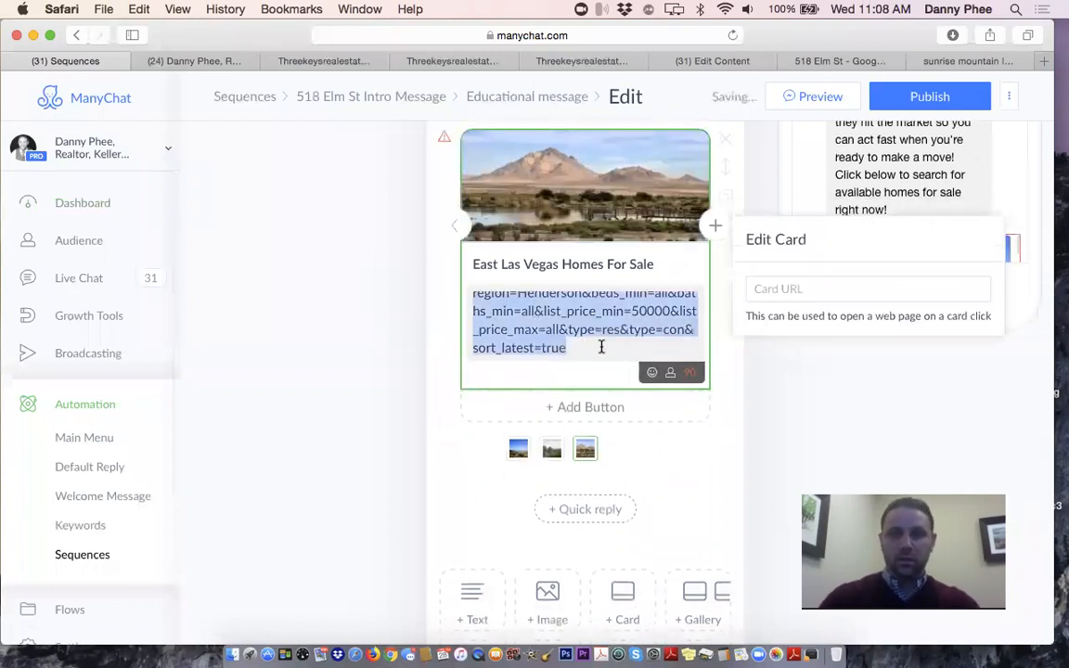
key(BackSpace)
click(454, 226)
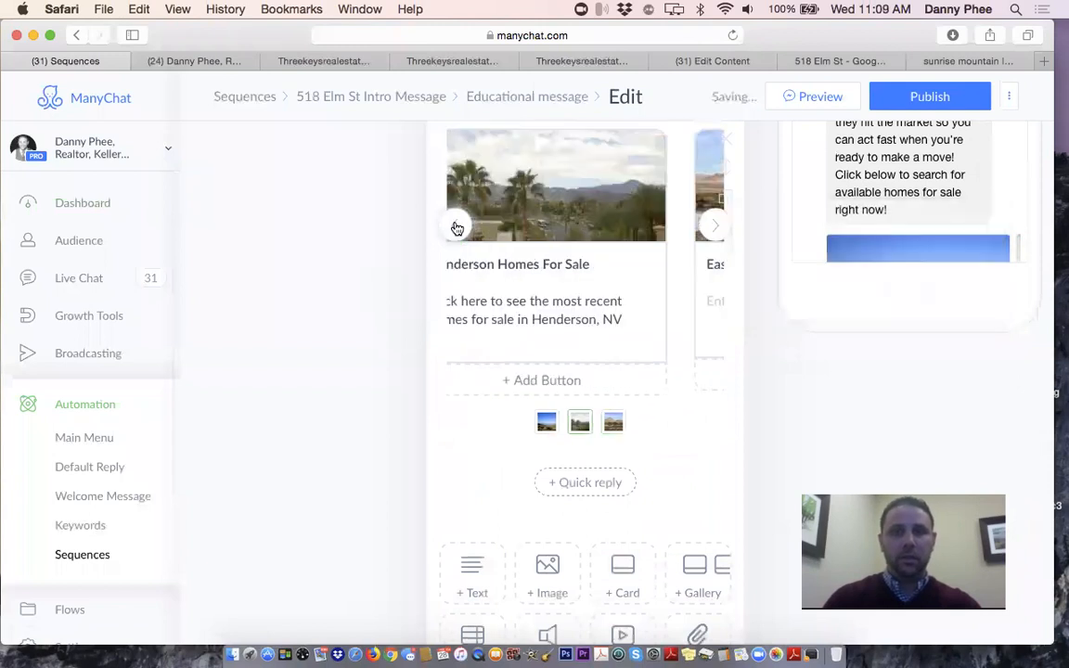
click(586, 316)
key(super+a)
key(super+c)
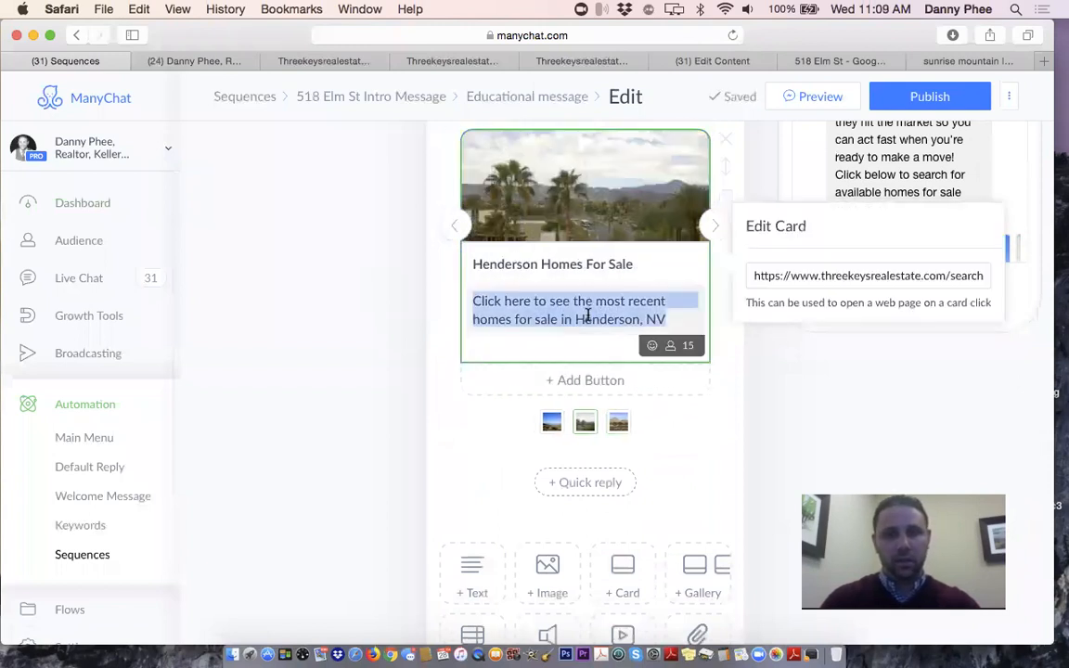
click(715, 228)
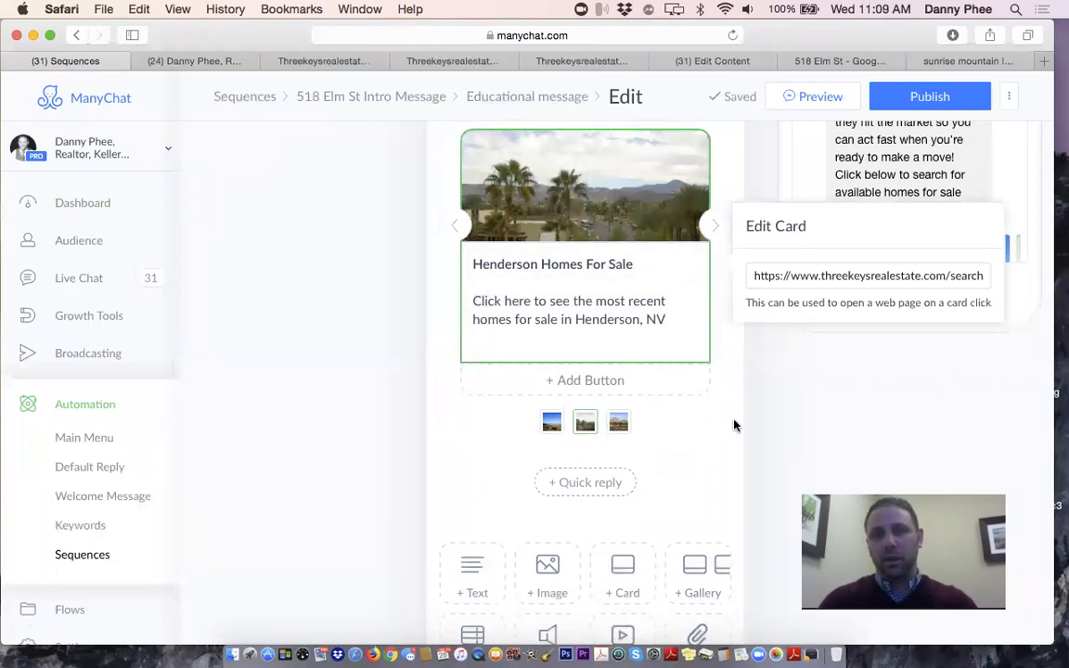
click(722, 230)
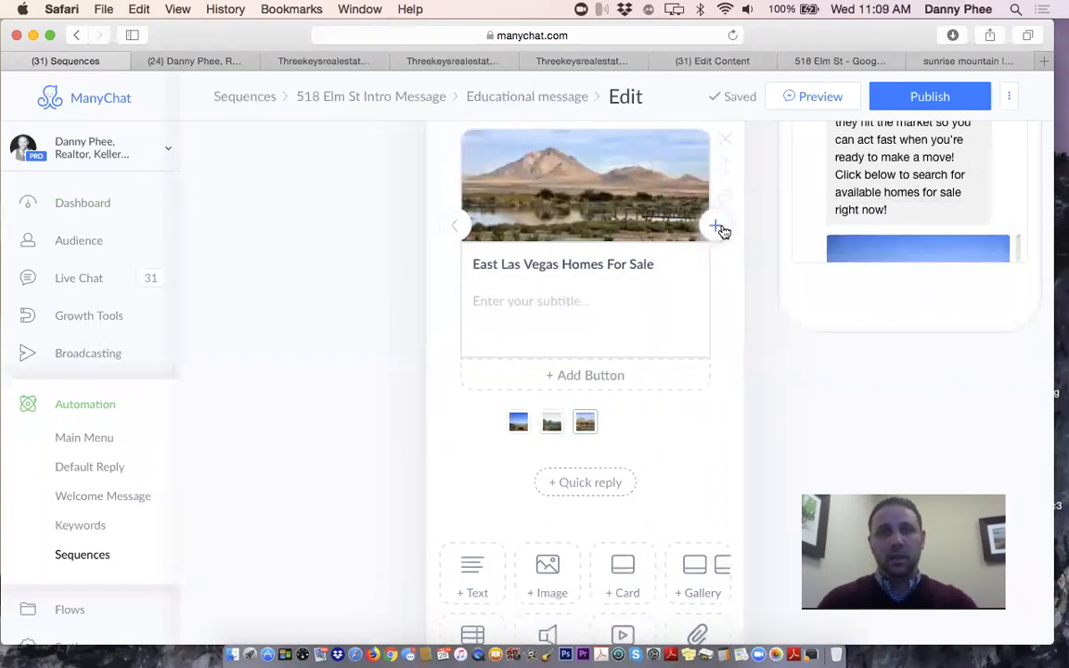
click(532, 306)
key(super+v)
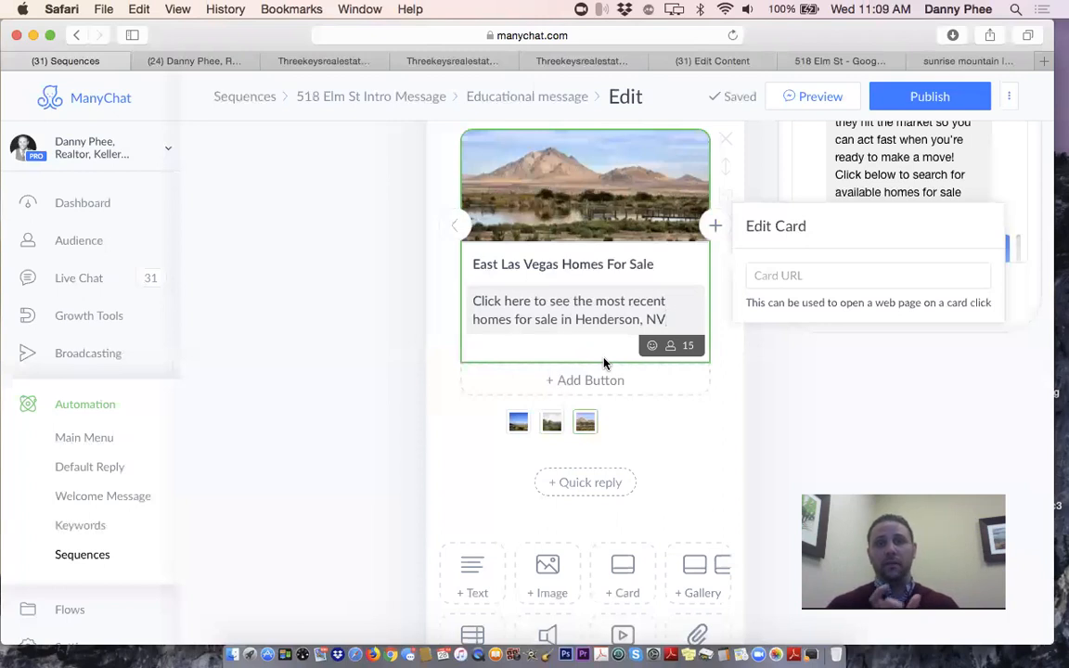
Review the Henderson and Las Vegas listing searches, then switch to the opt-in message flow
click(450, 62)
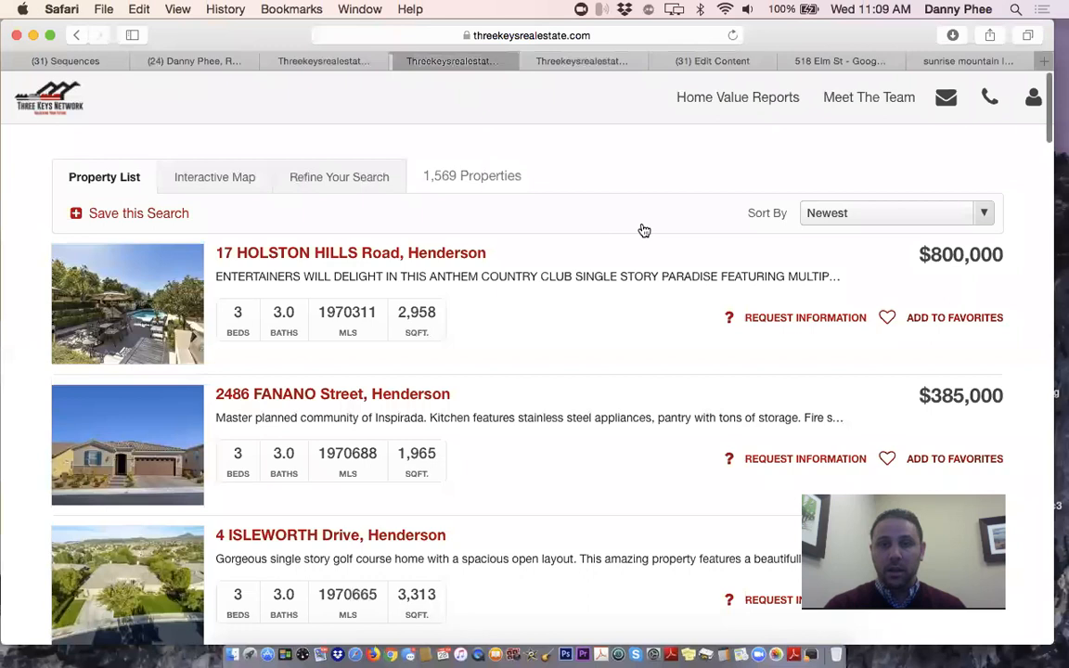
click(576, 65)
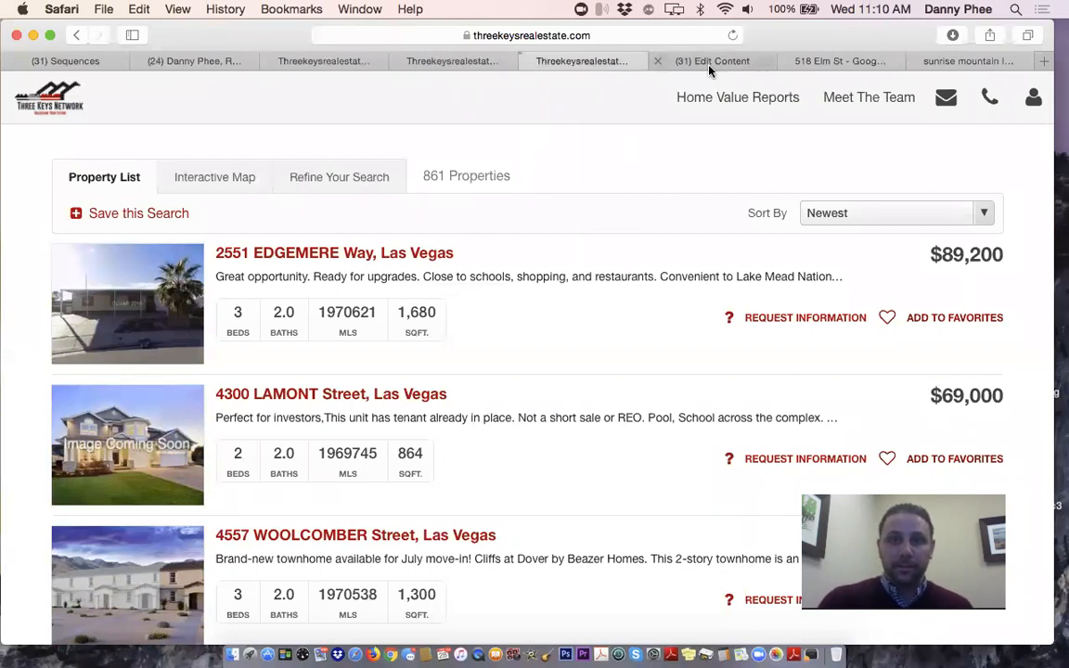
click(654, 59)
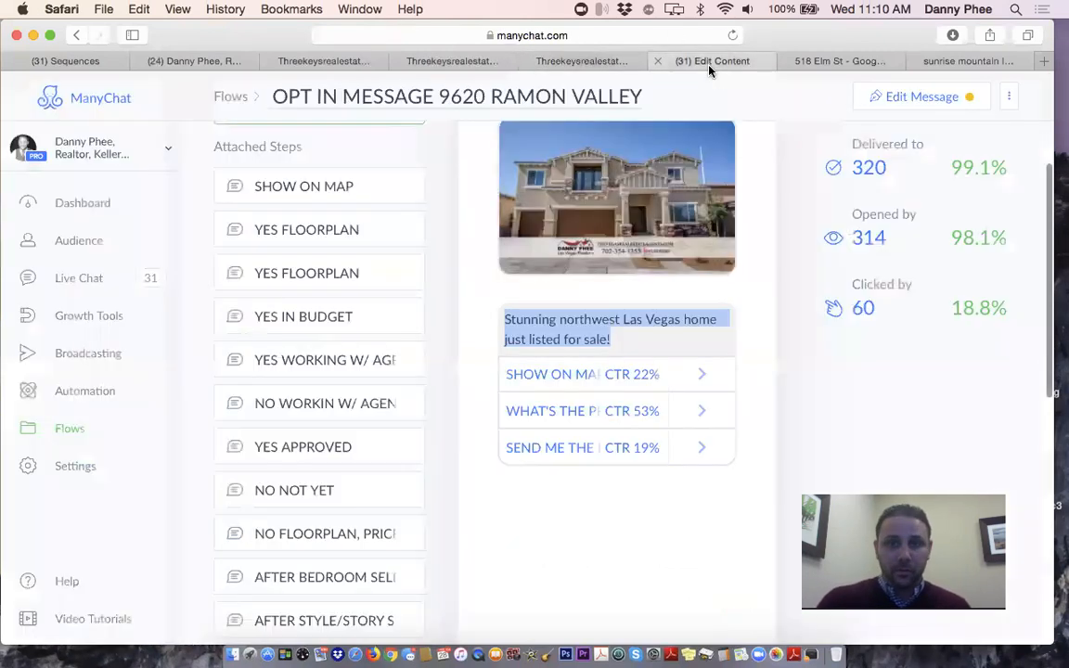
Change Henderson to East Las Vegas in the card's description
click(70, 58)
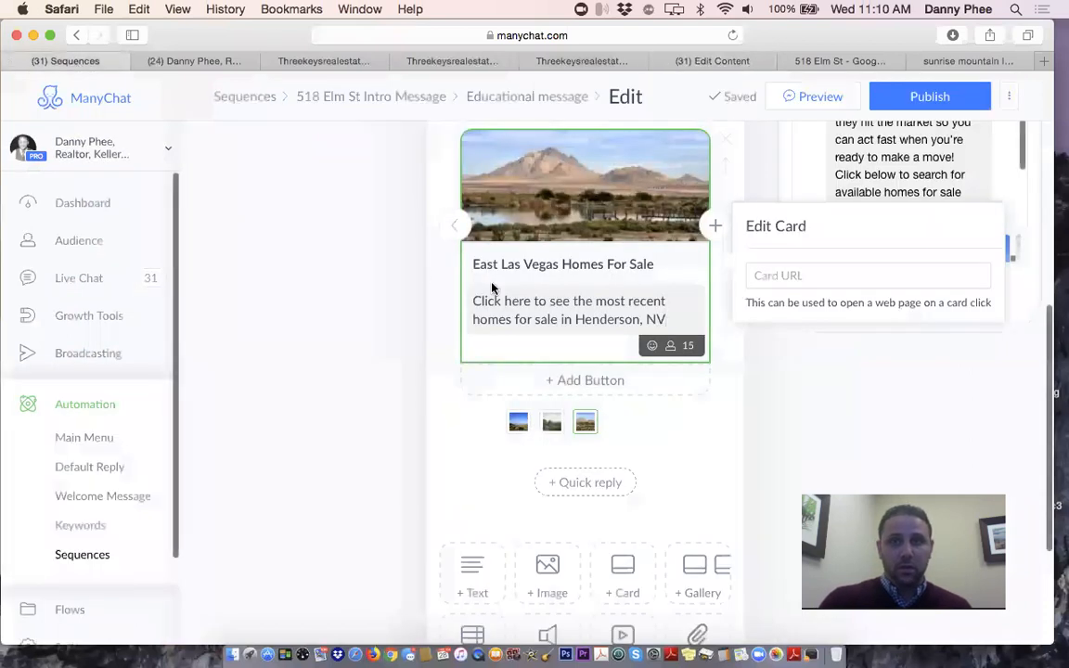
drag(576, 319, 639, 319)
text(East )
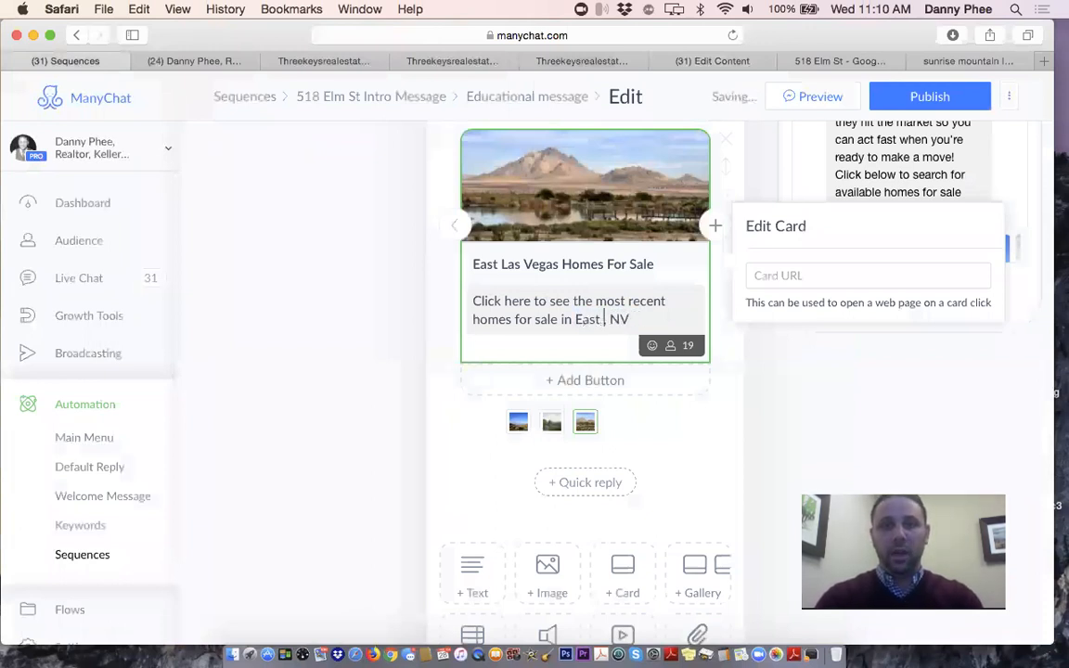
text(Las Vegas)
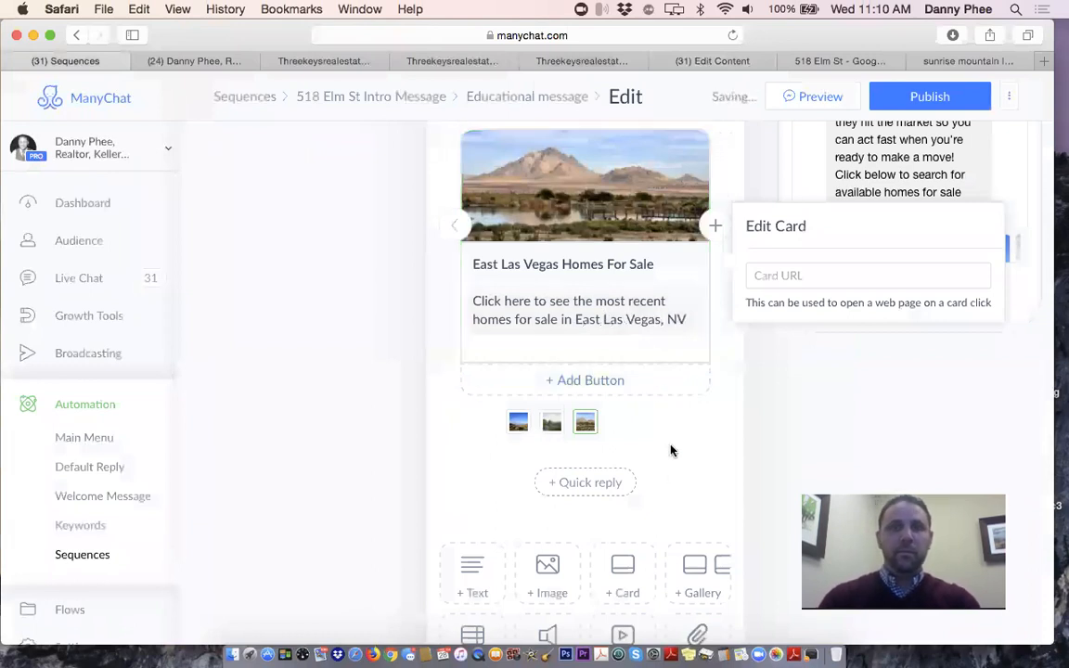
click(625, 264)
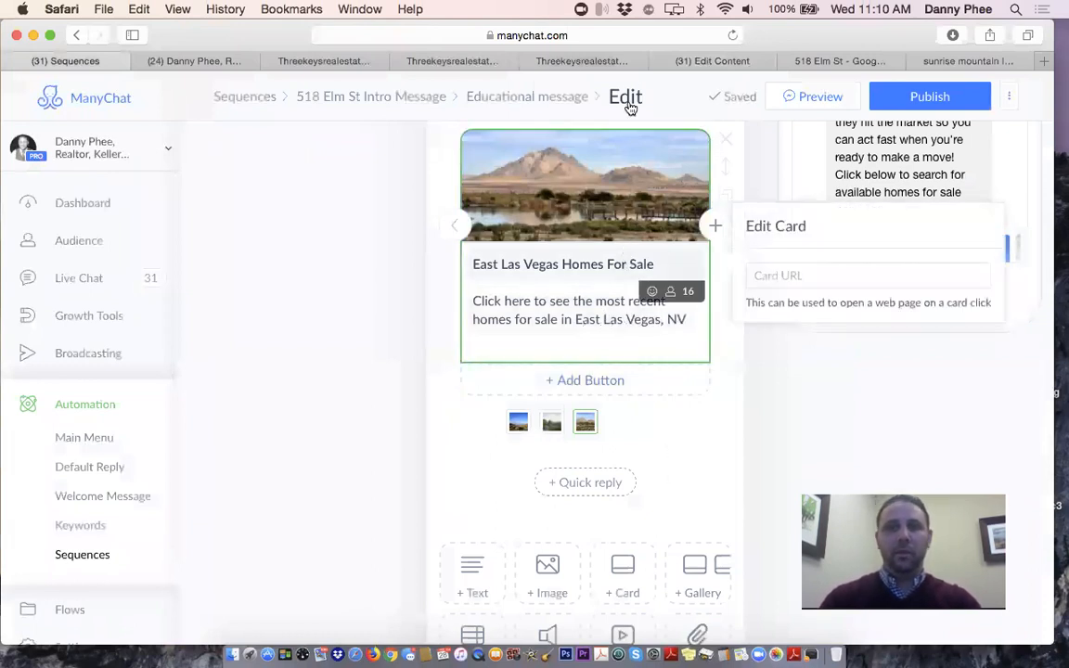
Copy the East Las Vegas search results address and set it as the card's link
click(573, 61)
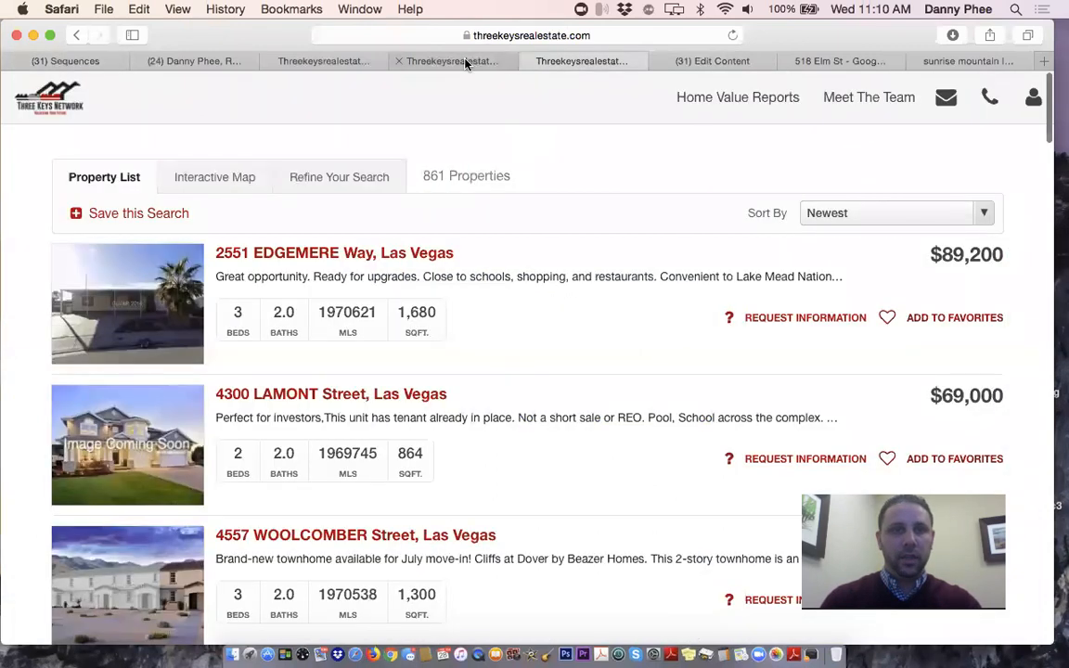
click(571, 37)
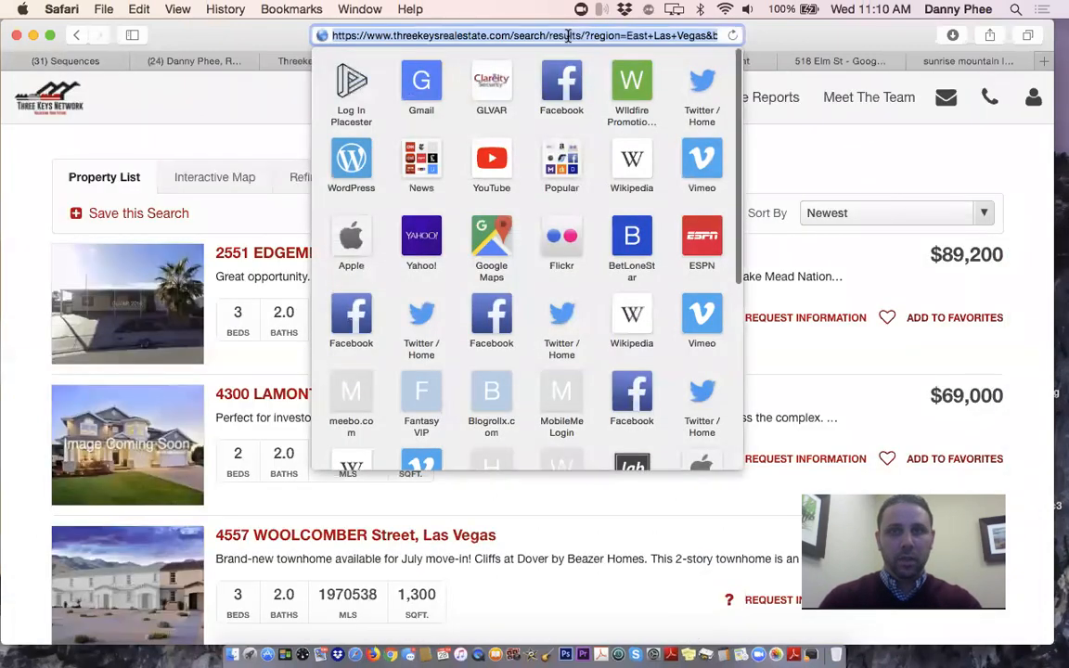
key(super+c)
click(193, 112)
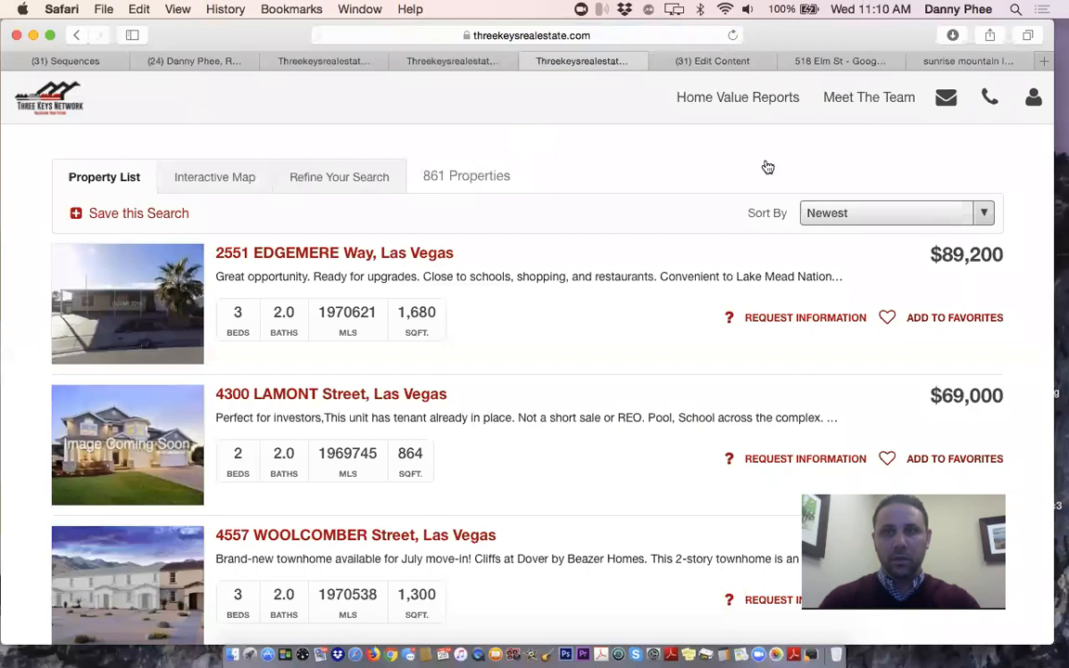
click(563, 38)
key(super+c)
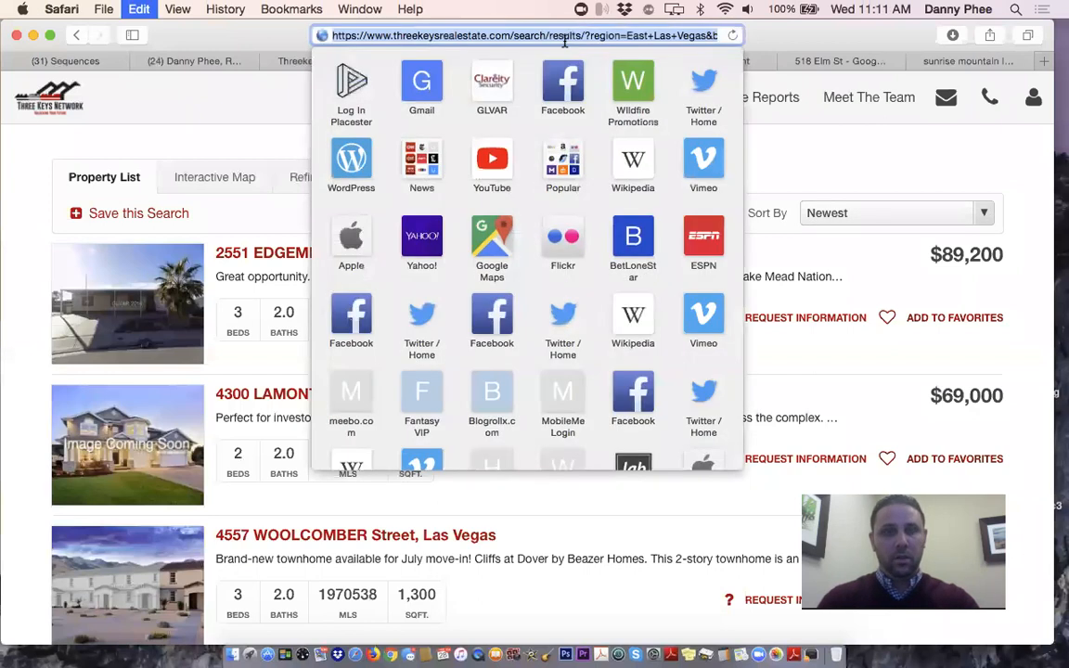
click(204, 113)
click(85, 62)
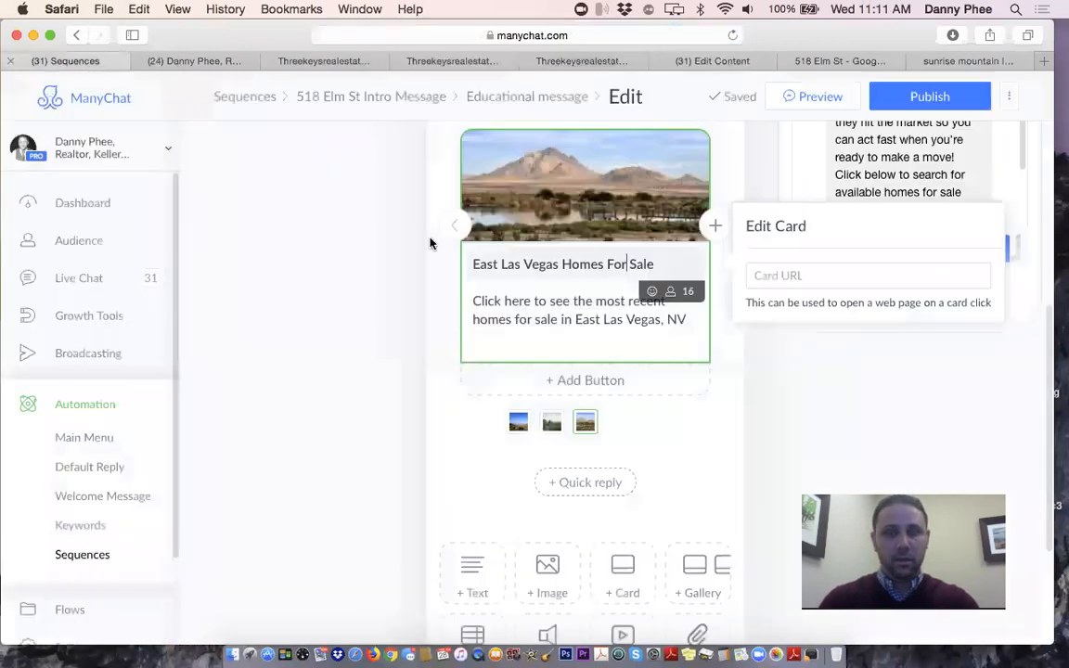
click(813, 271)
key(super+v)
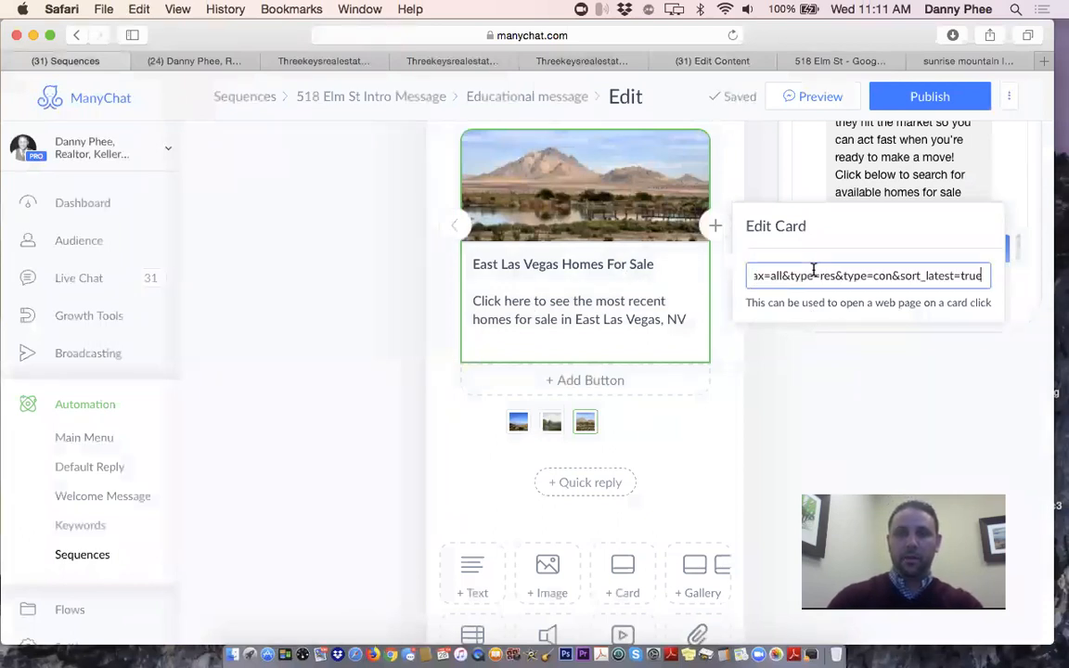
click(691, 455)
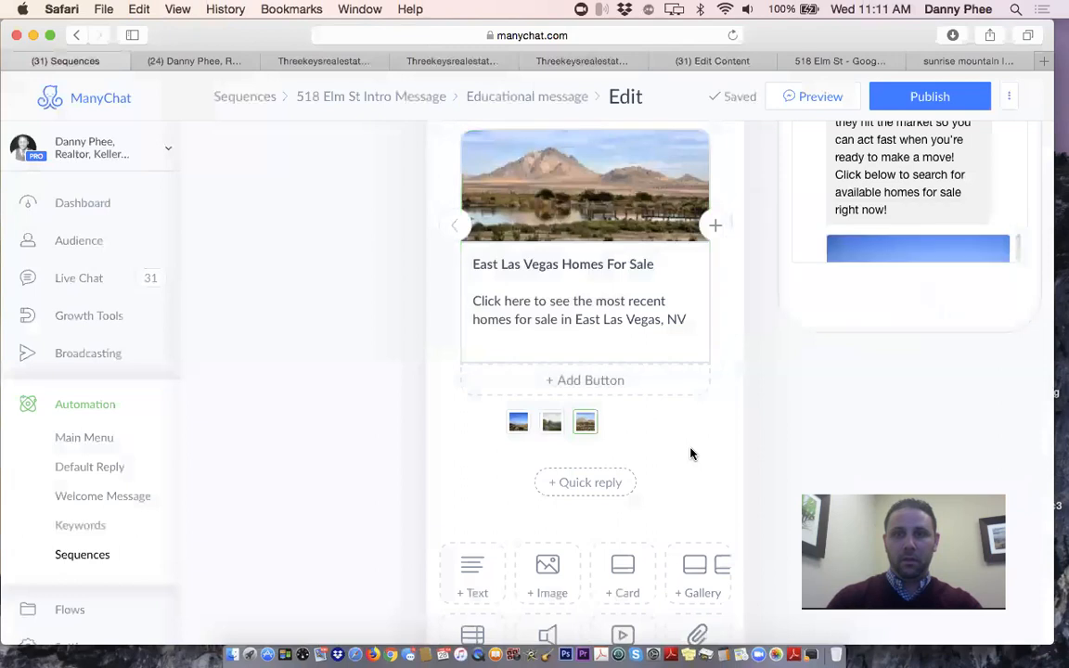
scroll(670, 470, up, 5)
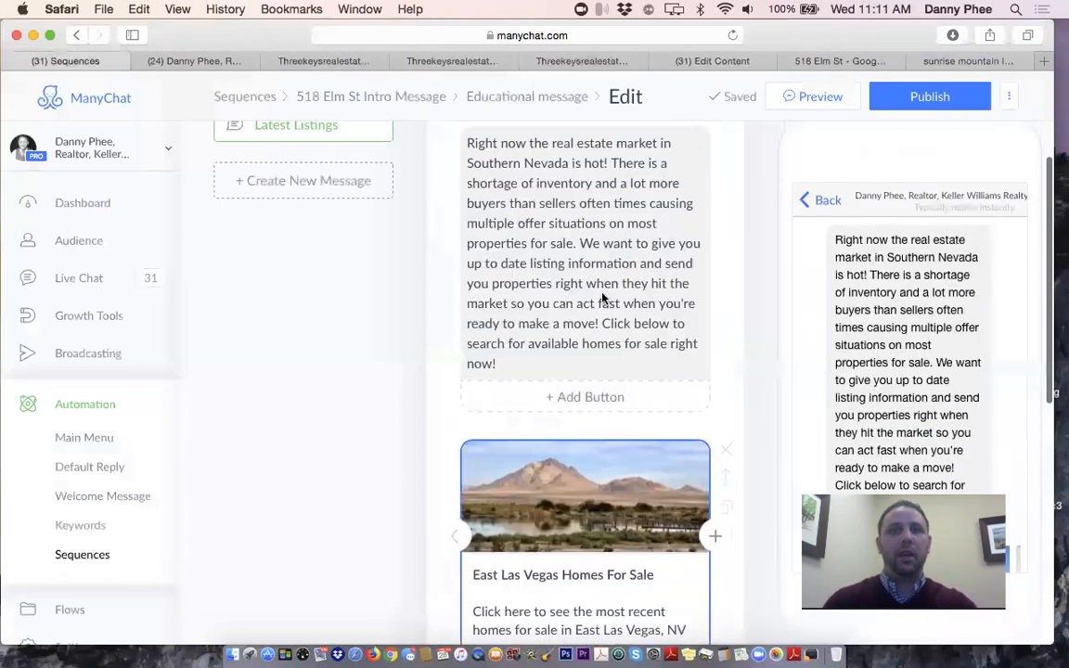
Rename the message to 'Homes For Sale in Southern Nevada'
click(536, 101)
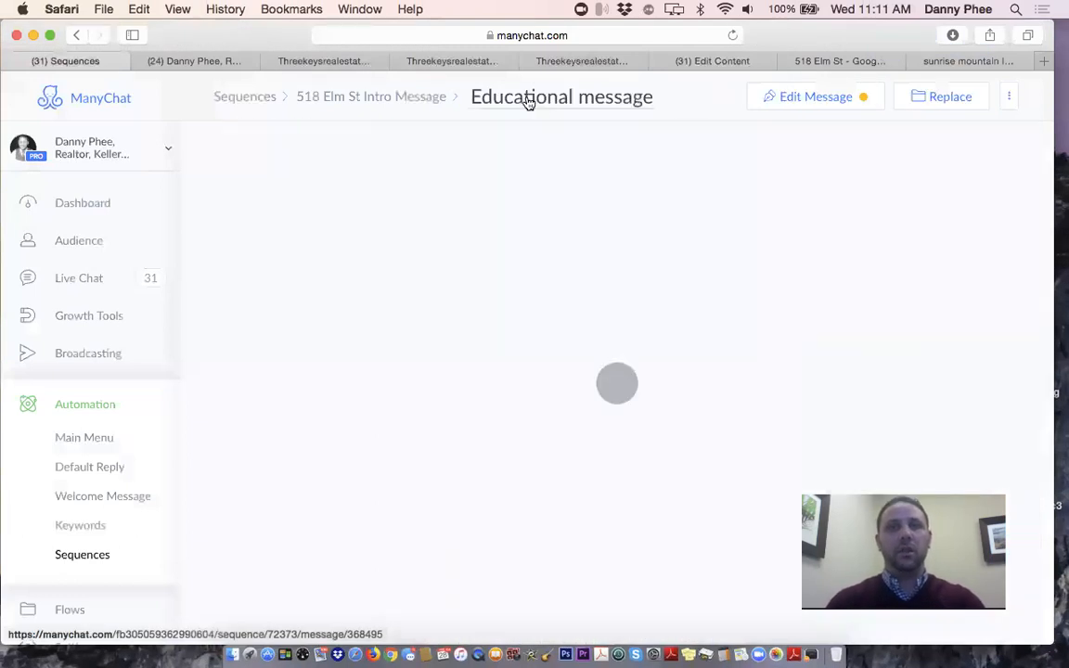
click(527, 100)
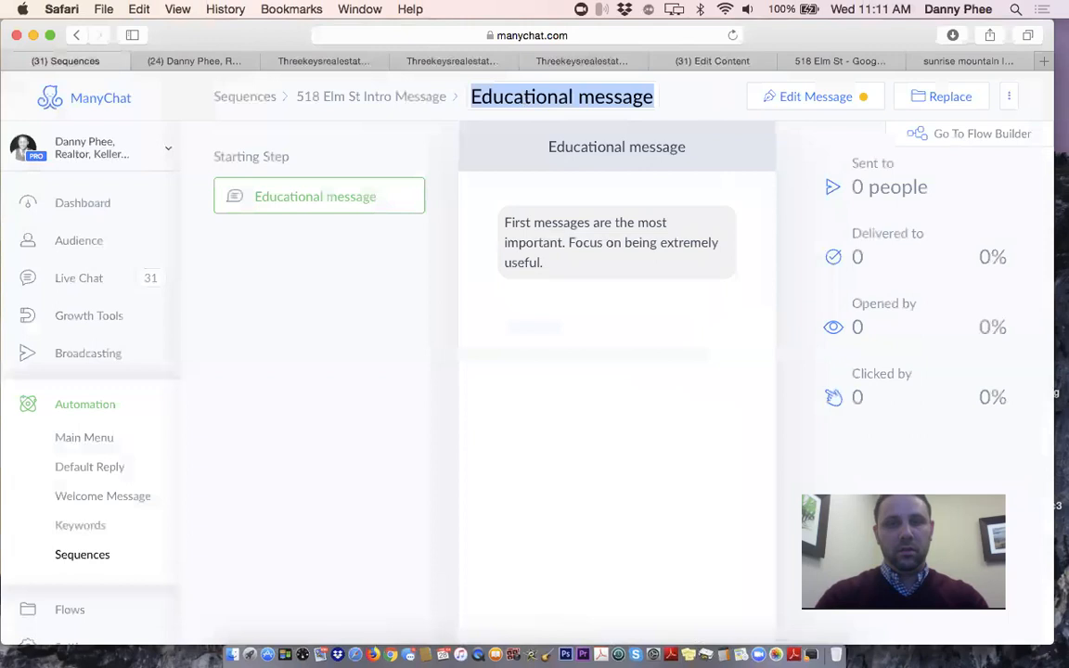
text(Homes For Sale in)
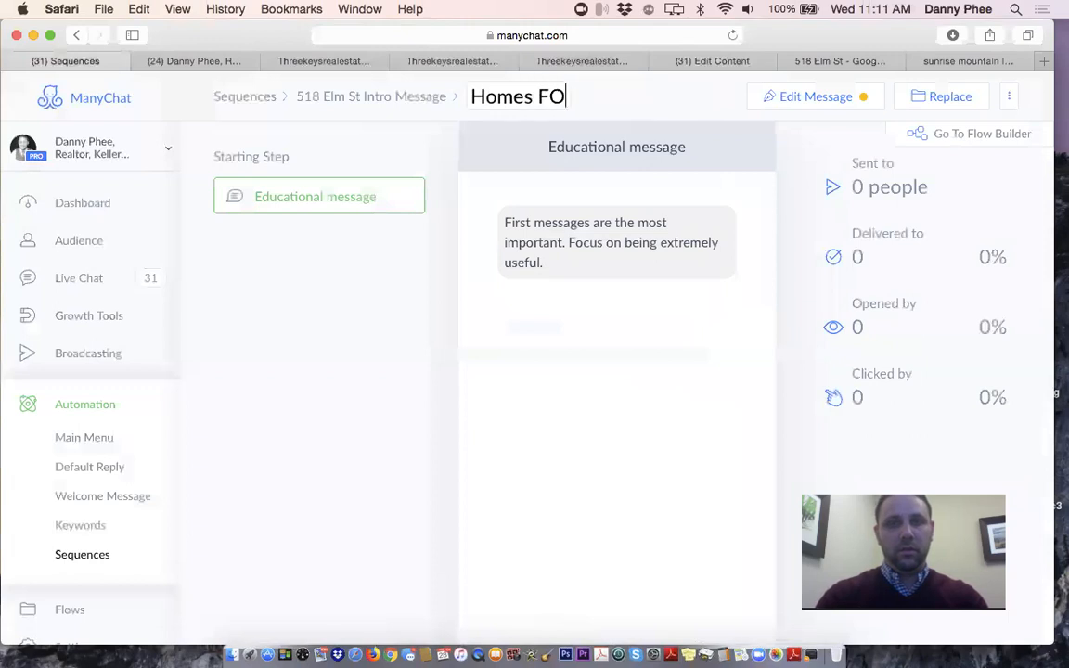
text( Sou)
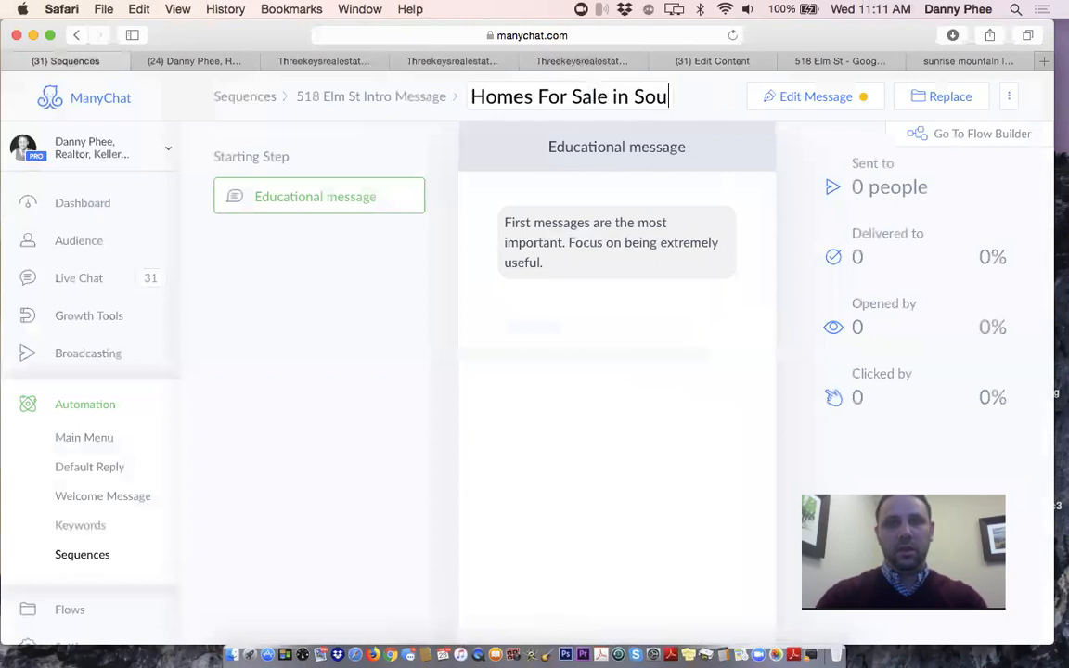
text(thern Nevada)
key(Return)
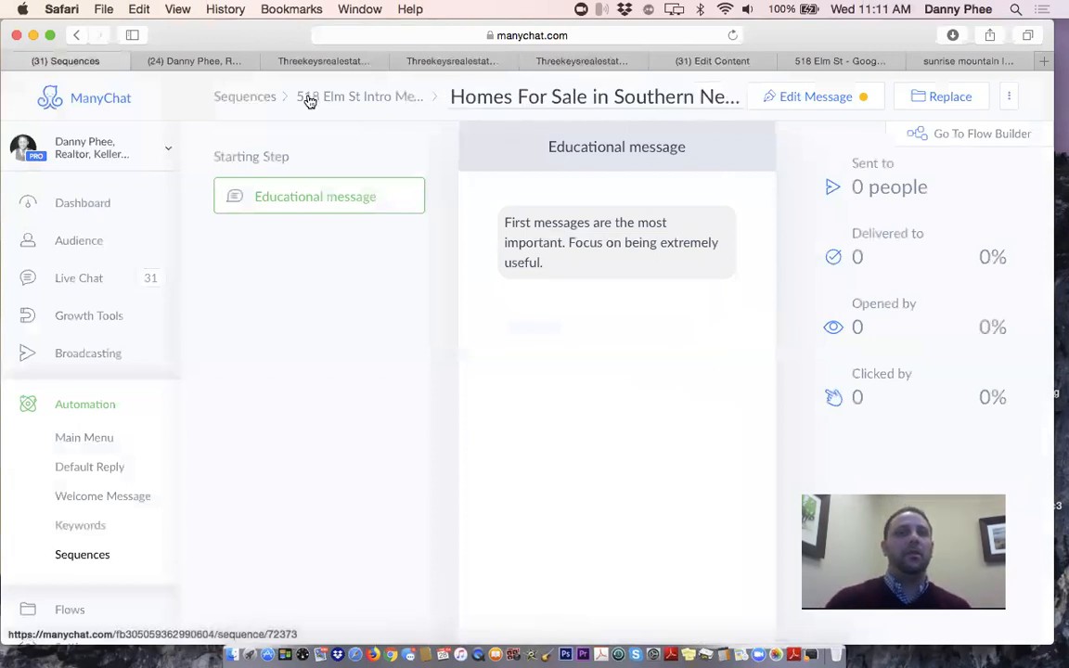
click(244, 104)
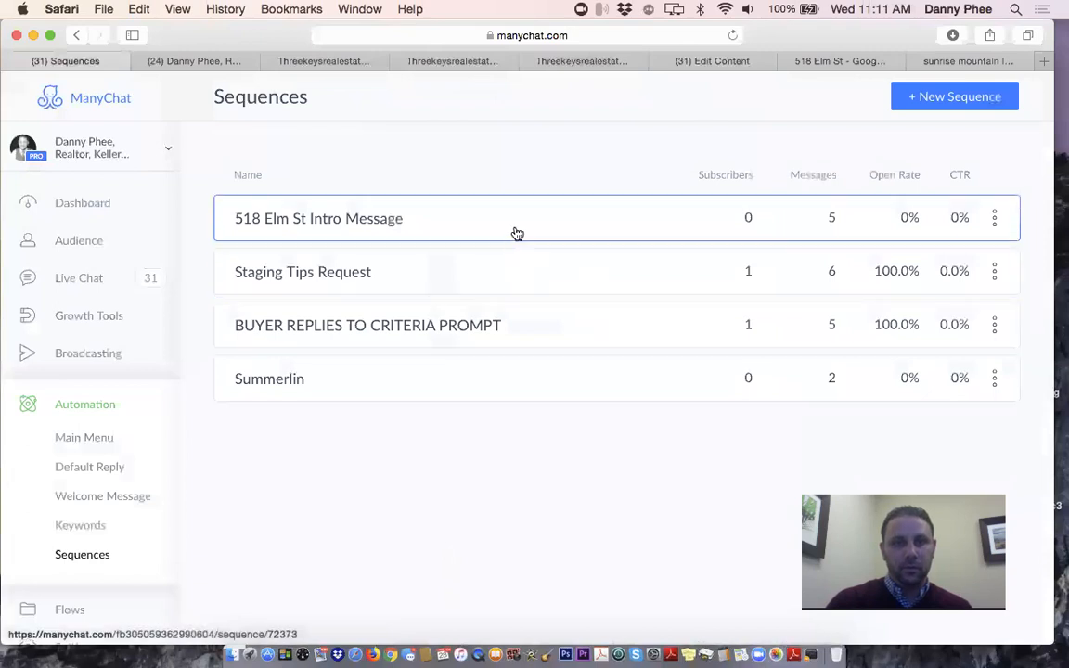
click(516, 232)
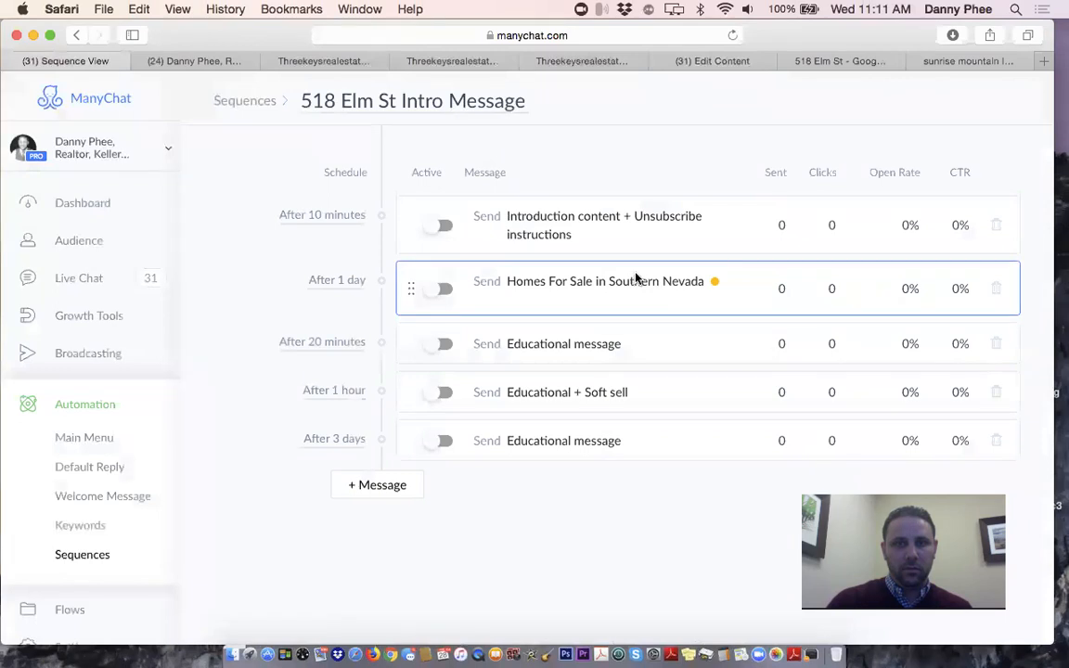
click(637, 279)
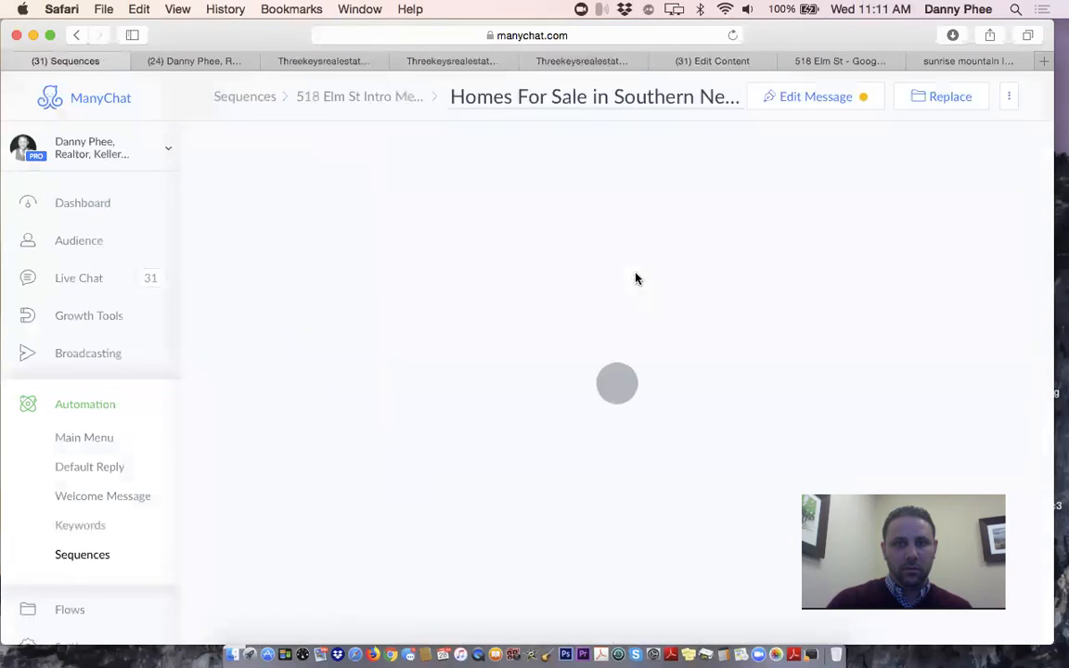
click(817, 97)
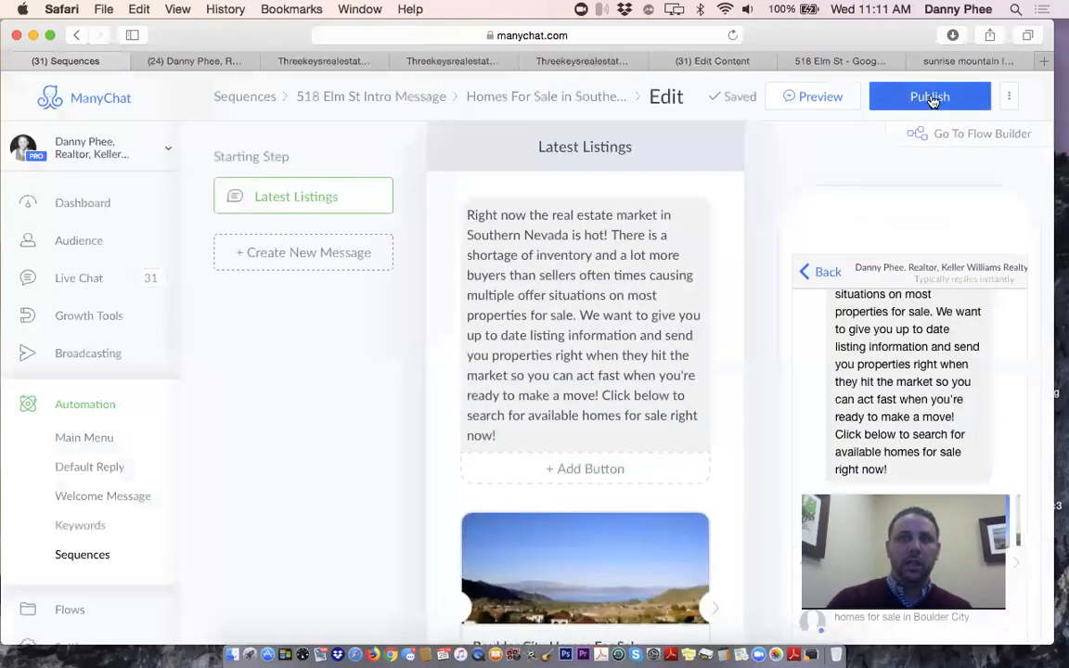
click(919, 100)
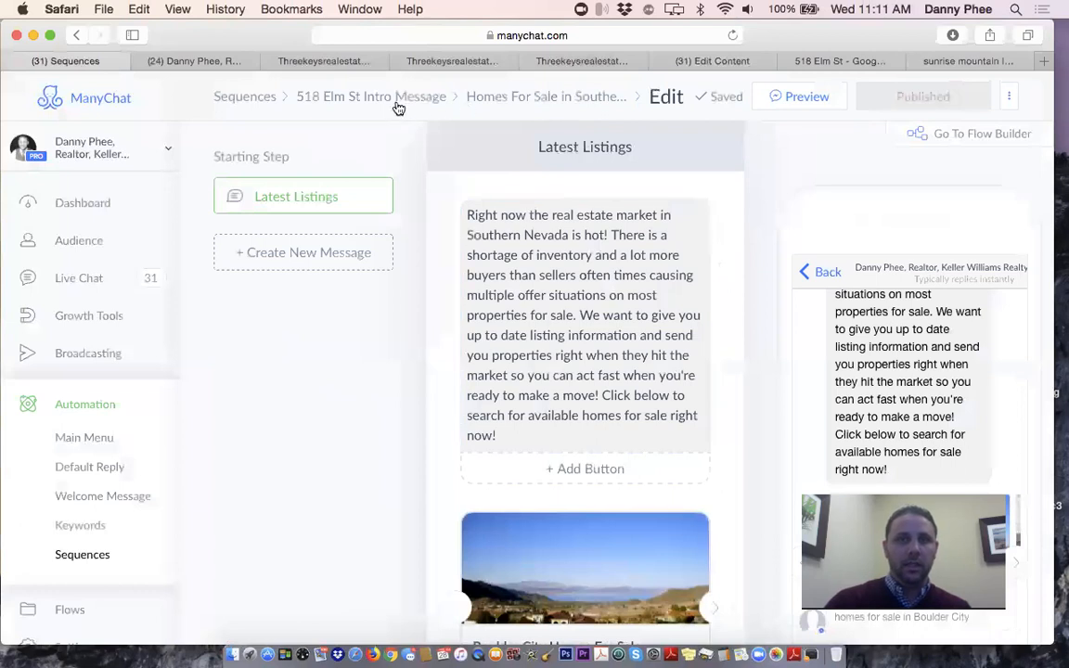
click(257, 106)
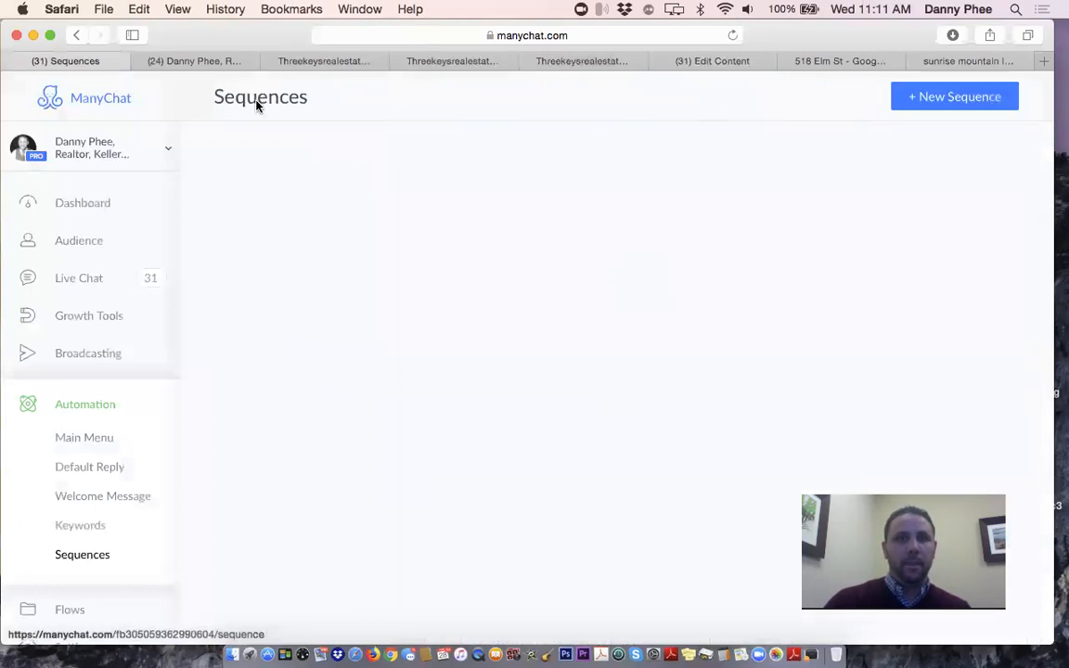
click(530, 226)
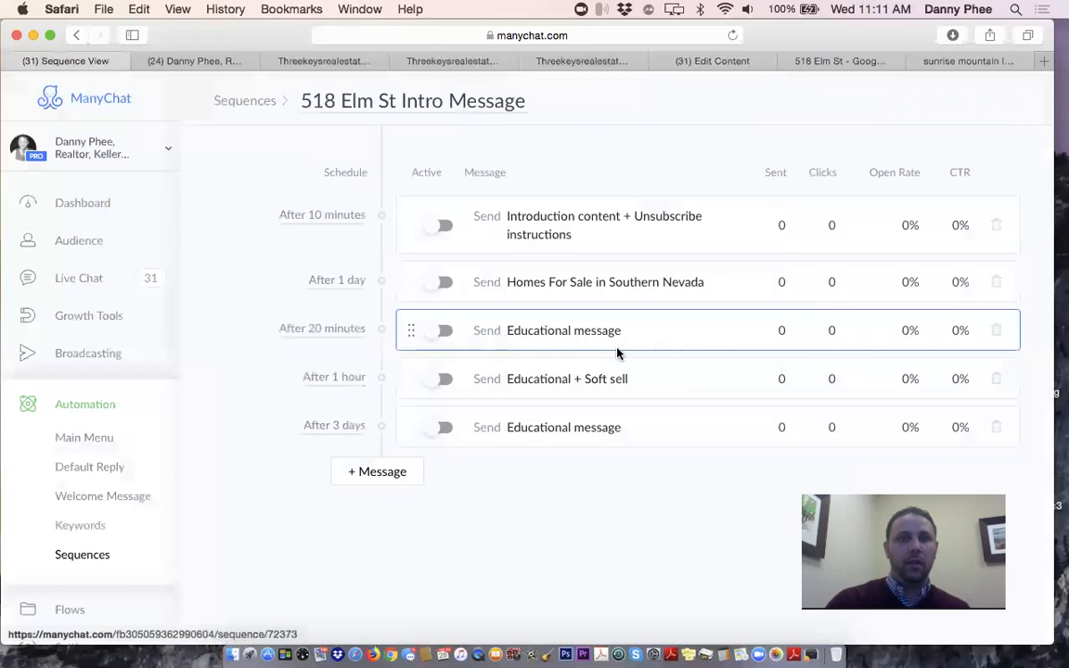
click(587, 225)
scroll(587, 223, down, 3)
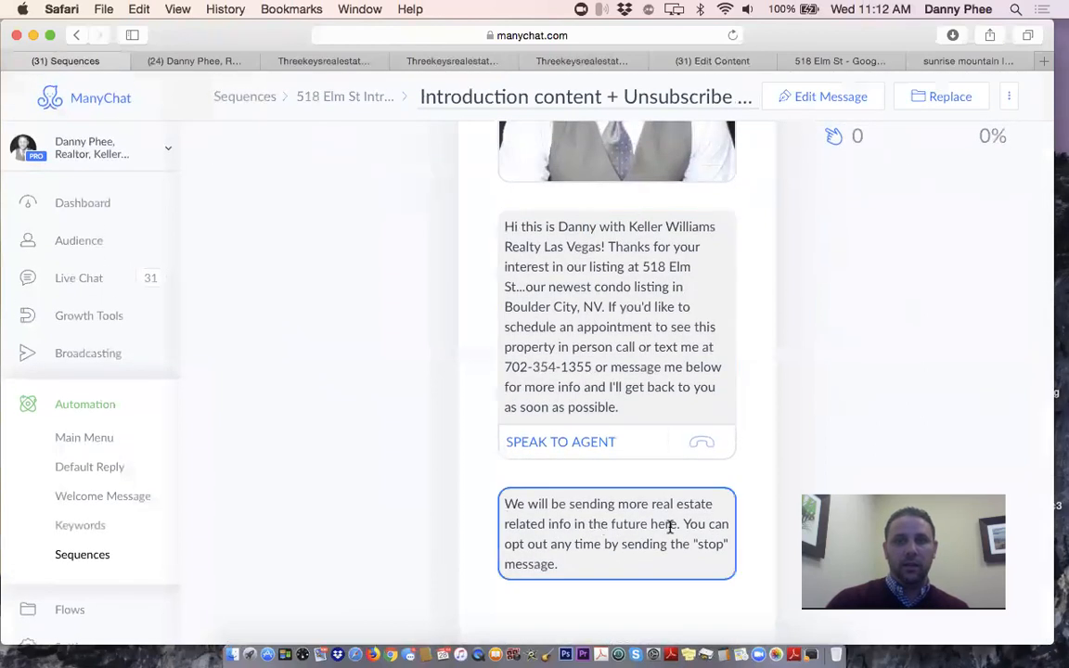
scroll(517, 281, up, 5)
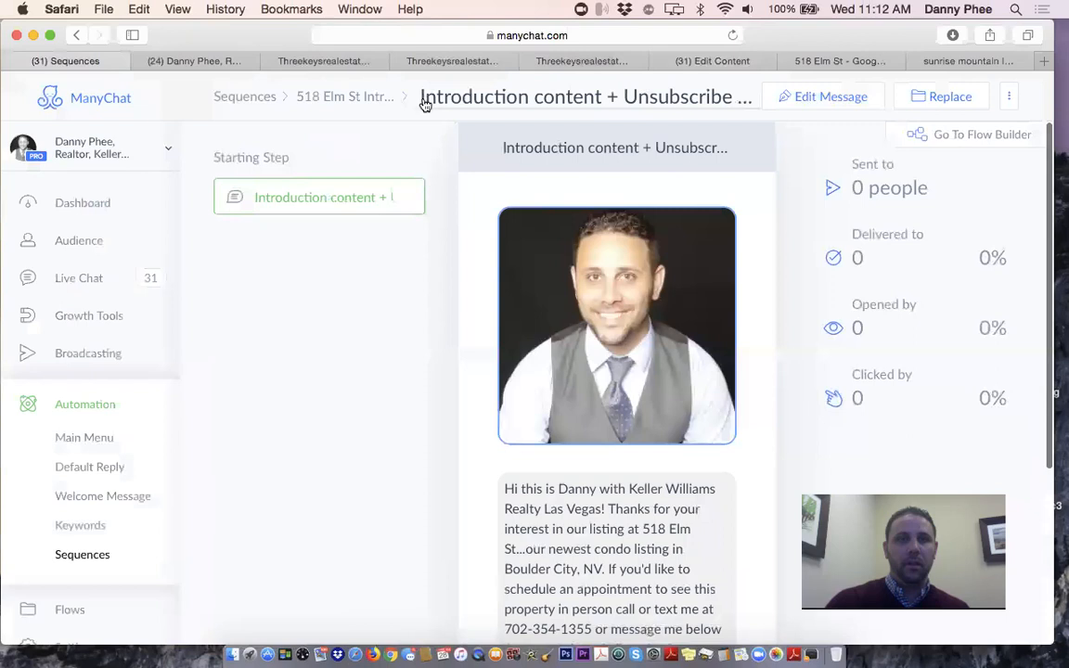
click(365, 99)
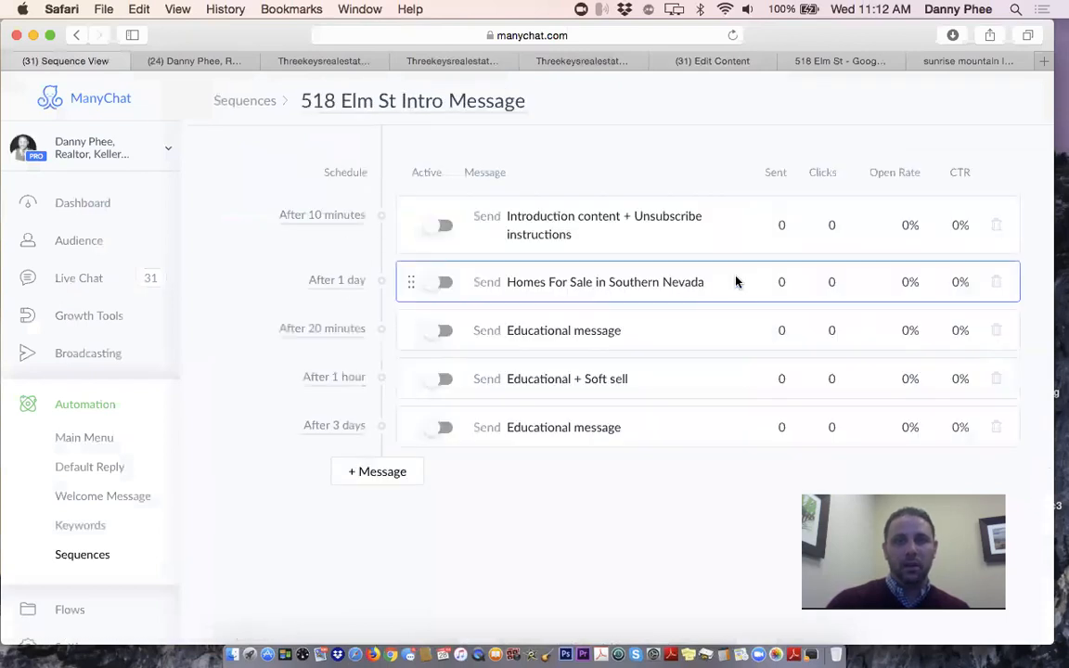
click(641, 288)
click(649, 303)
scroll(657, 253, down, 1)
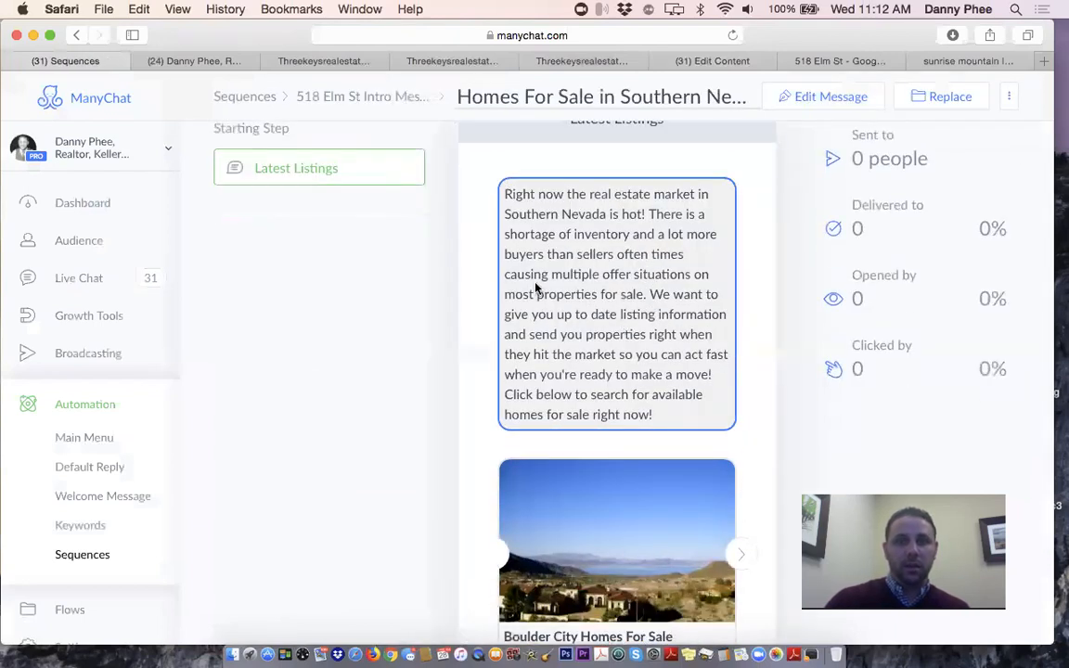
scroll(534, 289, down, 3)
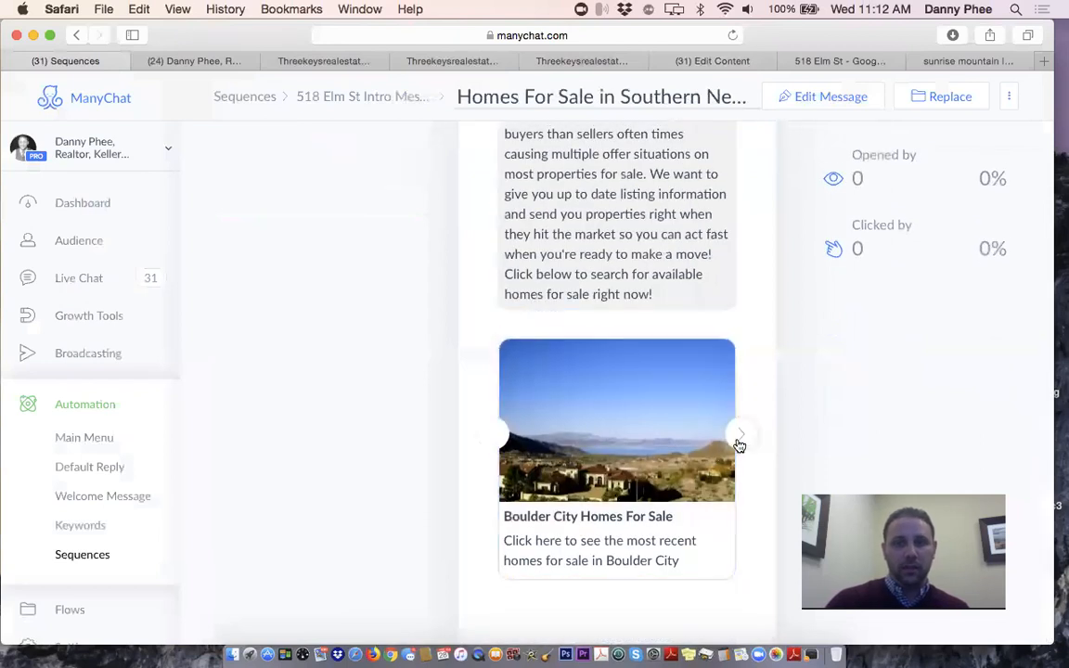
click(739, 444)
click(739, 445)
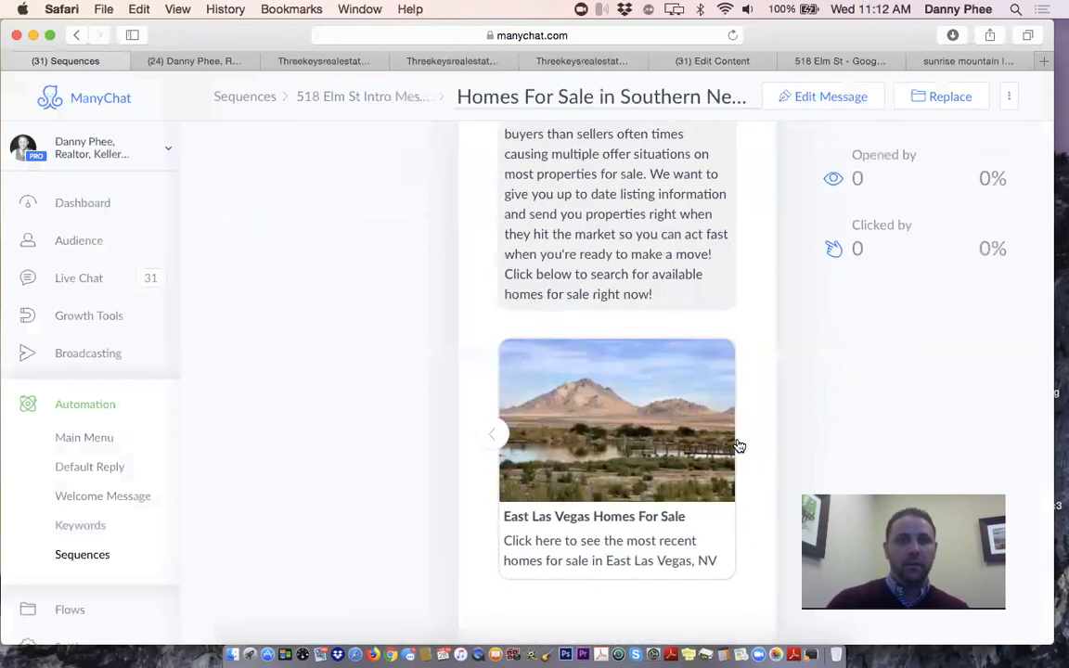
click(489, 436)
click(489, 437)
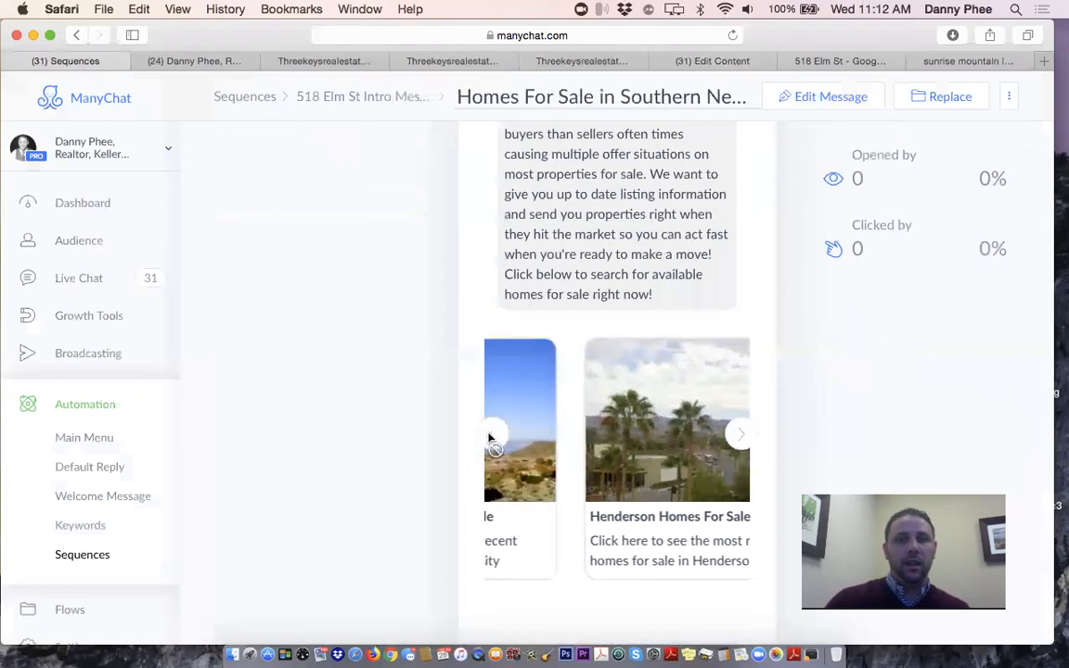
click(381, 98)
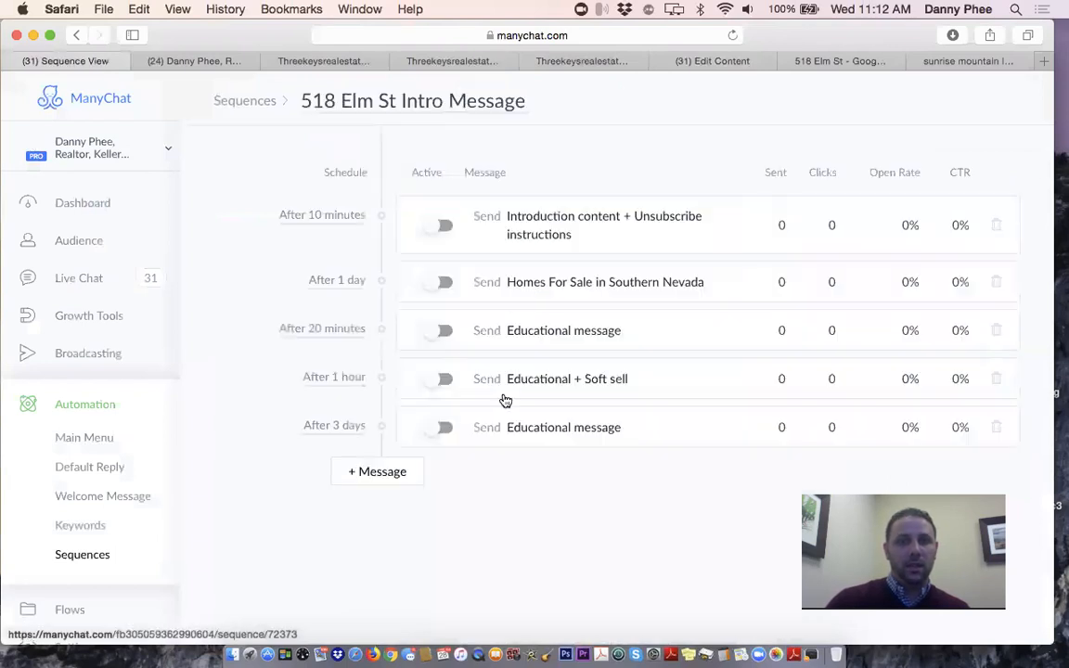
click(565, 338)
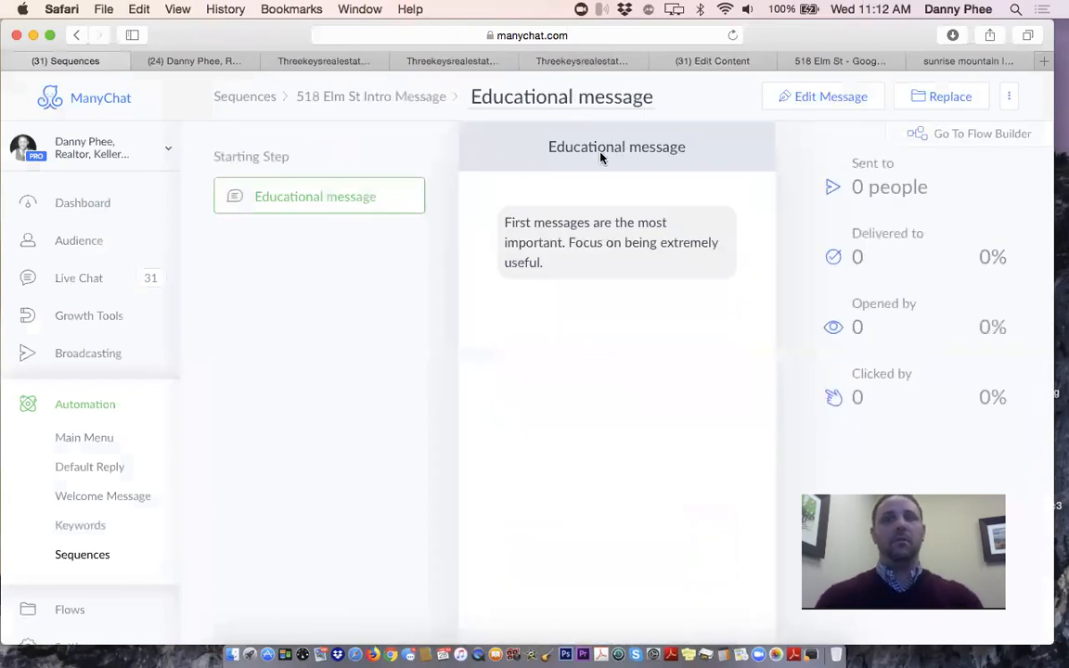
double_click(601, 150)
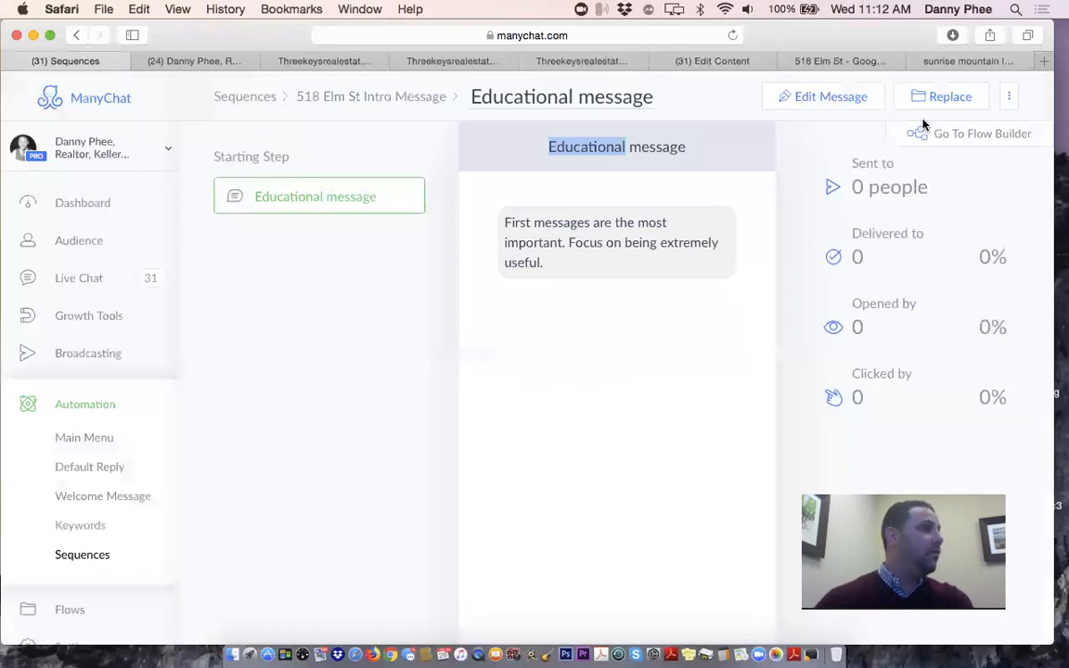
Change the Educational message's title to 'What Areas Are You Most Interested In'
click(826, 98)
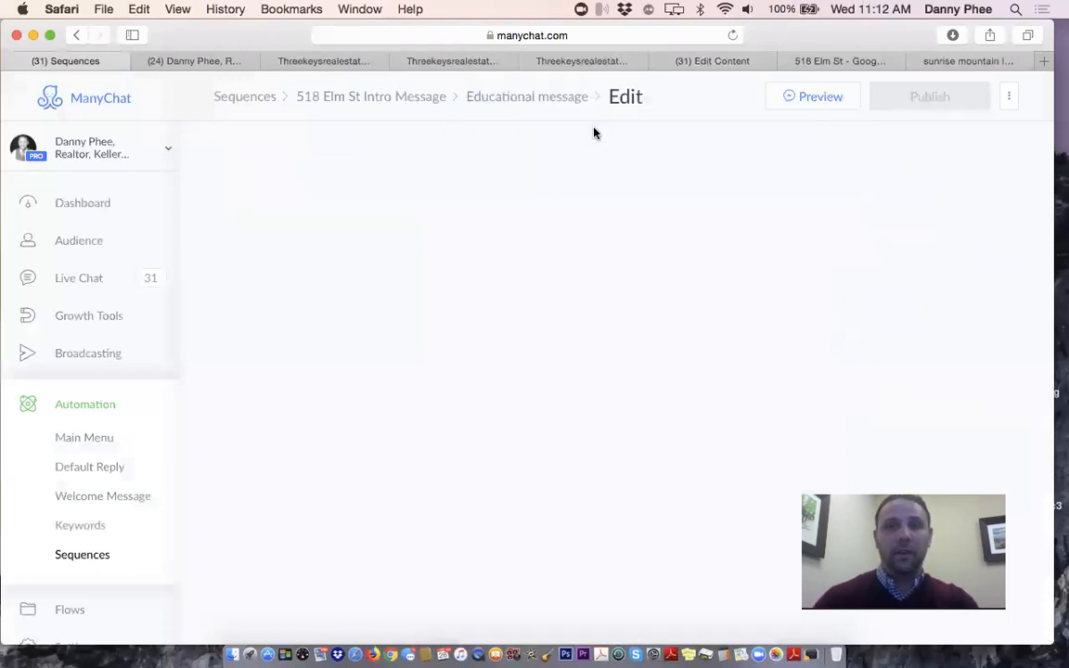
triple_click(567, 161)
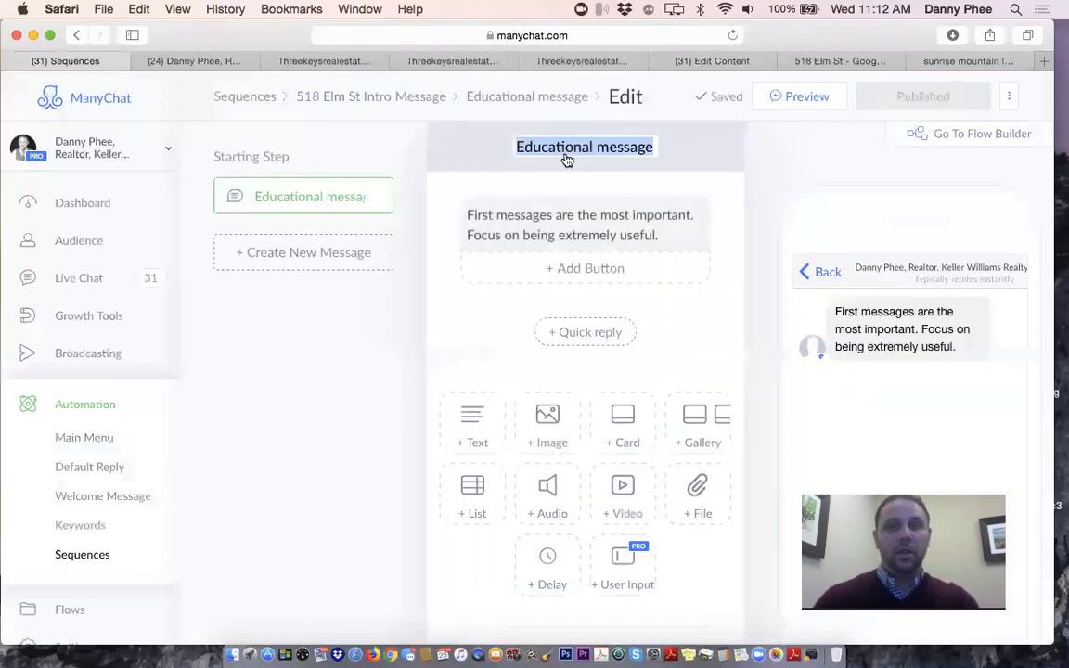
text(What A)
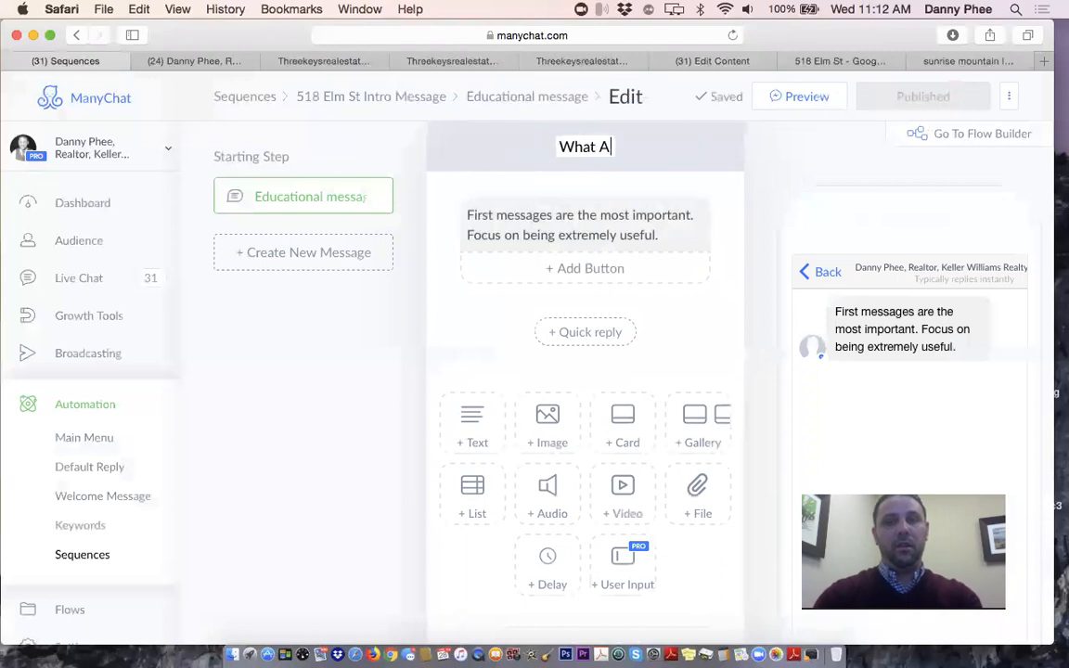
text(reas Ar)
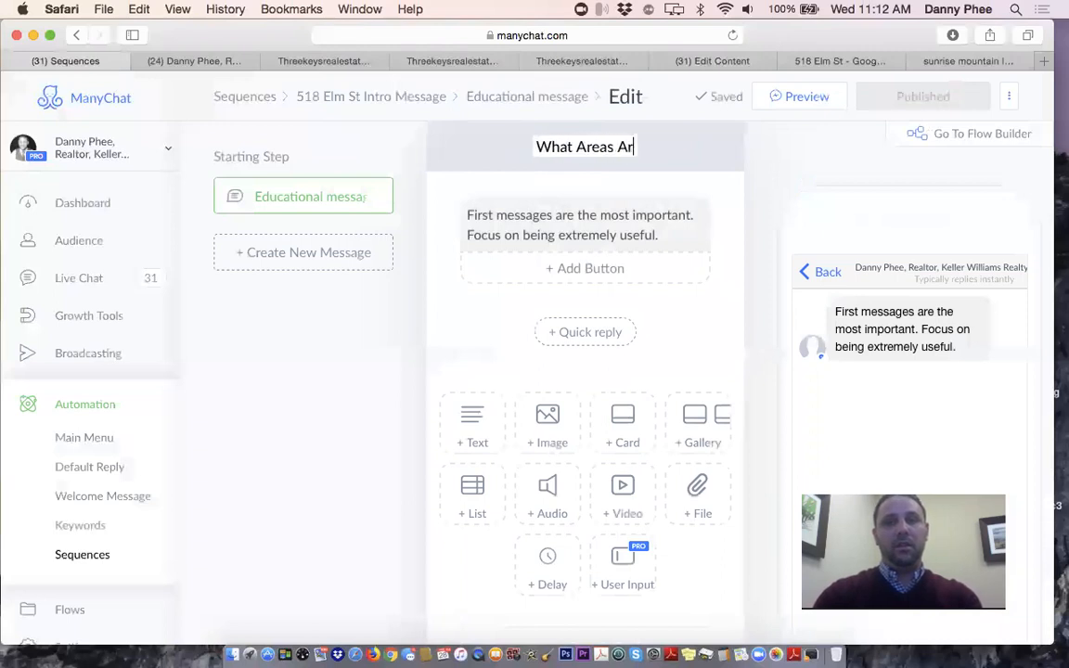
text(e You Most Int)
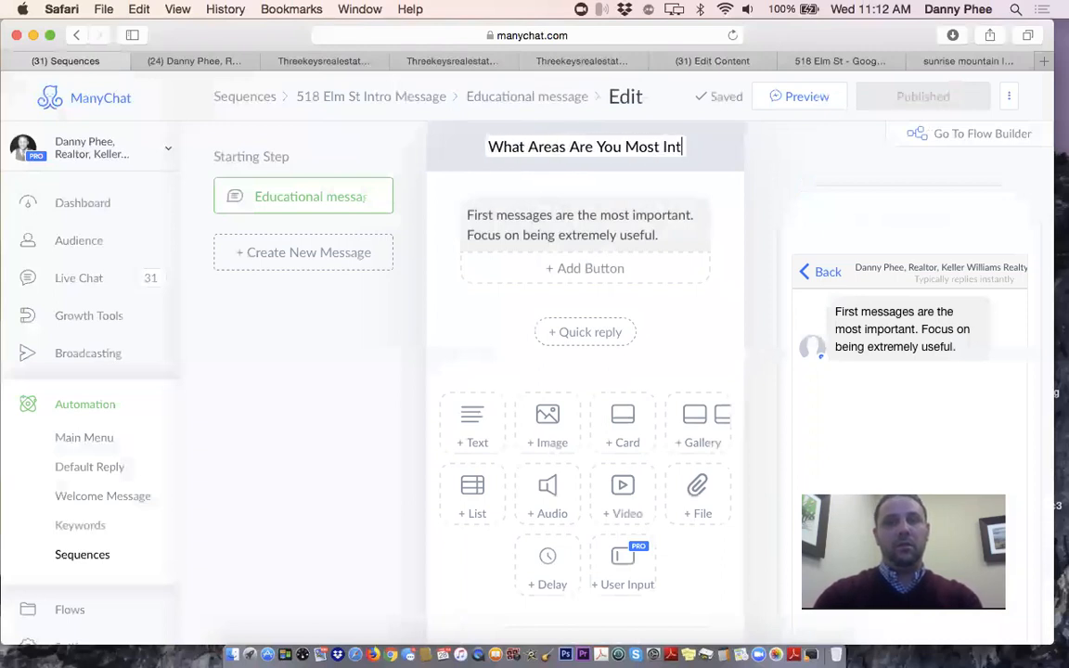
text(erested In)
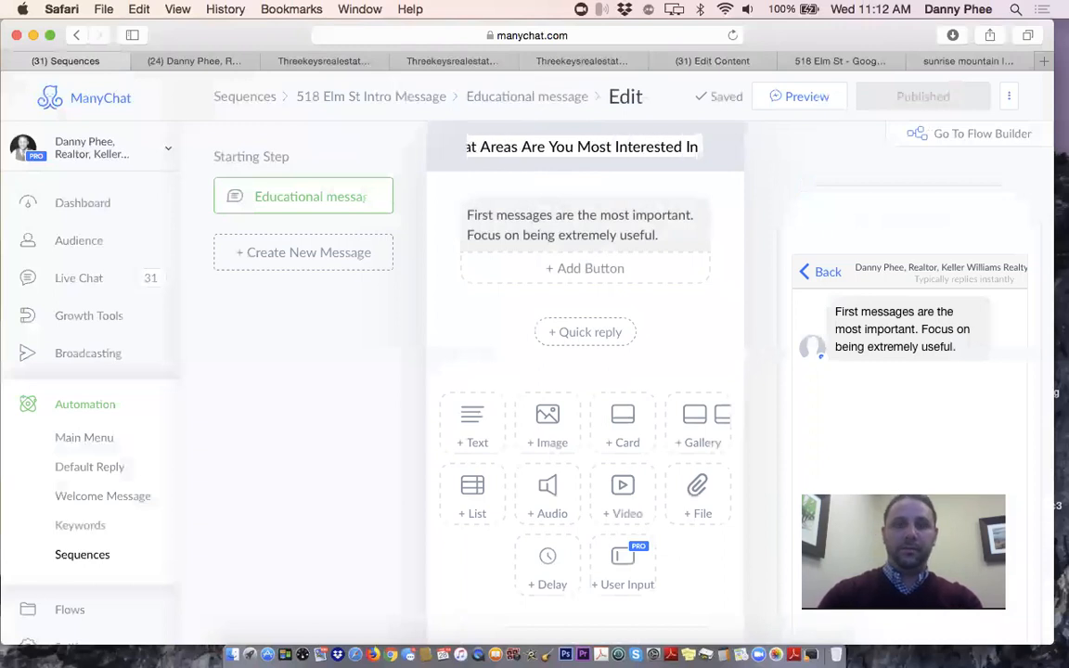
click(588, 227)
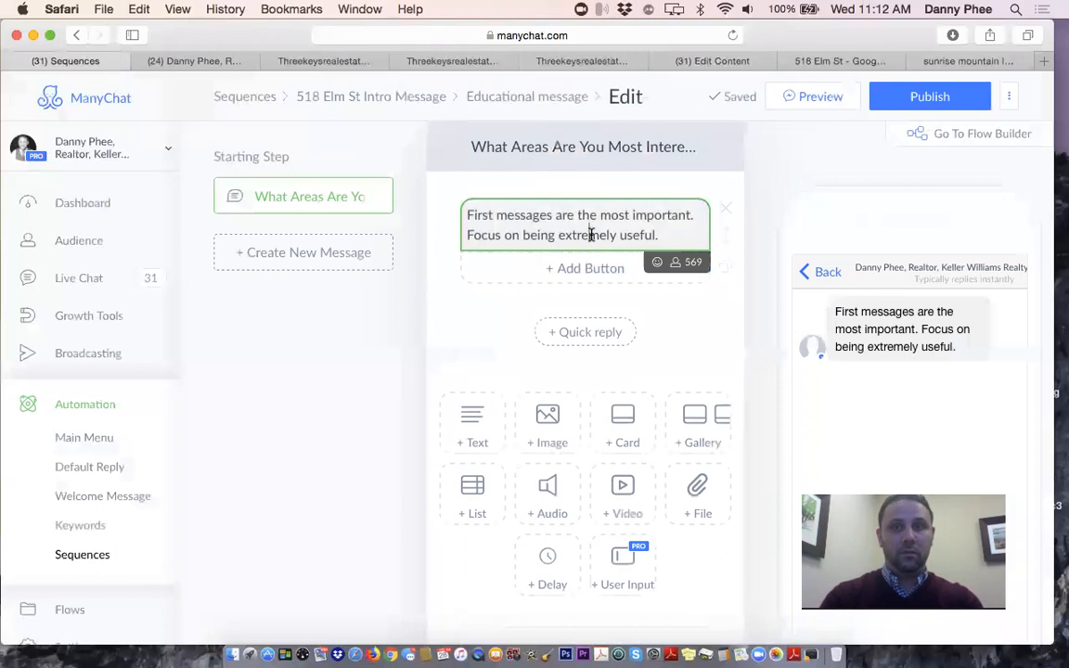
Replace the placeholder with 'Hello! Depending on your current lifestyle i.e. work, family, school, etc....'
triple_click(591, 235)
key(BackSpace)
text(Hello )
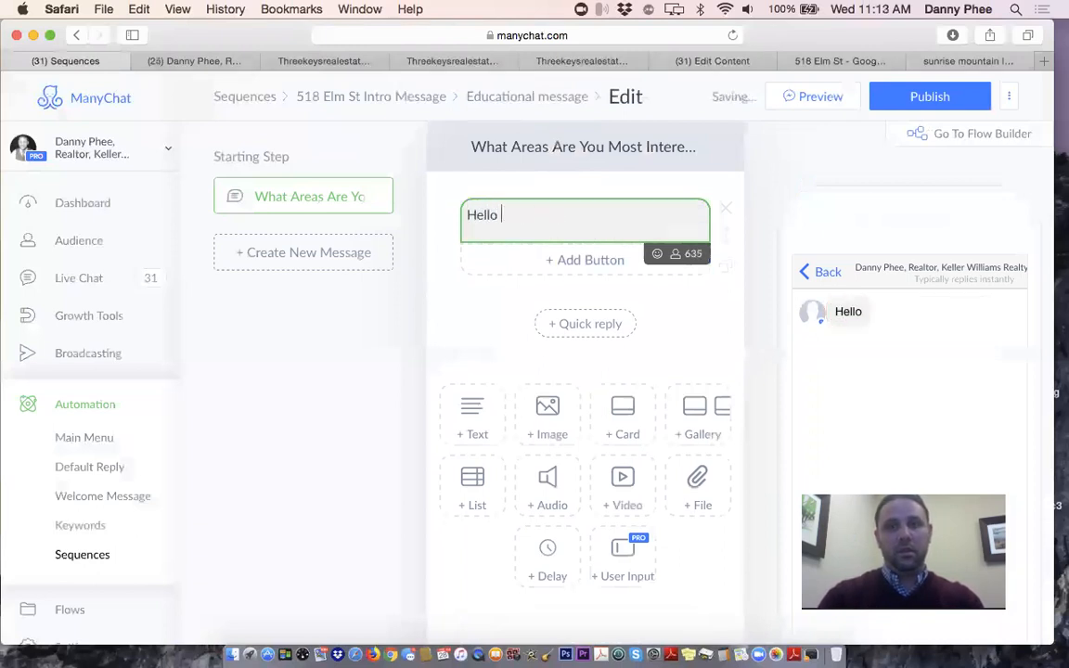
text(depen)
key(BackSpace)
key(BackSpace)
key(BackSpace)
key(BackSpace)
key(BackSpace)
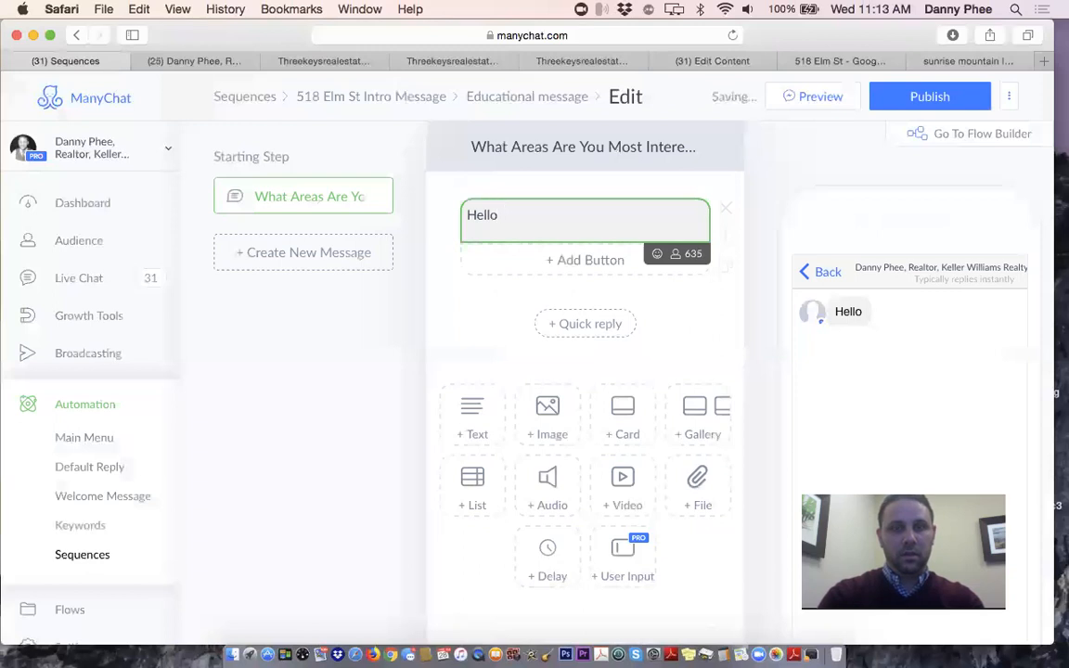
text(! Depend)
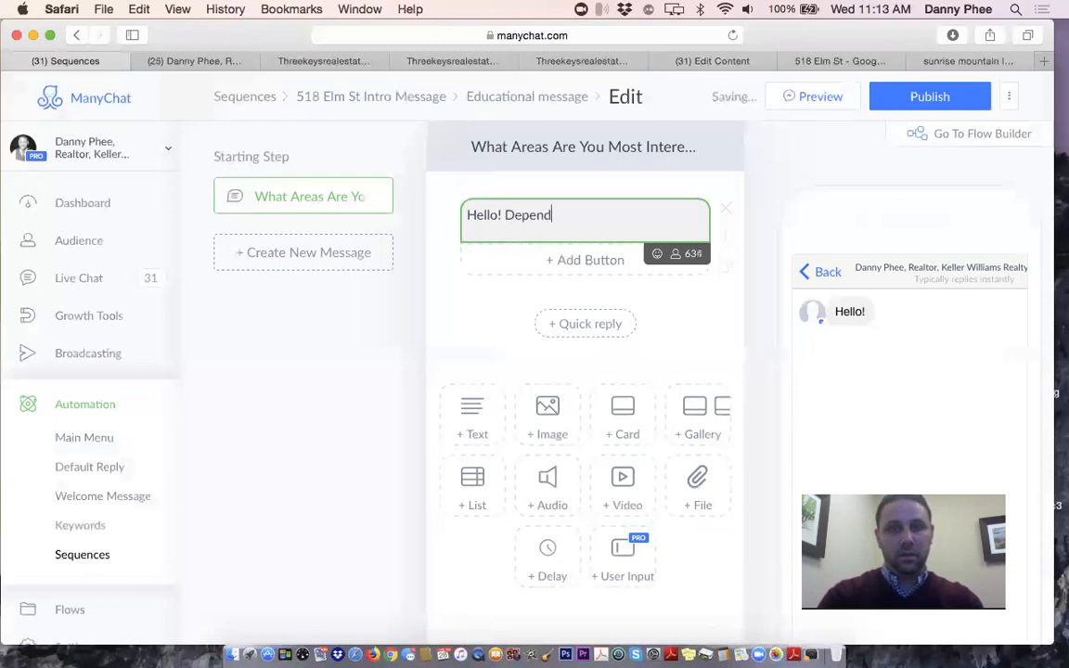
text(ing on)
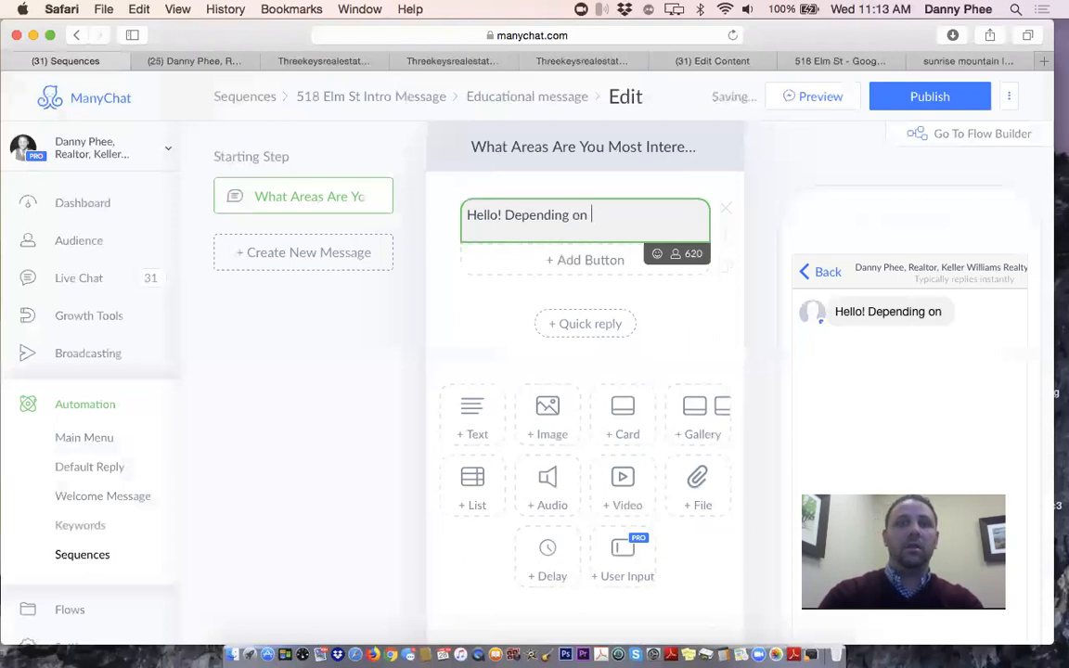
text( your currentl)
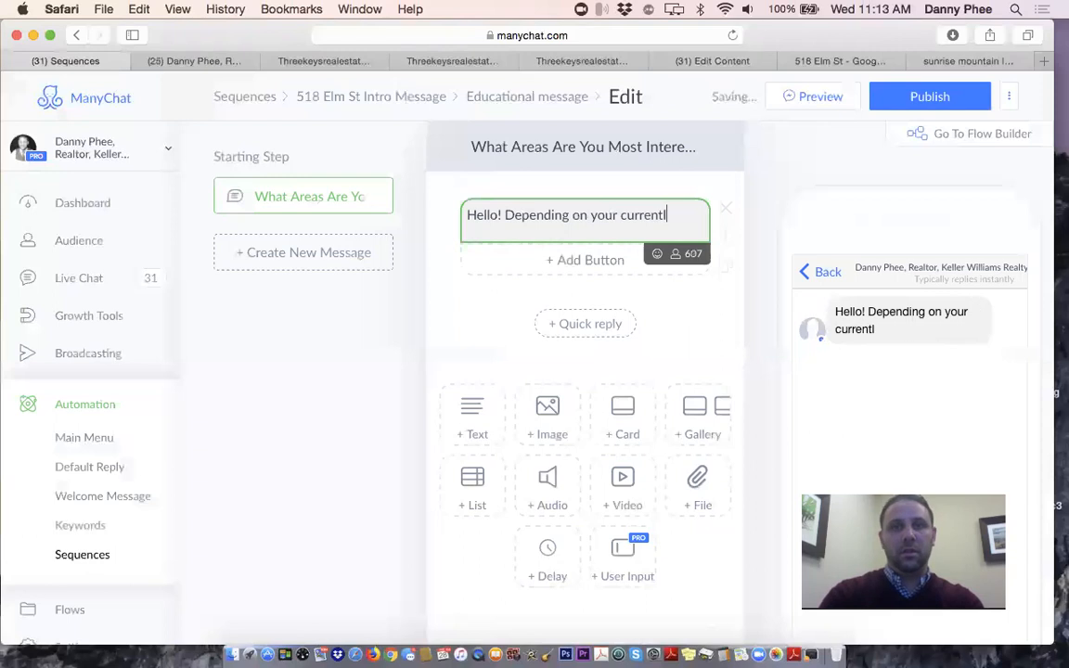
key(BackSpace)
text(lifest)
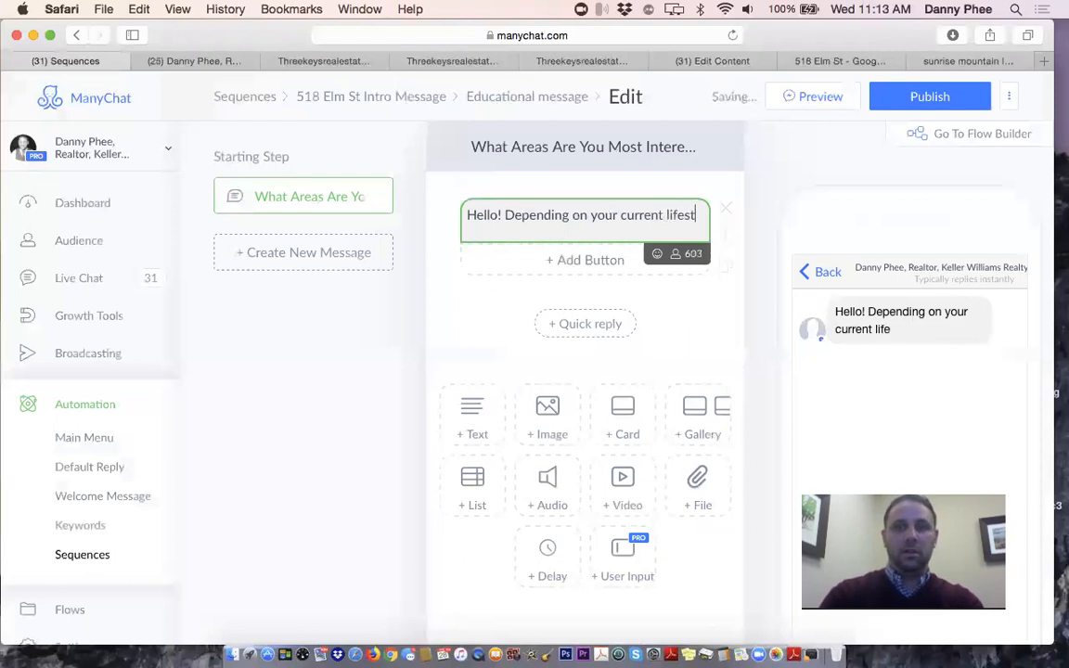
text(yle,)
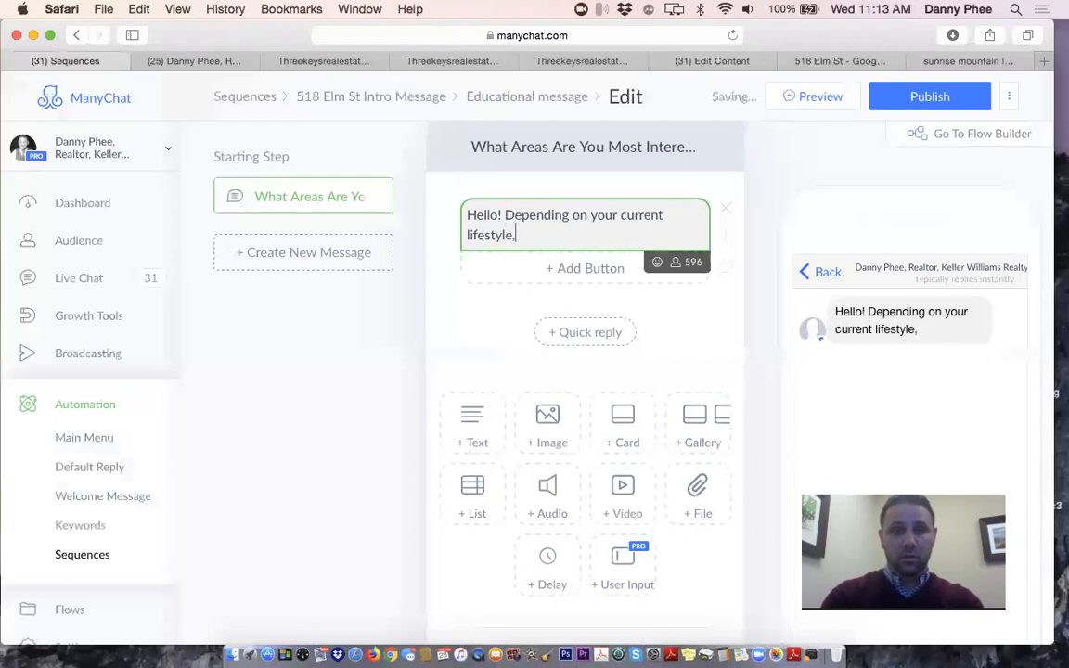
key(BackSpace)
key(BackSpace)
key(BackSpace)
key(BackSpace)
key(BackSpace)
key(BackSpace)
text(estyle can determinse wha)
key(BackSpace)
key(BackSpace)
key(BackSpace)
key(BackSpace)
key(BackSpace)
key(BackSpace)
key(BackSpace)
key(BackSpace)
key(BackSpace)
key(BackSpace)
key(BackSpace)
key(BackSpace)
key(BackSpace)
key(BackSpace)
key(BackSpace)
key(BackSpace)
key(BackSpace)
key(BackSpace)
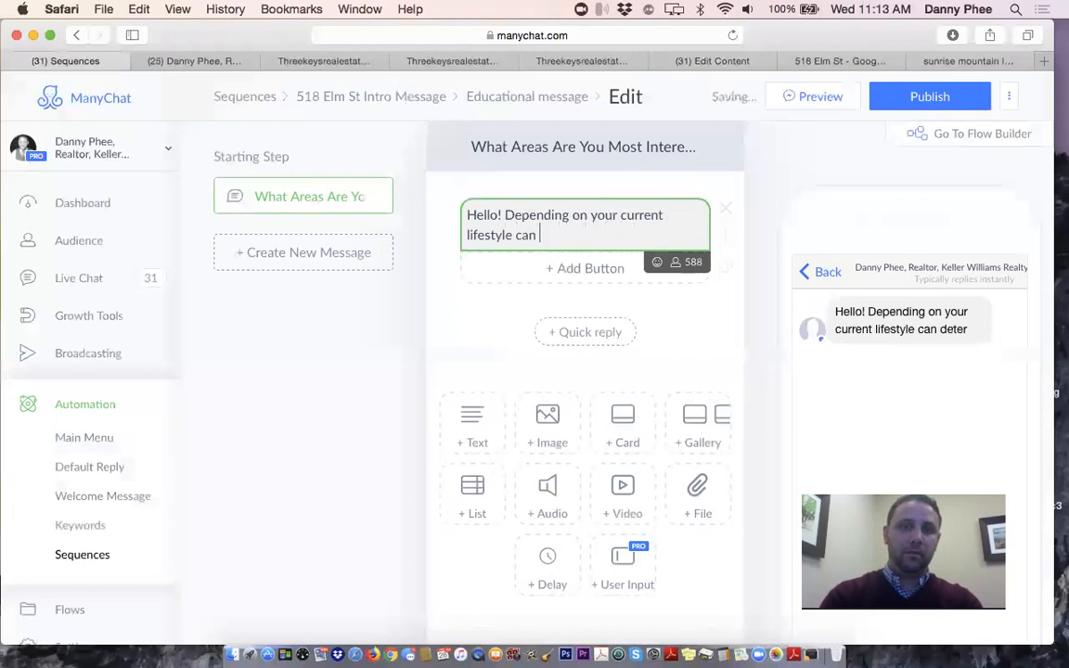
text(i)
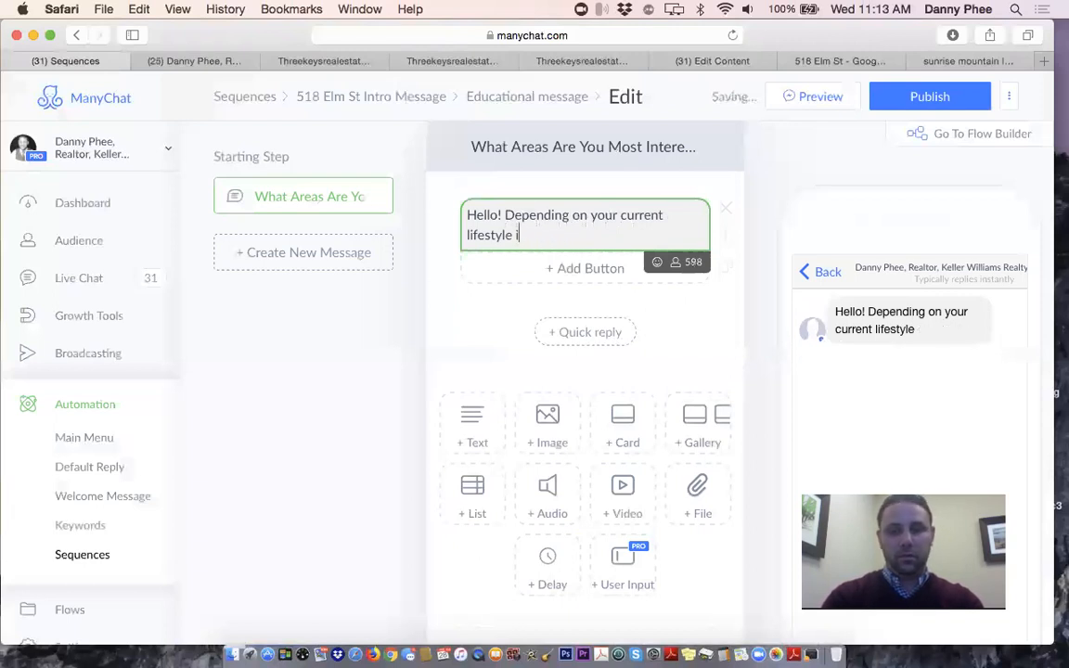
text(.e. work famil)
key(BackSpace)
key(BackSpace)
key(BackSpace)
key(BackSpace)
key(BackSpace)
text(, famil)
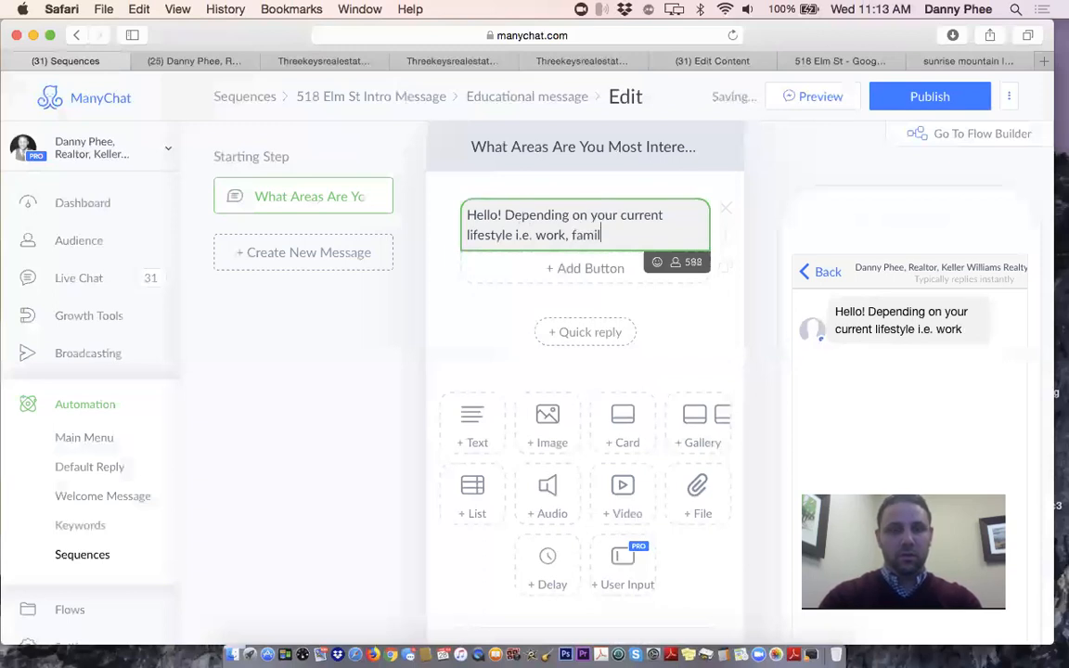
text(y, school)
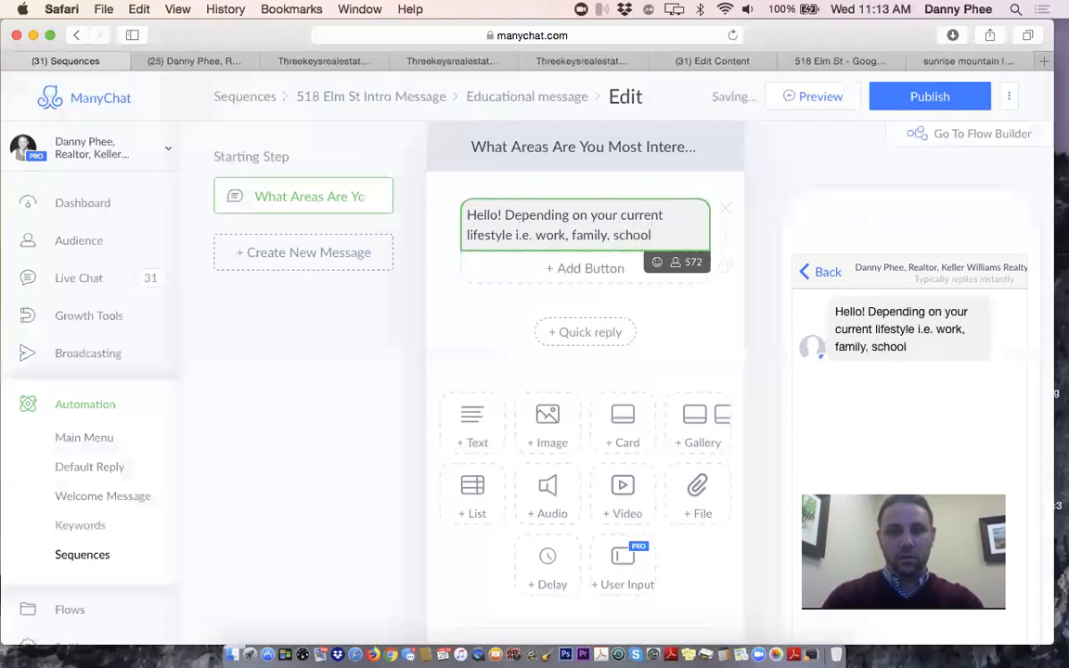
text(, )
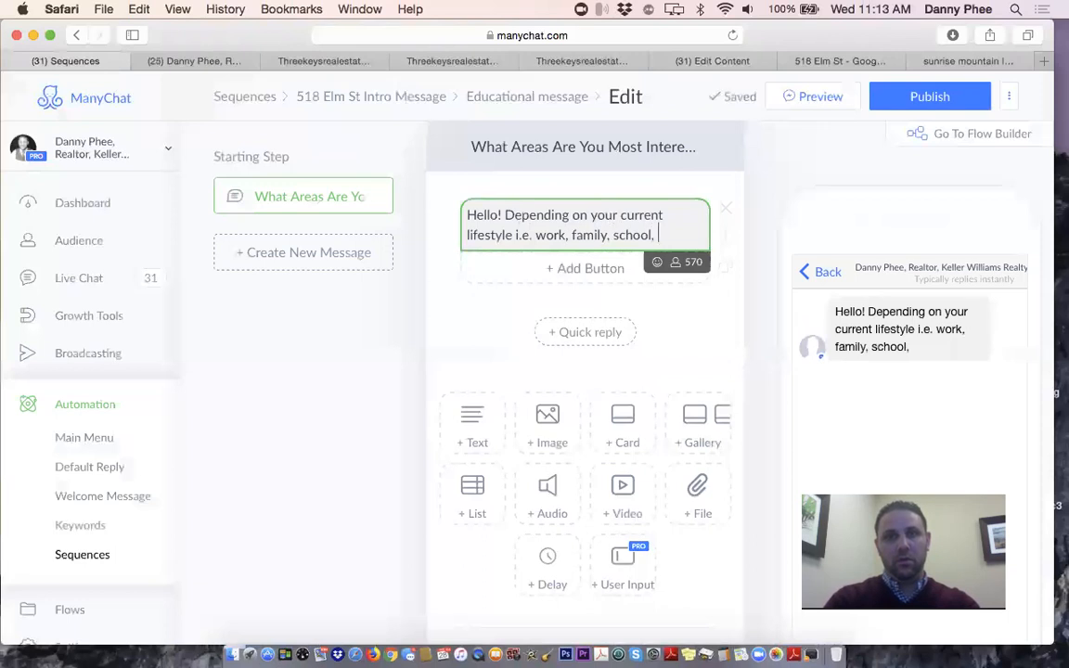
text(etc)
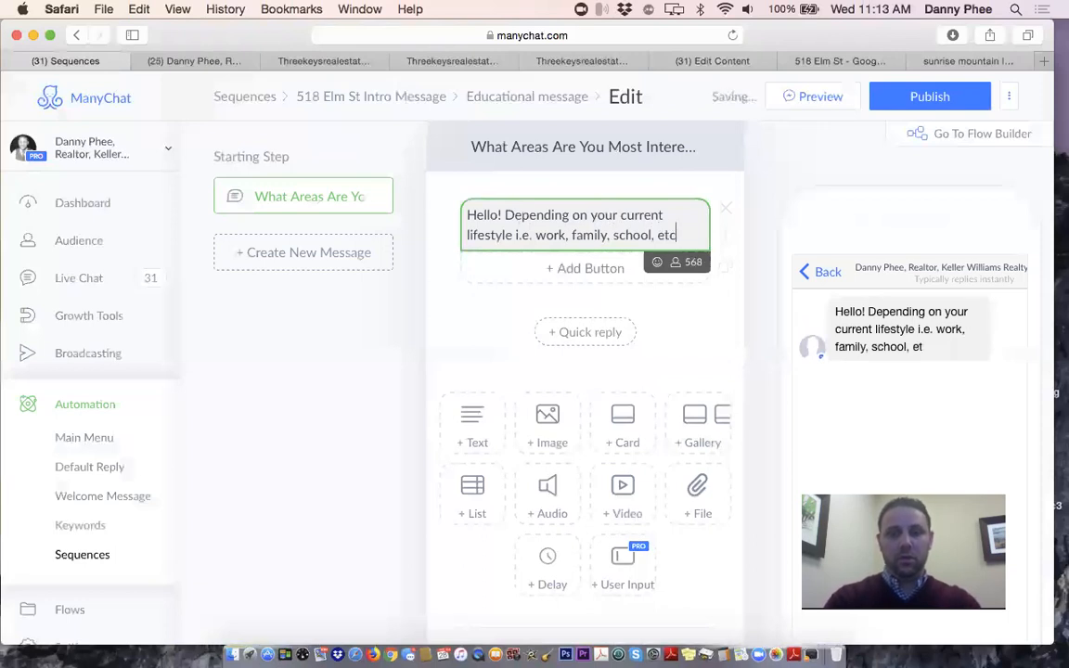
text(. c)
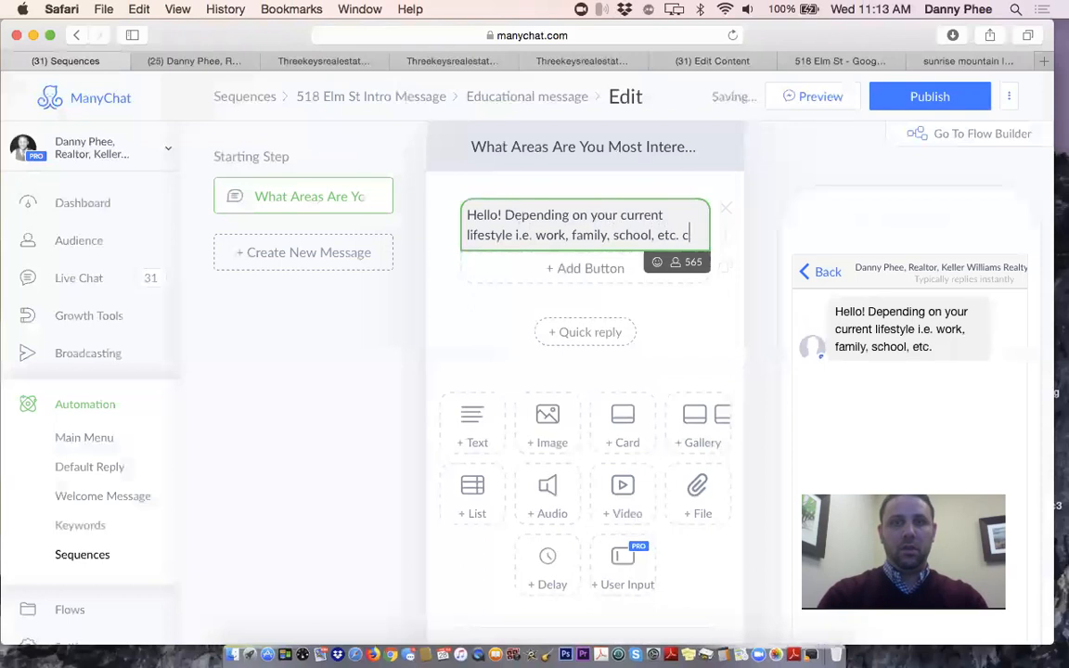
text(an determin)
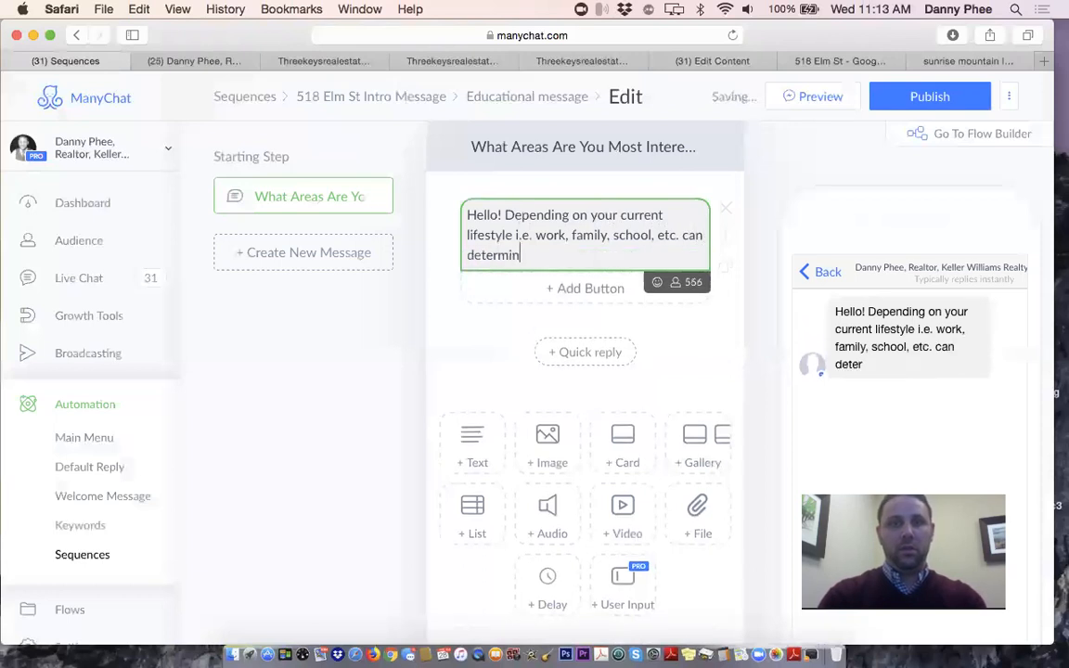
text(e )
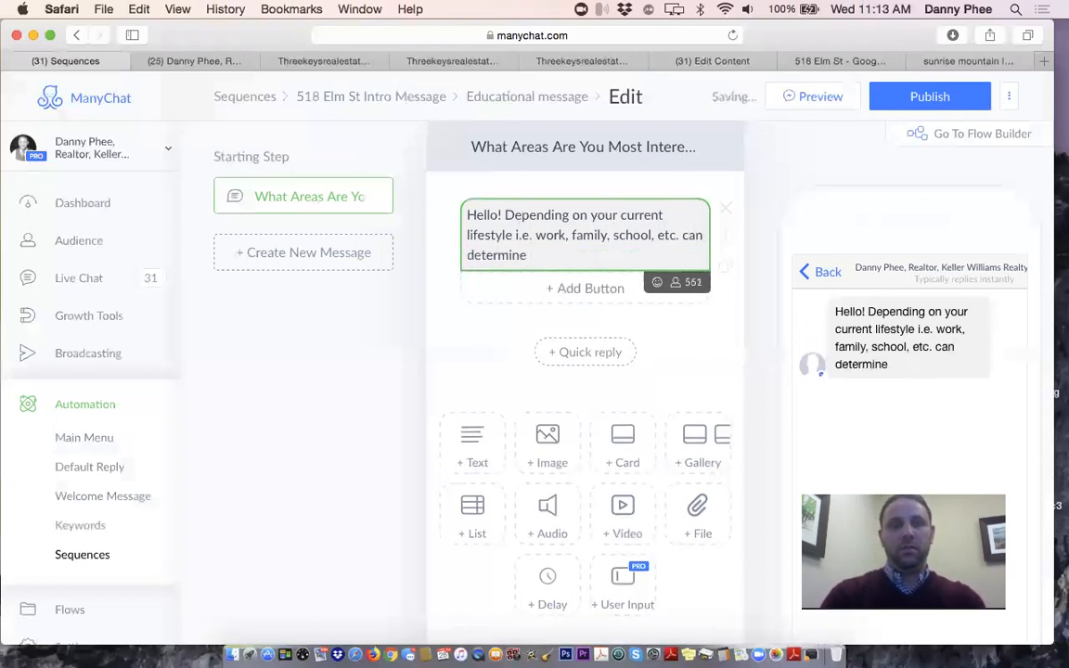
text(what )
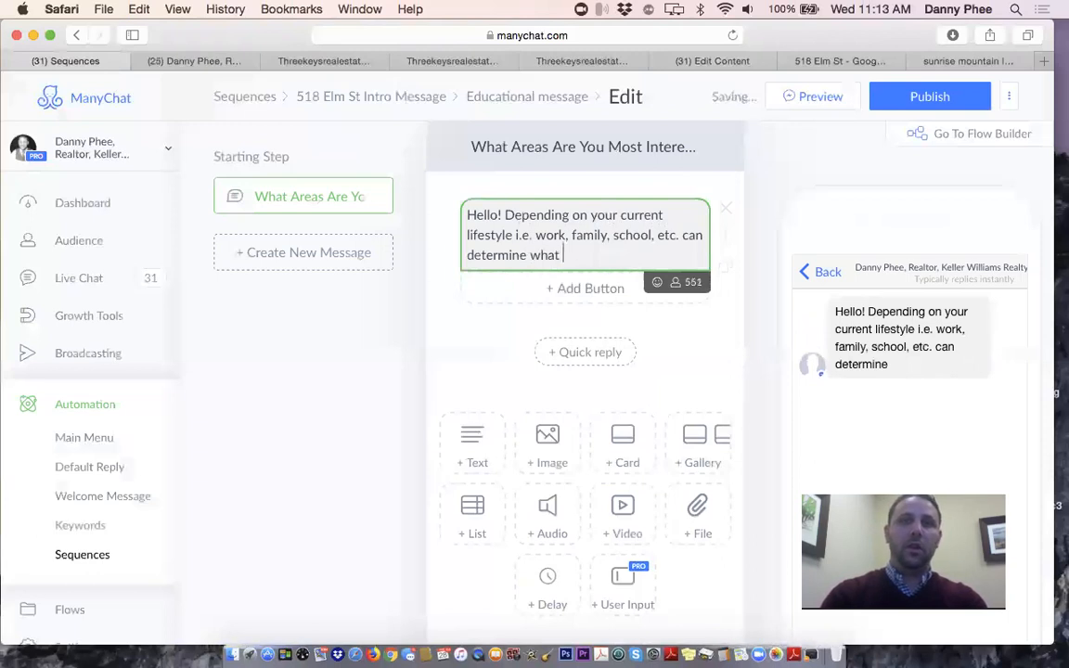
text(area of town you might)
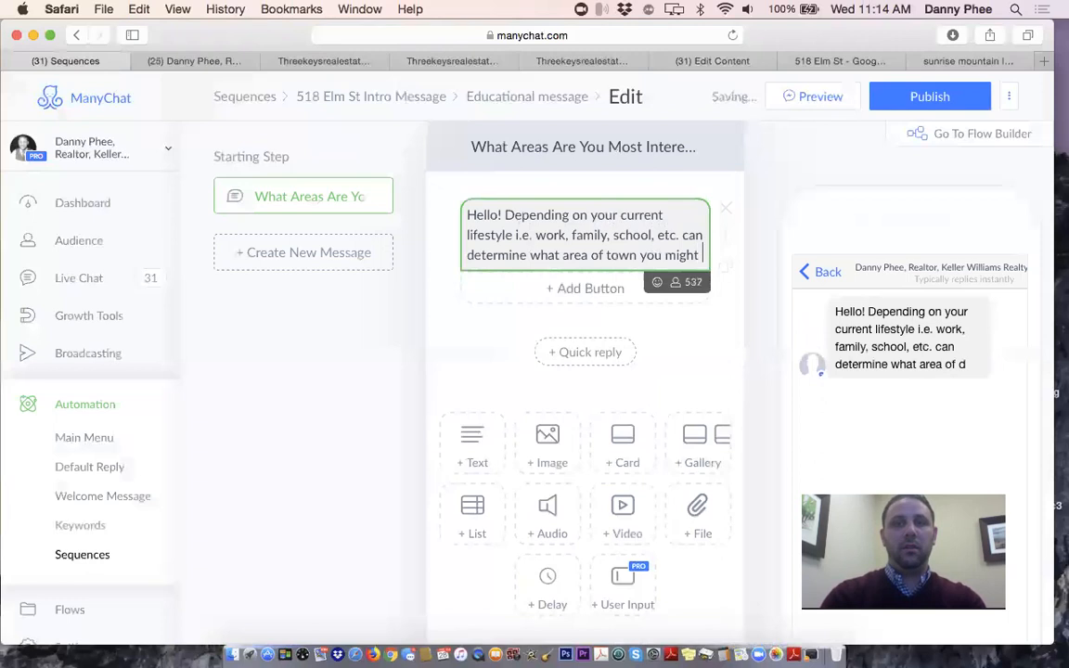
key(BackSpace)
key(BackSpace)
key(BackSpace)
key(BackSpace)
key(BackSpace)
Ask which Las Vegas or Henderson area interests them, listing Green Valley, Inspirada, Cadence, Southern Highlands, Summerlin
text(')
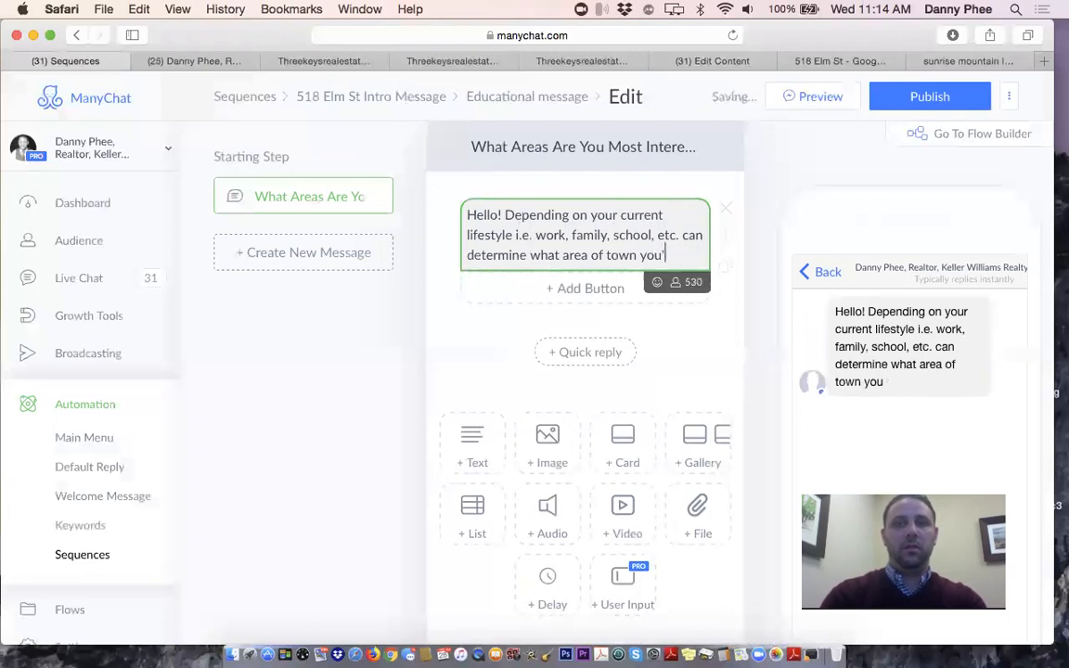
text(re most interes)
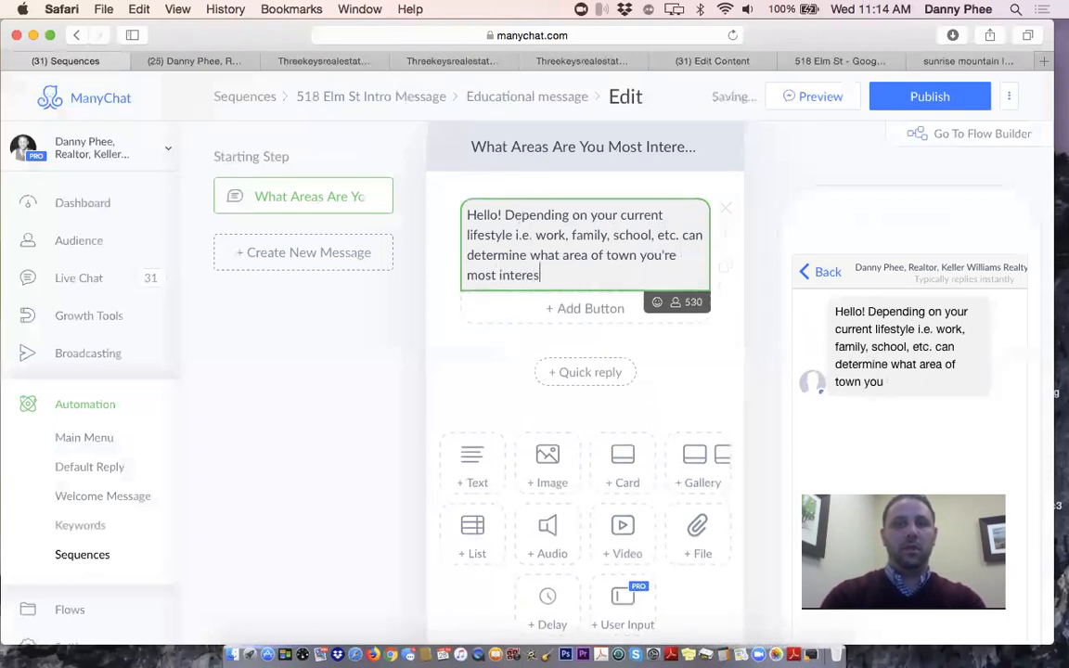
text(ted)
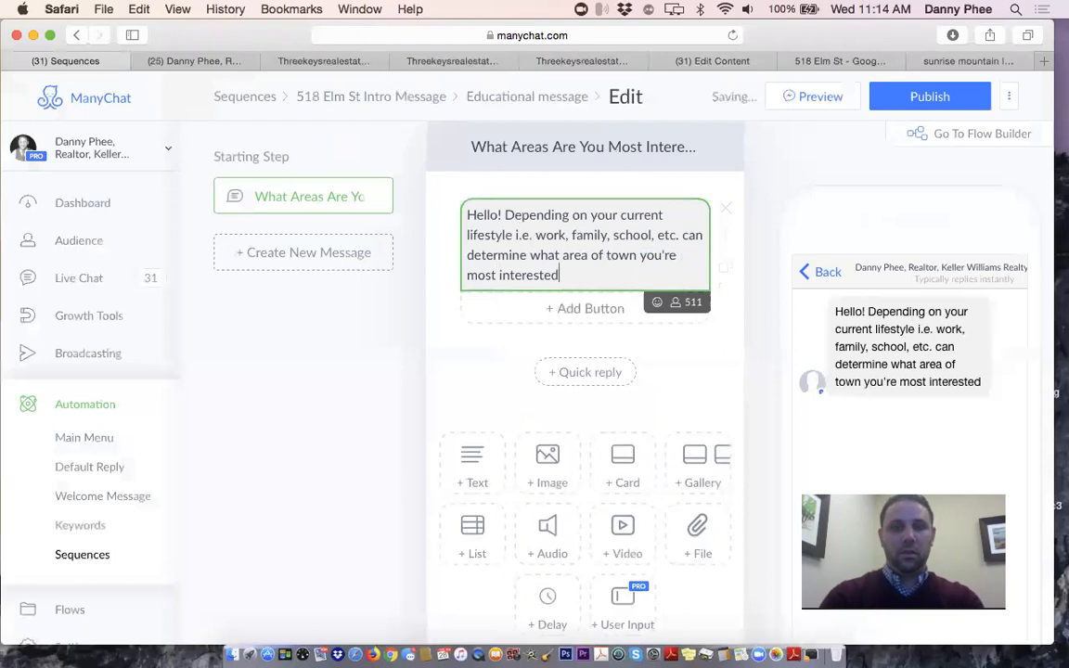
text( in! I'd love to learn more about the area of Las Vegas, Henderson)
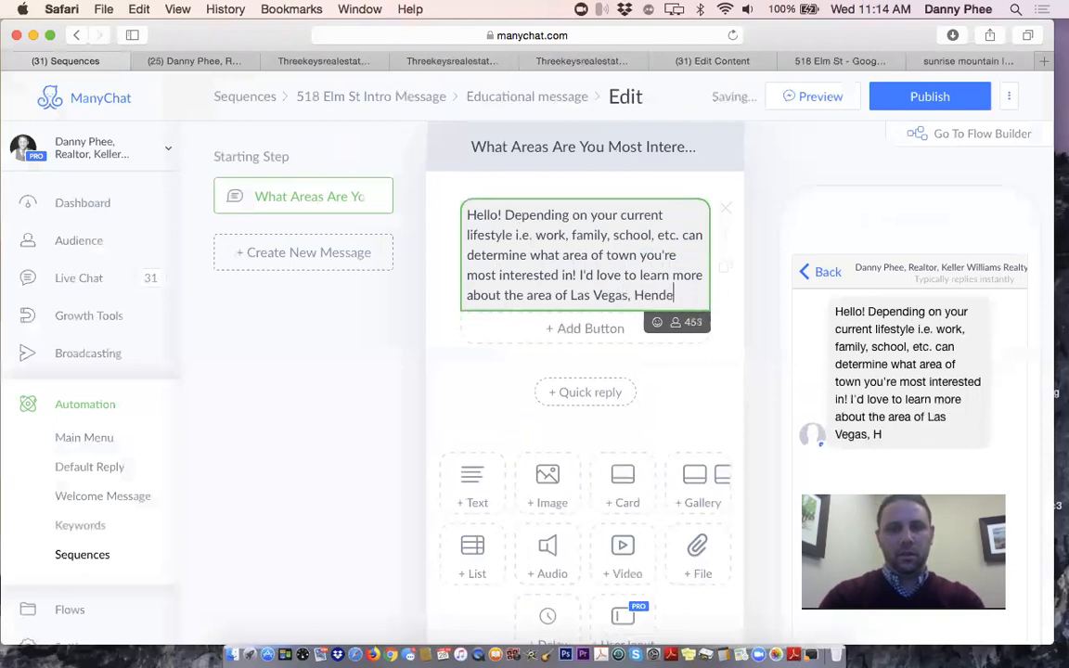
key(BackSpace)
key(BackSpace)
key(BackSpace)
key(BackSpace)
key(BackSpace)
key(BackSpace)
key(BackSpace)
key(BackSpace)
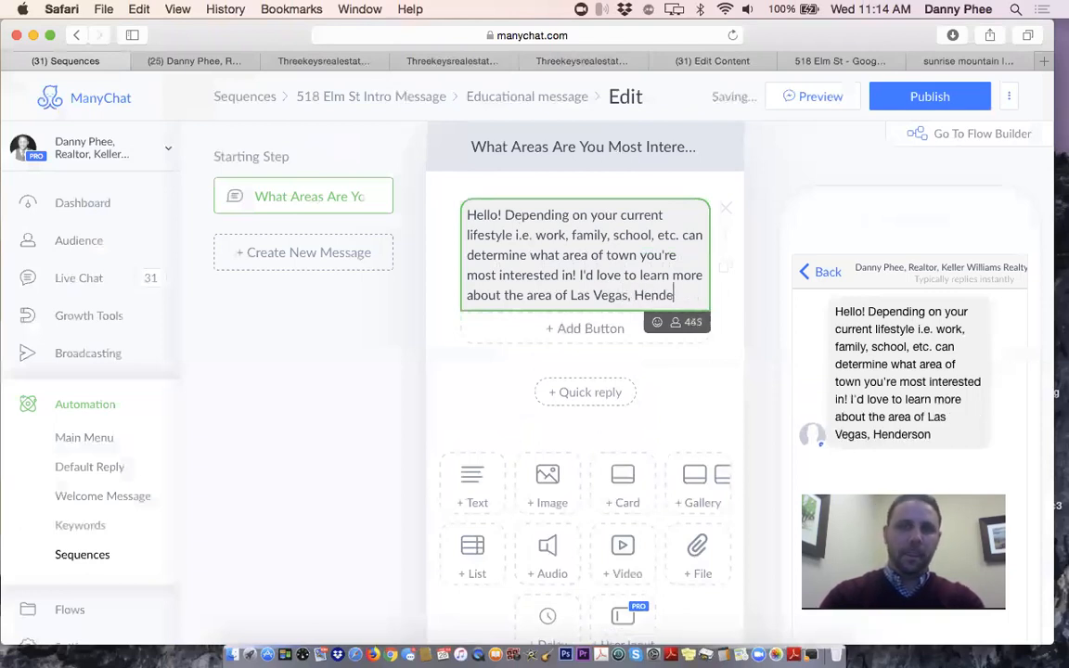
text(or)
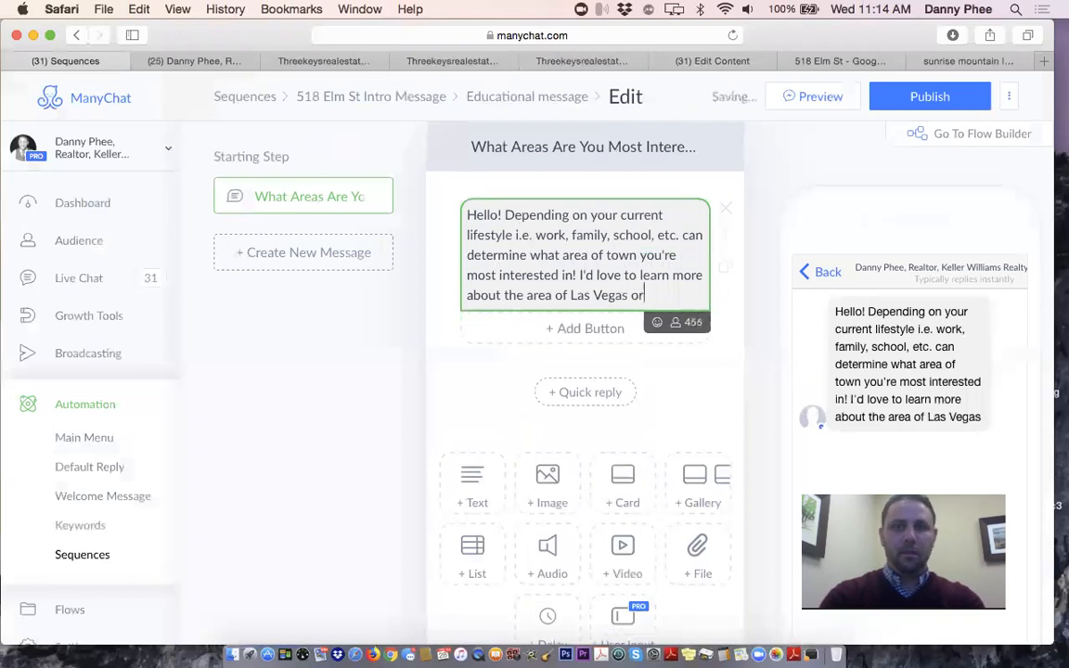
text( Hender)
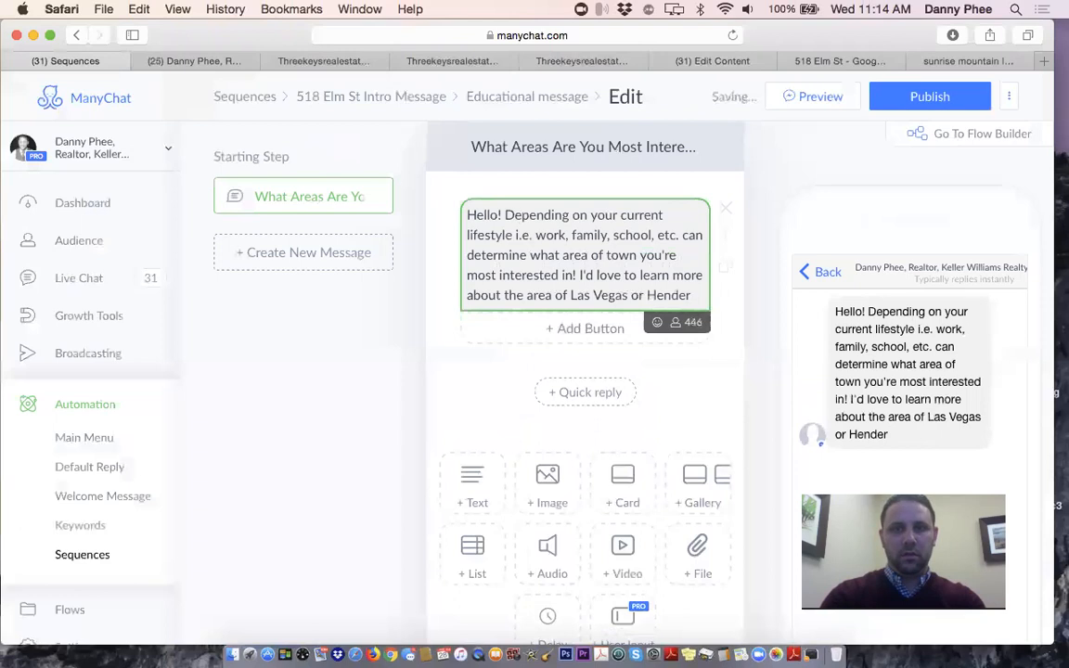
text(son your most intreeste)
key(BackSpace)
key(BackSpace)
text(sted in?)
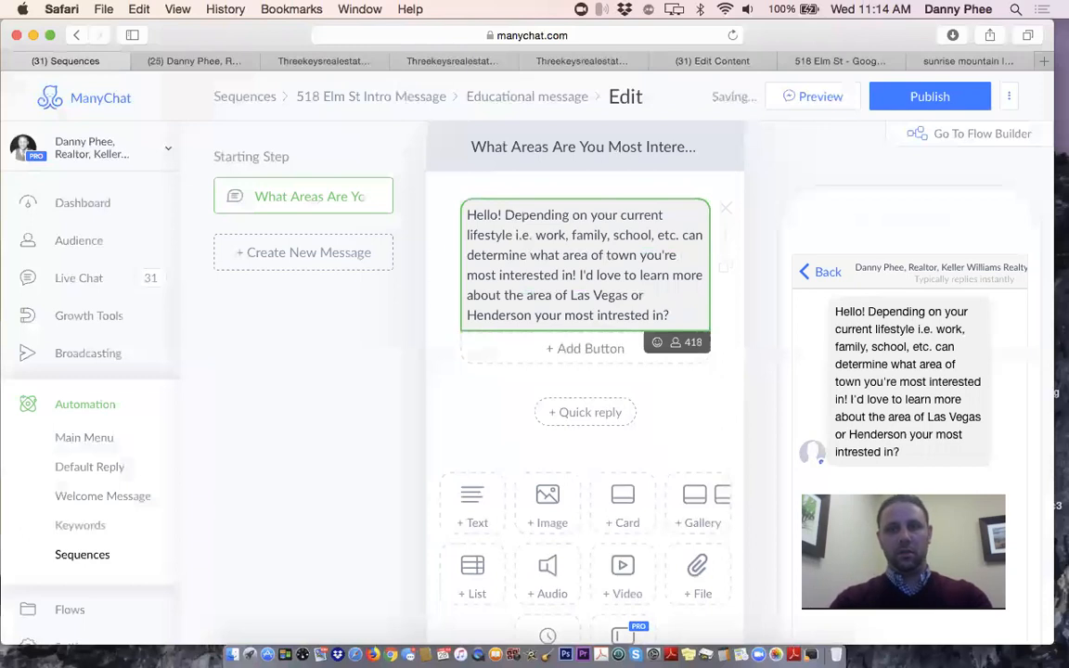
text( Gr)
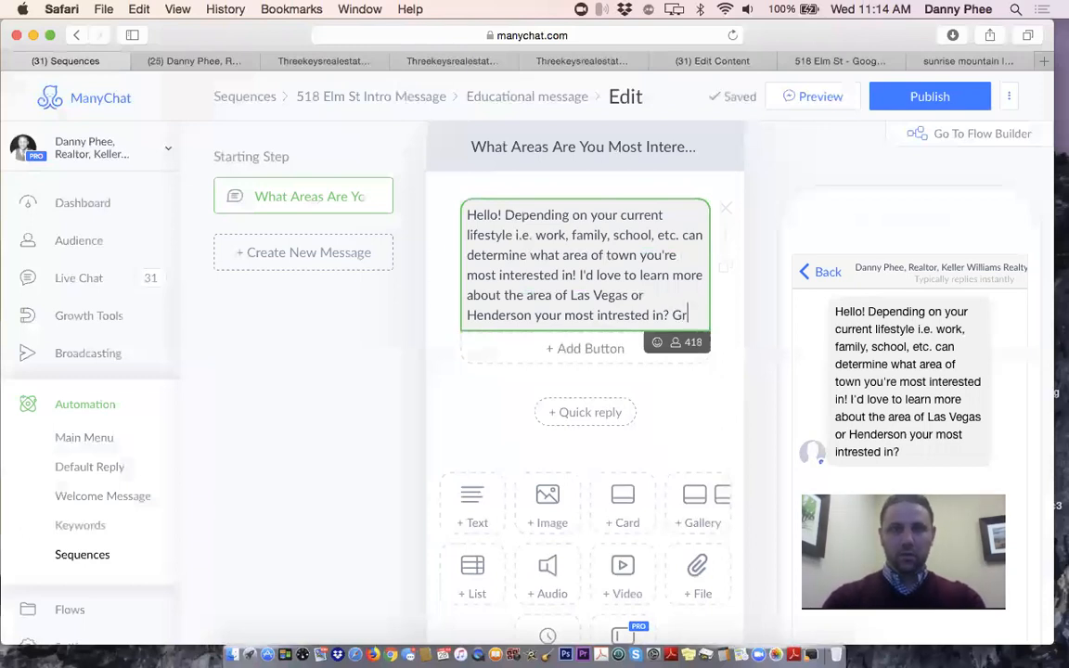
text(een Valley)
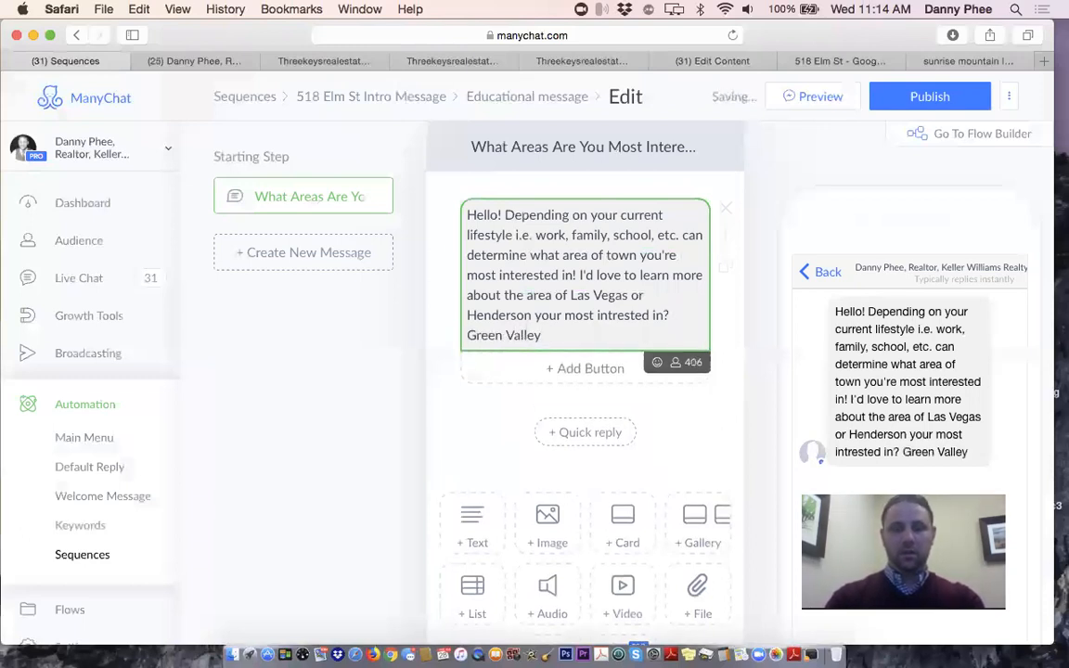
text(, Inspirad)
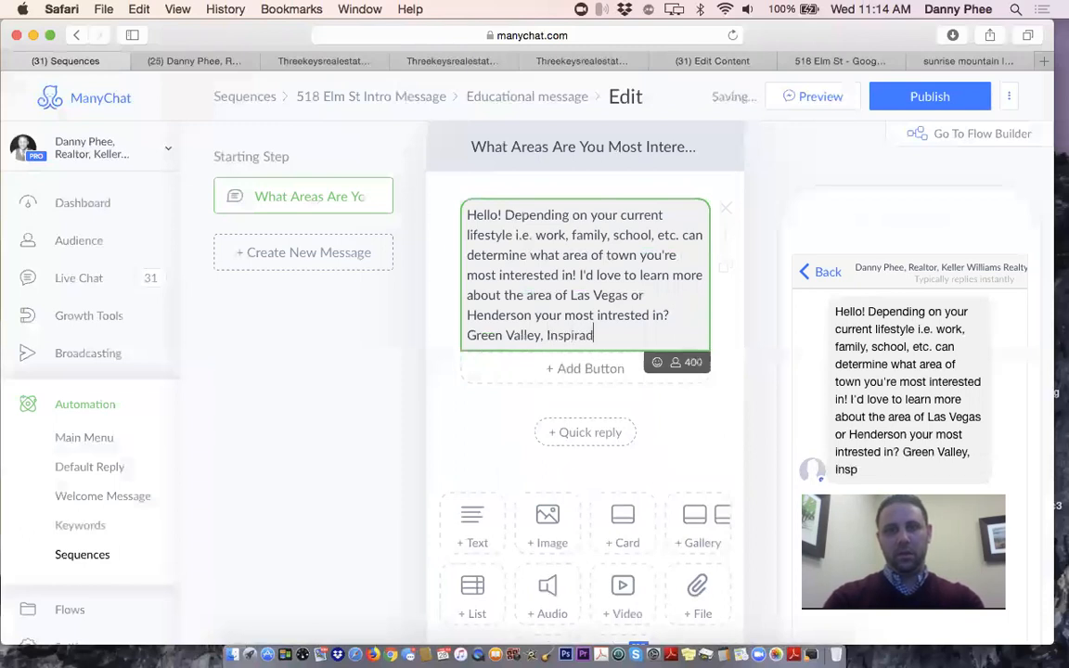
text(a, Caden)
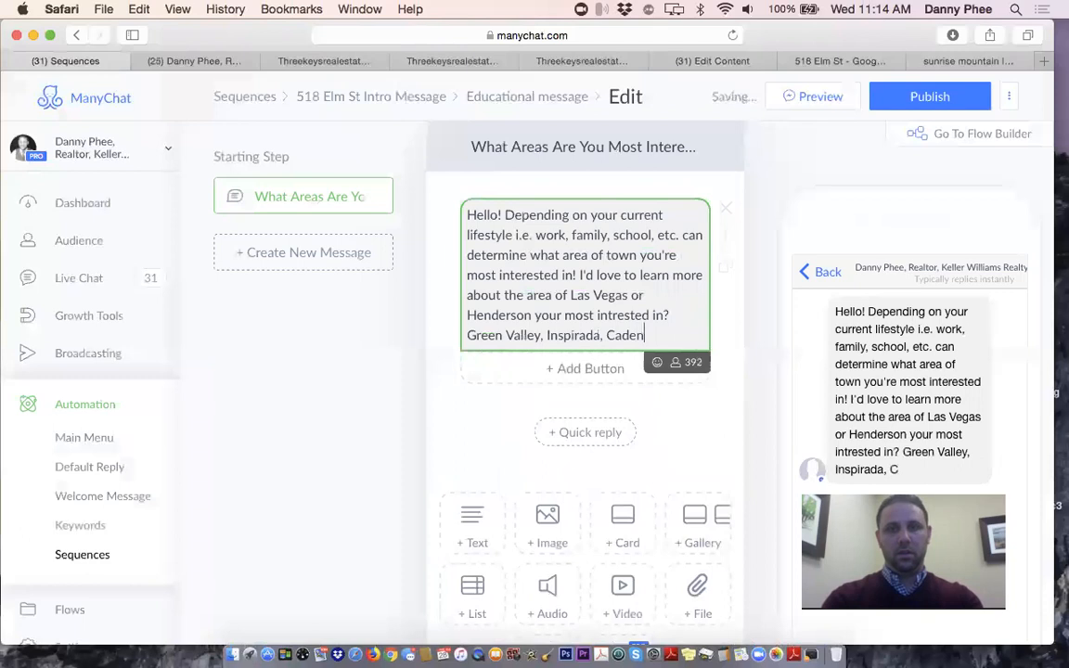
text(ce, Southern Highlan)
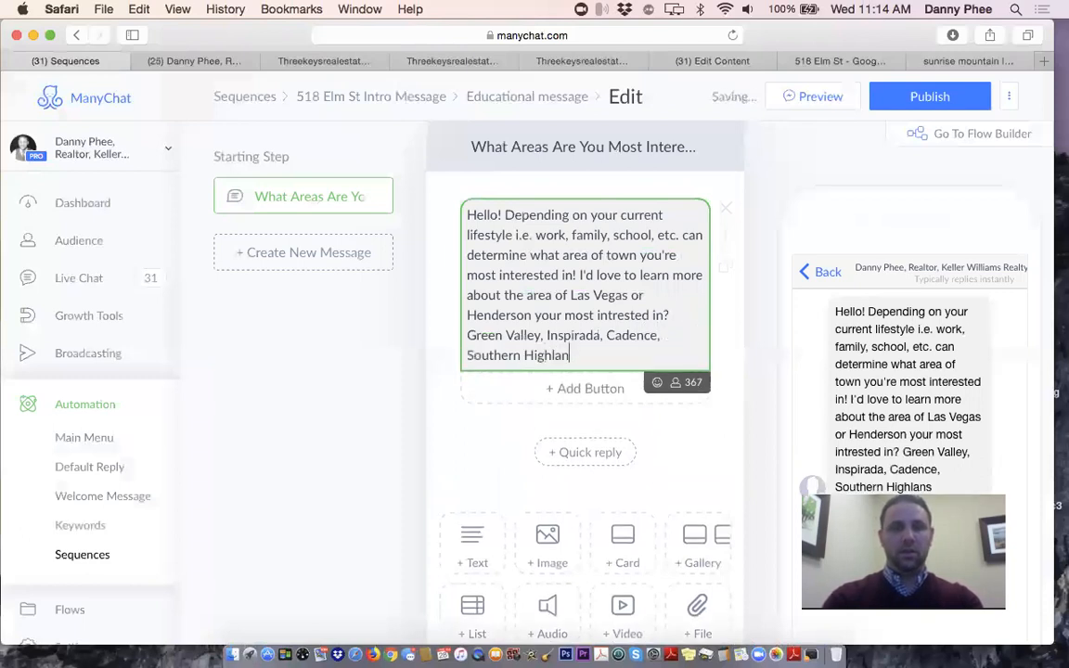
text(ds, Summerlin)
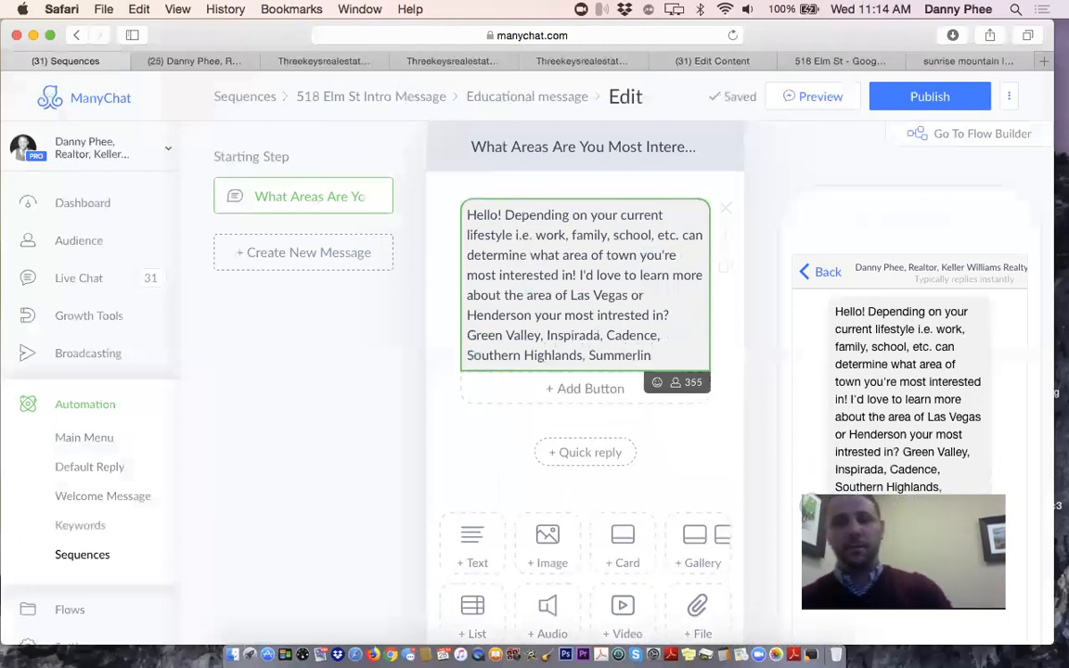
text(?)
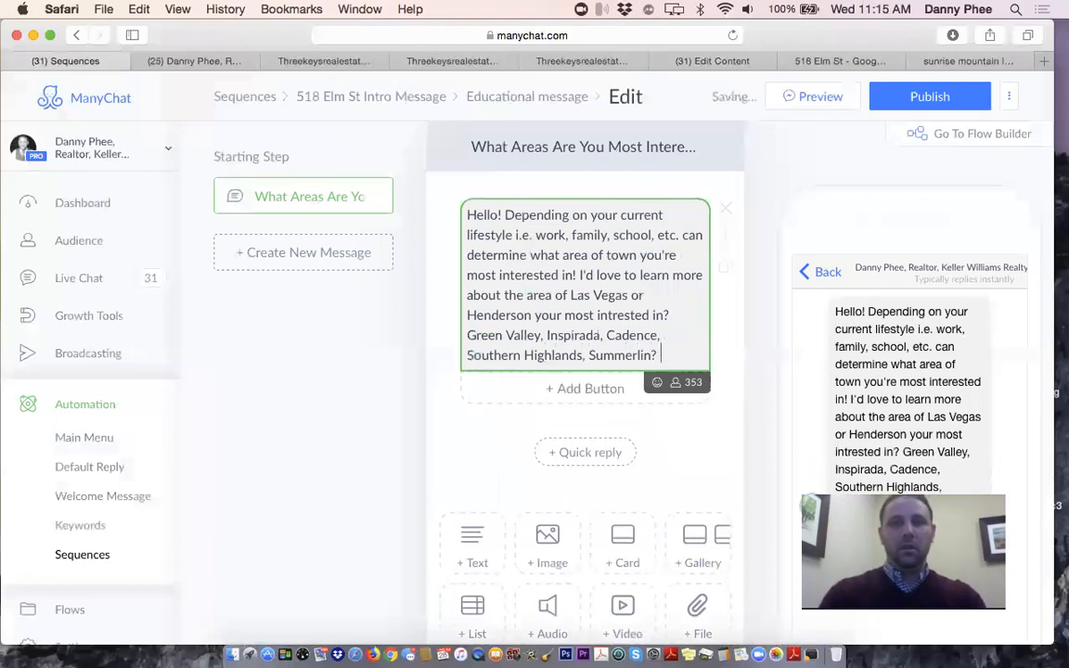
text( Me)
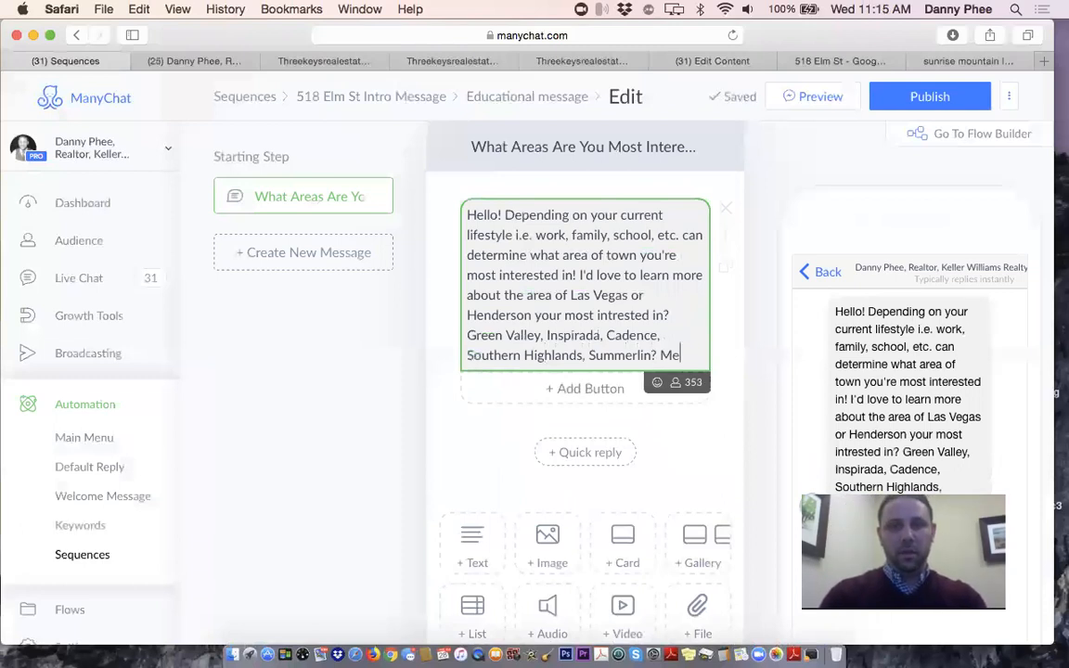
text(ssage )
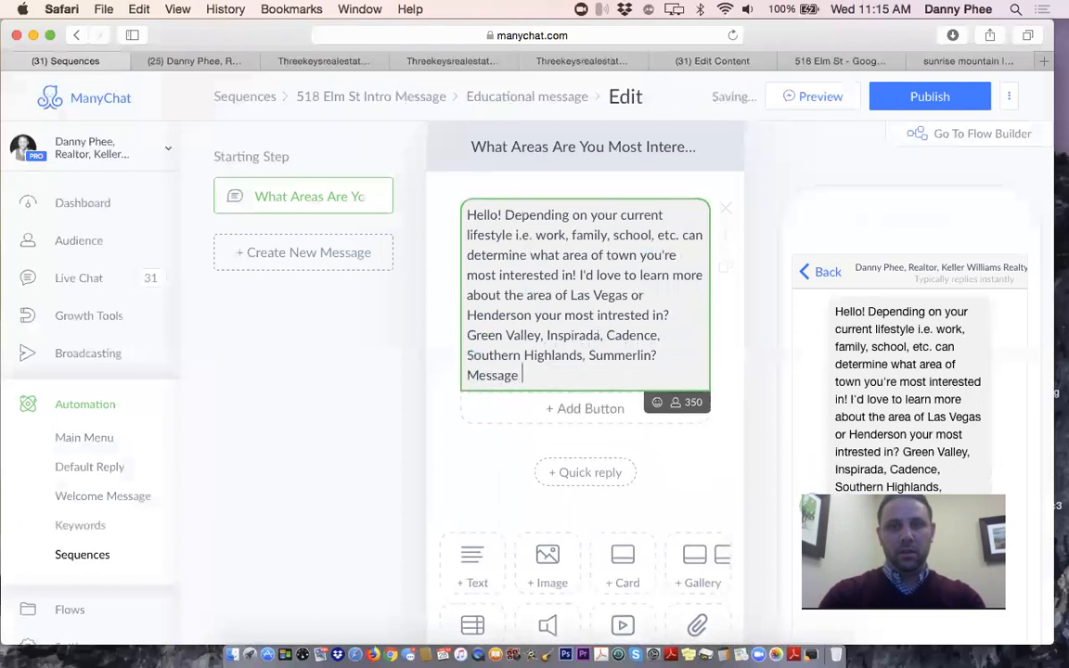
text(below to let u)
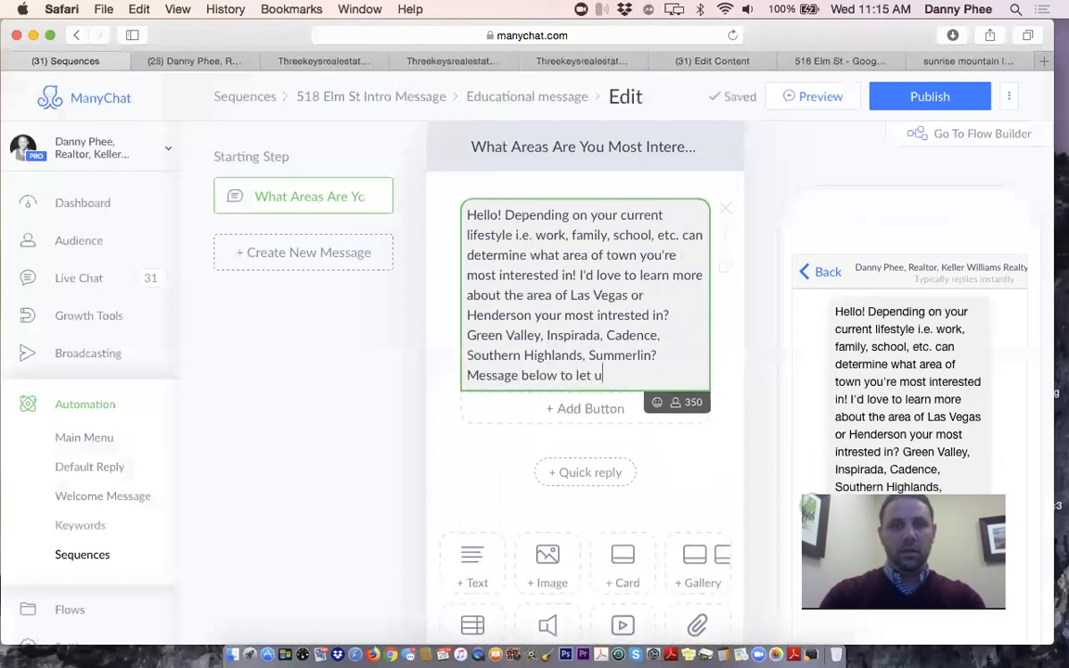
text(s know so we can bu)
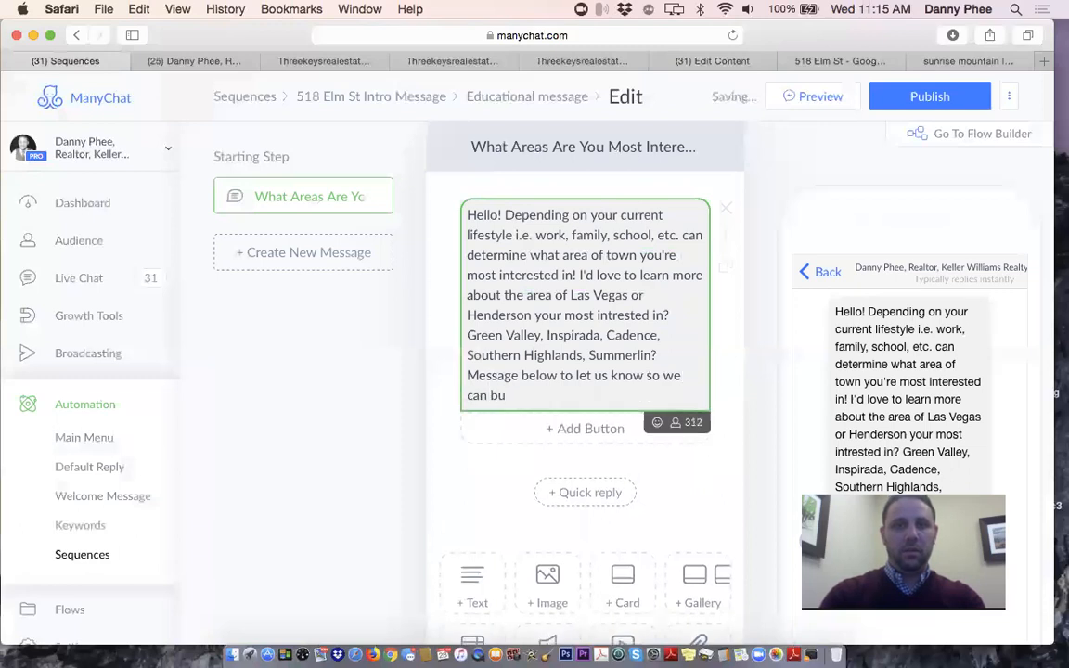
key(BackSpace)
key(BackSpace)
text(start sending you more relavant homes for a)
text(ale!)
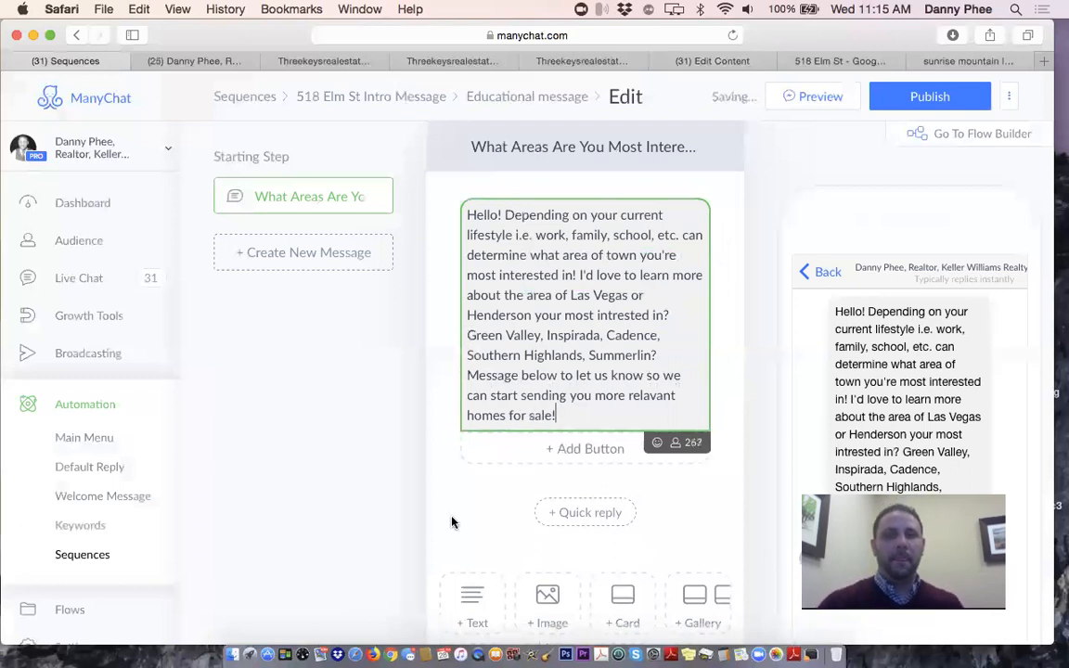
click(452, 522)
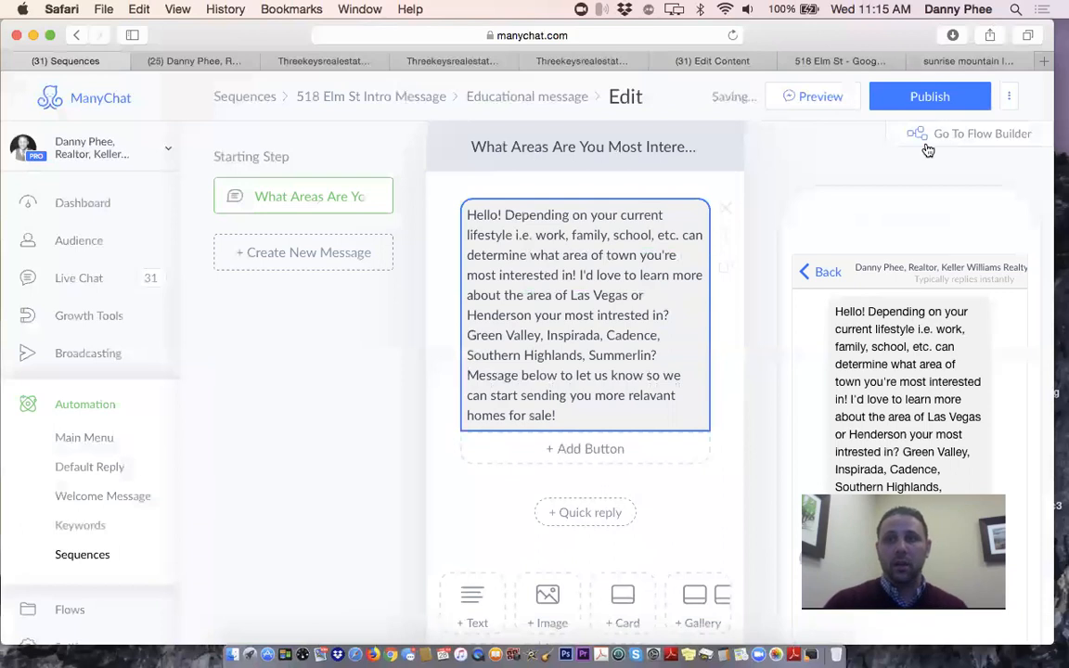
Publish the updated area-interest message and open its overview page
click(924, 98)
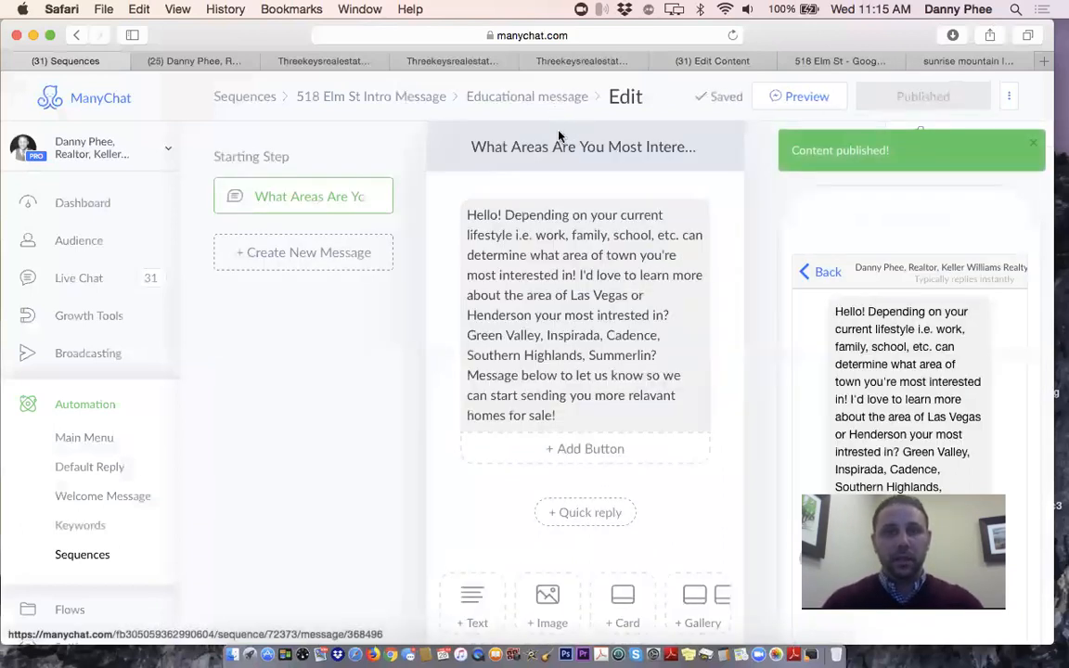
click(523, 101)
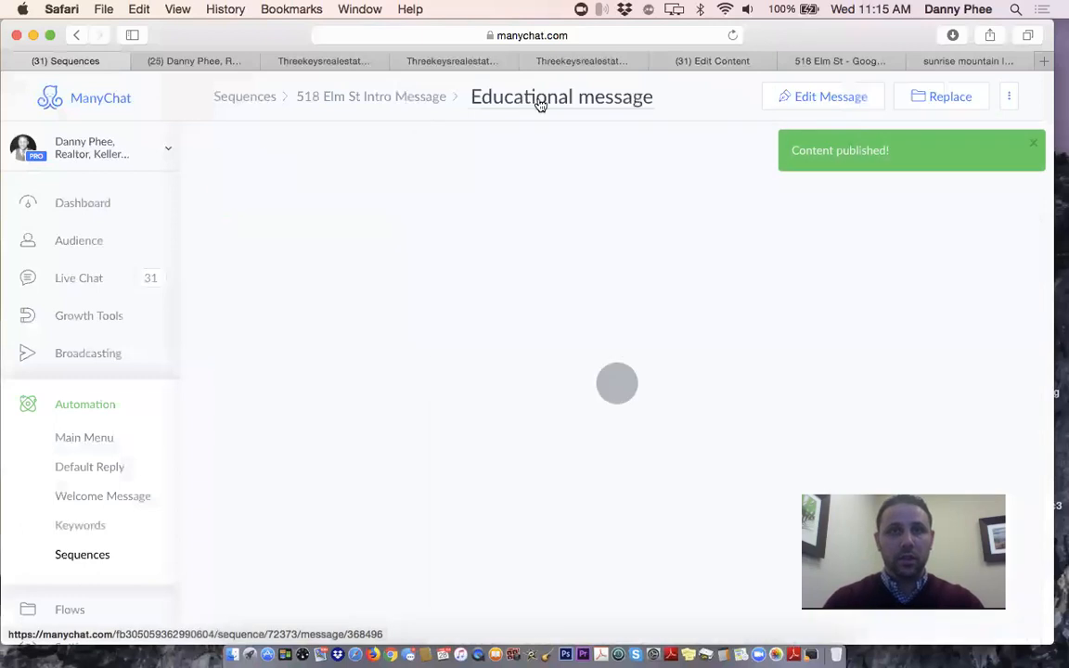
click(538, 98)
text(What Afe)
key(BackSpace)
key(BackSpace)
text(reas Are yO)
key(BackSpace)
key(BackSpace)
text(You Most Intt)
key(BackSpace)
text(eer)
key(BackSpace)
key(BackSpace)
text(rested In)
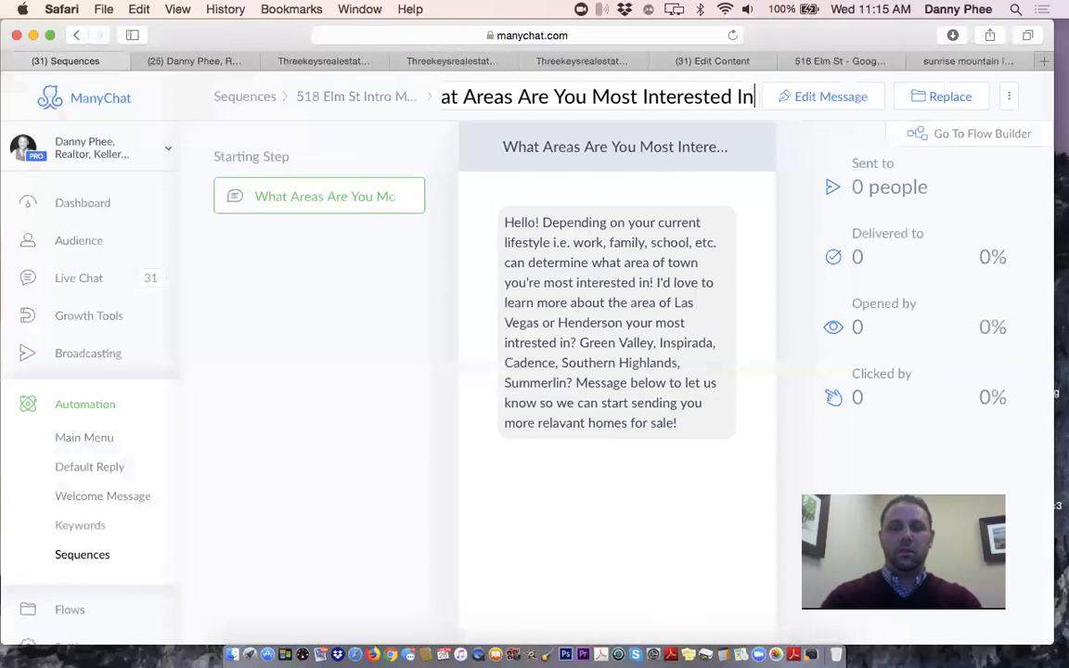
text(?)
click(329, 338)
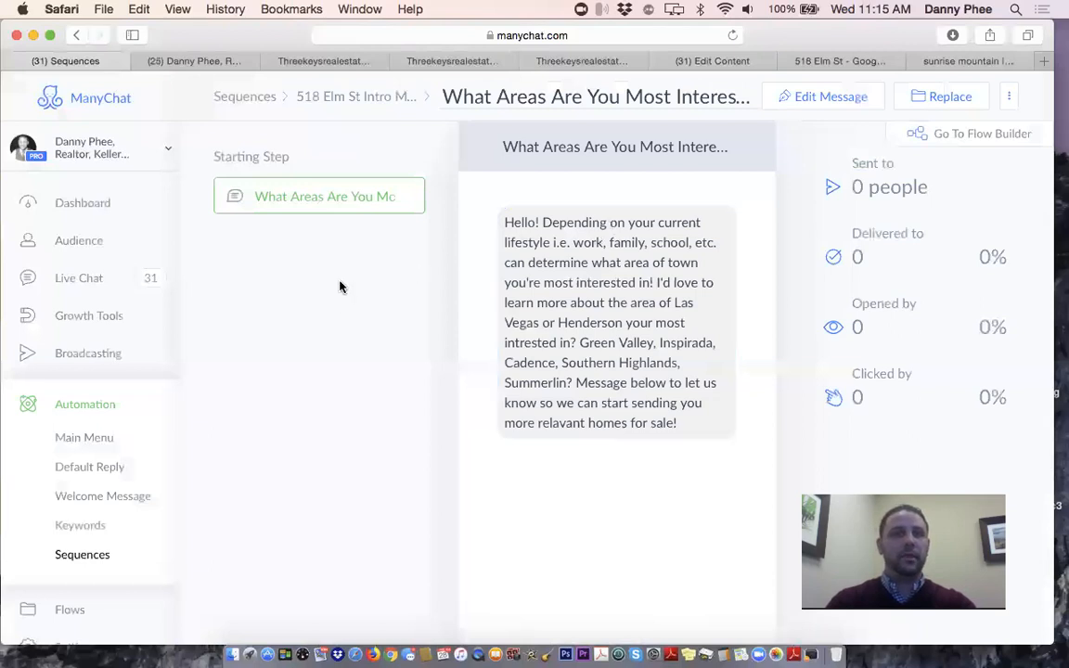
click(330, 98)
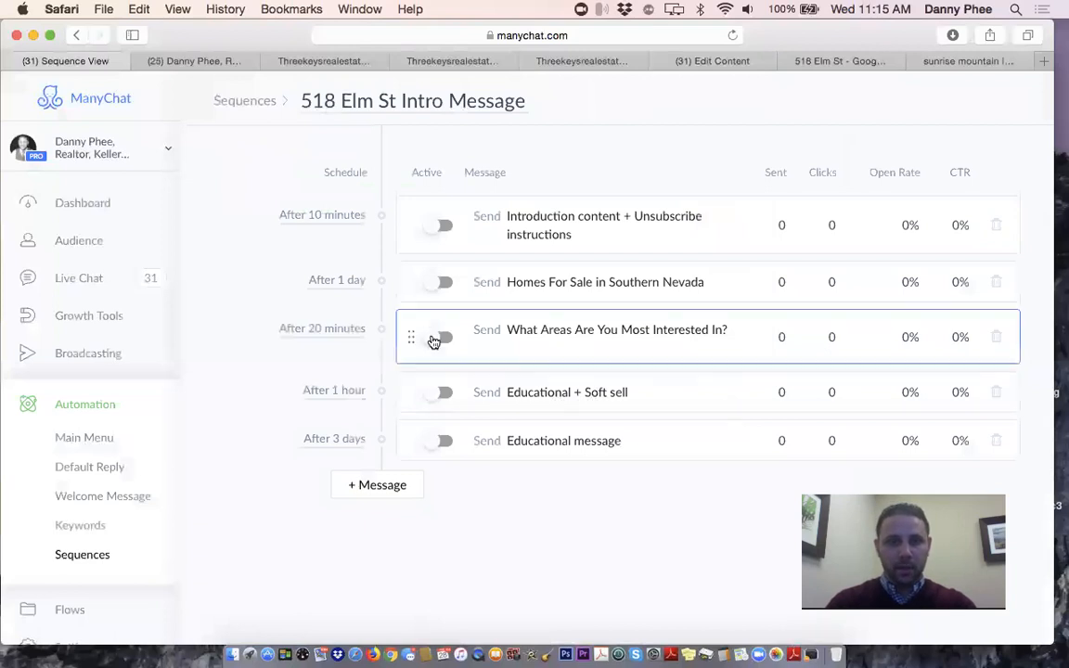
Activate the What Areas, Homes For Sale in Southern Nevada and Introduction messages, then return to Sequences
click(433, 342)
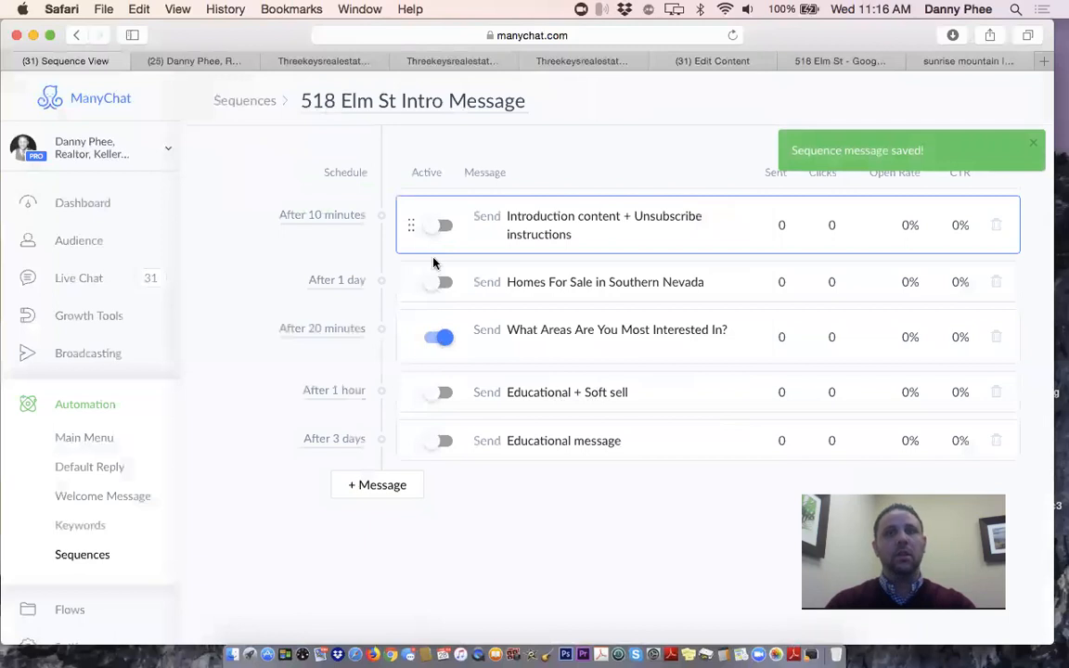
click(438, 281)
click(435, 224)
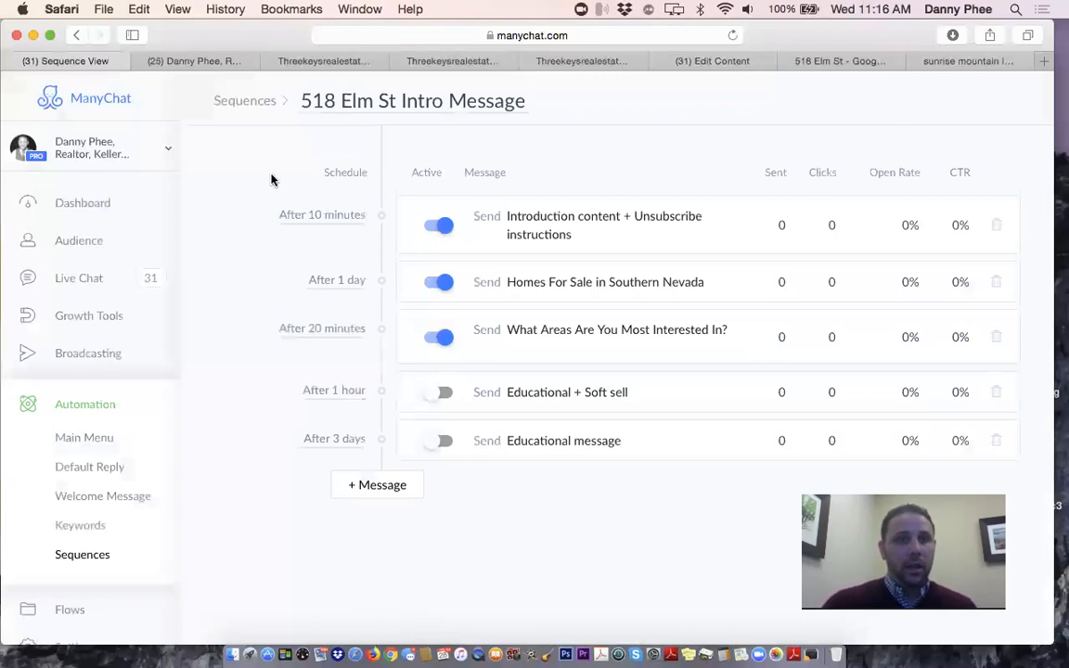
click(247, 101)
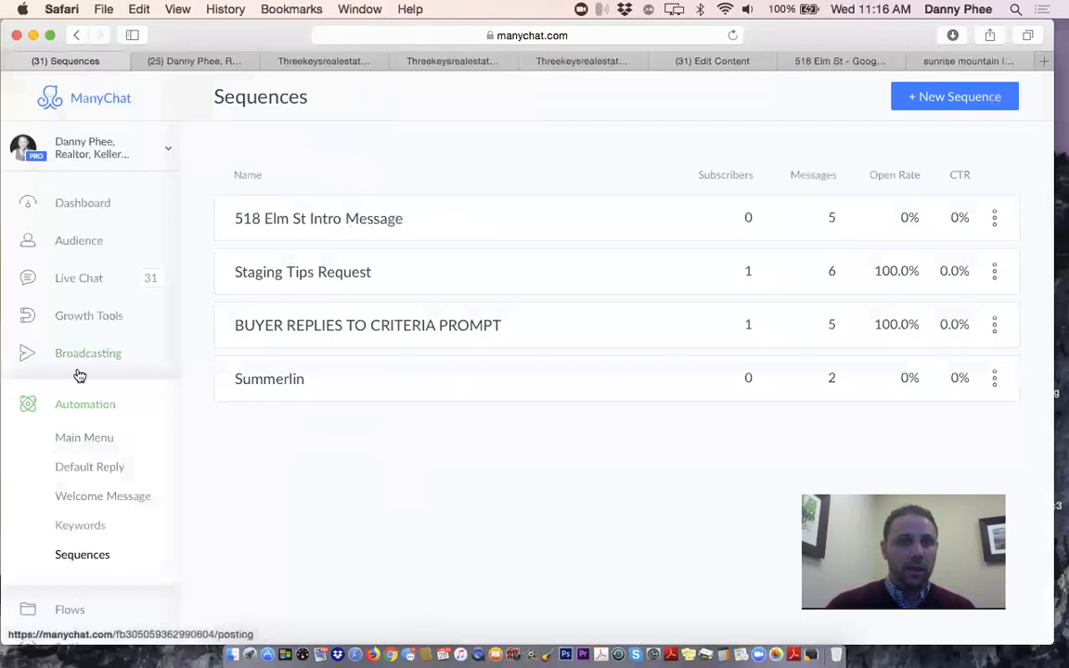
scroll(91, 607, down, 3)
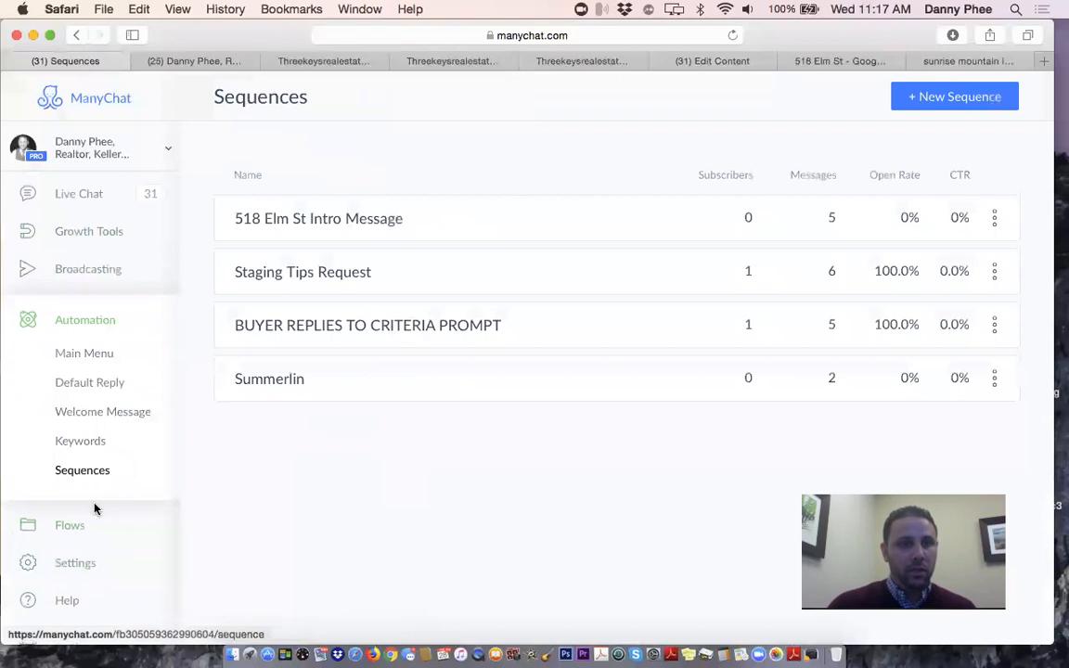
scroll(94, 508, up, 2)
scroll(96, 508, up, 2)
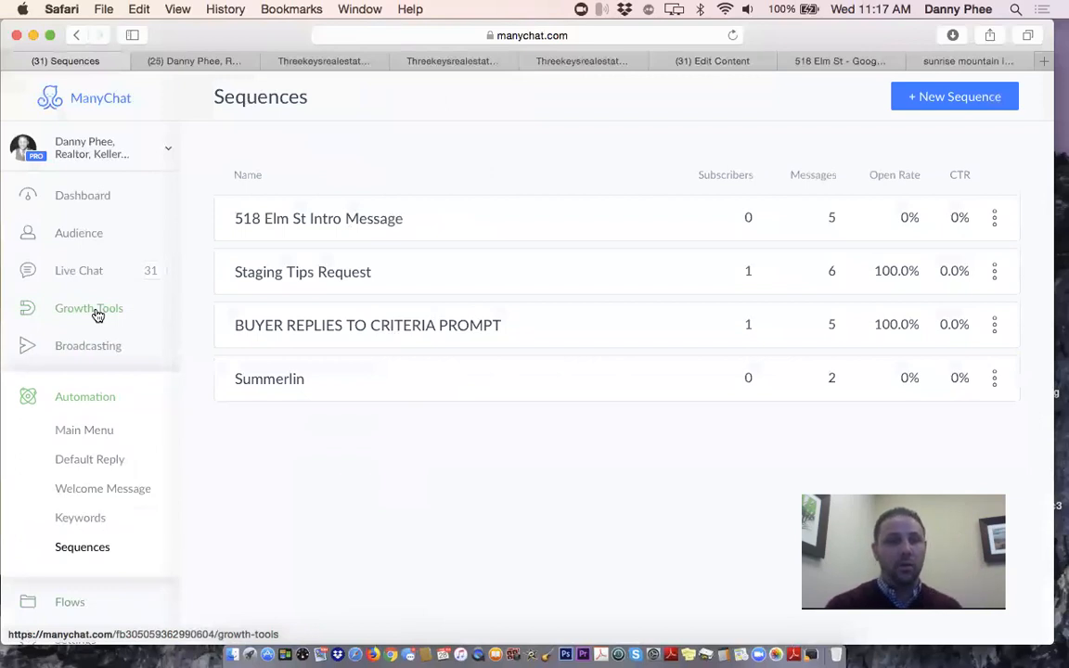
click(97, 314)
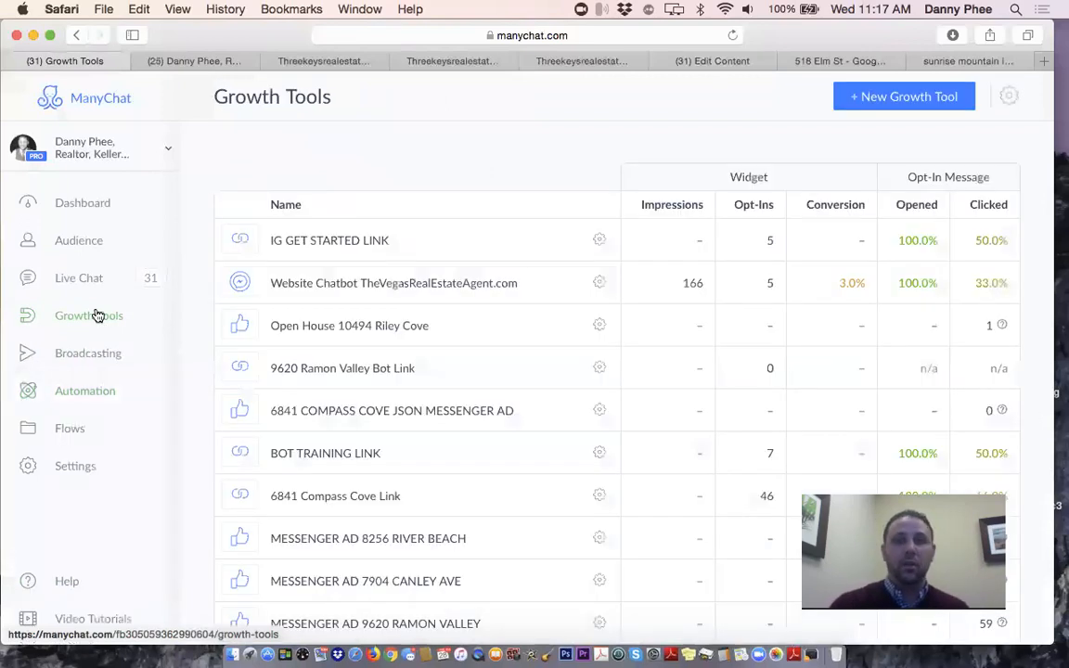
click(900, 97)
scroll(479, 307, down, 1)
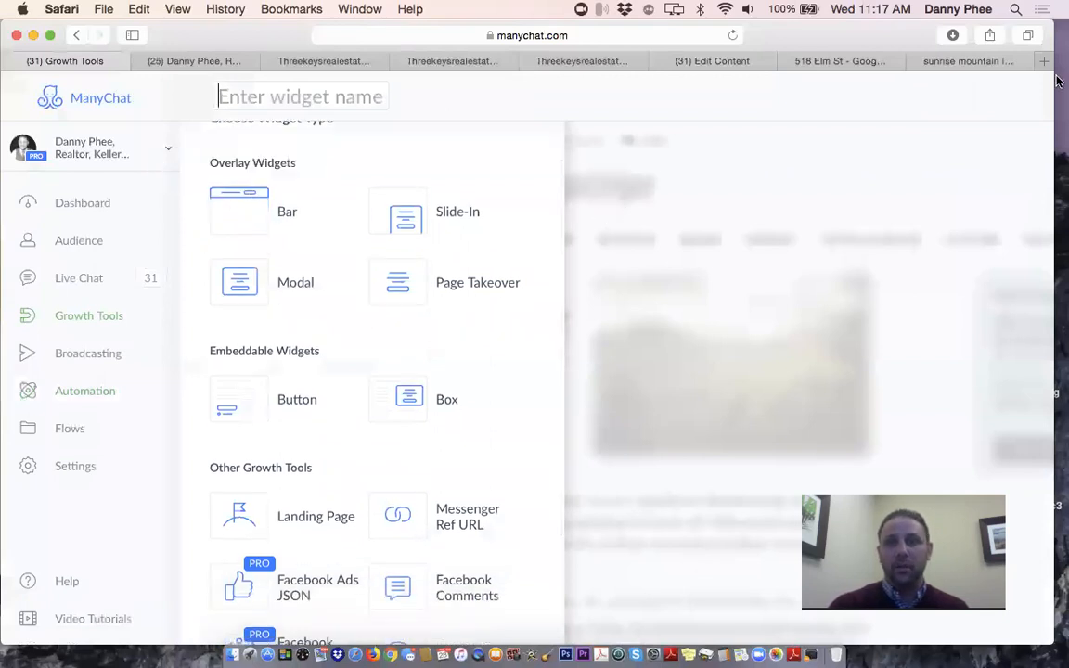
Load thevegasrealestateagents.com in a new Safari tab
key(super+t)
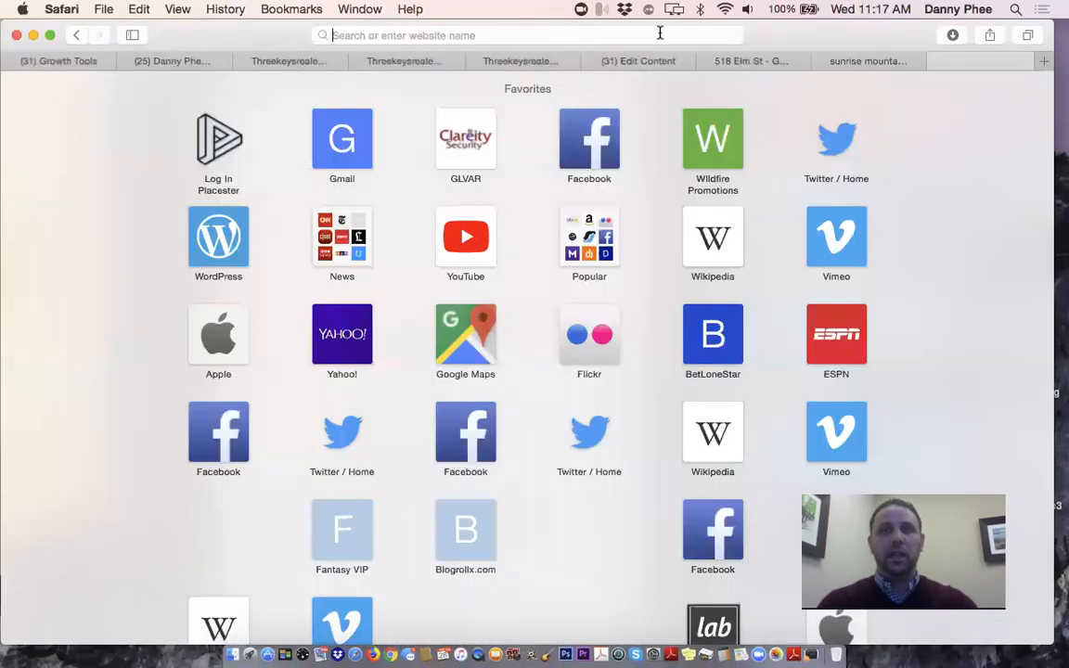
text(thevegasrealestateagents.com)
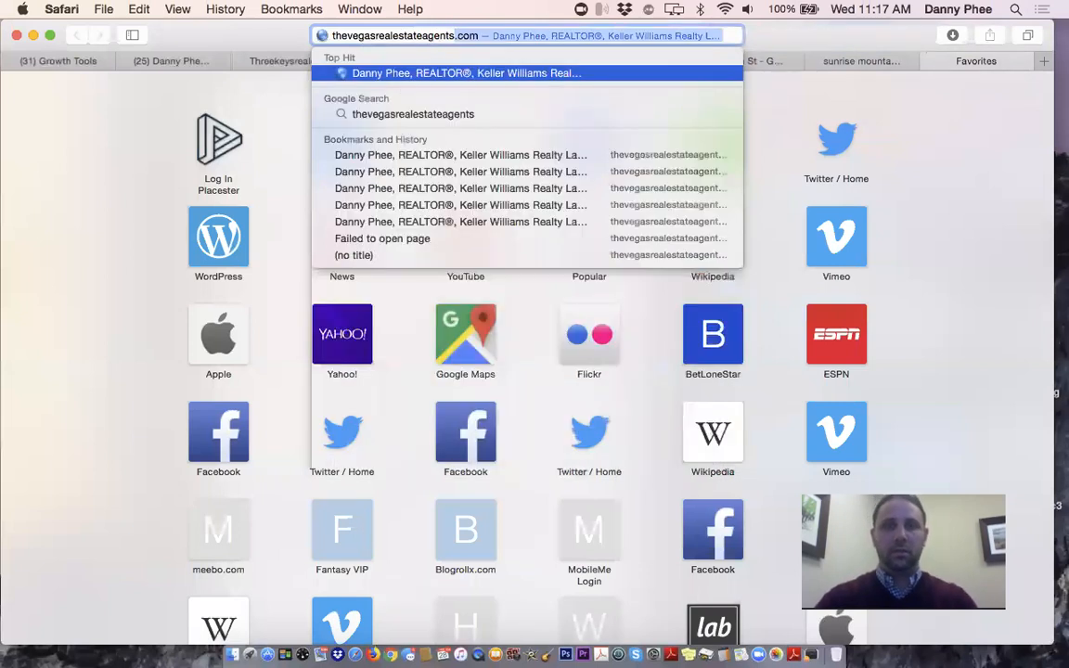
key(Return)
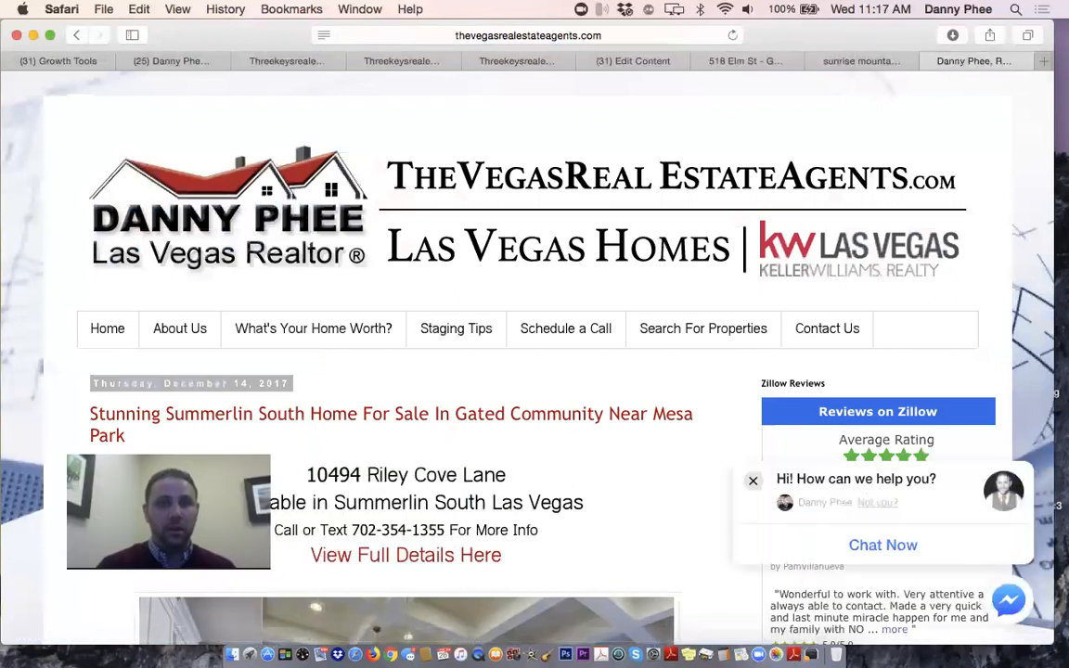
click(59, 59)
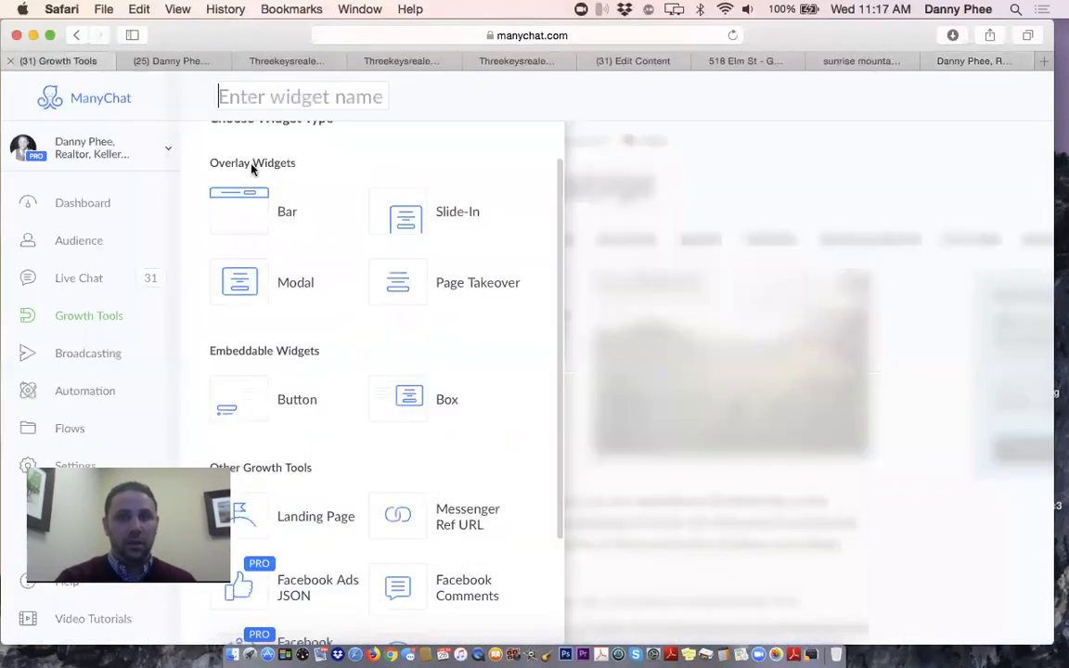
scroll(332, 283, down, 5)
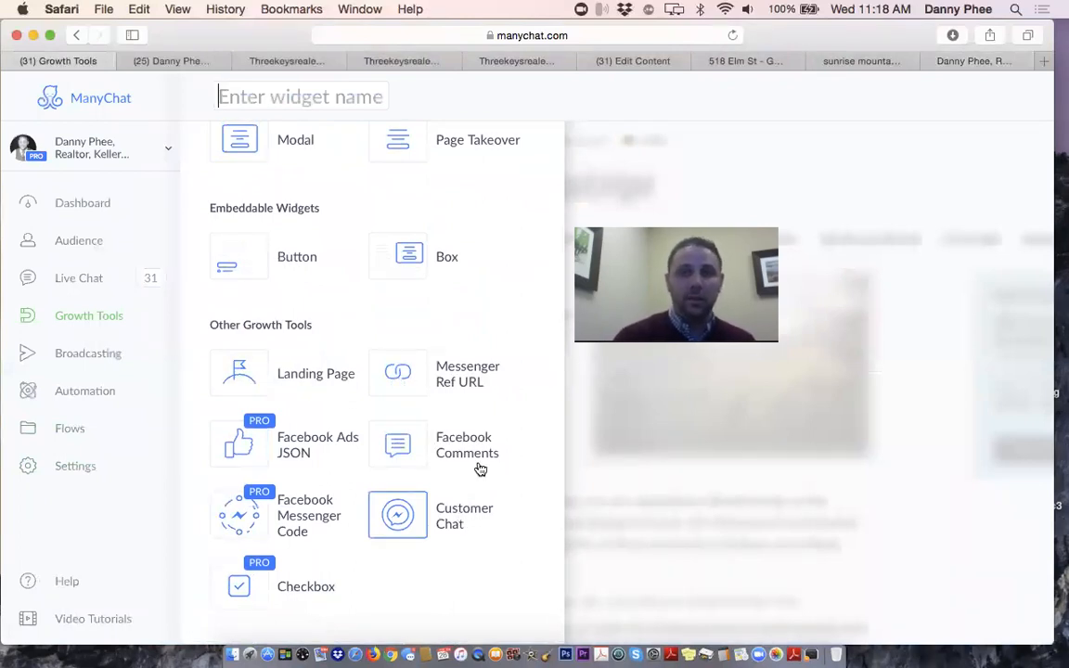
click(991, 60)
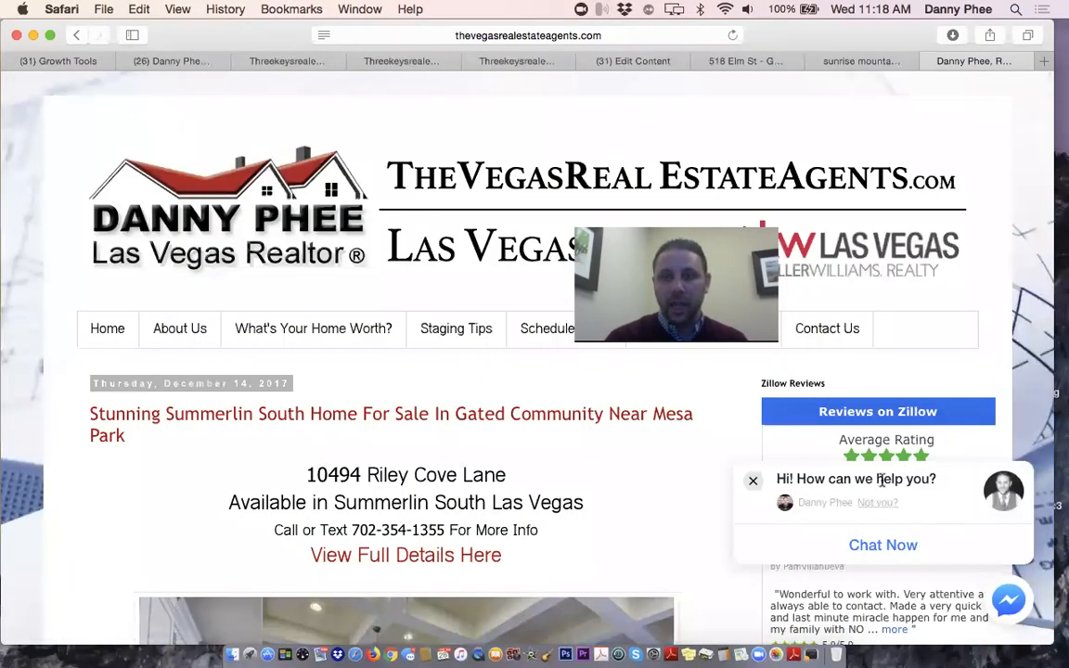
Close the chat popup, browse the listing post, and show only Keller Williams Realty Las Vegas posts
click(753, 480)
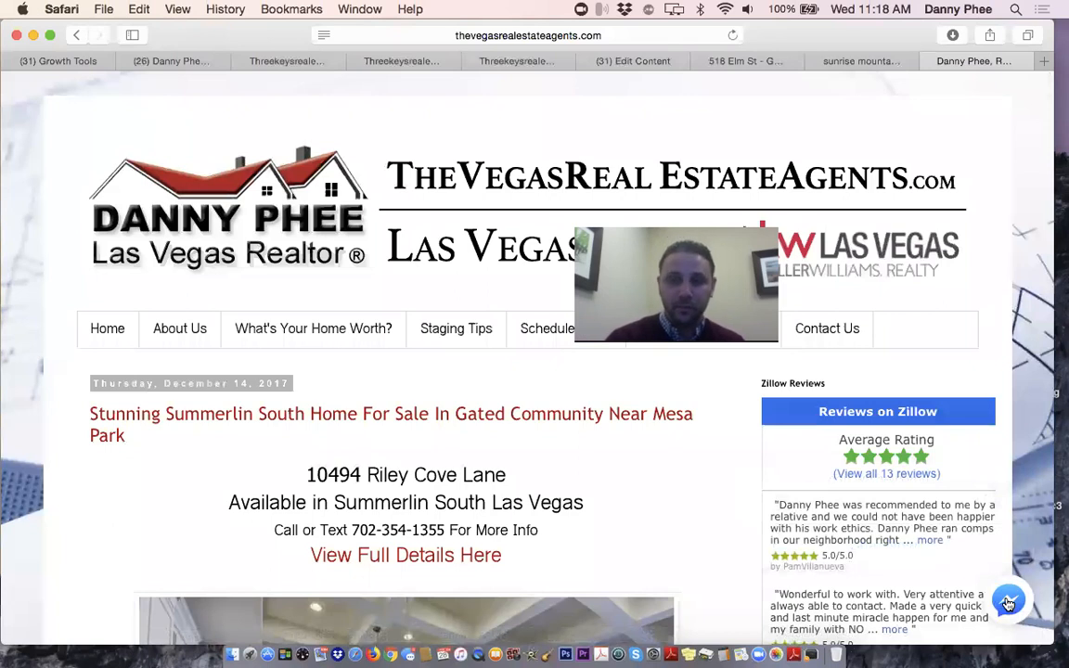
scroll(329, 269, down, 5)
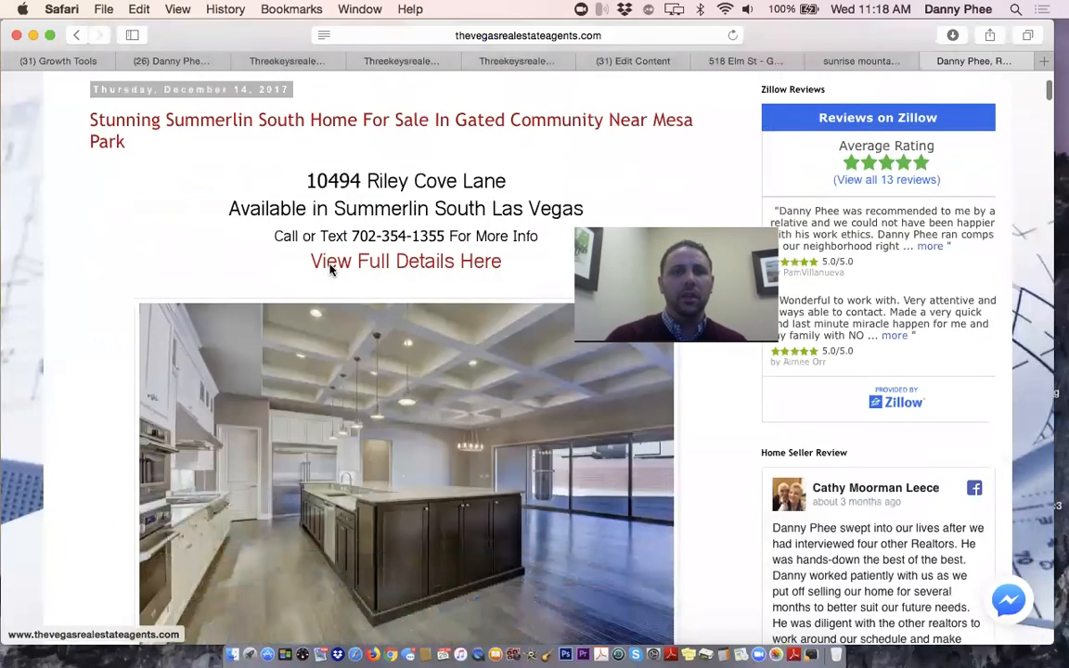
scroll(330, 269, up, 5)
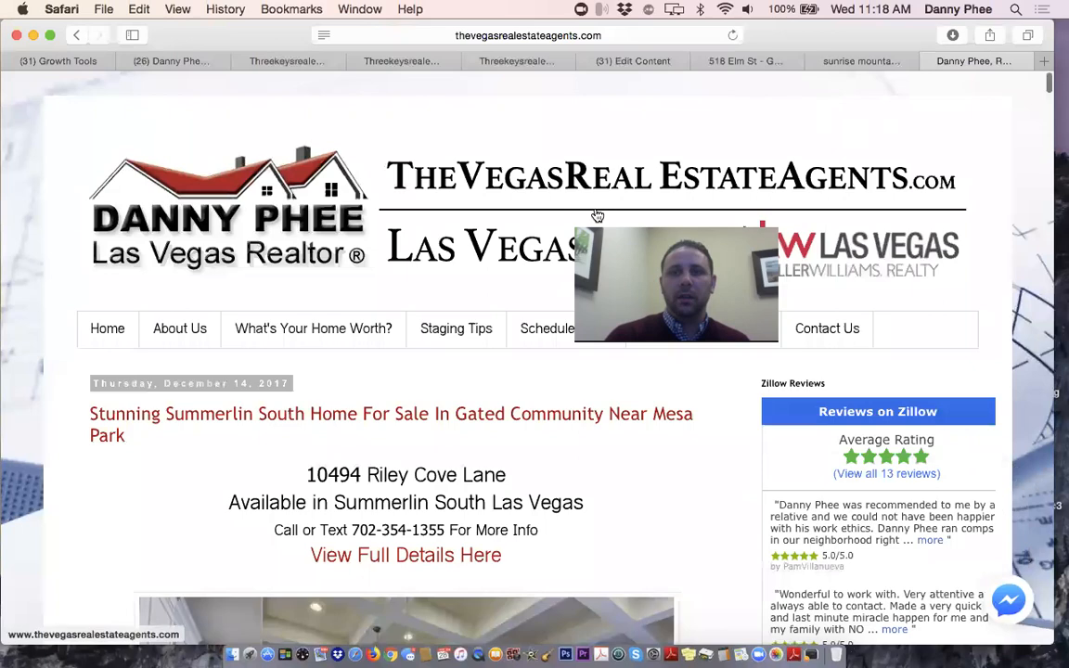
scroll(171, 427, down, 2)
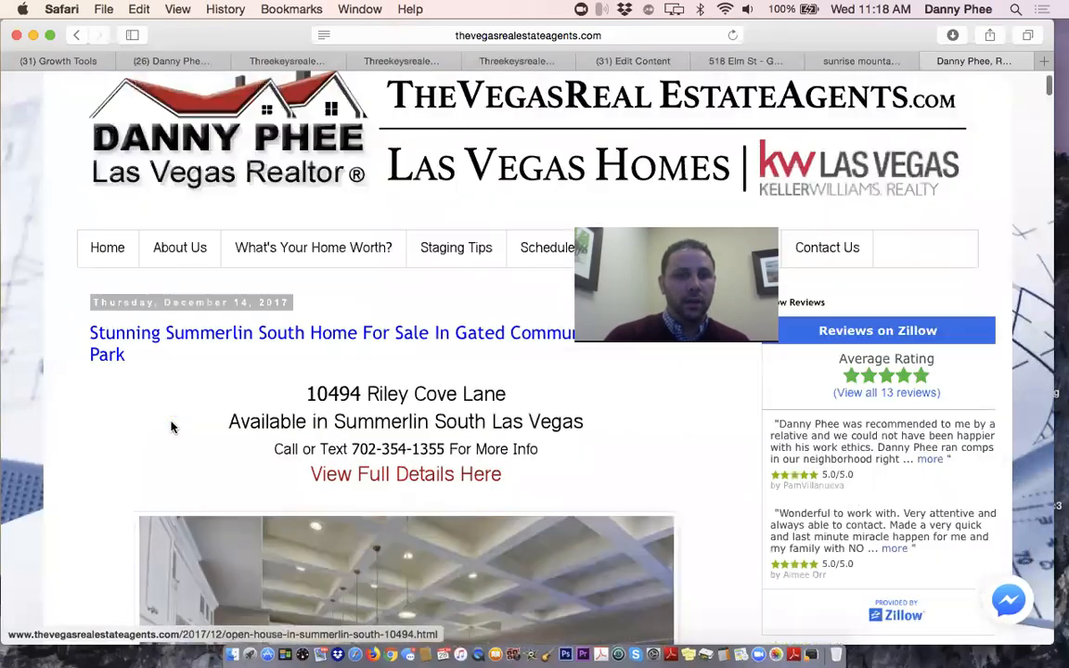
scroll(171, 427, down, 20)
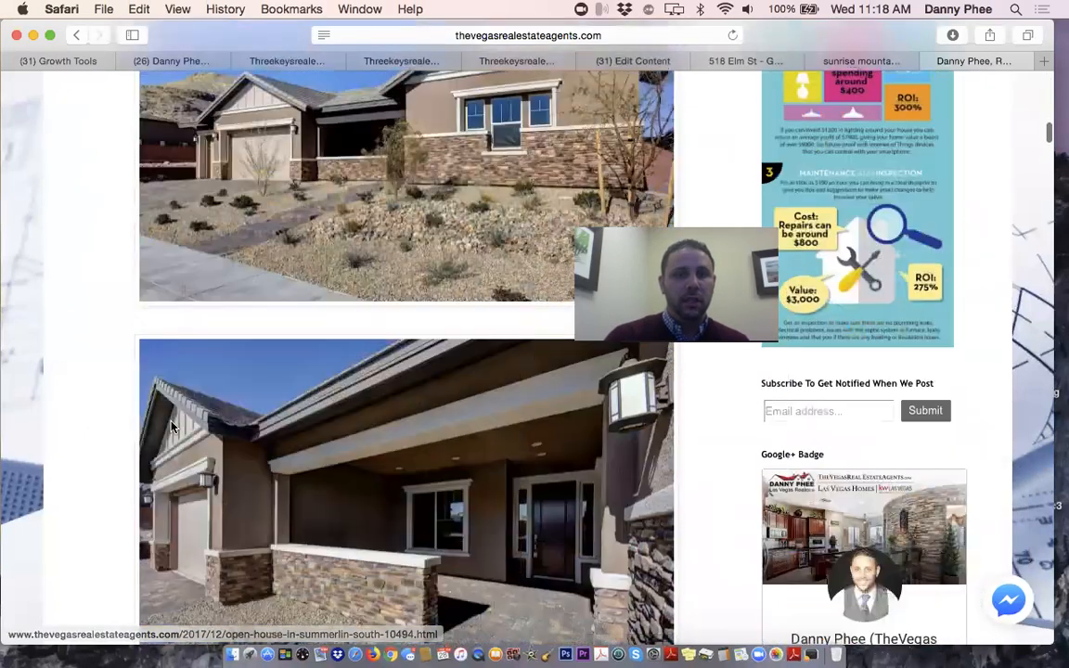
scroll(170, 427, down, 20)
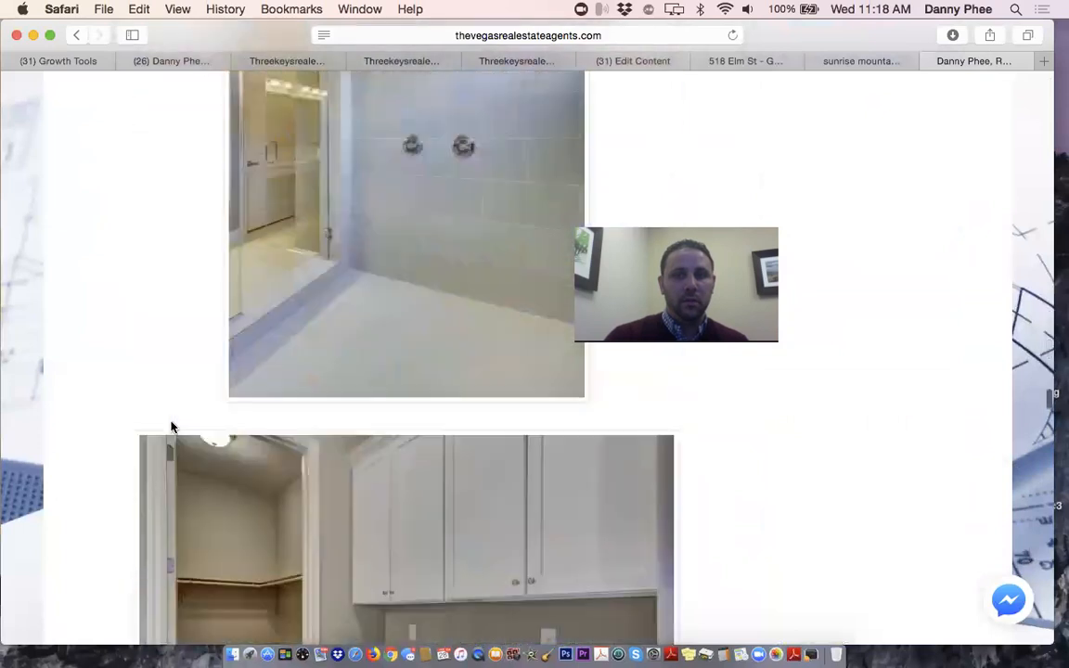
scroll(170, 427, down, 20)
scroll(171, 427, down, 15)
scroll(171, 427, up, 15)
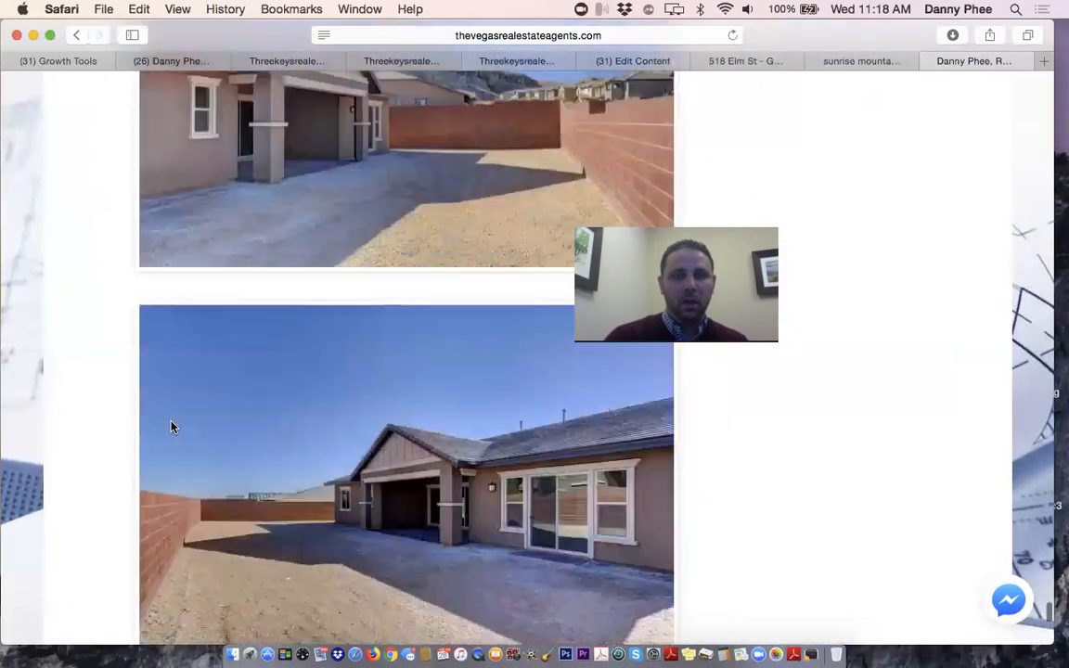
scroll(171, 427, down, 10)
click(374, 269)
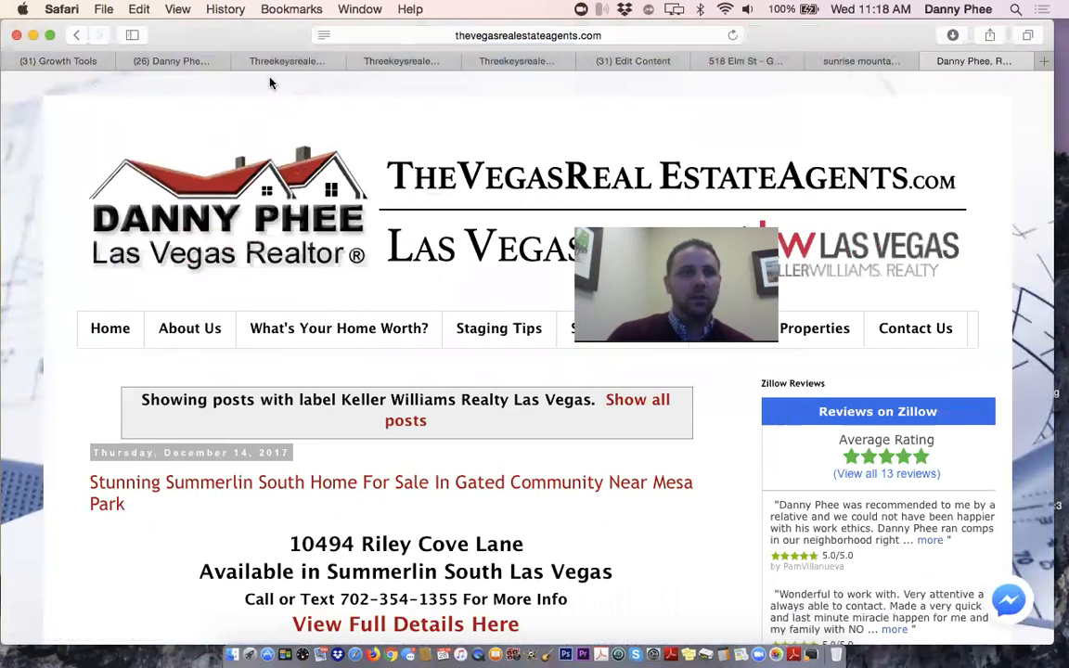
click(65, 61)
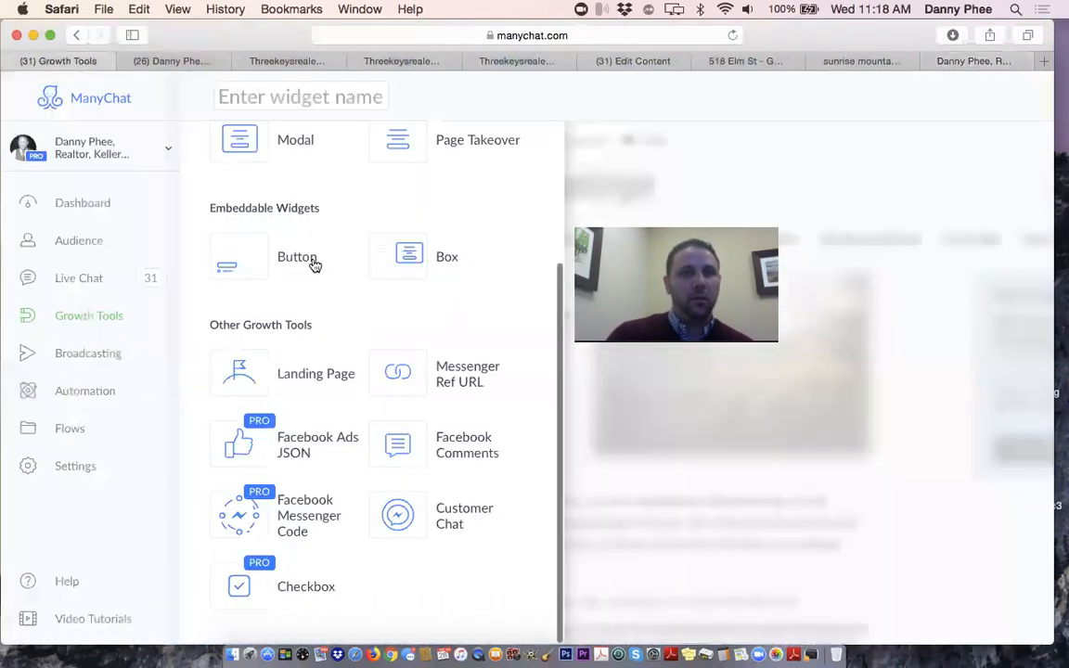
Pick Messenger Ref URL from the widget types to create a new growth tool
scroll(300, 322, up, 3)
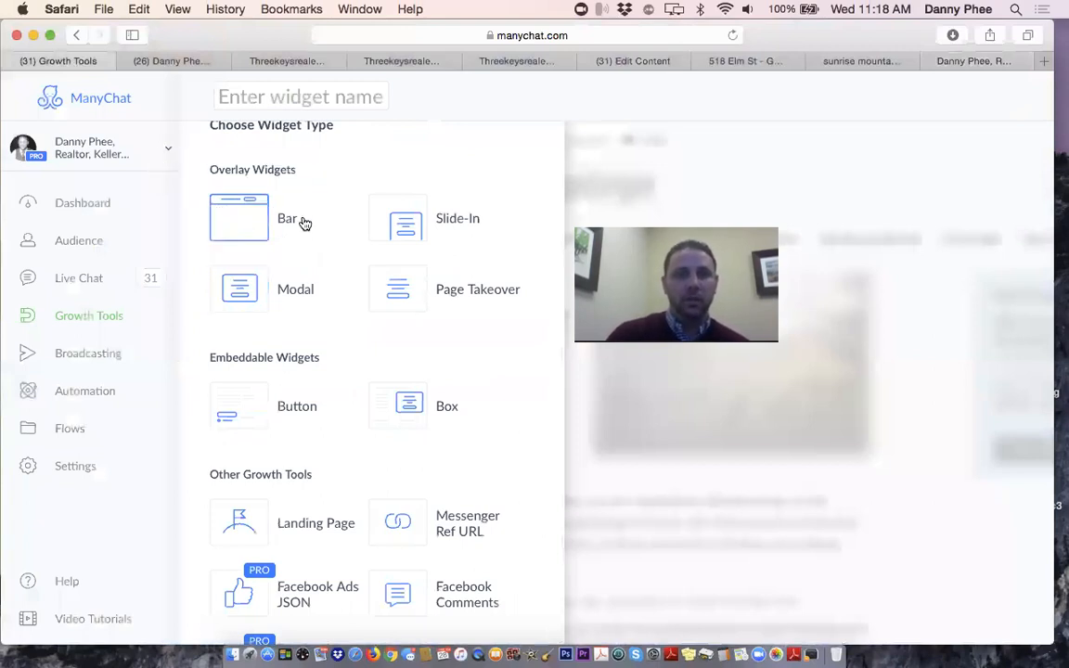
scroll(304, 223, down, 4)
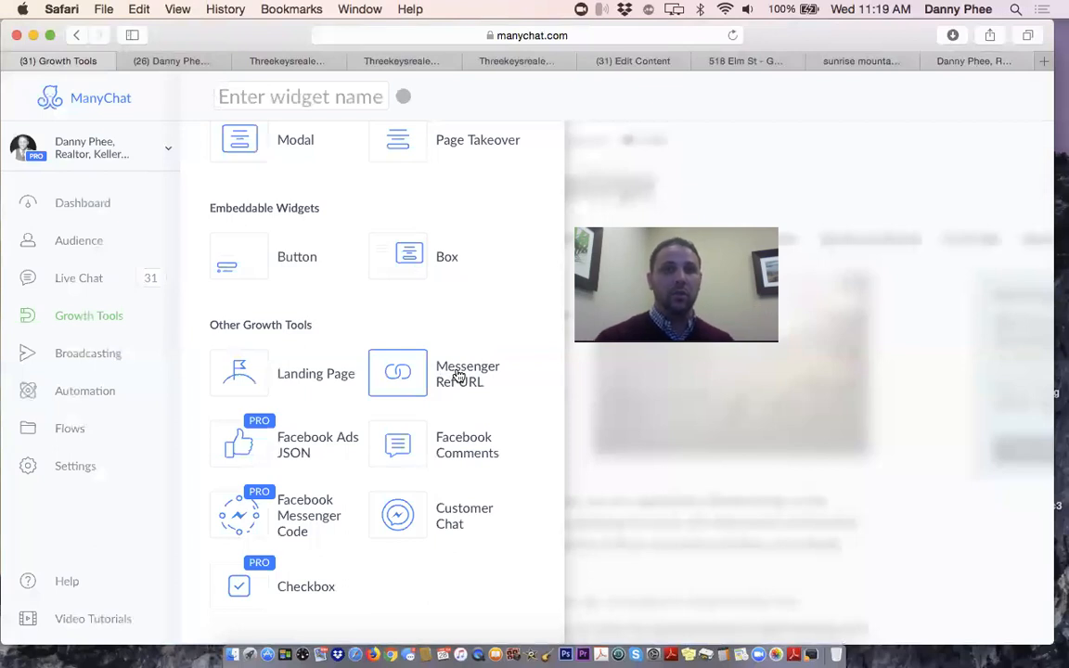
click(457, 375)
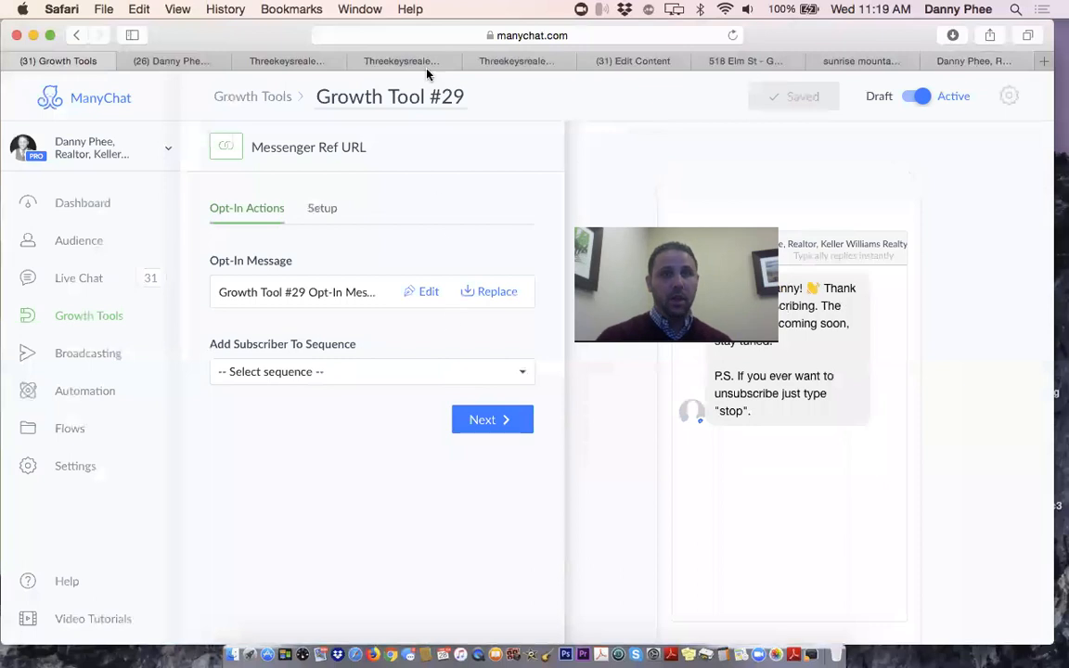
click(416, 97)
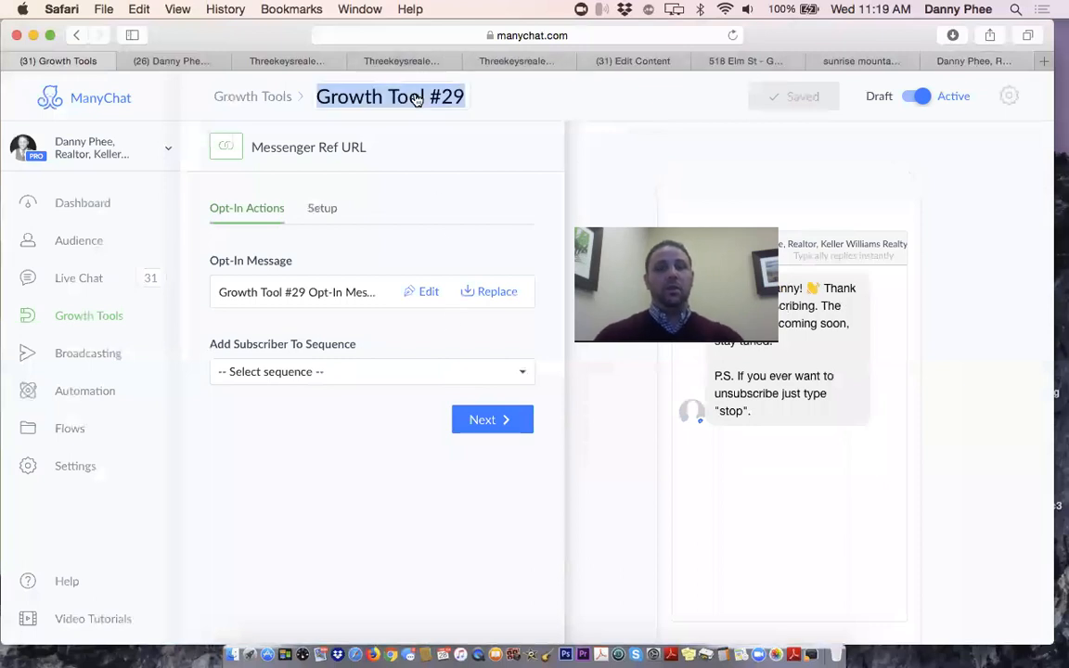
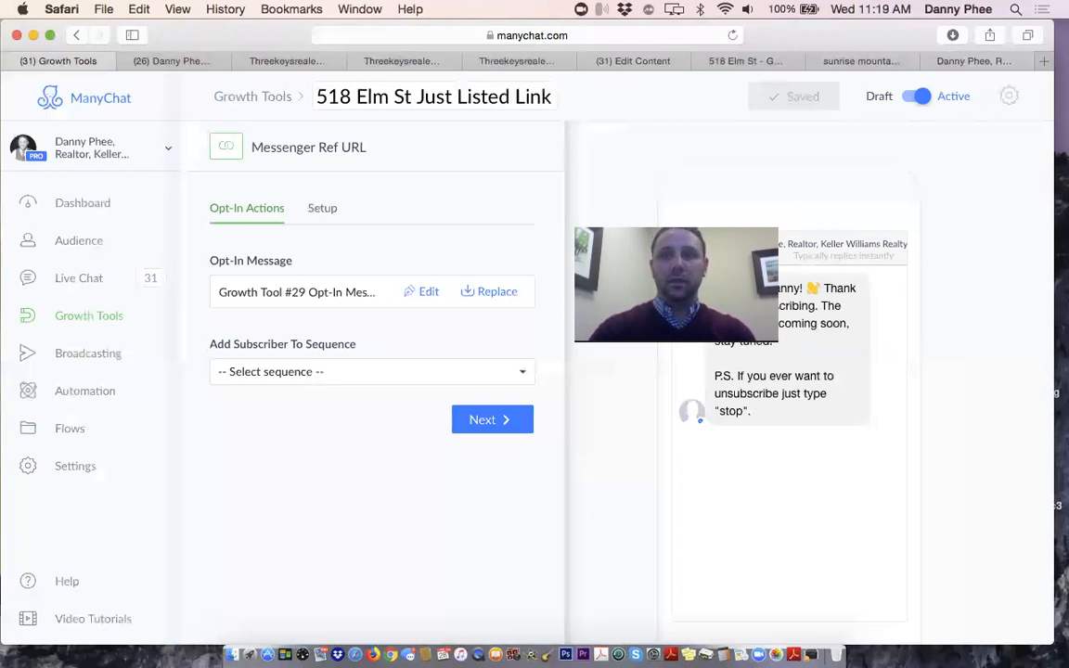
key(Return)
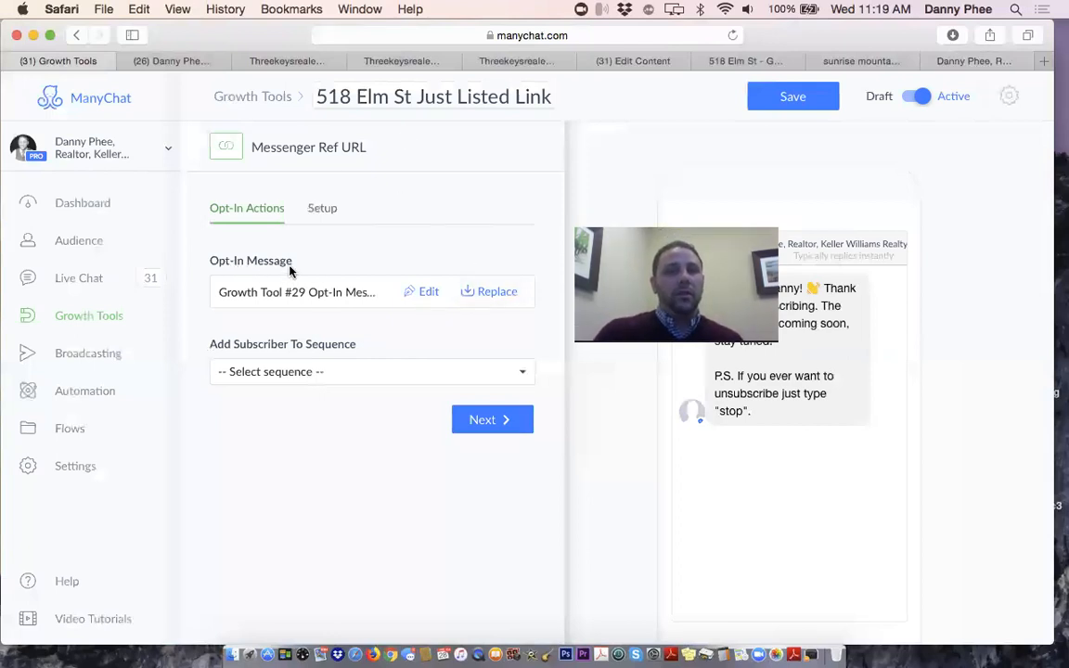
click(489, 295)
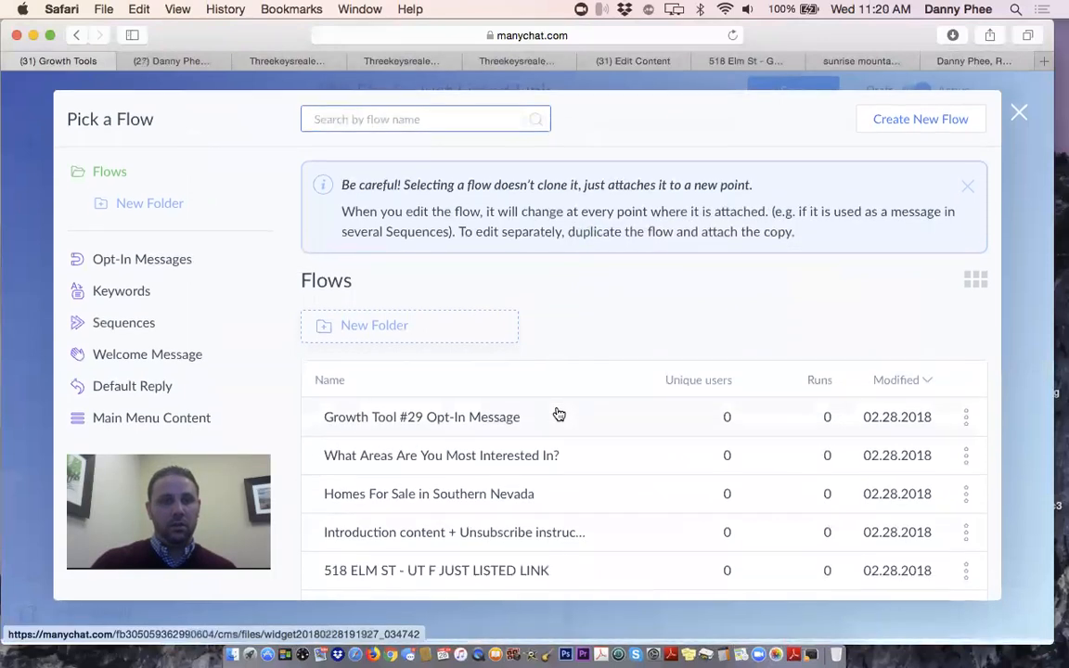
scroll(583, 477, down, 1)
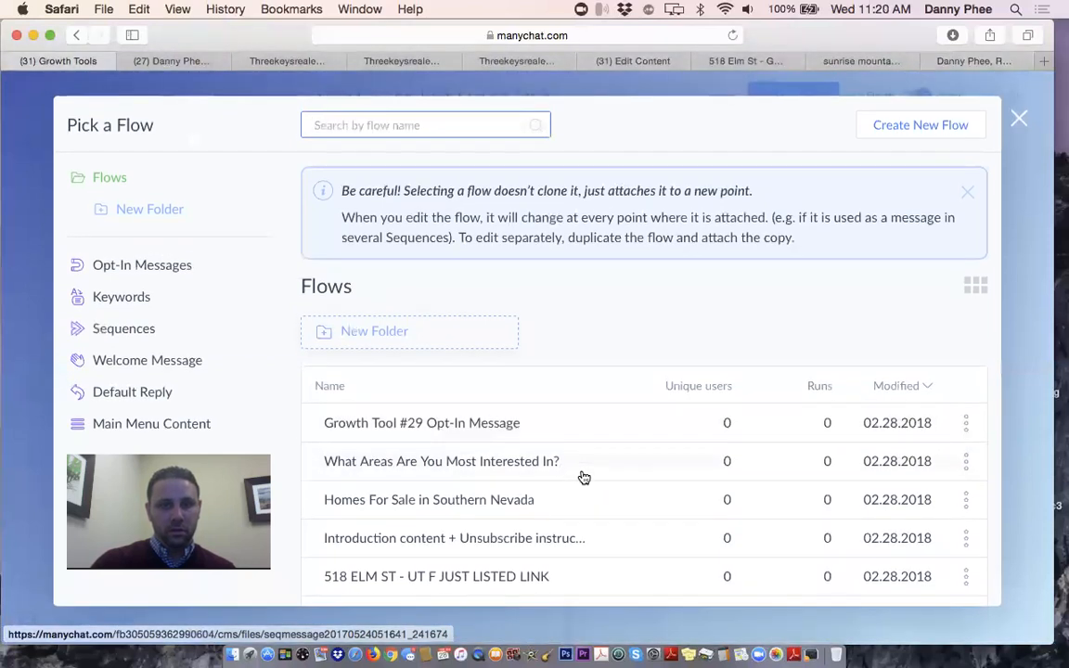
scroll(584, 477, down, 1)
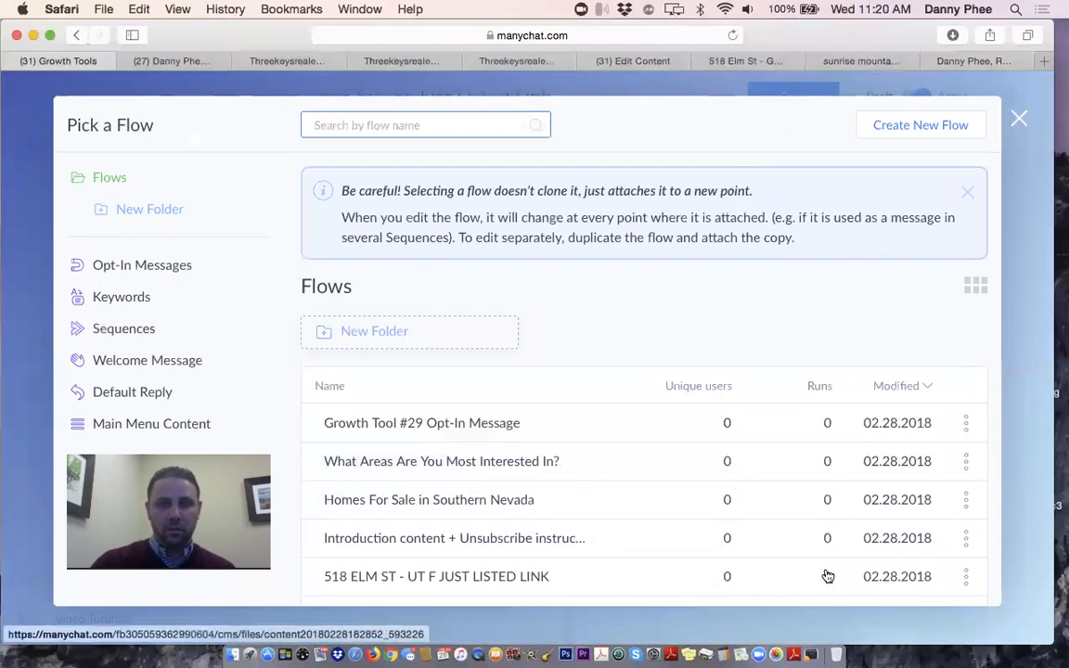
click(792, 574)
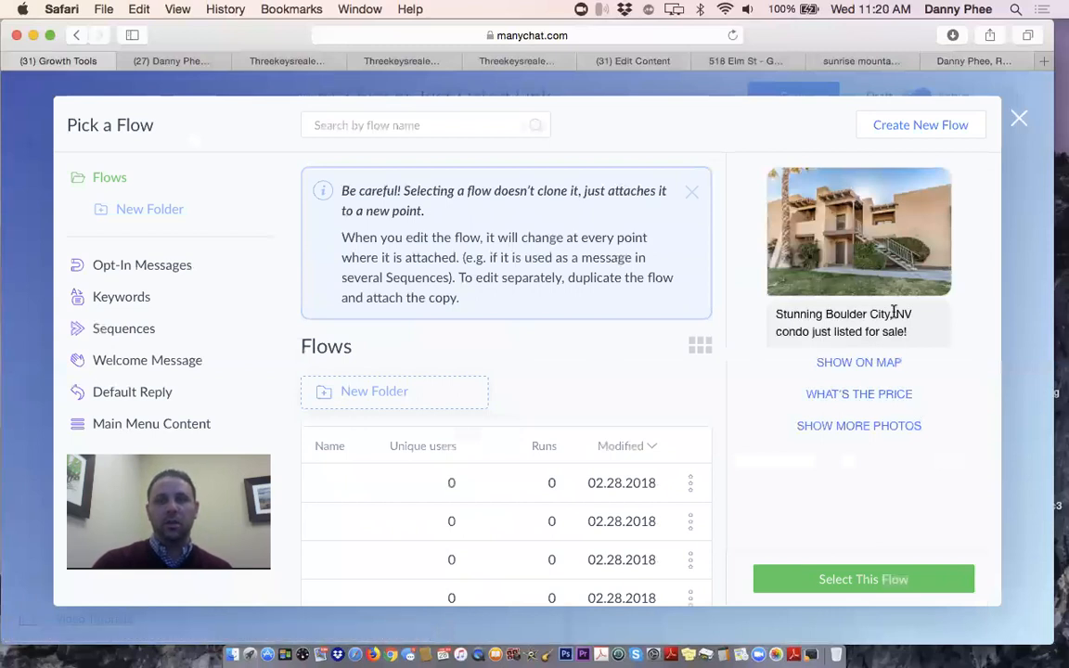
click(878, 581)
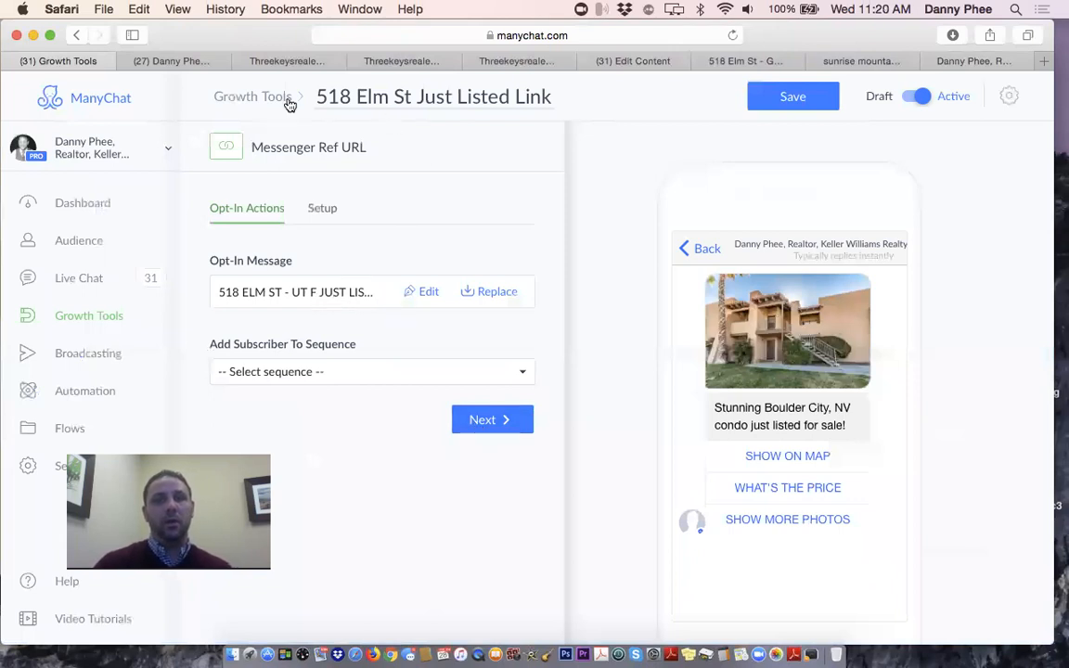
click(786, 93)
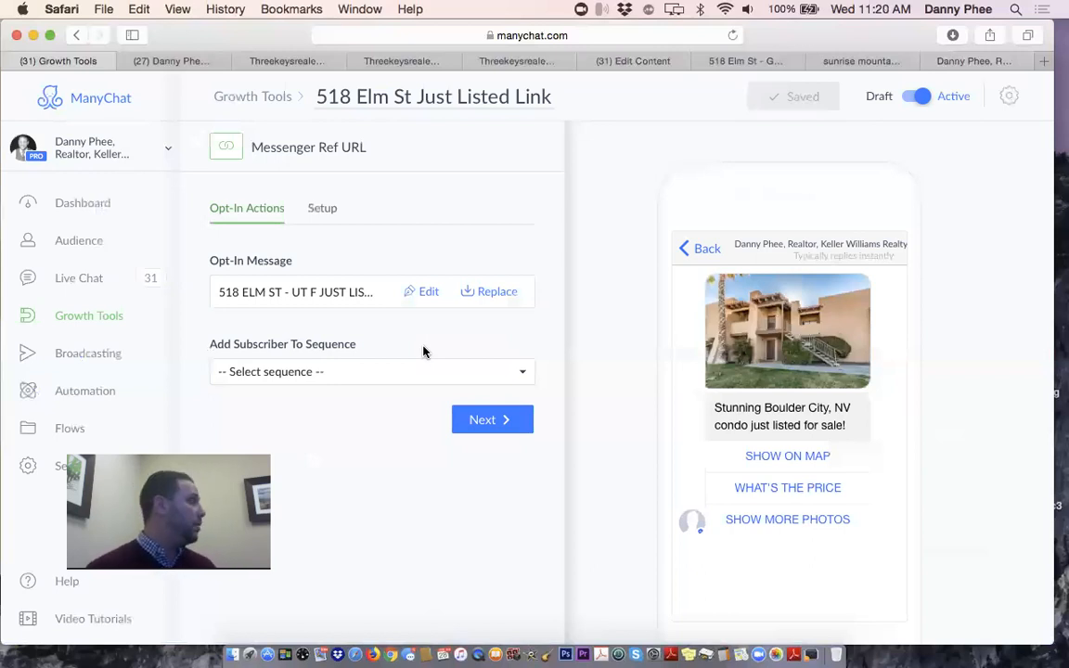
click(358, 375)
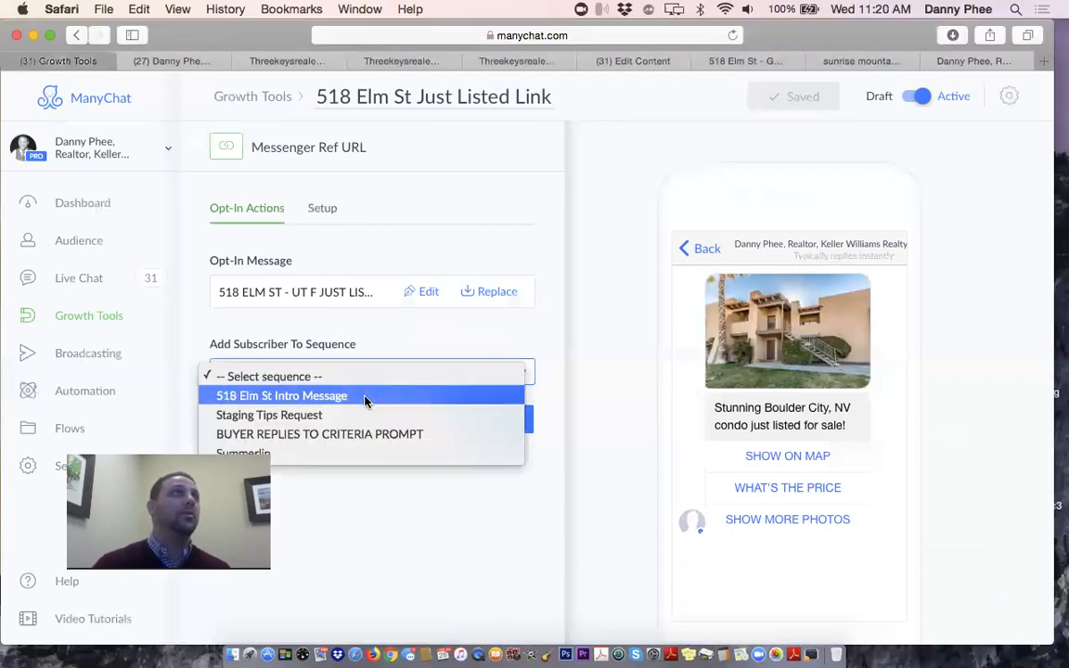
click(369, 396)
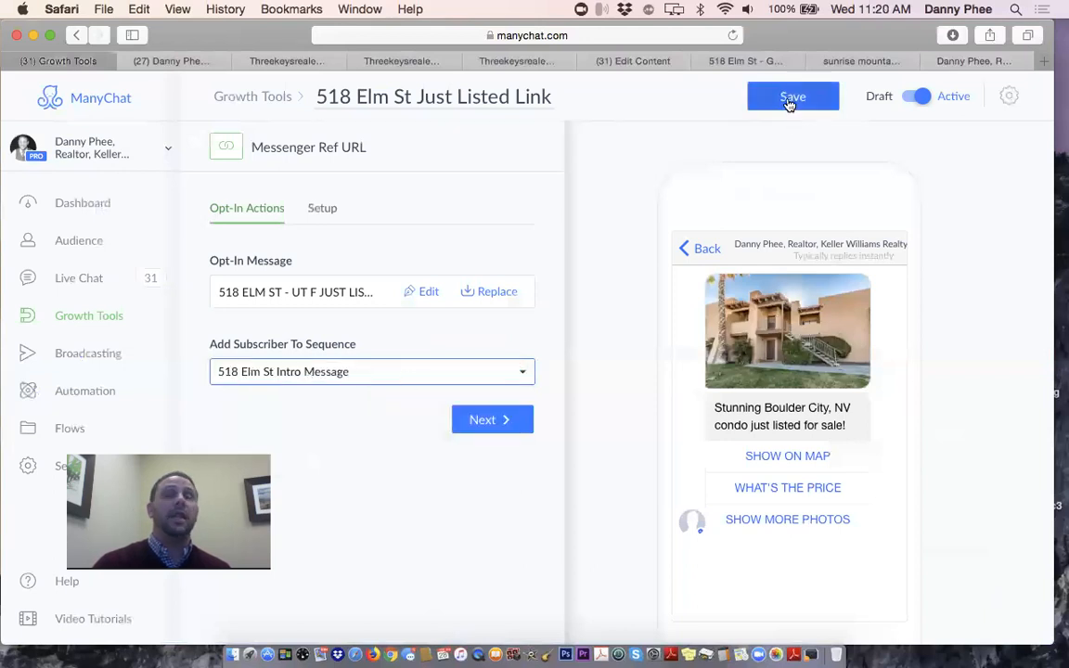
click(789, 101)
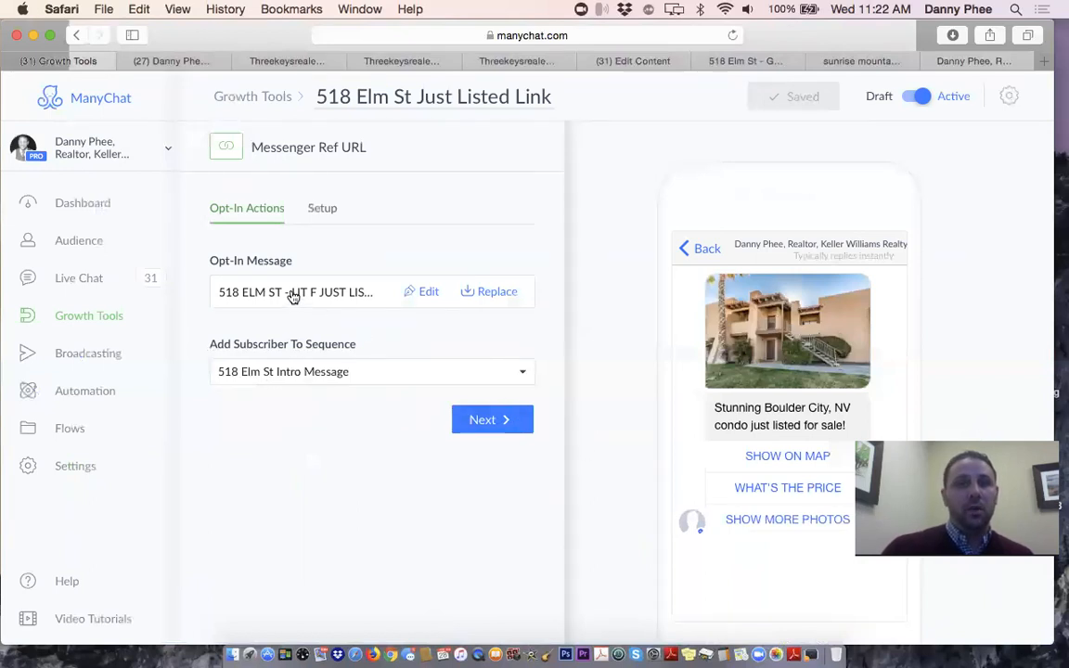
Show the link's Setup details and select its Messenger Ref URL for copying
click(322, 209)
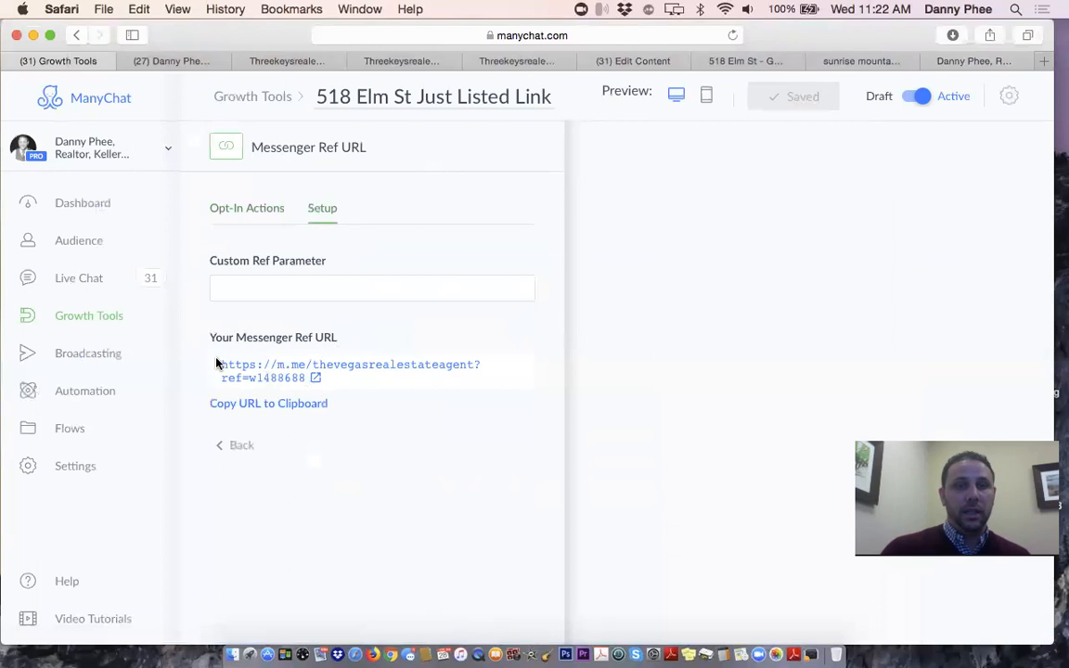
drag(219, 364, 313, 377)
key(super+c)
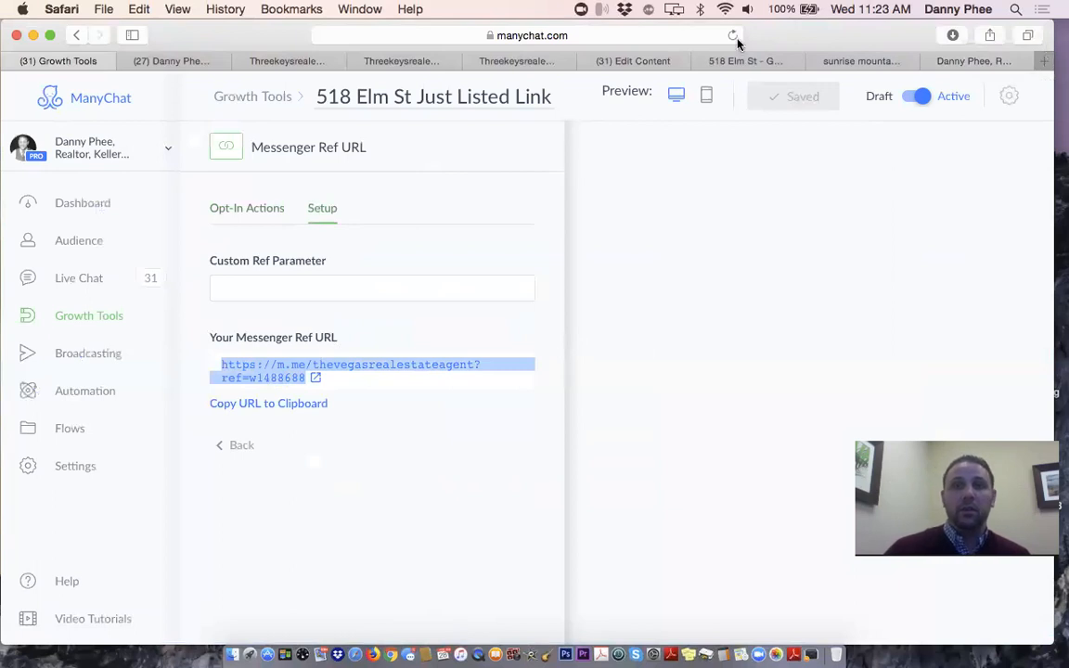
Go to bit.ly in a new Safari tab
click(633, 34)
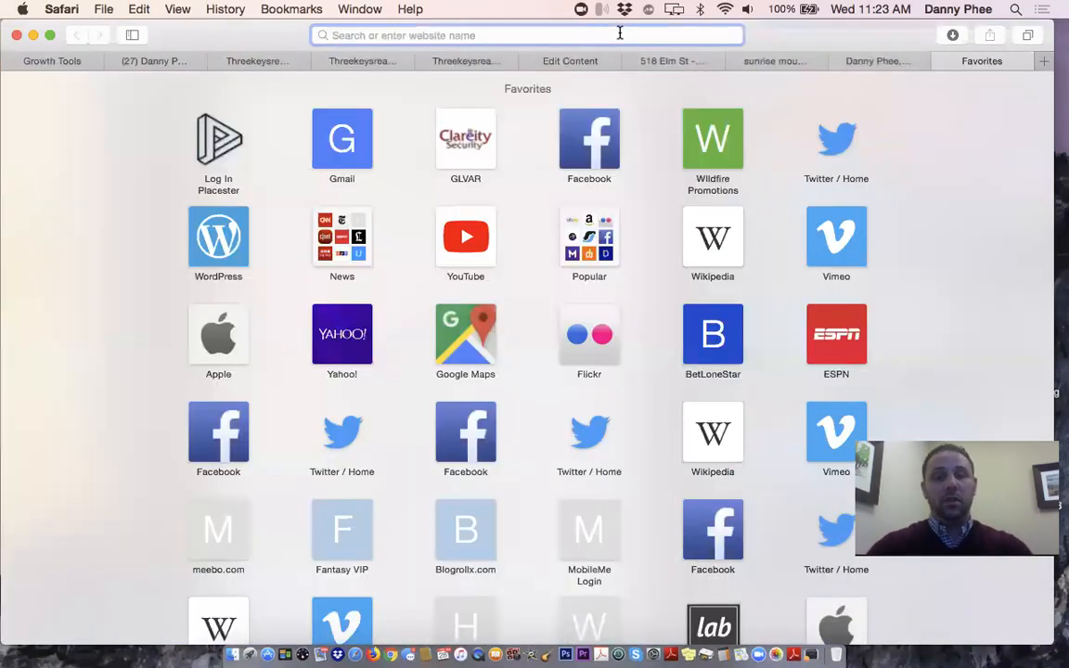
text(bit.ly)
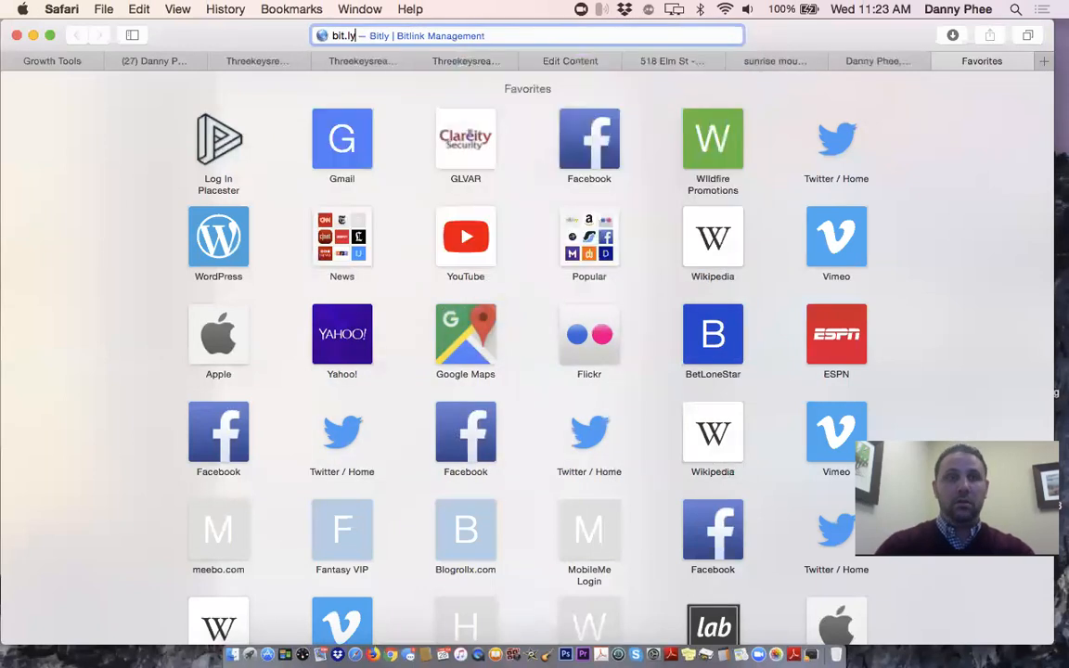
key(Return)
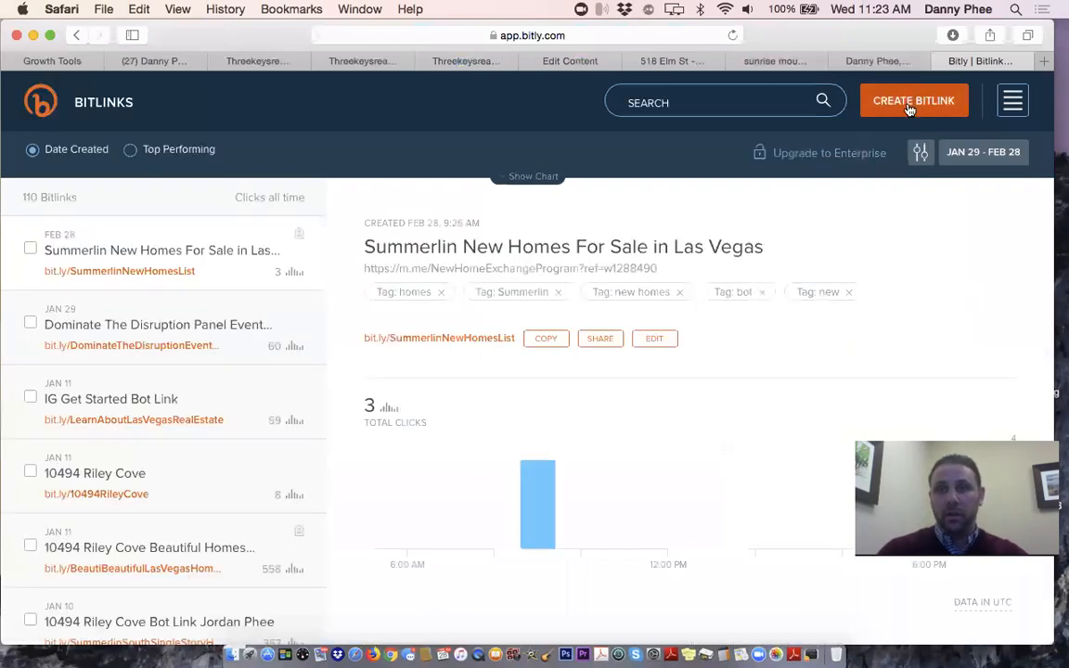
Create a new Bitlink from the pasted ManyChat ref URL
click(911, 105)
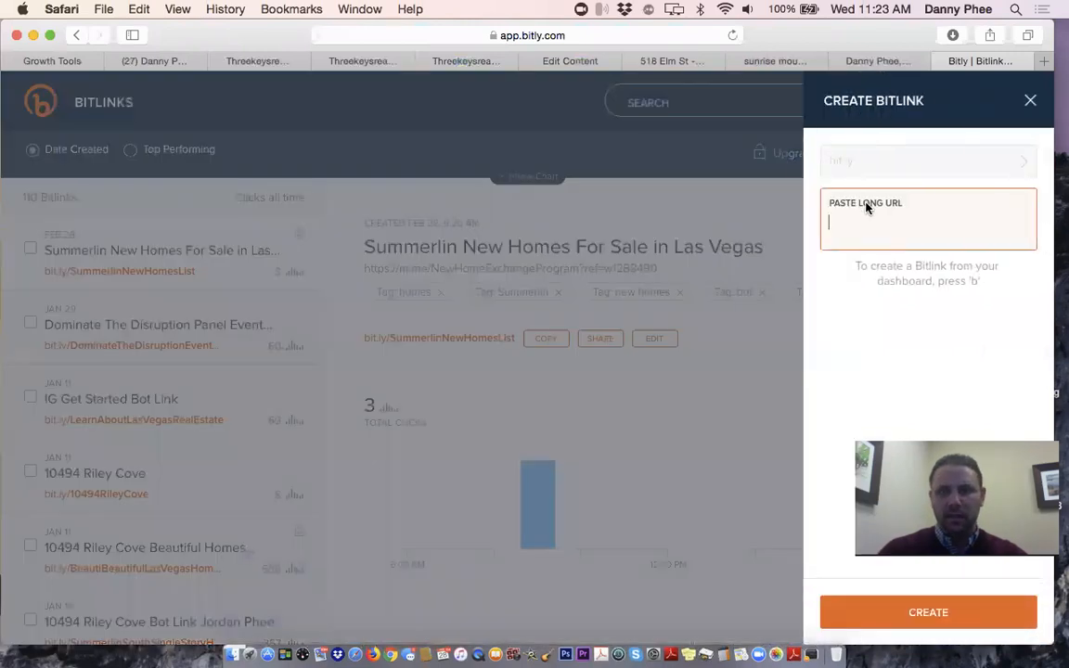
key(super+v)
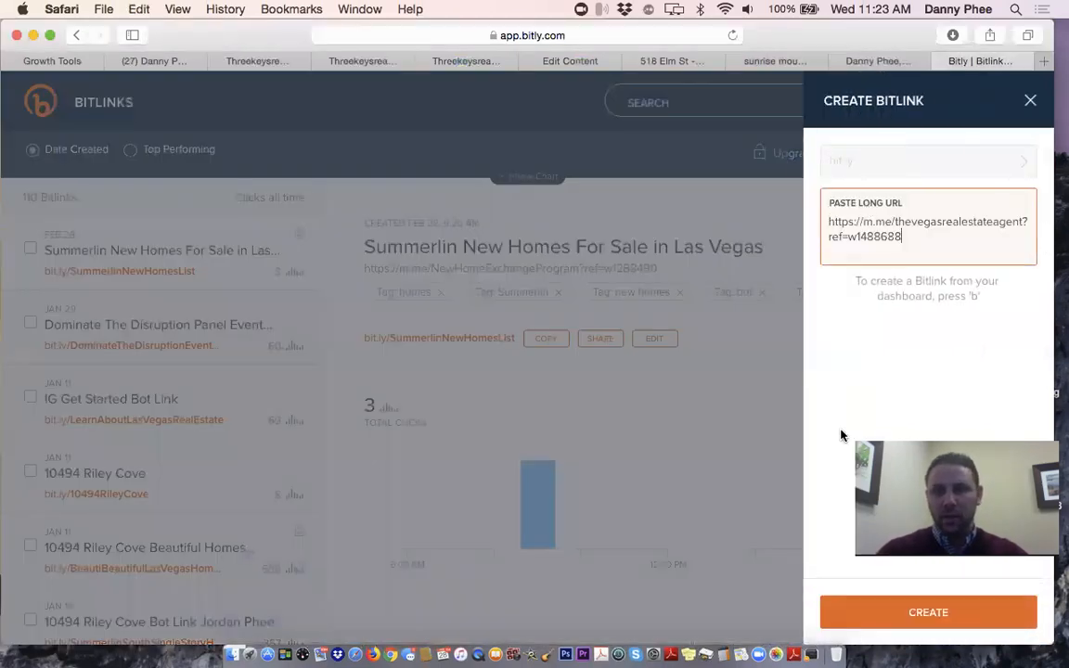
key(Return)
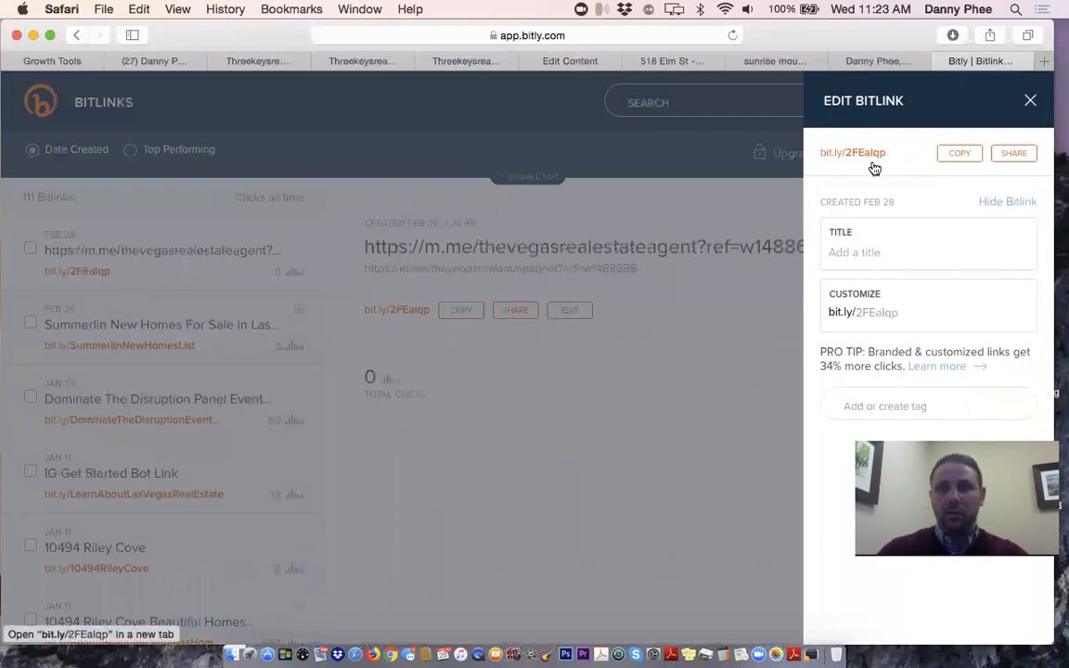
click(874, 259)
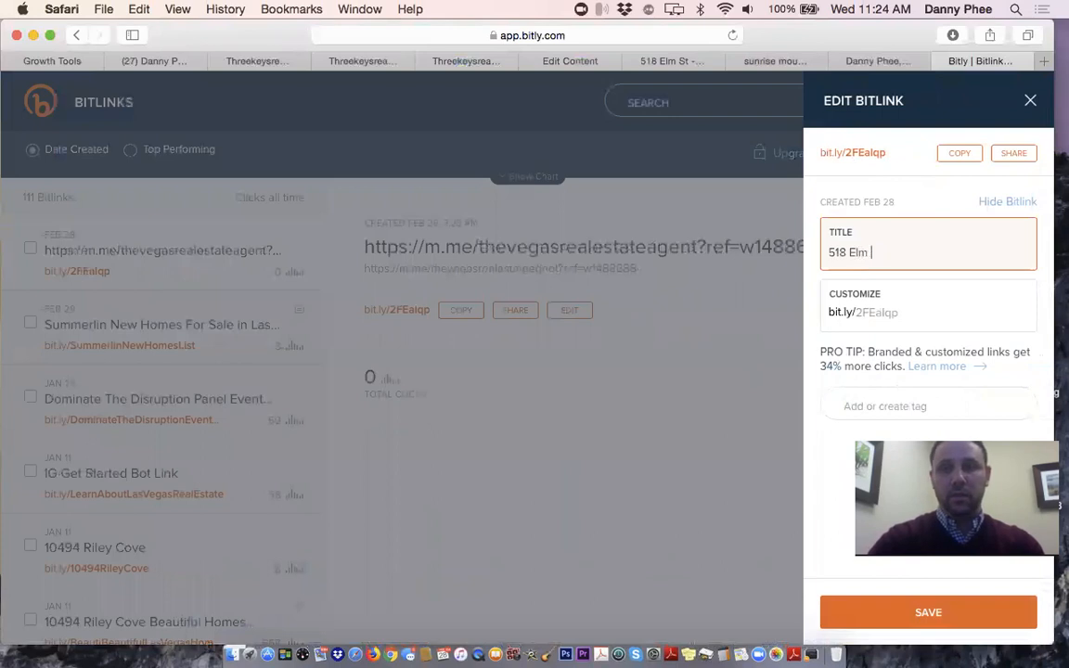
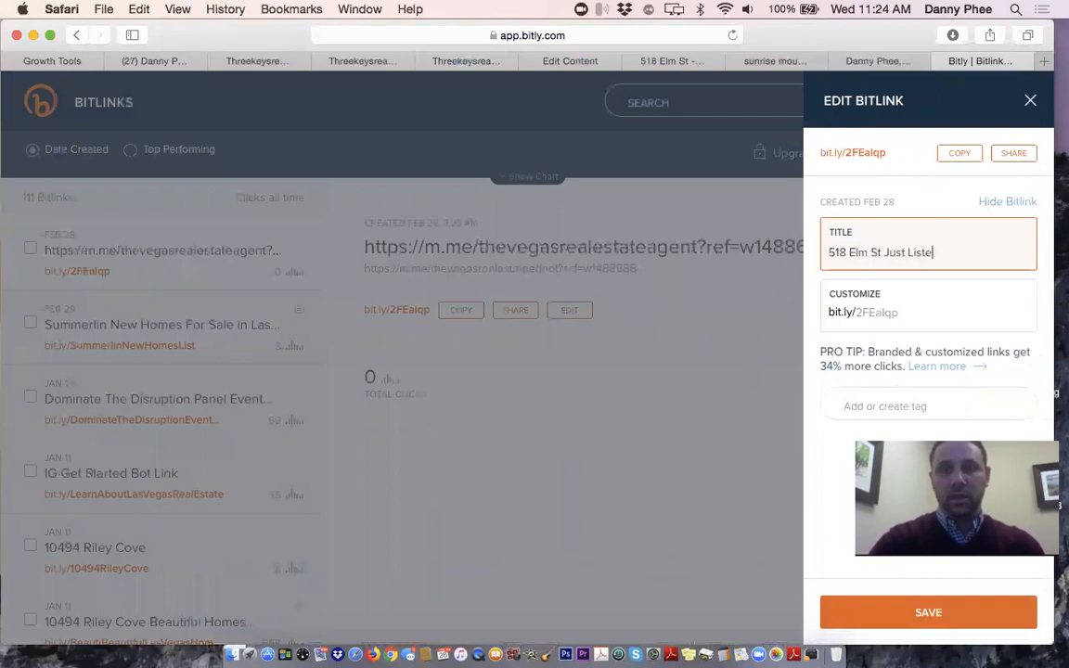
text(d Bot Link)
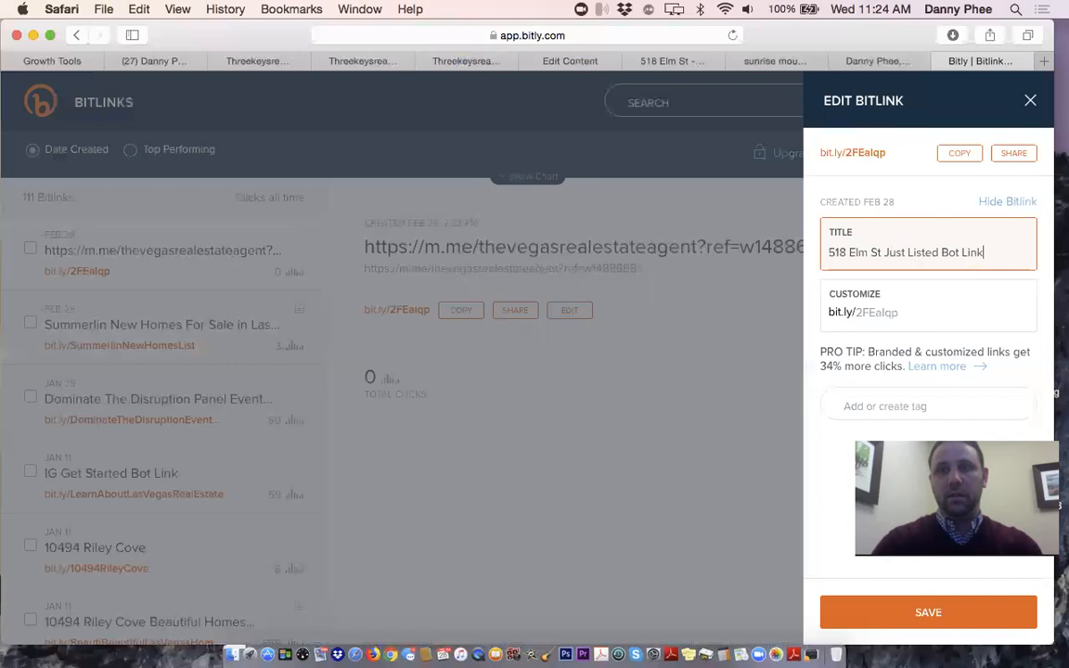
click(882, 312)
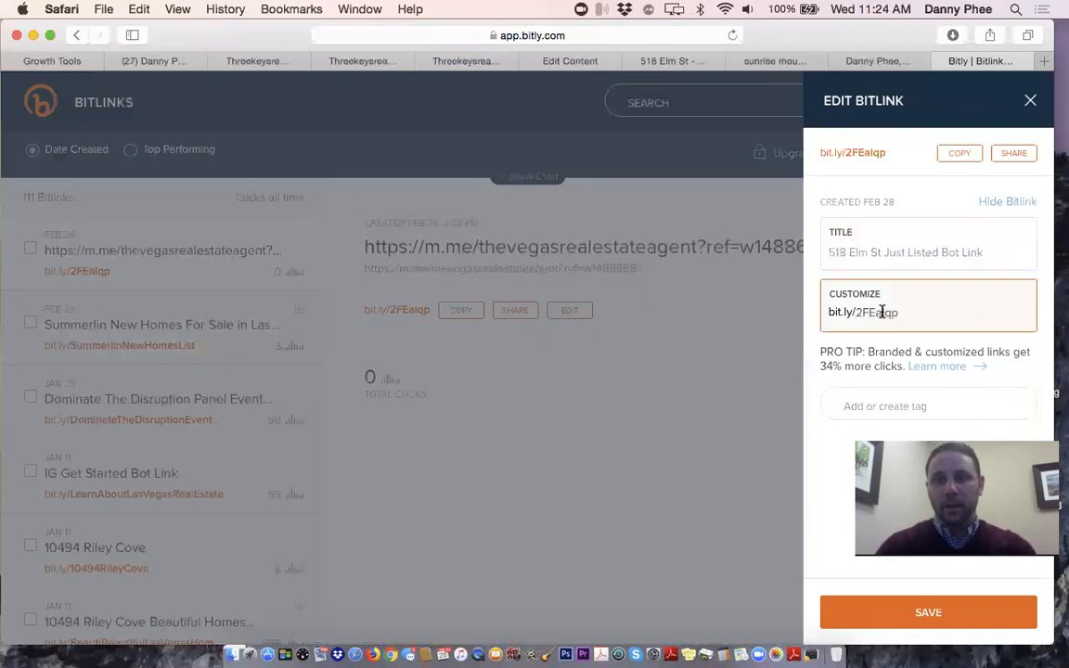
double_click(882, 312)
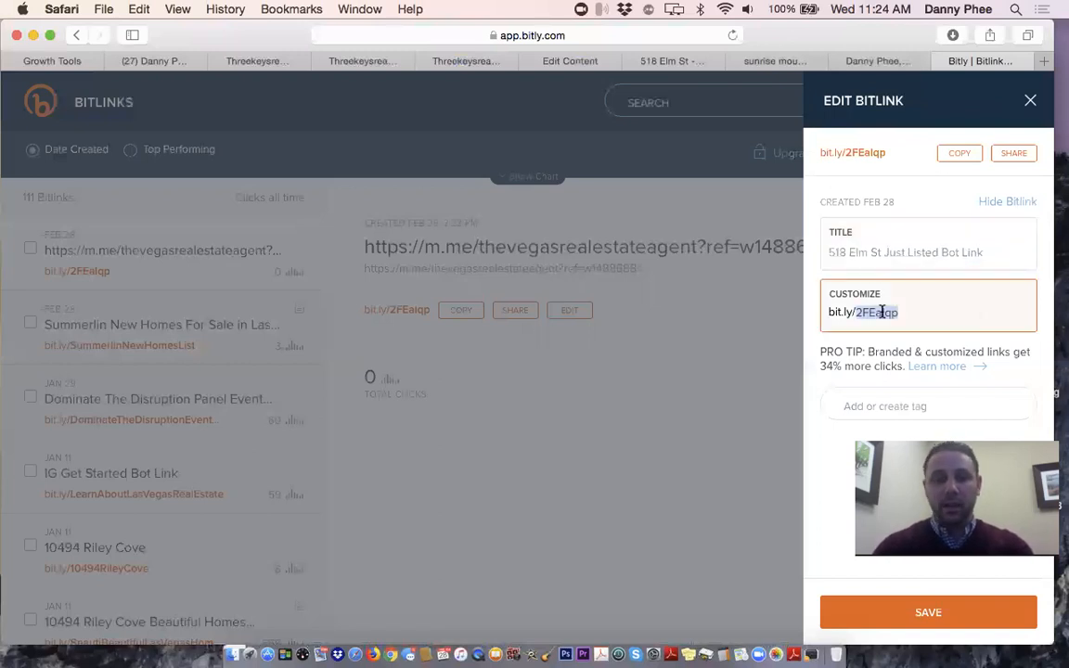
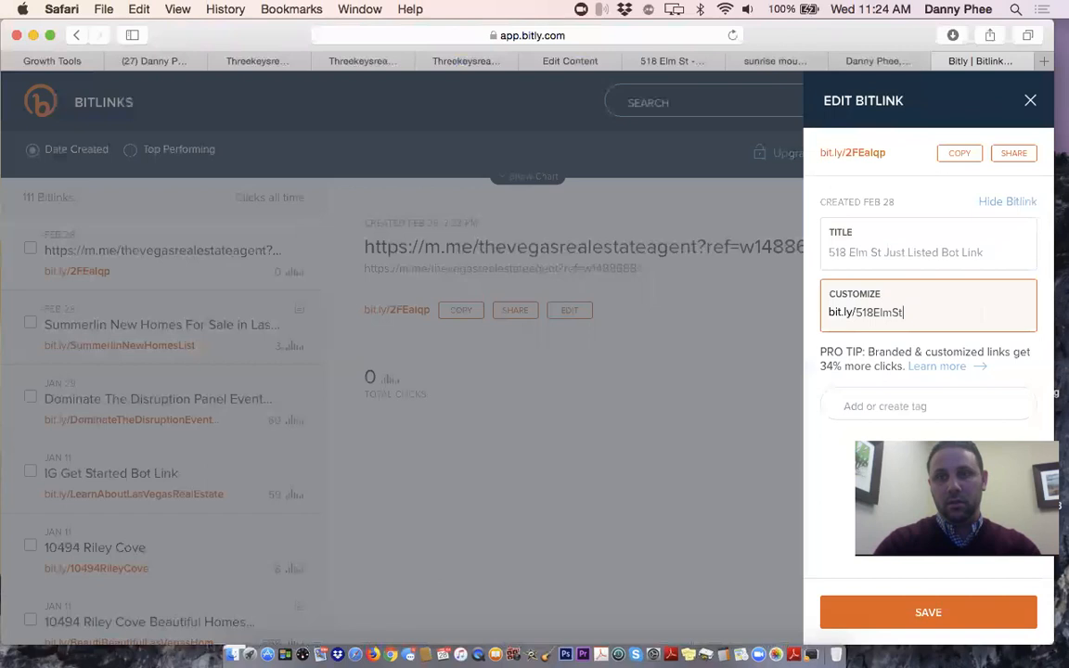
text(JustListed)
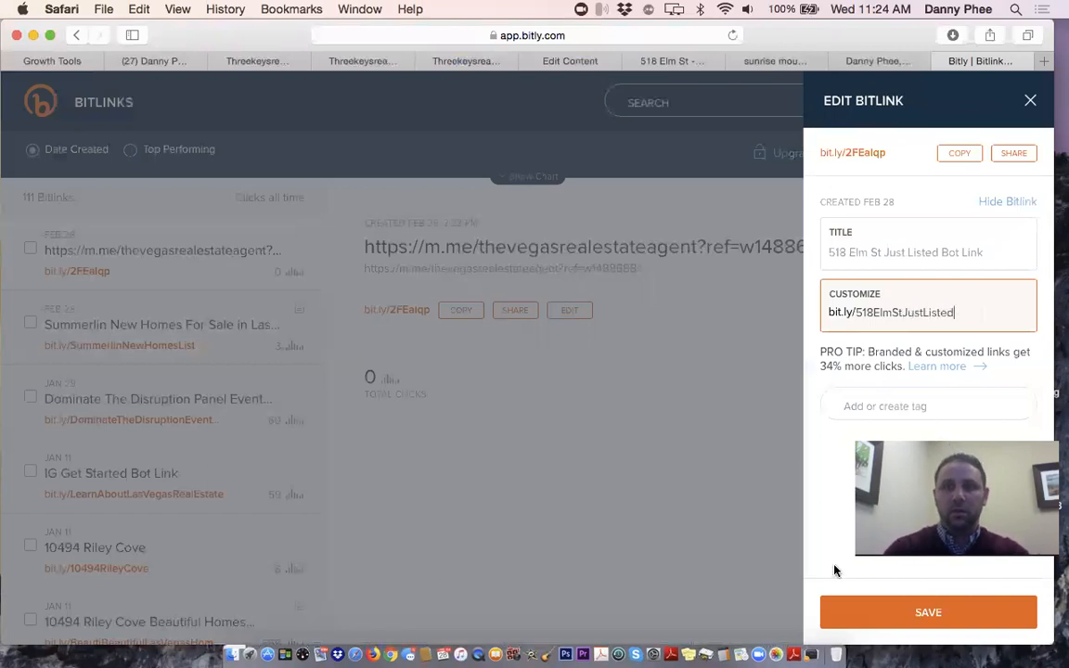
click(865, 612)
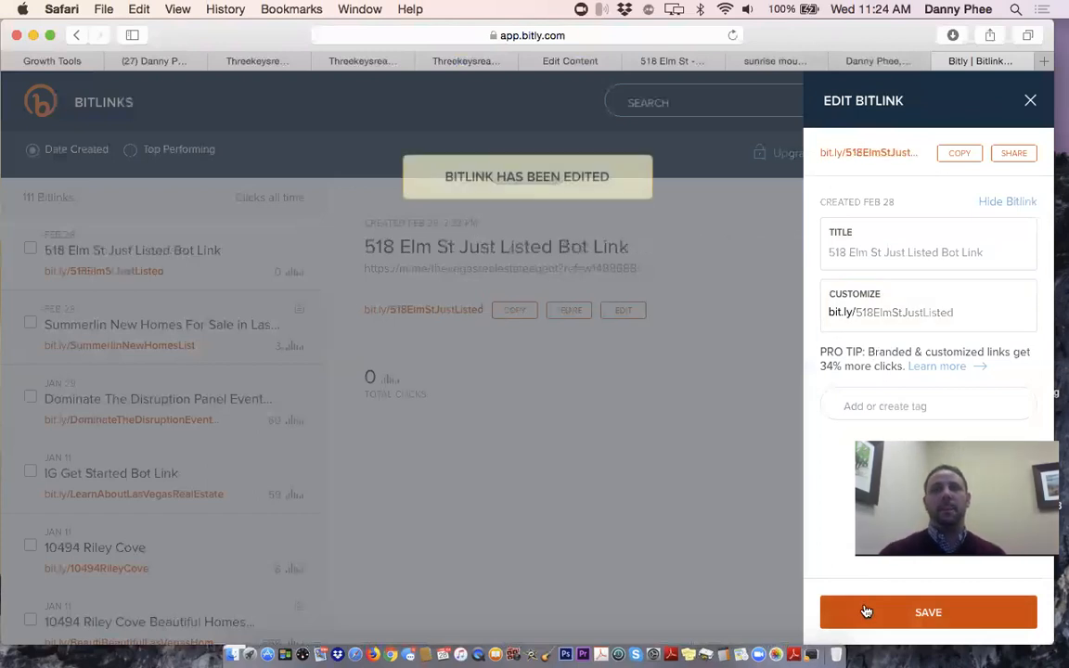
click(960, 152)
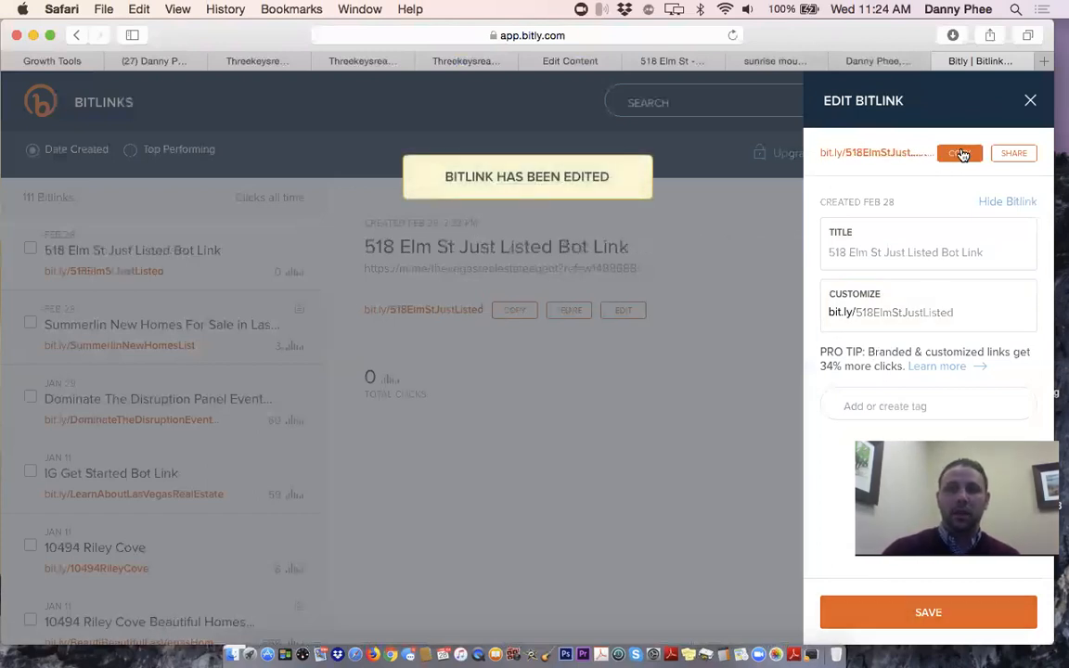
click(603, 460)
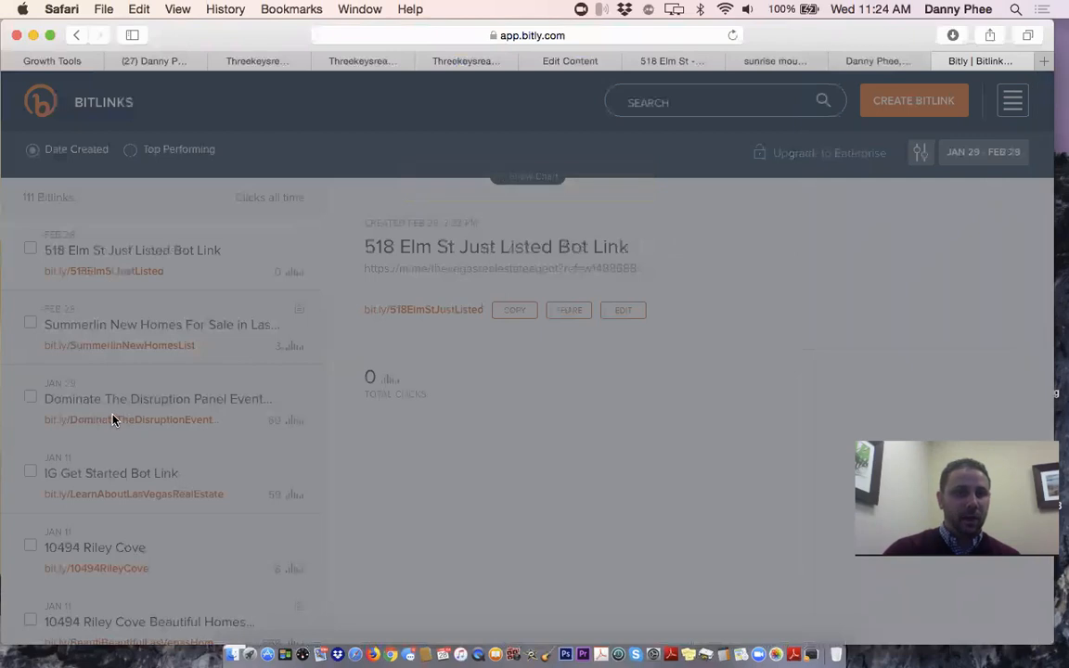
scroll(111, 422, down, 5)
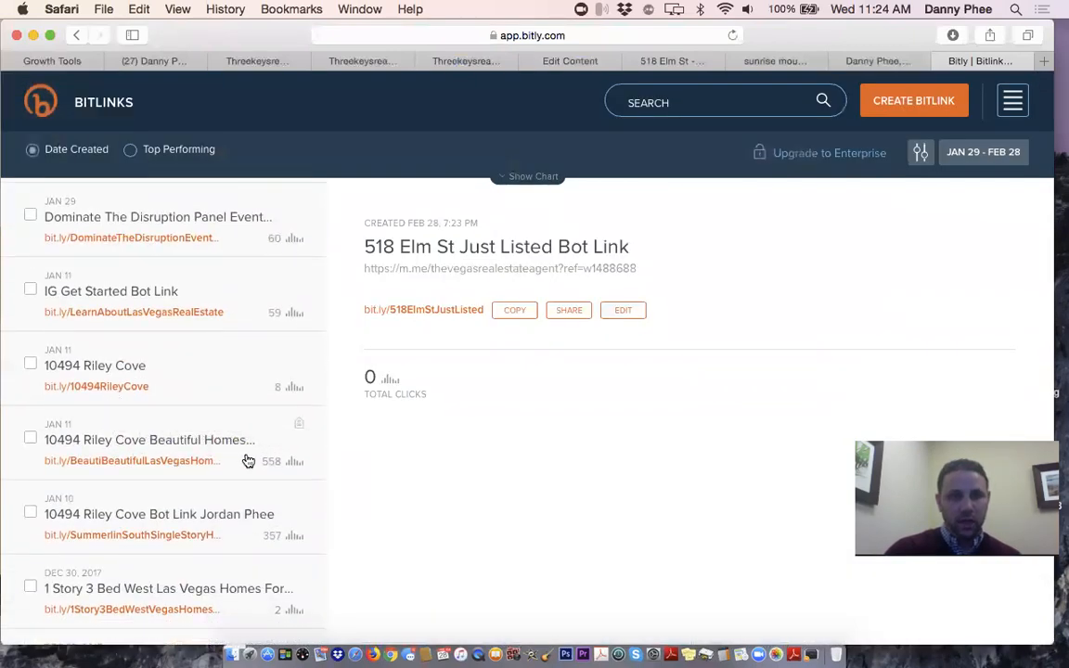
click(210, 444)
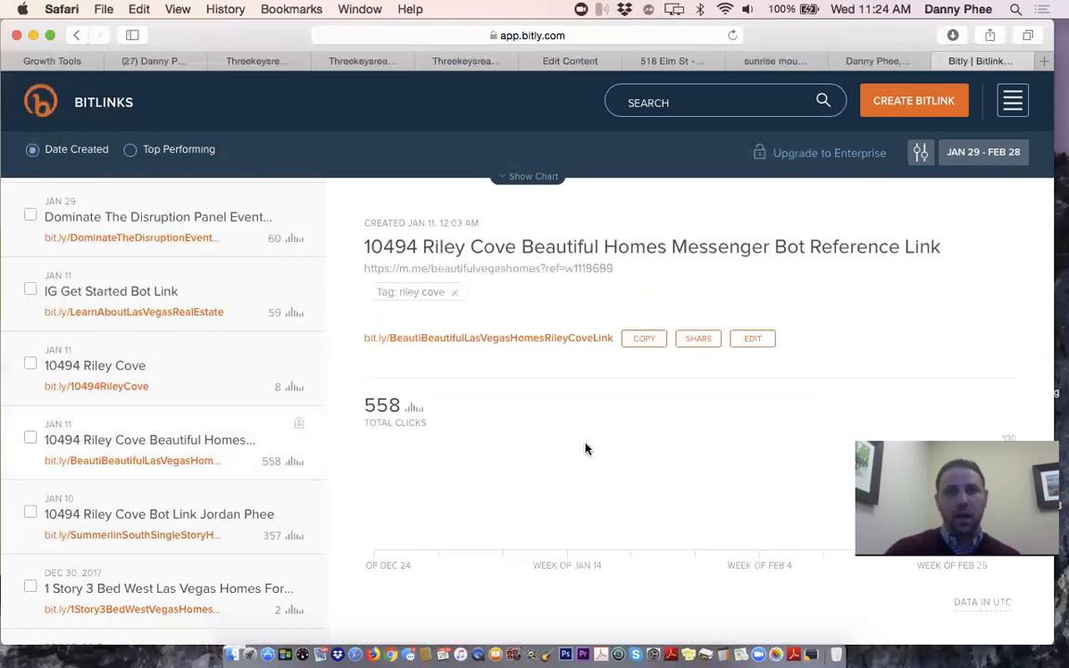
scroll(417, 427, down, 2)
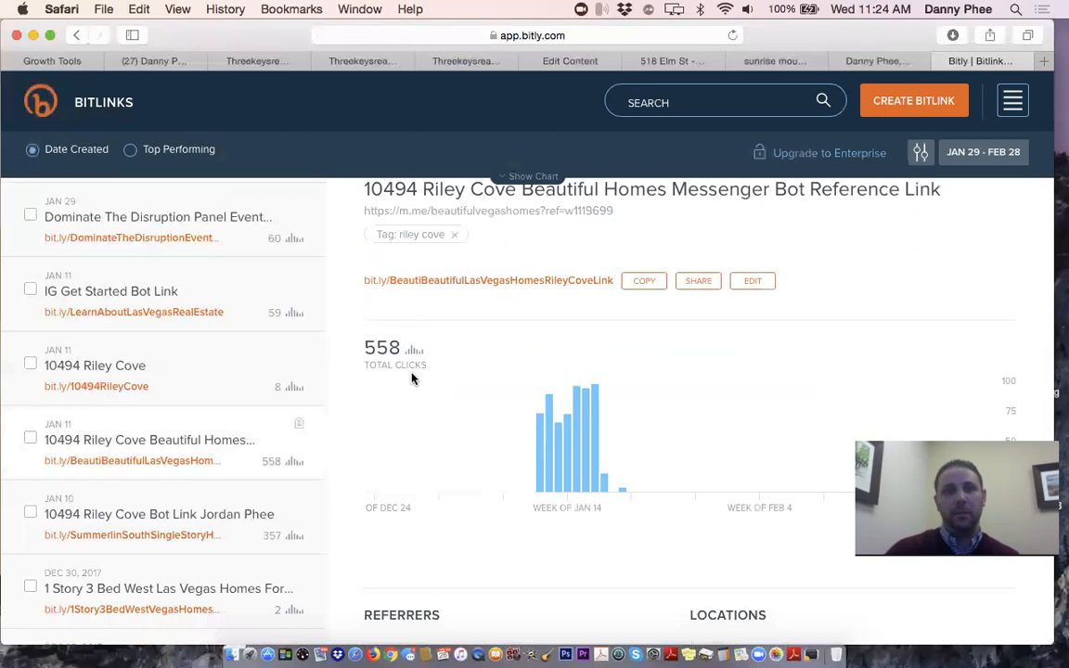
scroll(429, 394, up, 1)
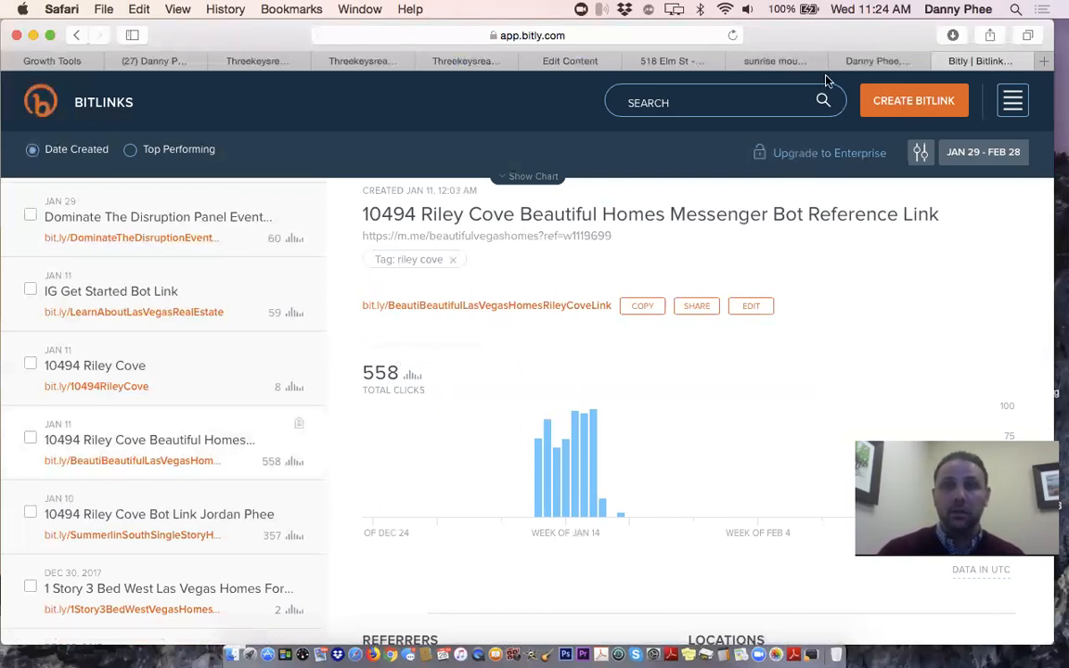
In the realtor website tab, go to Facebook from the Favorites list
click(874, 61)
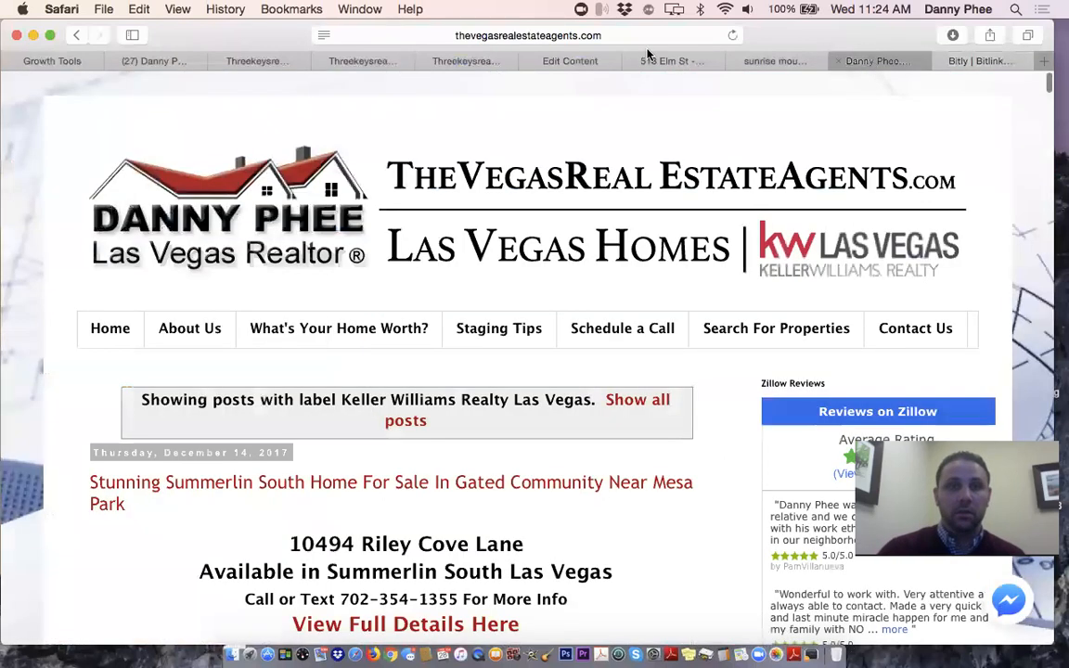
click(460, 34)
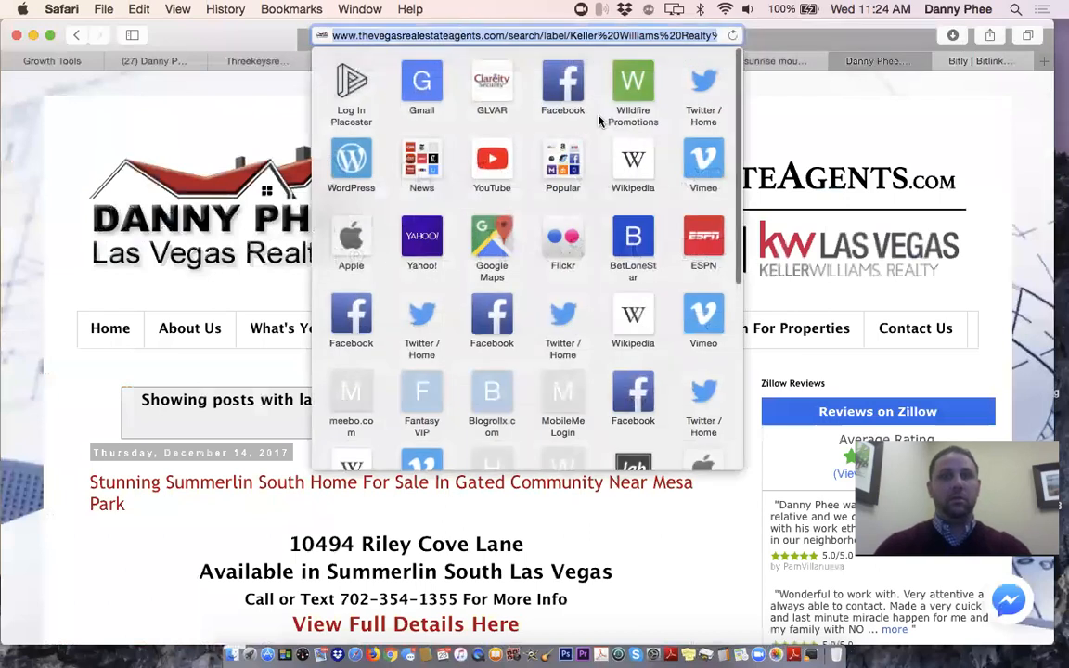
click(563, 88)
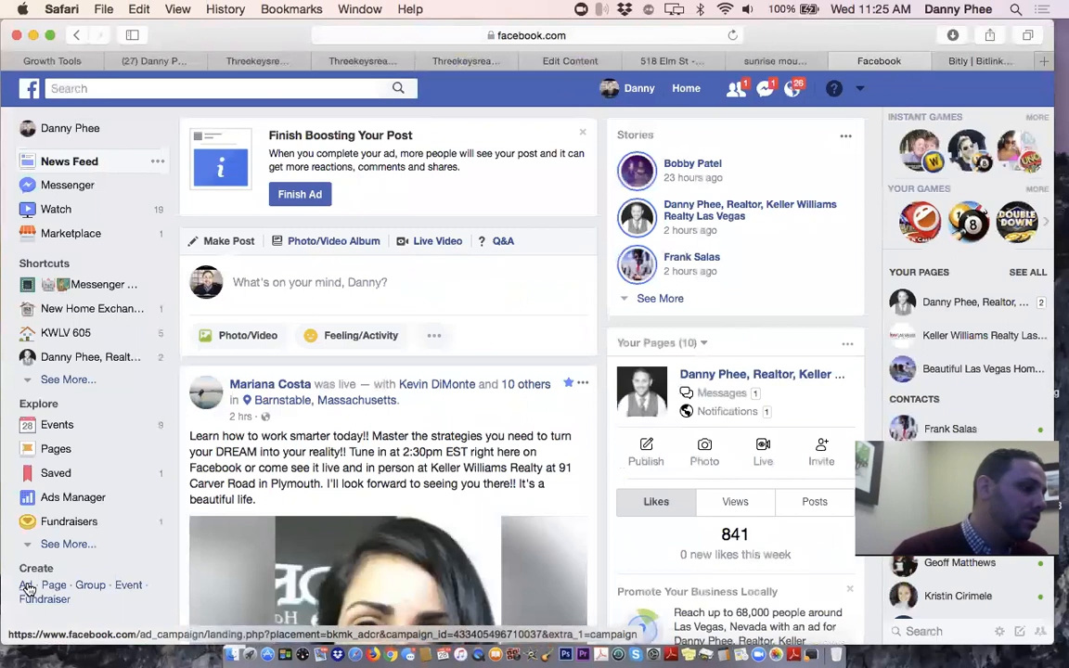
Choose Create > Ad from the News Feed sidebar to launch Ads Manager
click(28, 587)
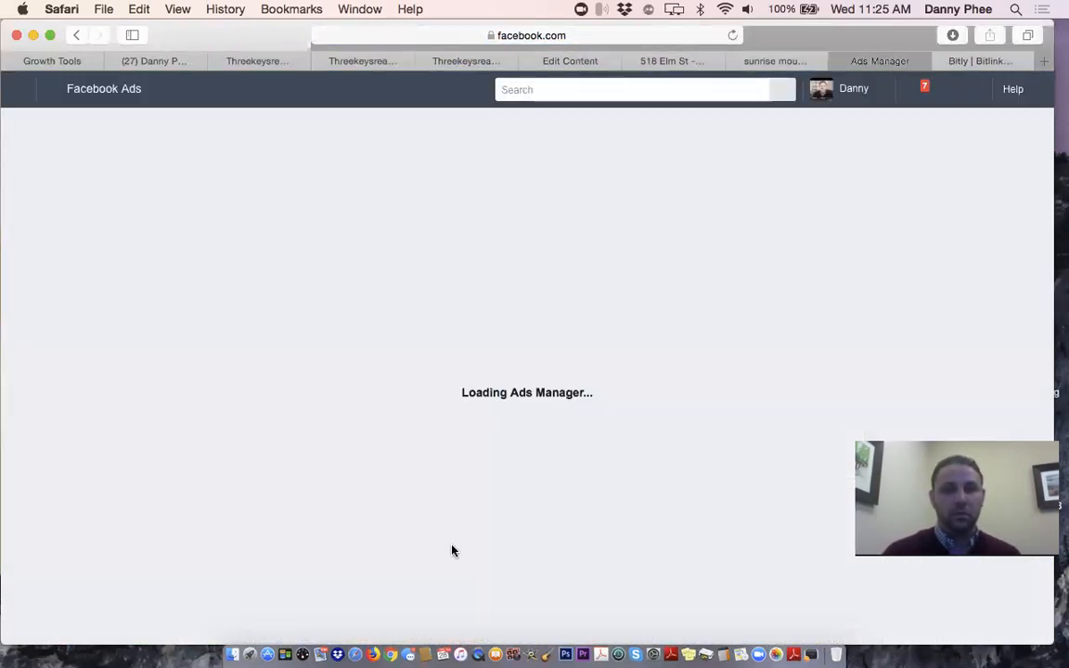
click(636, 62)
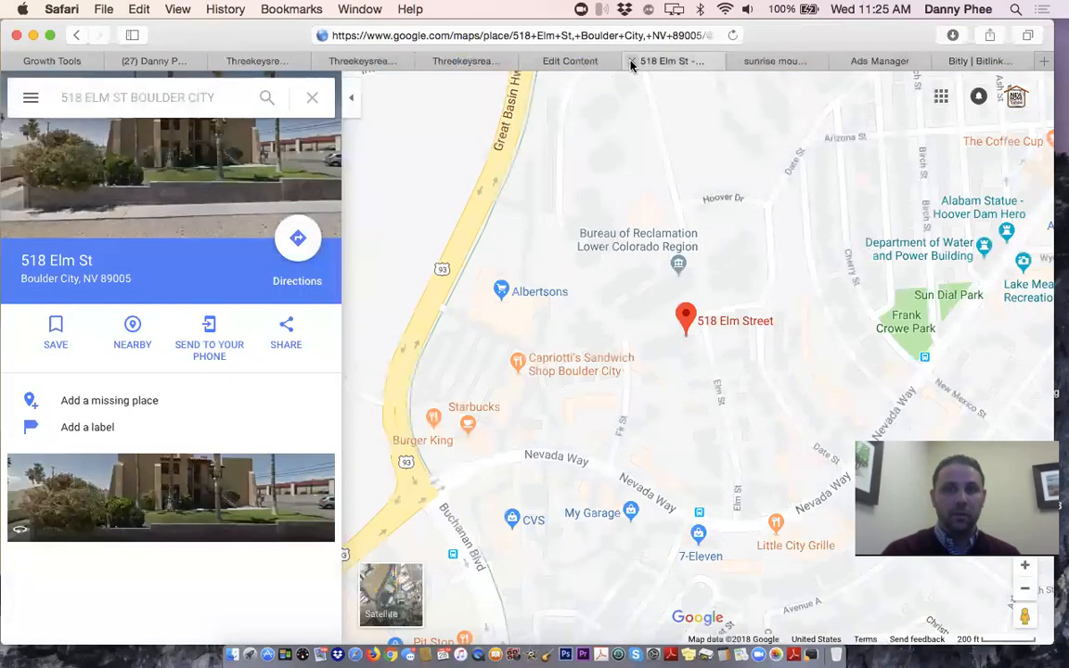
click(631, 63)
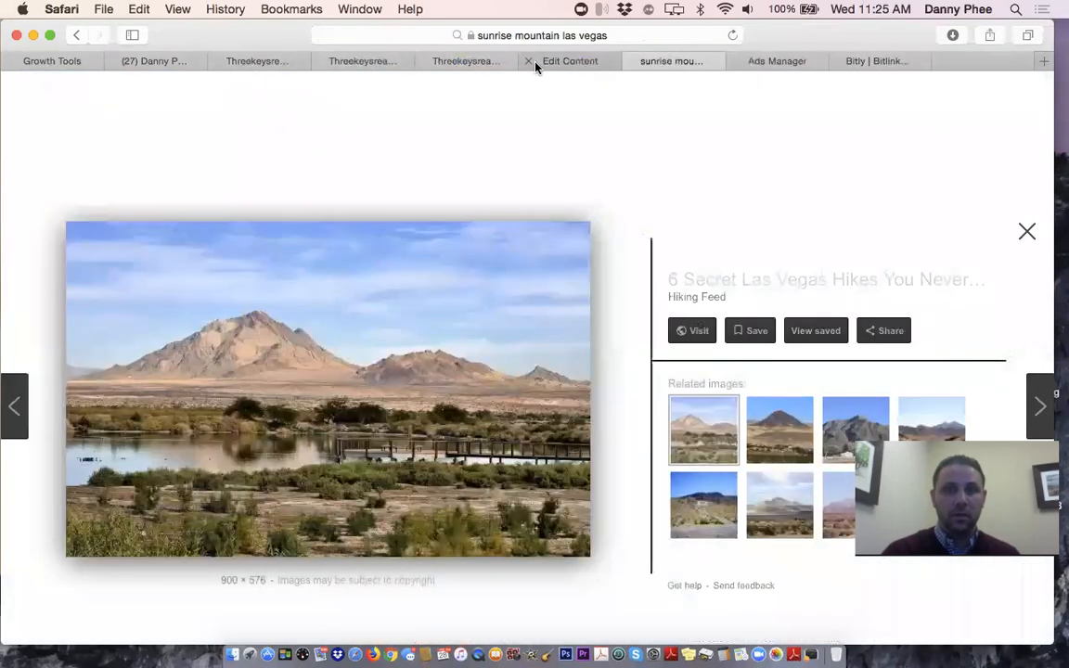
click(535, 63)
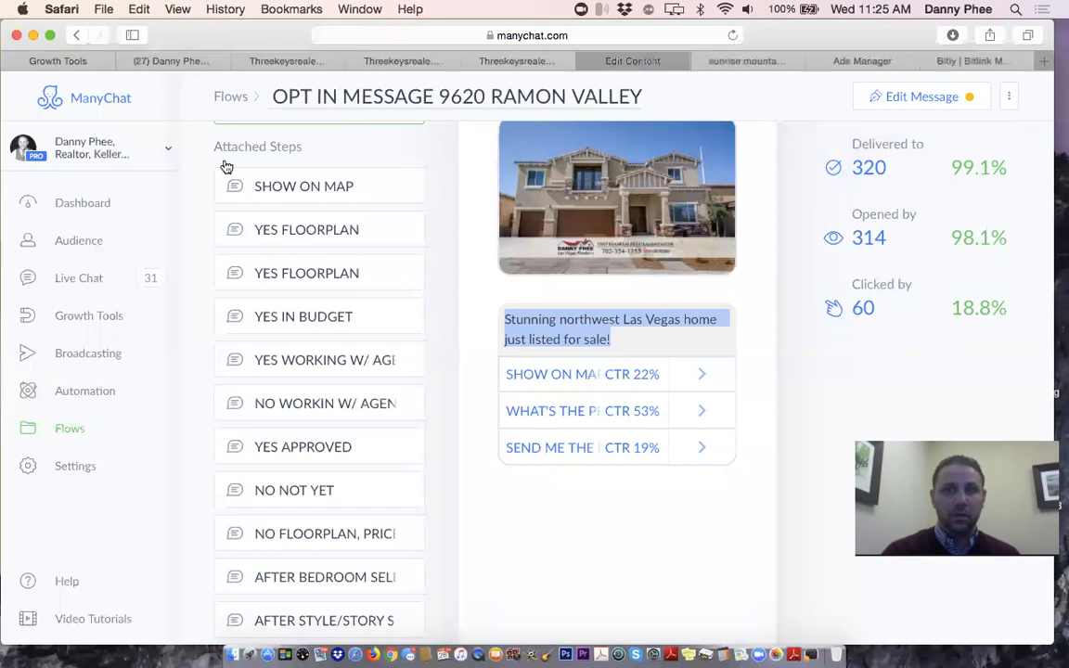
click(585, 61)
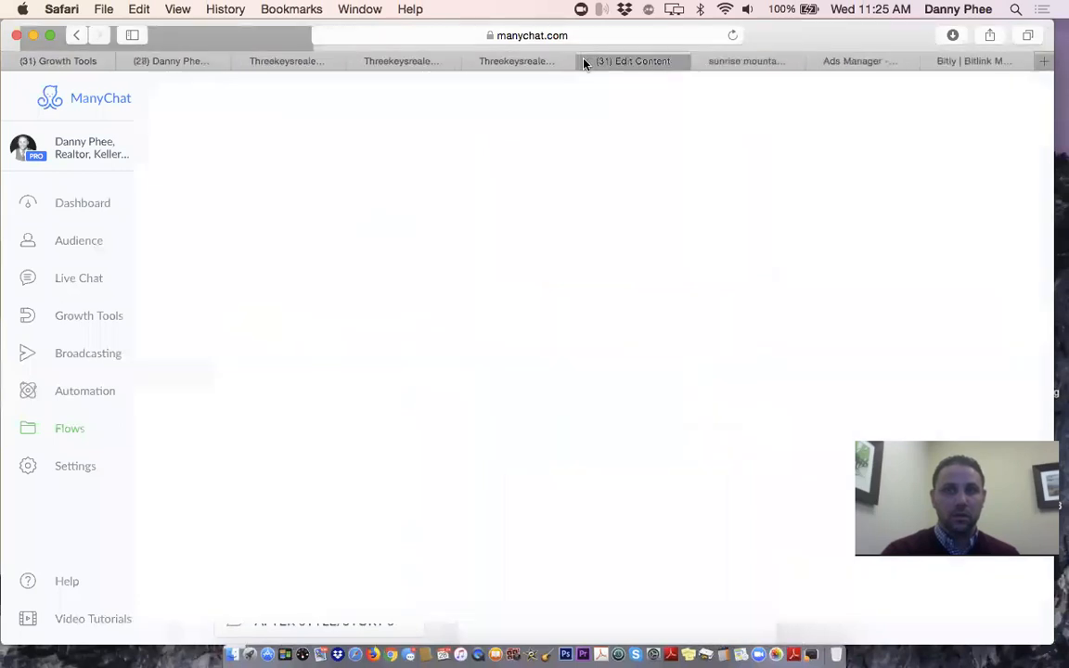
click(607, 62)
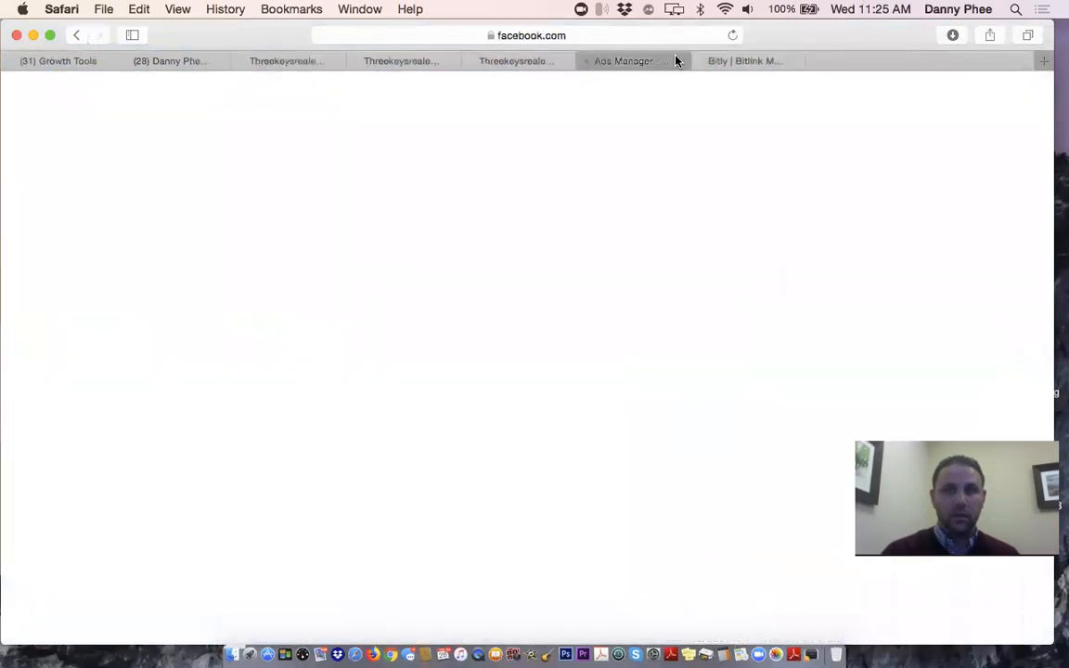
Close the three real-estate website tabs, then return to the Facebook and ad creation tabs
click(740, 61)
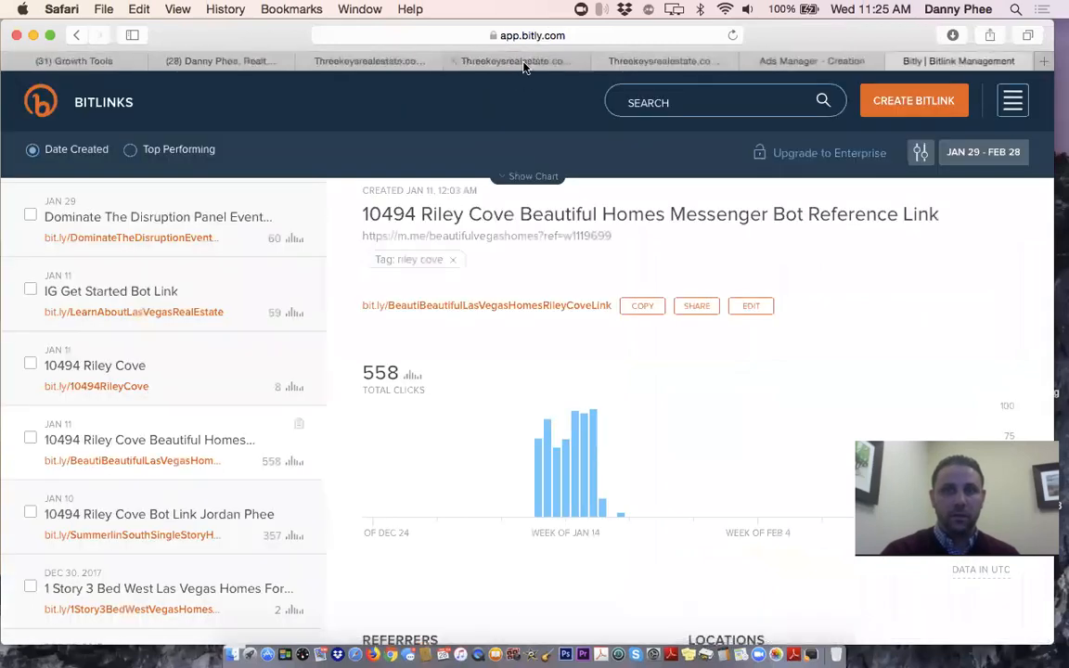
click(602, 62)
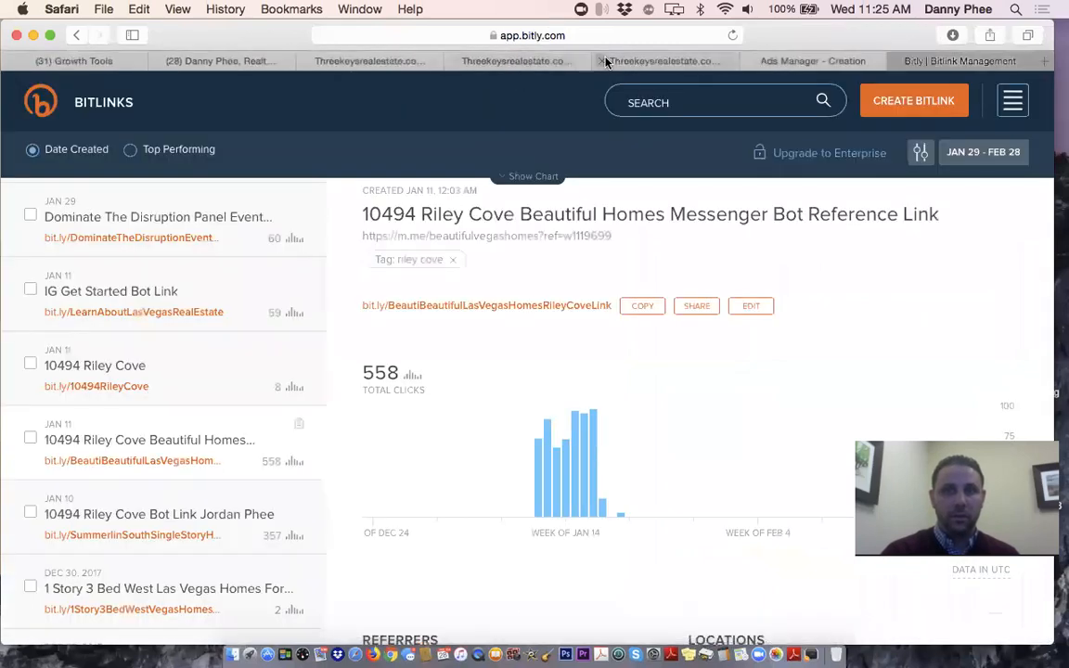
click(455, 61)
click(307, 61)
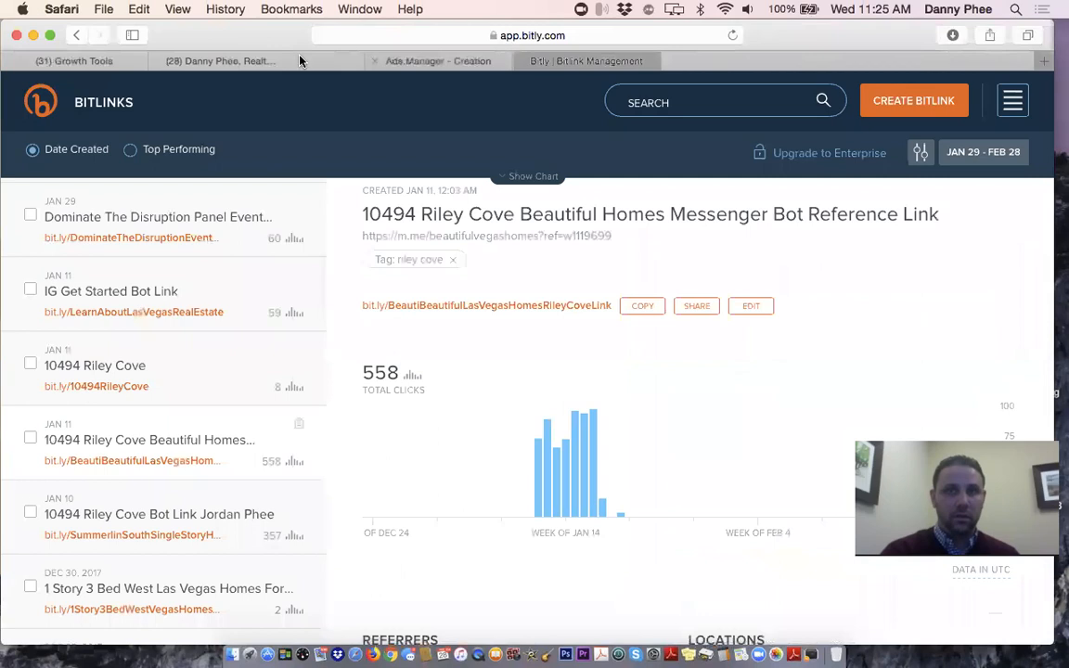
click(235, 63)
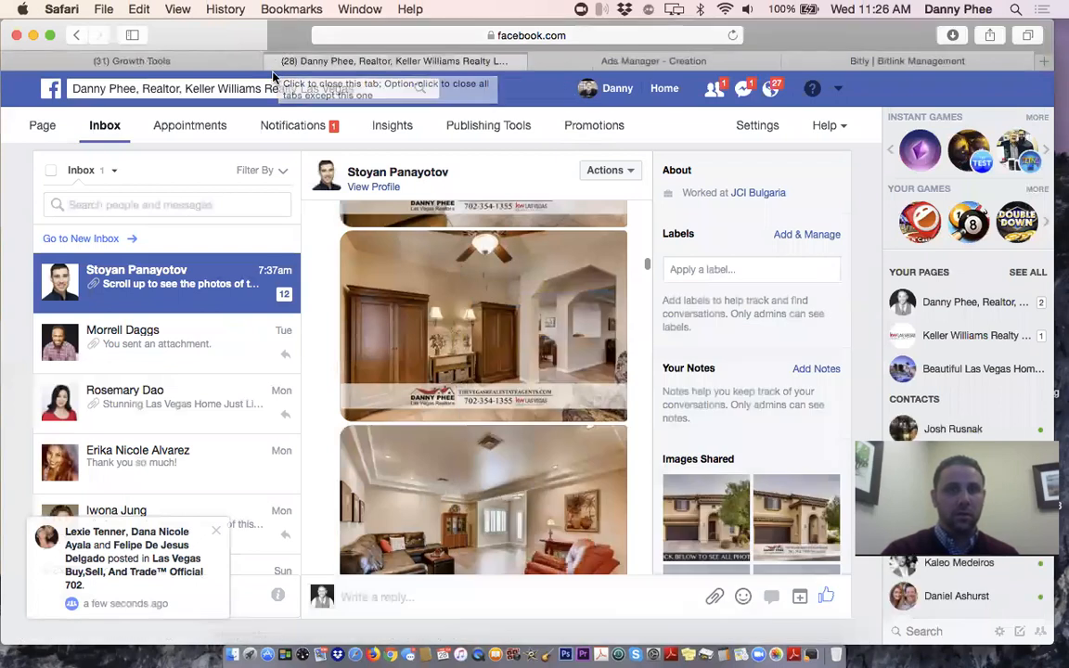
click(640, 63)
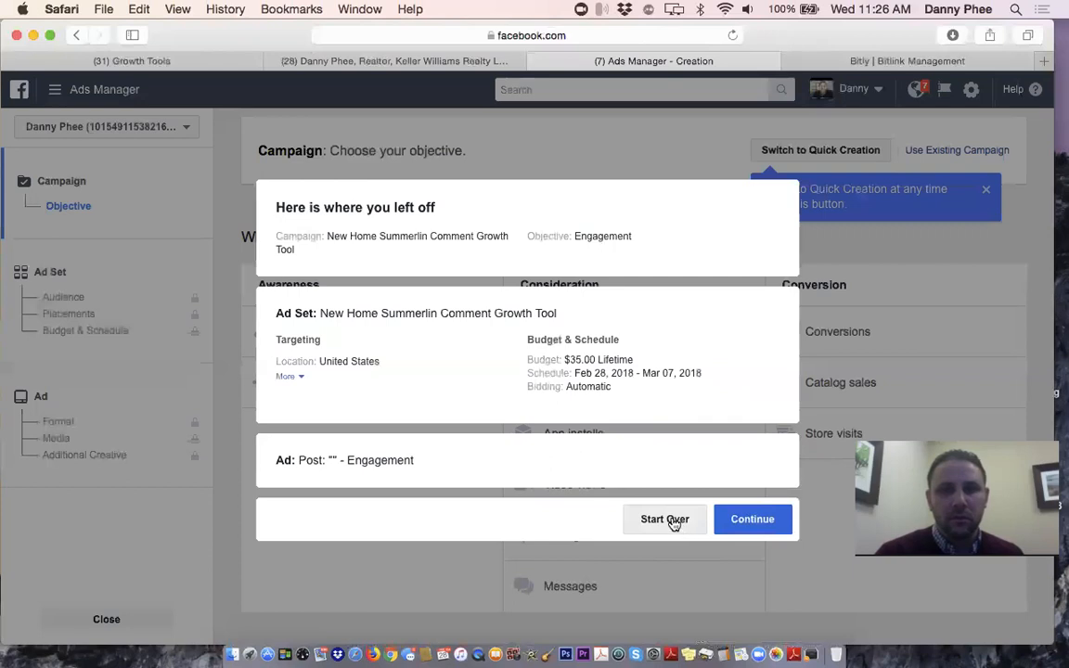
Discard the draft campaign, start over with Traffic as objective, then return to the page inbox
click(665, 519)
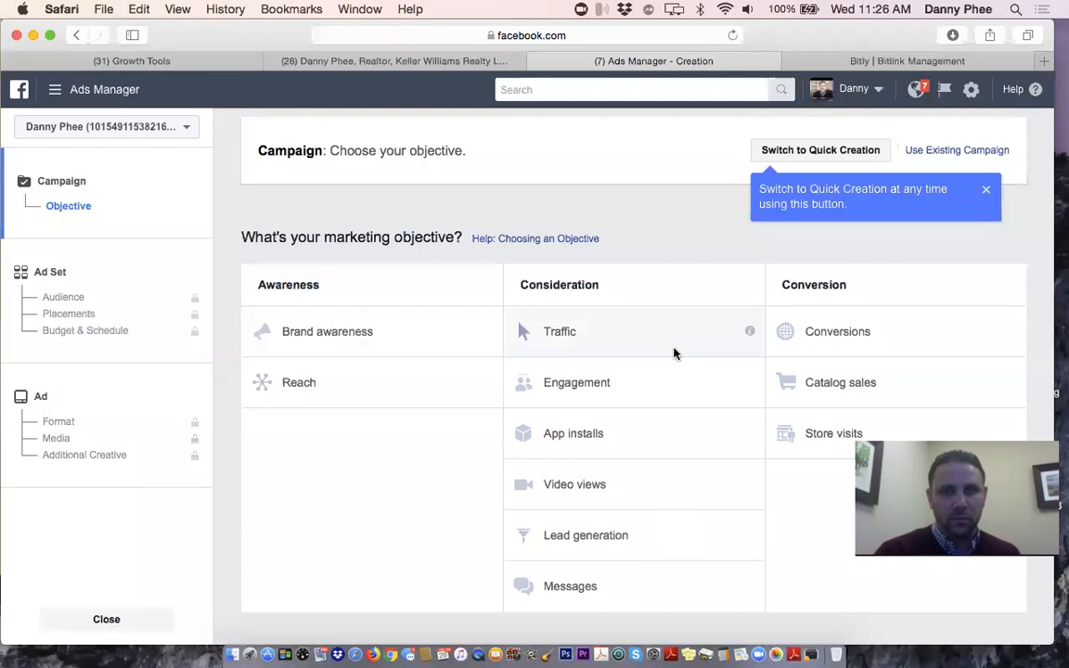
scroll(674, 354, down, 1)
scroll(675, 354, down, 2)
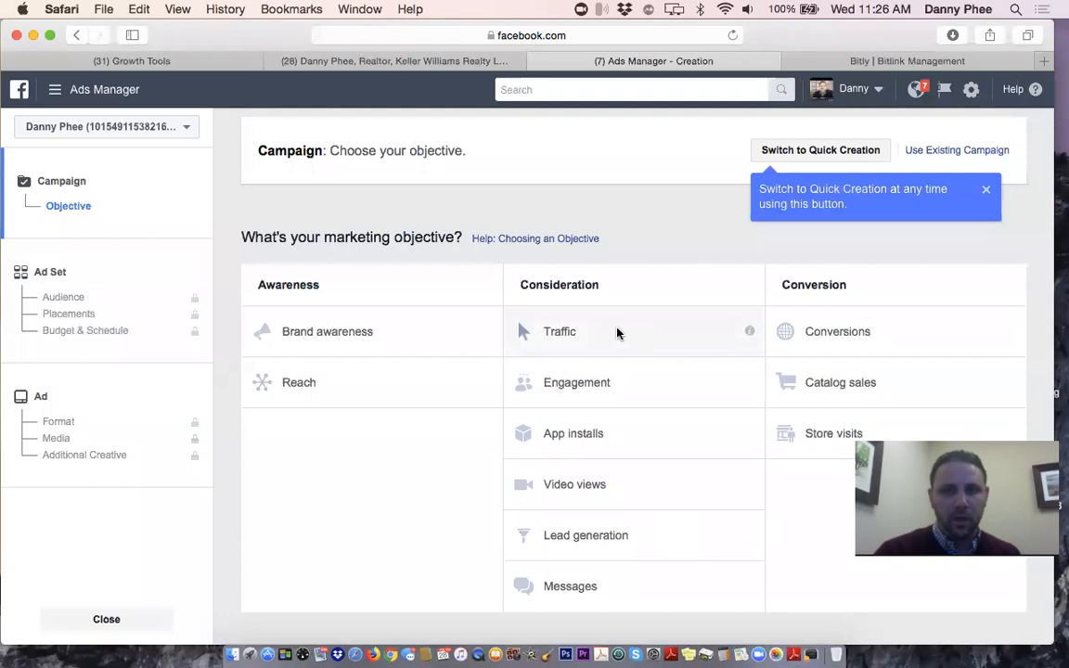
click(549, 341)
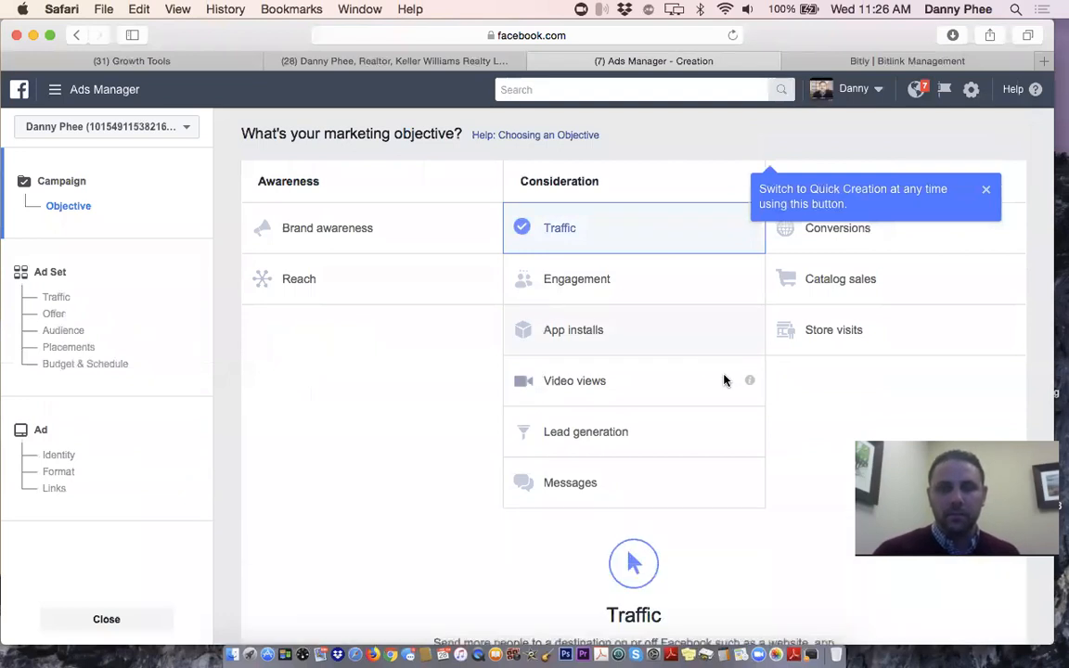
scroll(724, 380, down, 4)
scroll(723, 380, up, 3)
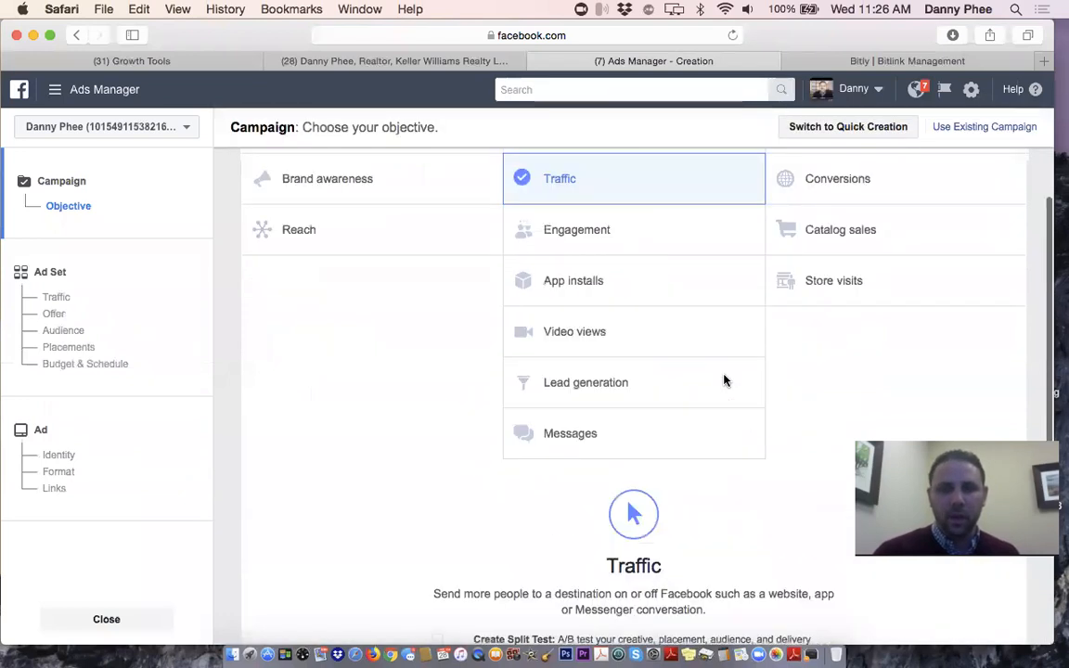
scroll(725, 379, up, 3)
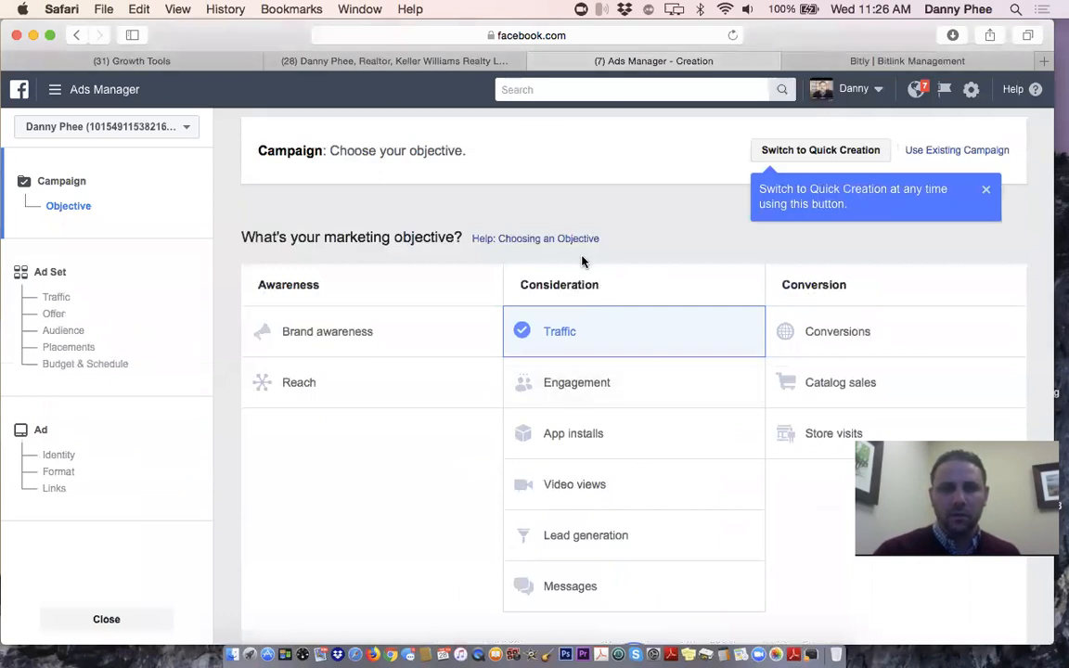
click(406, 62)
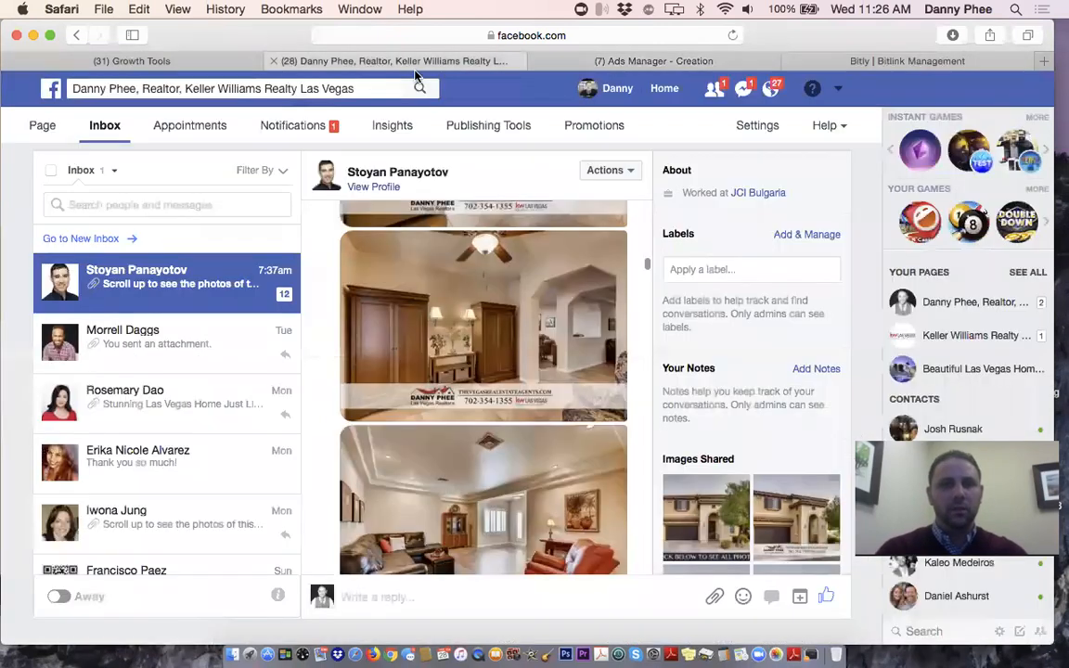
Go from the profile and News Feed to the realtor business page via Shortcuts
click(605, 88)
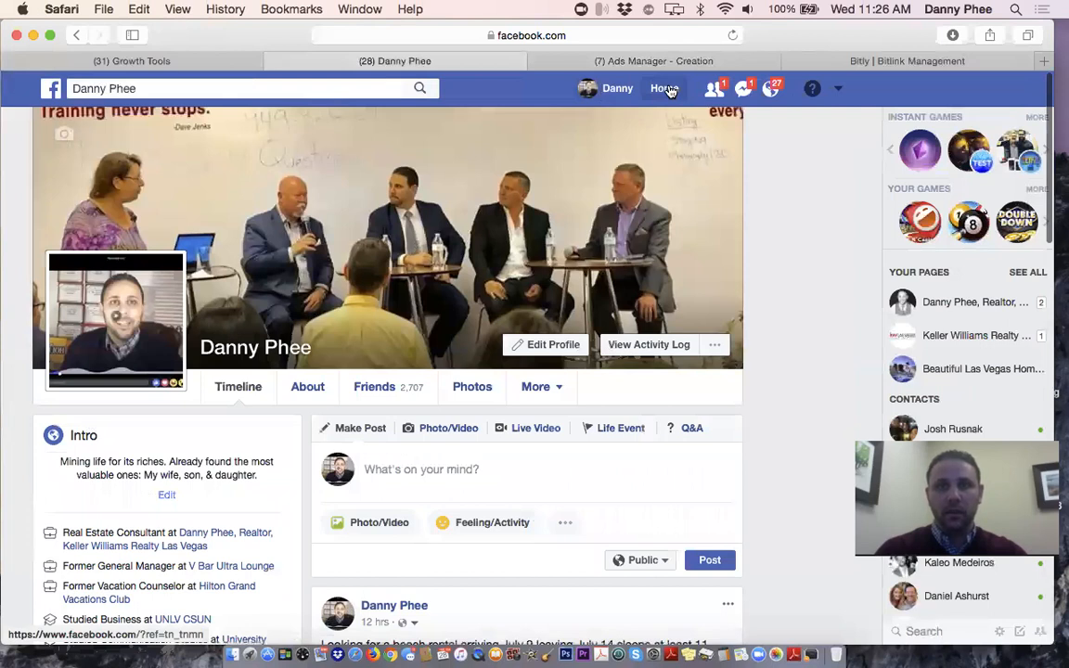
click(670, 90)
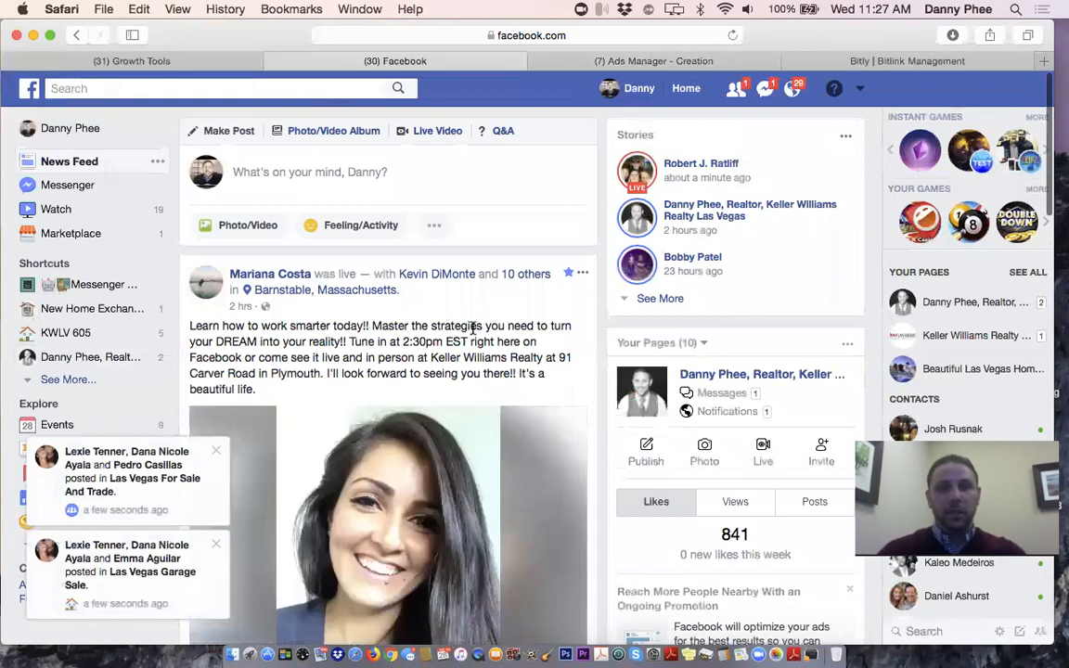
scroll(472, 328, down, 1)
scroll(472, 329, up, 1)
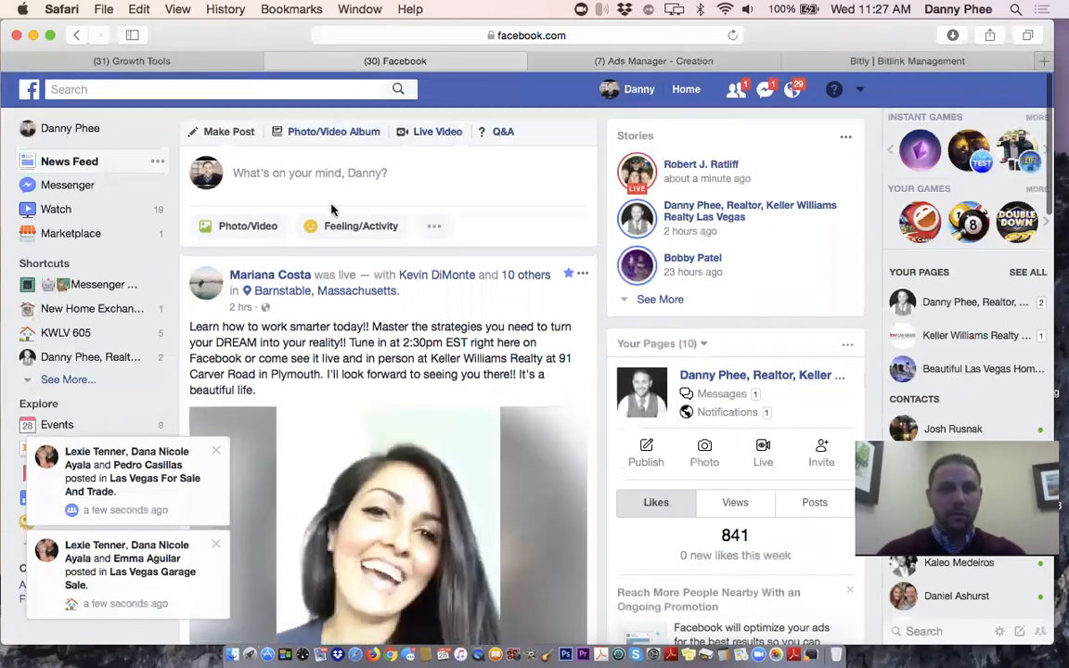
click(93, 359)
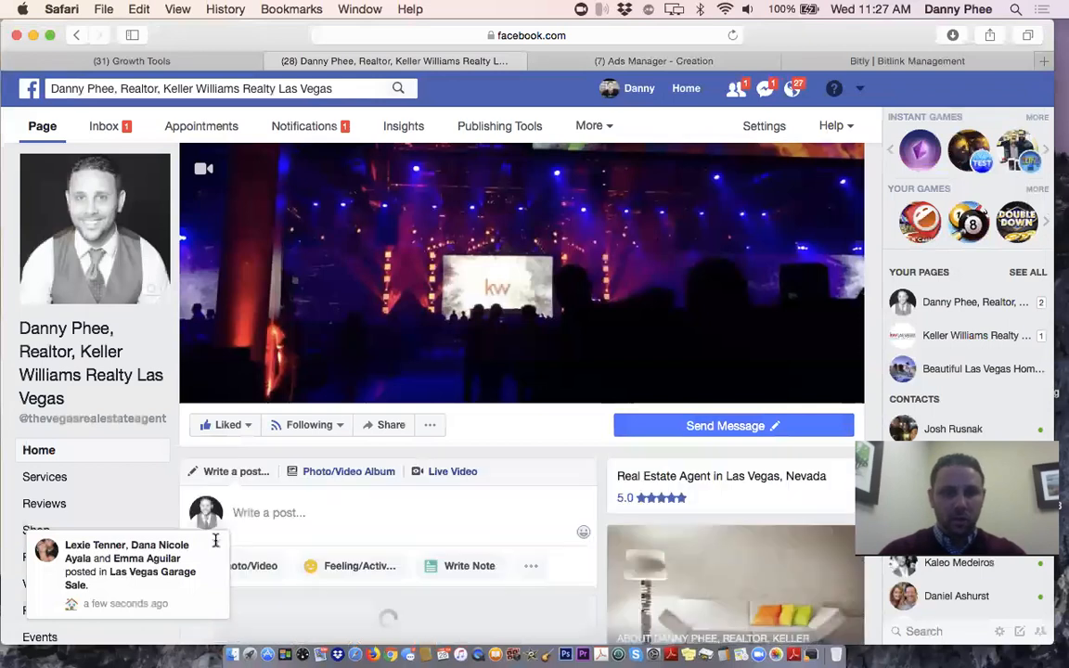
scroll(469, 295, down, 3)
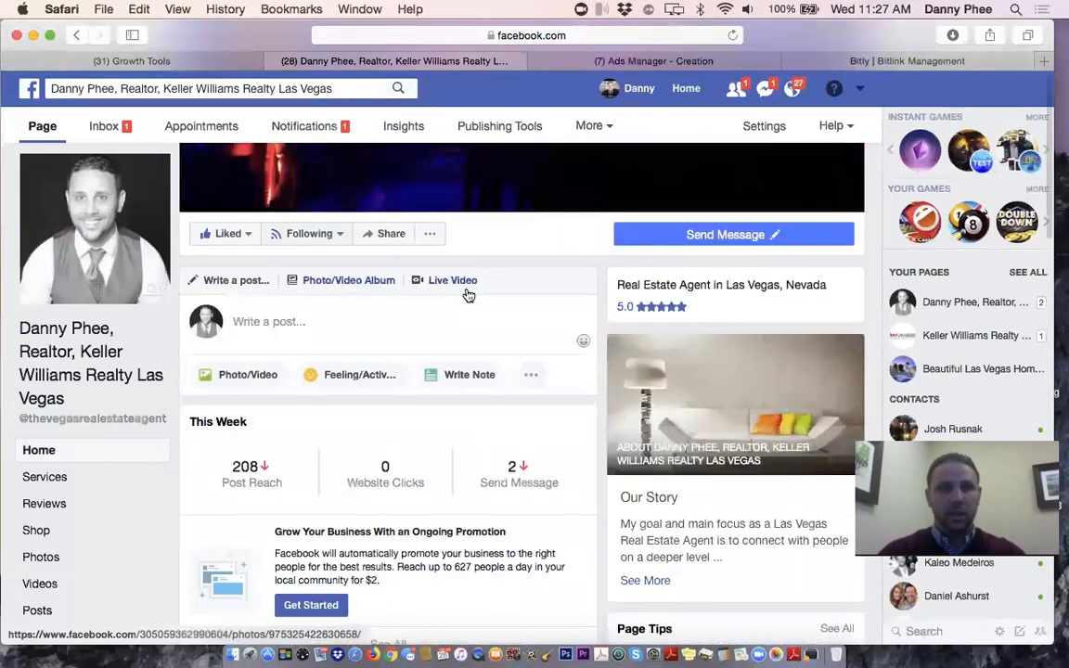
click(297, 319)
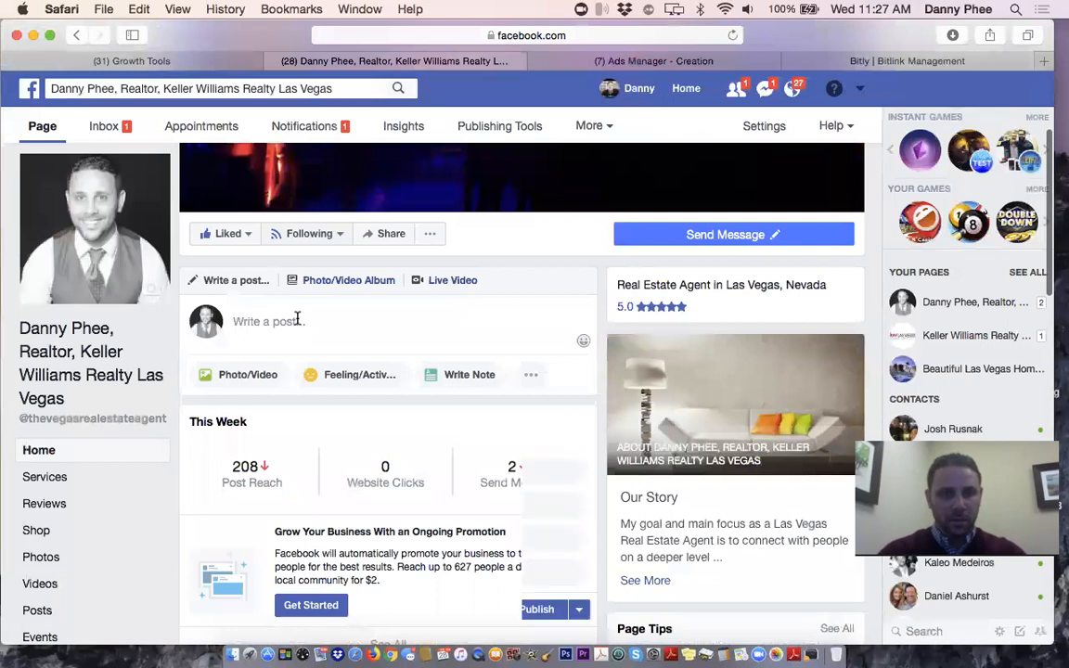
scroll(426, 354, down, 3)
scroll(426, 357, up, 3)
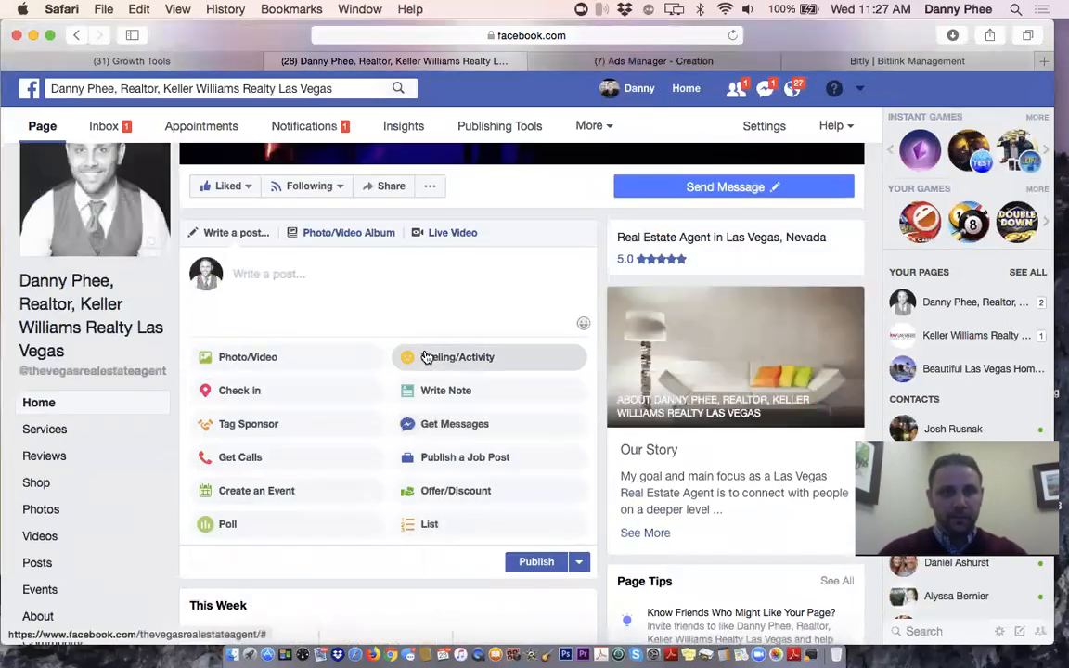
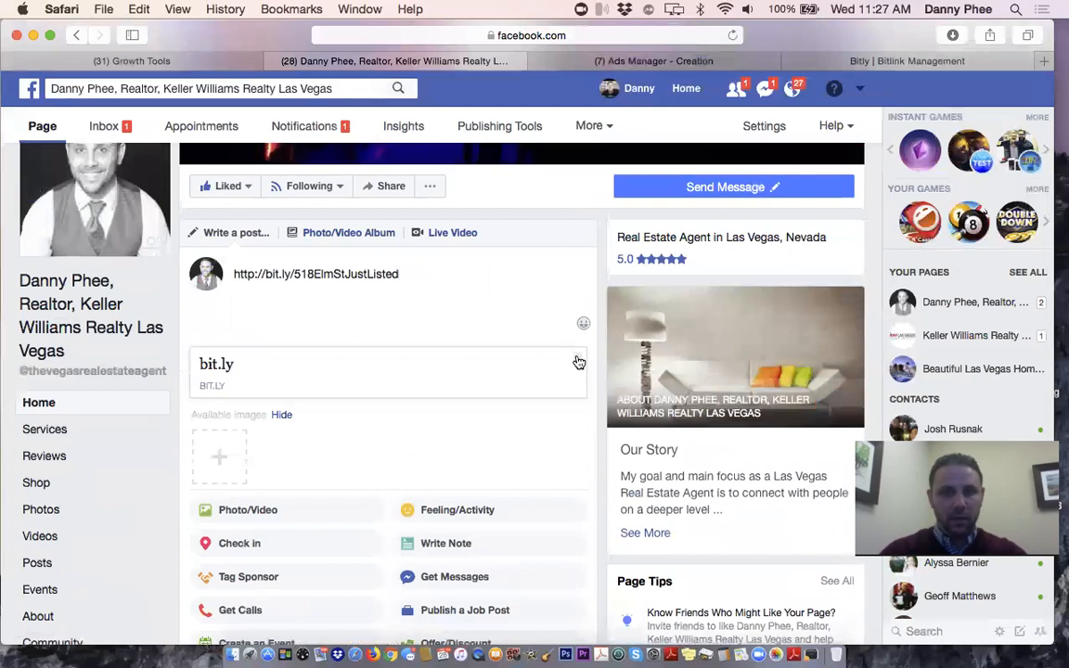
click(578, 362)
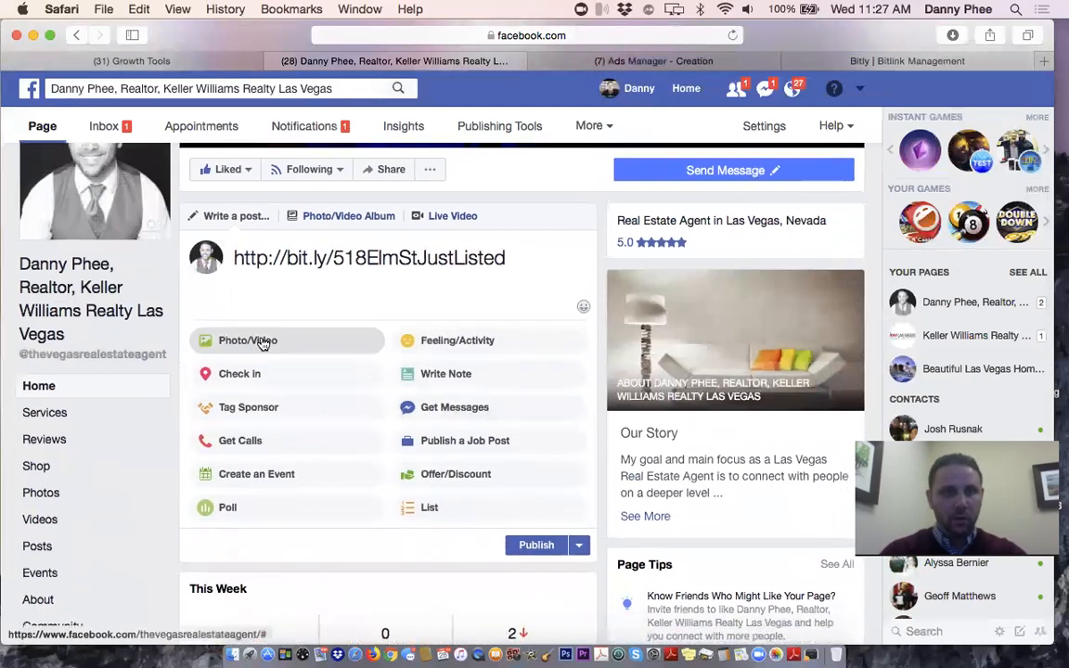
click(262, 345)
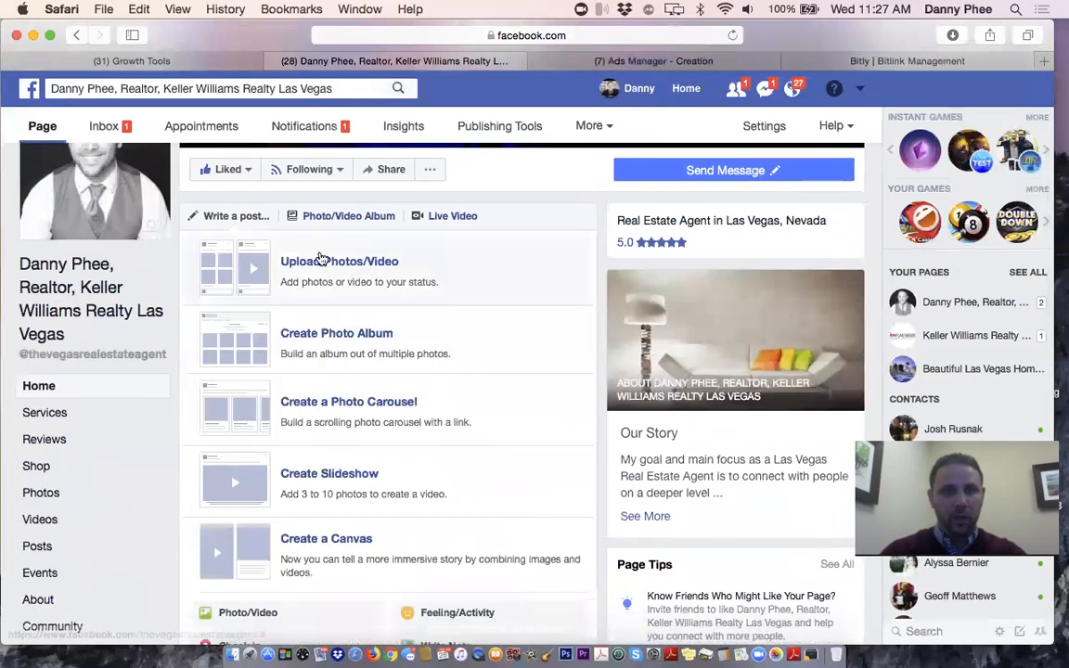
click(320, 256)
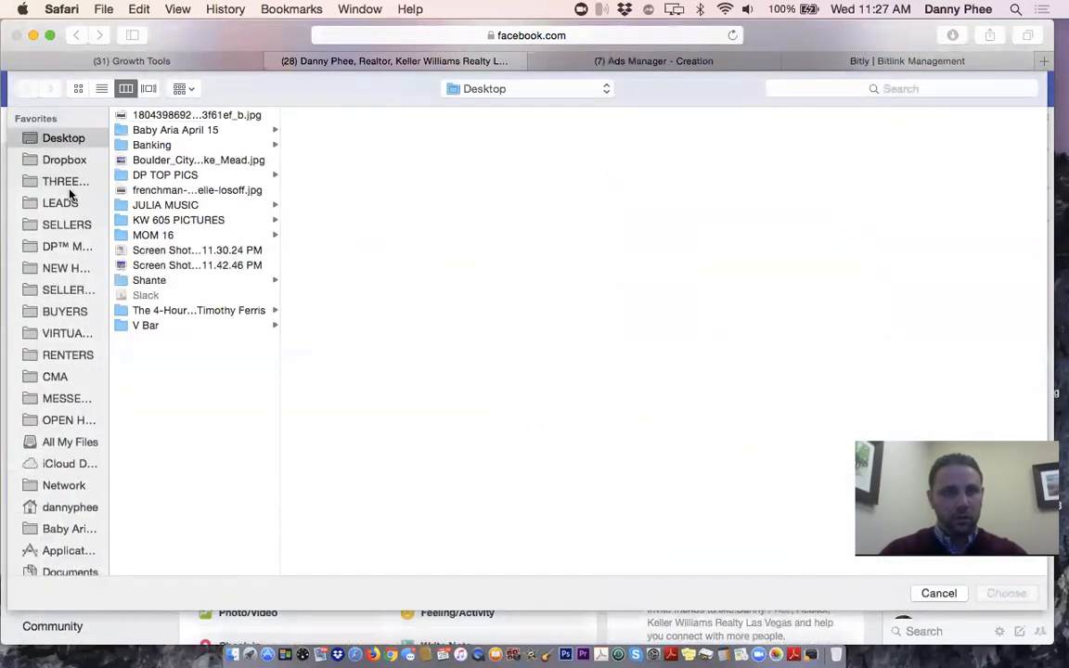
click(66, 226)
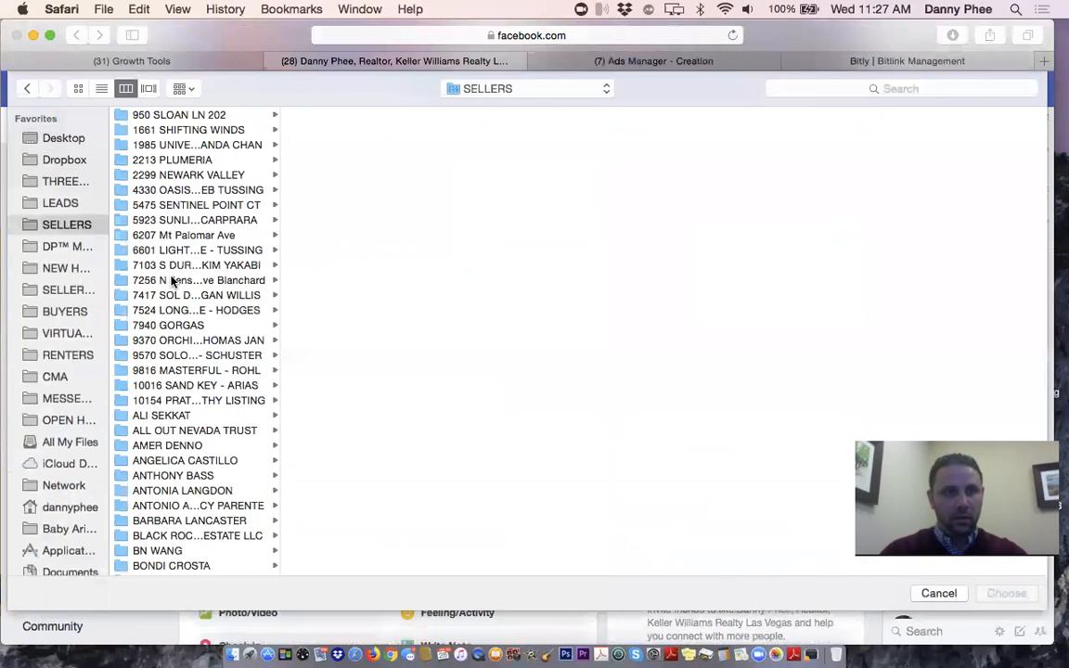
scroll(169, 520, down, 4)
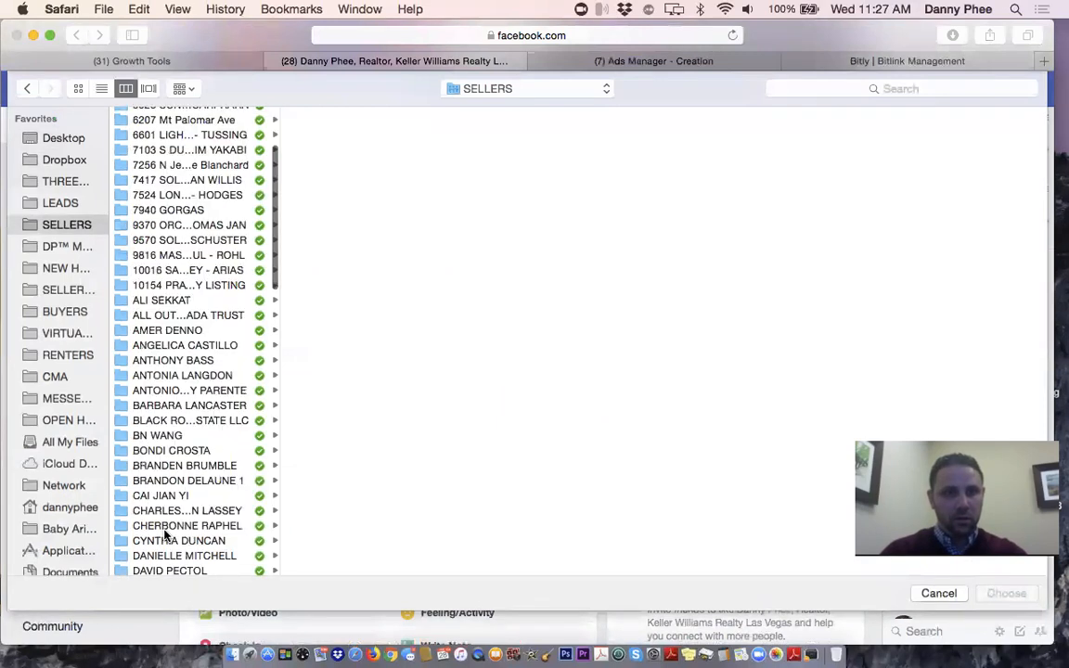
click(169, 526)
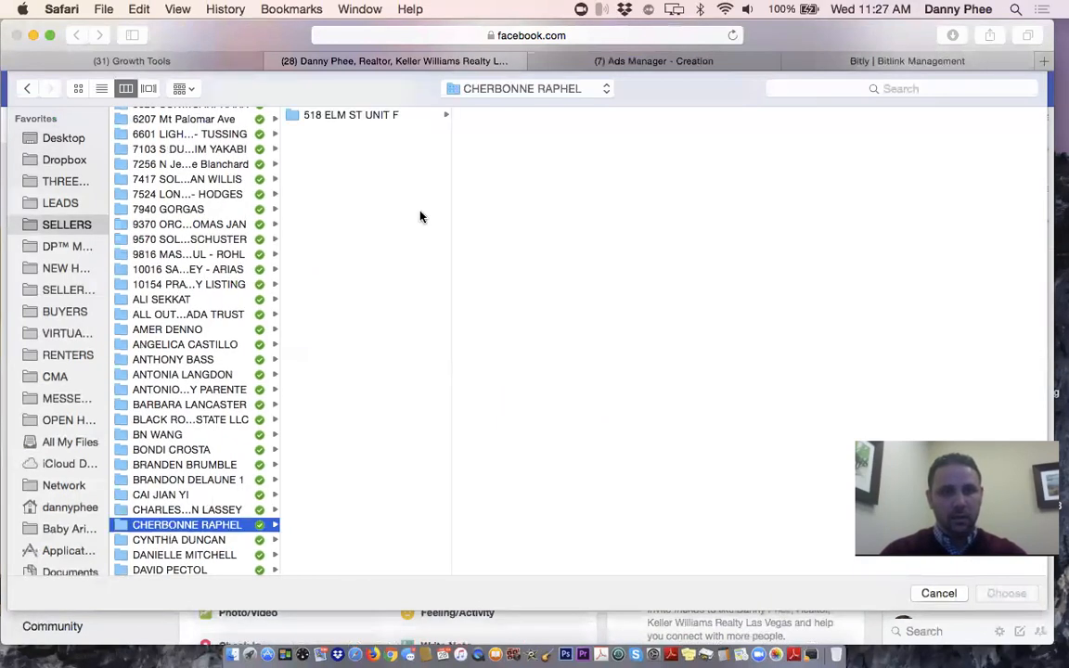
click(361, 114)
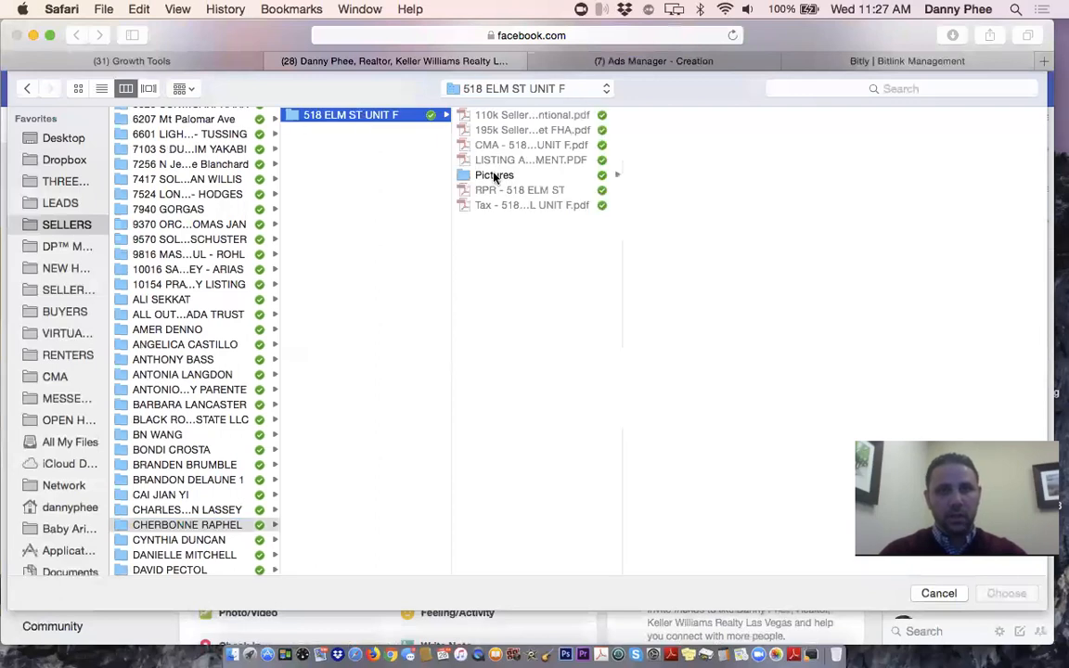
click(497, 174)
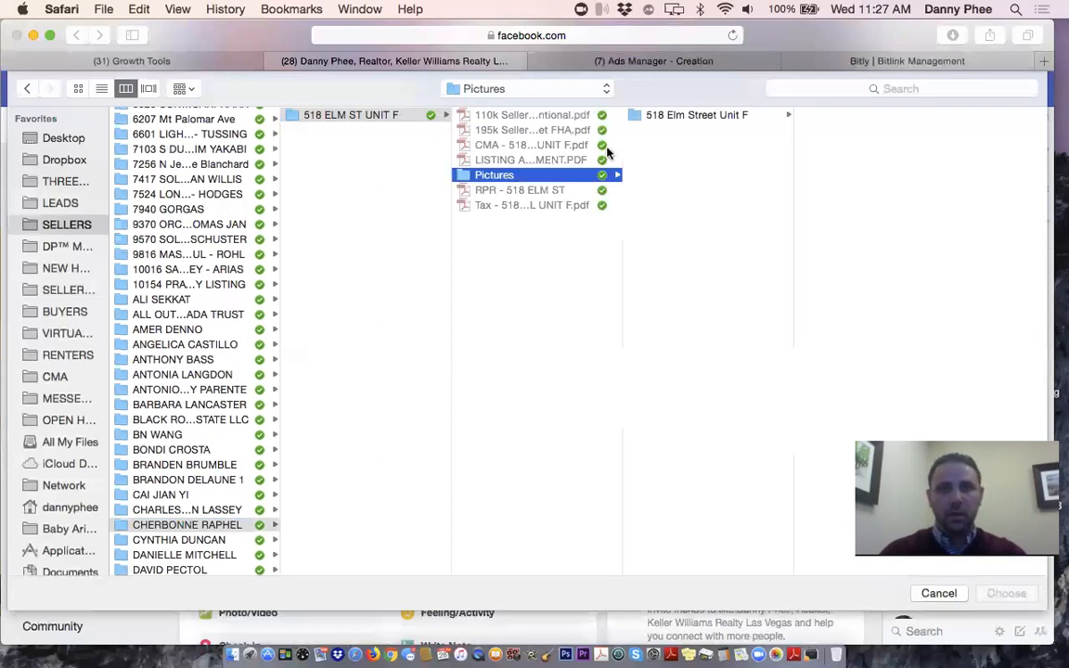
click(687, 114)
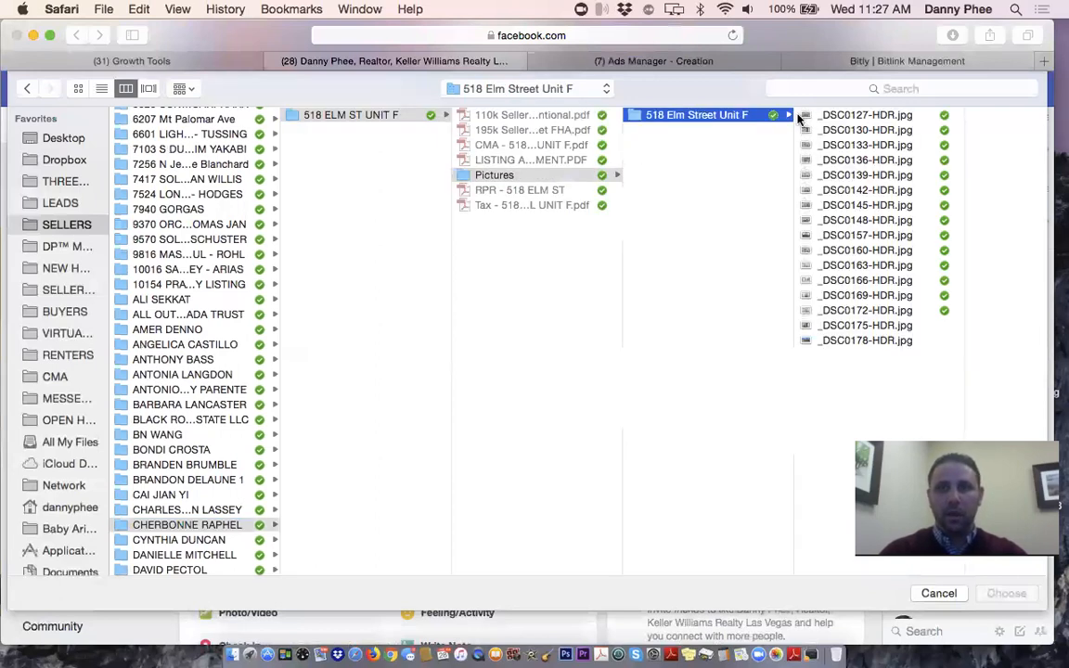
Preview the listing photos from _DSC0127-HDR.jpg through _DSC0178-HDR.jpg
click(849, 116)
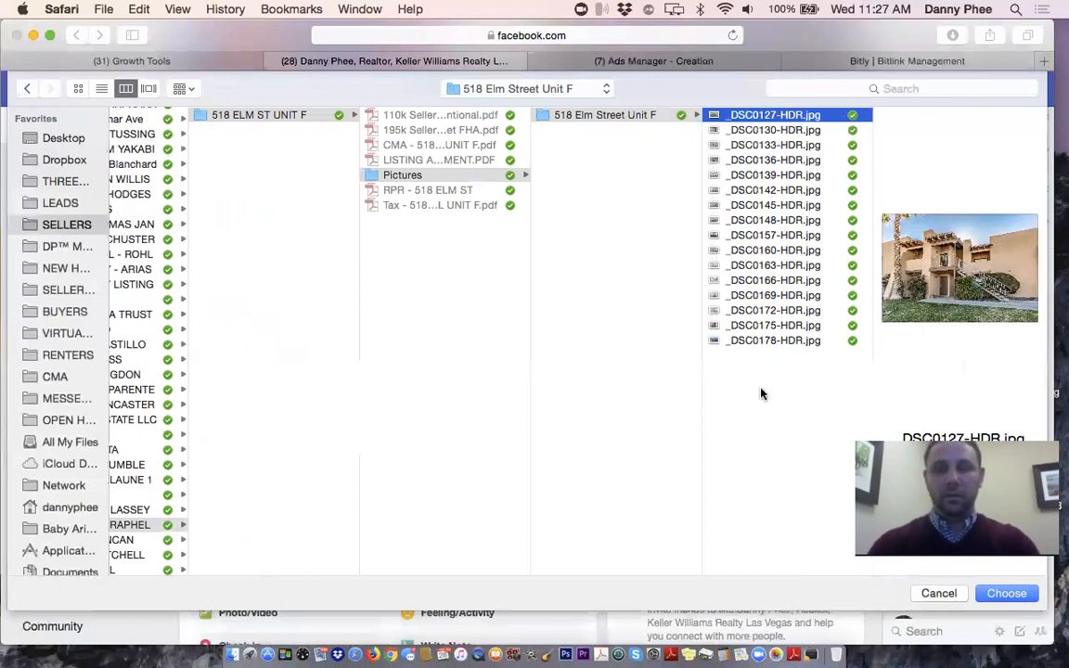
super+click(762, 146)
click(762, 148)
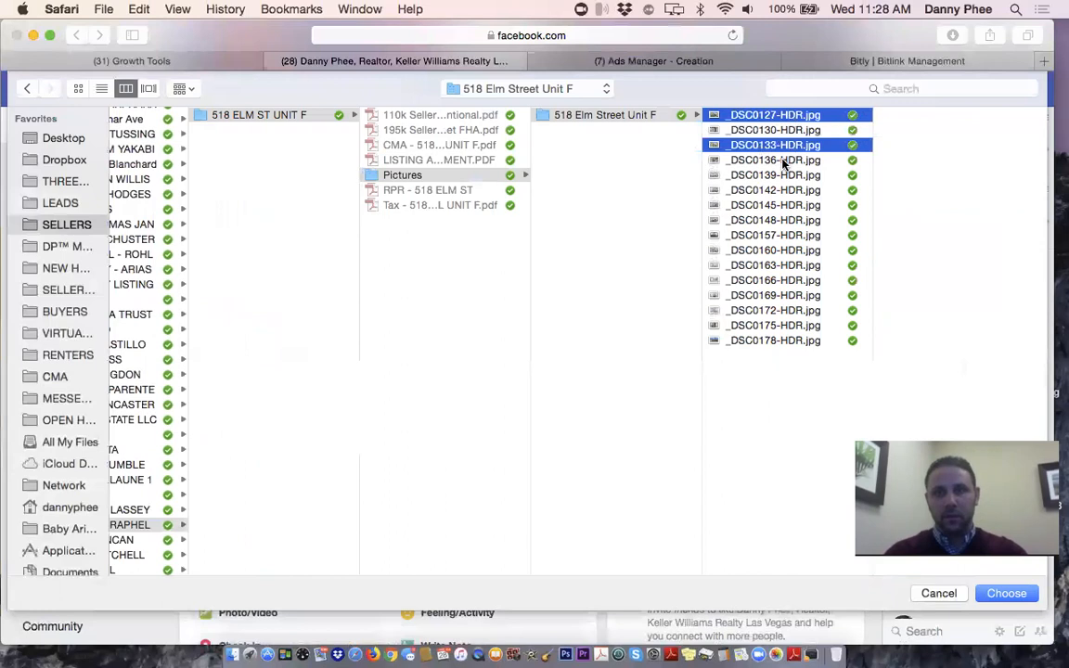
click(784, 161)
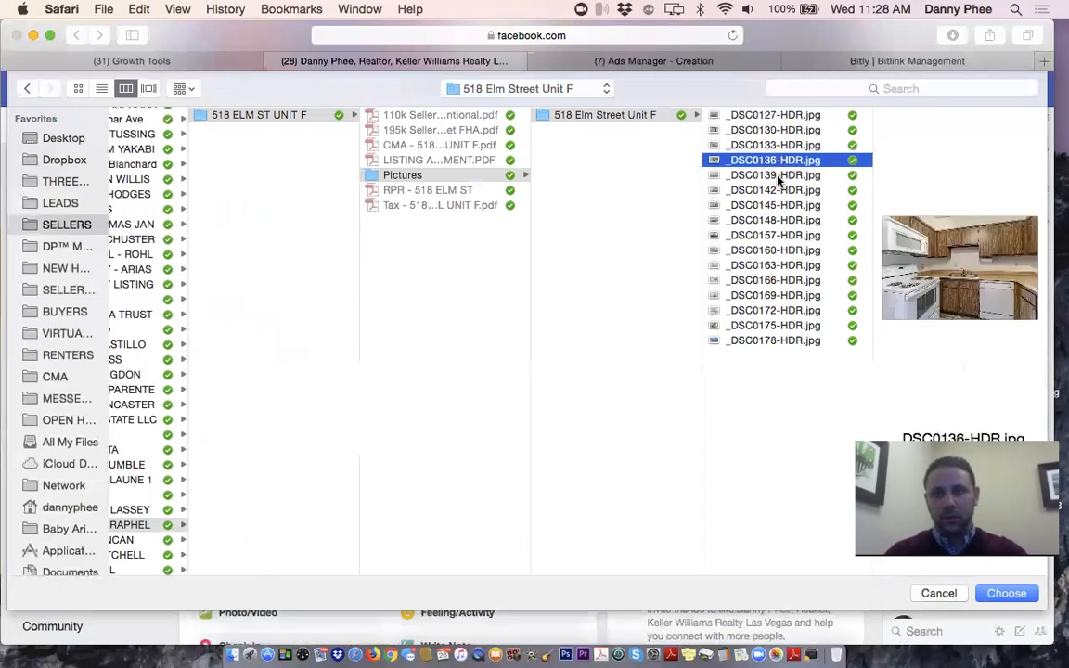
click(778, 177)
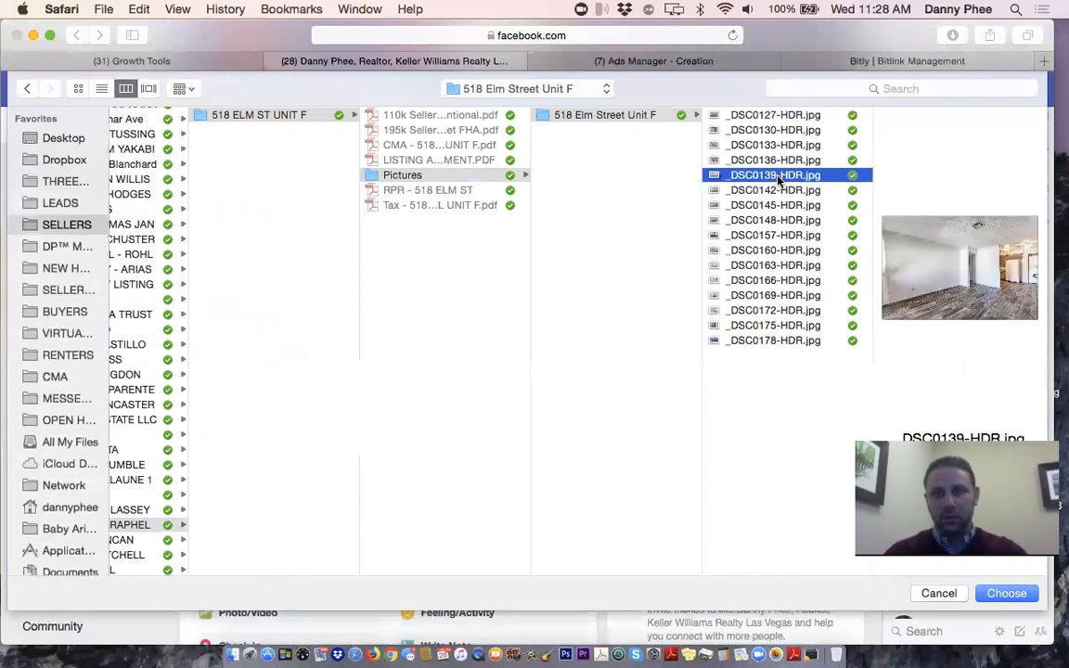
click(777, 191)
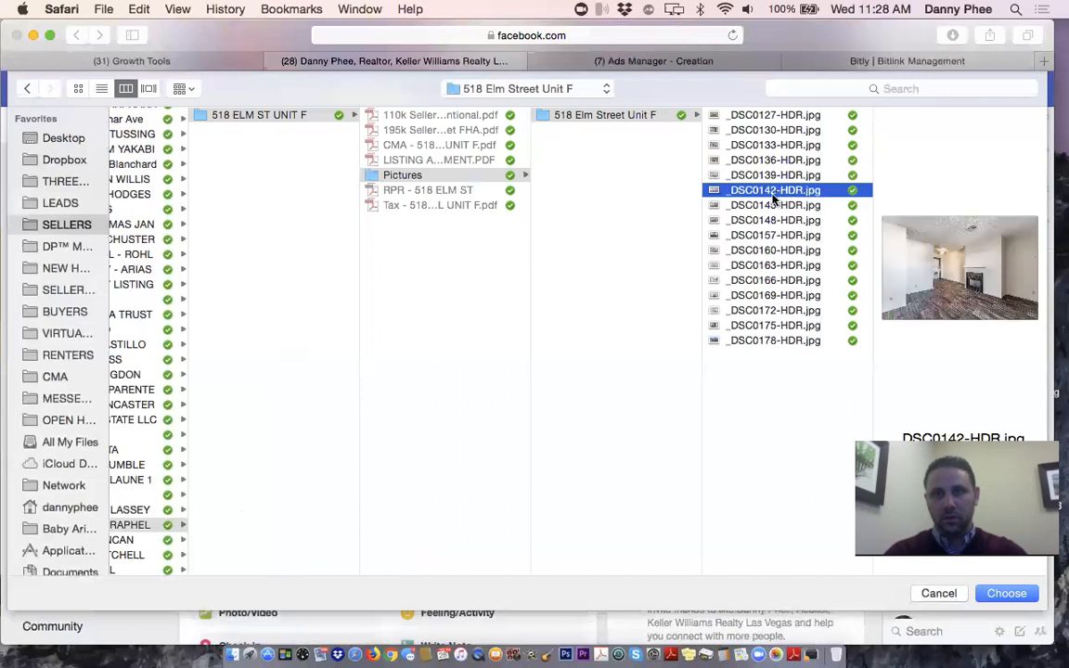
click(789, 280)
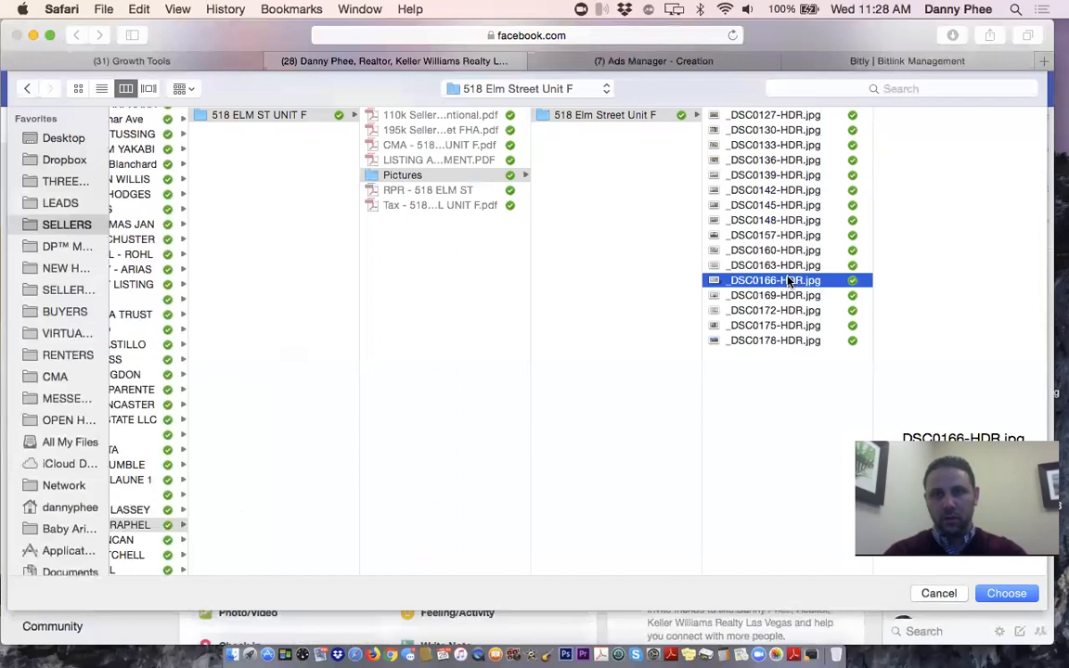
click(788, 296)
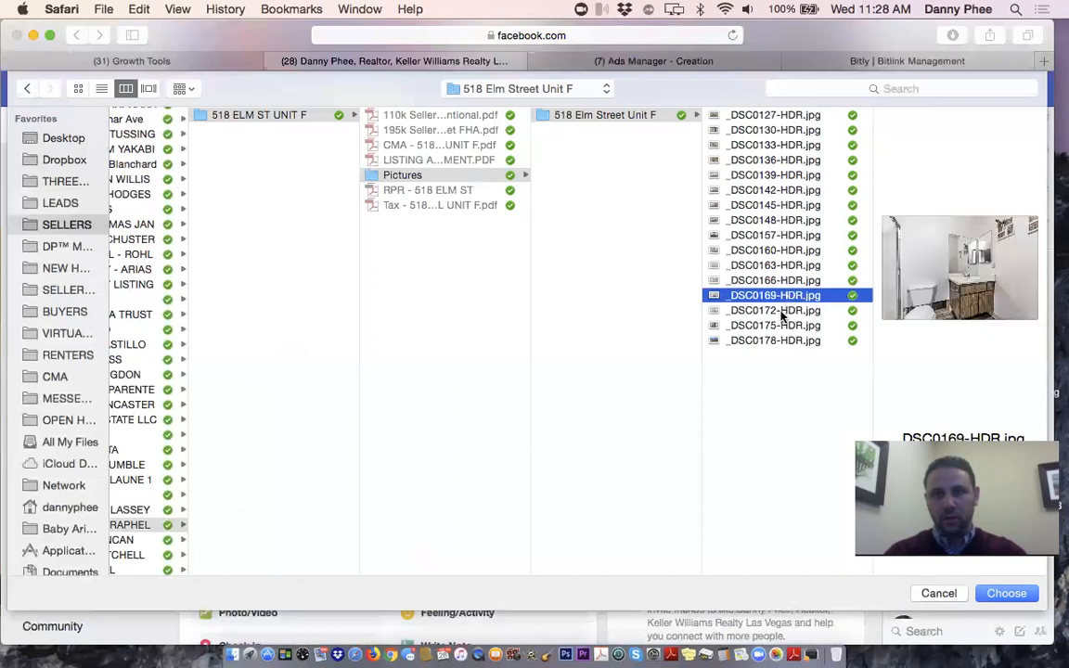
click(783, 311)
click(781, 327)
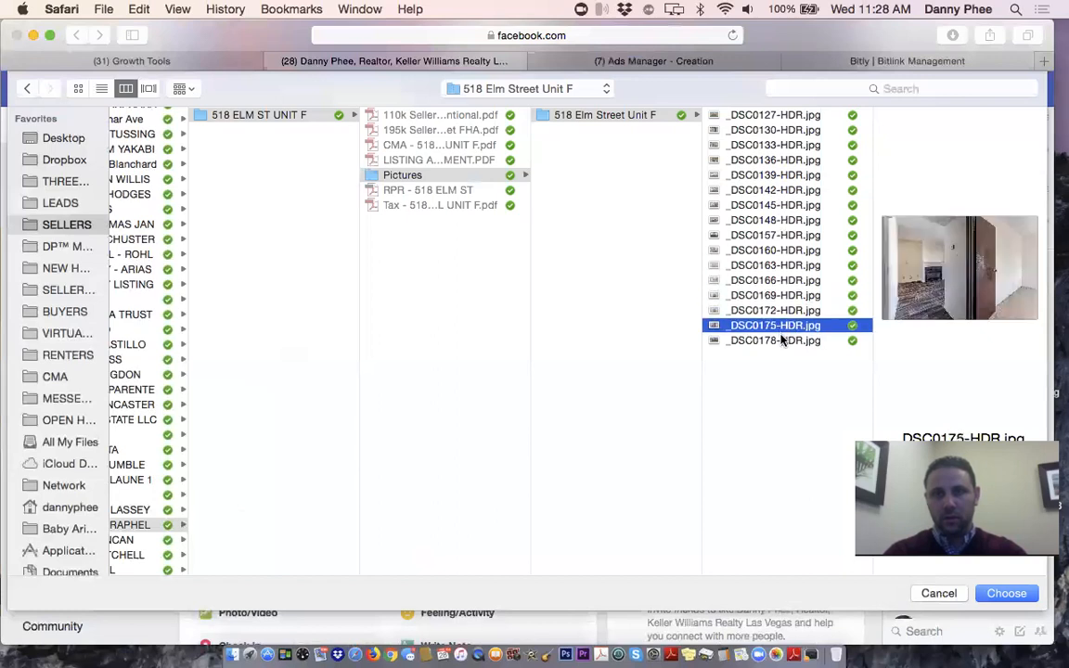
click(782, 343)
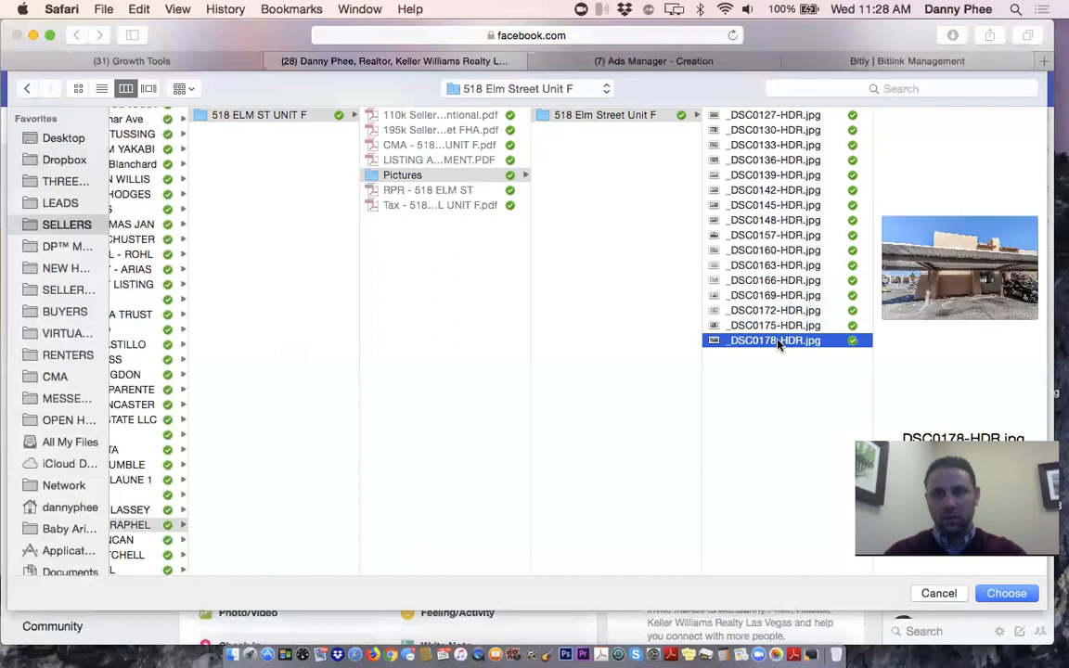
click(763, 325)
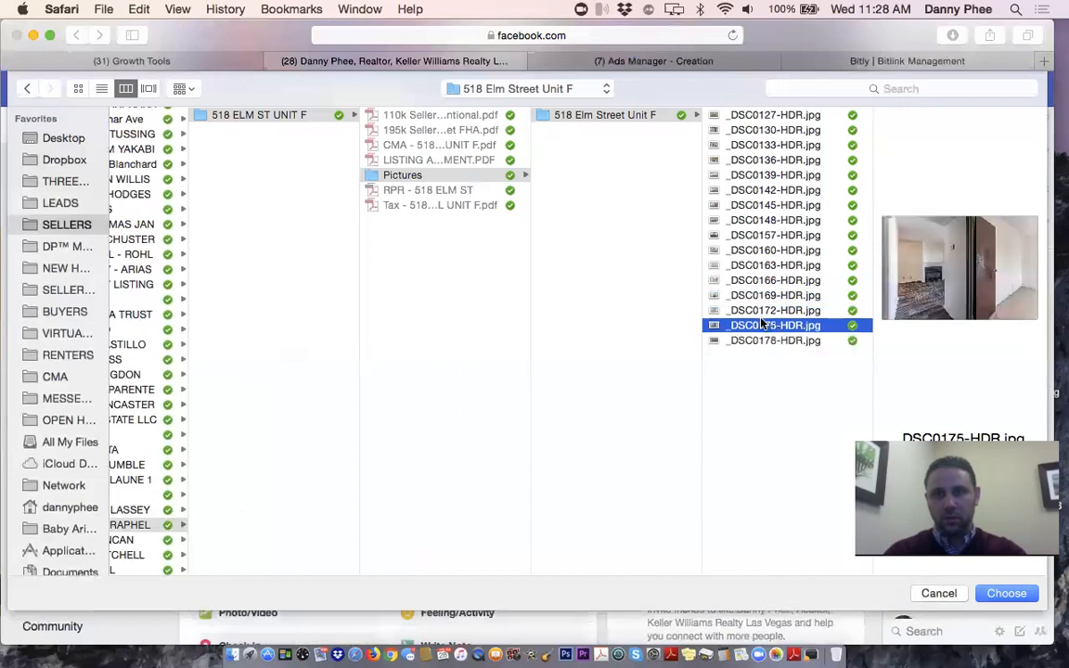
Attach _DSC0127-HDR.jpg, _DSC0142-HDR.jpg and _DSC0175-HDR.jpg to the post
click(771, 116)
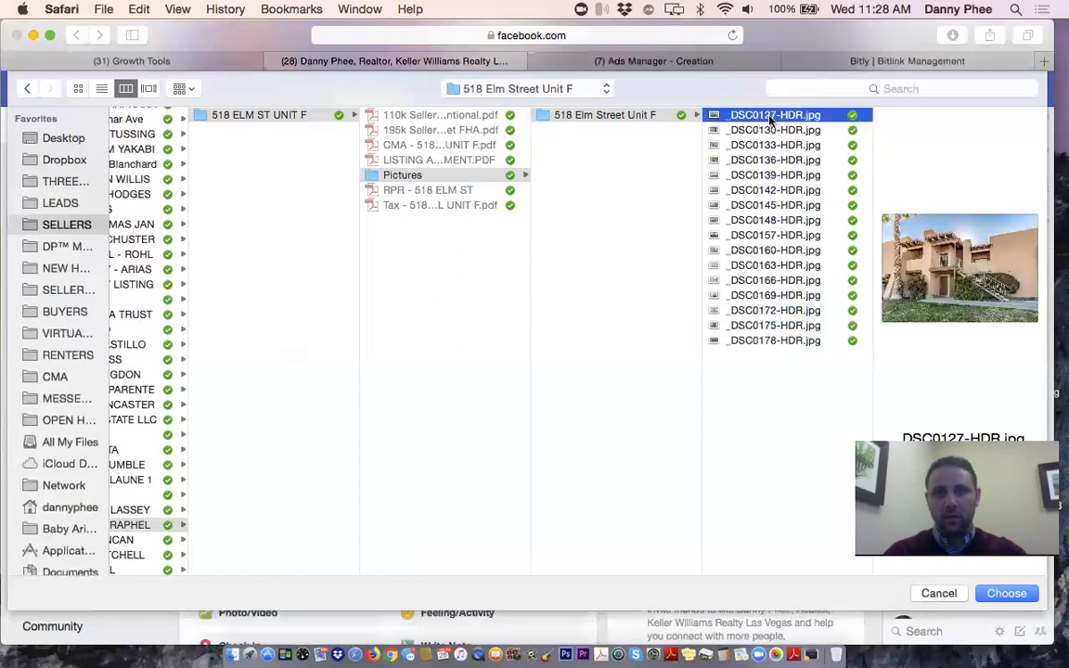
super+click(767, 190)
super+click(771, 326)
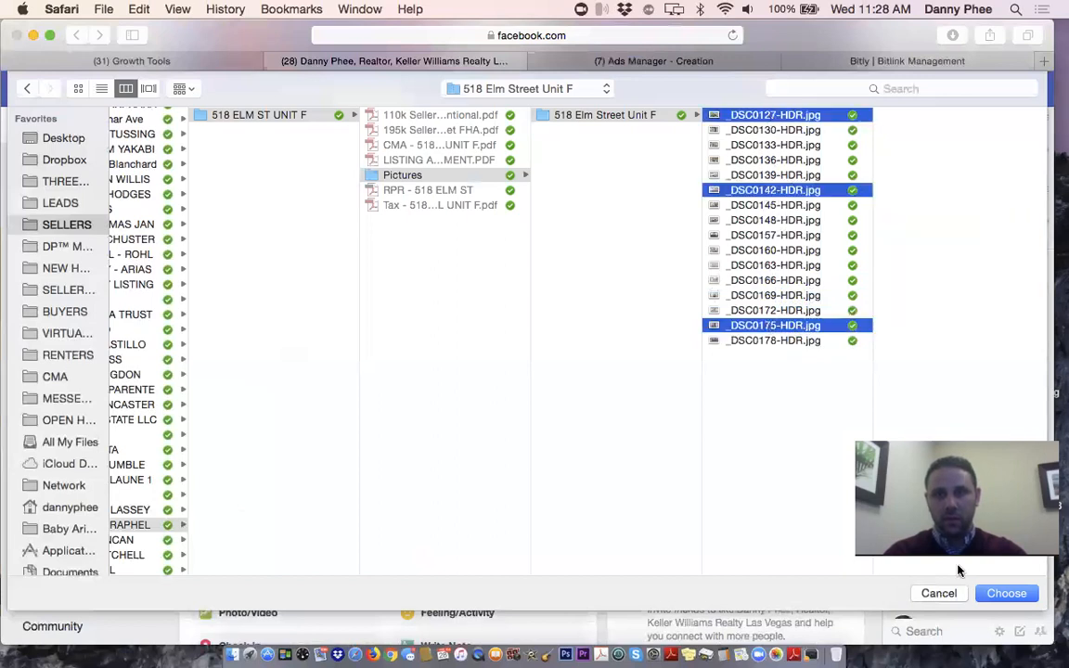
click(1006, 593)
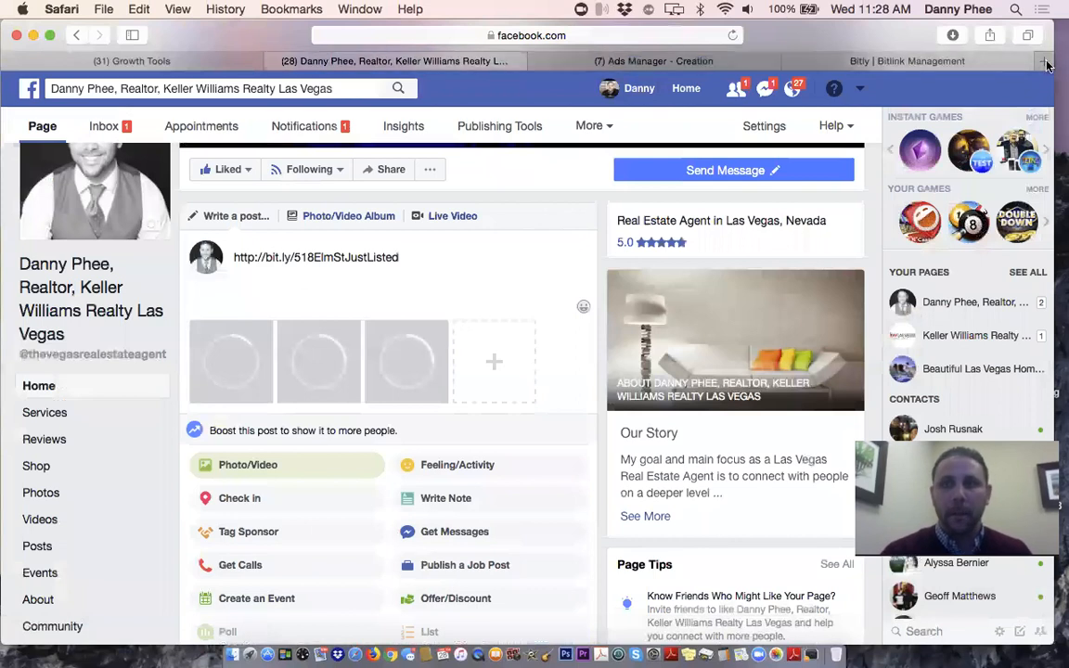
Open Facebook in a new browser tab from the favourite sites
key(super+t)
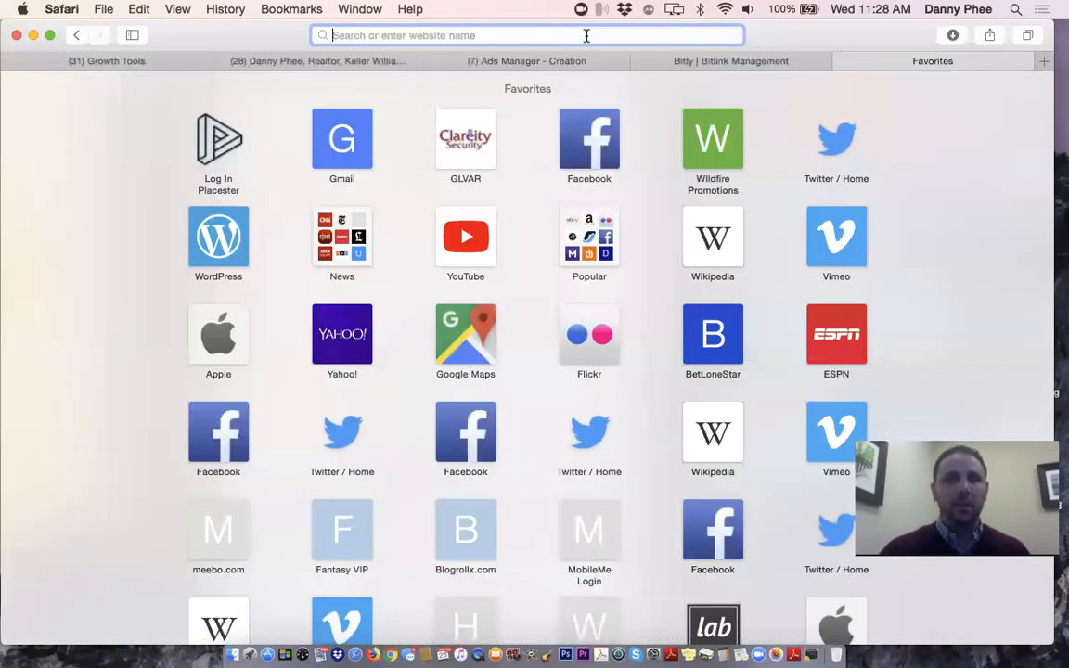
click(586, 35)
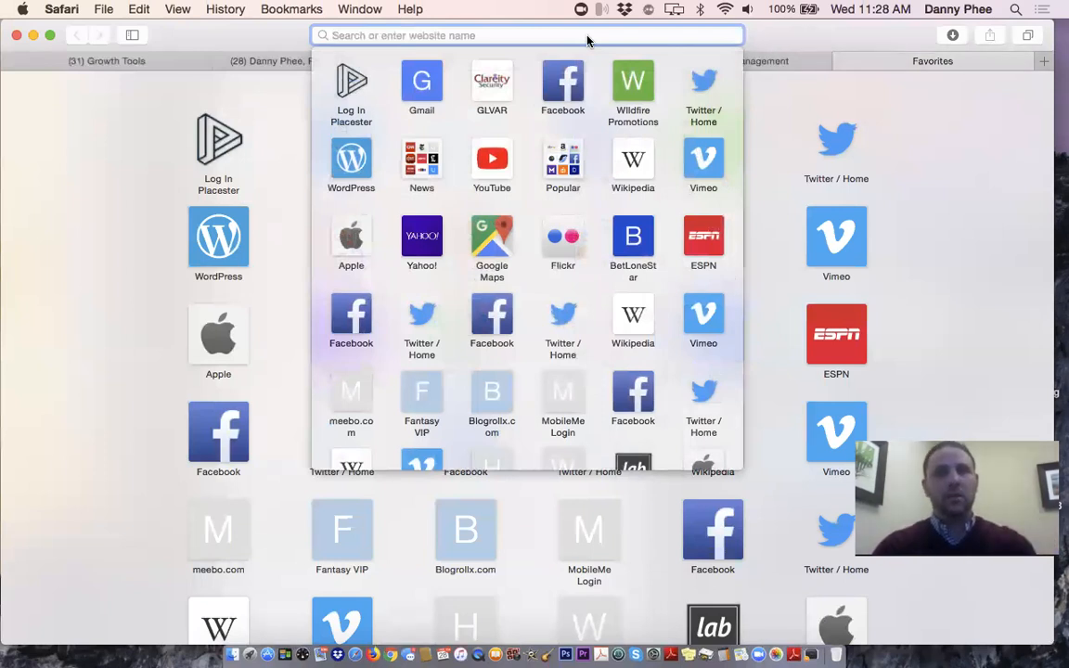
text(;)
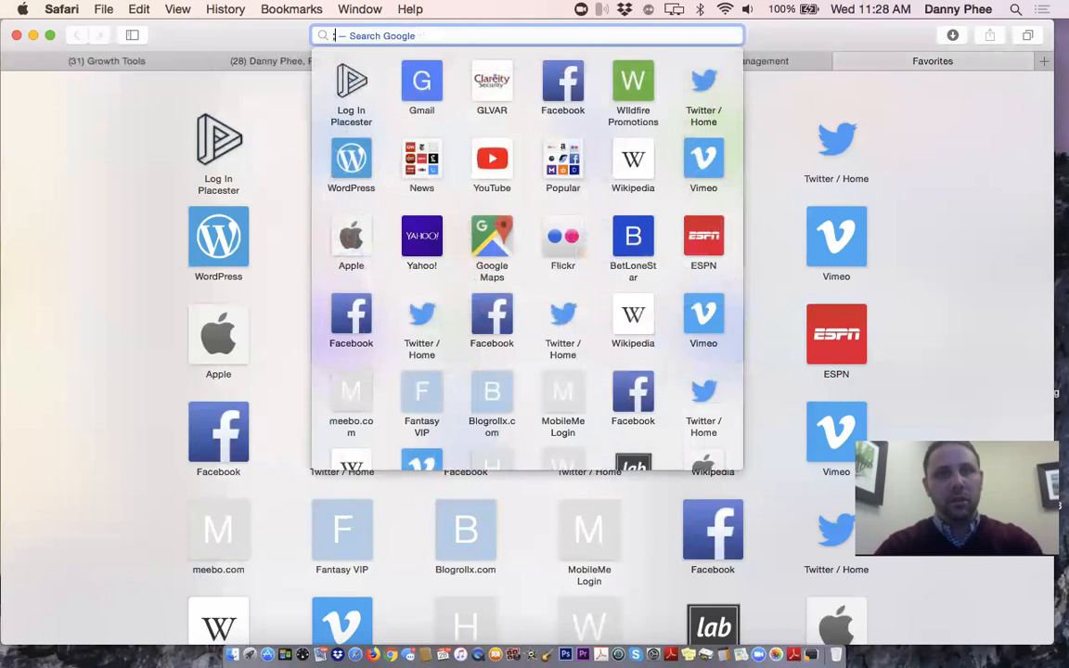
key(Escape)
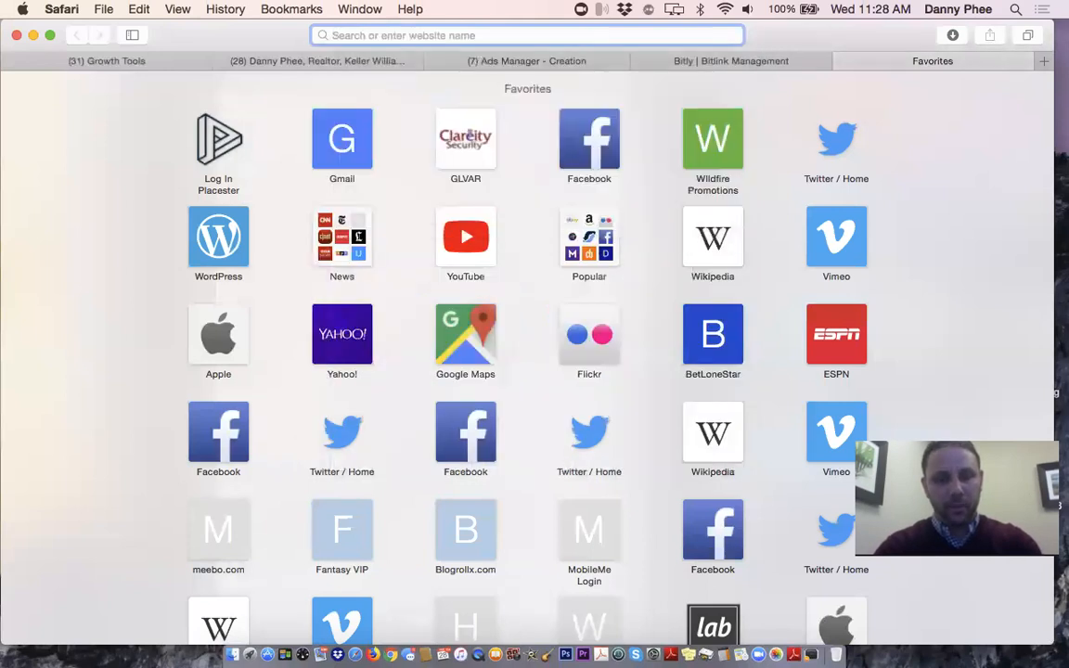
click(578, 137)
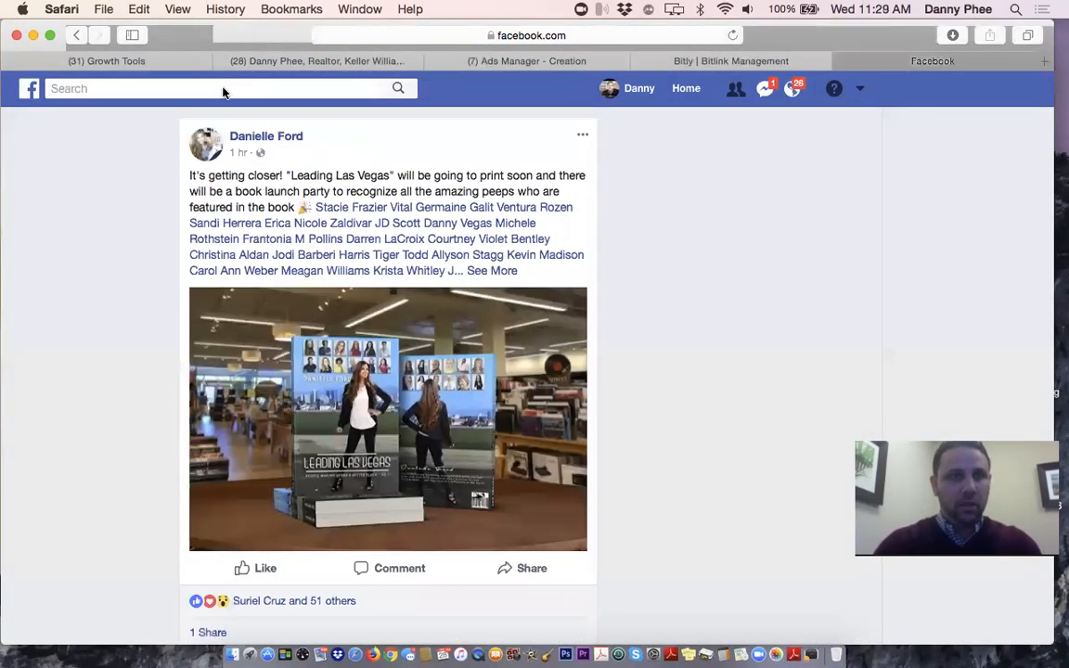
Search Facebook for the other realtor's name and pick her business Page suggestion
click(140, 88)
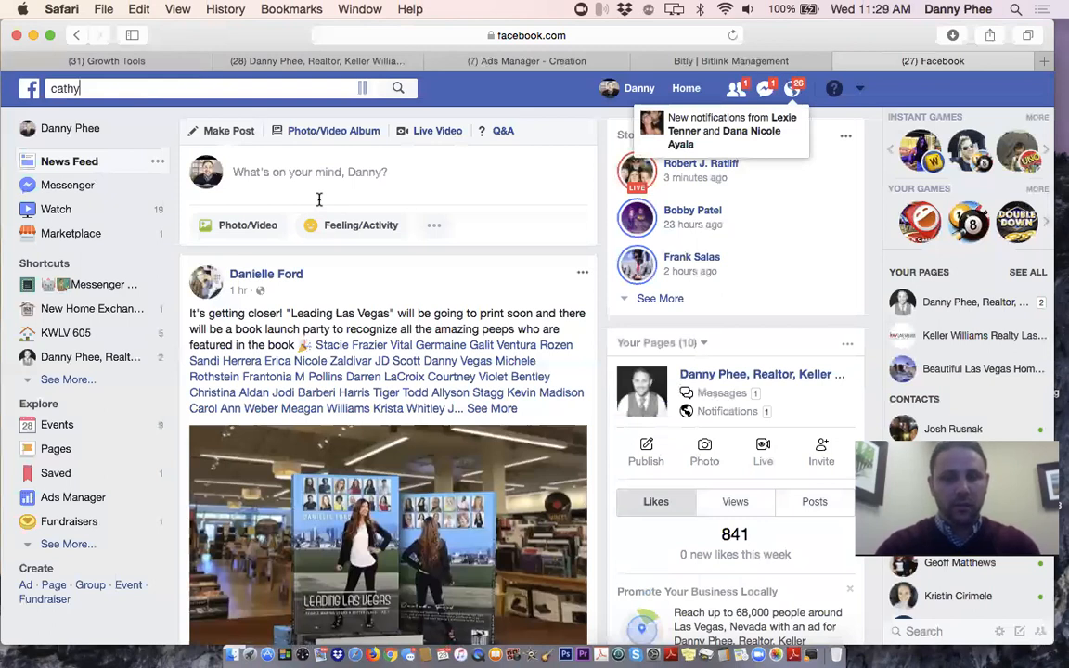
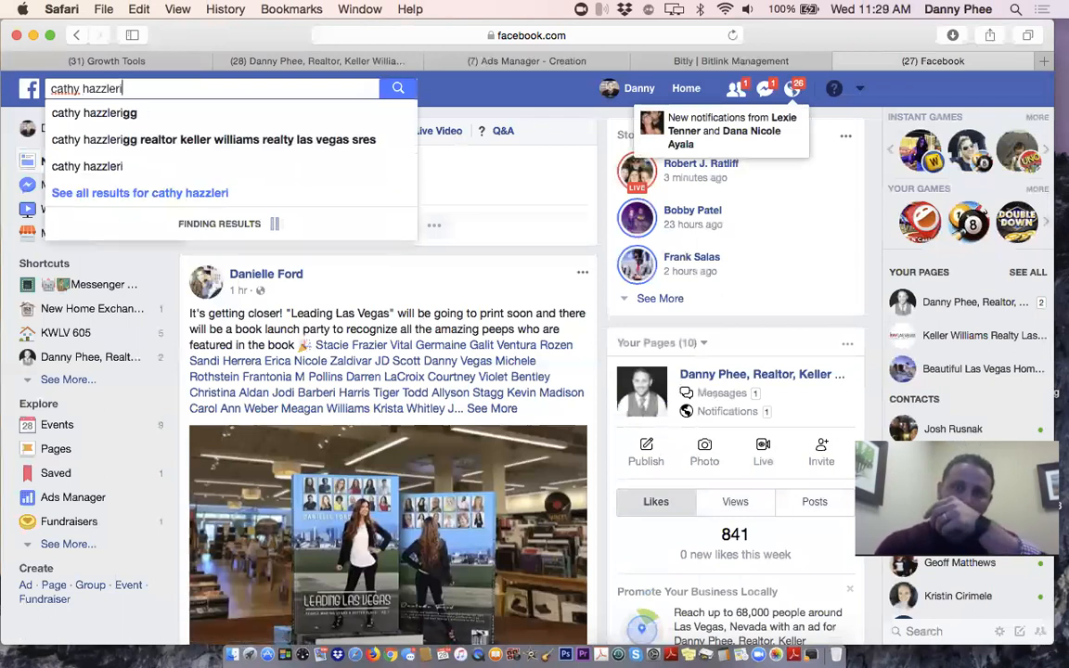
click(233, 146)
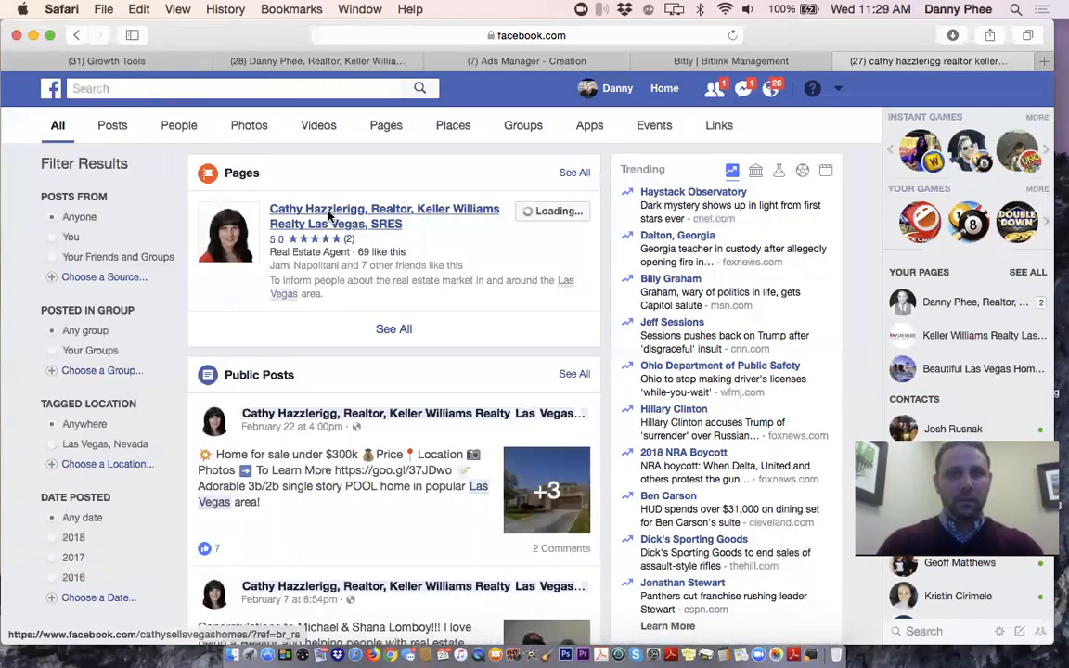
Copy the four-line 'Home for sale under $300k' text from the other realtor's listing post
click(330, 215)
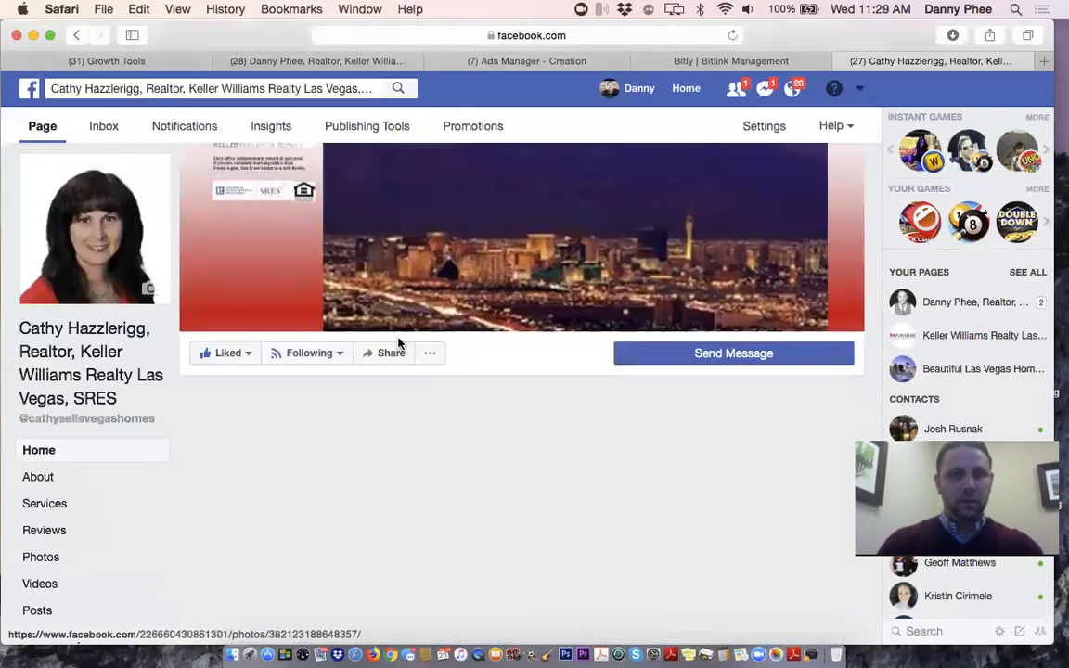
scroll(398, 344, down, 5)
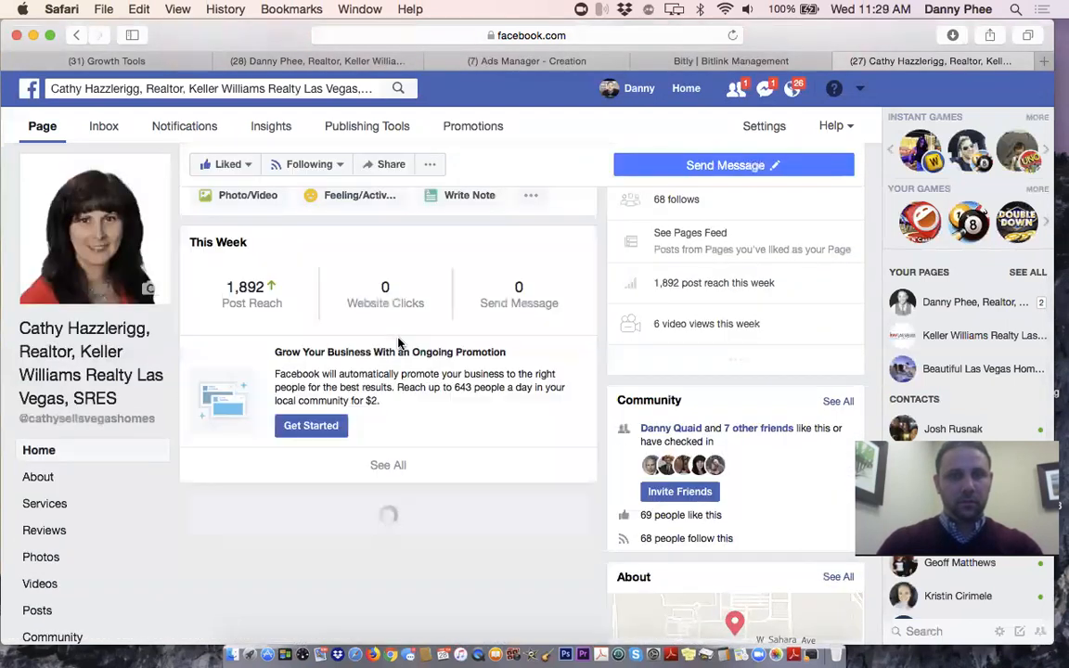
scroll(398, 344, down, 3)
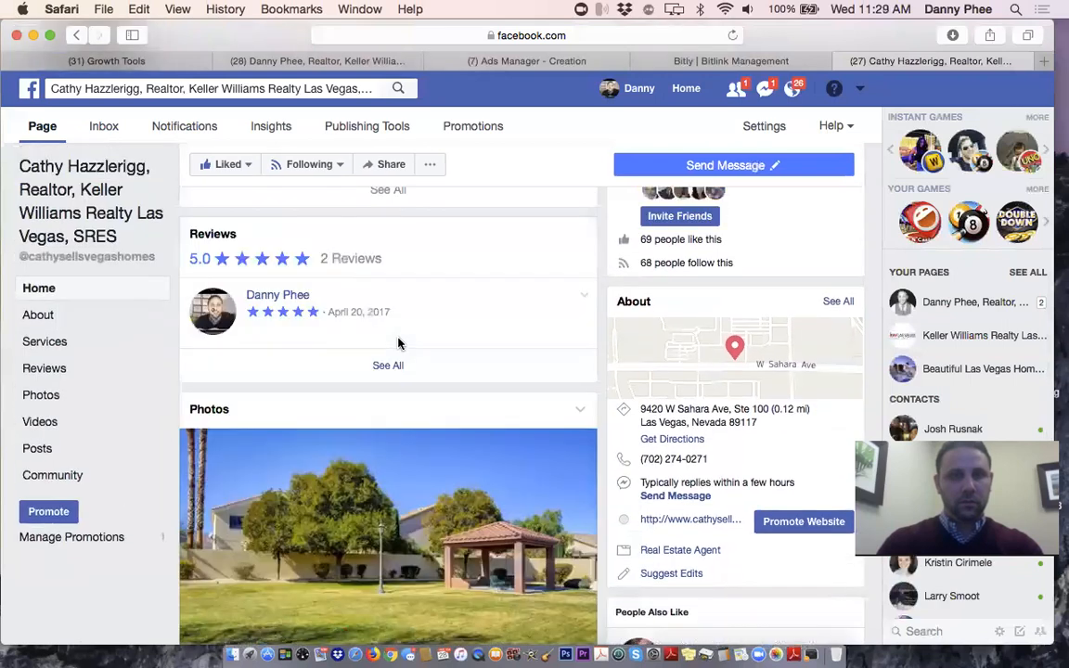
scroll(398, 343, down, 10)
scroll(398, 343, down, 5)
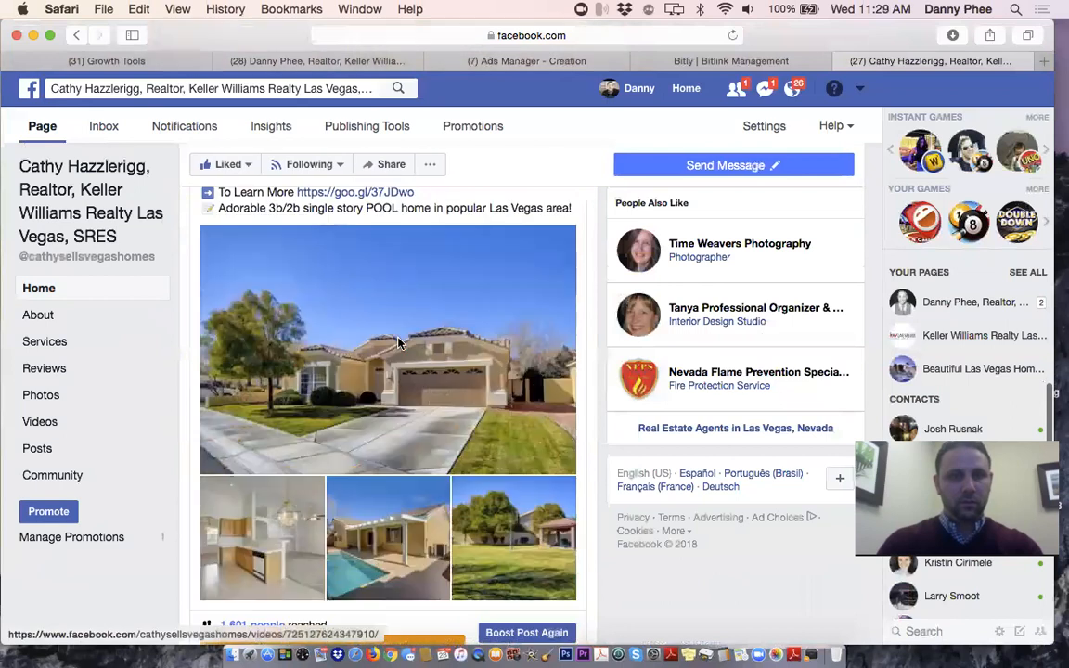
scroll(398, 344, up, 2)
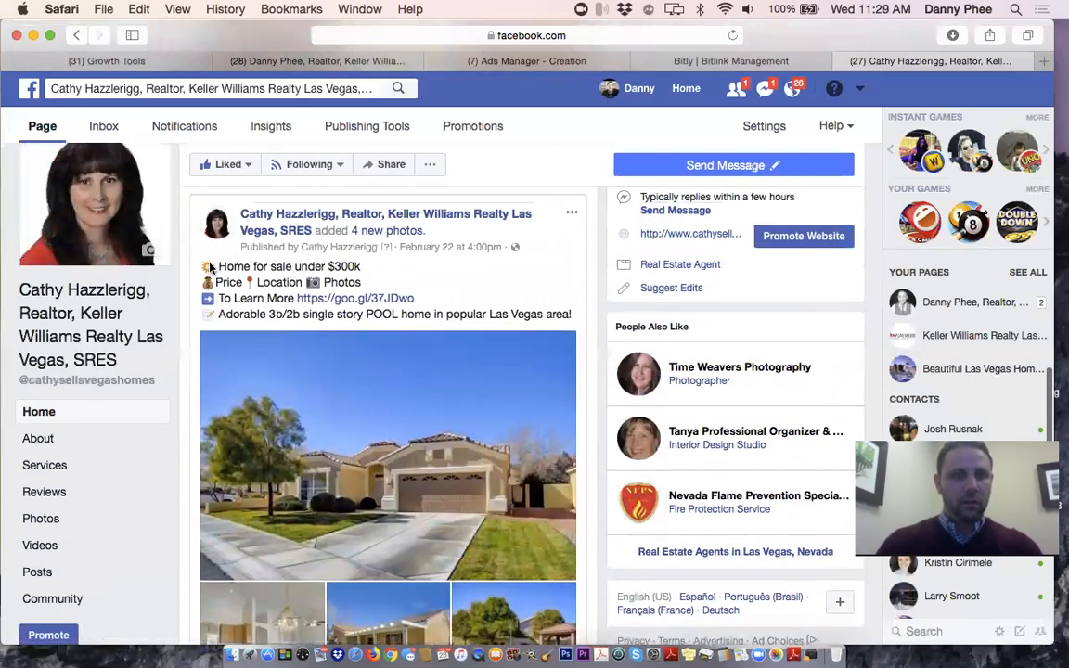
drag(573, 318, 198, 260)
key(super+c)
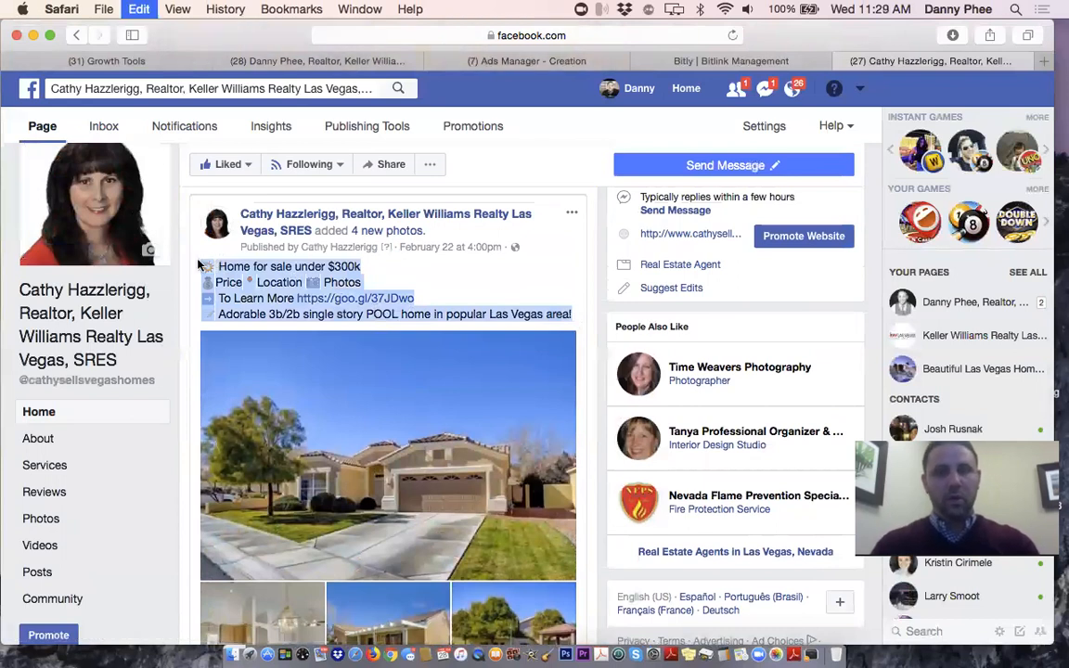
click(517, 63)
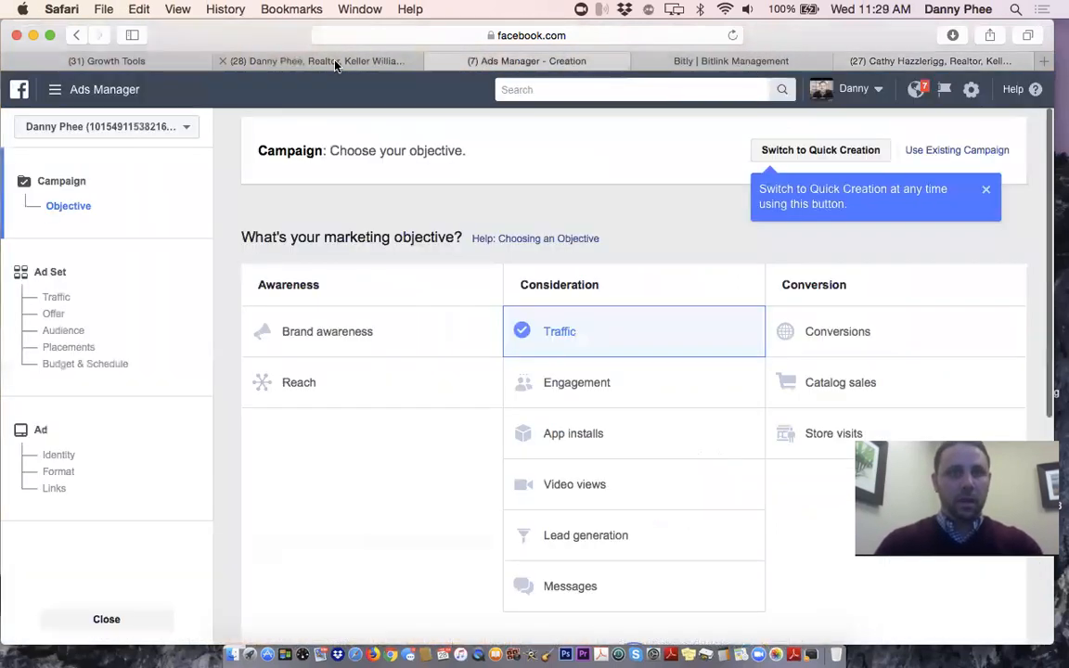
Paste the copied listing text below the link and delete its old goo.gl link
click(332, 59)
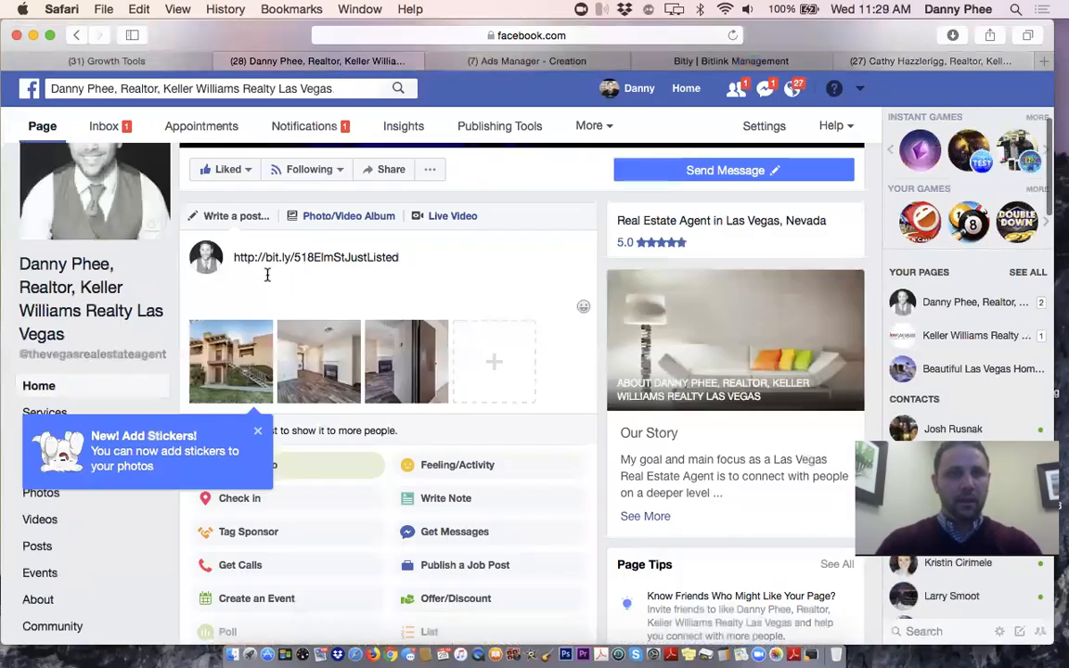
key(Return)
key(Return)
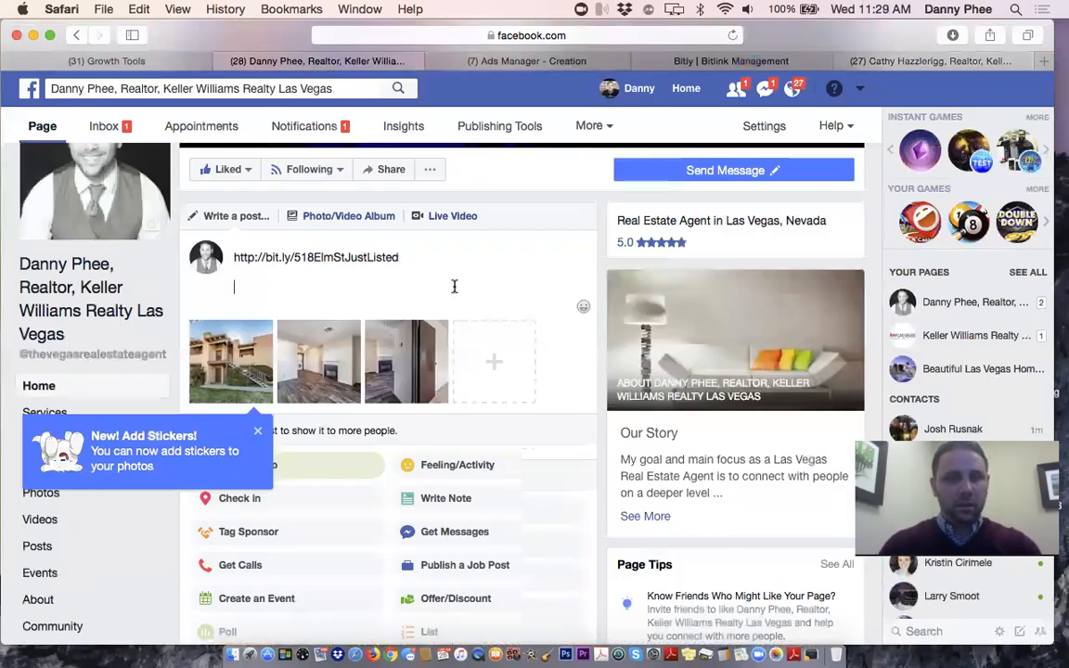
key(super+v)
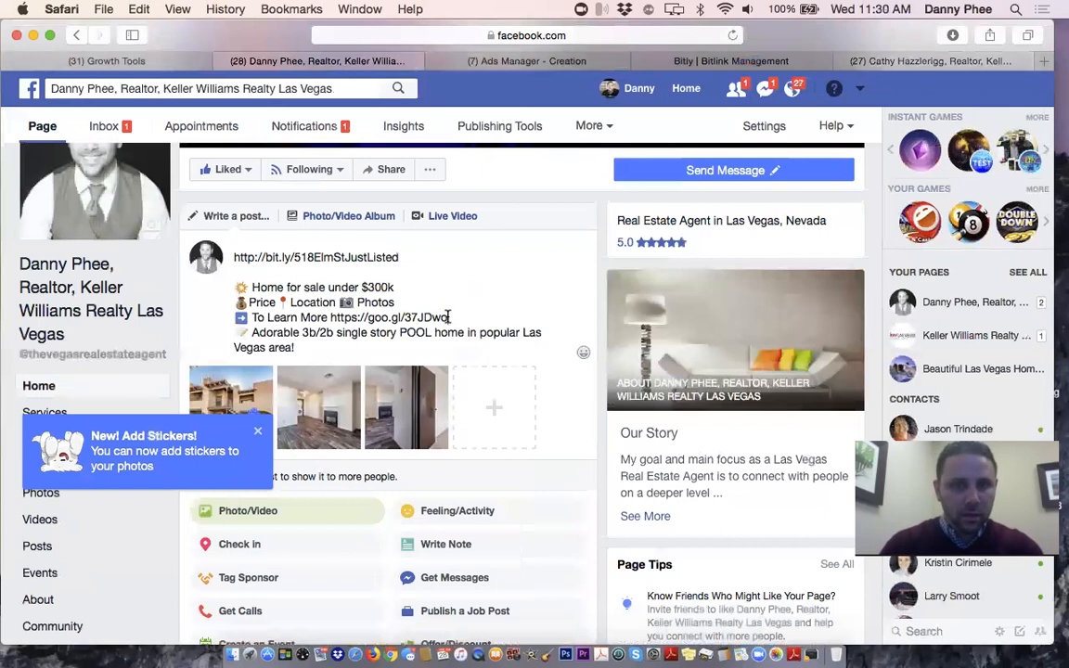
drag(449, 317, 331, 313)
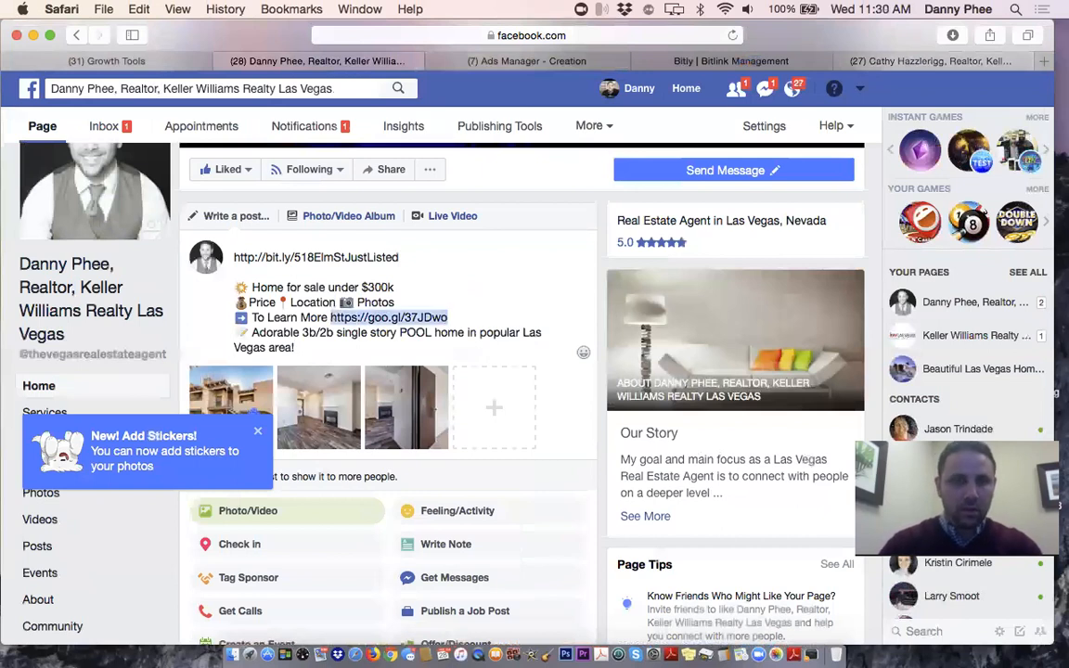
key(BackSpace)
drag(233, 257, 400, 257)
key(super+c)
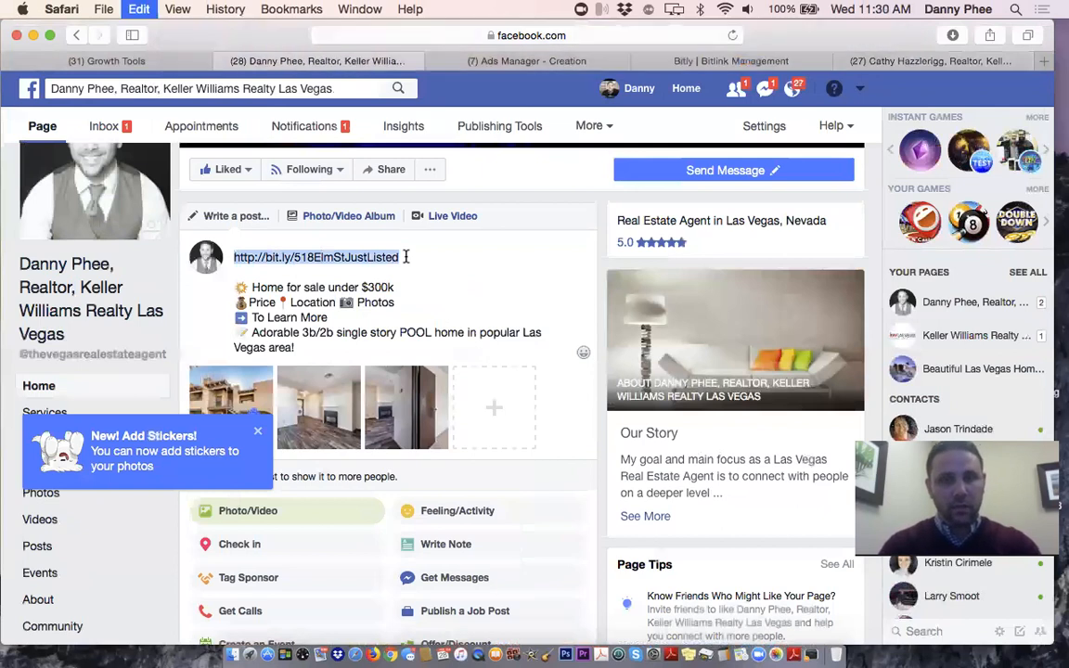
click(404, 318)
key(super+v)
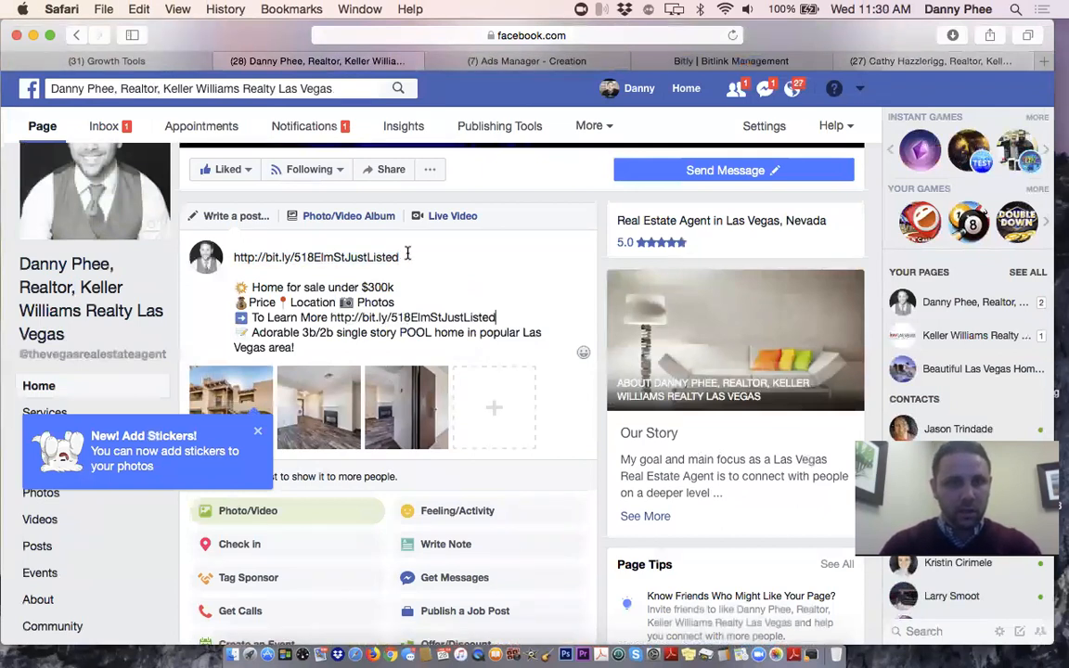
drag(400, 258, 233, 257)
key(BackSpace)
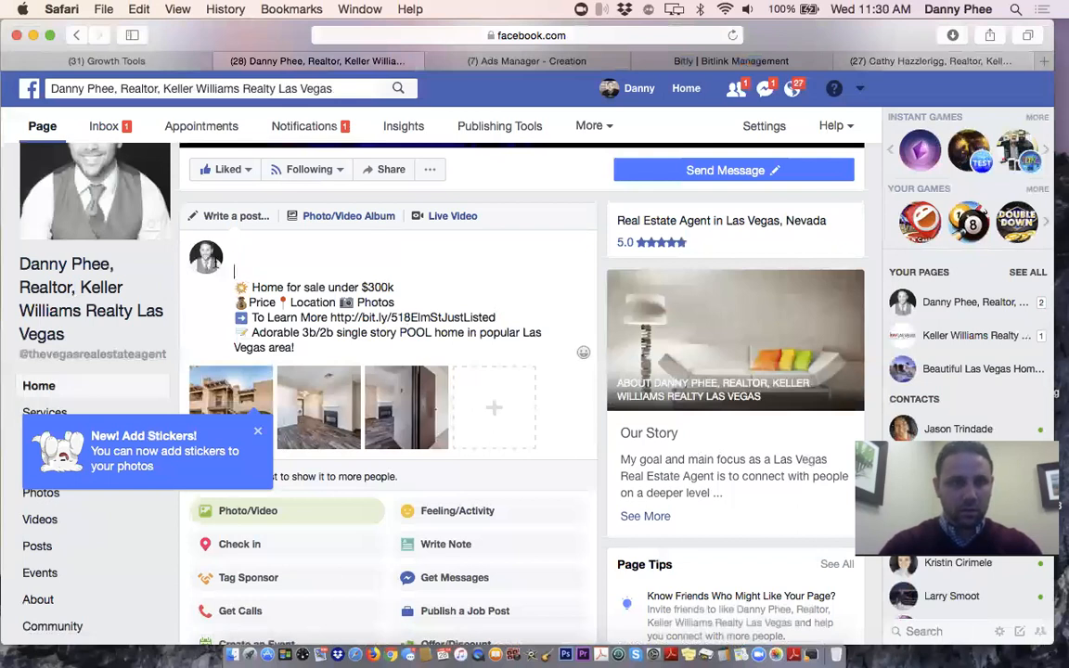
drag(216, 263, 212, 234)
Remove the blank top lines and change the headline to 'Condo for sale low $100k's'
key(BackSpace)
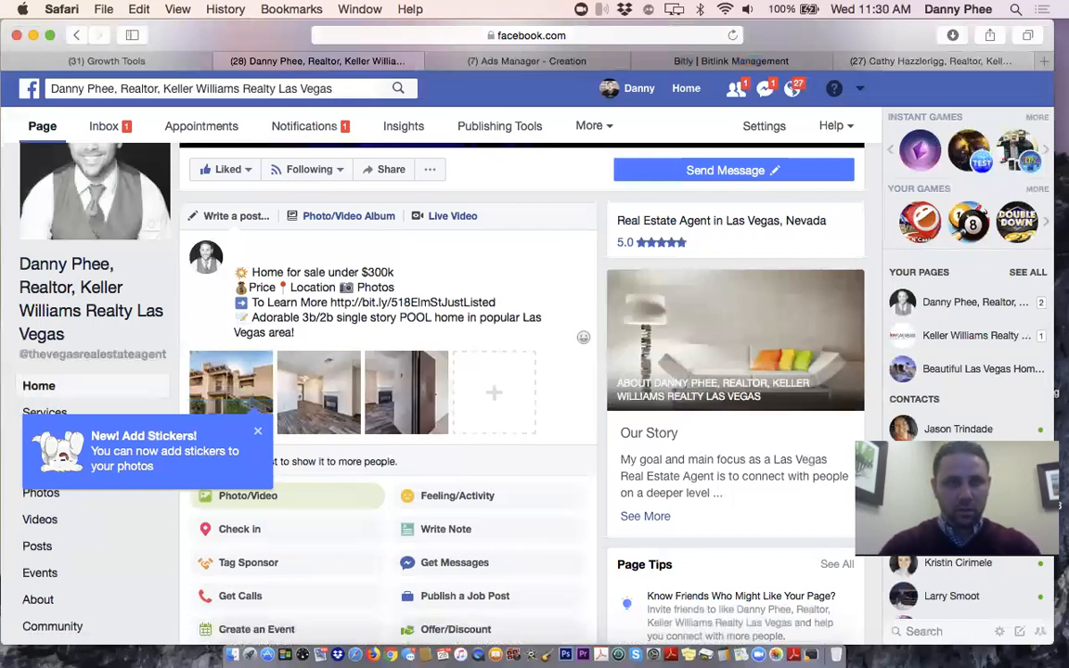
key(BackSpace)
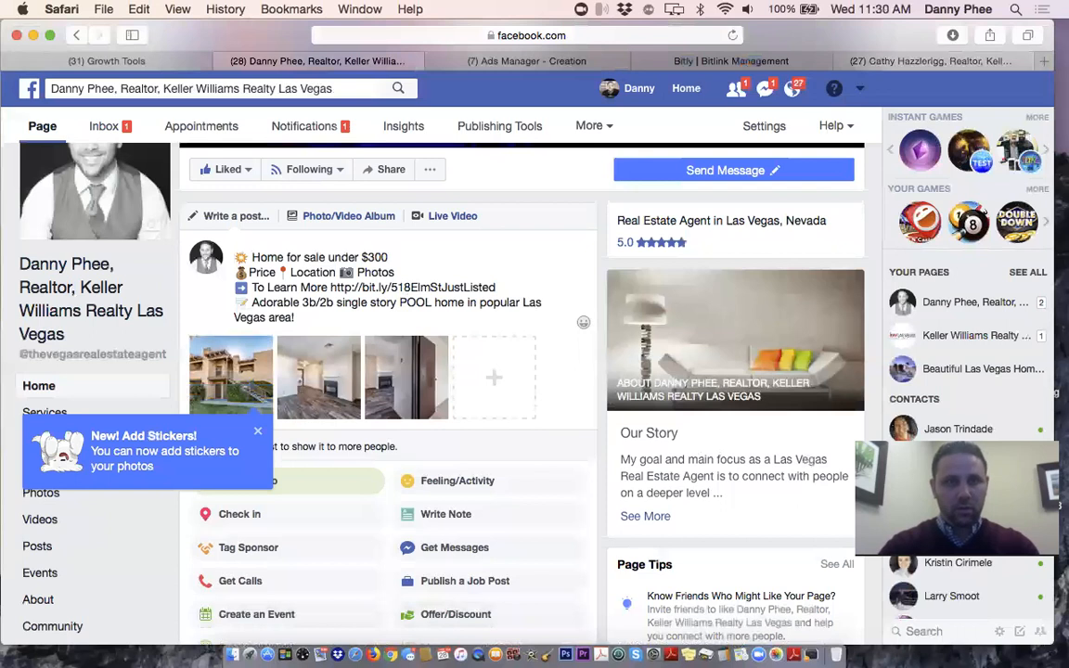
text(k)
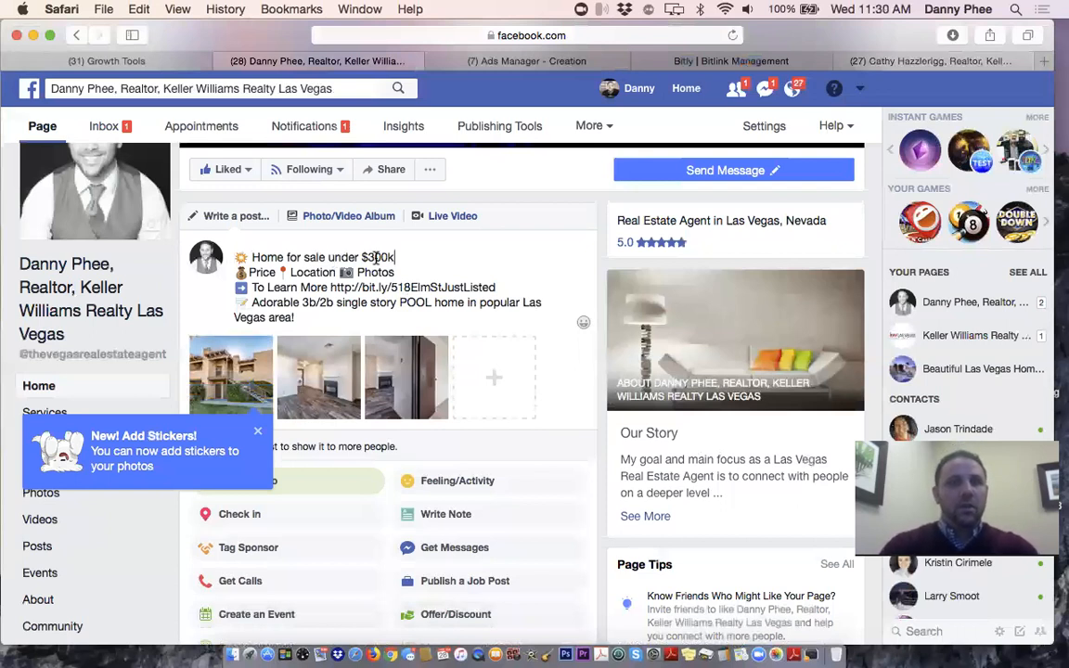
double_click(266, 257)
text(Condo)
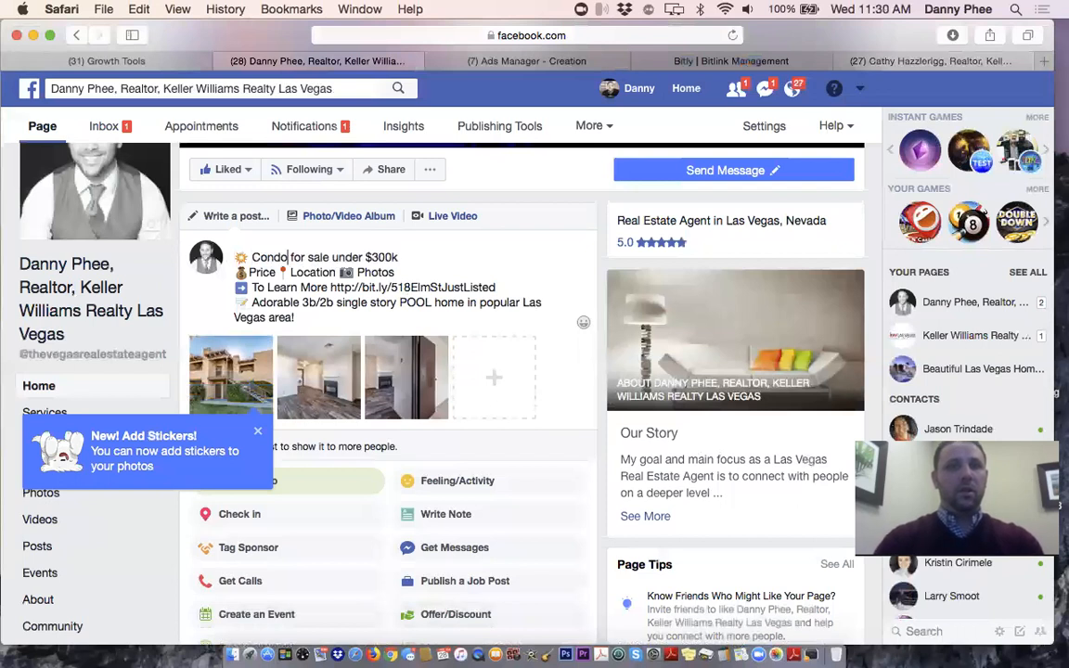
double_click(349, 257)
text(low)
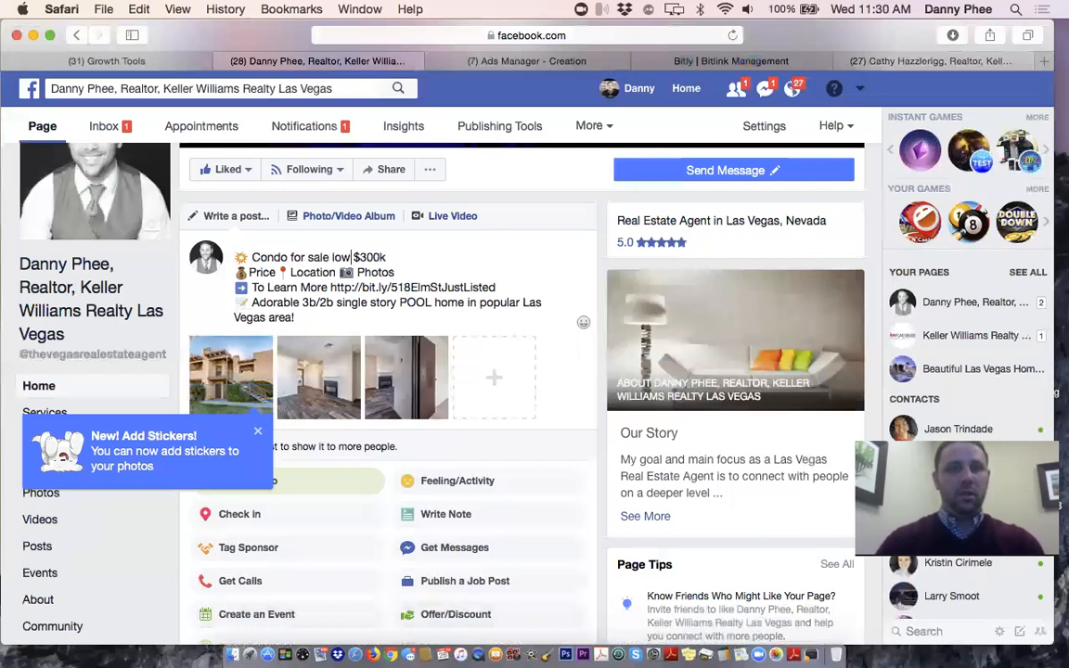
key(BackSpace)
text(1)
click(390, 257)
text('s)
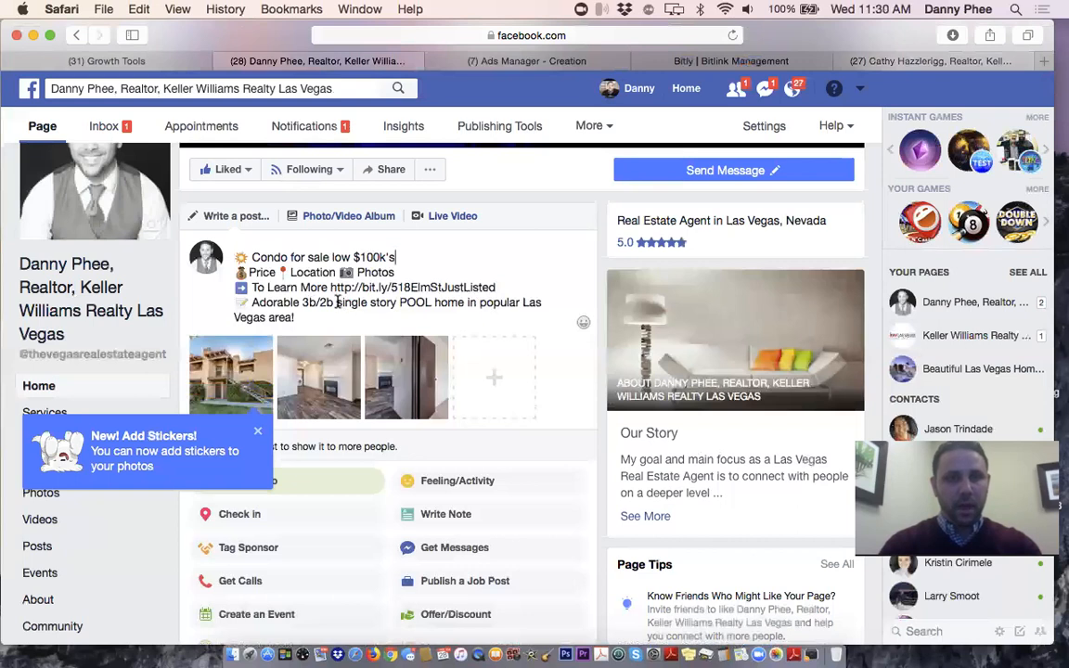
Replace the pool home description with 'condo just listed for sale in Southern Nevada' and publish
drag(338, 303, 485, 313)
key(BackSpace)
text(condo jus)
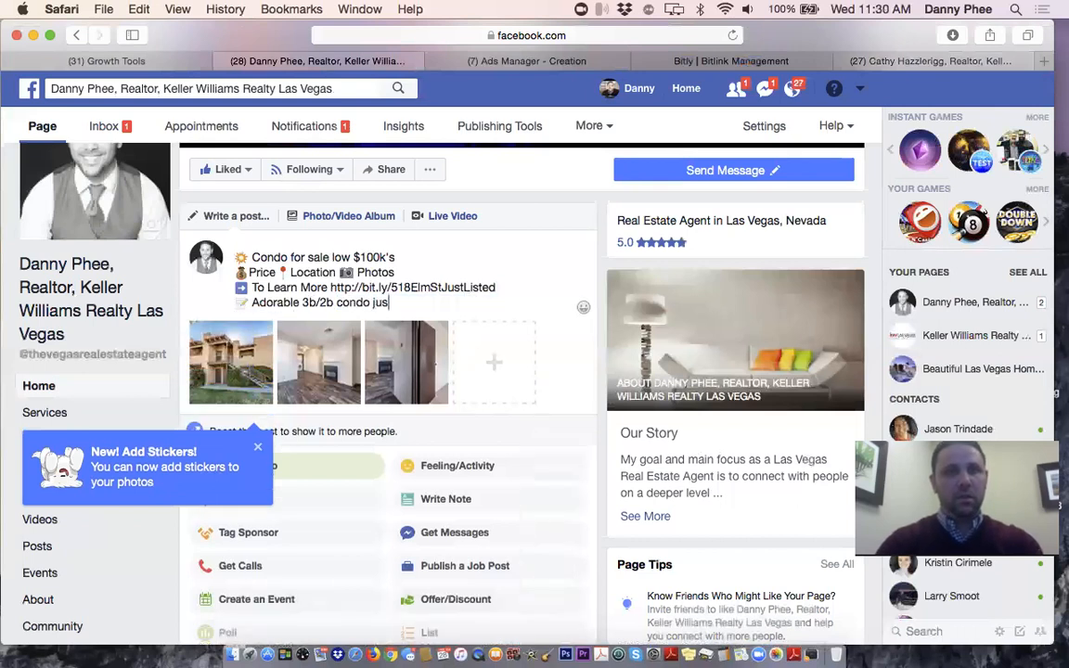
text(t listed for sale in)
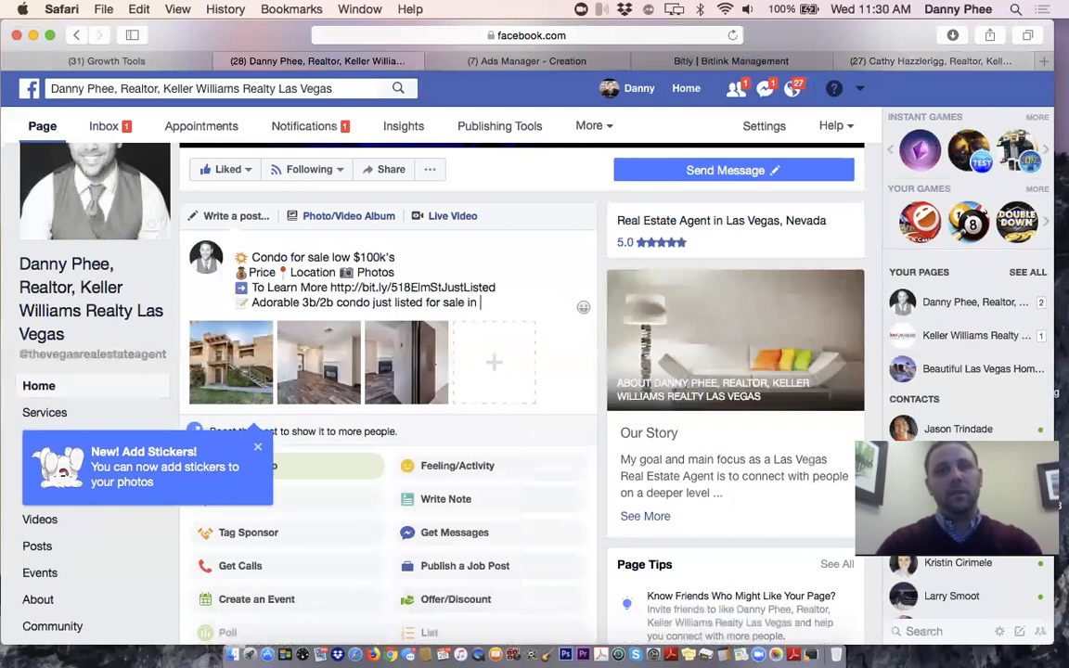
text(the)
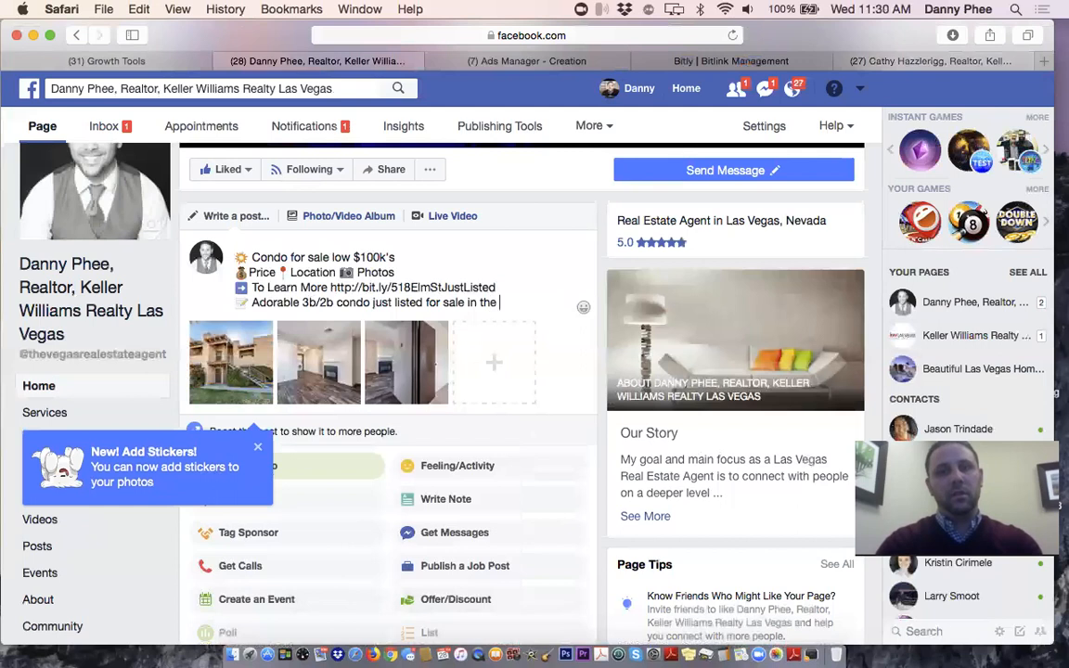
key(BackSpace)
key(BackSpace)
text(Southern Nevada)
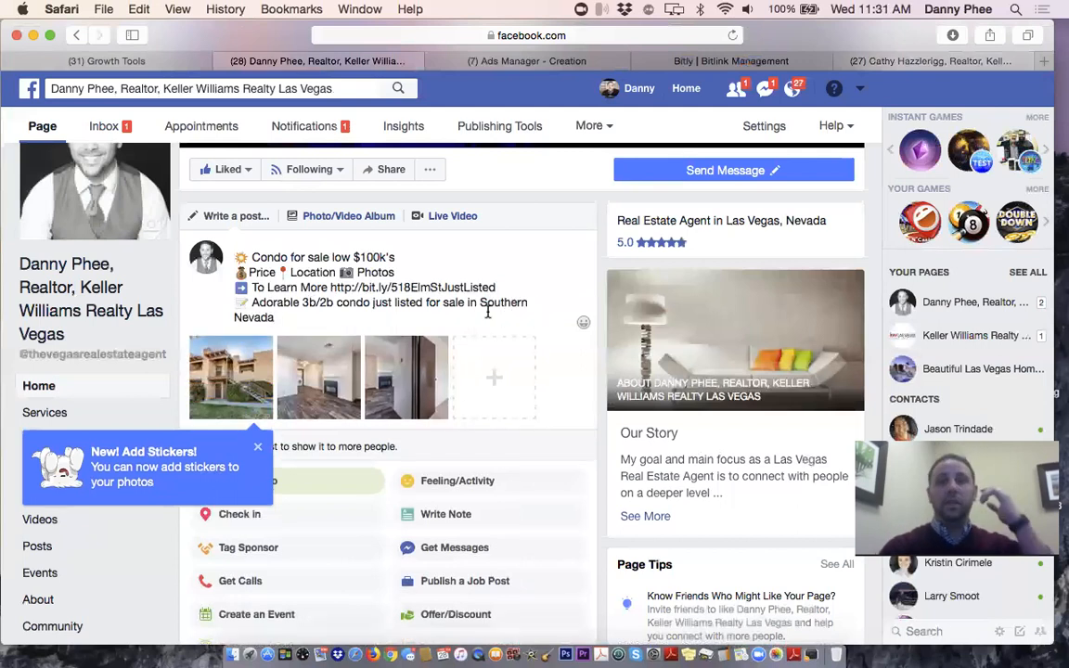
scroll(493, 312, down, 2)
scroll(493, 312, down, 5)
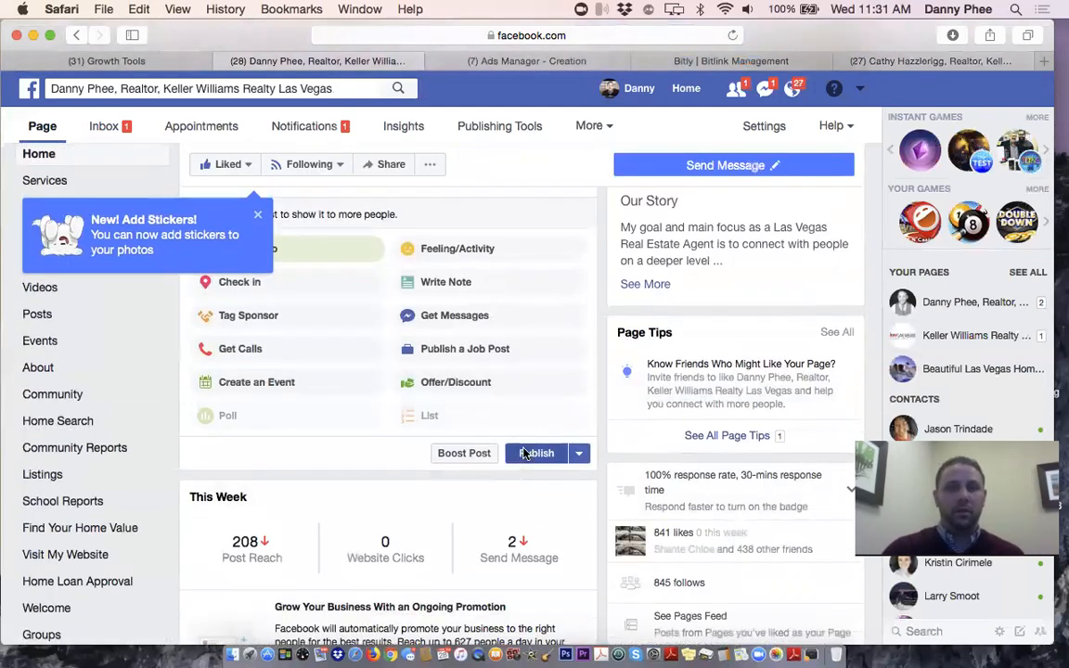
click(525, 453)
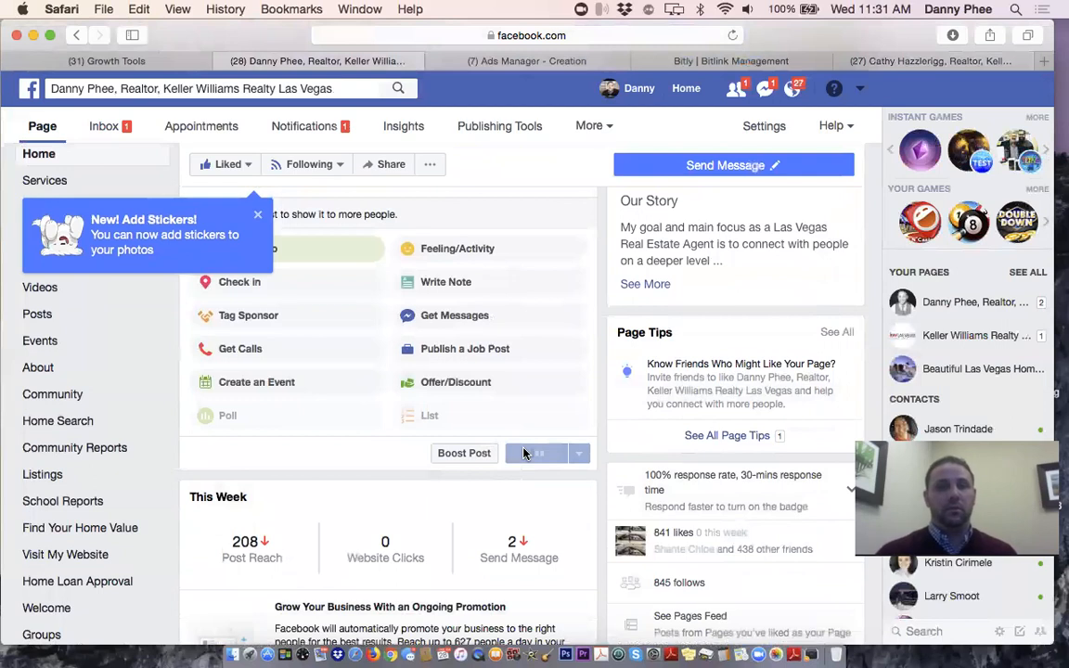
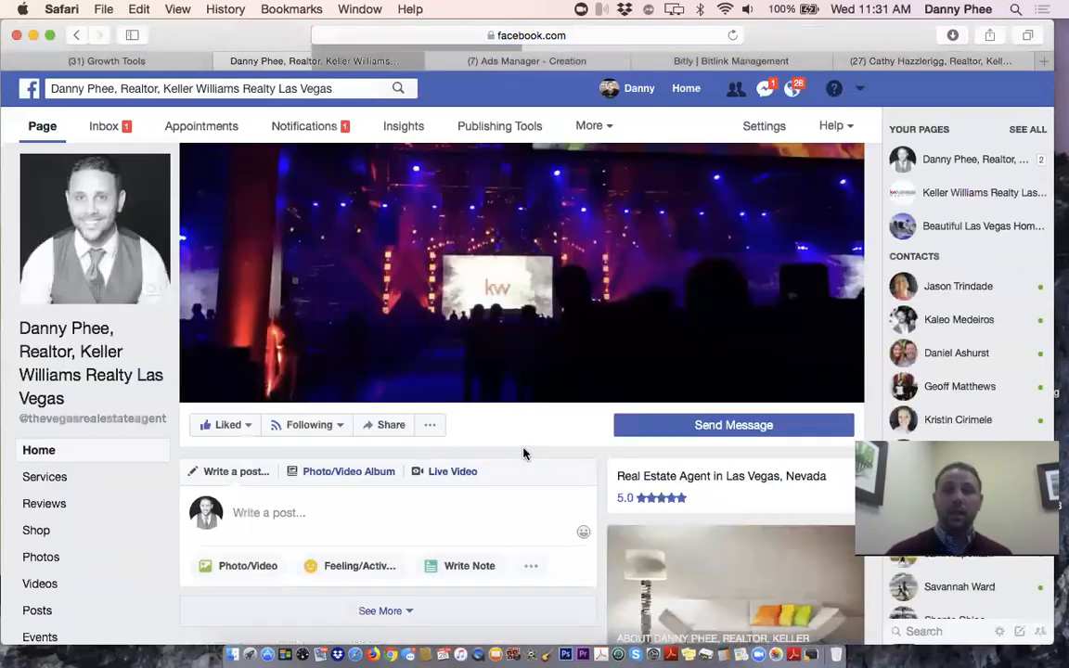
Scroll the Page feed down to the new condo listing post with its three photos and bit.ly link
scroll(523, 452, down, 2)
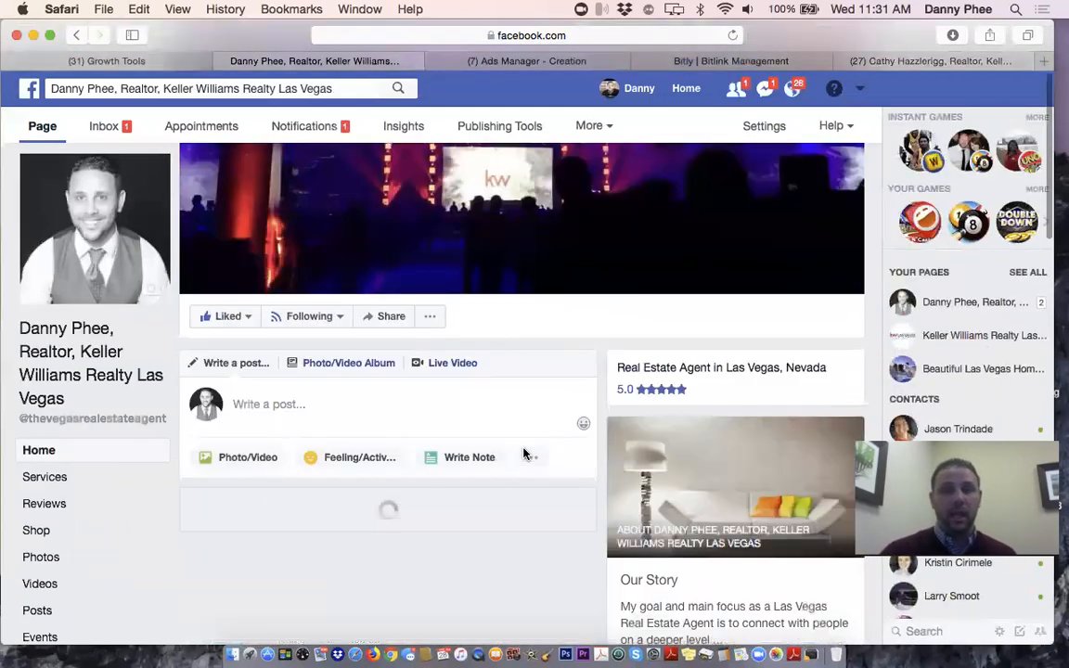
scroll(523, 453, down, 2)
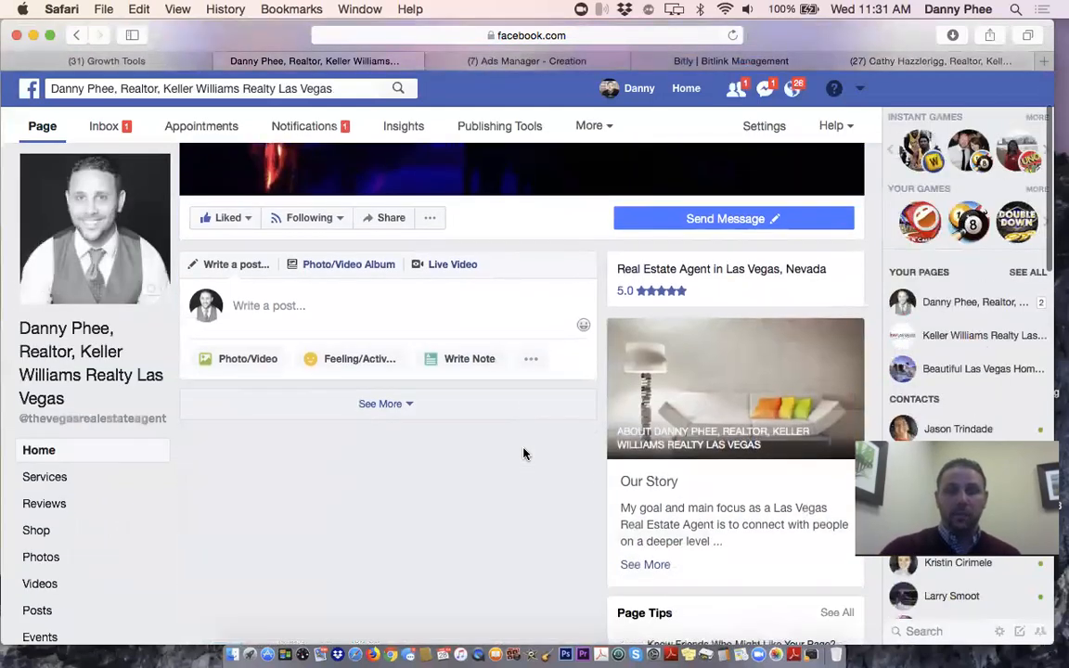
scroll(539, 484, down, 3)
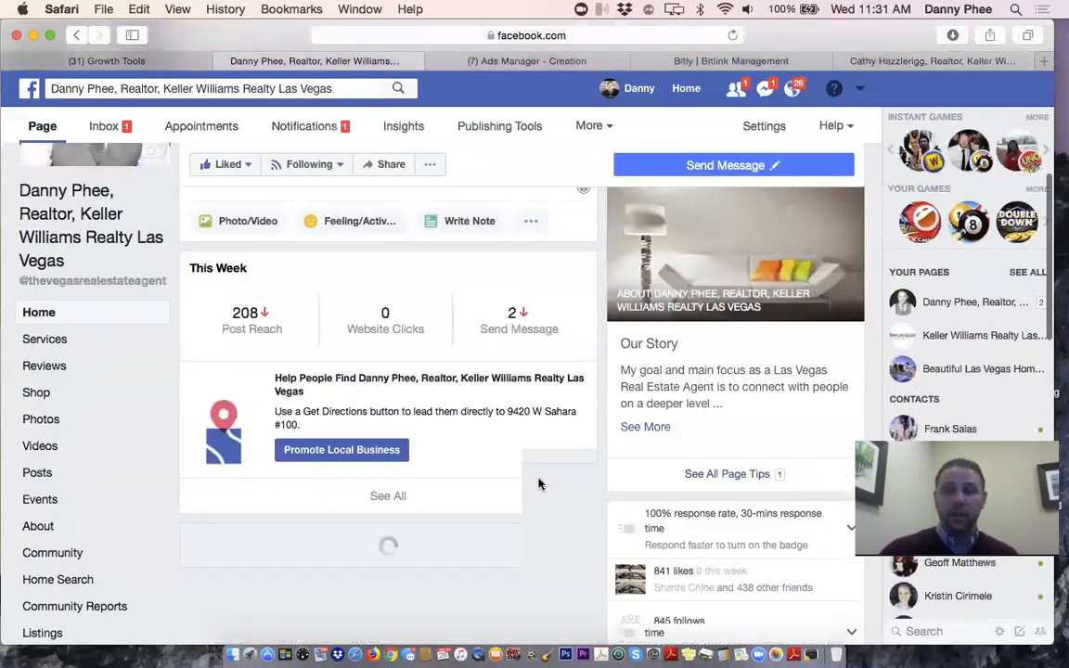
scroll(539, 483, down, 2)
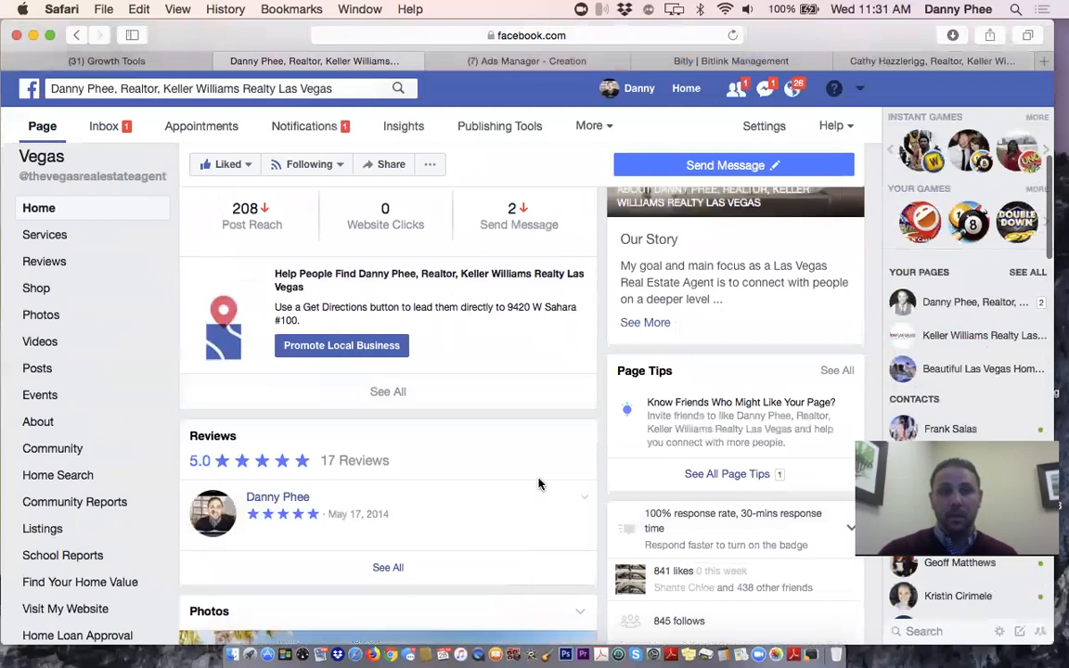
scroll(539, 483, down, 8)
scroll(540, 484, down, 15)
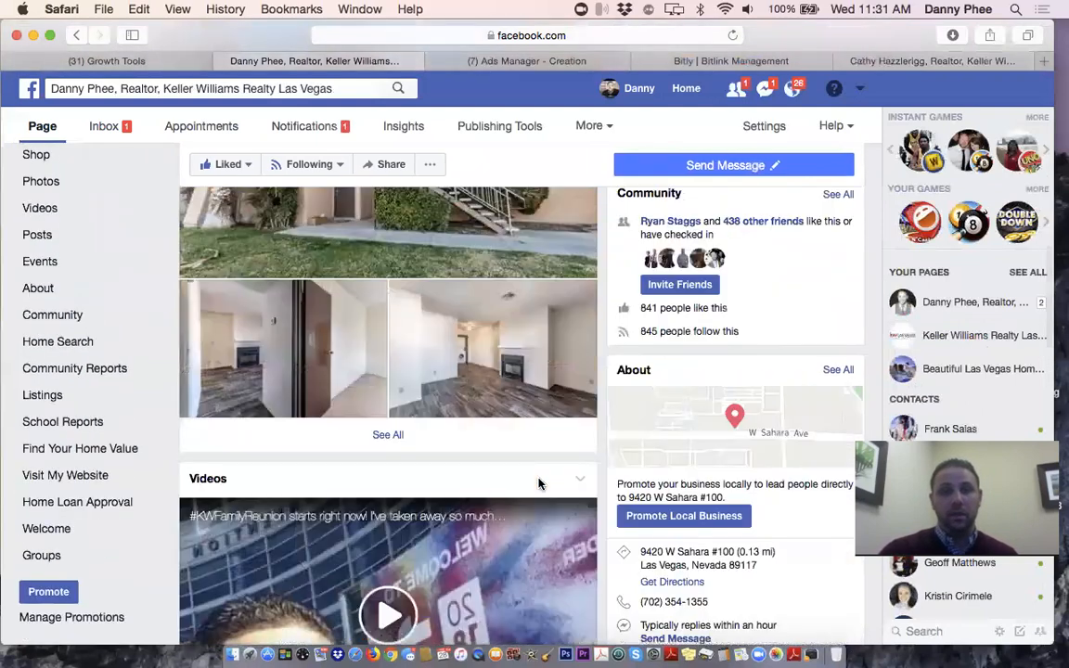
scroll(539, 484, down, 3)
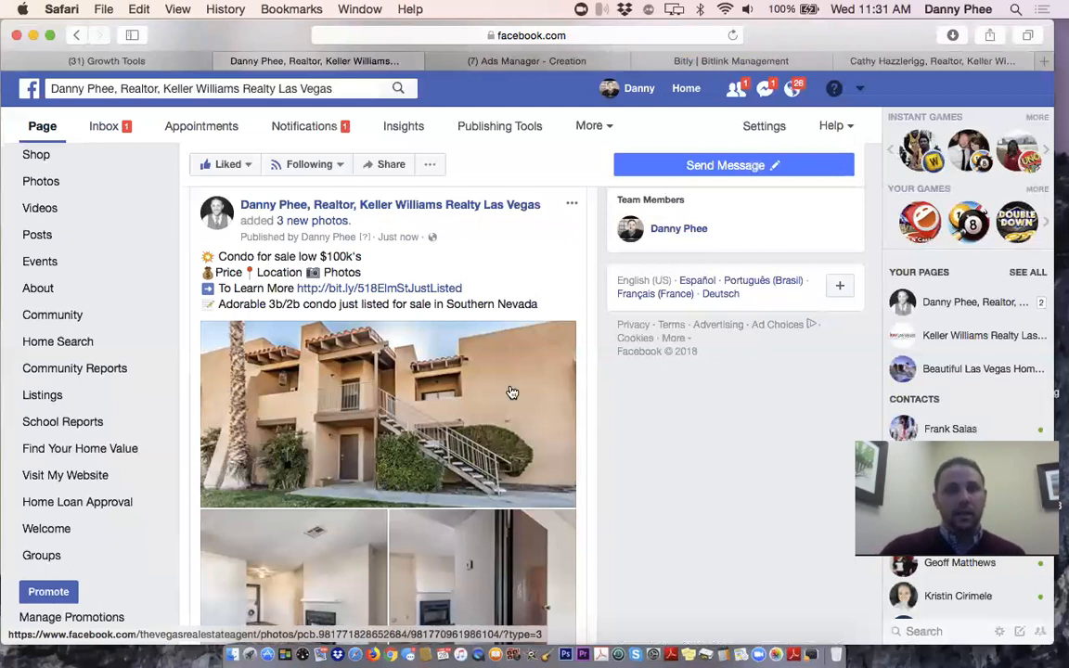
scroll(512, 393, down, 7)
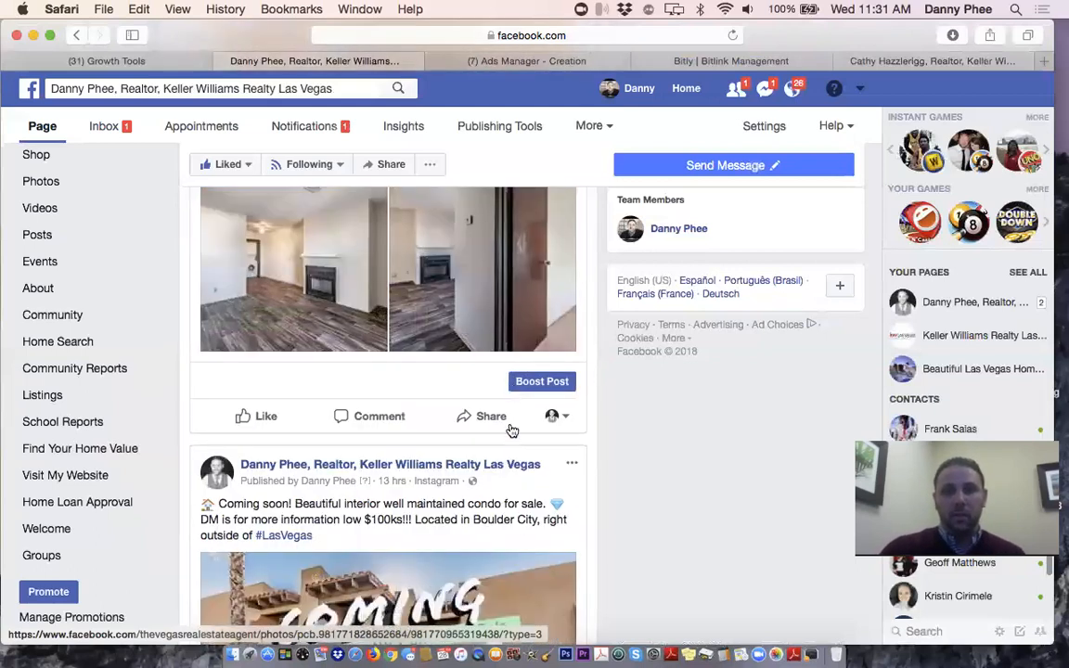
scroll(511, 430, up, 5)
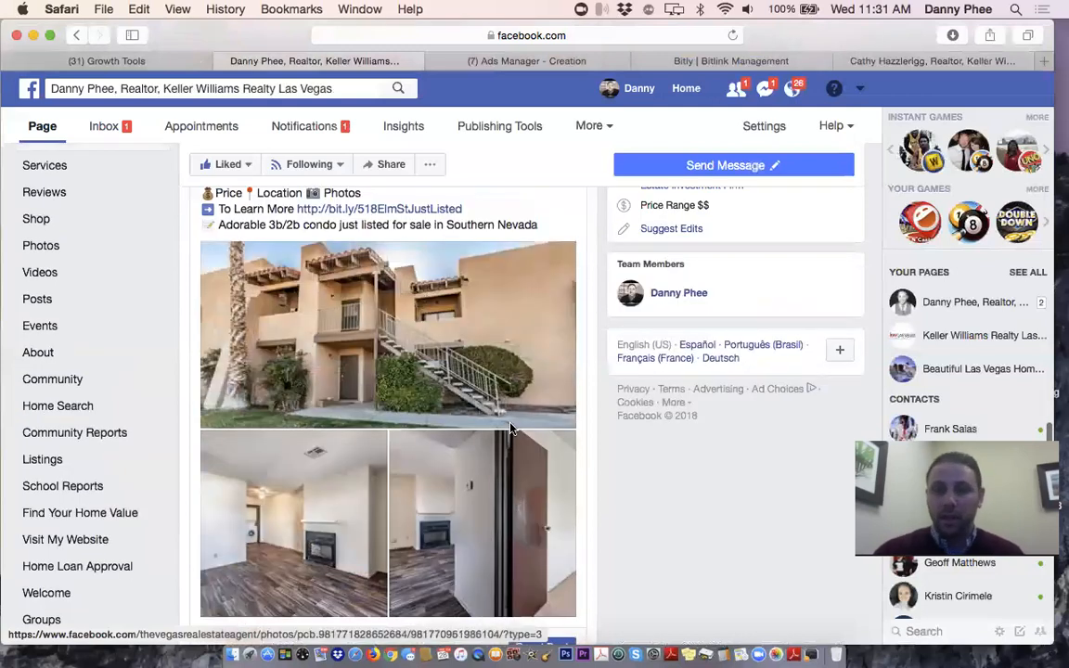
scroll(511, 429, down, 3)
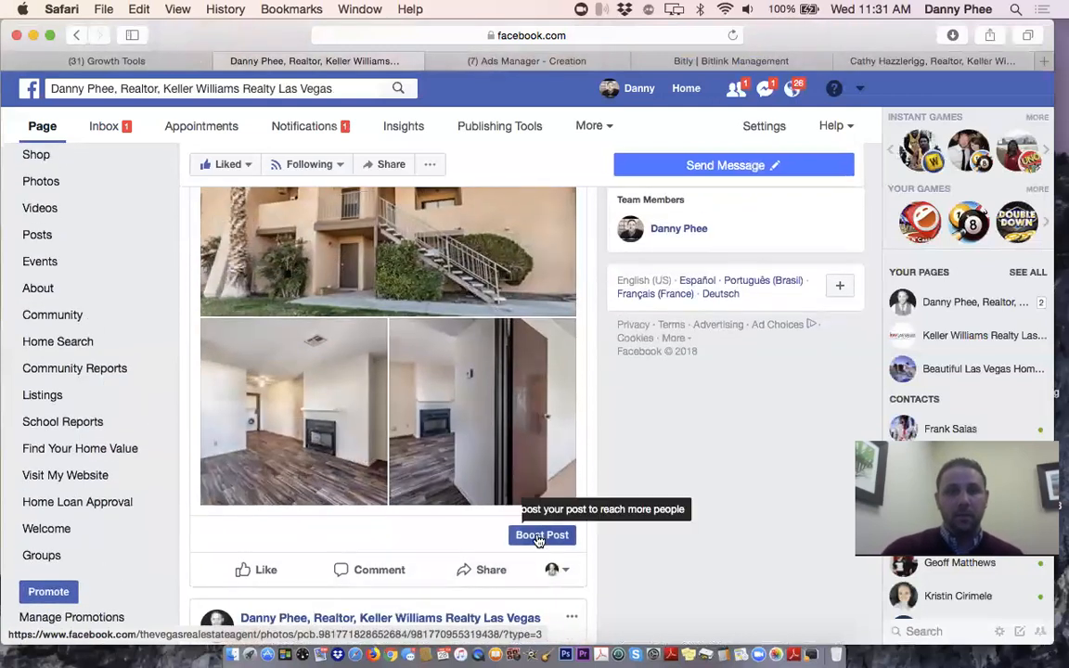
scroll(520, 510, up, 3)
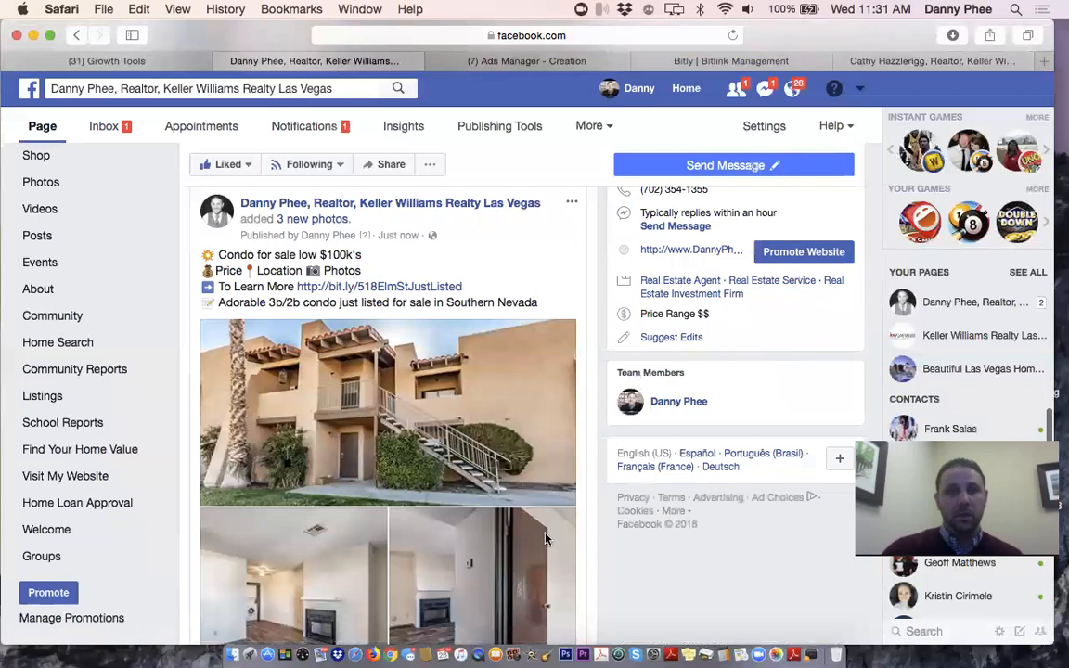
click(395, 291)
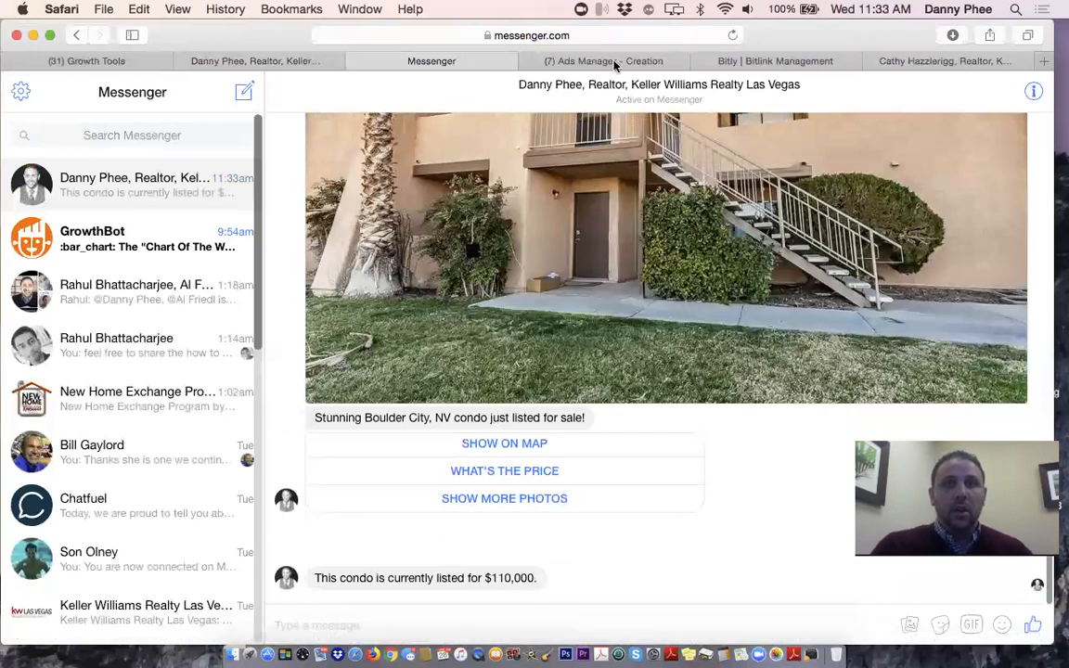
Return to the Facebook Page and start boosting the condo listing post
click(293, 67)
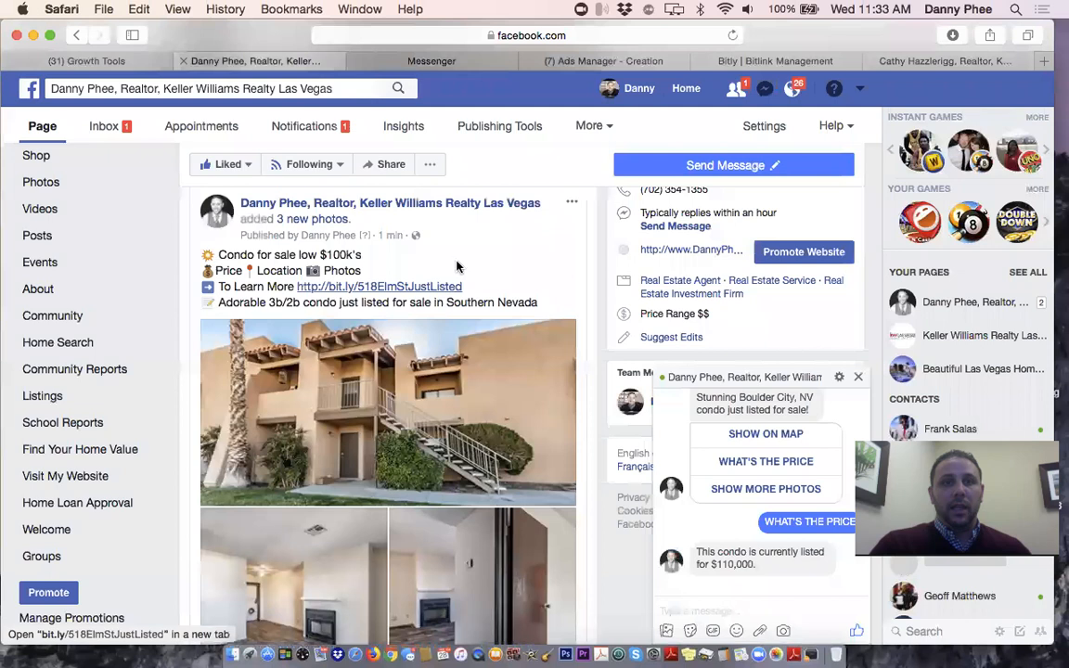
scroll(478, 278, down, 5)
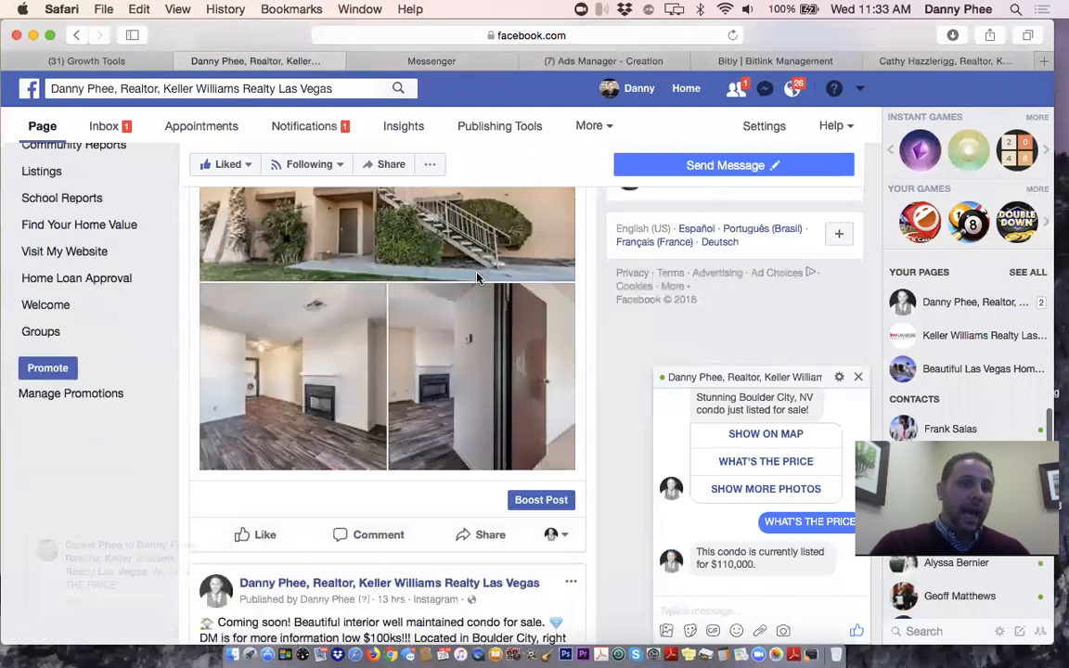
scroll(478, 279, down, 3)
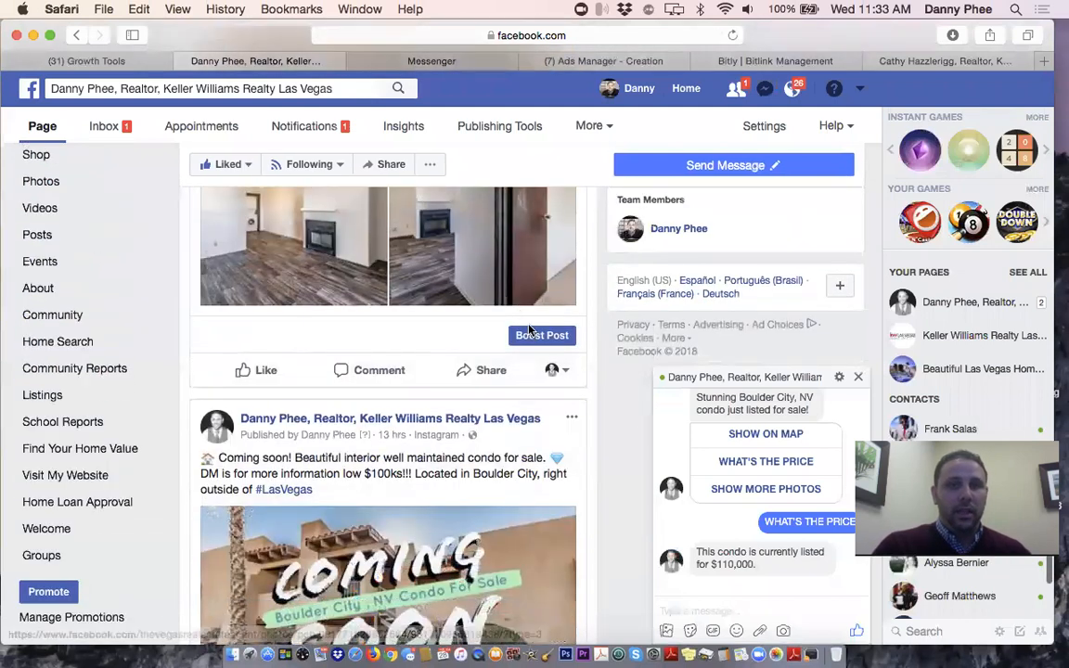
scroll(535, 417, up, 3)
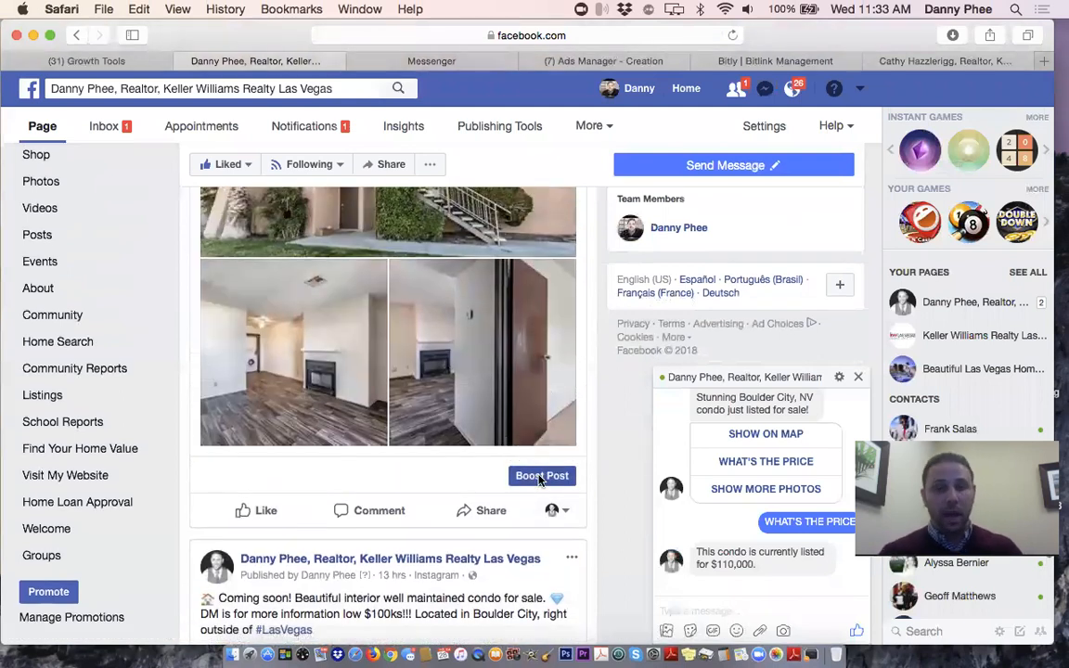
click(538, 476)
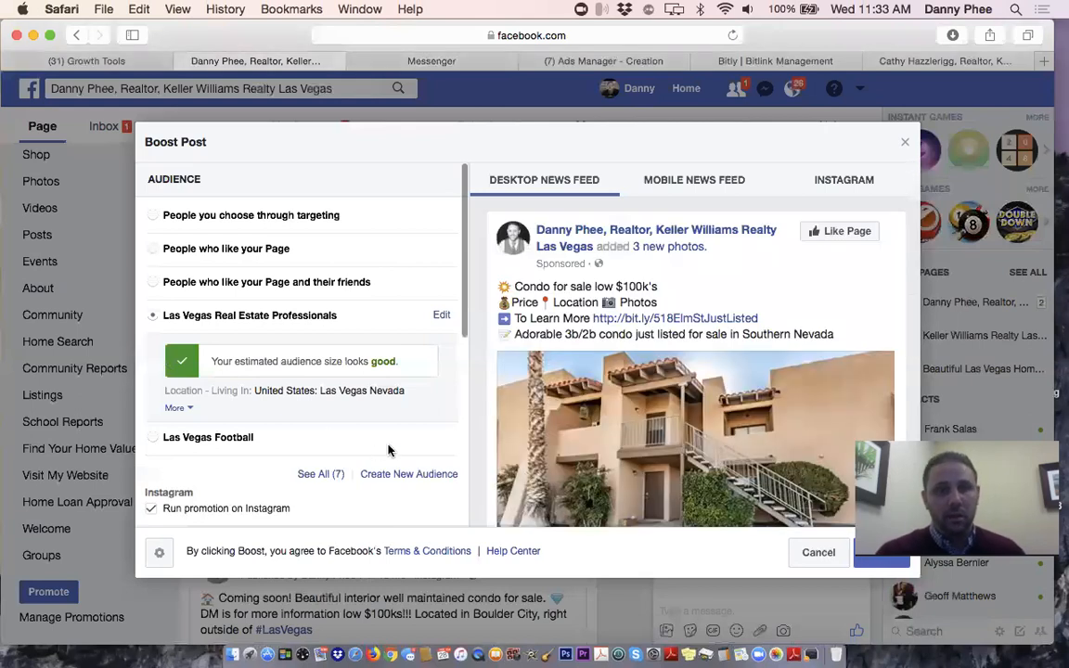
Change the boost's total budget to $5
scroll(388, 450, down, 3)
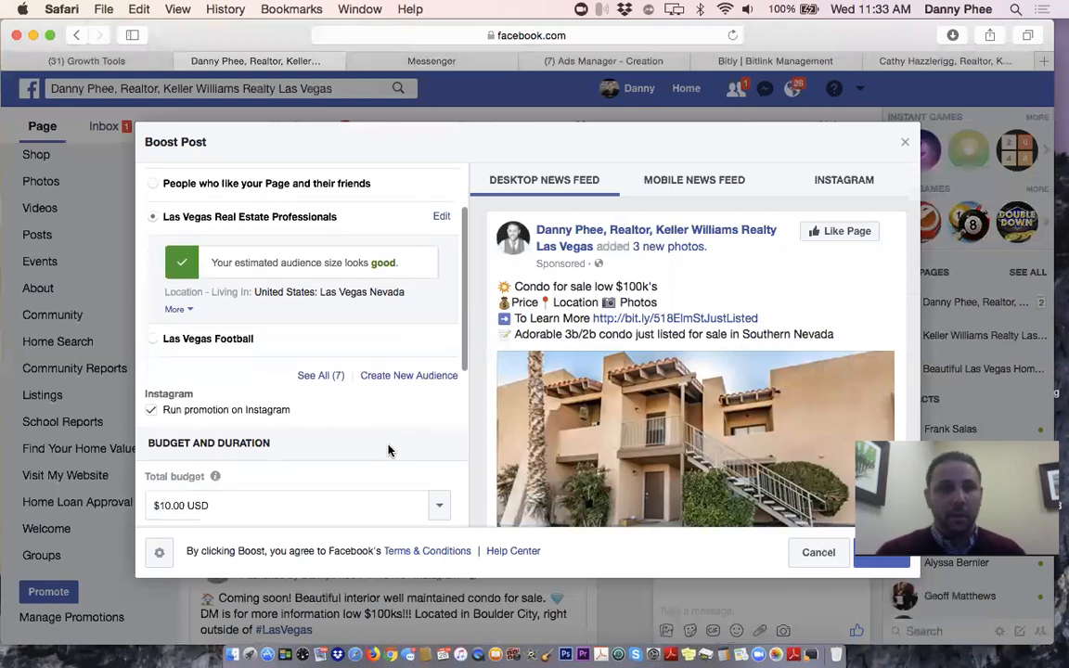
scroll(388, 450, down, 3)
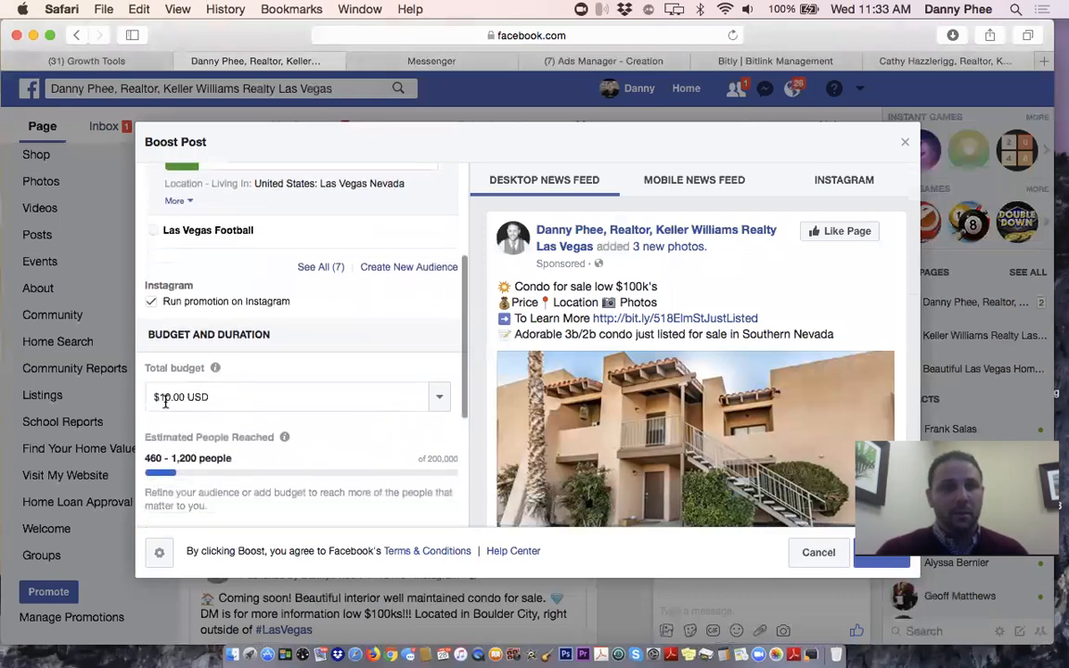
click(165, 398)
key(Right)
key(BackSpace)
key(BackSpace)
text(5)
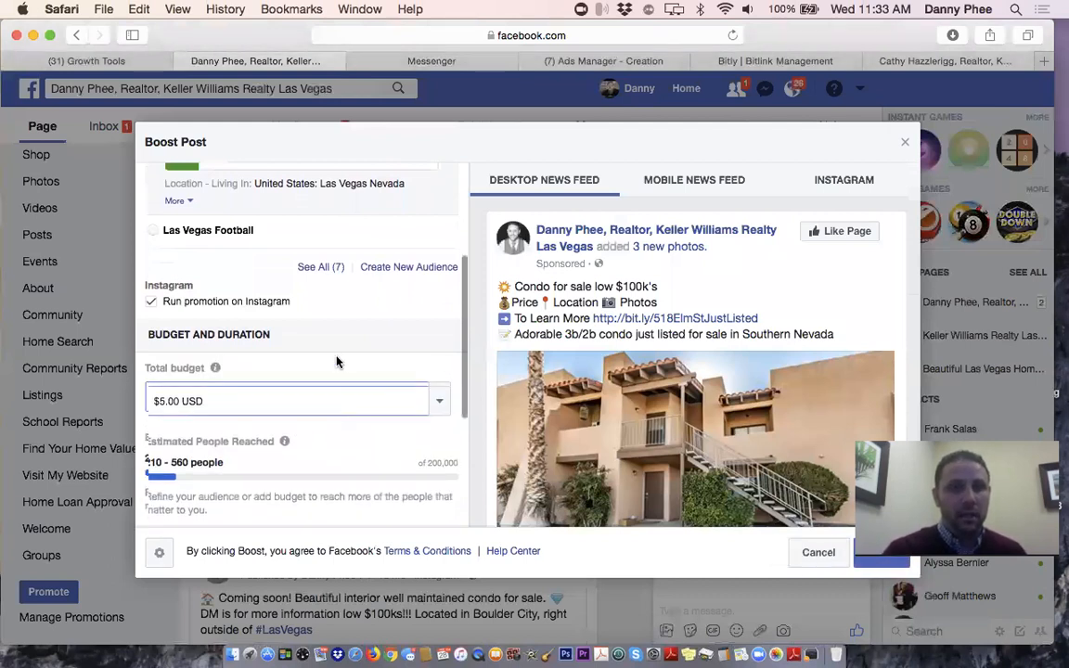
Choose the saved NON REAL ESTATE LAS VEGAS LIKELY TO MOVE audience for the boost
scroll(337, 362, up, 4)
scroll(269, 291, up, 2)
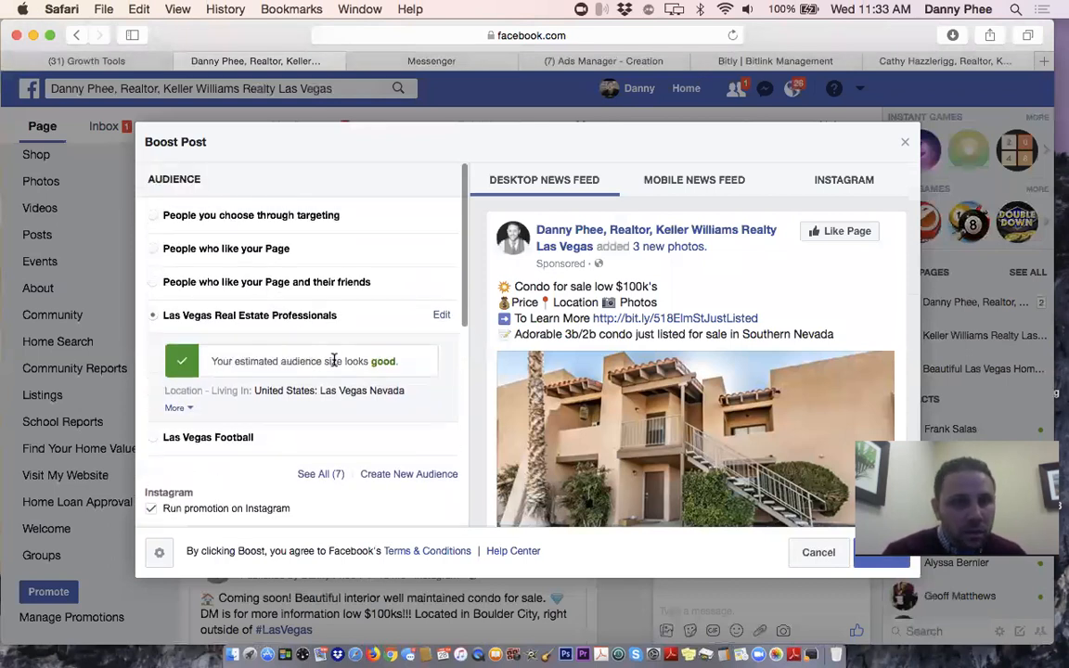
scroll(345, 349, down, 2)
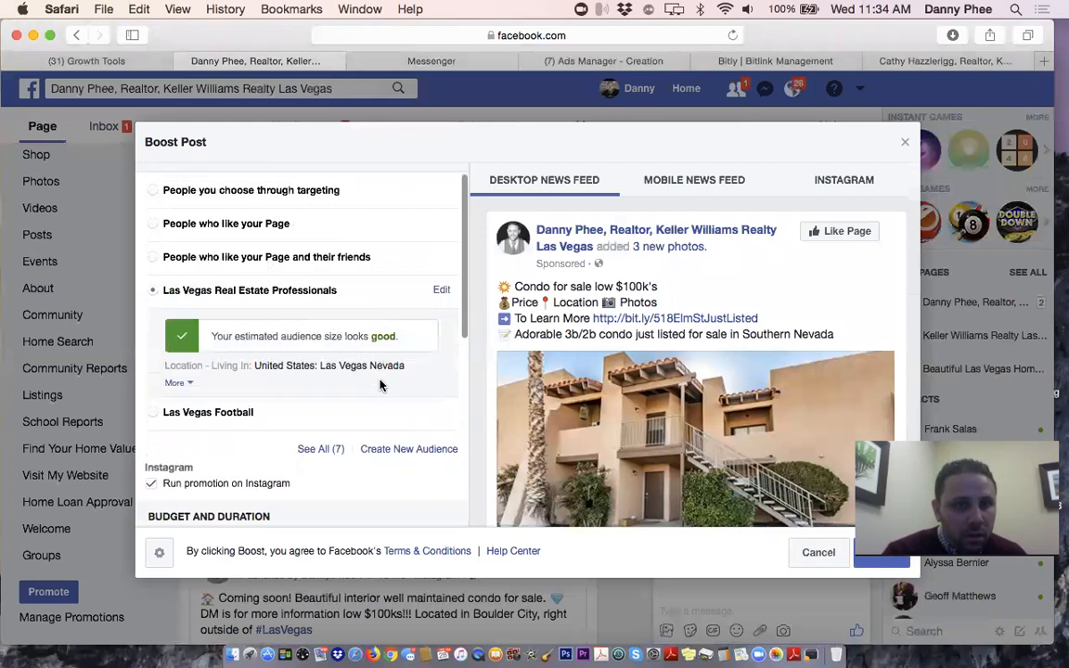
click(333, 426)
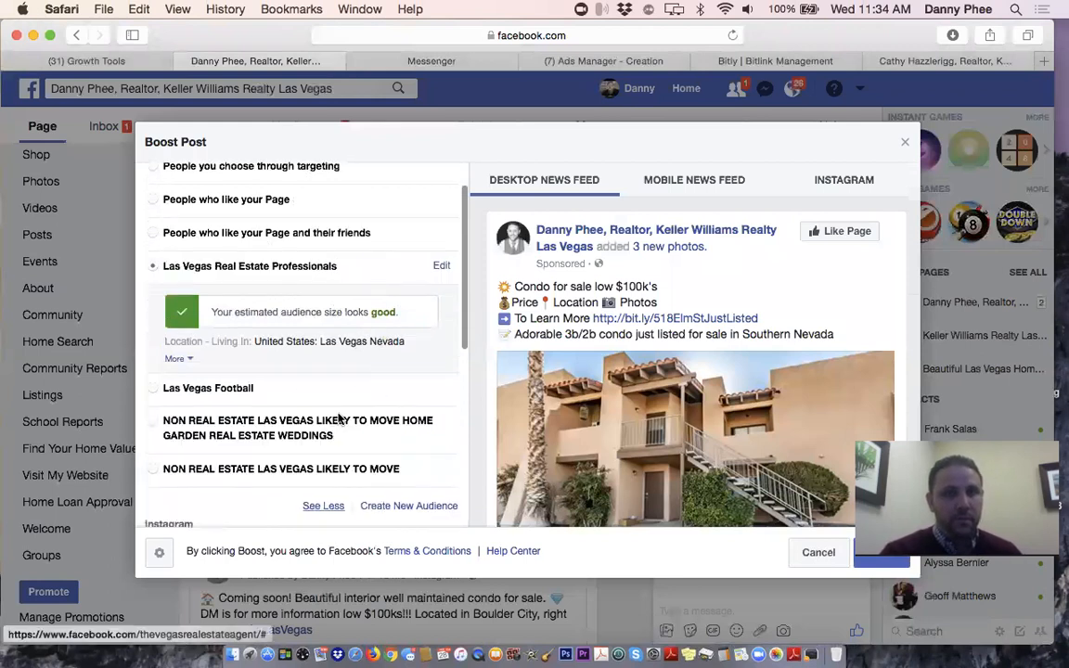
scroll(353, 394, down, 2)
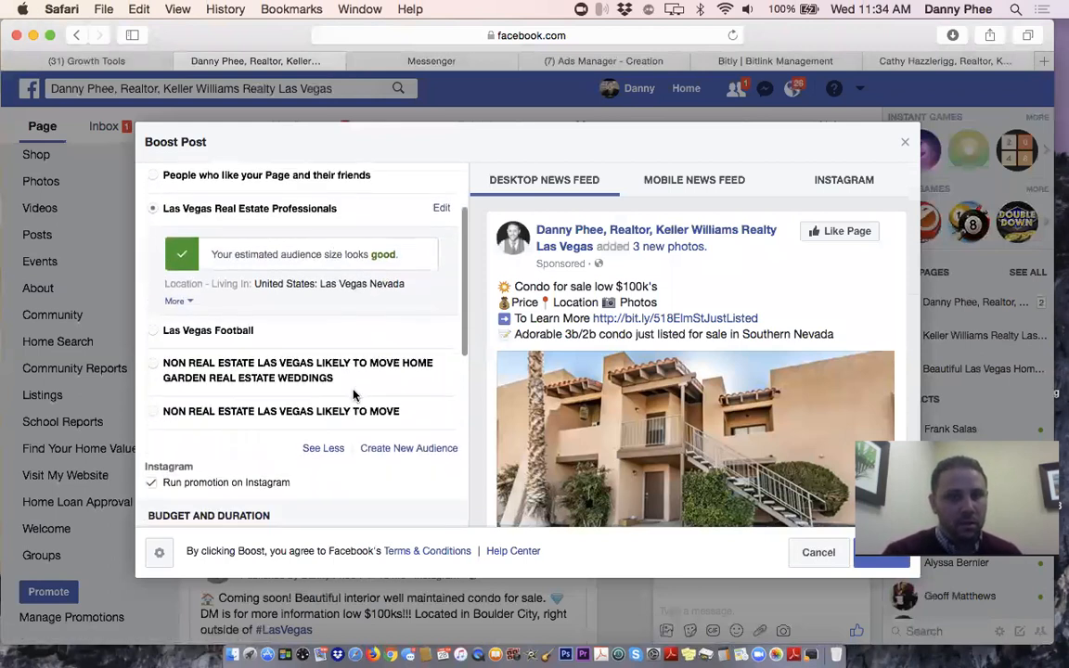
scroll(353, 395, down, 1)
scroll(353, 394, down, 1)
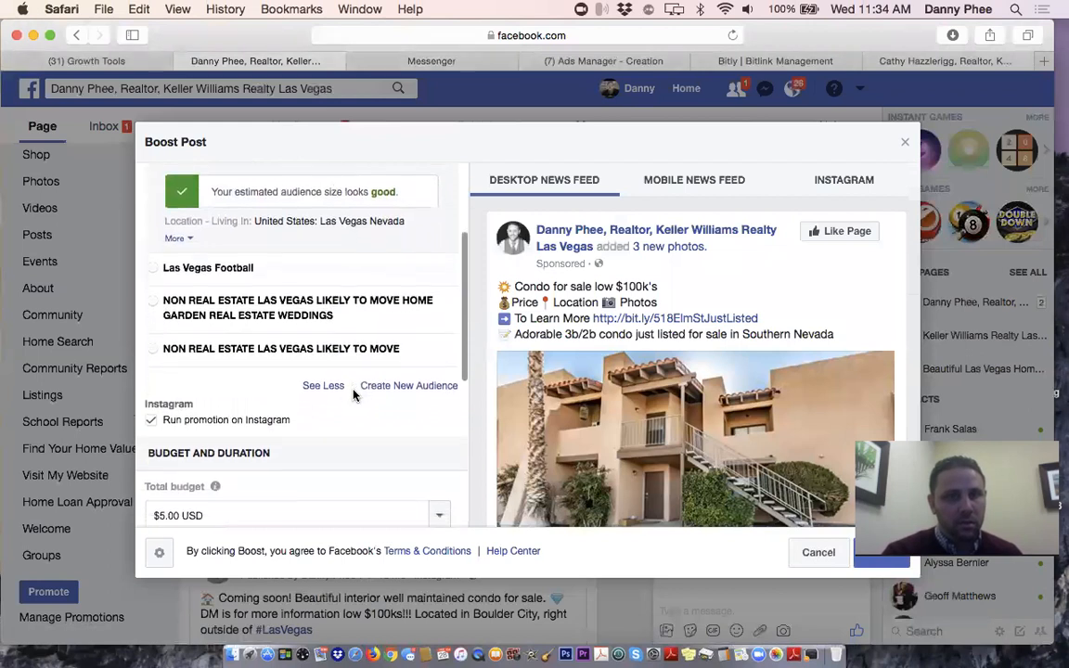
click(158, 351)
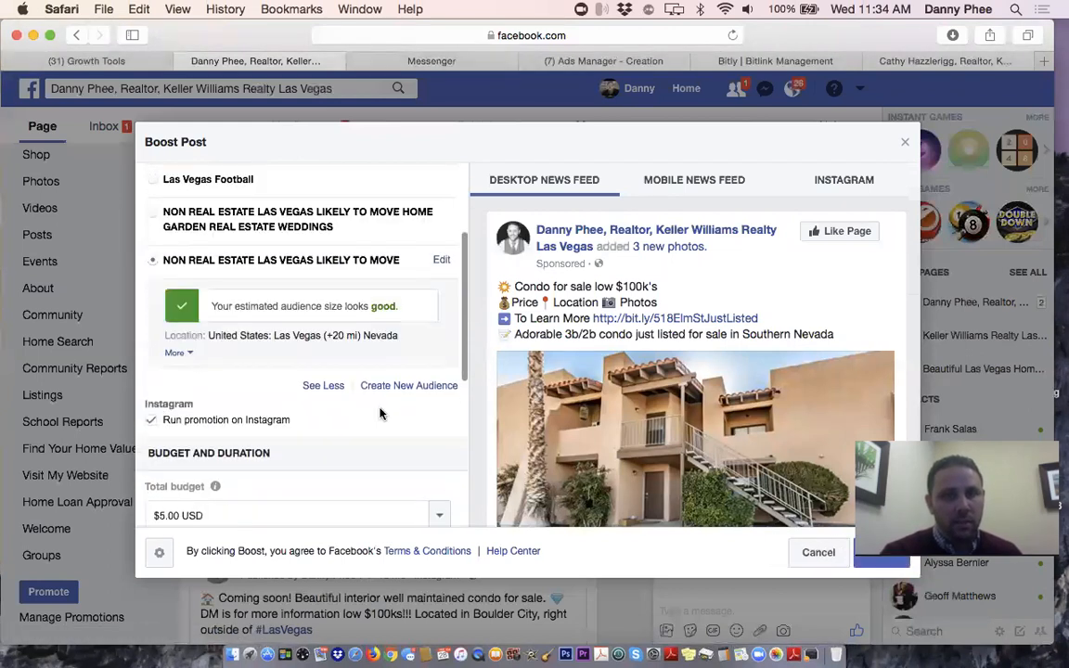
Edit the saved audience to use a 25 mile radius around Las Vegas
click(442, 262)
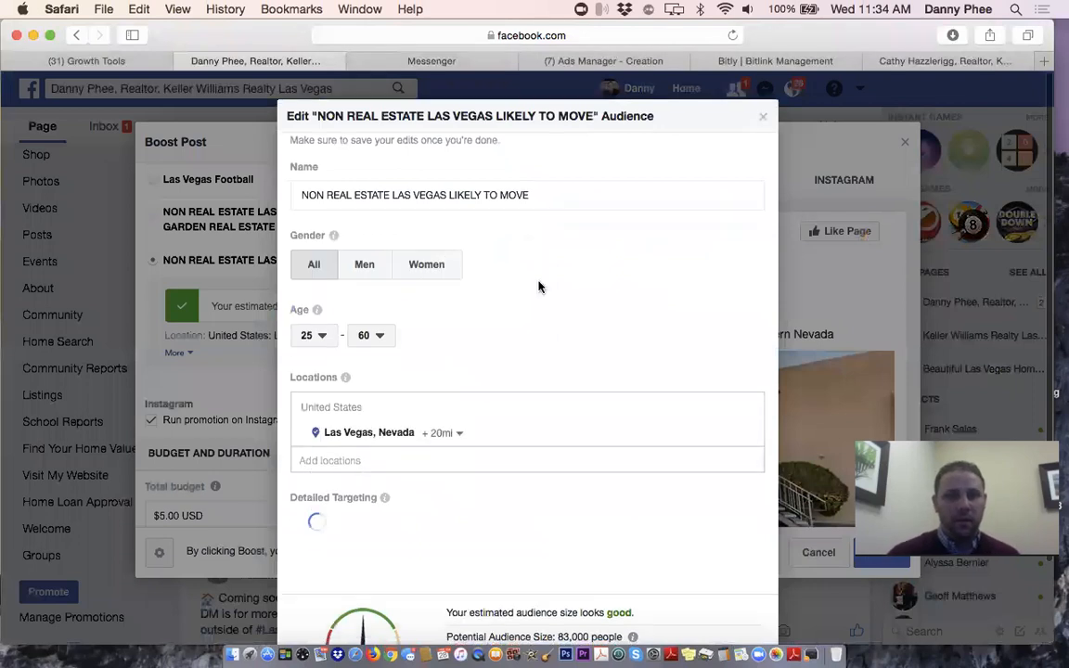
scroll(538, 287, down, 3)
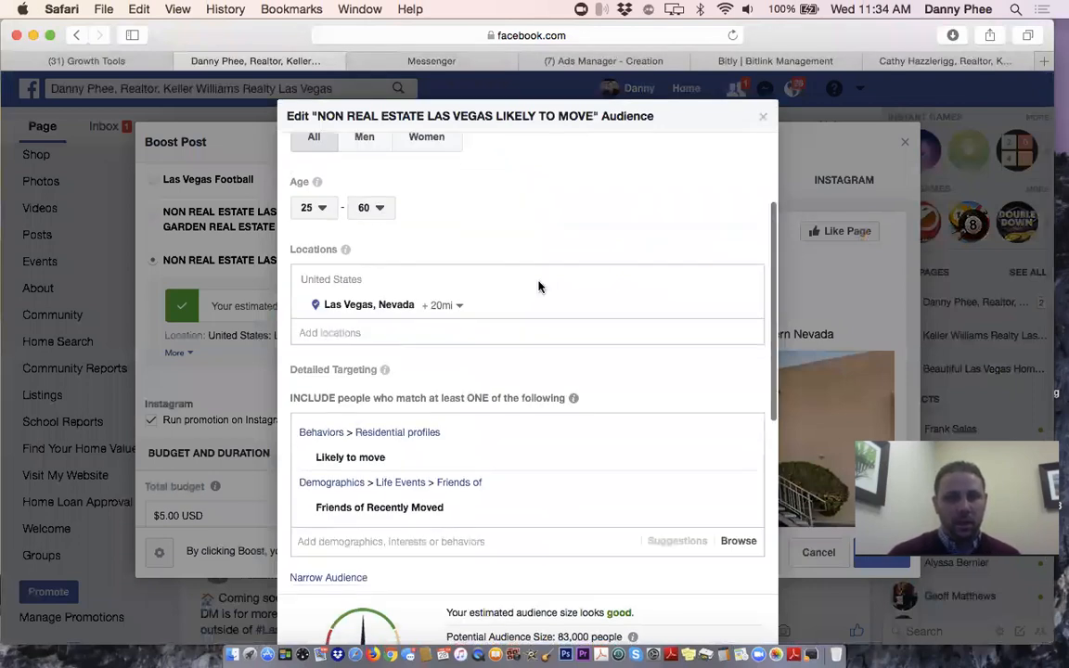
scroll(579, 375, down, 1)
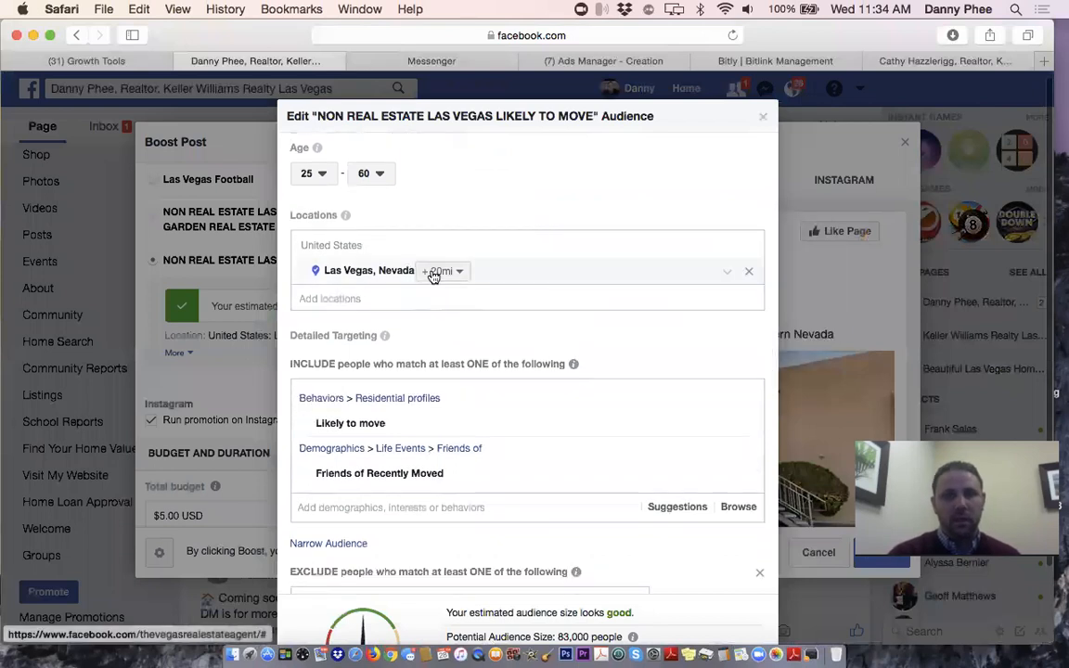
click(434, 272)
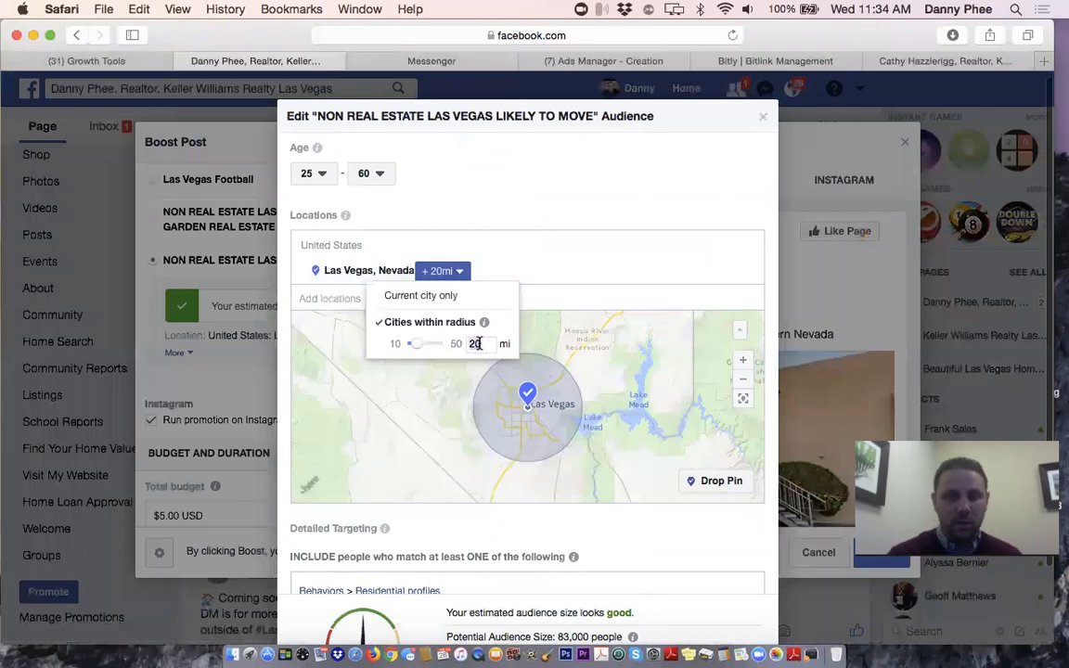
click(477, 343)
key(BackSpace)
text(5)
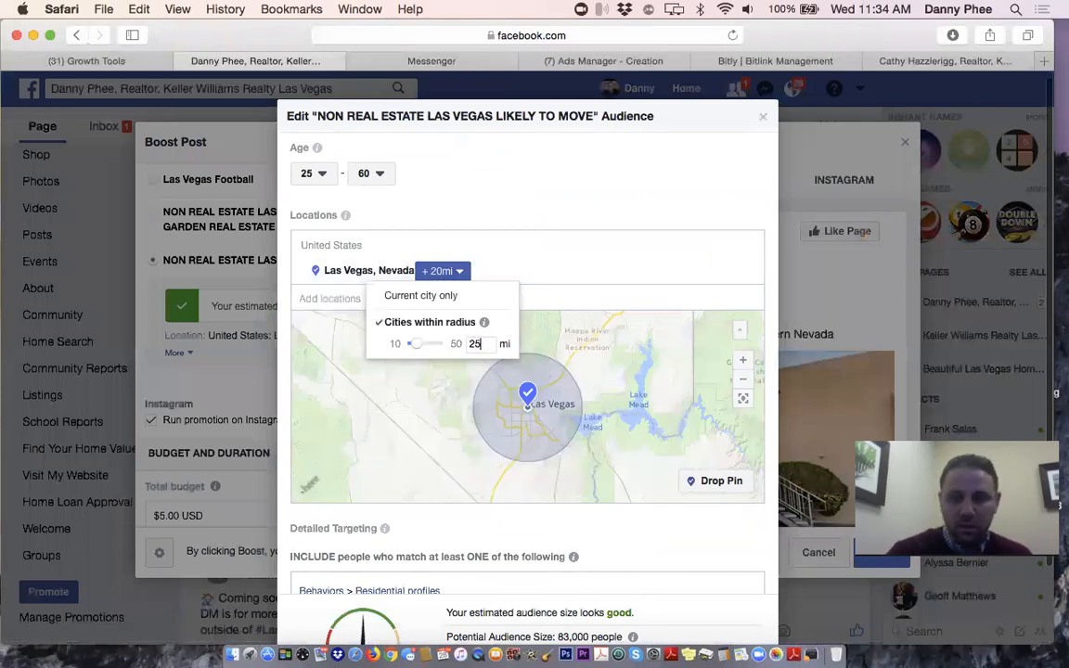
click(526, 410)
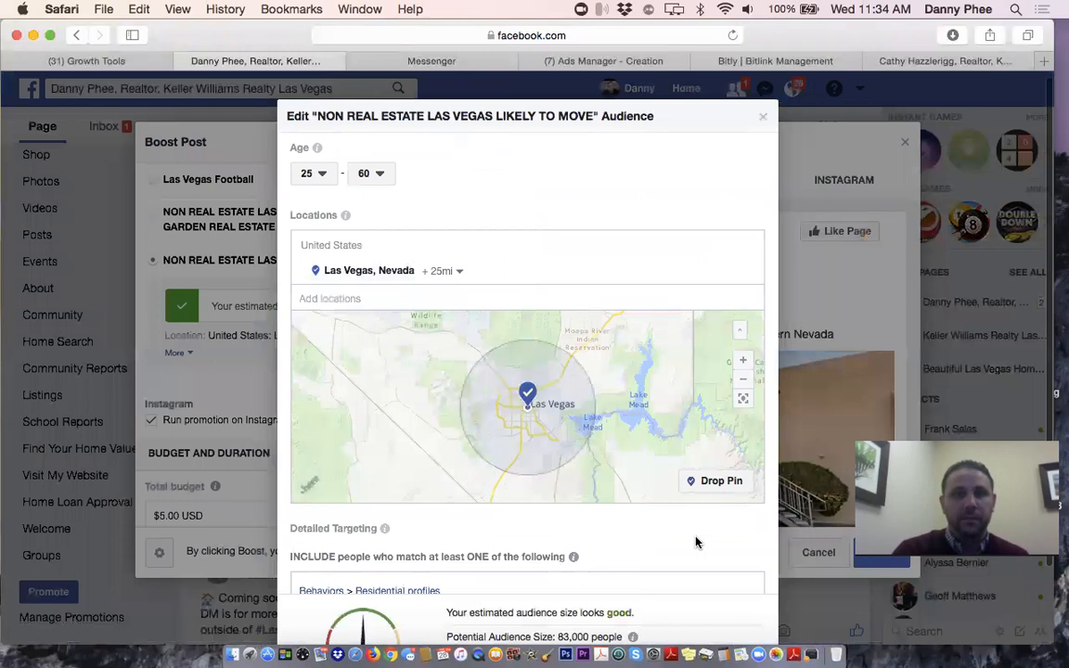
Raise the audience's maximum age to 65+
scroll(697, 543, down, 3)
scroll(697, 543, up, 3)
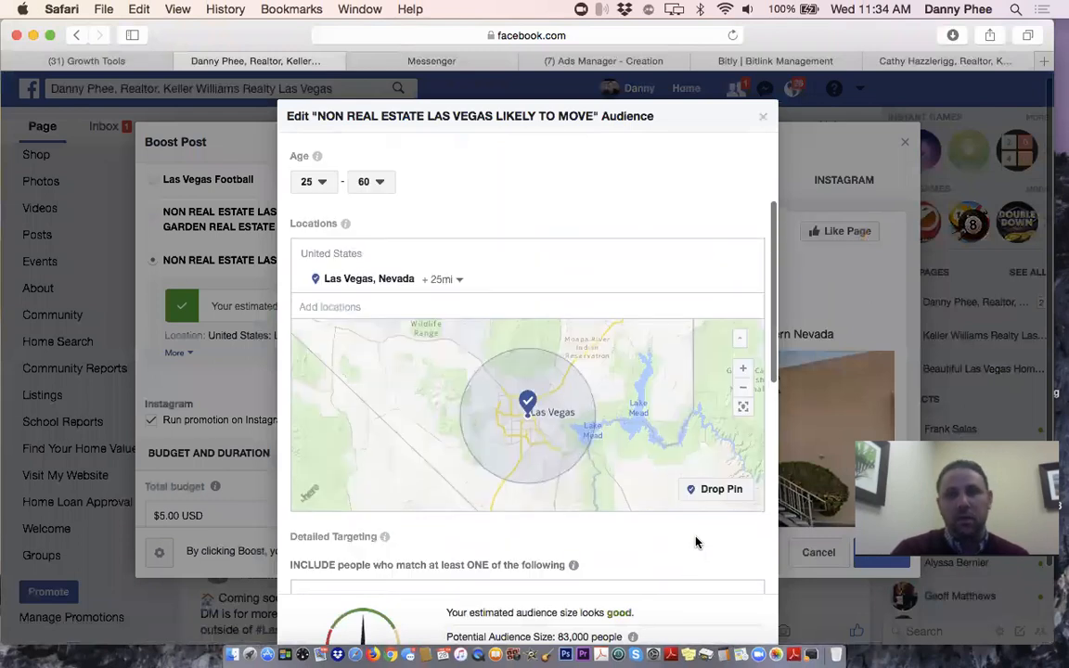
scroll(697, 543, down, 3)
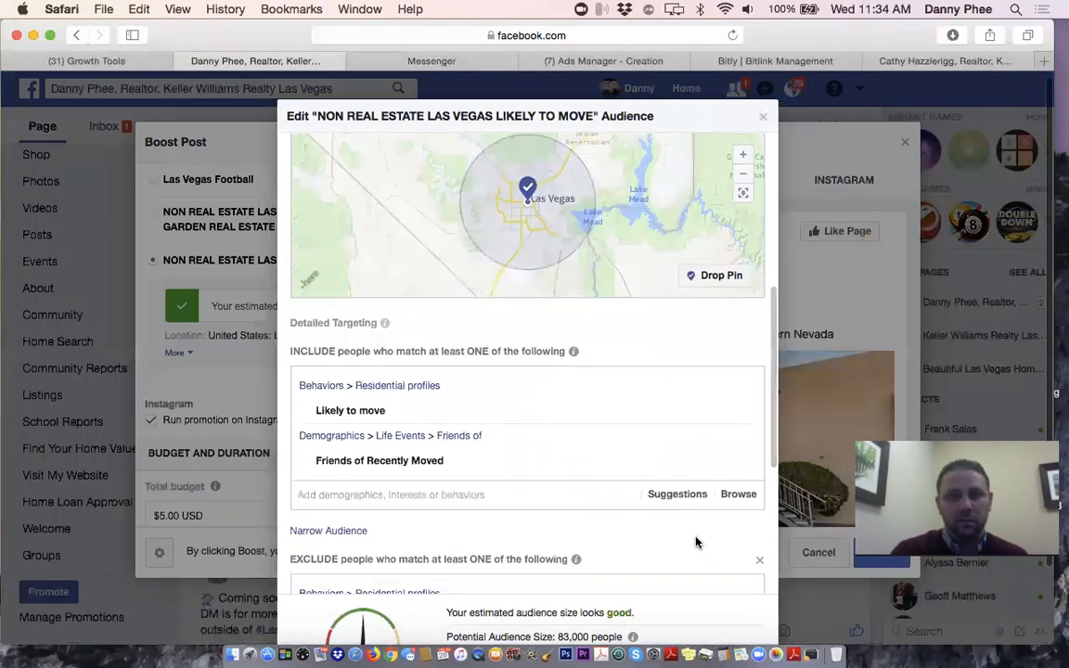
scroll(698, 536, up, 5)
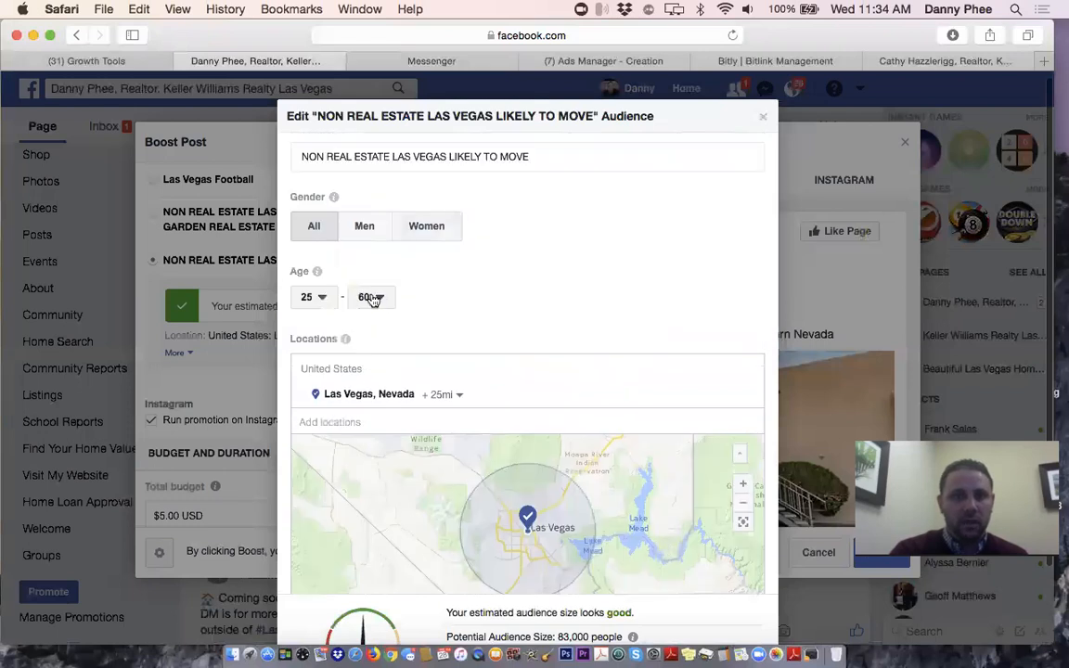
click(371, 298)
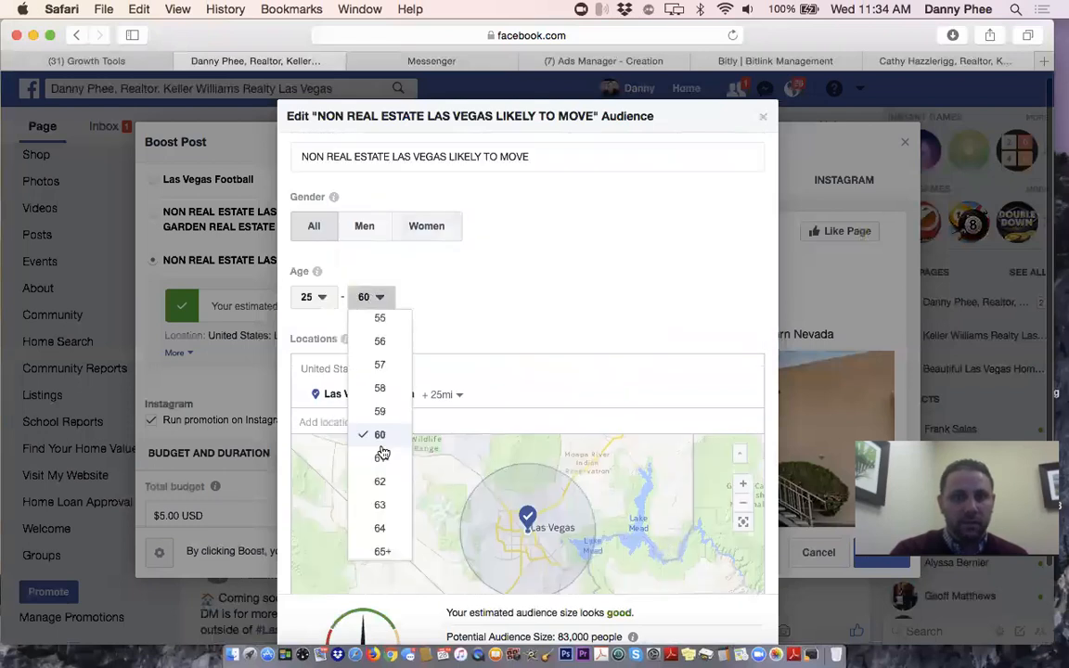
click(383, 553)
Review the audience's detailed Include targeting
scroll(541, 329, down, 2)
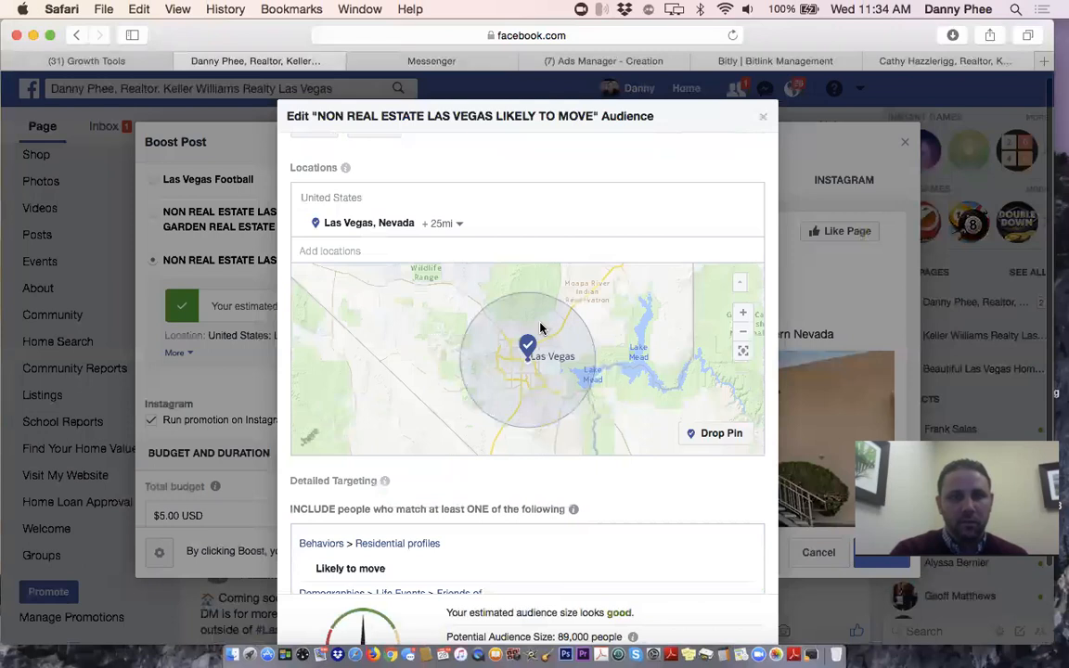
scroll(541, 328, down, 3)
mouse_move(539, 329)
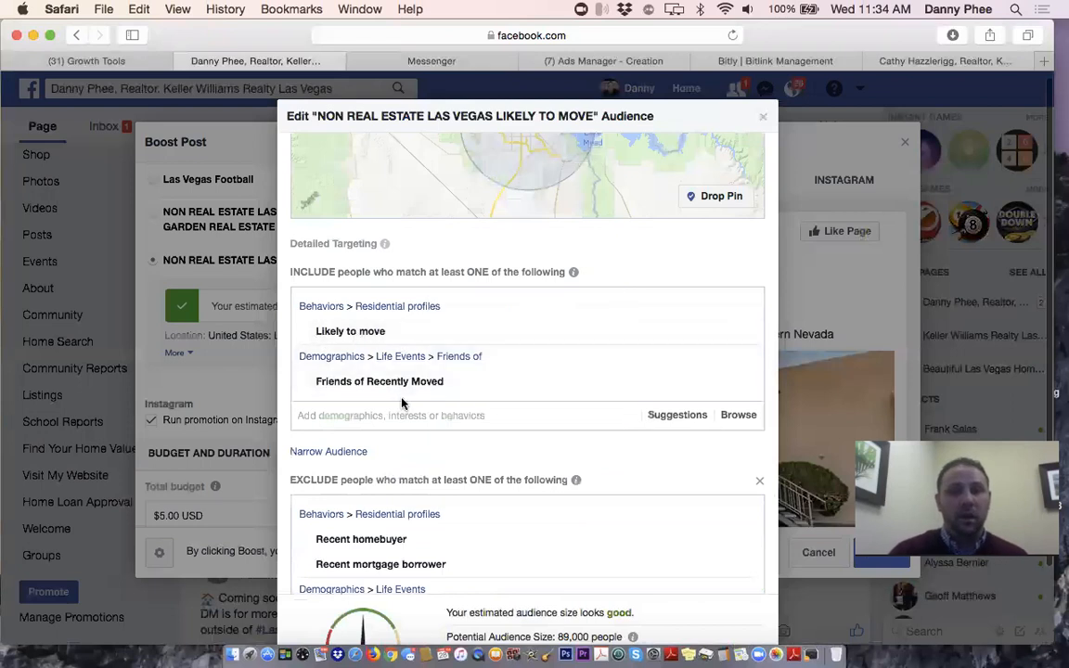
mouse_move(445, 386)
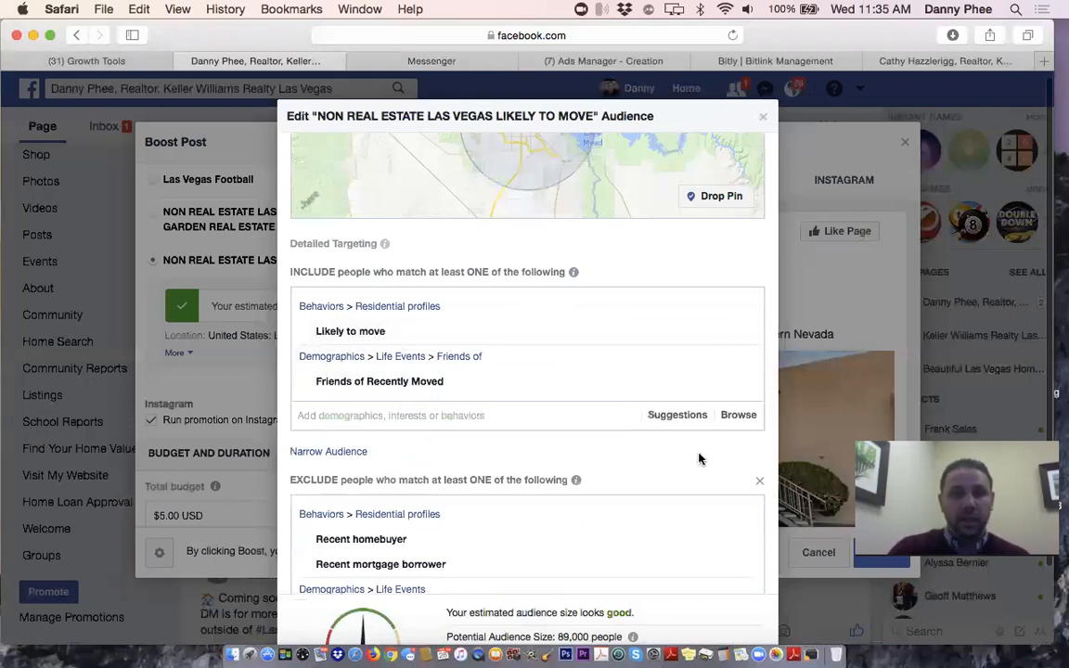
scroll(700, 459, down, 5)
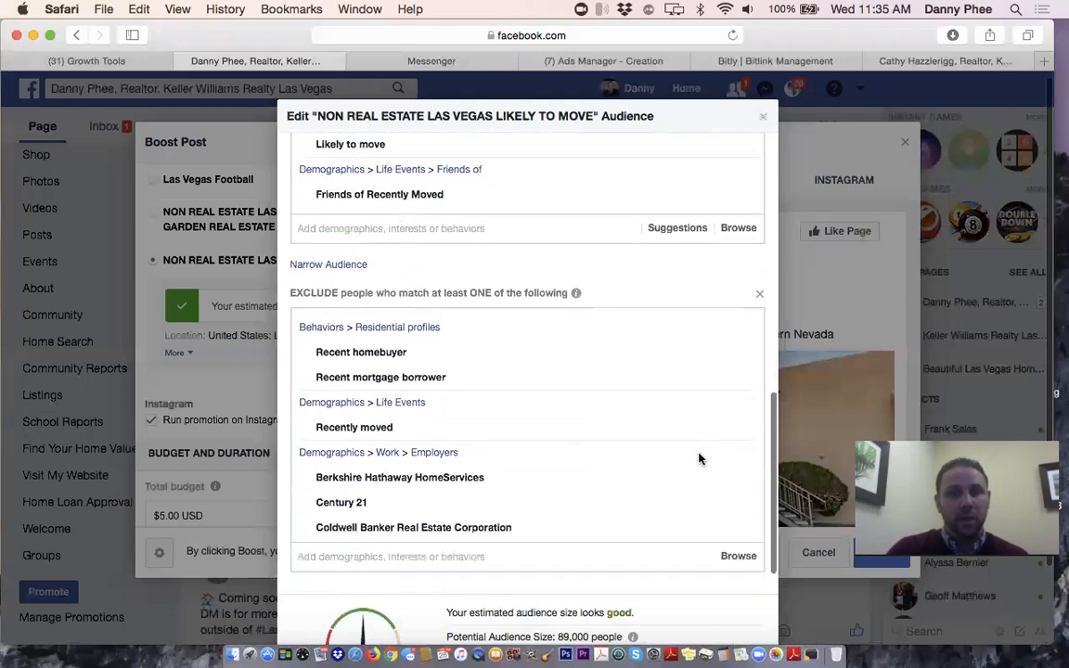
mouse_move(356, 357)
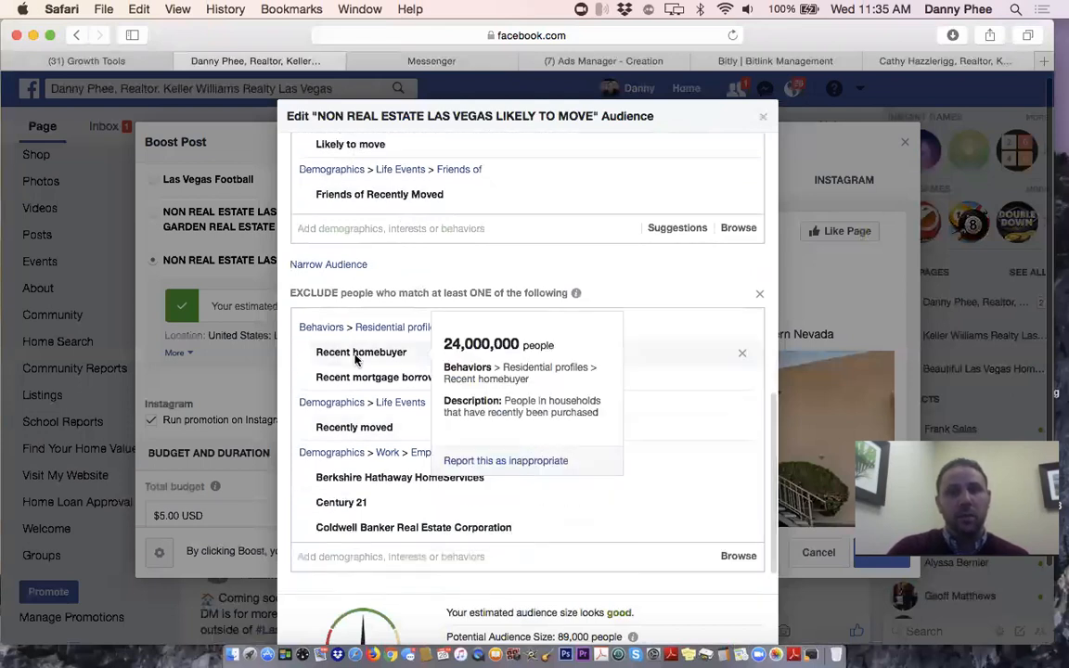
mouse_move(403, 389)
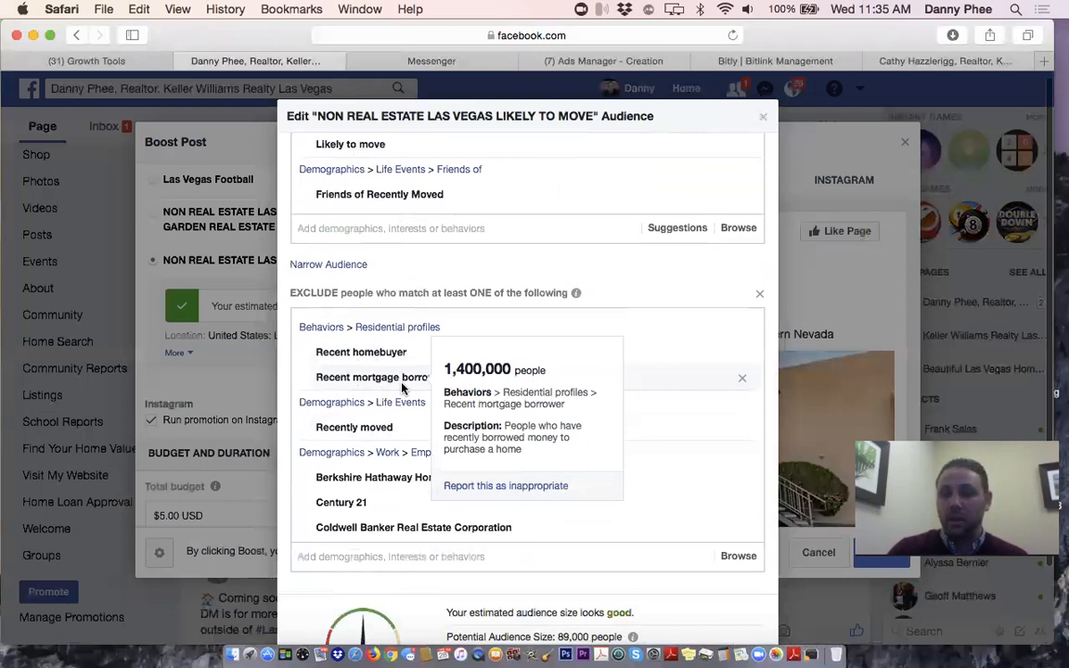
scroll(403, 389, down, 2)
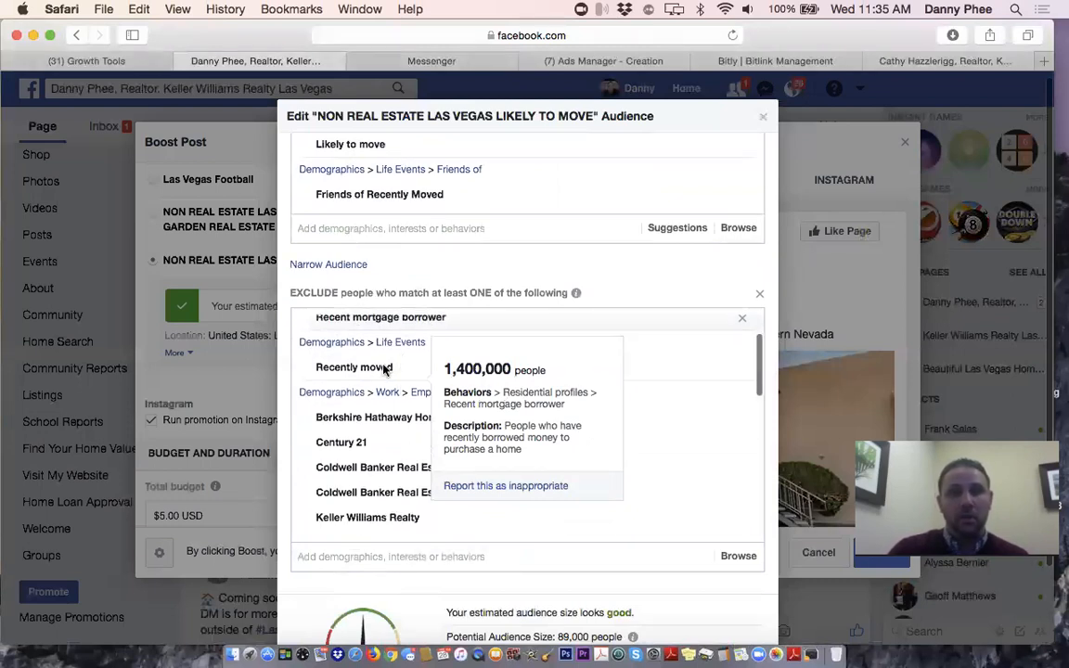
mouse_move(385, 370)
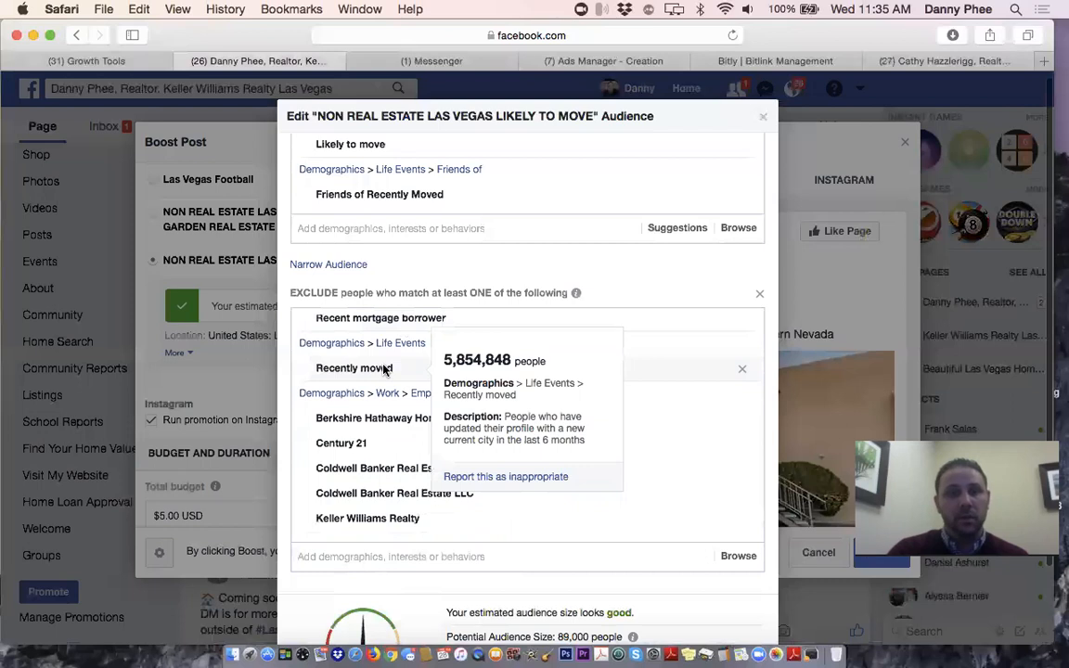
Check the exclusions for recent homebuyers, mortgage borrowers, movers and brokerages, then save the audience
scroll(414, 515, down, 2)
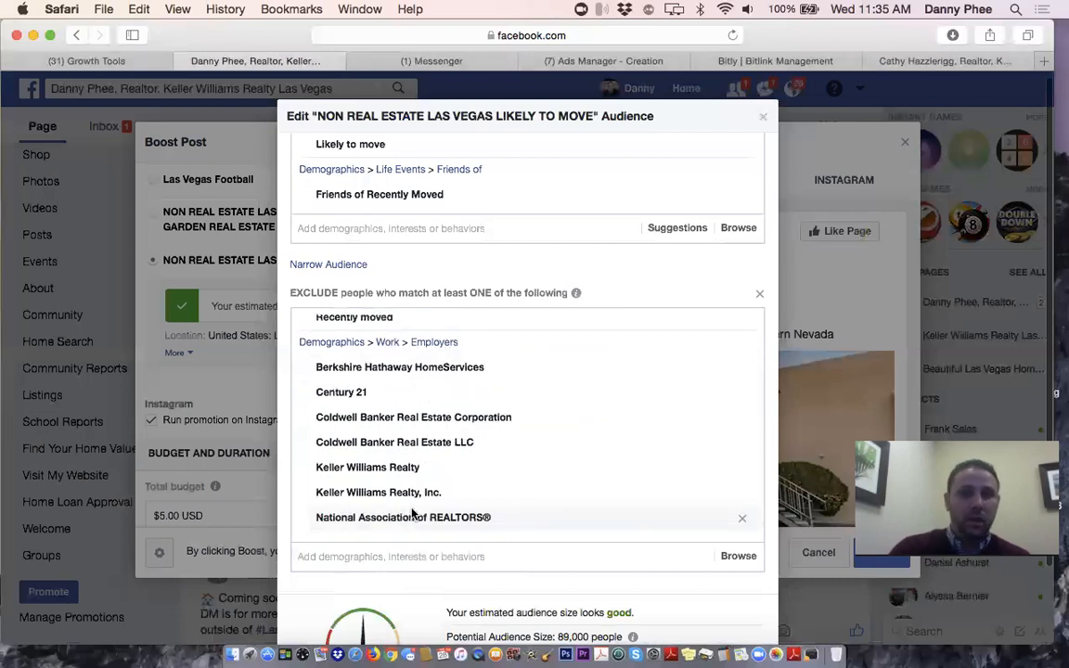
scroll(414, 515, down, 5)
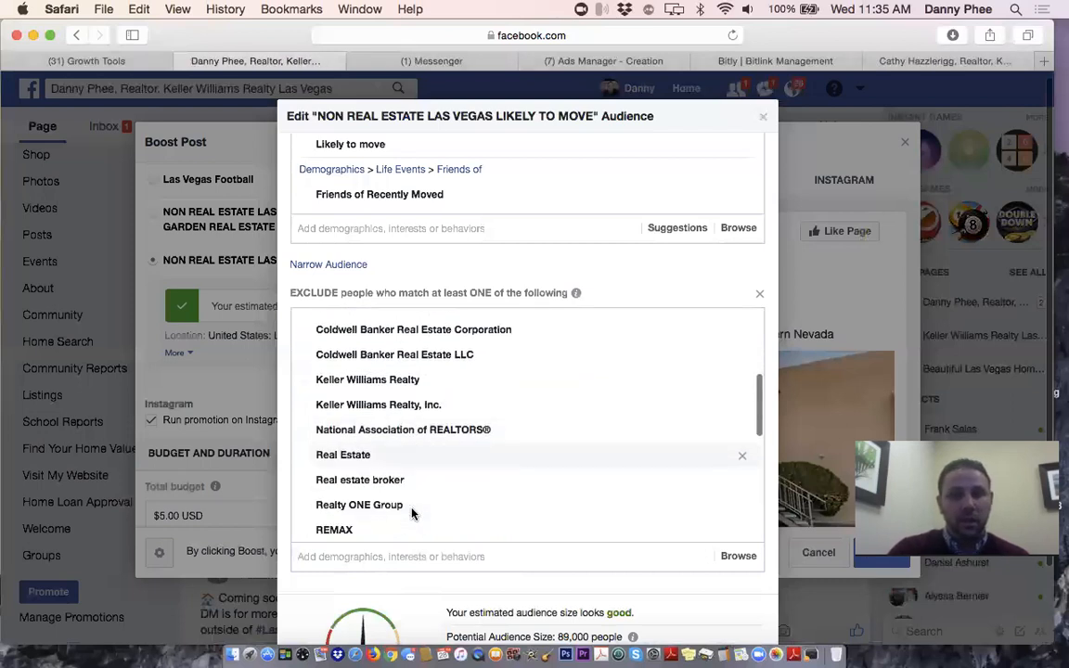
scroll(414, 515, down, 2)
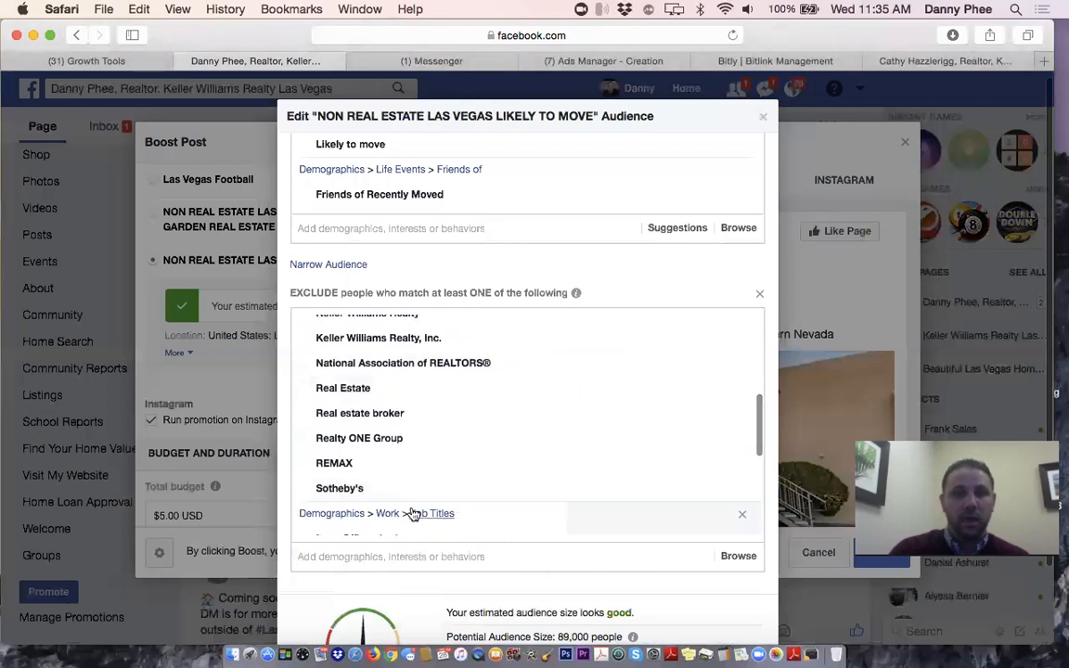
scroll(414, 516, down, 8)
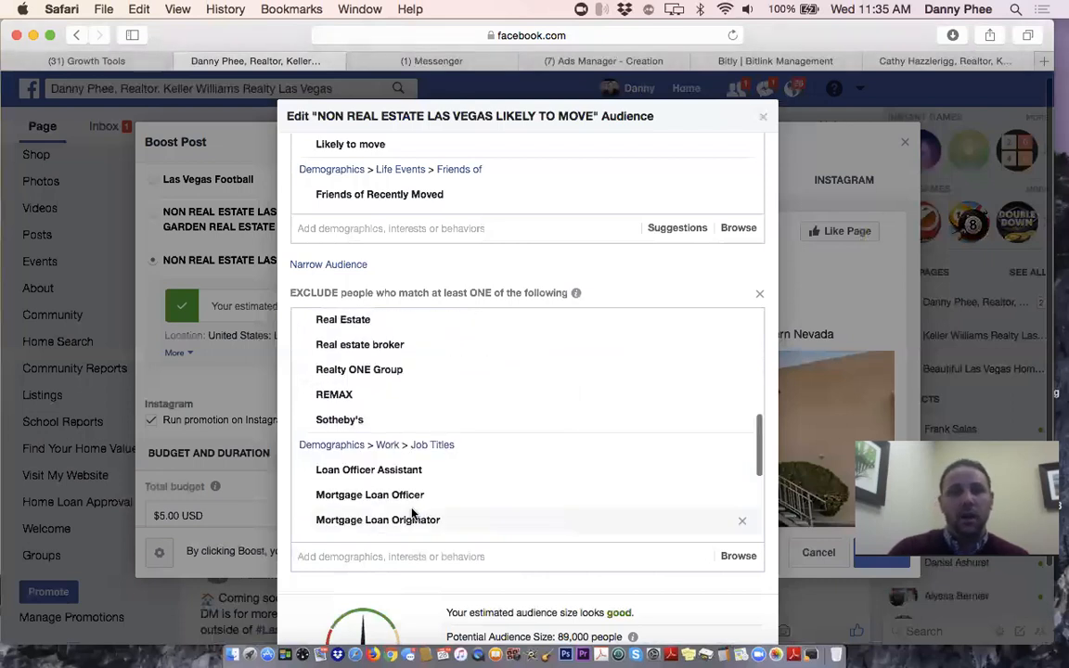
scroll(414, 515, down, 4)
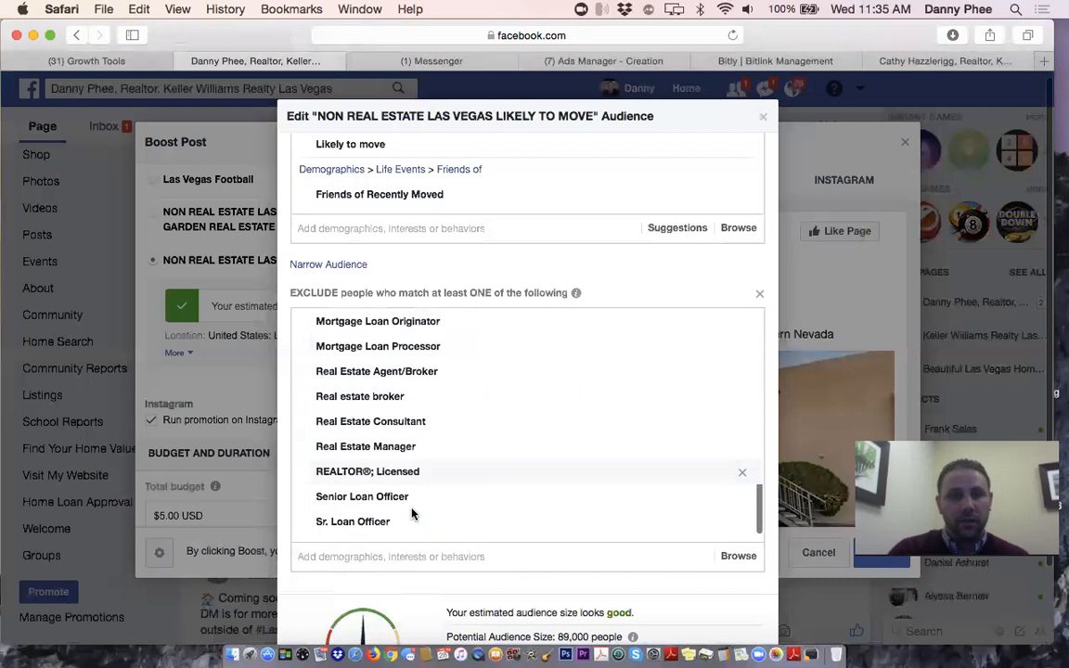
scroll(621, 330, up, 10)
scroll(690, 281, up, 5)
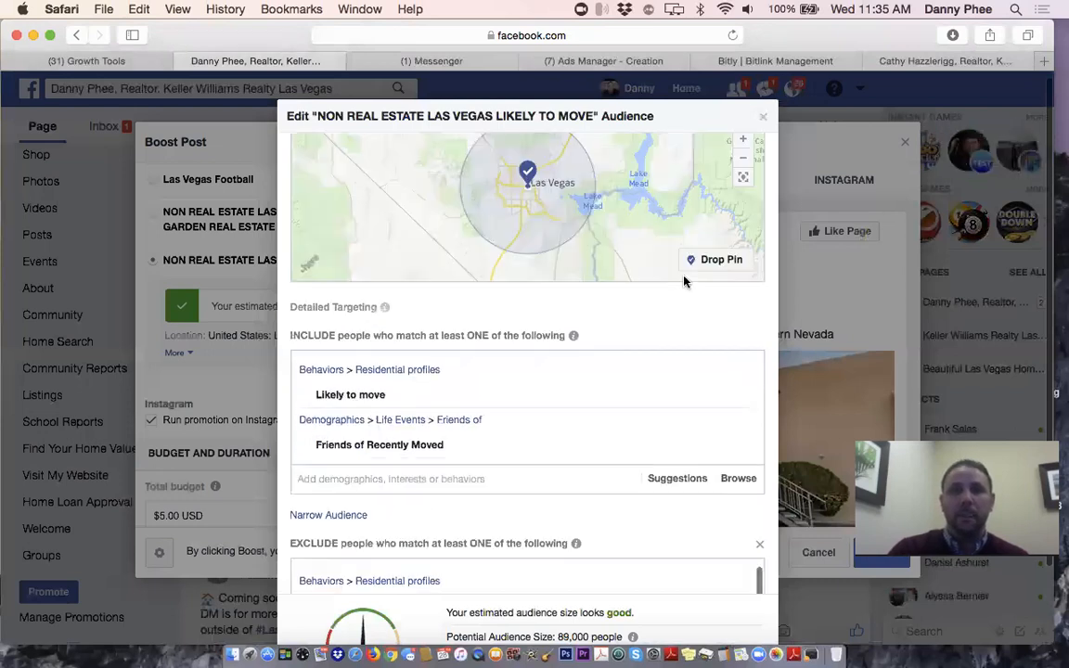
scroll(700, 335, up, 3)
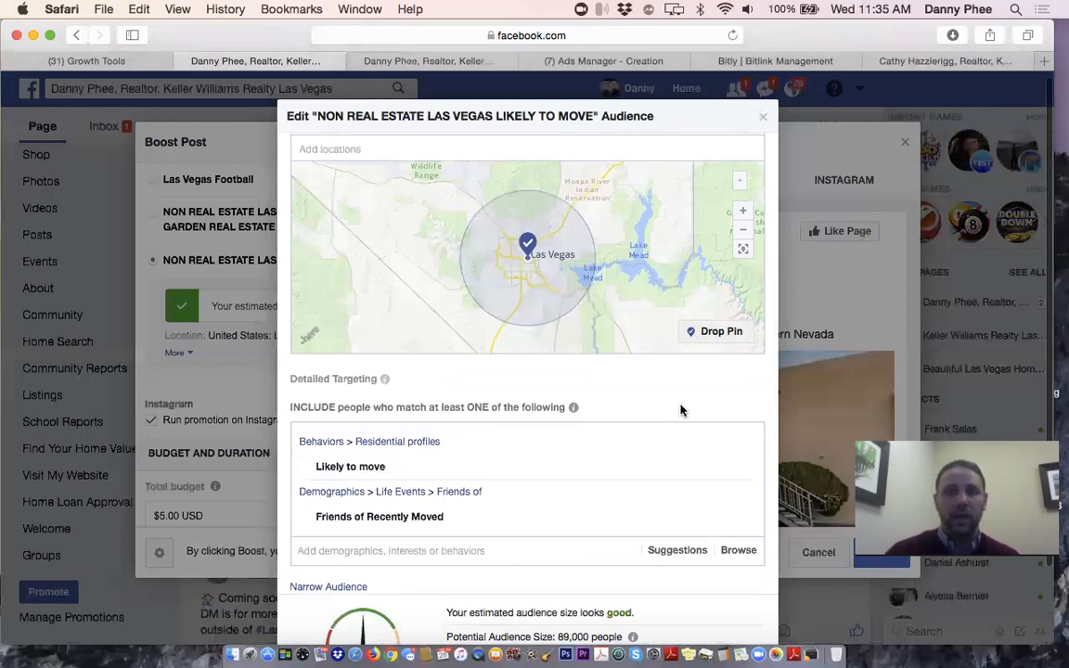
scroll(680, 410, down, 4)
scroll(681, 410, down, 5)
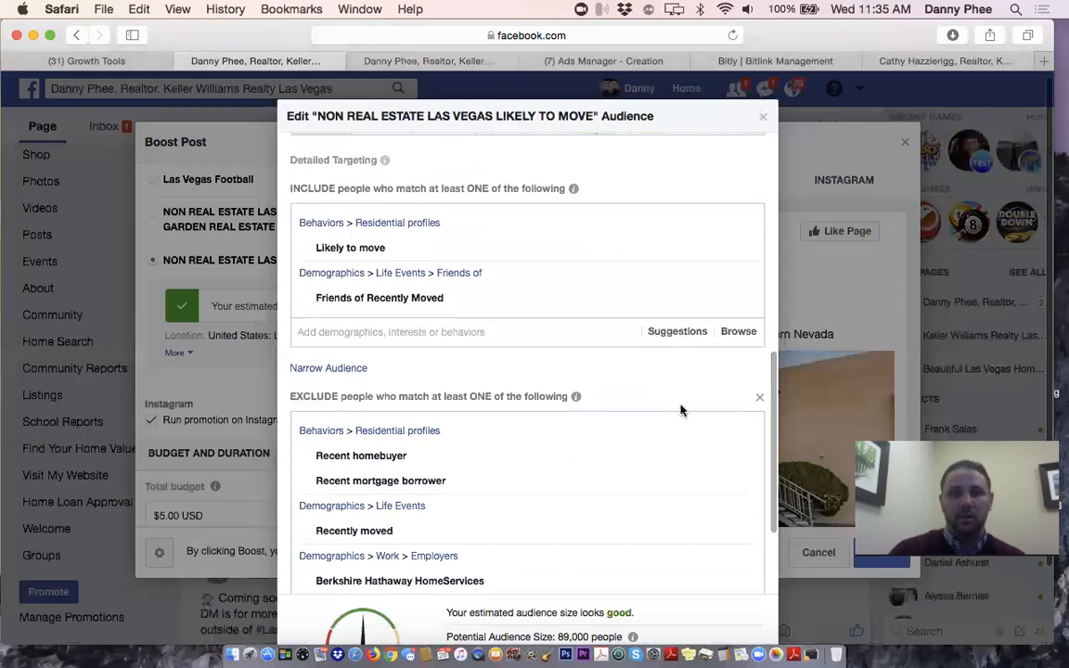
scroll(743, 555, down, 2)
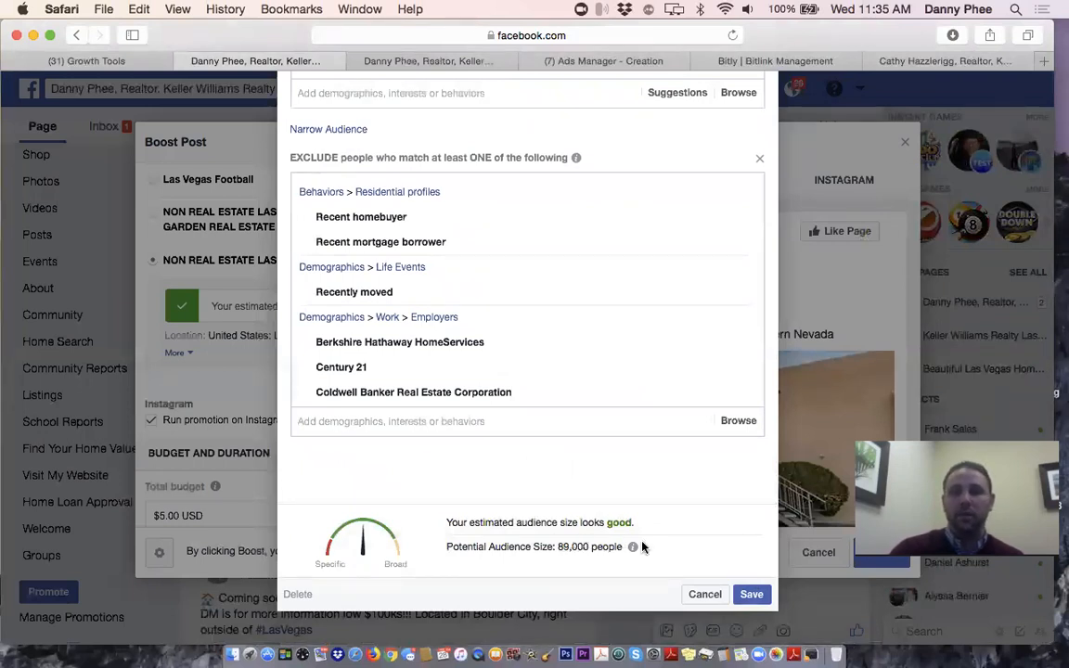
mouse_move(586, 518)
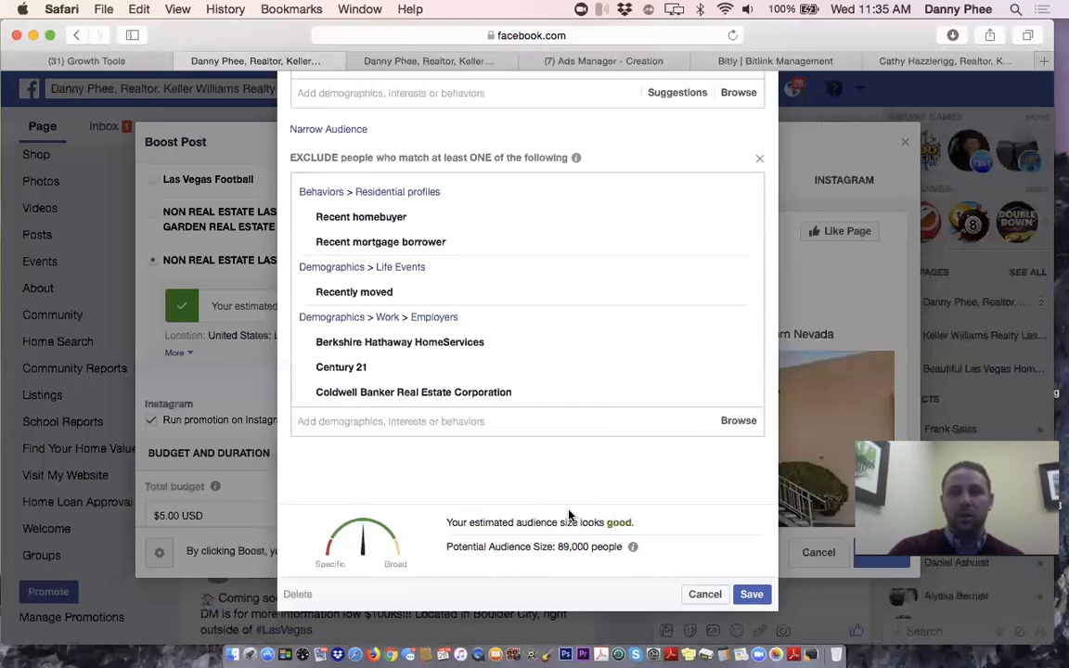
click(759, 597)
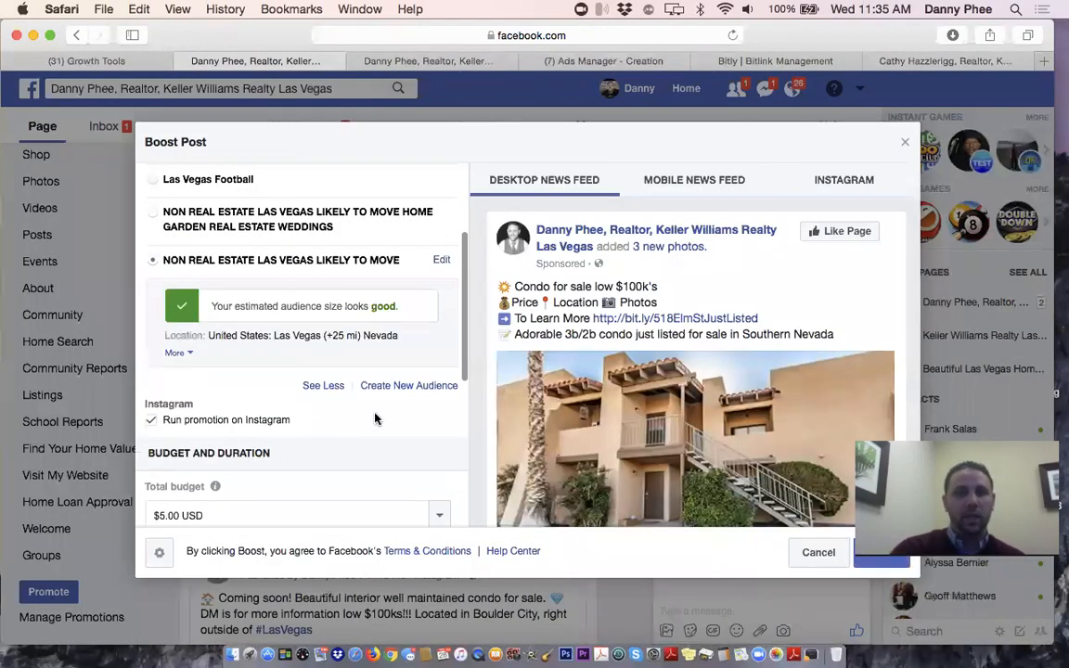
Set the boost duration to 7 days and the total budget to $35.00 USD
scroll(379, 423, down, 5)
scroll(375, 419, down, 3)
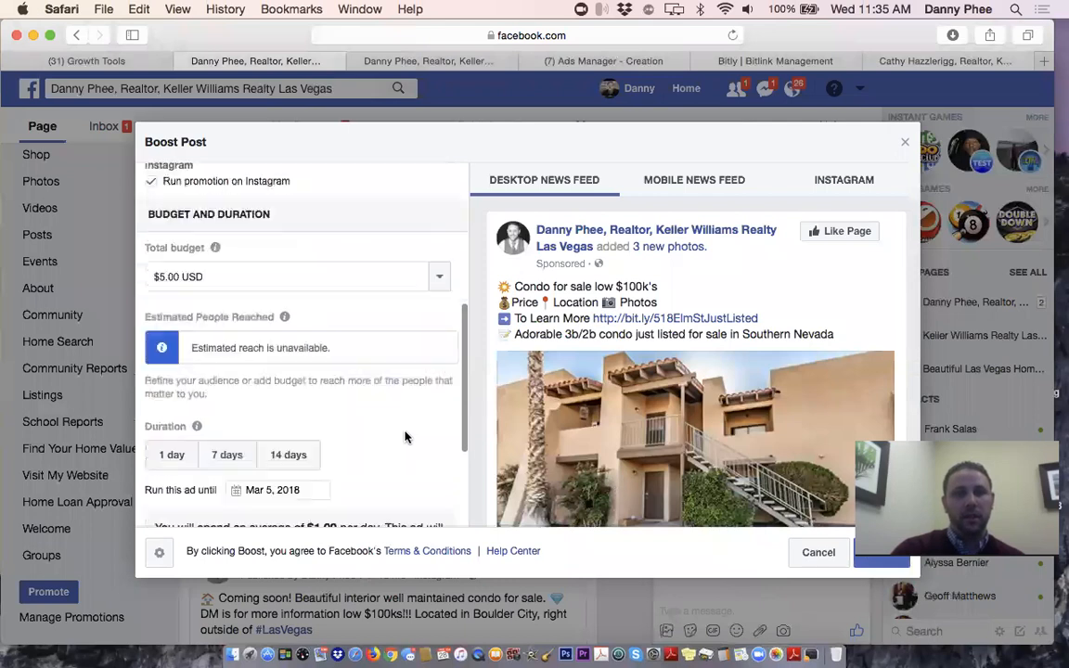
click(225, 403)
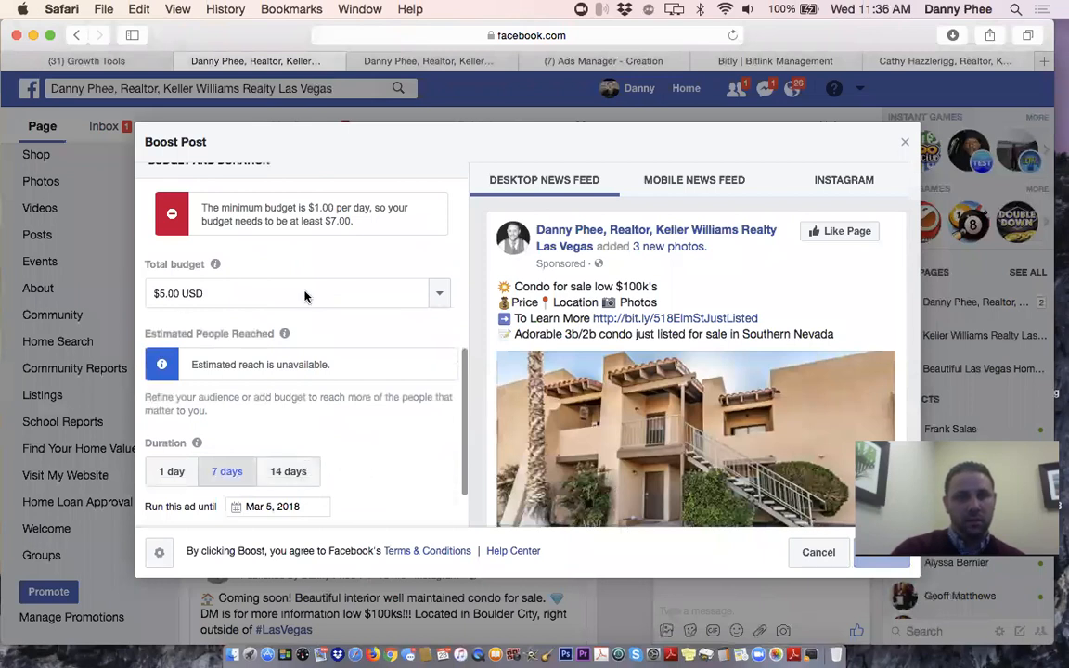
click(160, 294)
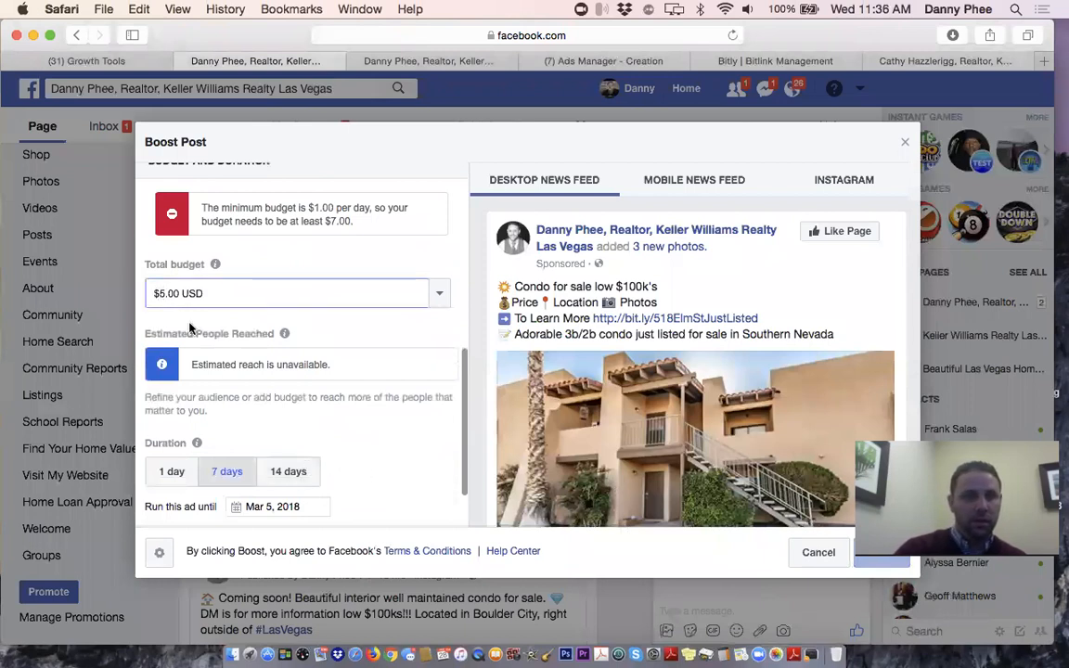
text(3)
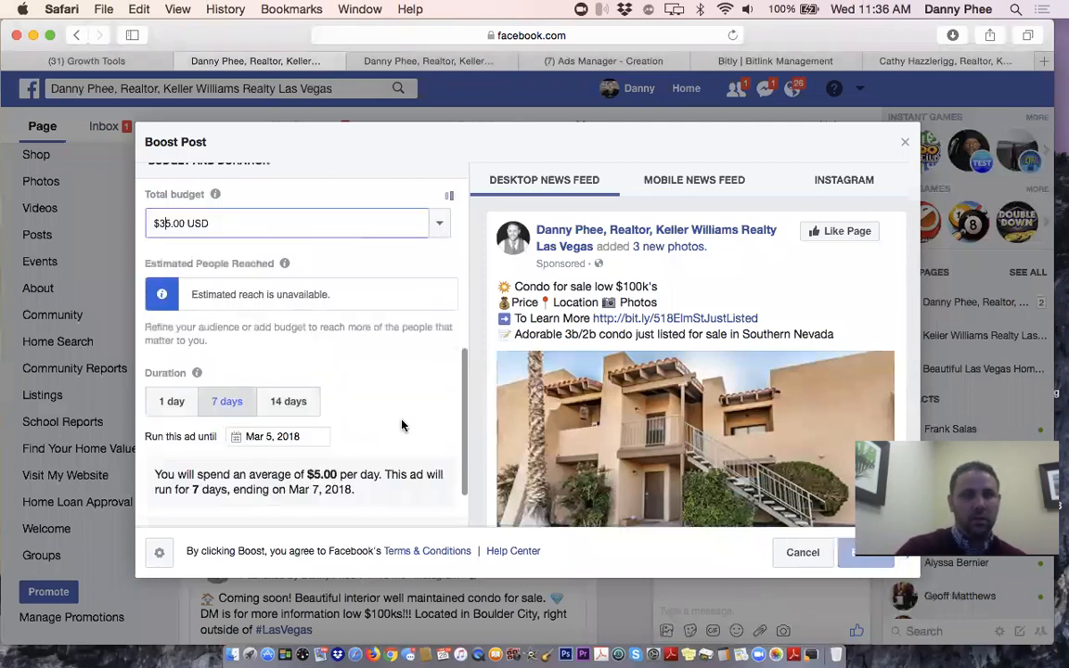
scroll(402, 425, down, 2)
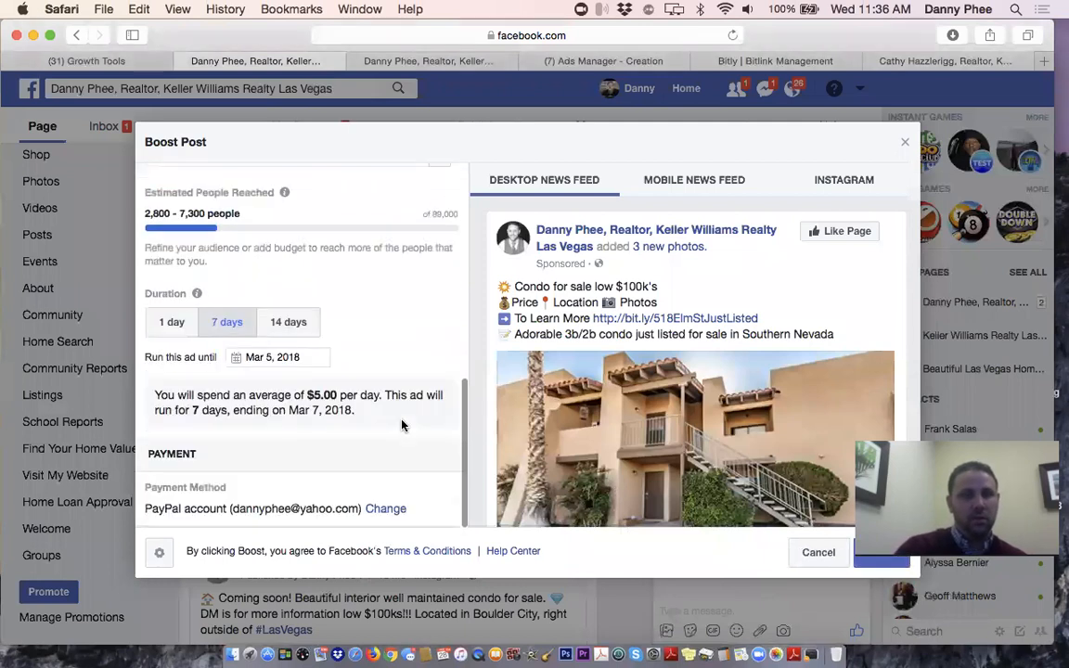
scroll(402, 425, up, 2)
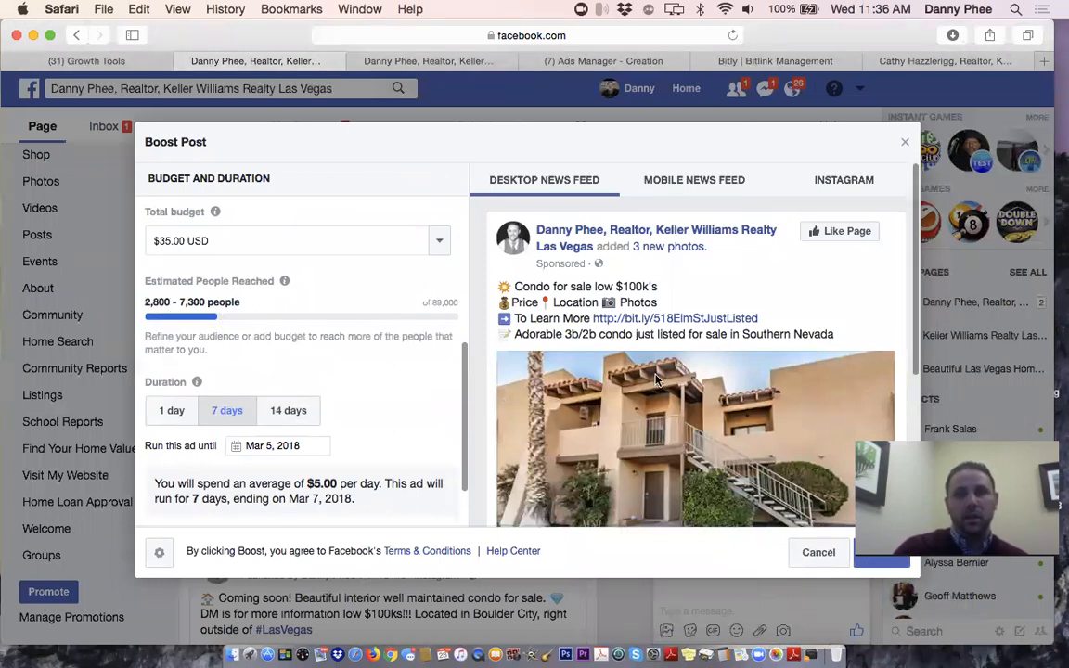
scroll(698, 383, down, 3)
scroll(627, 339, up, 2)
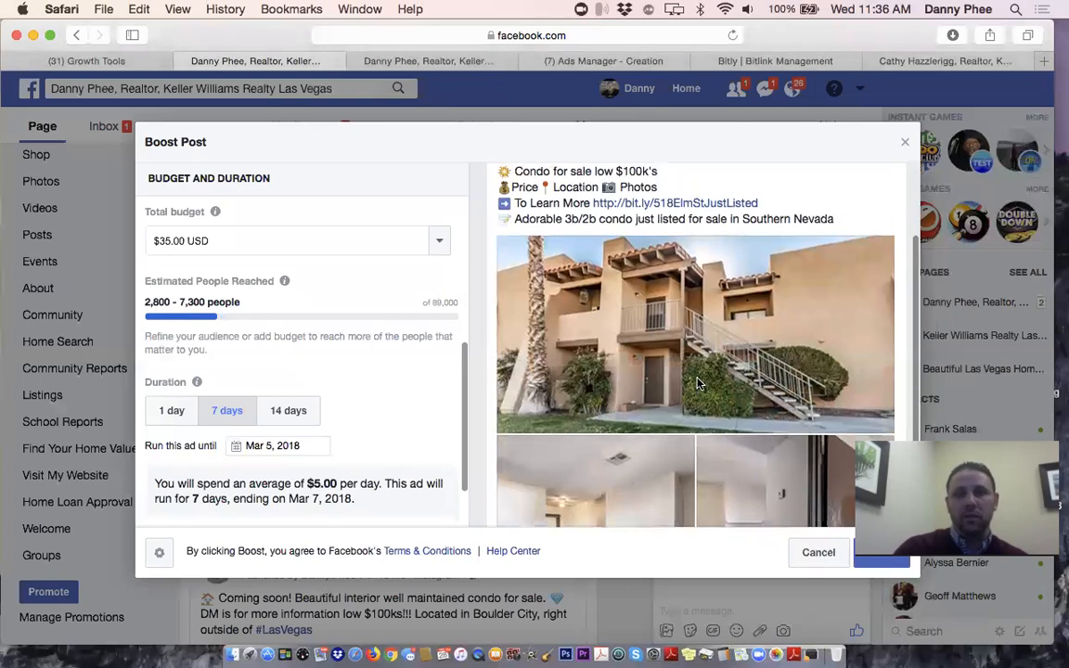
scroll(624, 409, down, 3)
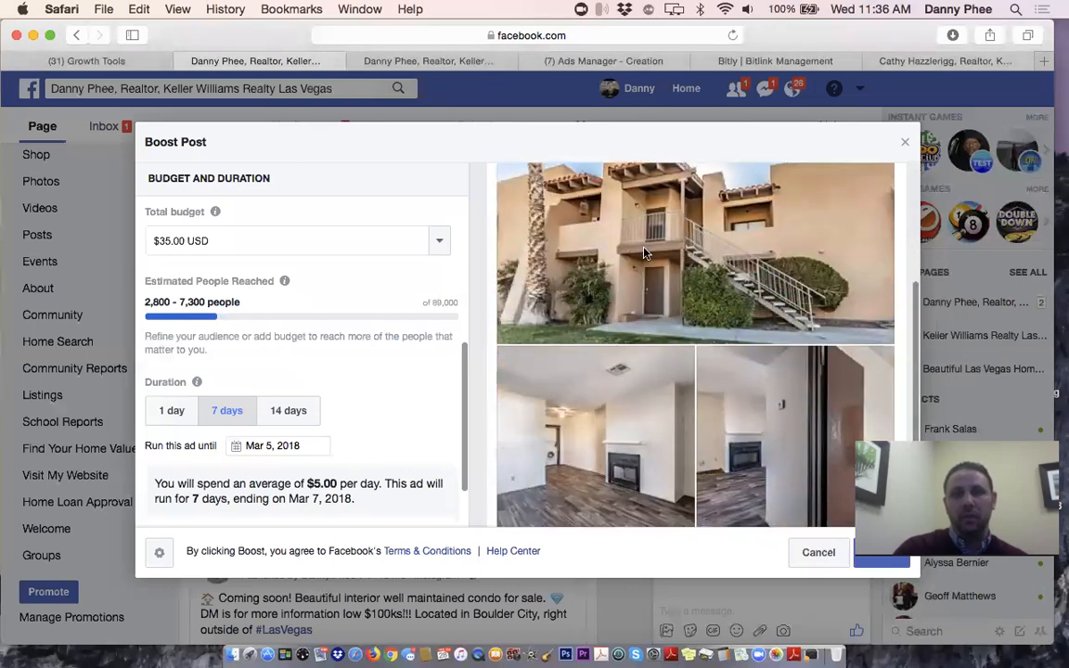
scroll(713, 368, up, 2)
scroll(713, 368, down, 3)
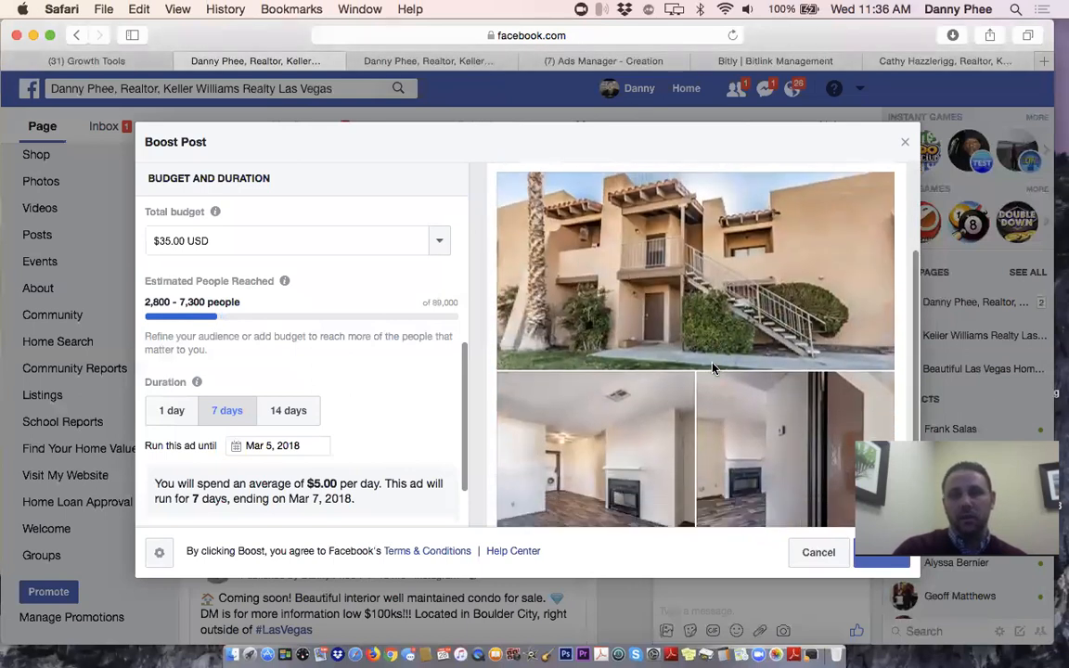
scroll(712, 368, up, 2)
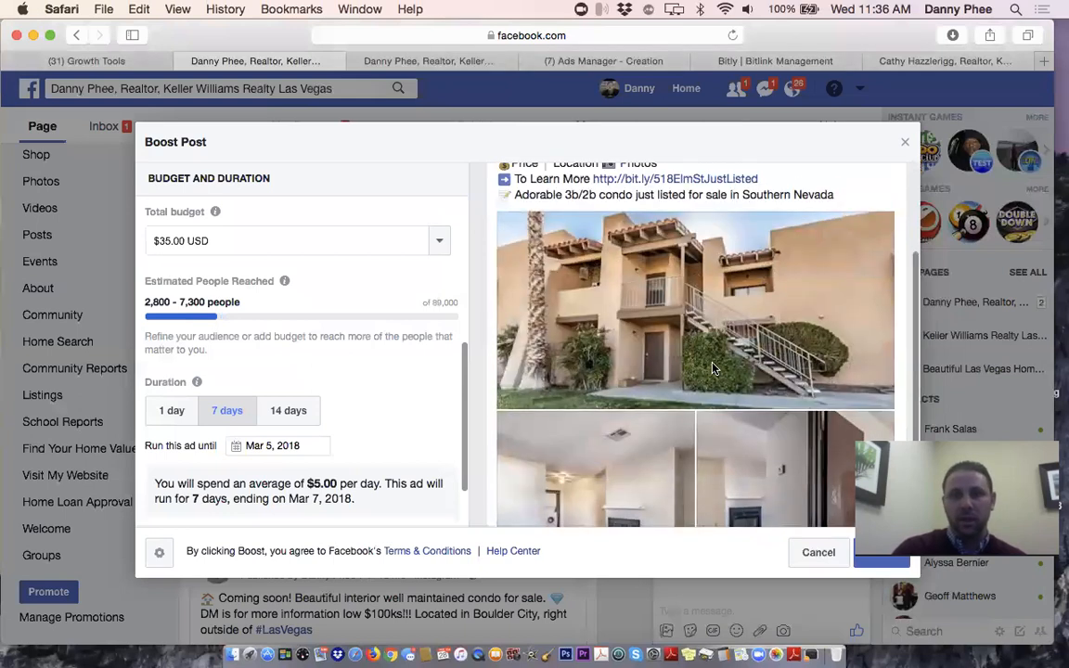
scroll(738, 347, up, 2)
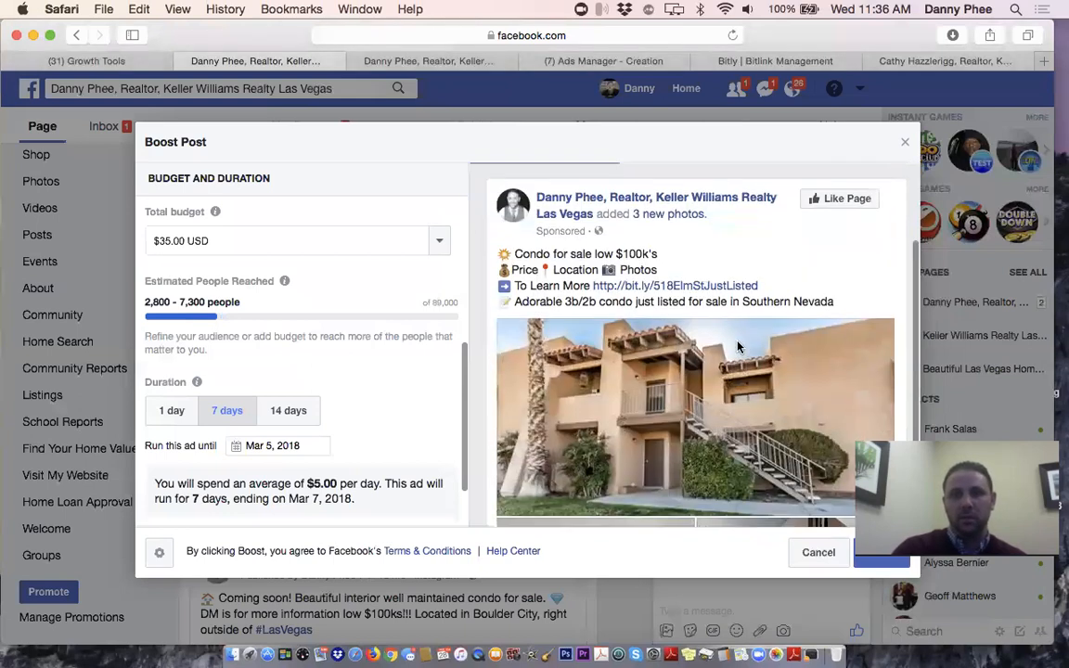
scroll(738, 347, down, 2)
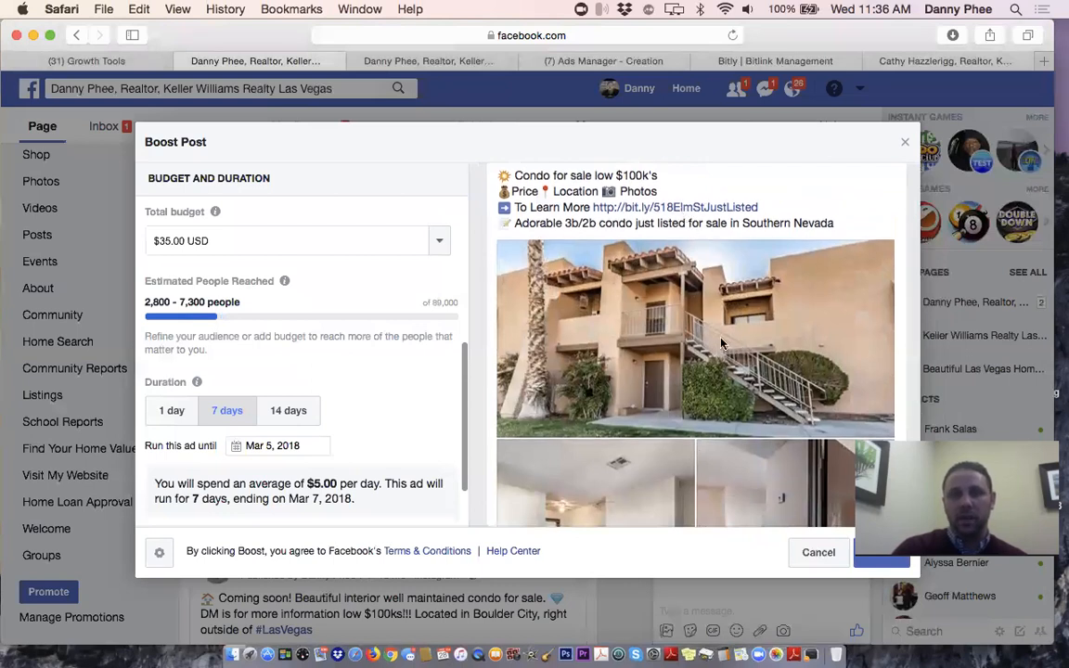
scroll(648, 303, down, 3)
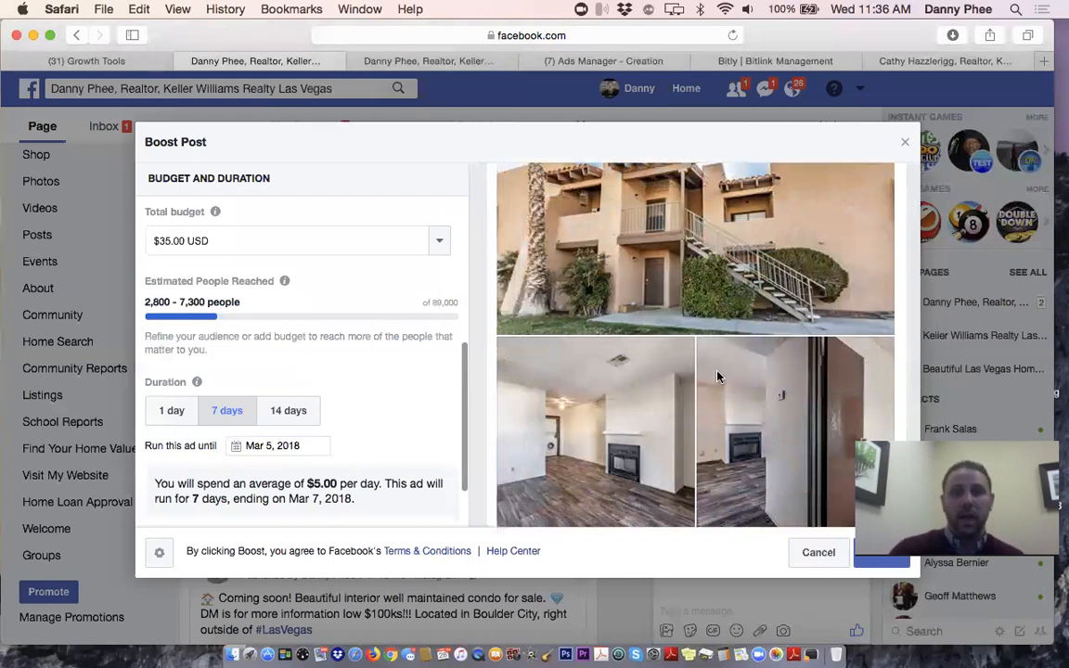
scroll(732, 397, down, 2)
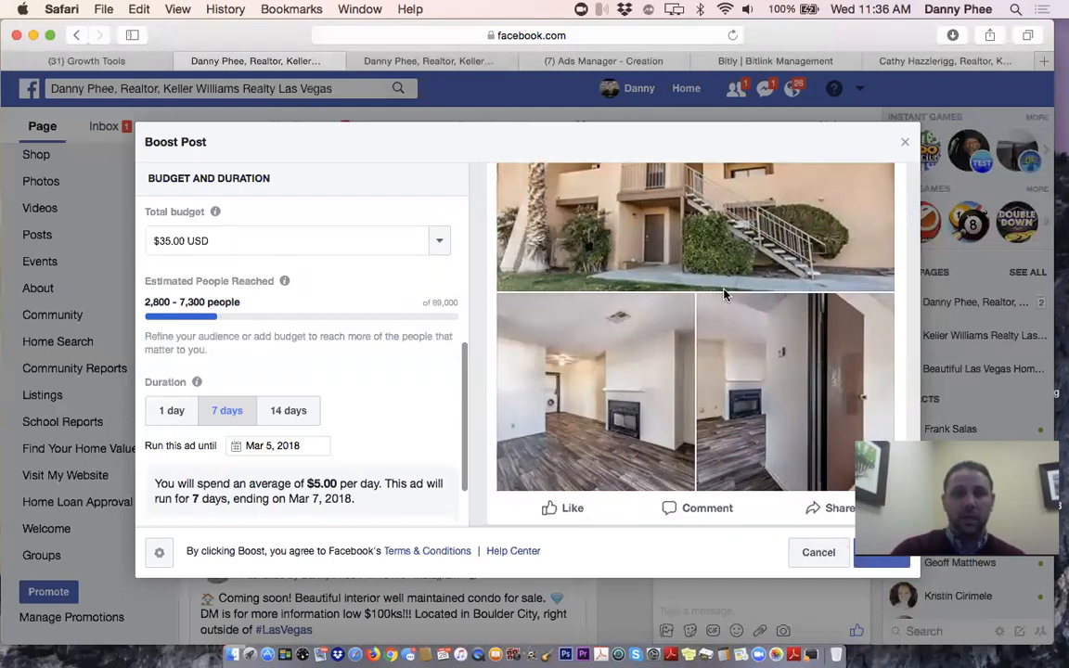
scroll(725, 295, down, 1)
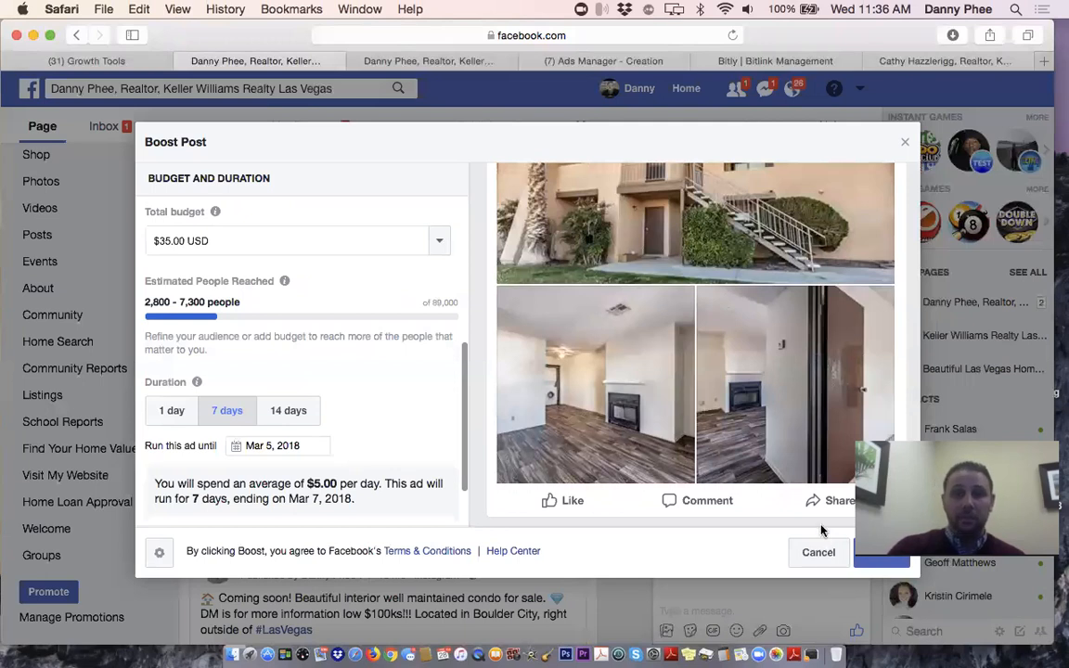
scroll(784, 463, up, 2)
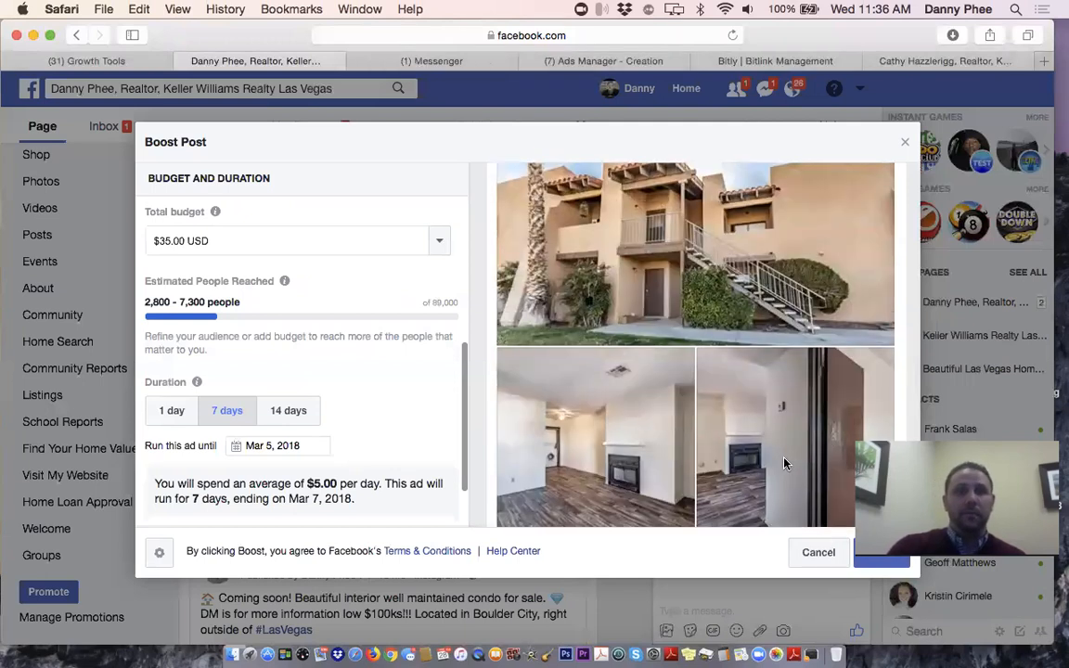
scroll(784, 463, up, 1)
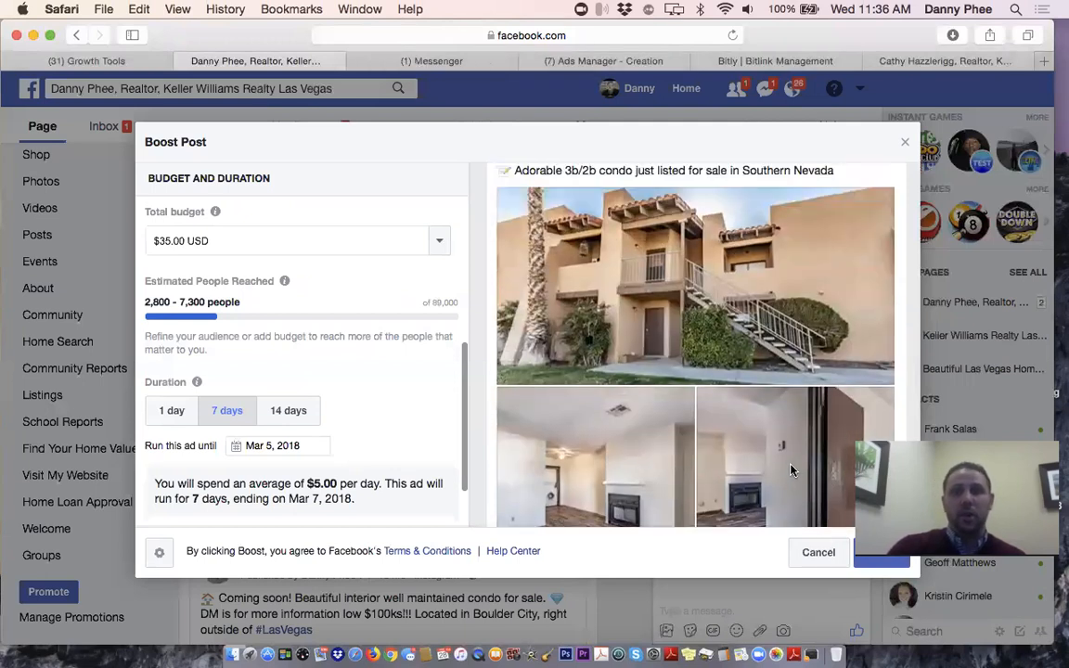
Submit the condo post boost for review and close the results to return to the Page
click(862, 564)
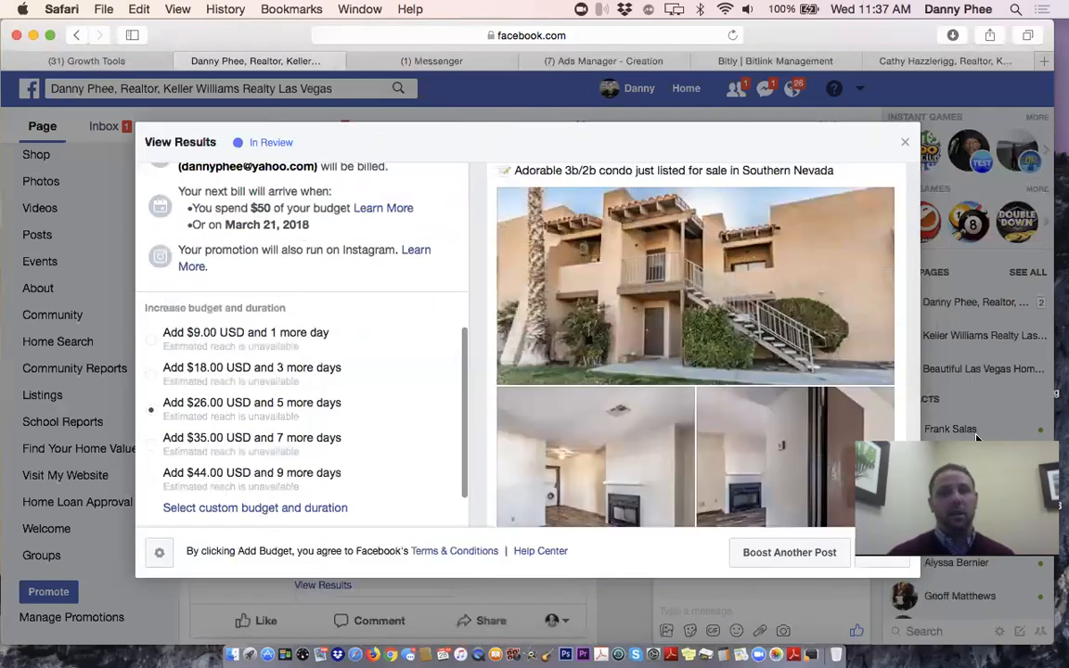
click(906, 144)
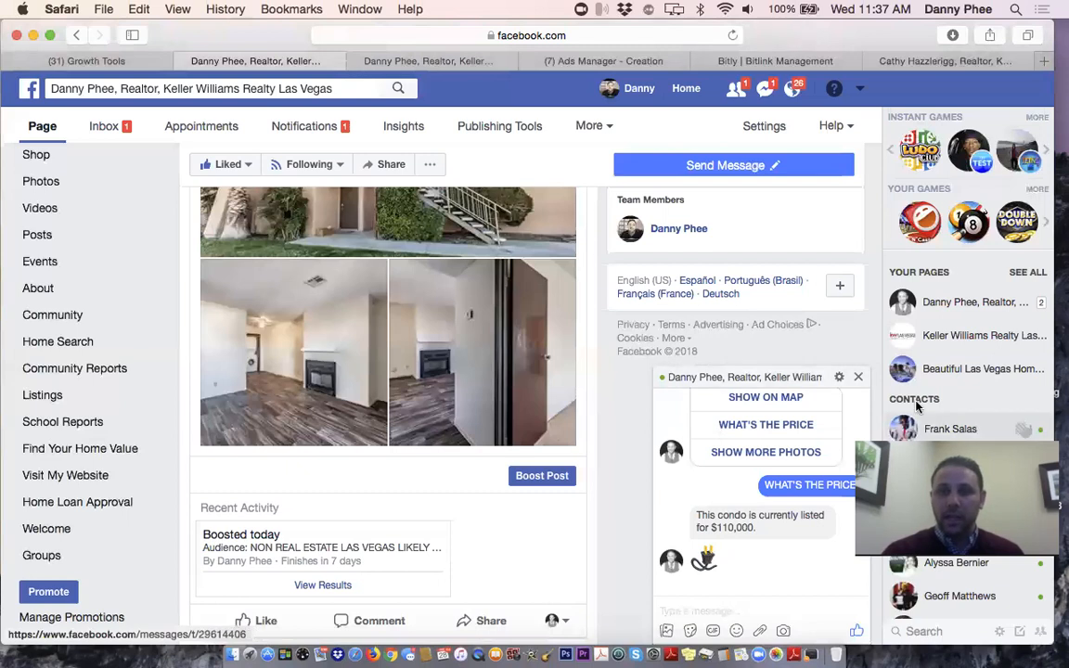
mouse_move(1021, 429)
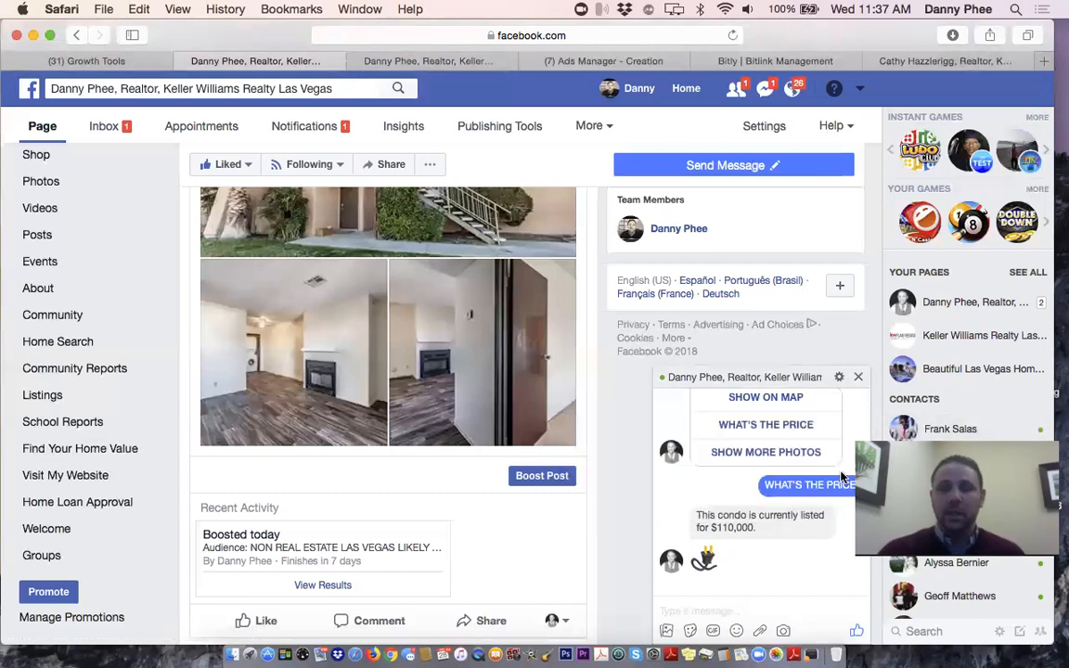